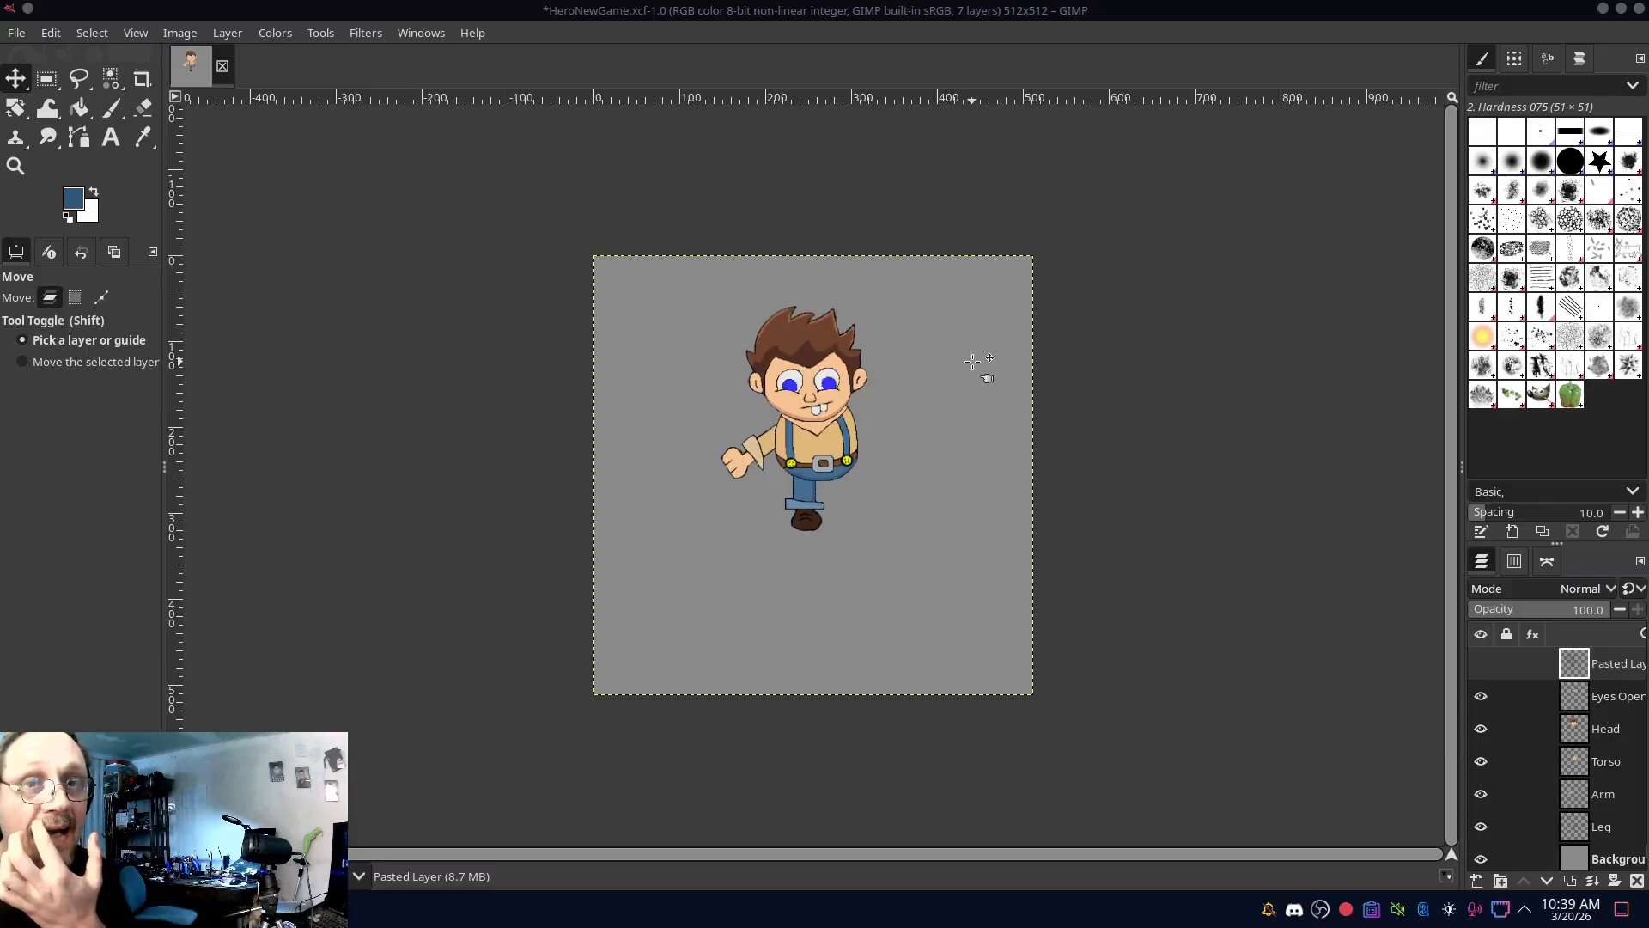
- Toggle the visibility of the Torso and Arm layers off and on to check which body parts they hold
click(1480, 762)
click(1480, 762)
click(1480, 761)
click(1480, 762)
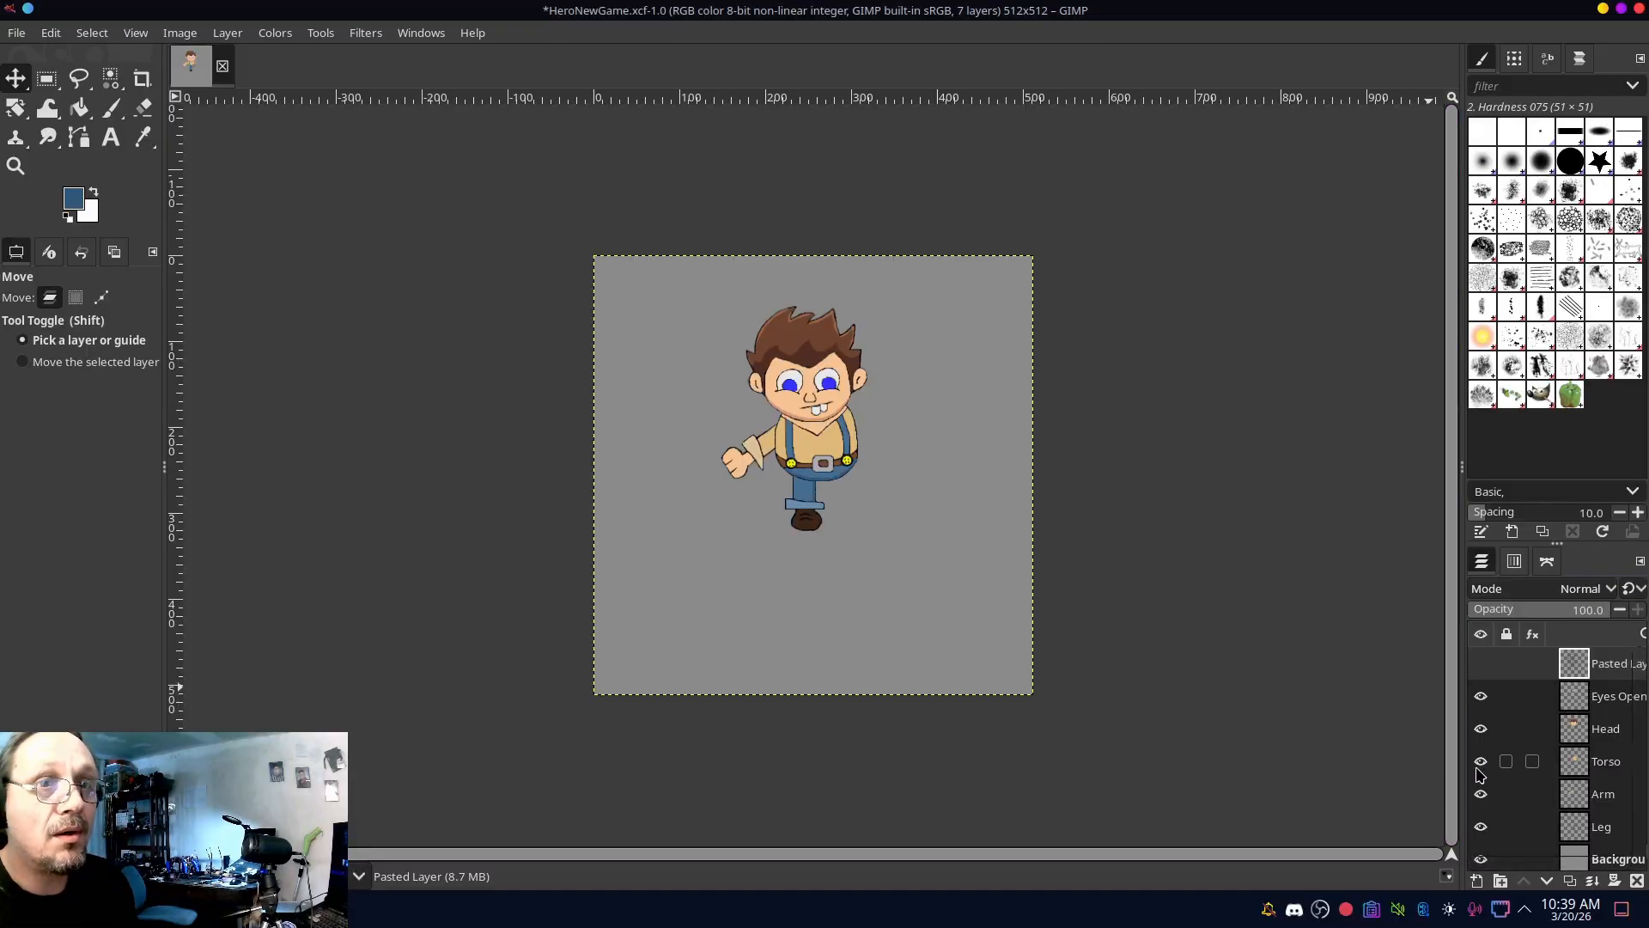
click(1480, 796)
click(1480, 796)
click(1480, 795)
click(1480, 796)
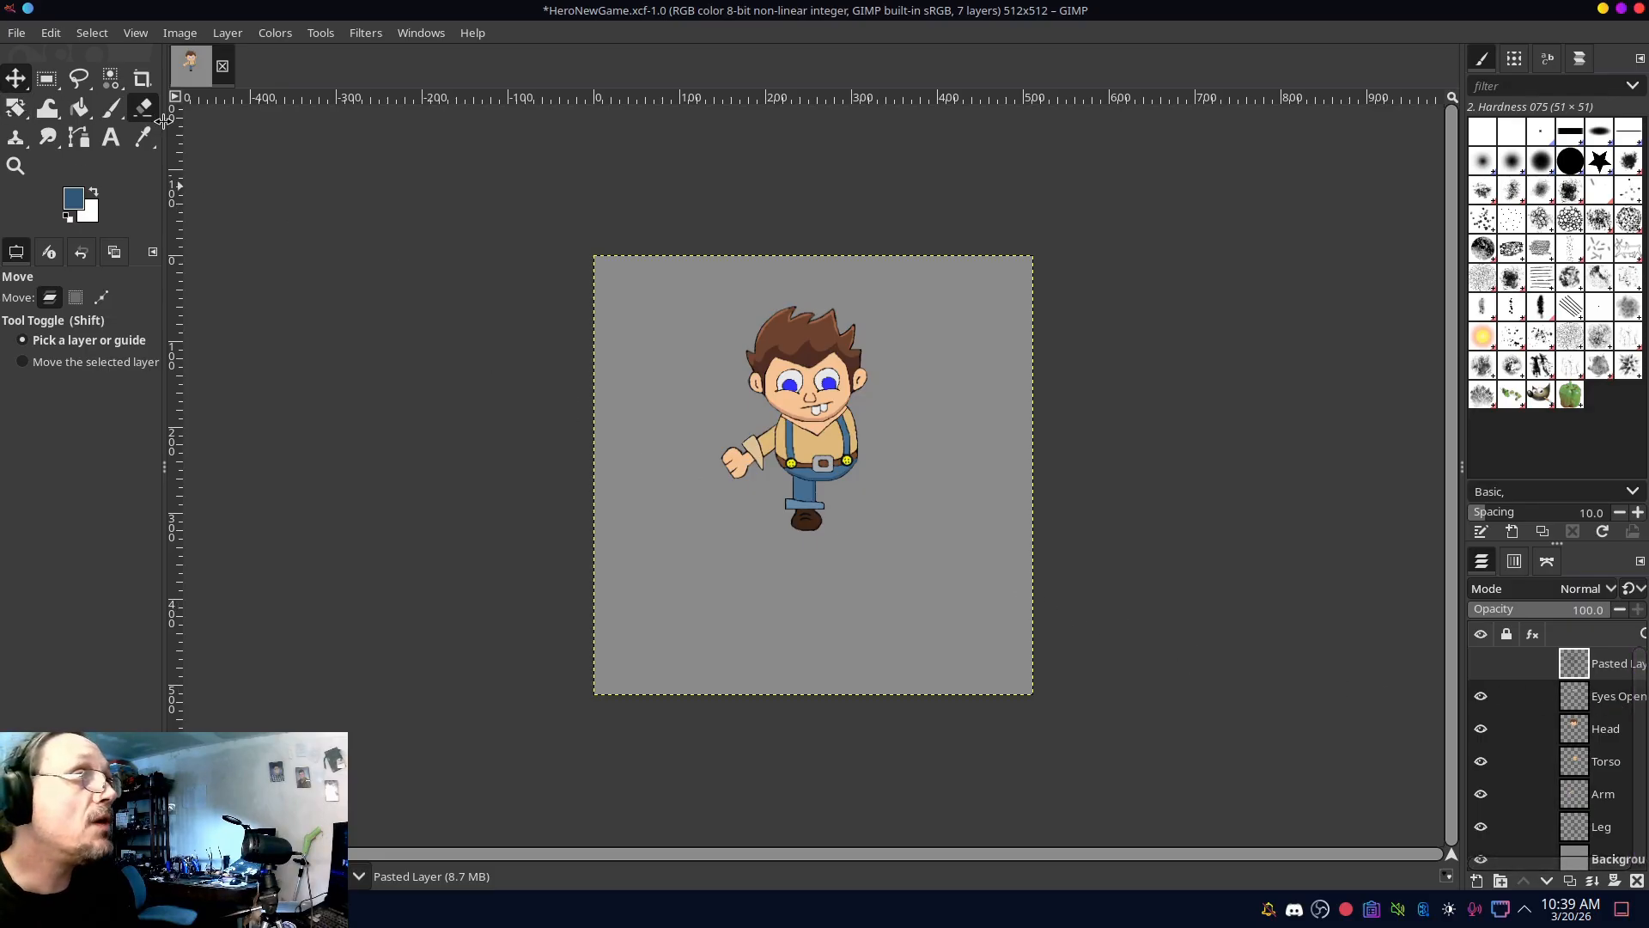
- Spread the character parts apart on the canvas: head, torso, arm and leg in one column, the open eyes beside the leg
drag(815, 355, 694, 322)
drag(796, 384, 794, 298)
drag(819, 455, 656, 549)
drag(801, 505, 669, 637)
drag(662, 546, 674, 538)
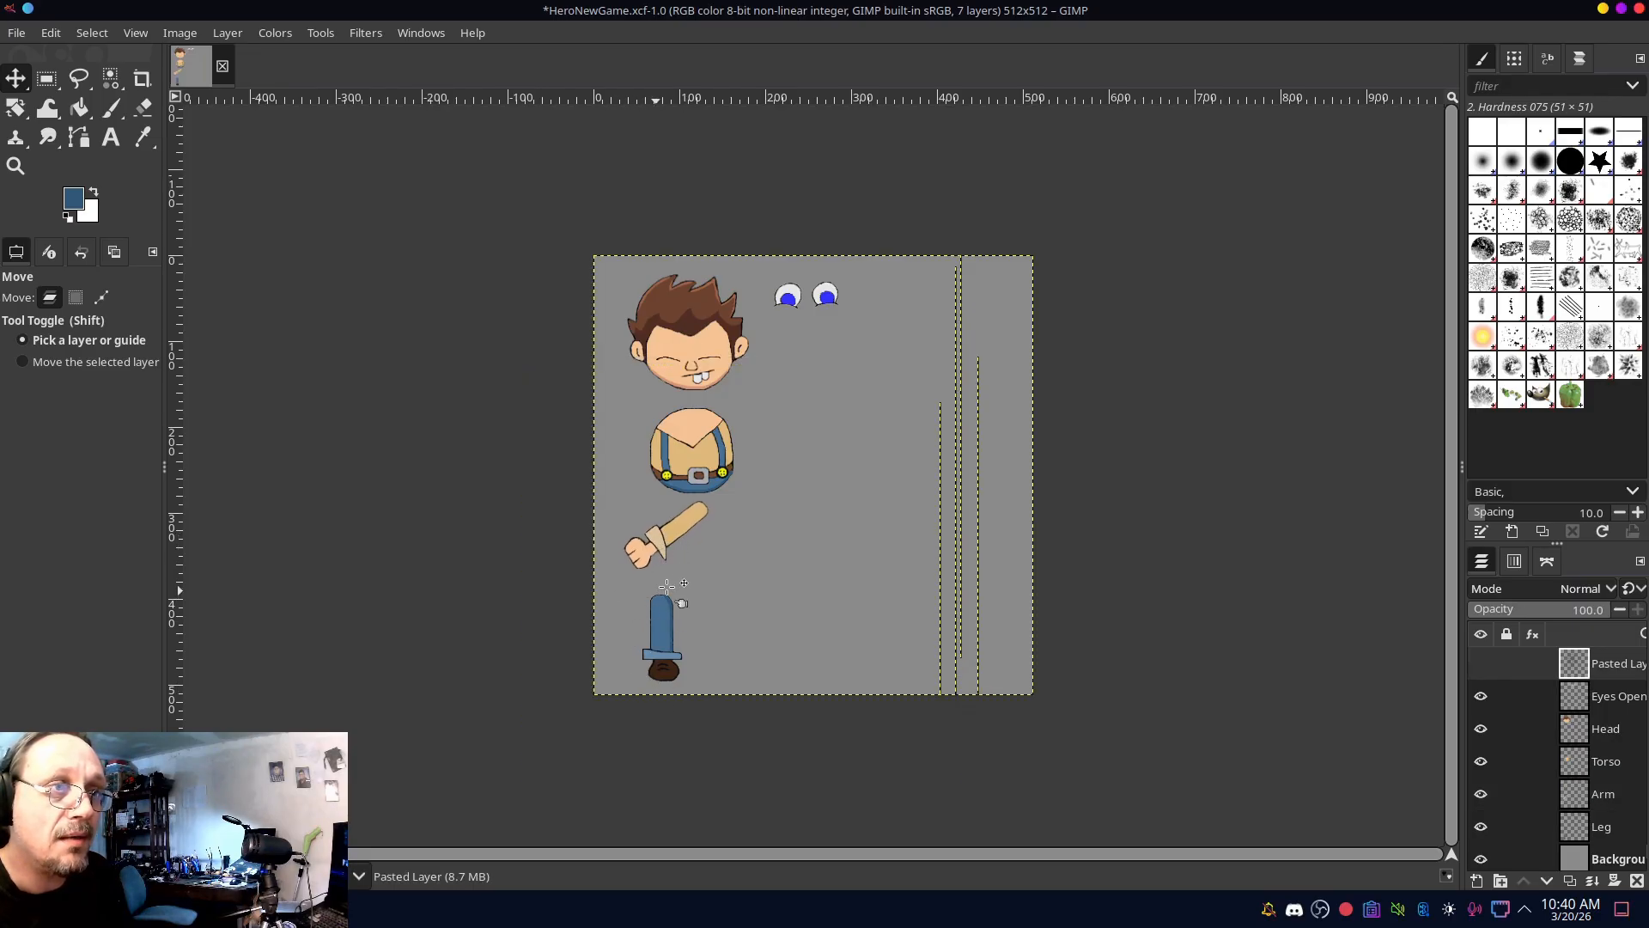
drag(670, 536, 670, 543)
drag(831, 305, 783, 610)
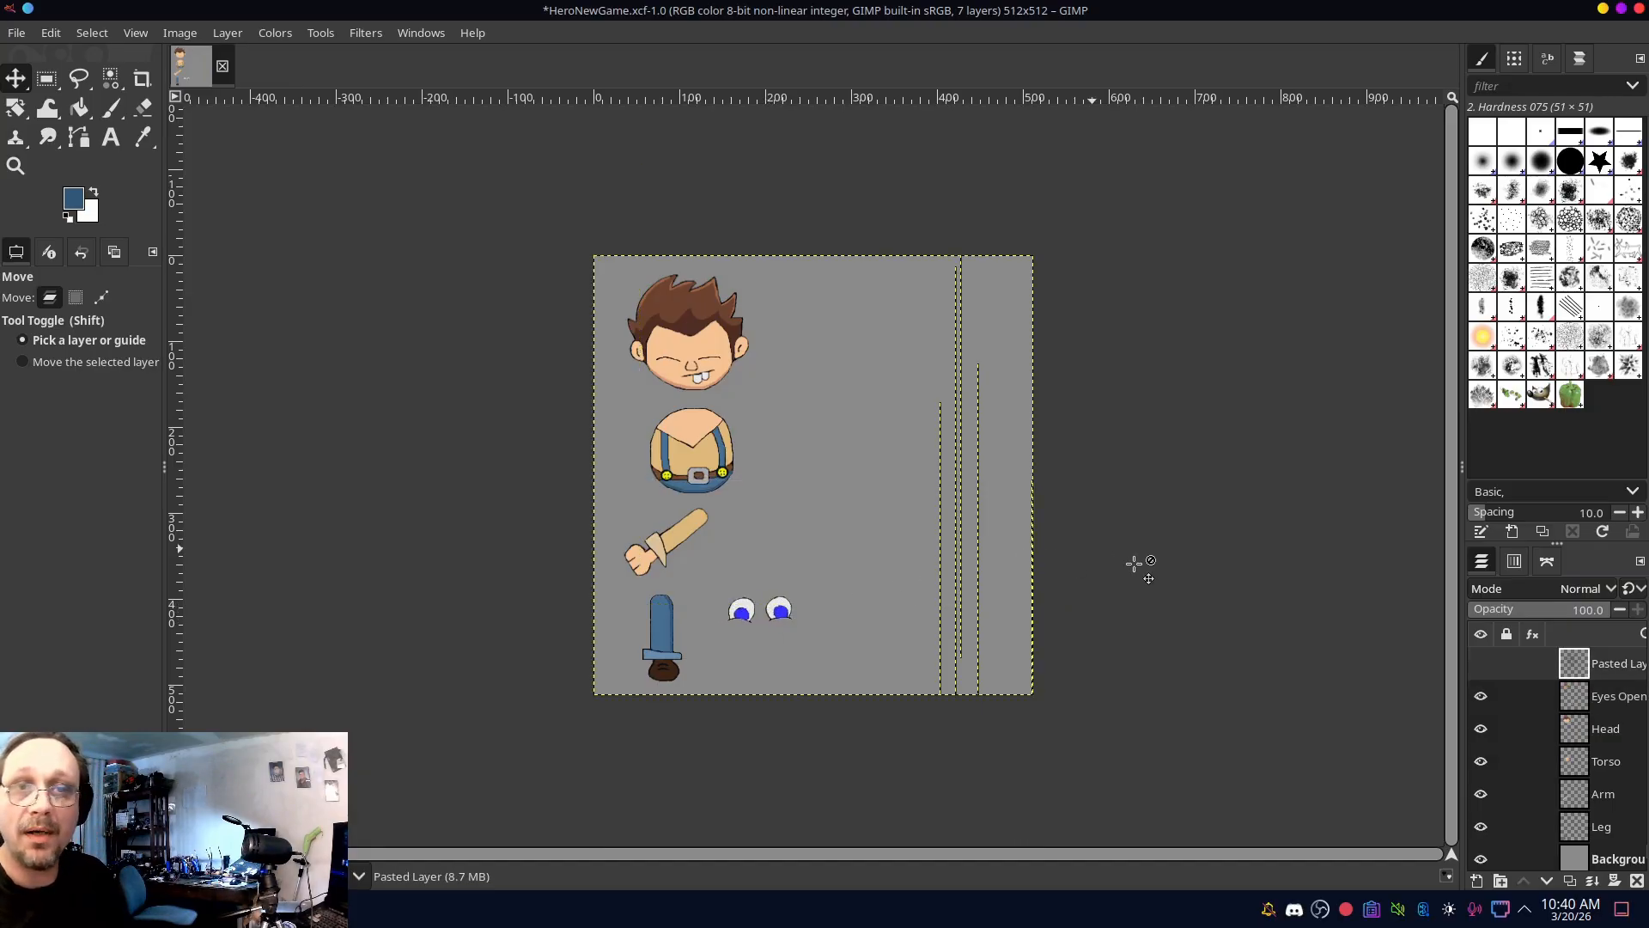
- Hide the Background layer and export the image as HeroNewGame_SpriteSheet.png to the Pictures folder with the default PNG options
click(1479, 855)
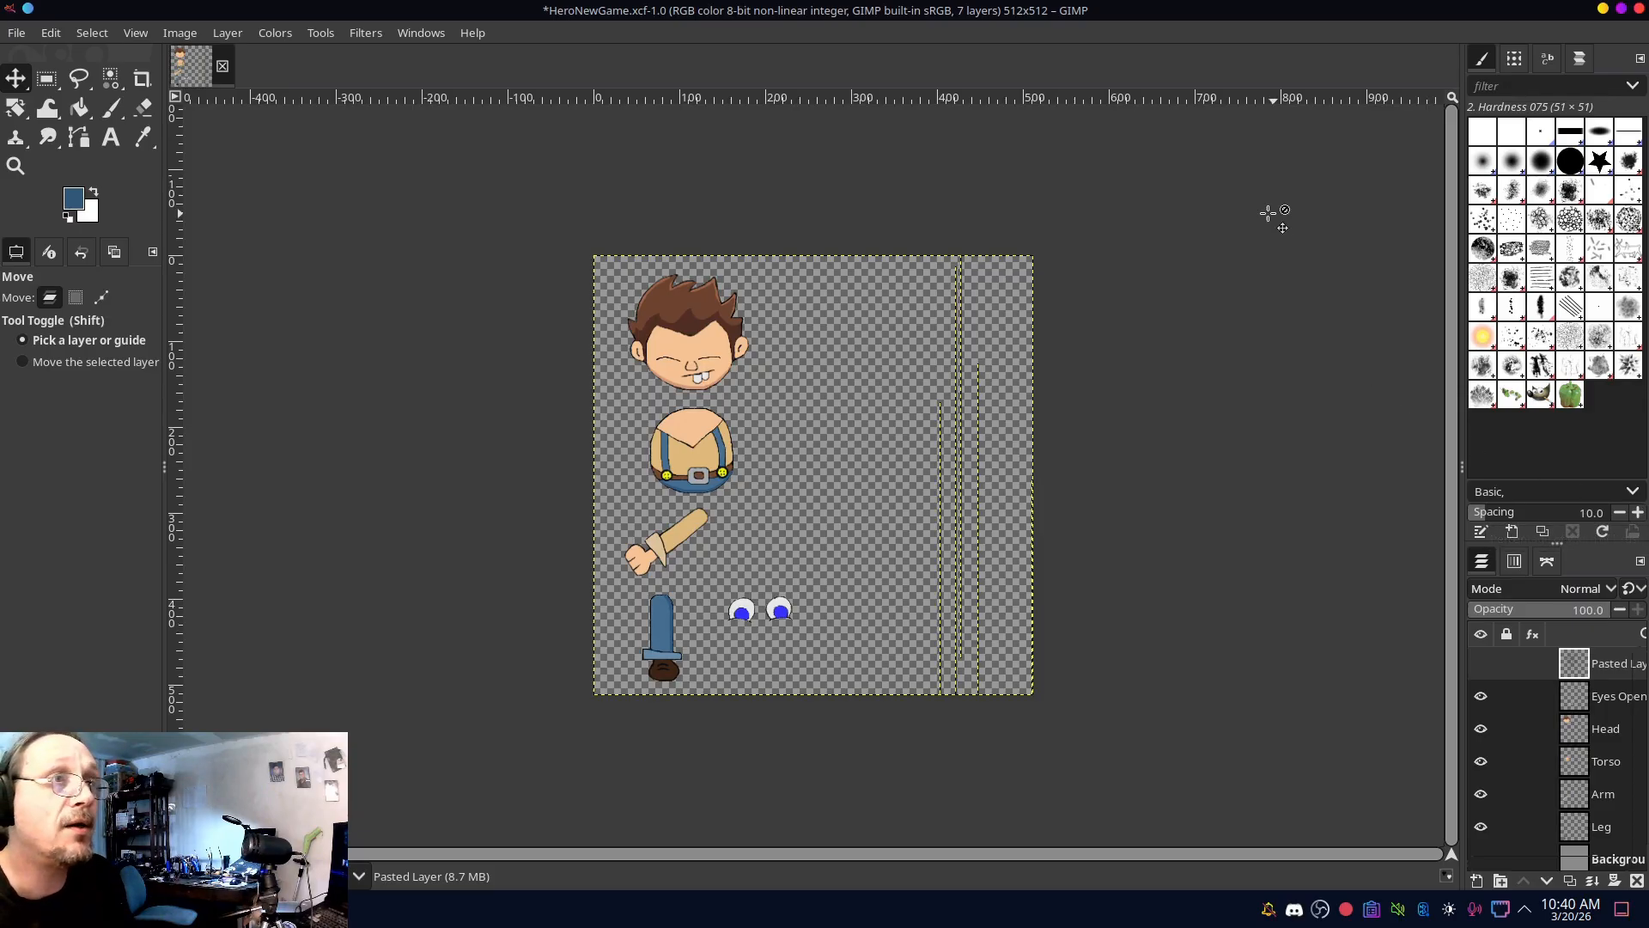
click(28, 35)
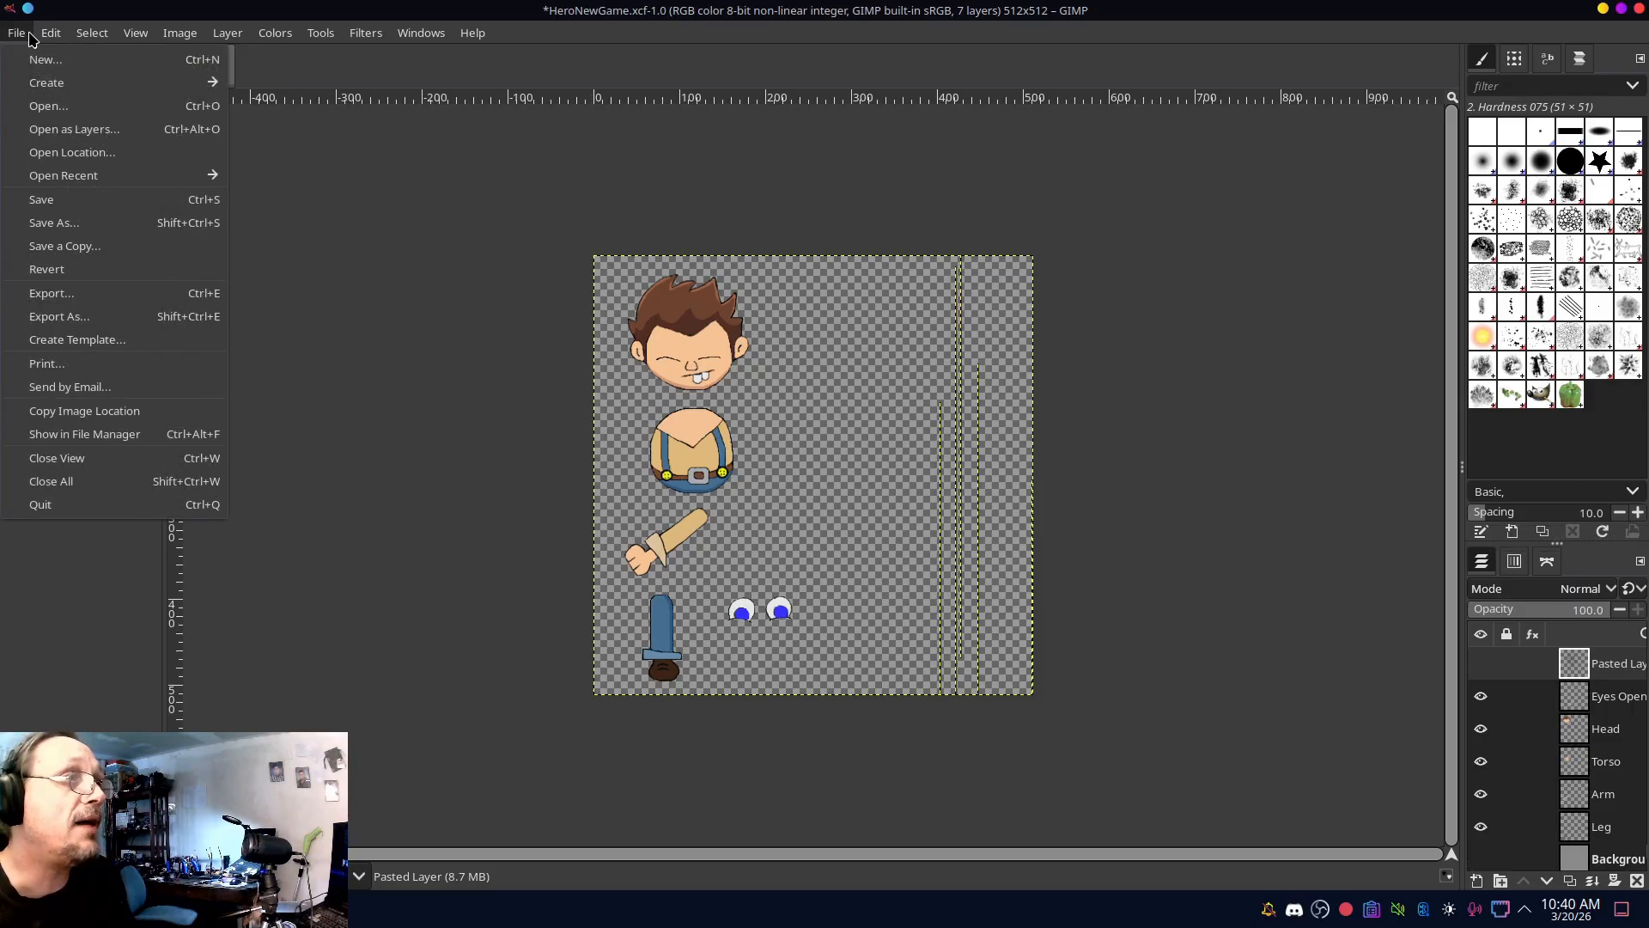
click(94, 316)
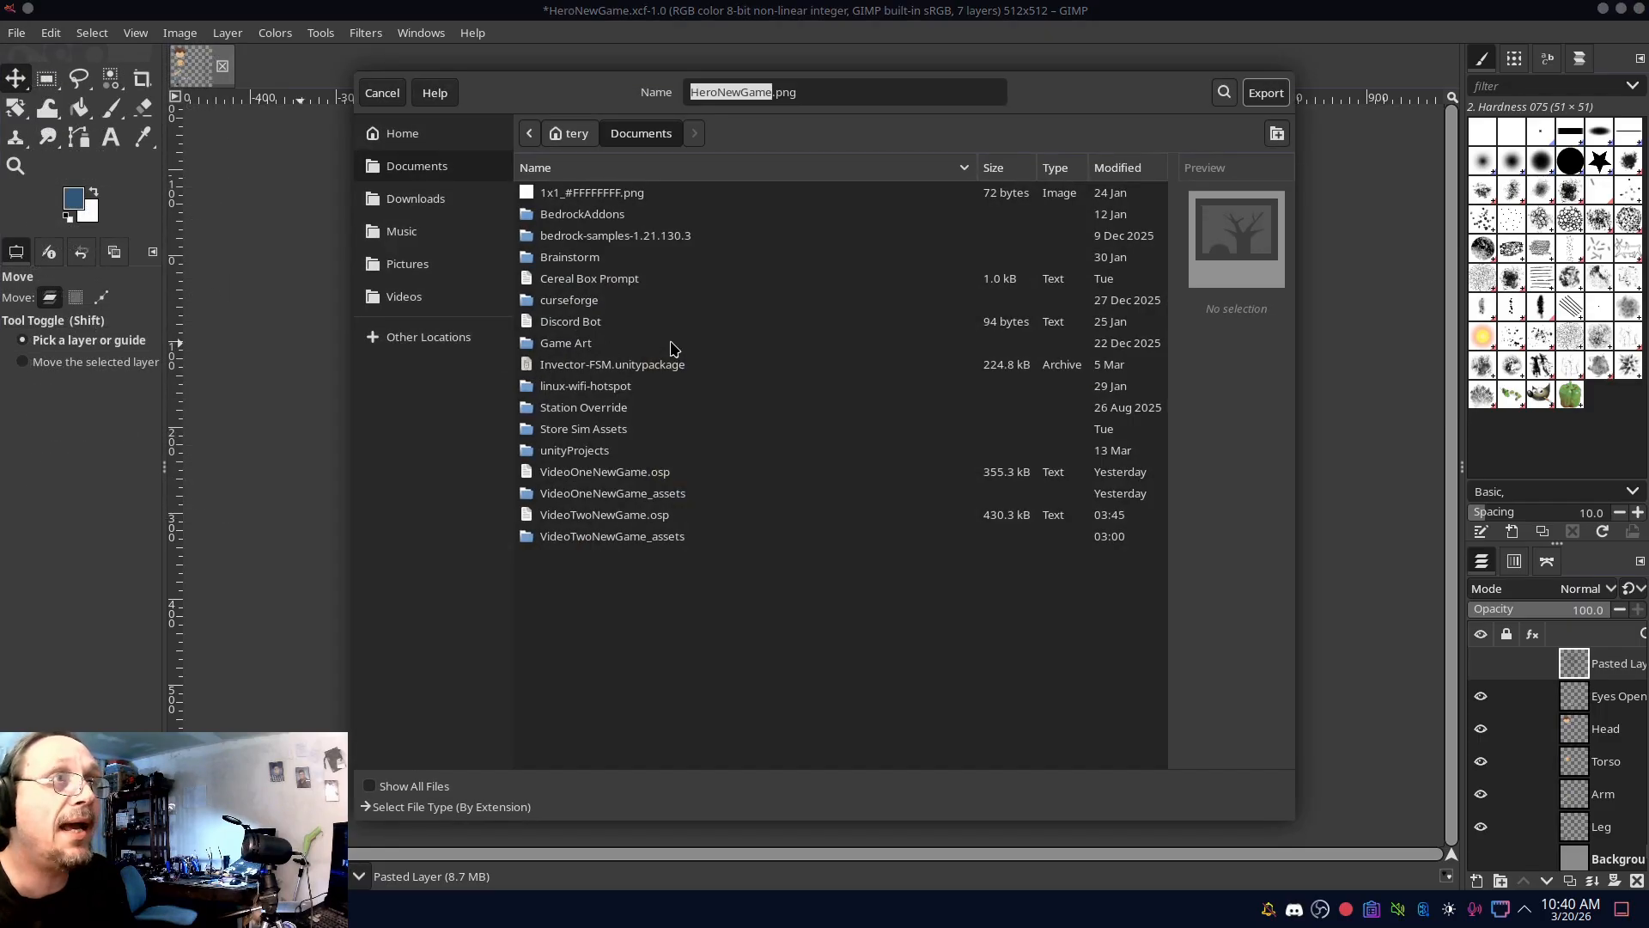
click(770, 101)
text(_)
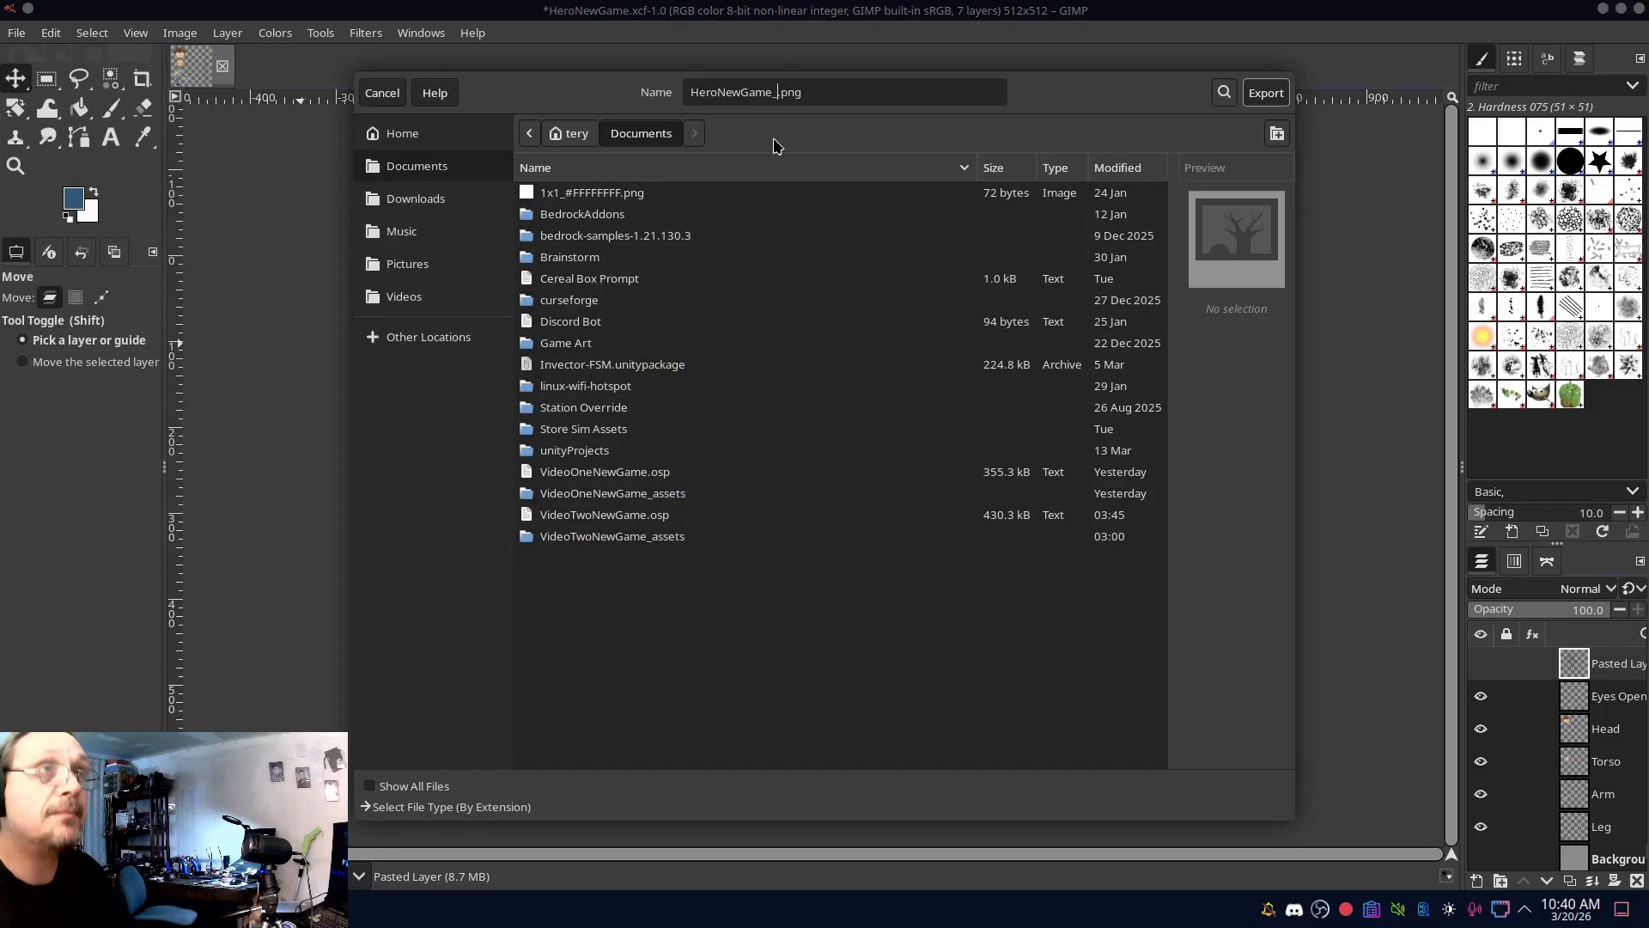
text(Spreite)
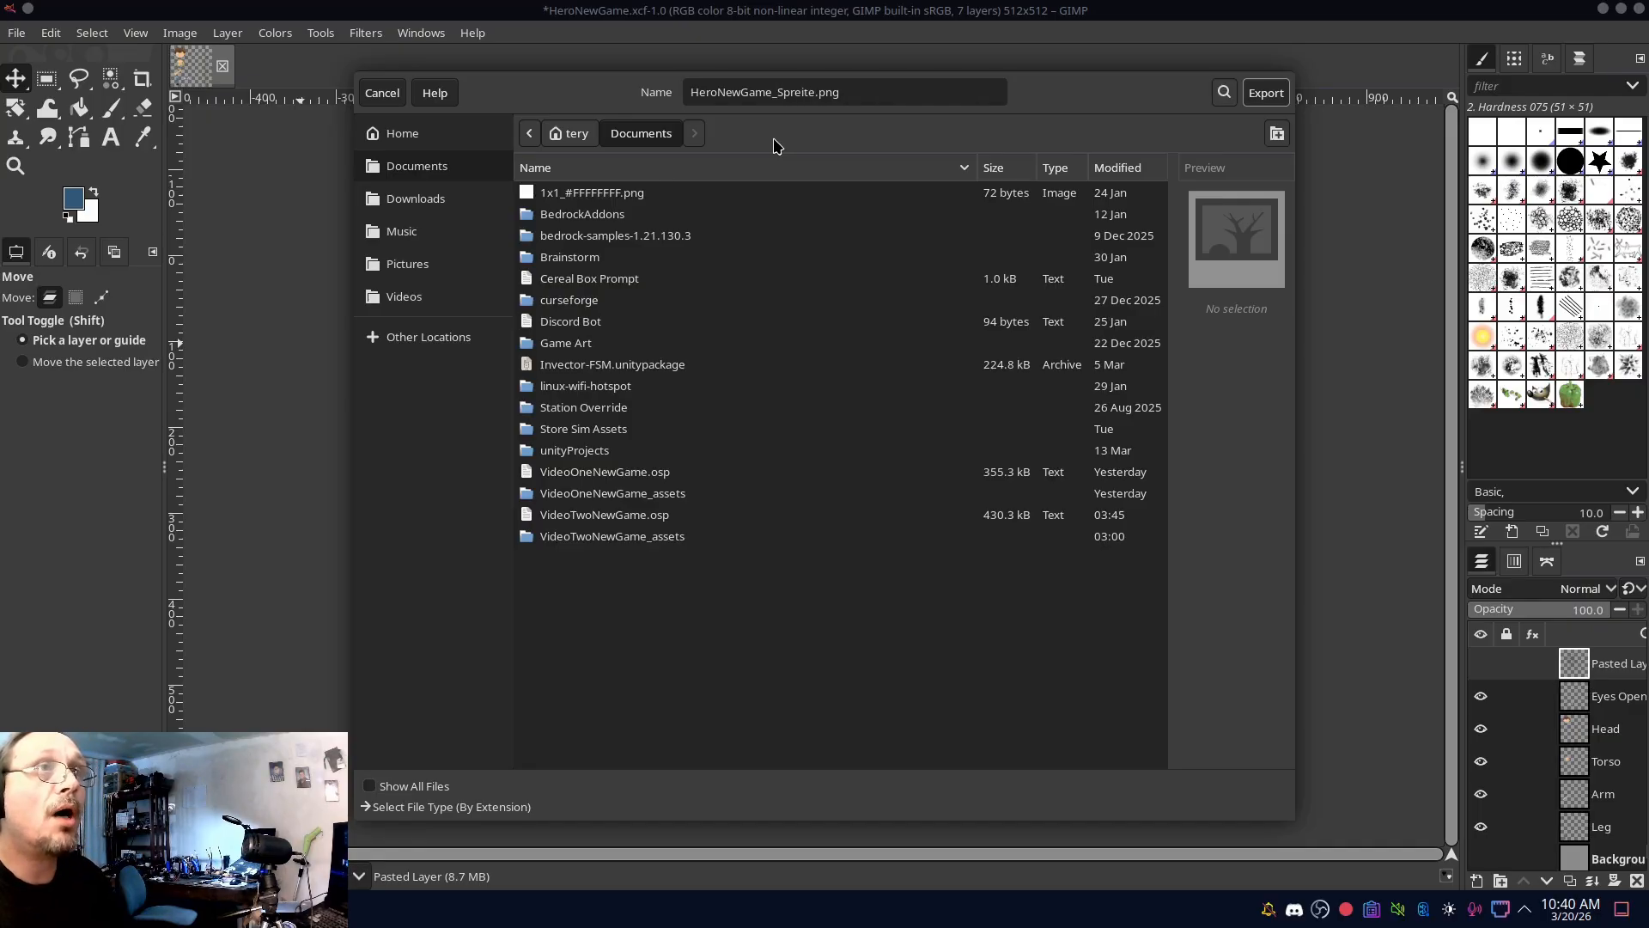
key(BackSpace)
key(BackSpace)
text(riteSheet)
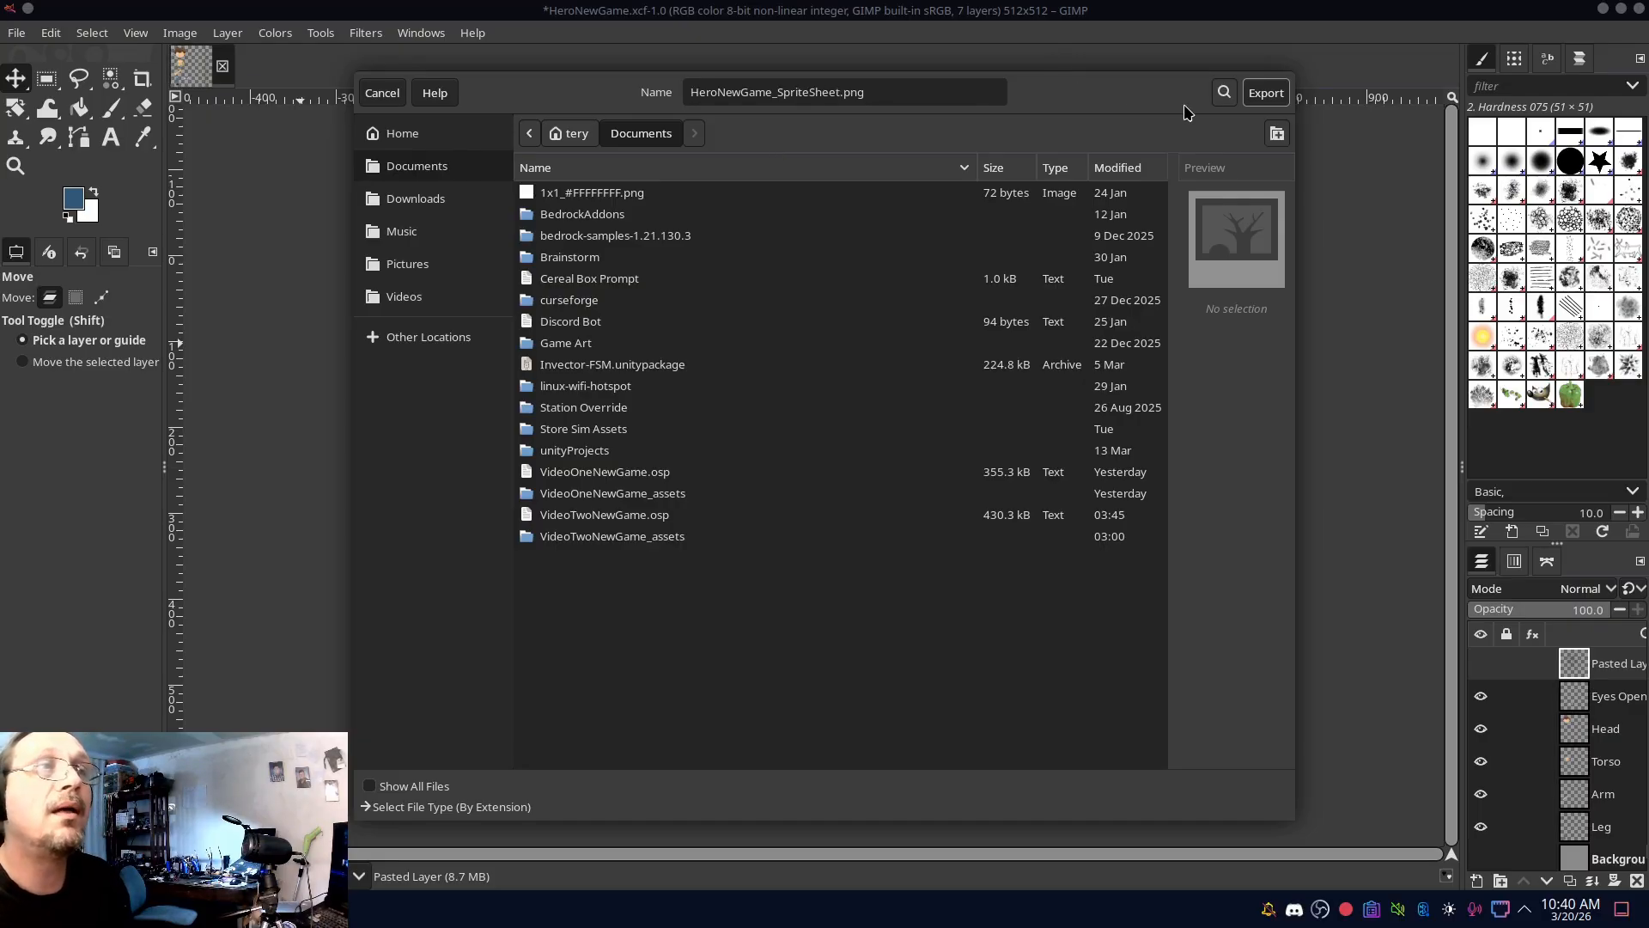
click(425, 266)
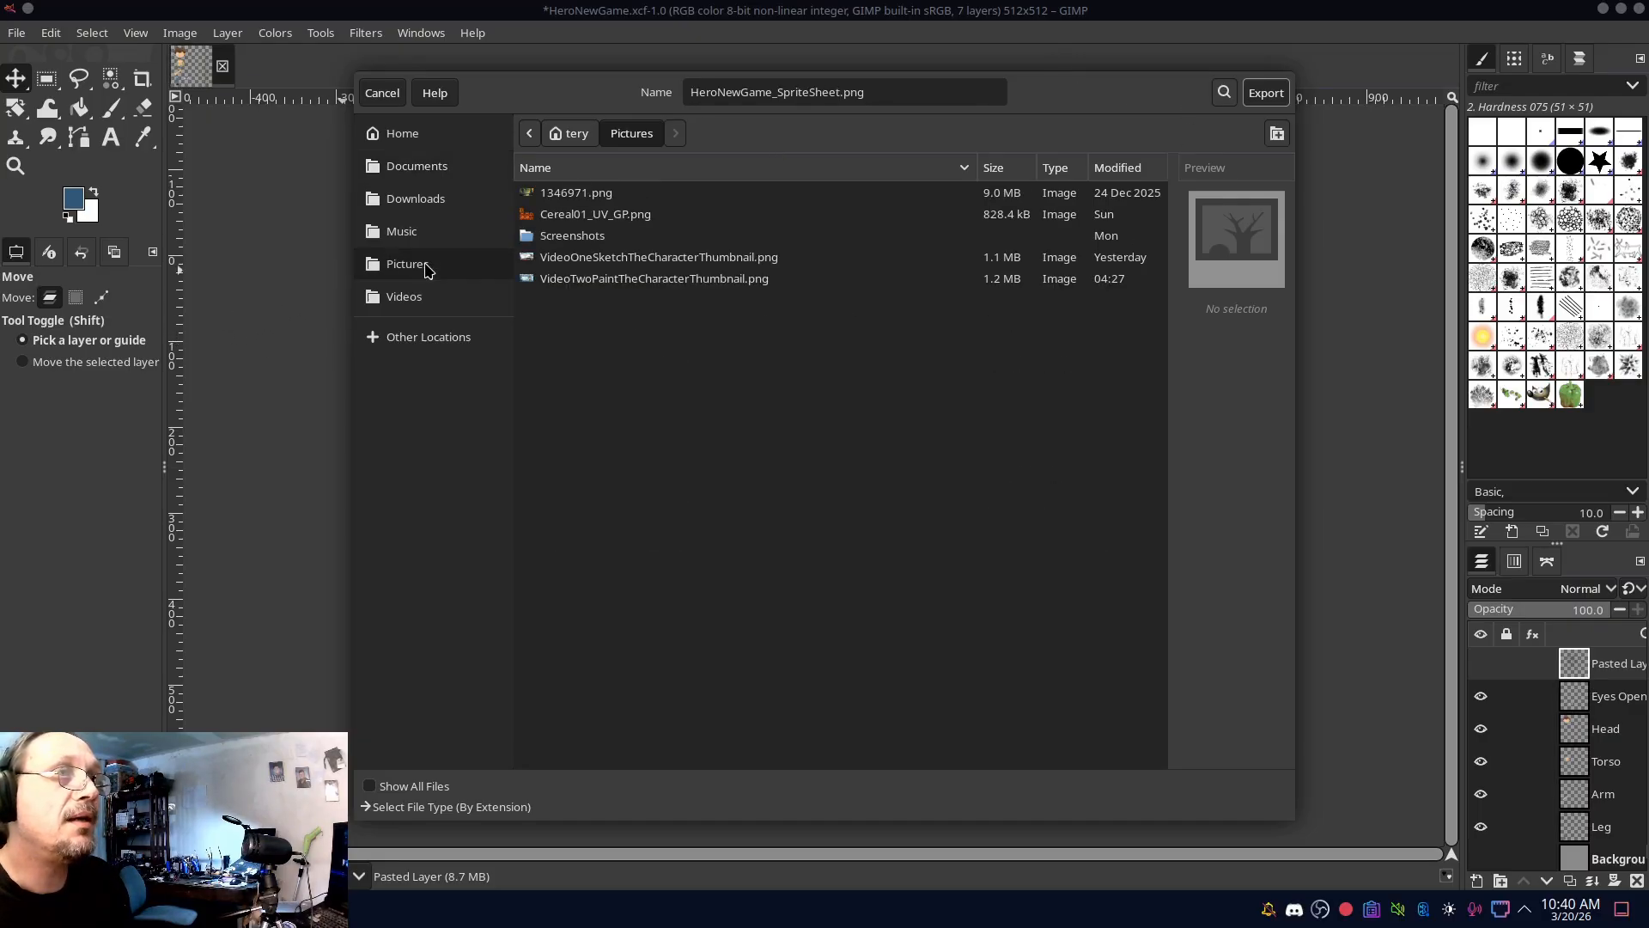
click(1264, 95)
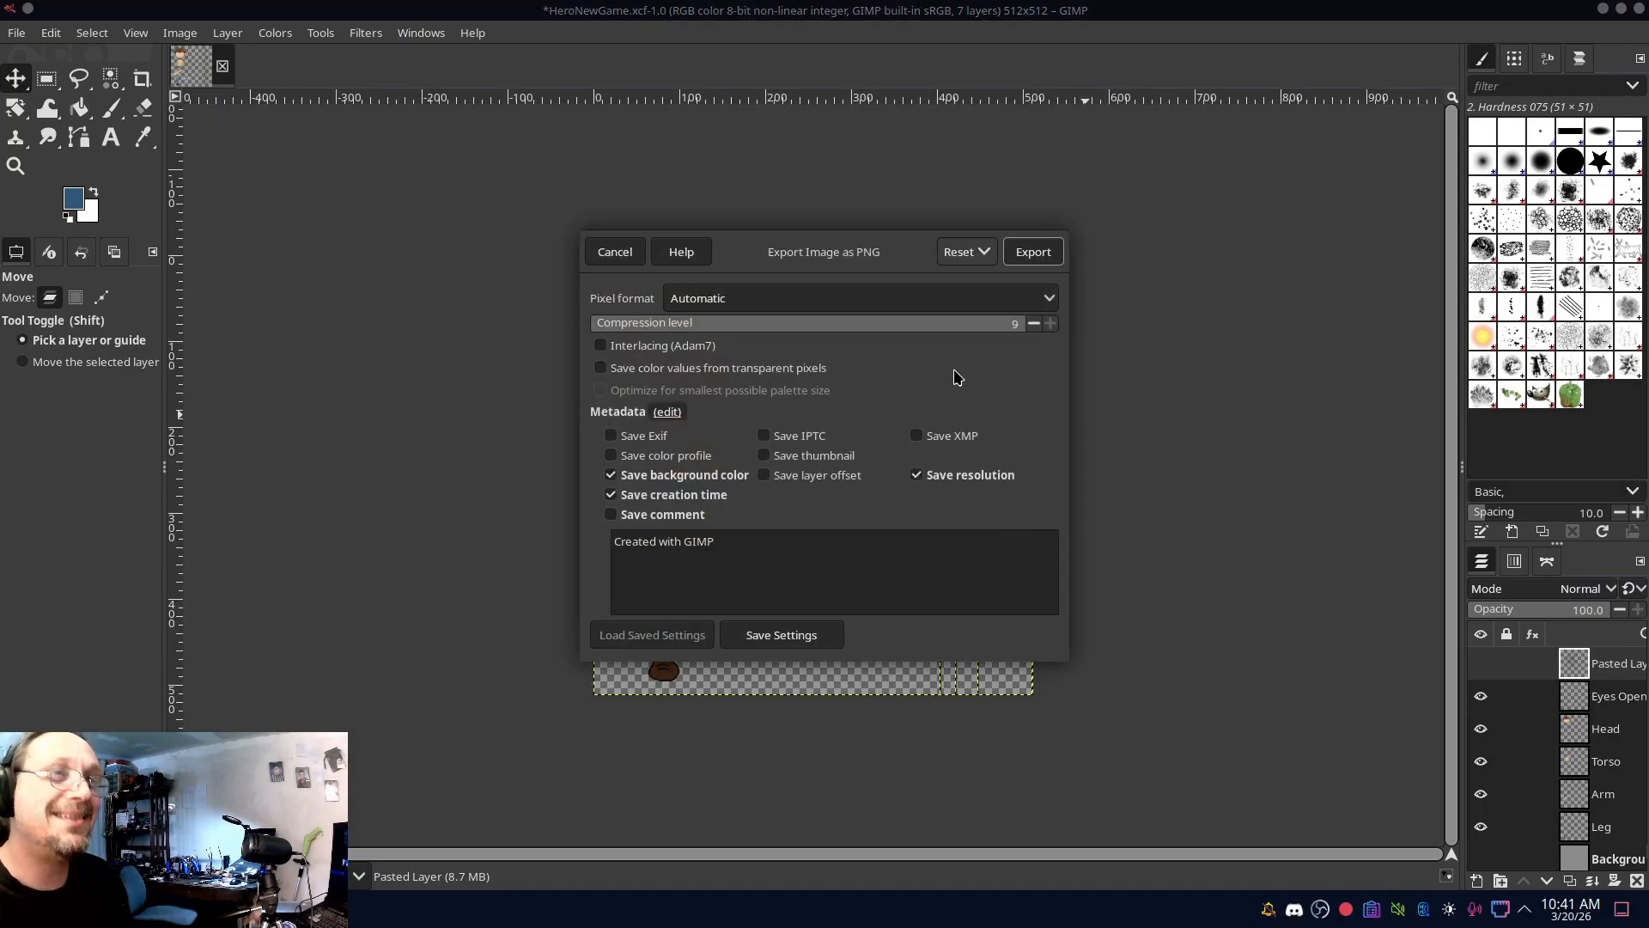
click(1033, 252)
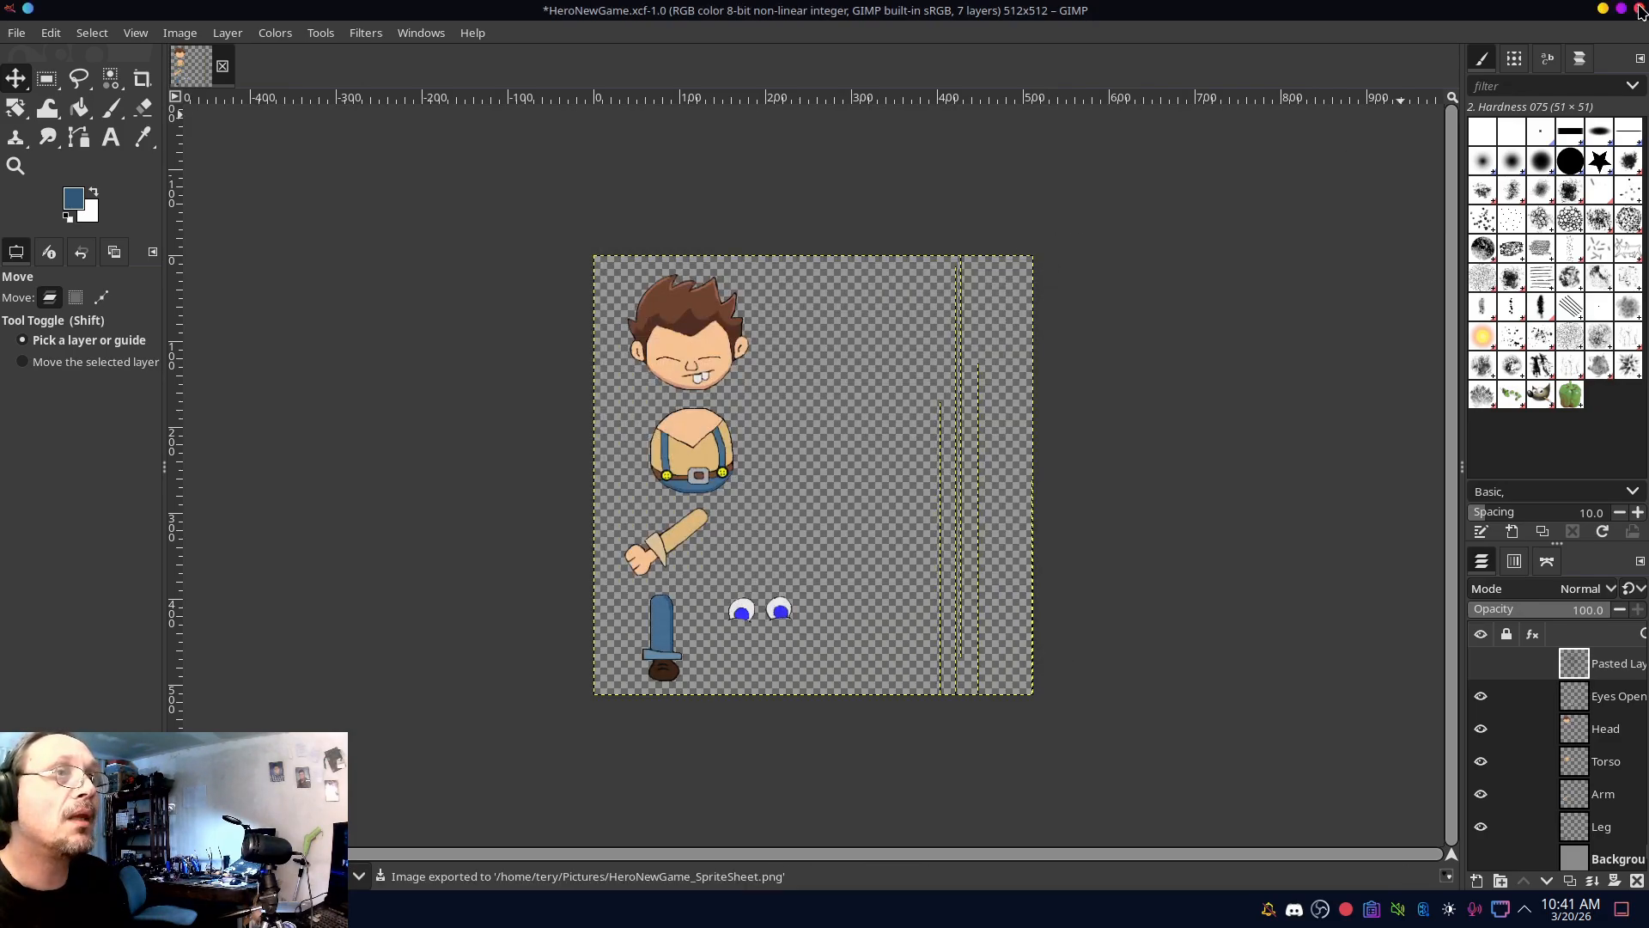
- Quit GIMP, discarding the unsaved changes to the HeroNewGame image
click(18, 34)
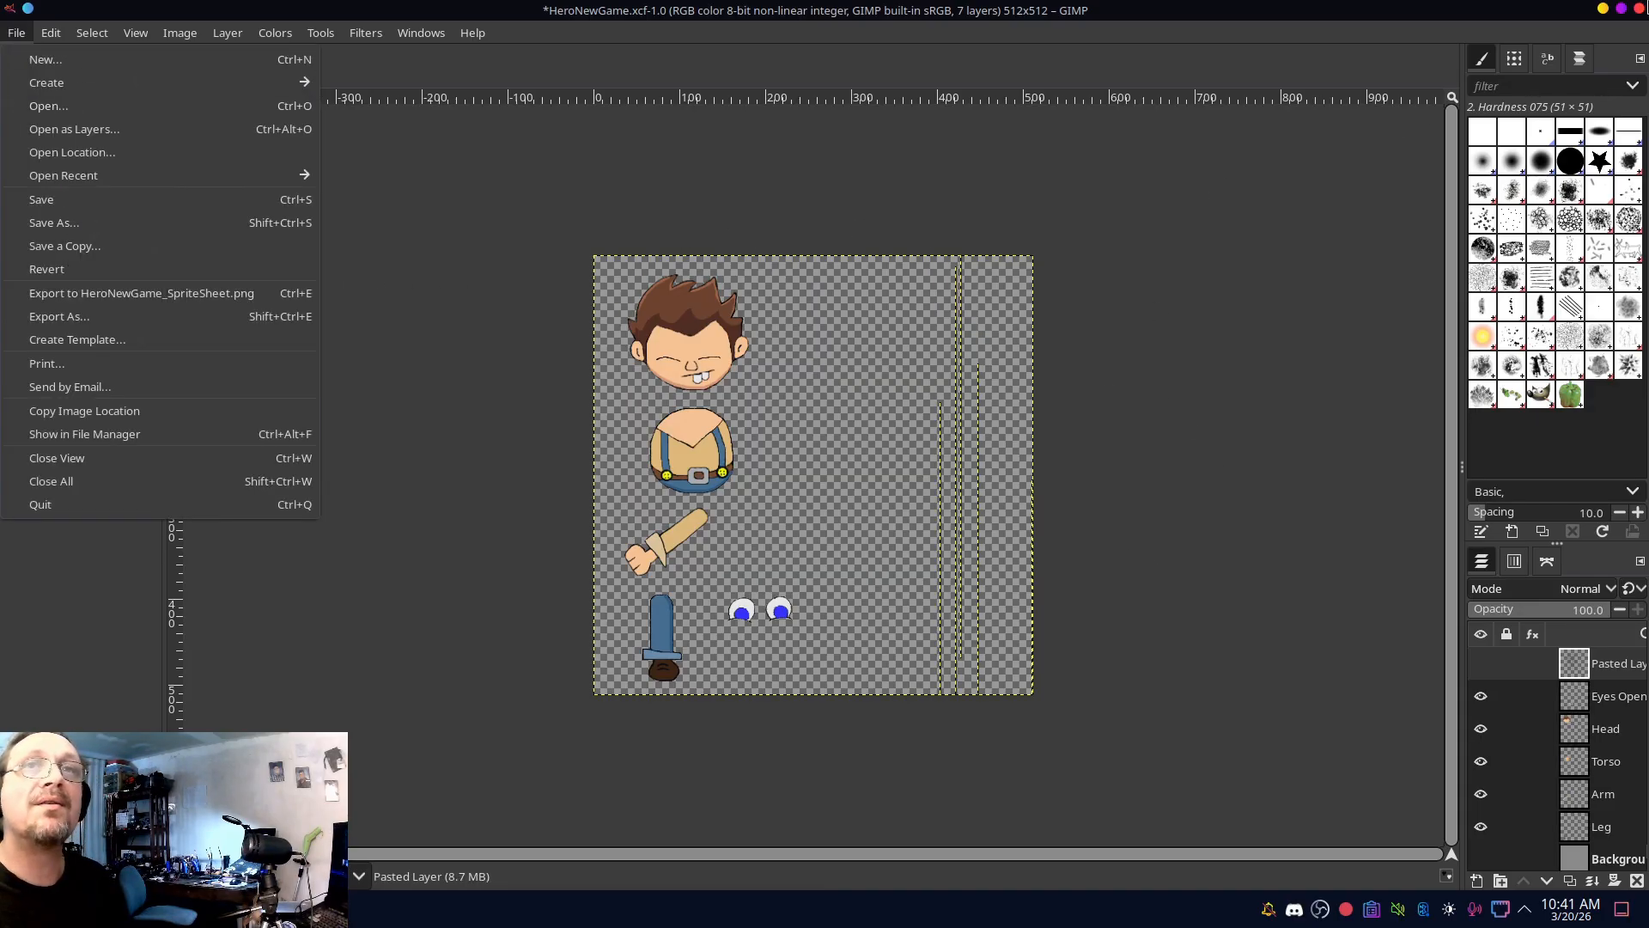
click(1636, 10)
click(1636, 10)
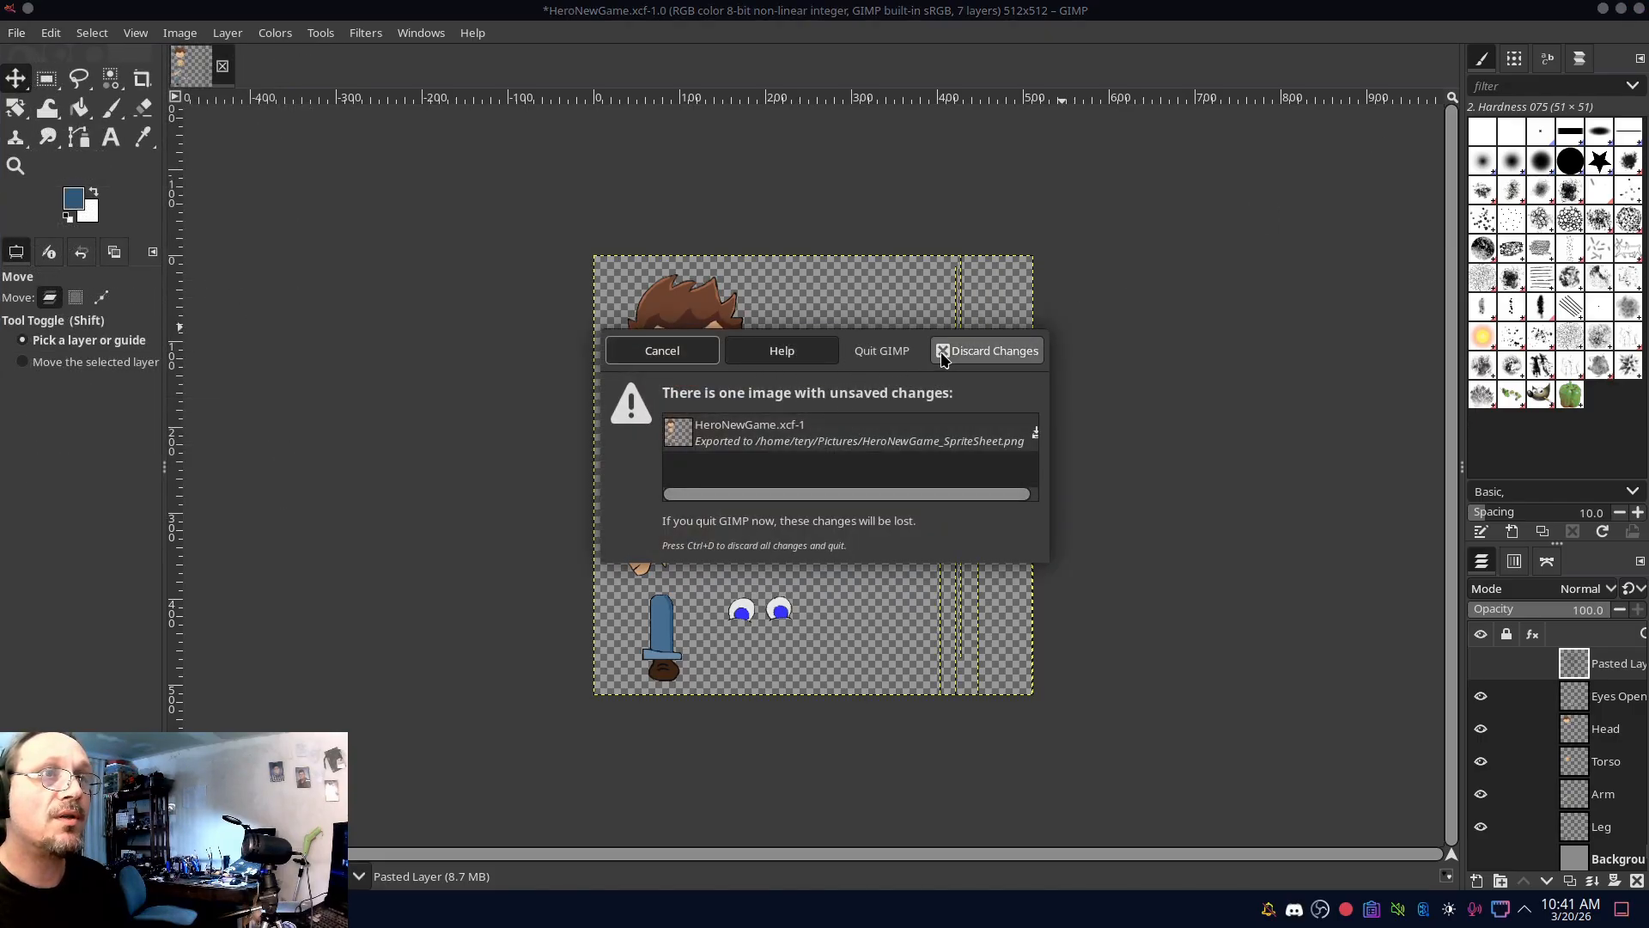
click(969, 356)
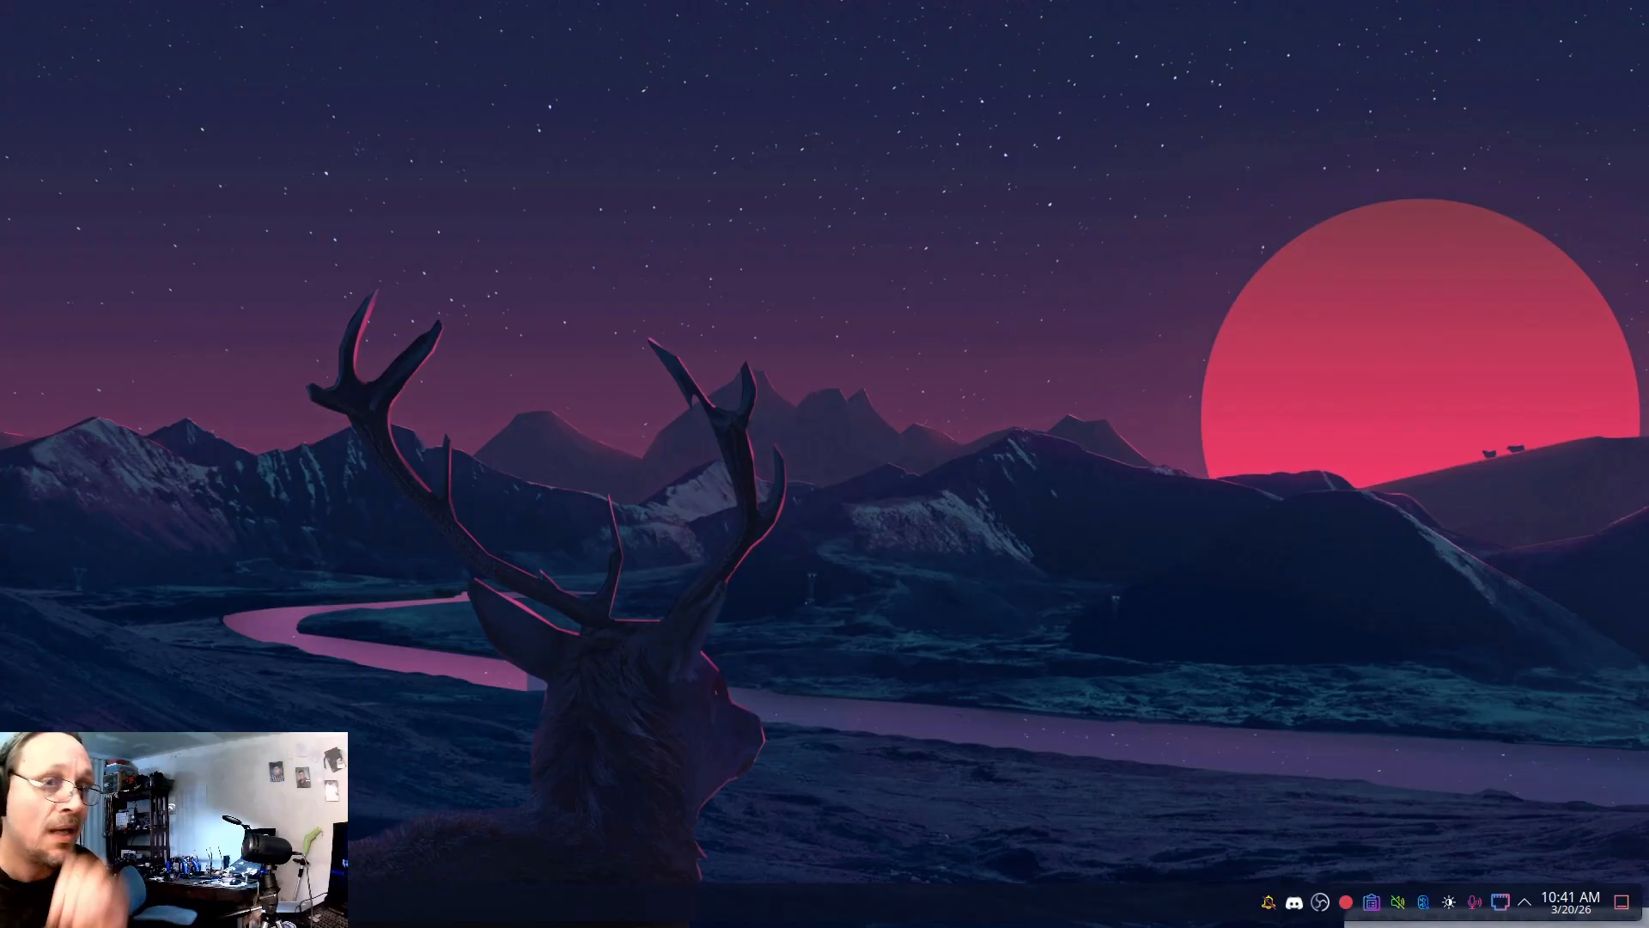
- Switch to Unity Hub and start a new project from its project list
click(26, 902)
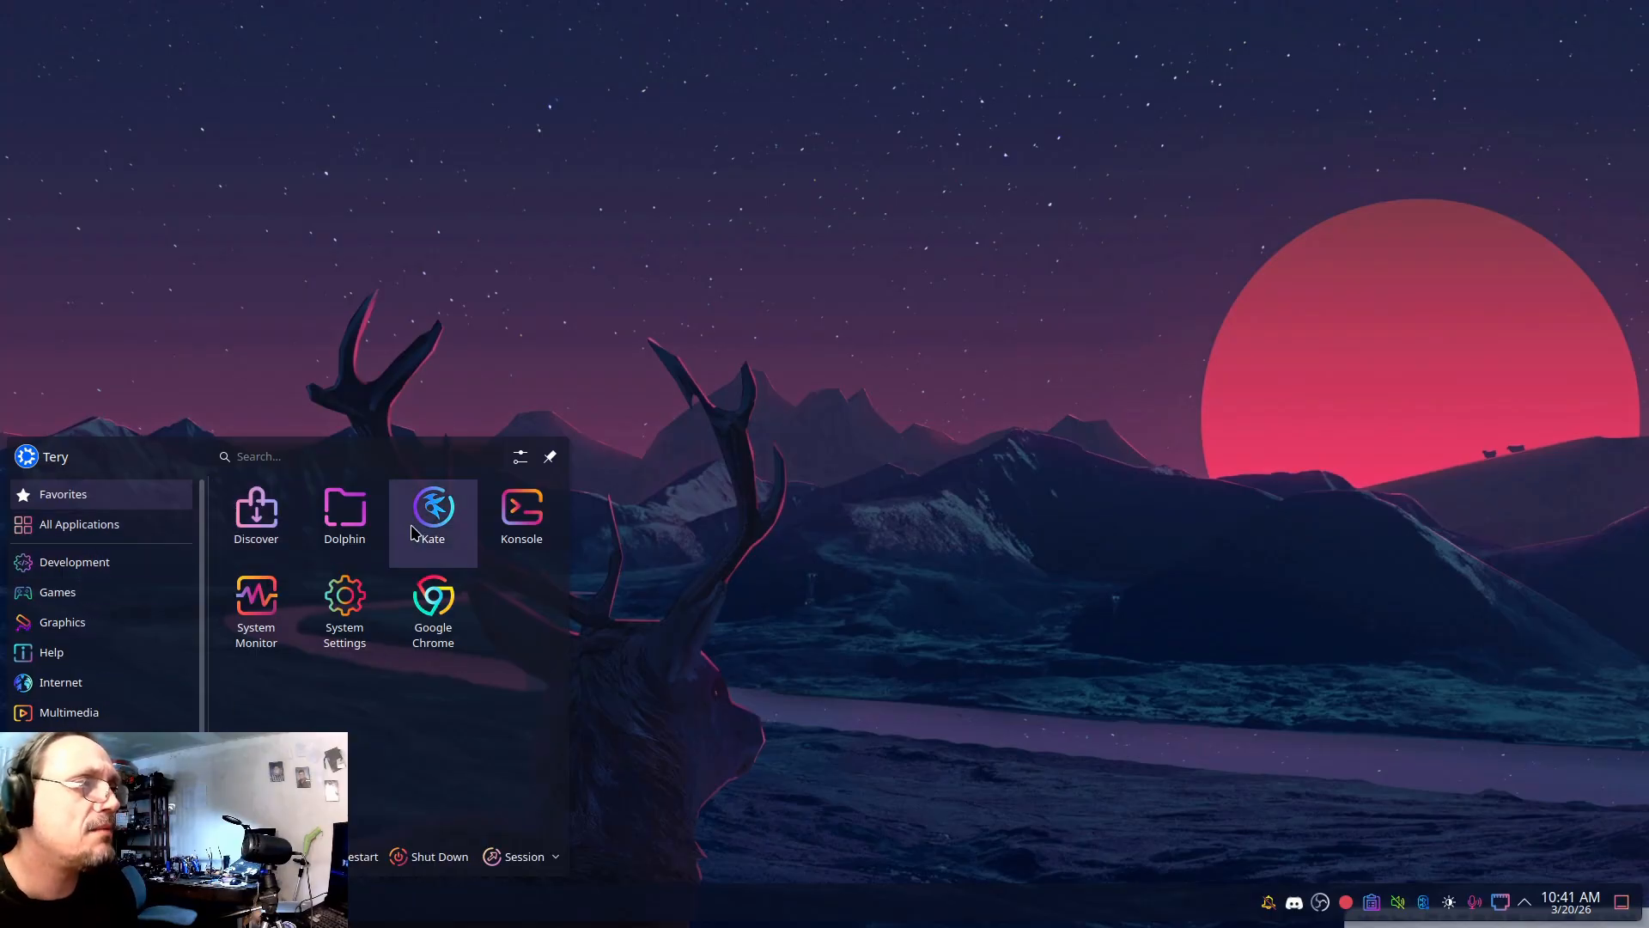
click(81, 562)
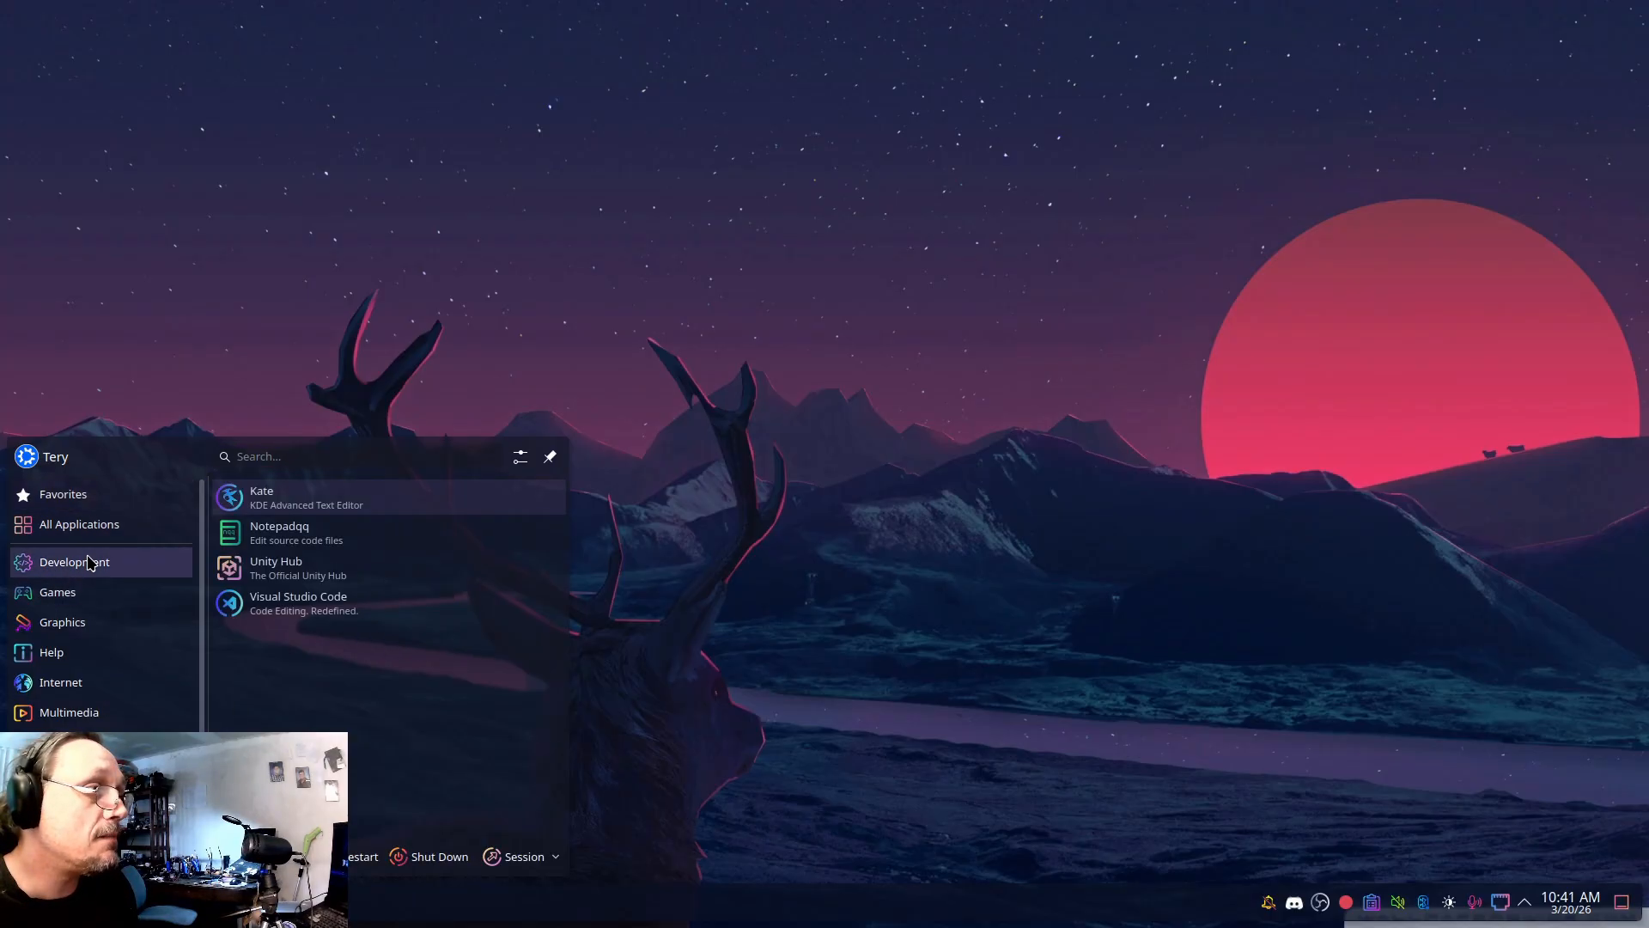
click(275, 582)
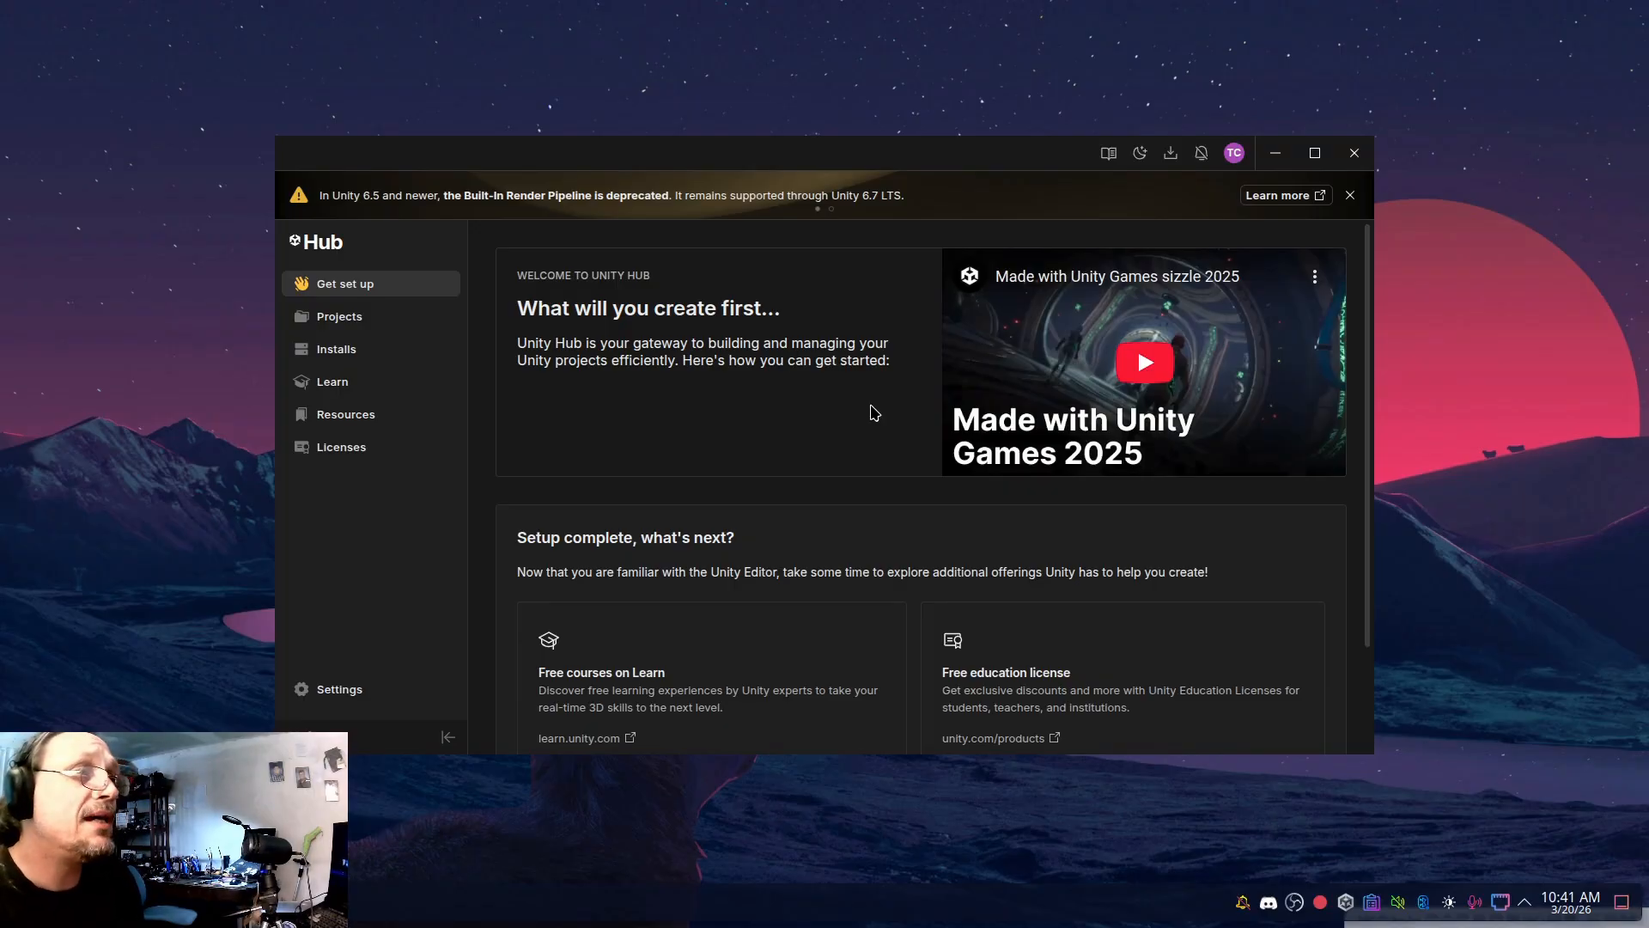
click(359, 320)
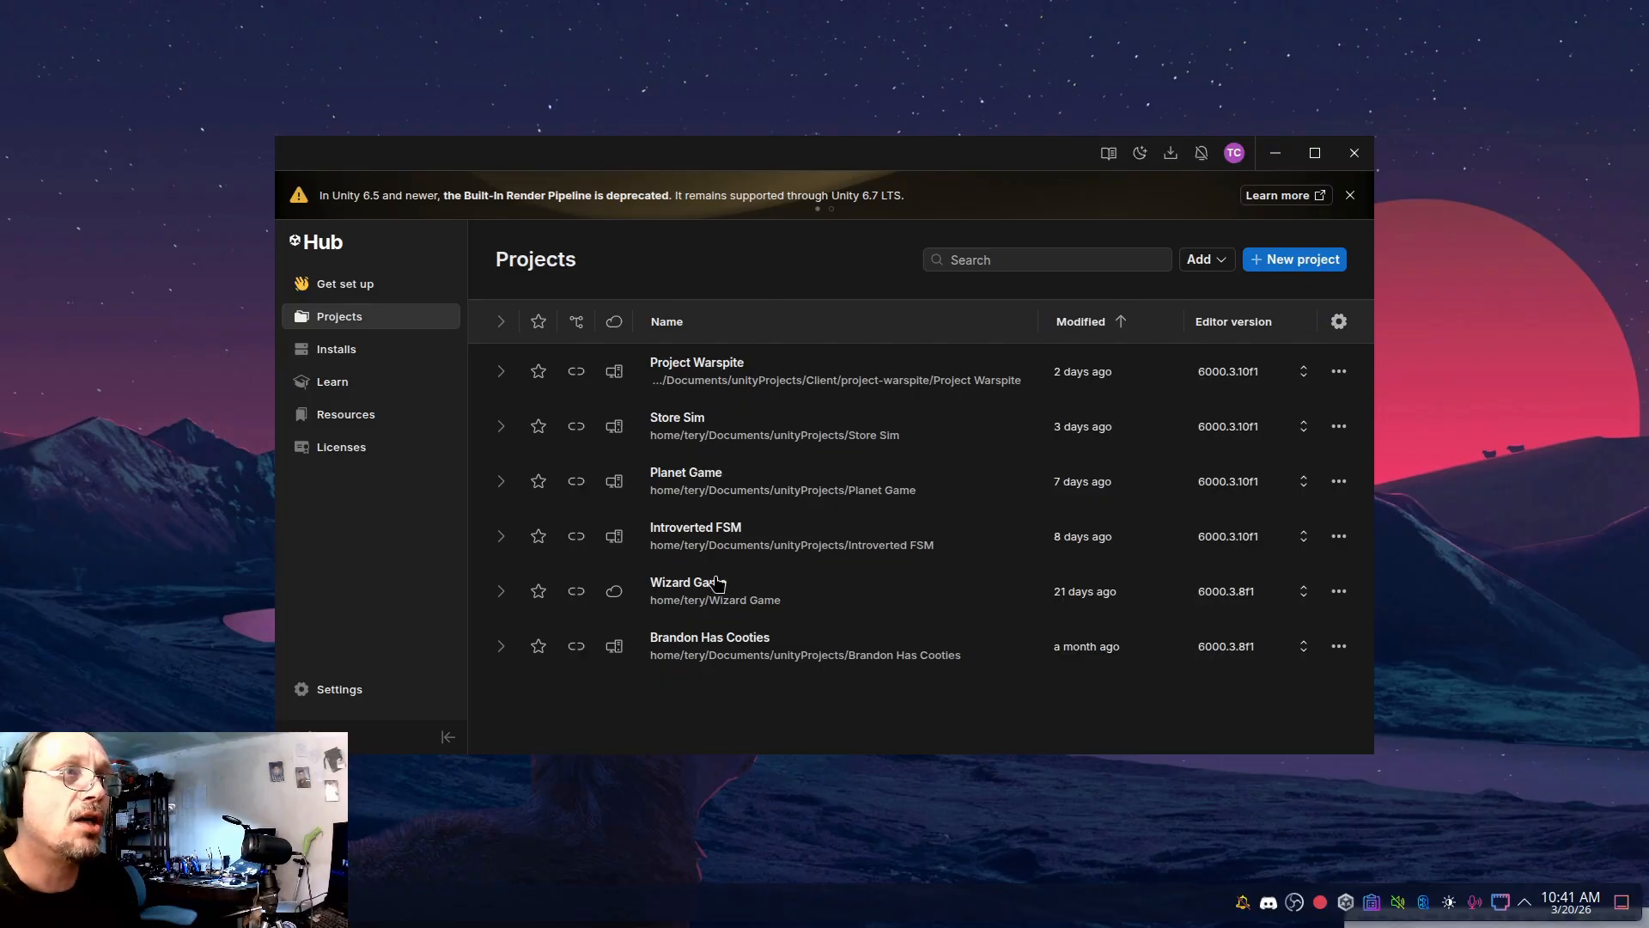
click(1225, 263)
click(1286, 262)
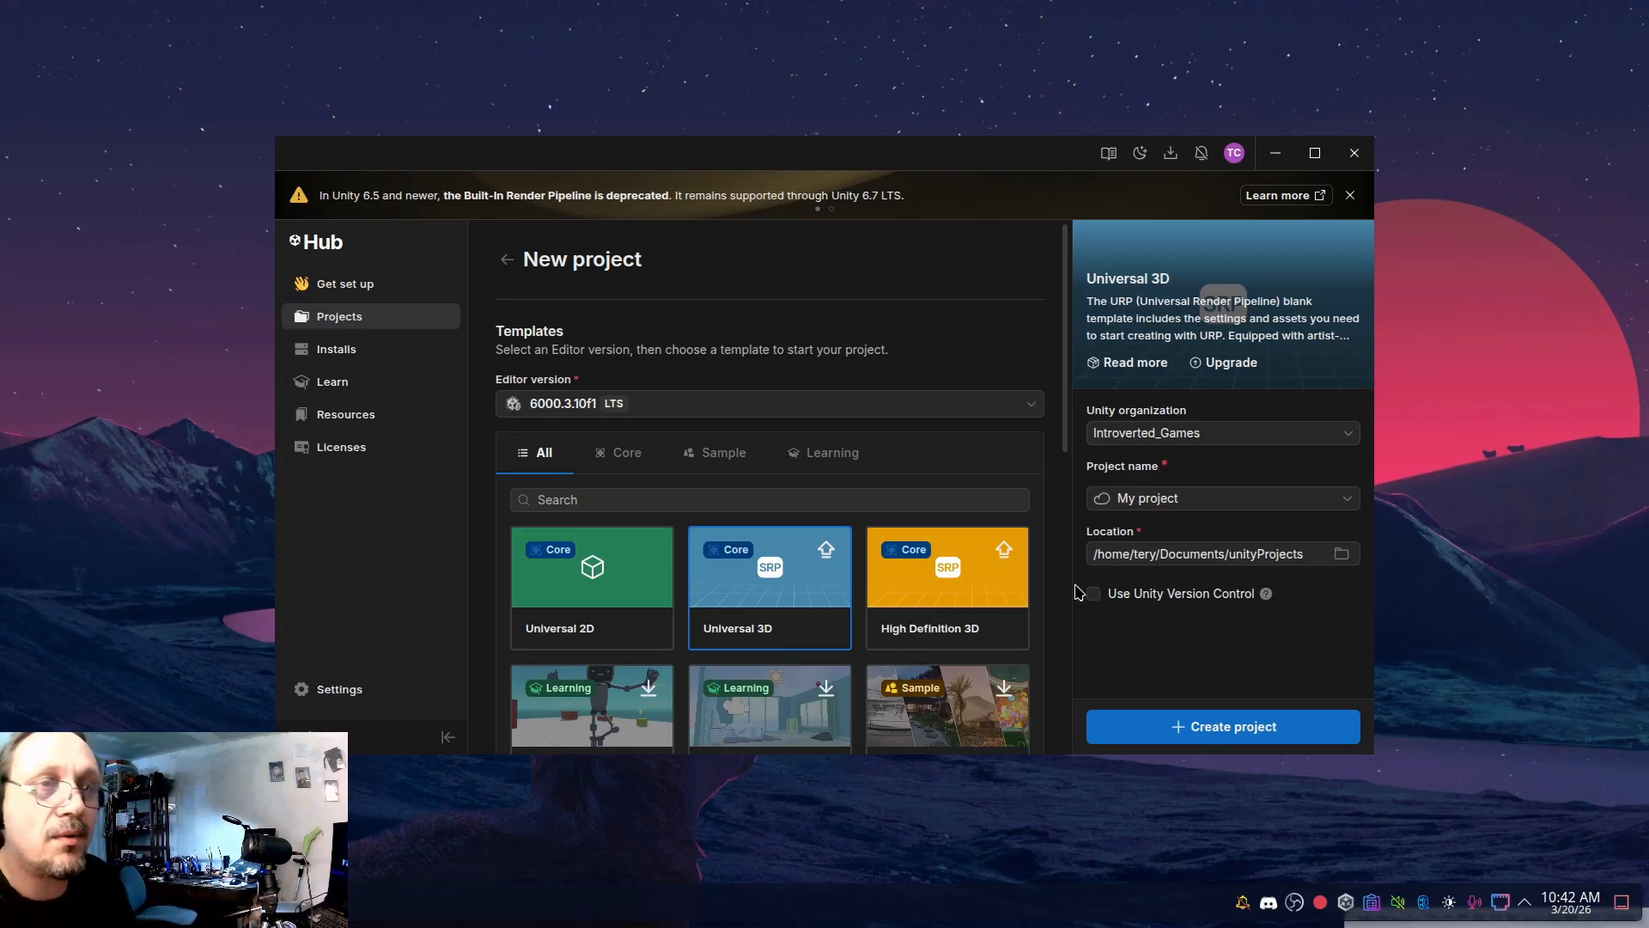
- Create a local Universal 3D project named "Action Name" with editor version 6000.3.10f1
click(1257, 498)
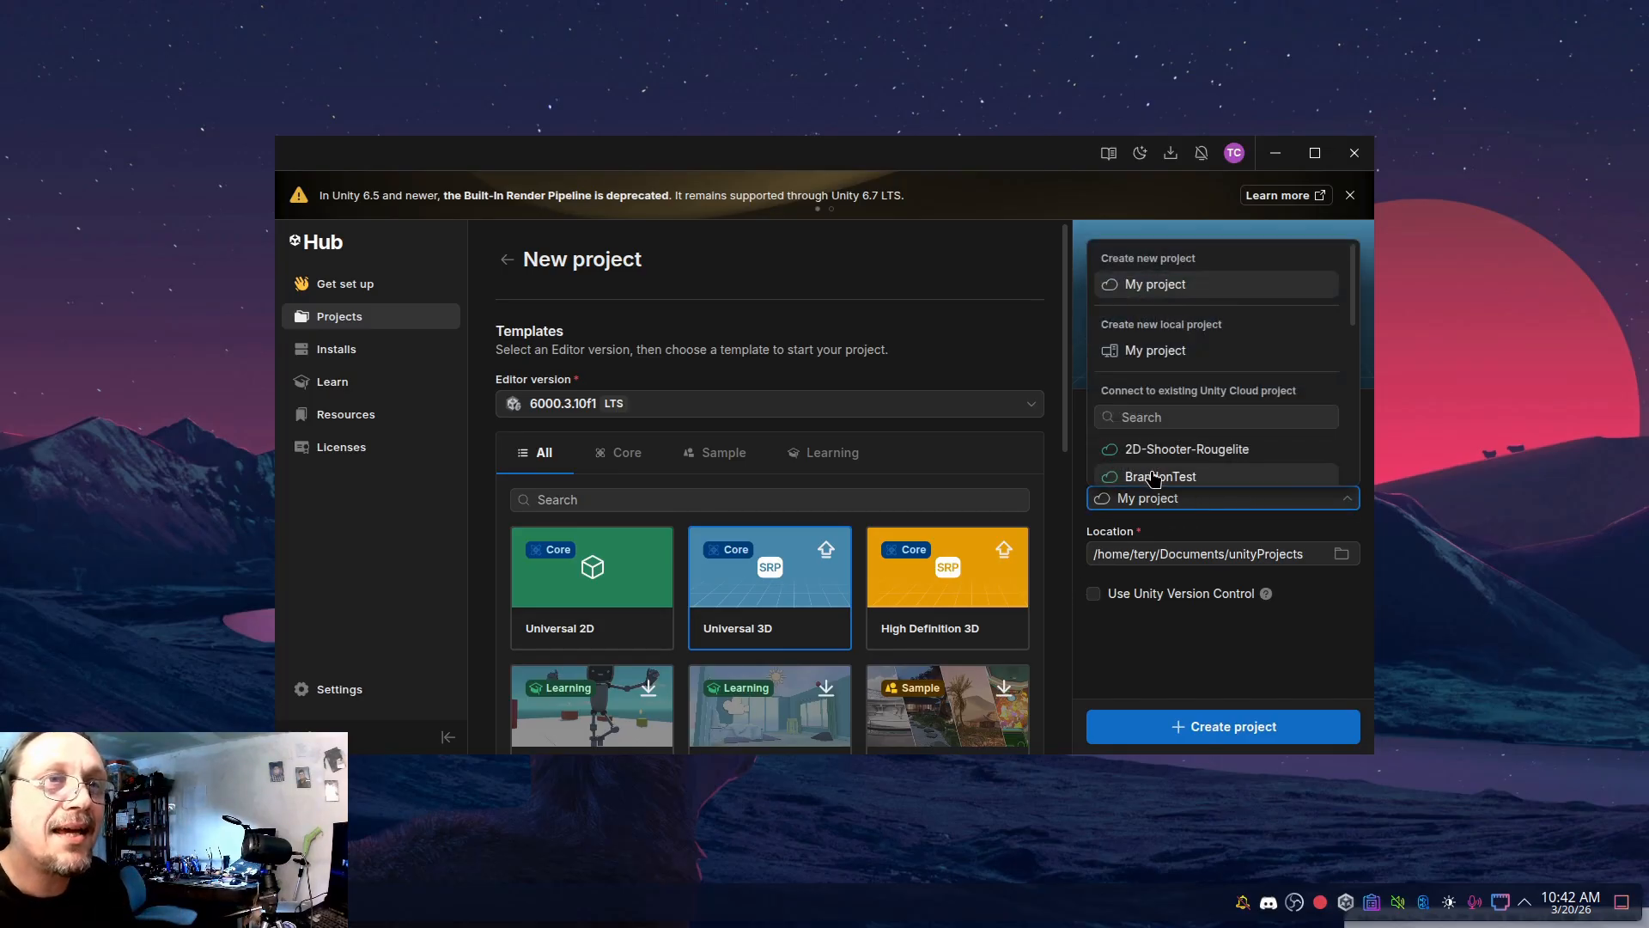
click(1156, 350)
drag(1186, 499, 1110, 501)
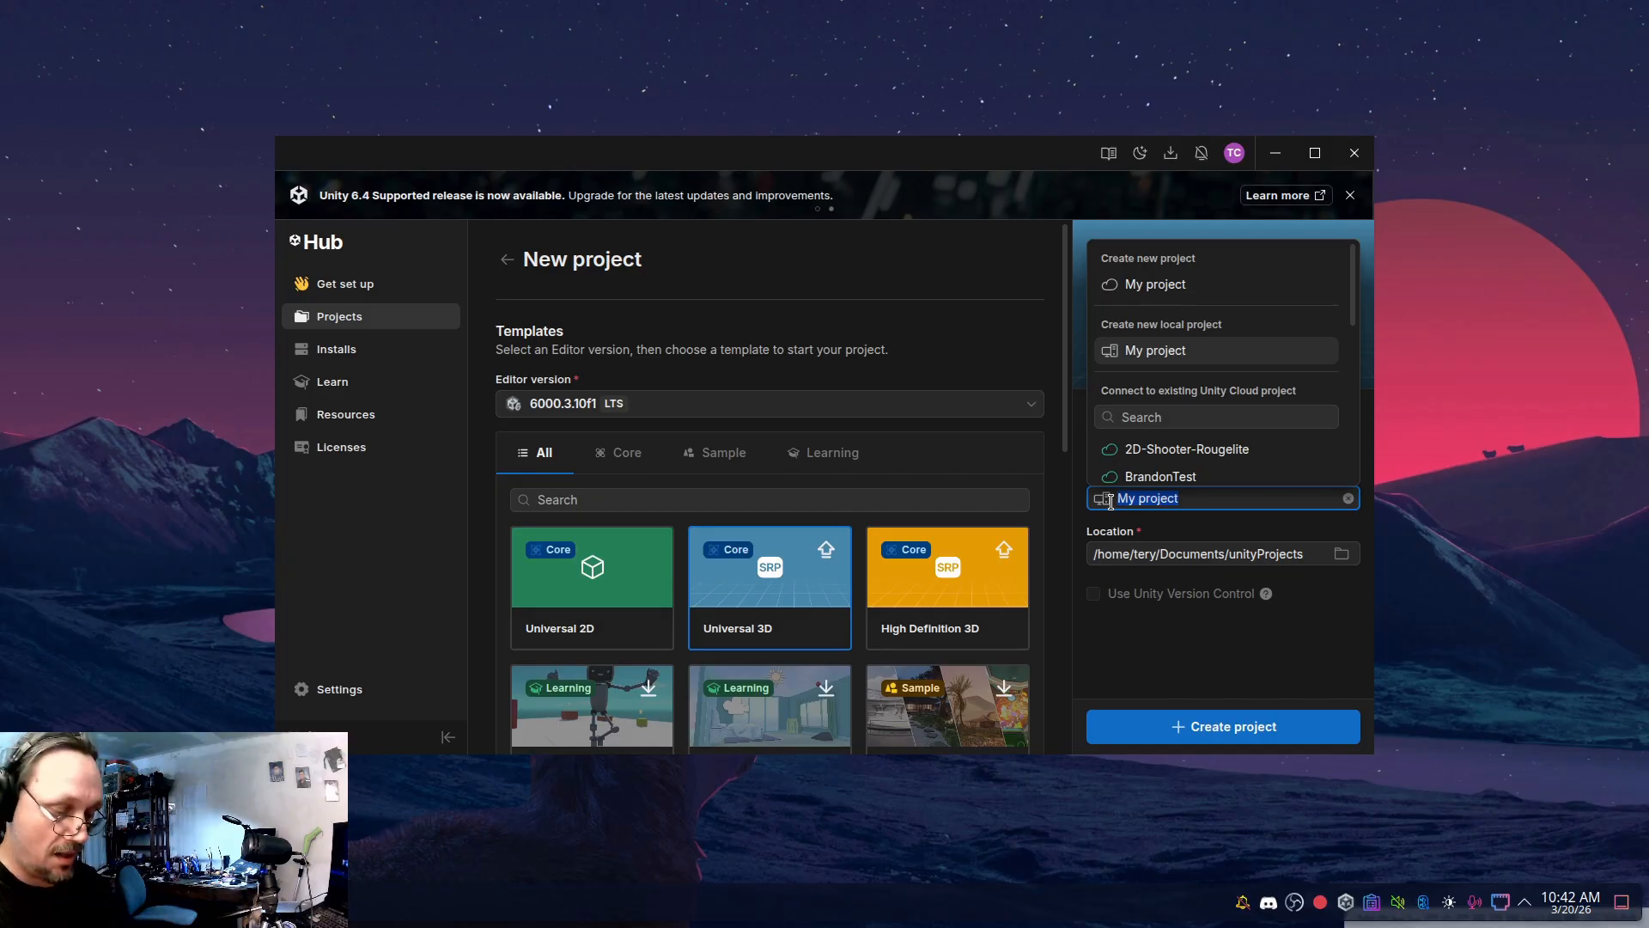
text(Action)
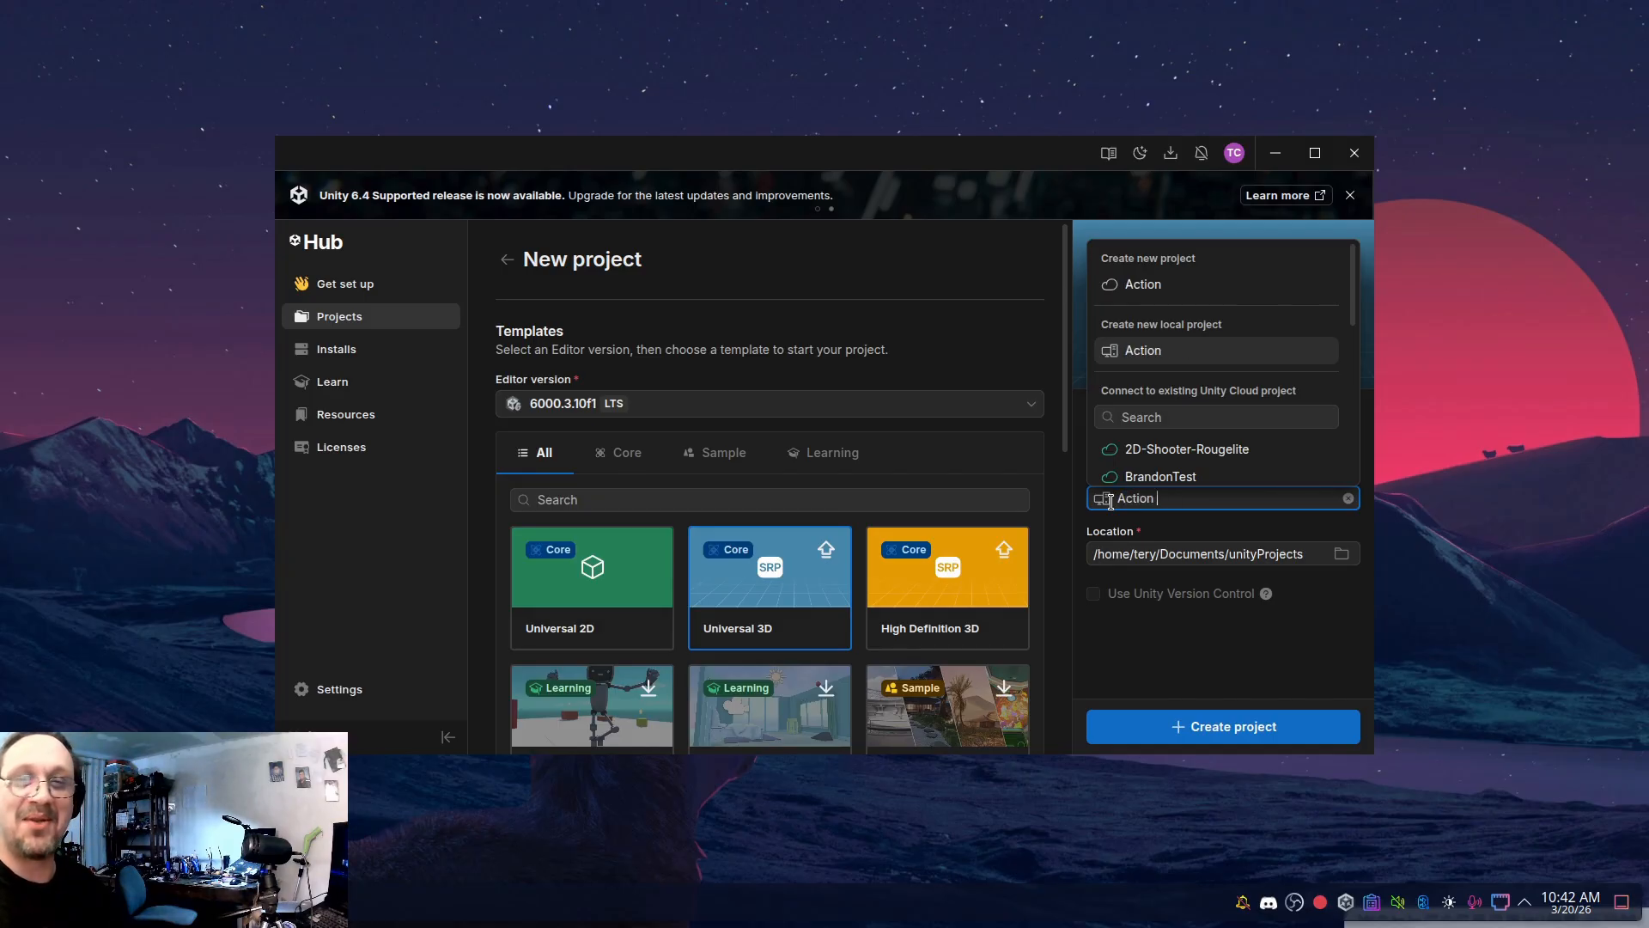
text( Name)
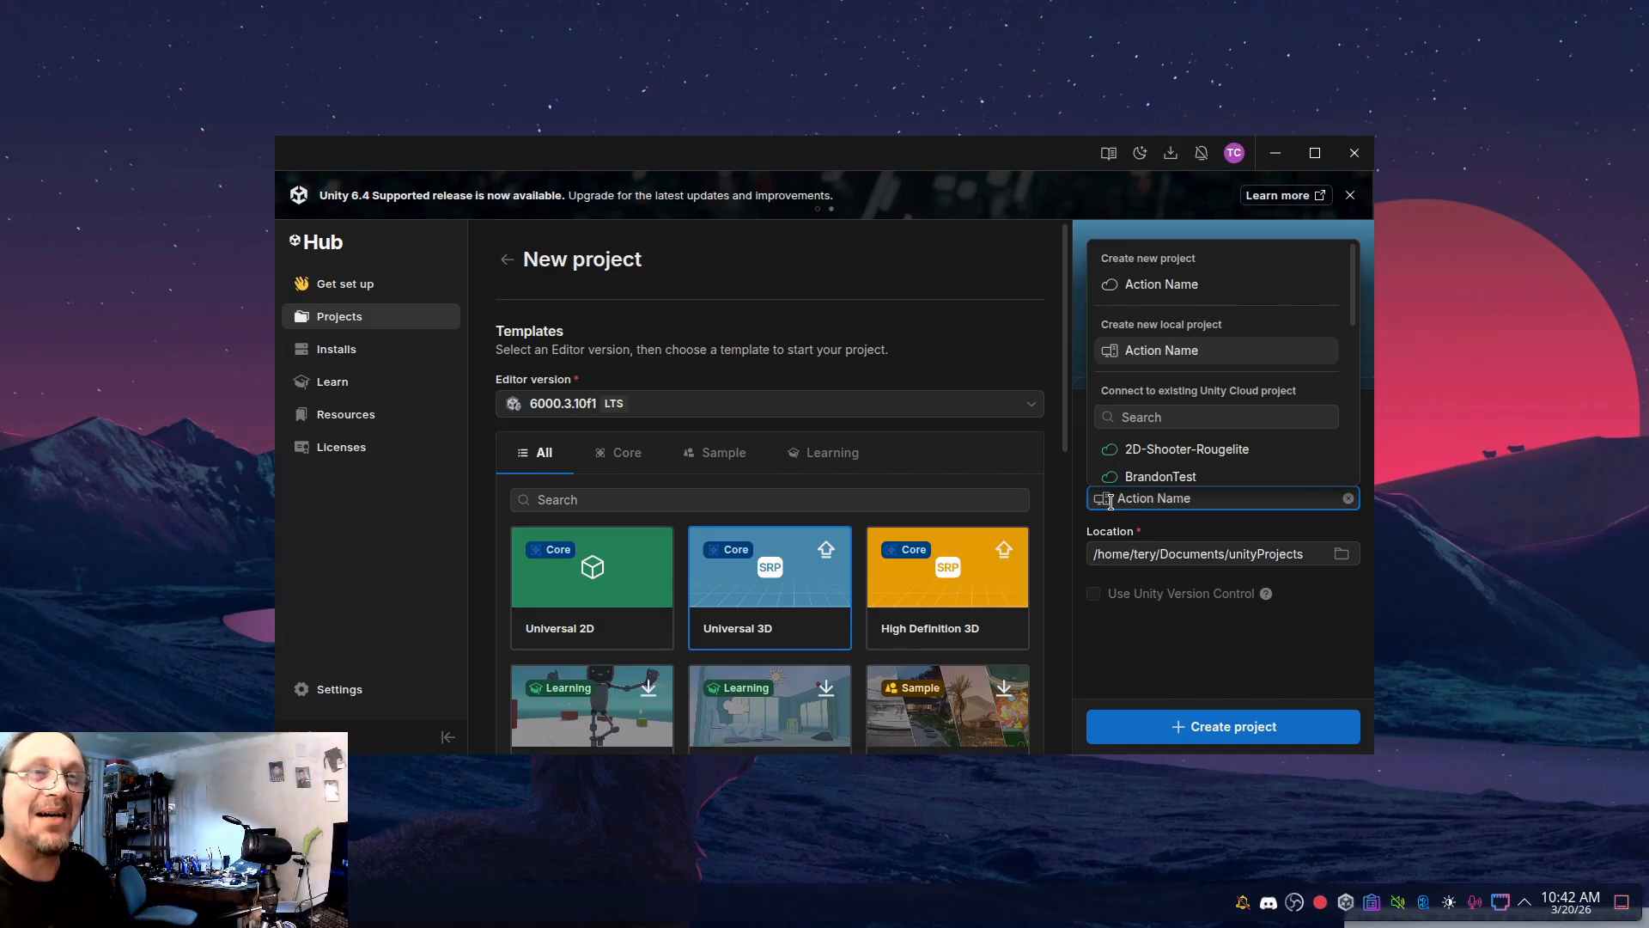
click(1333, 637)
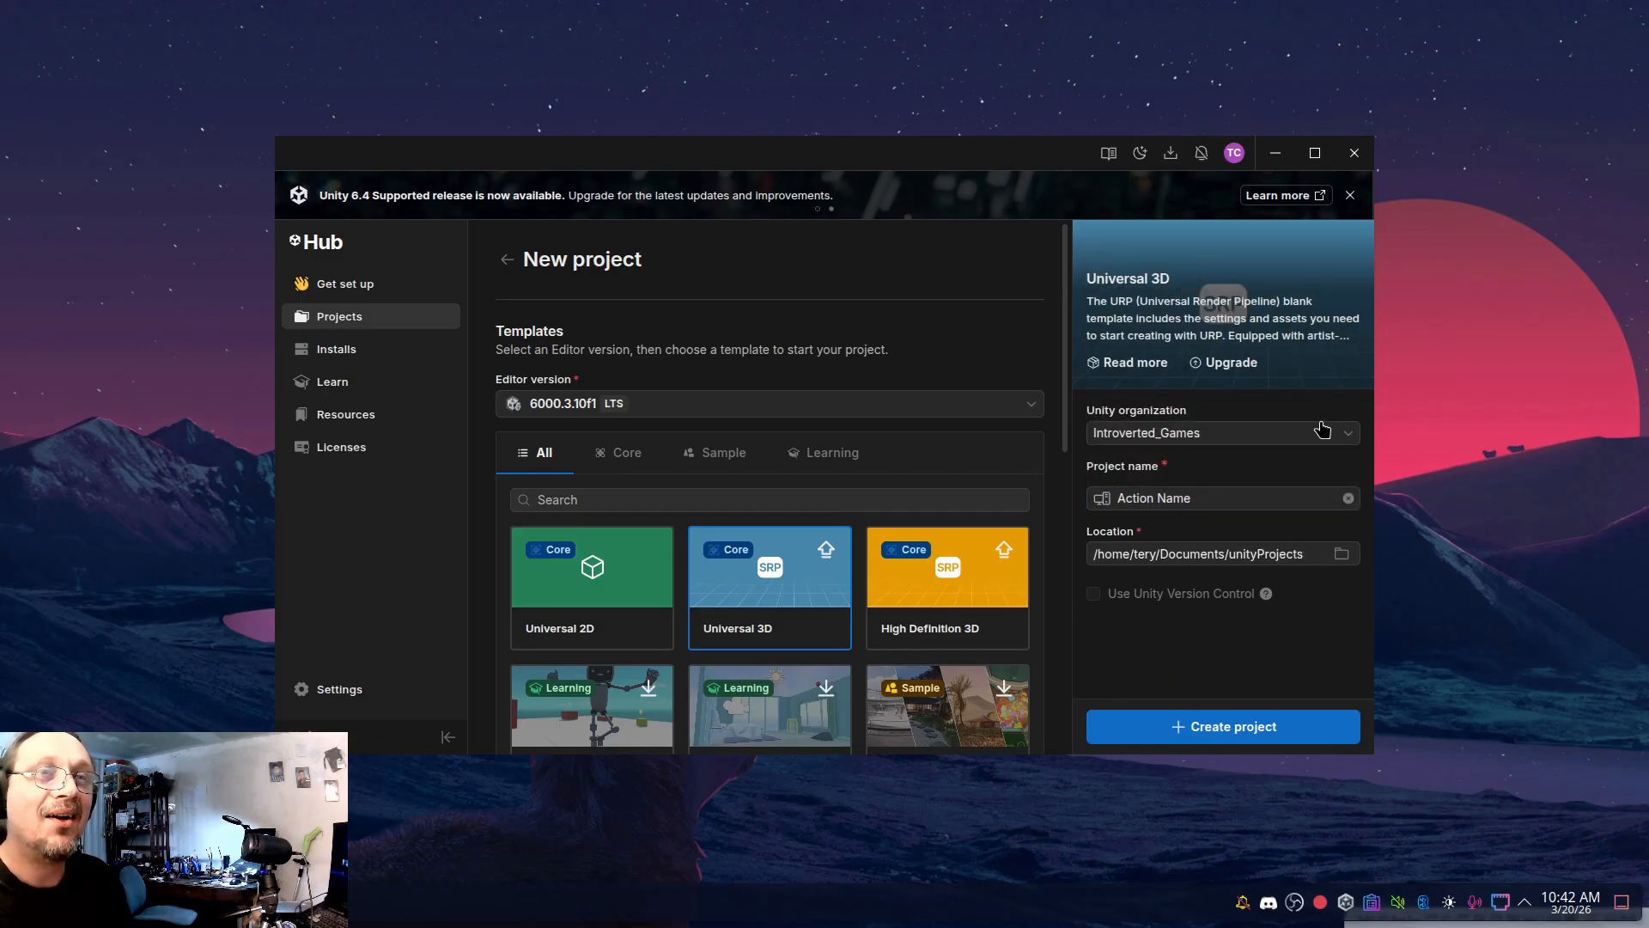
click(1250, 727)
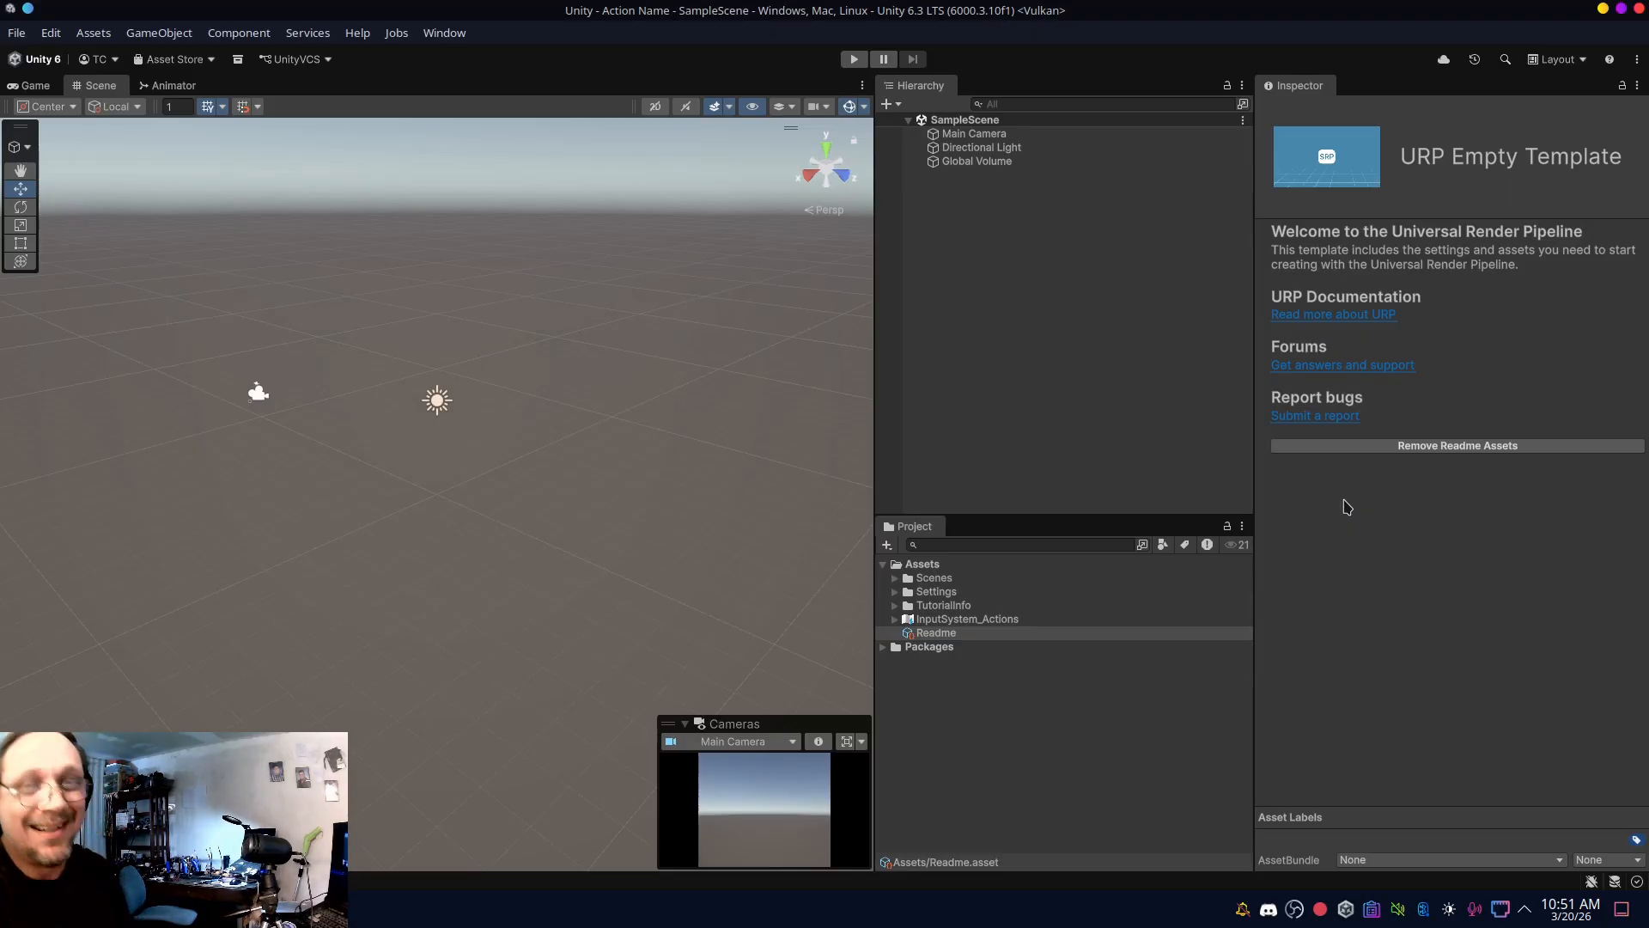
- Delete the Readme asset and the TutorialInfo folder from the project's Assets
right_click(937, 634)
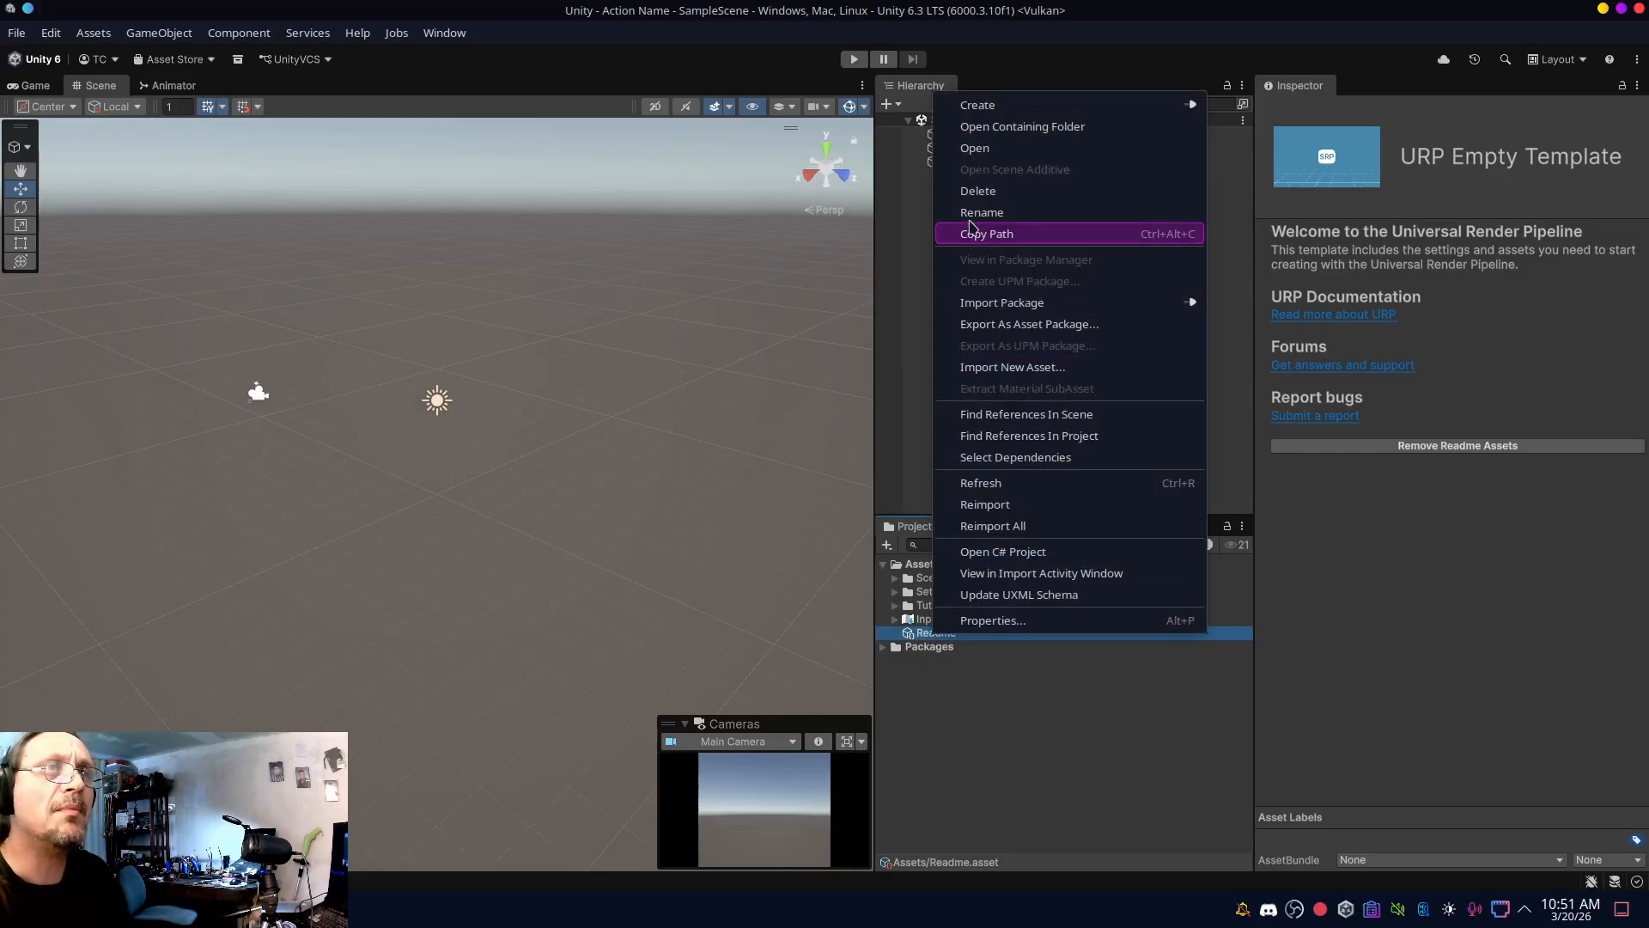
click(976, 191)
click(890, 456)
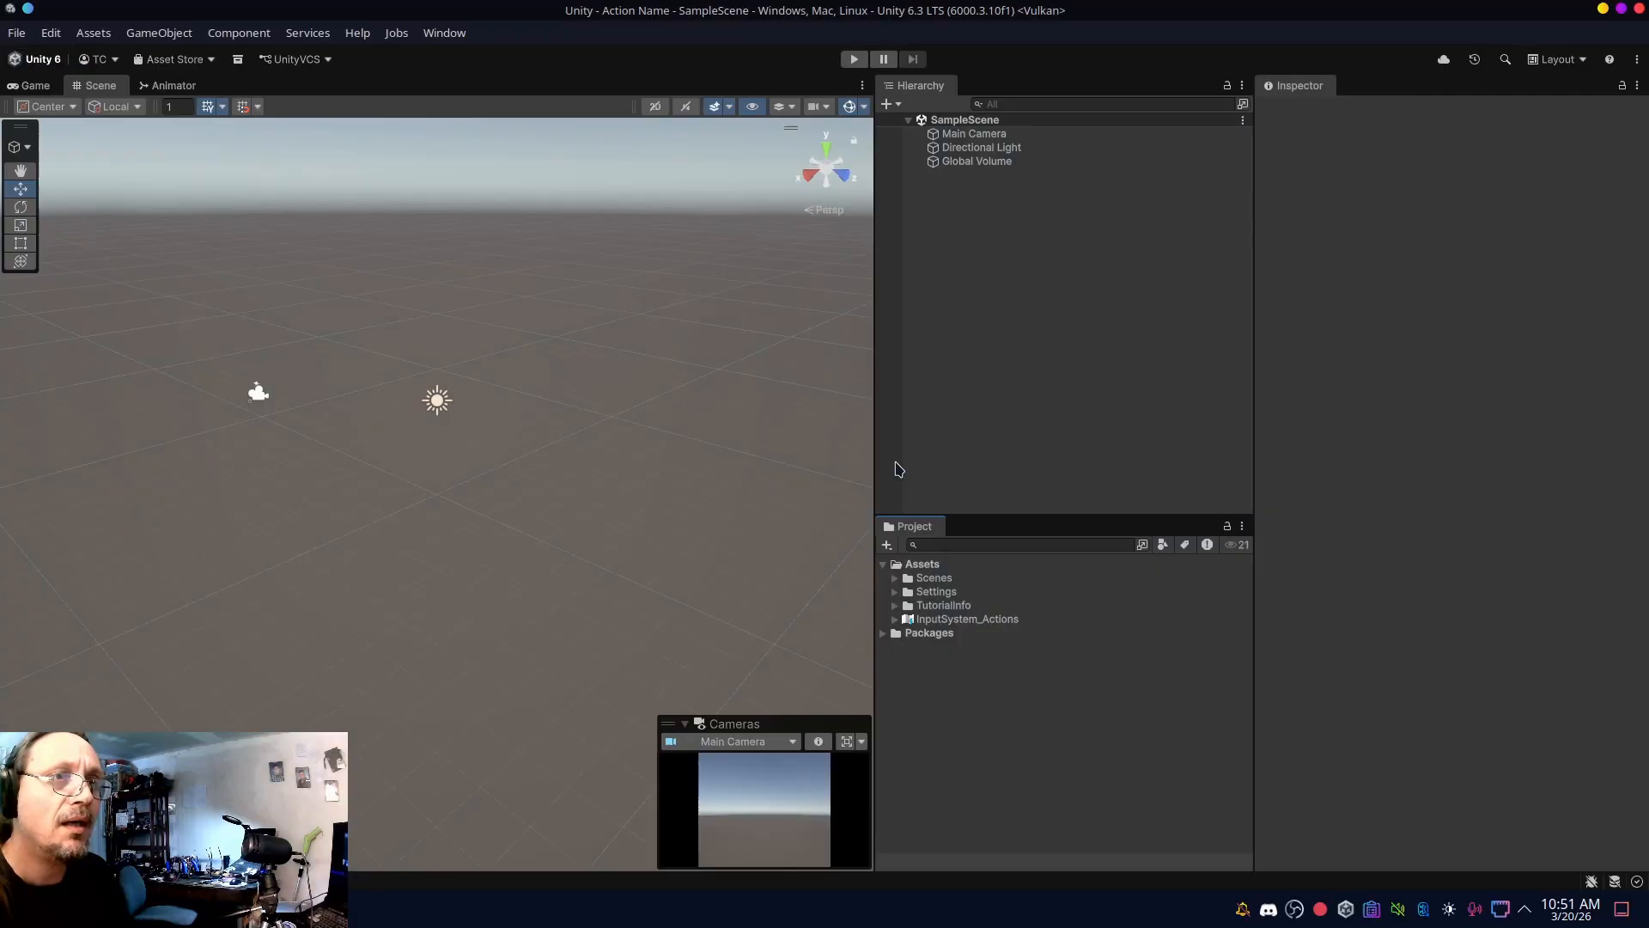
right_click(938, 605)
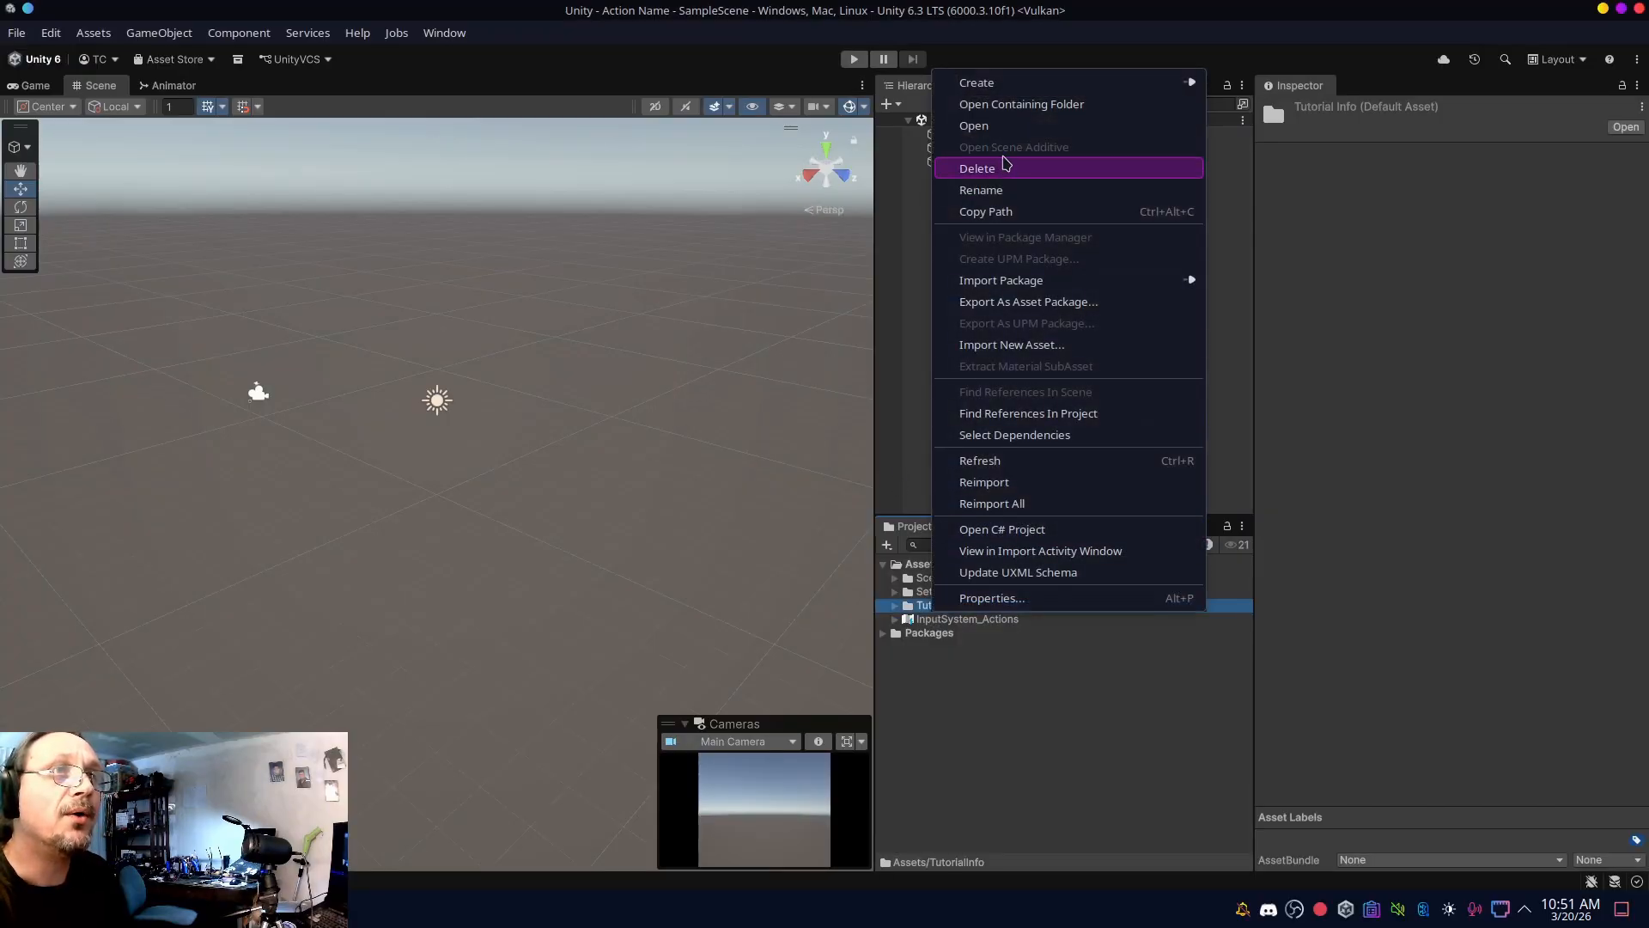
click(990, 168)
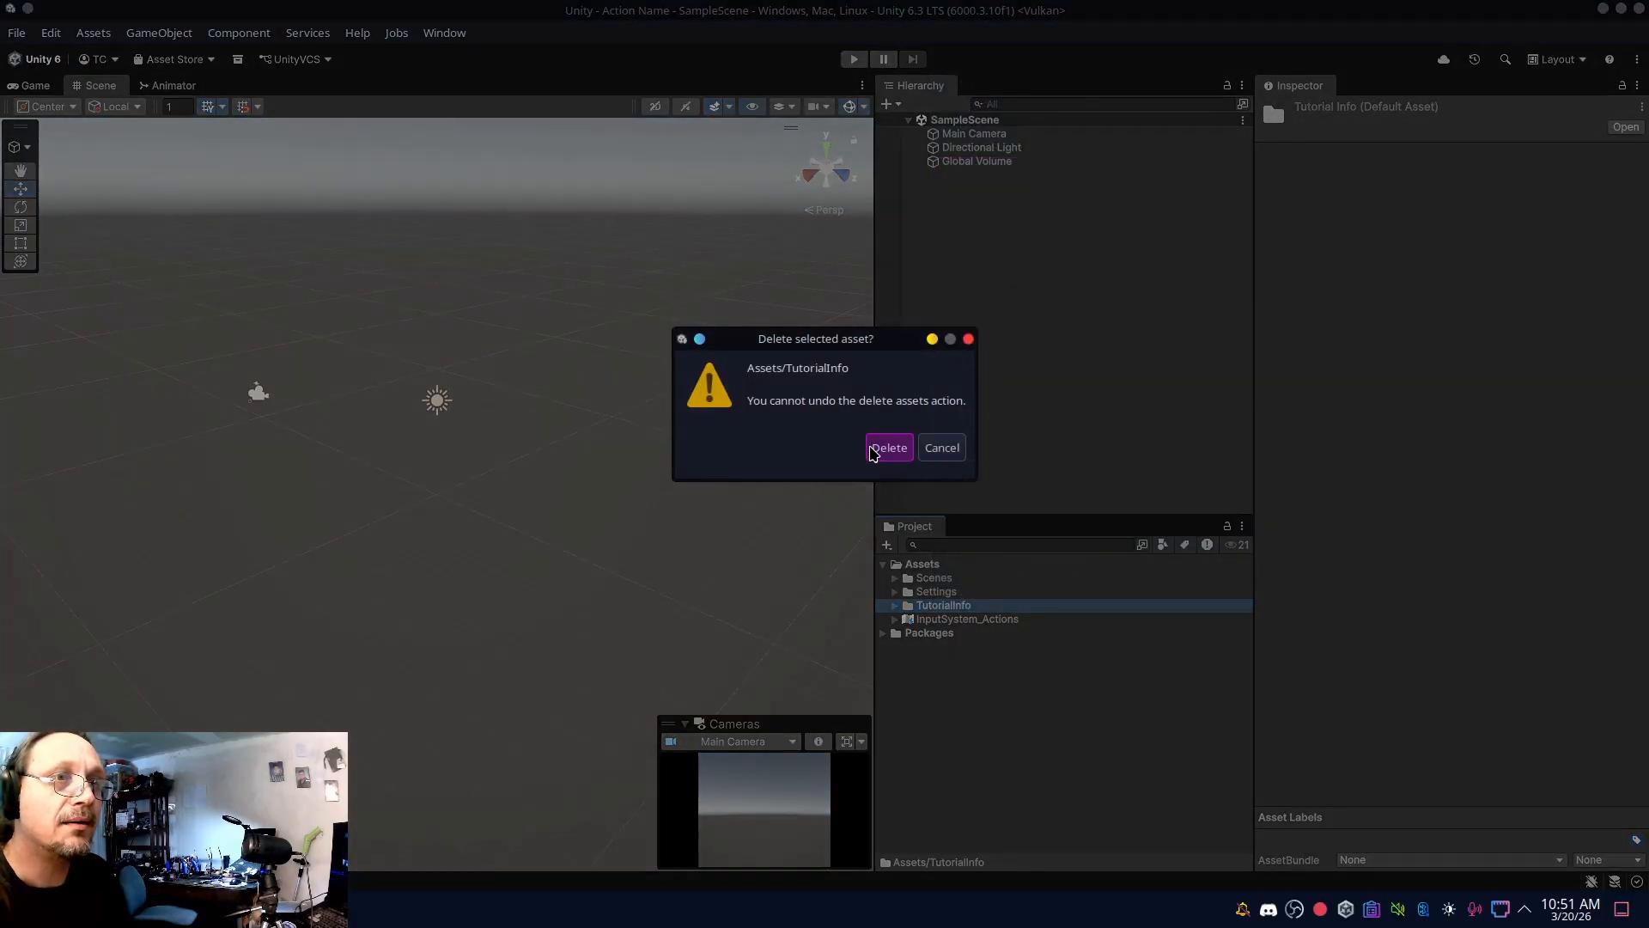
click(876, 452)
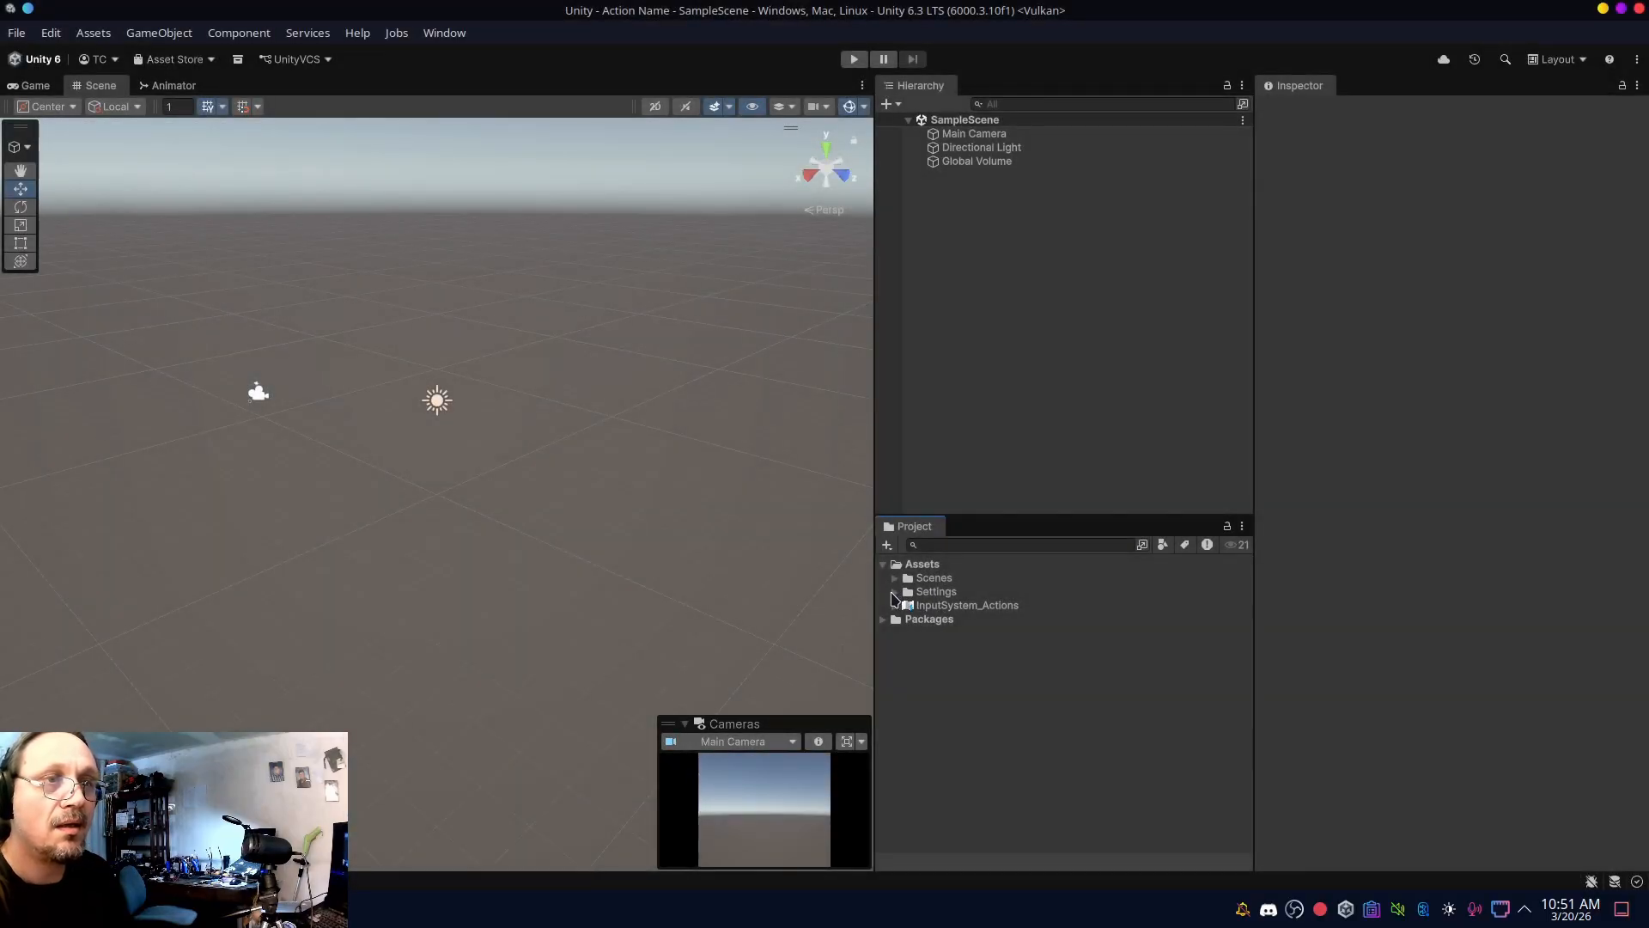
- Look through the contents of the Settings folder, collapse it and expand the Scenes folder
click(894, 592)
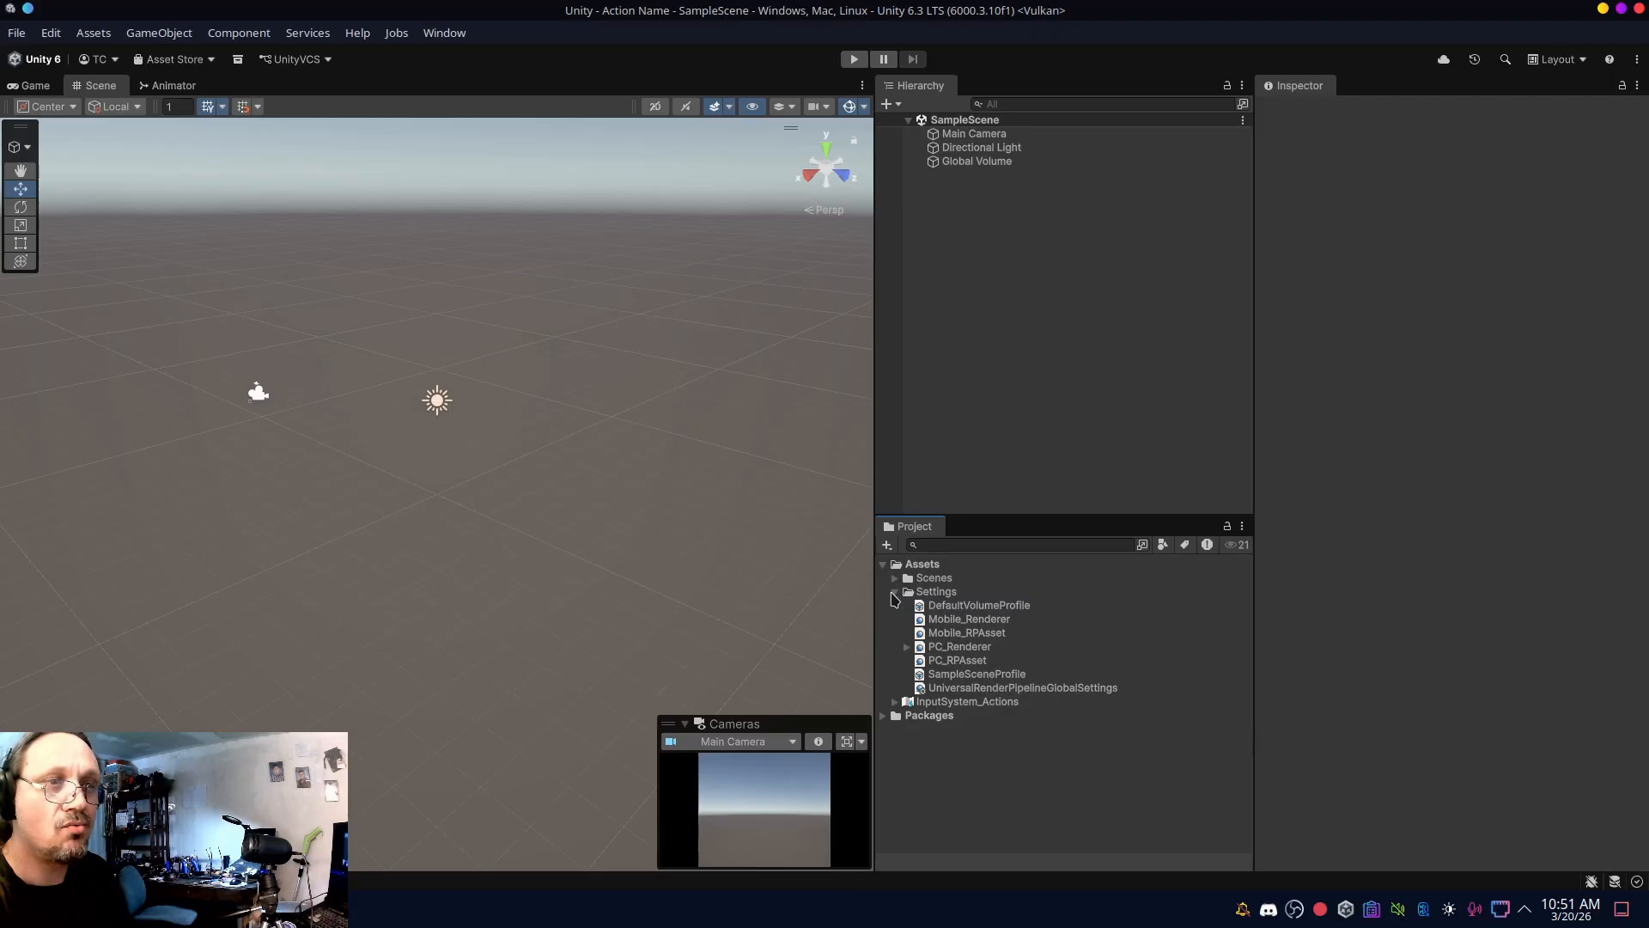
click(894, 593)
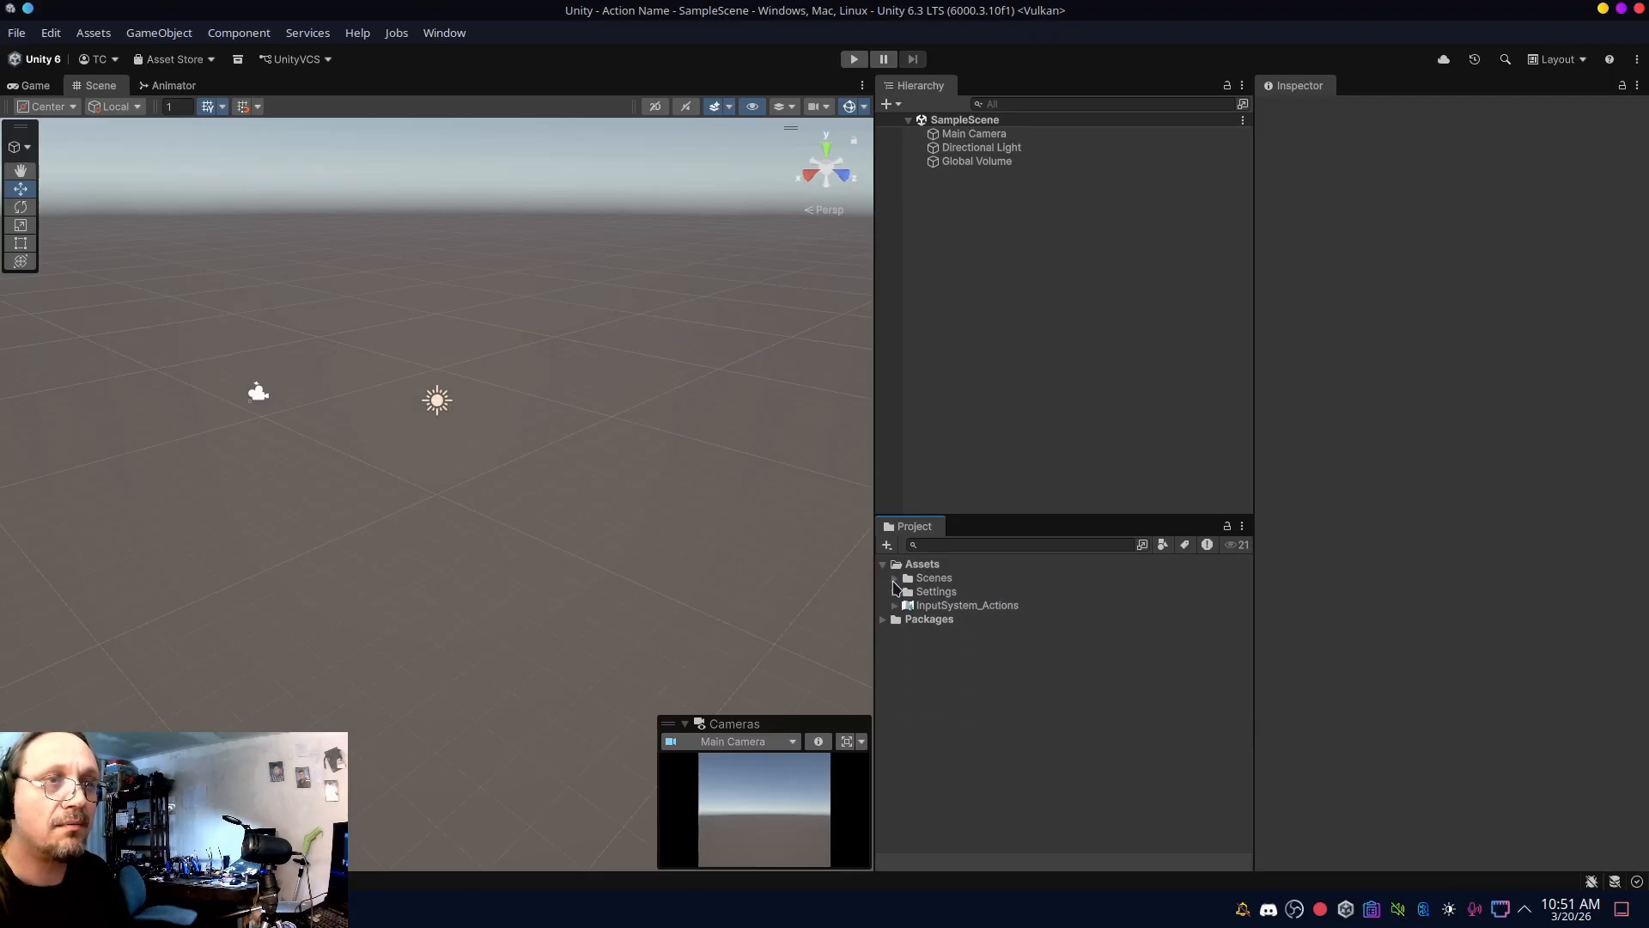
click(894, 579)
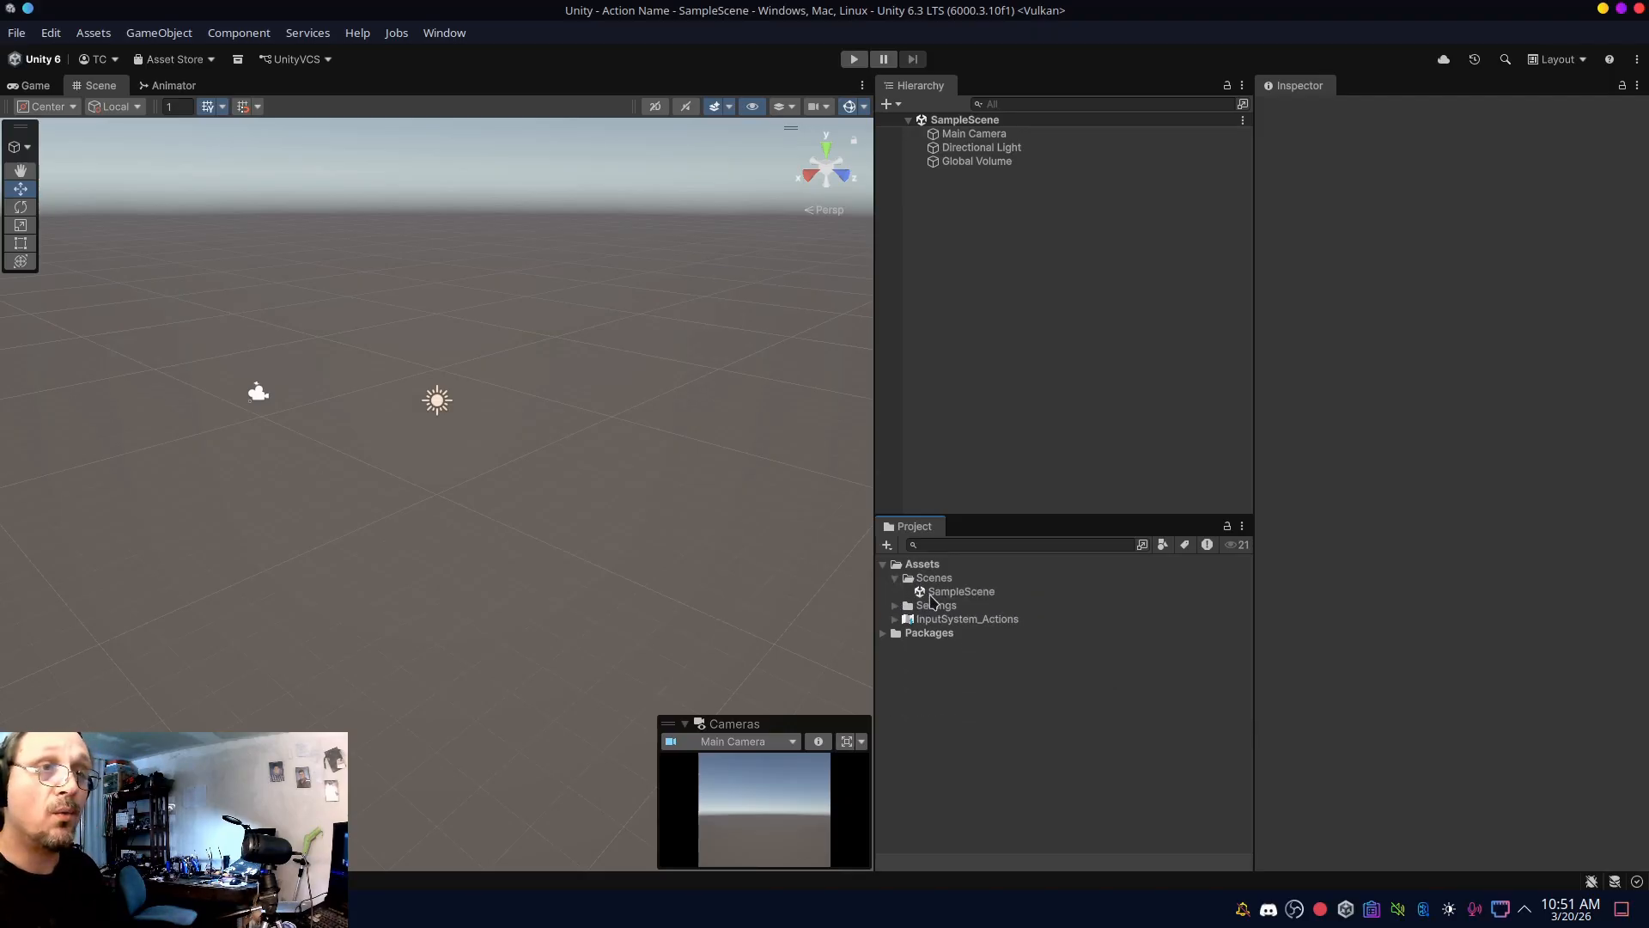
- Rename the SampleScene asset in the Scenes folder as "Testing"
click(936, 596)
right_click(936, 598)
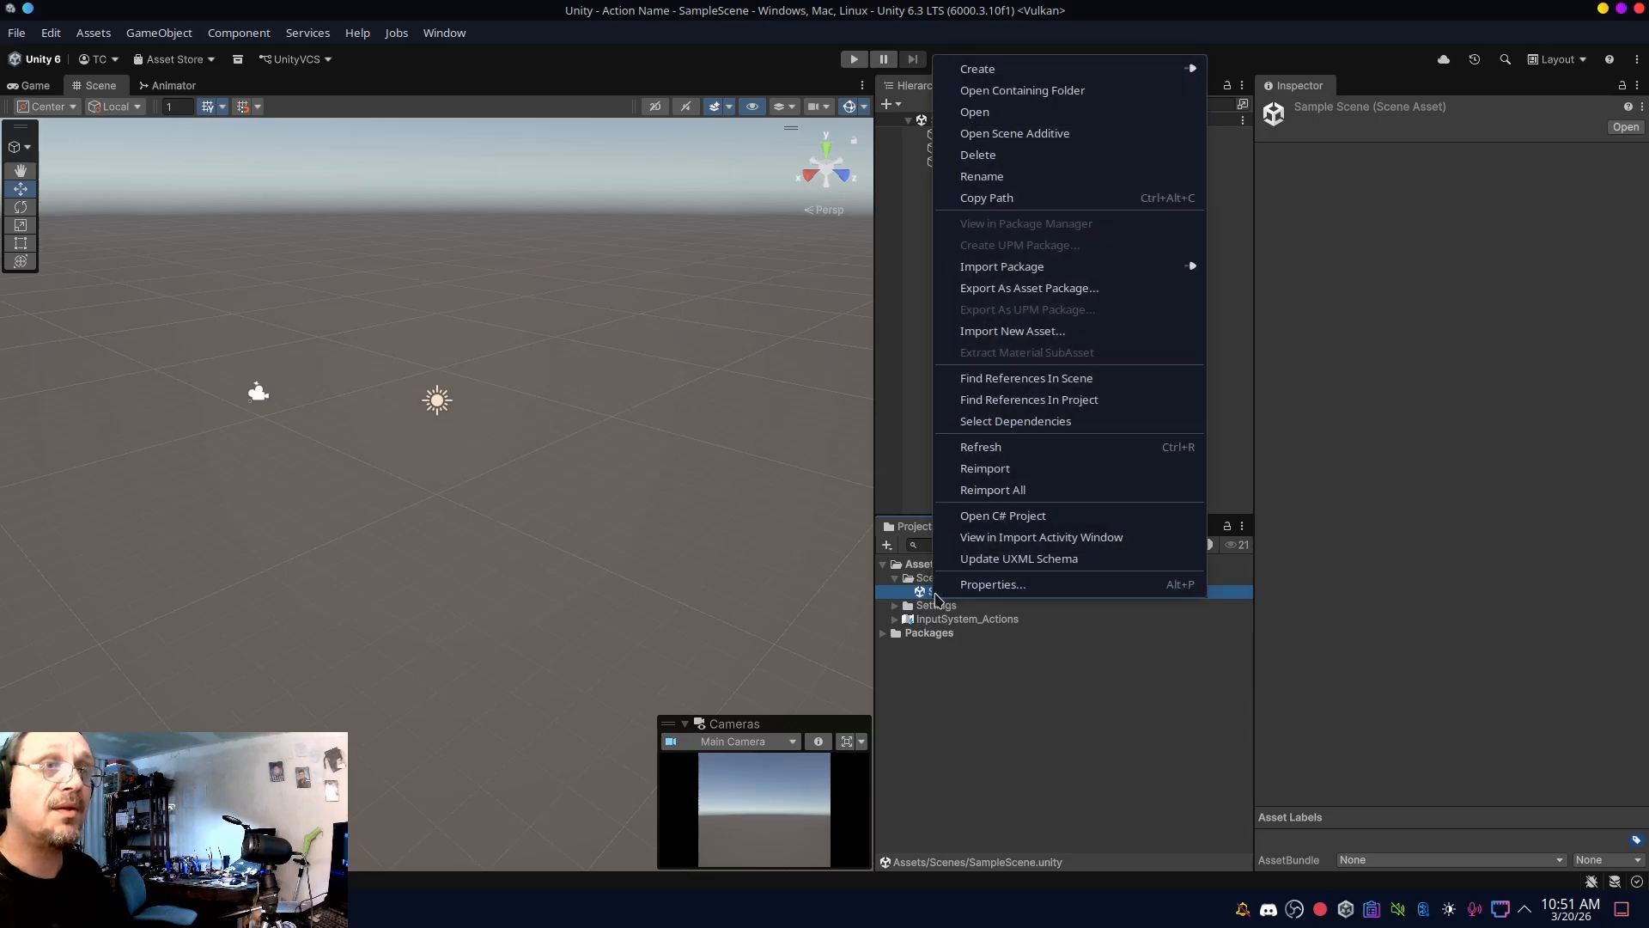
click(992, 183)
text(Testing)
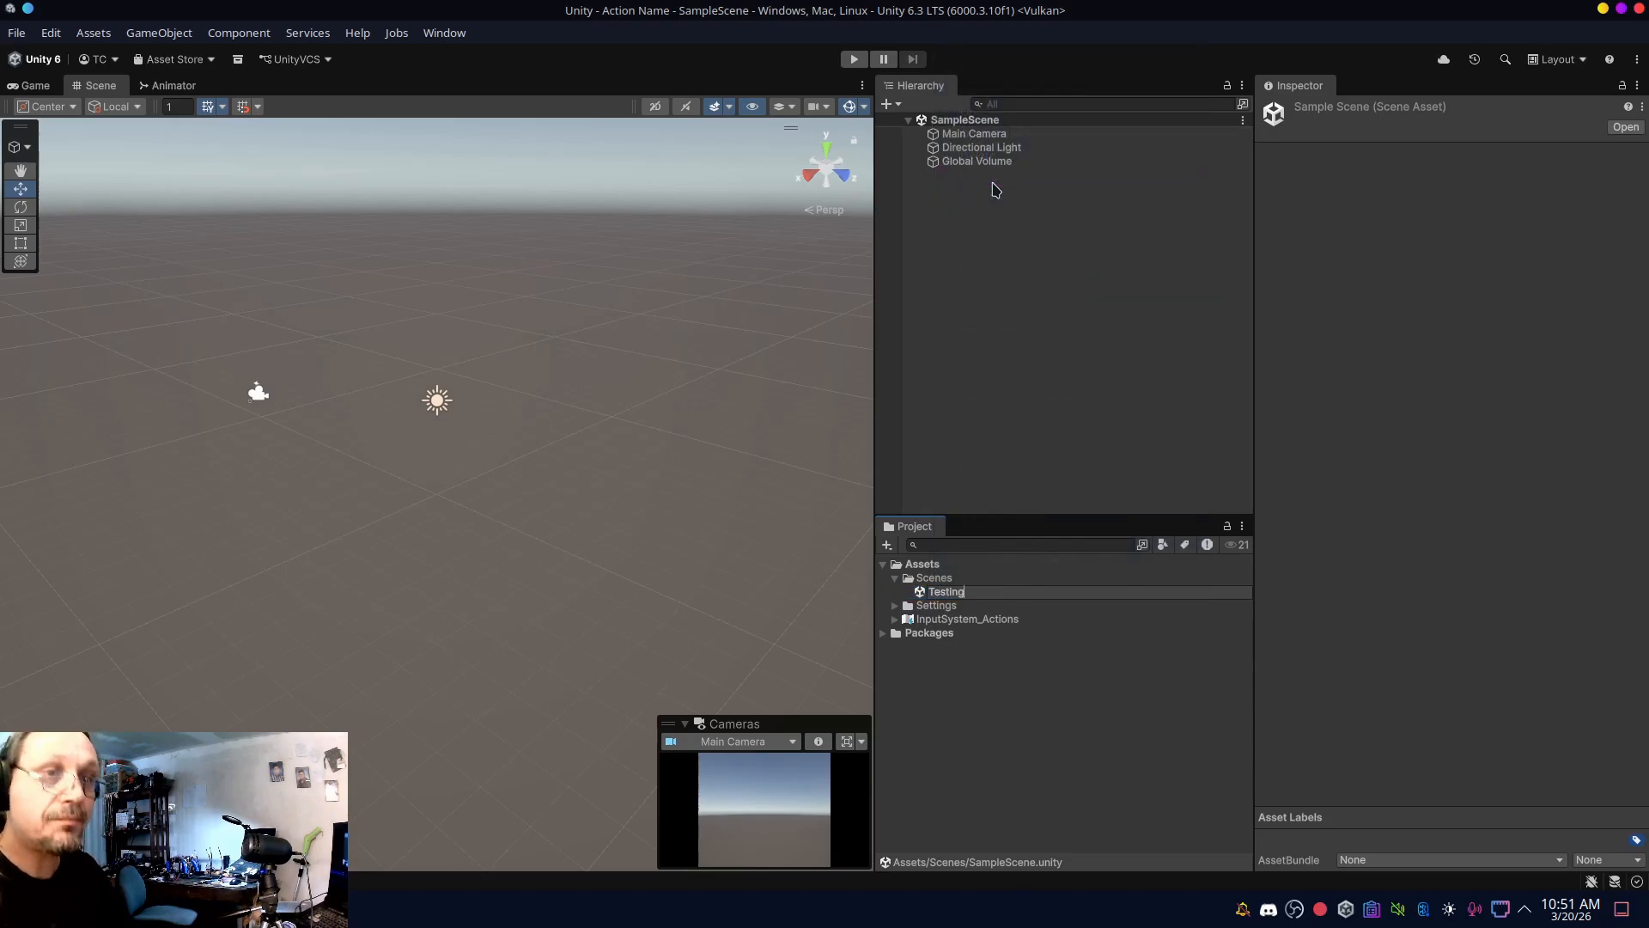
key(Return)
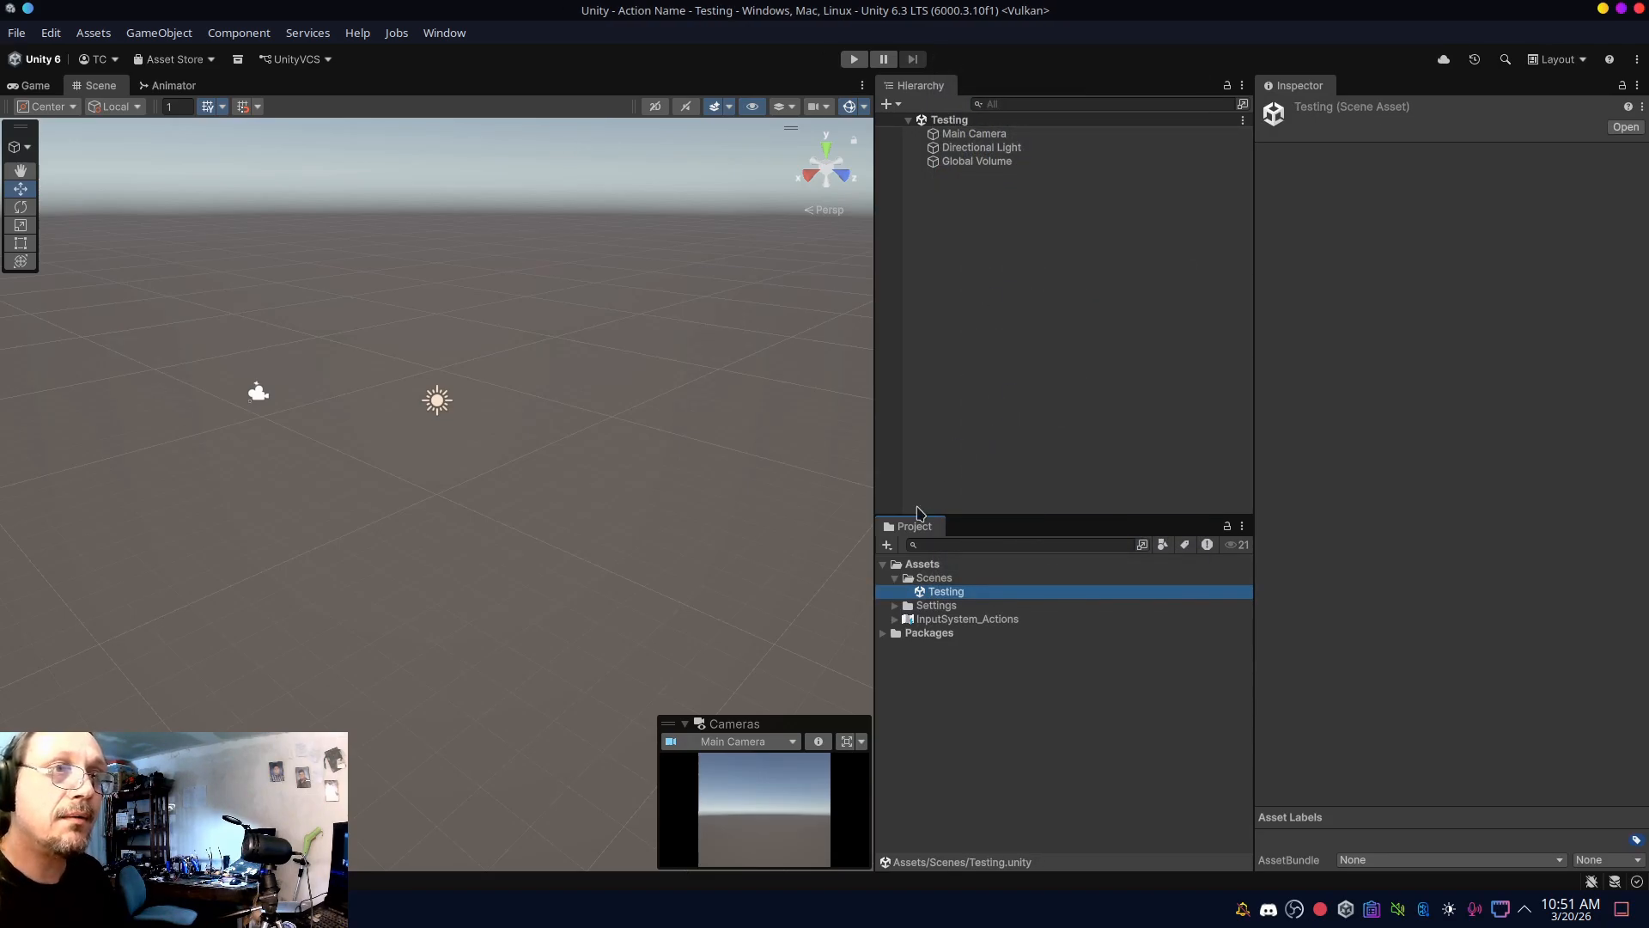
- Create a new folder named "Scripts" inside the Scenes folder
right_click(954, 579)
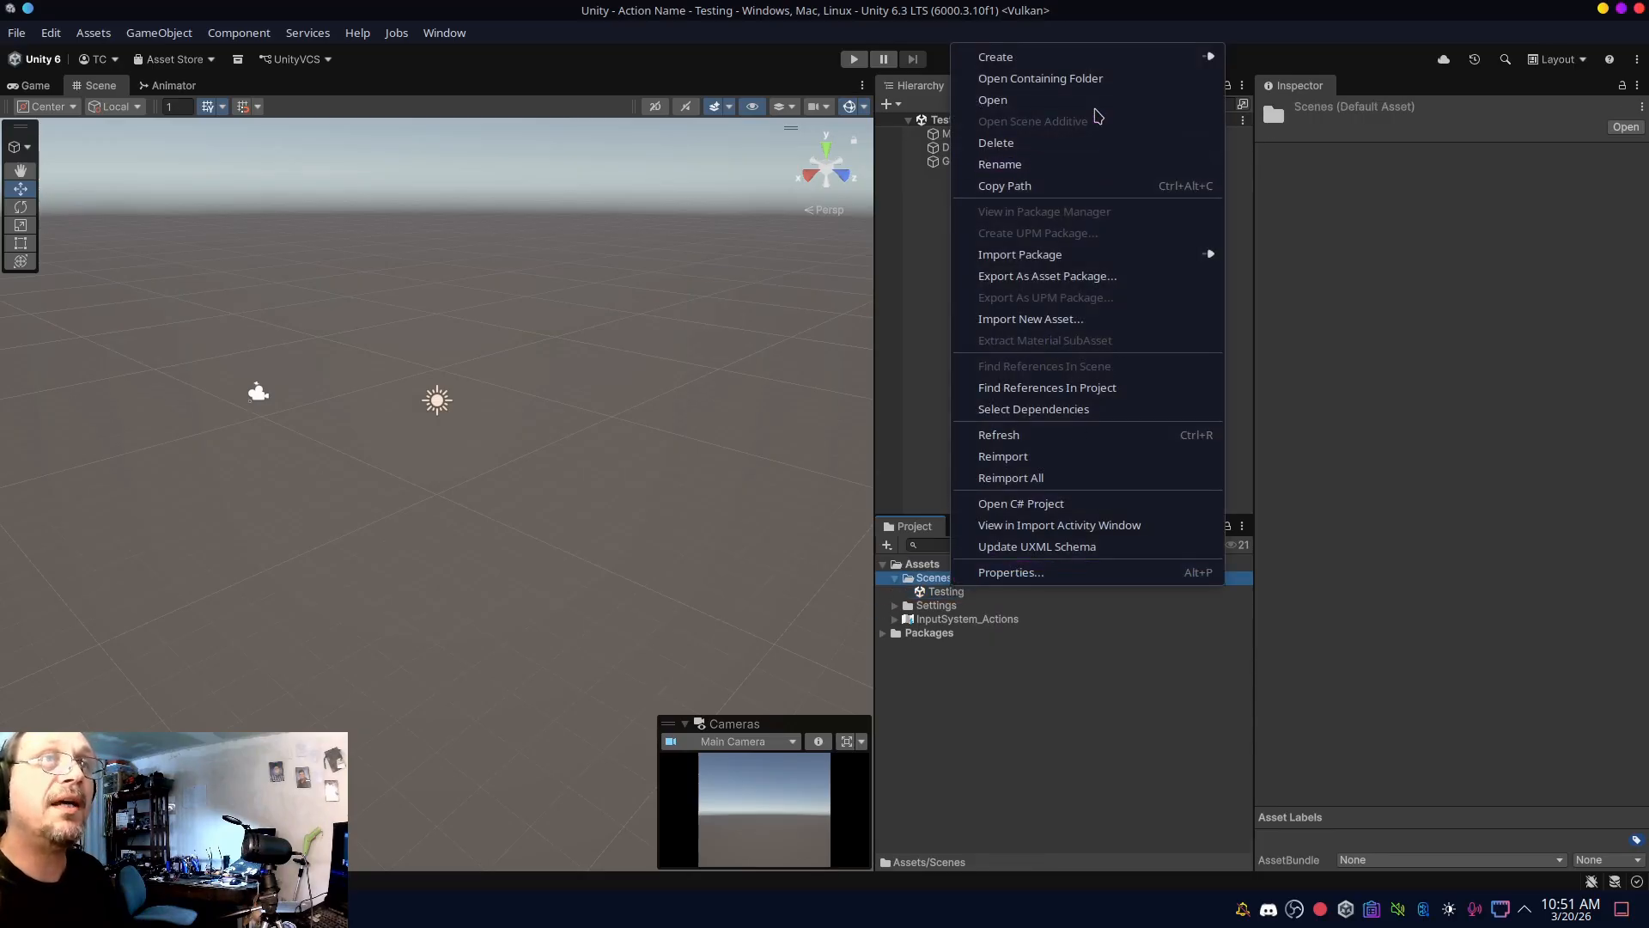
mouse_move(1070, 58)
click(1269, 59)
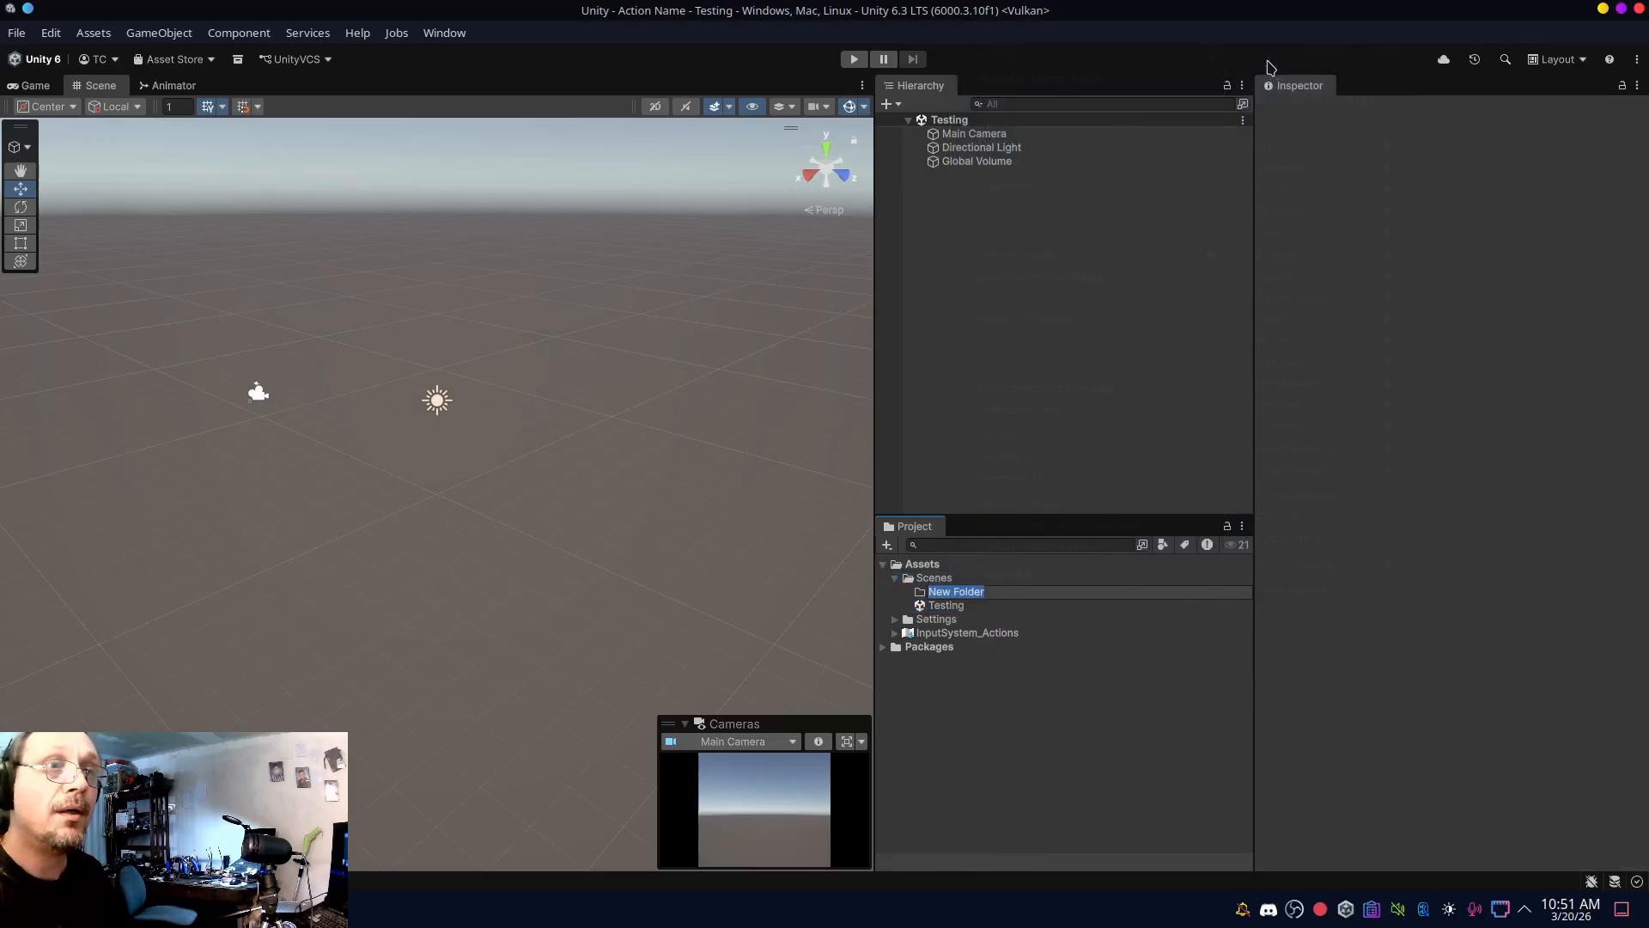
text(Scr)
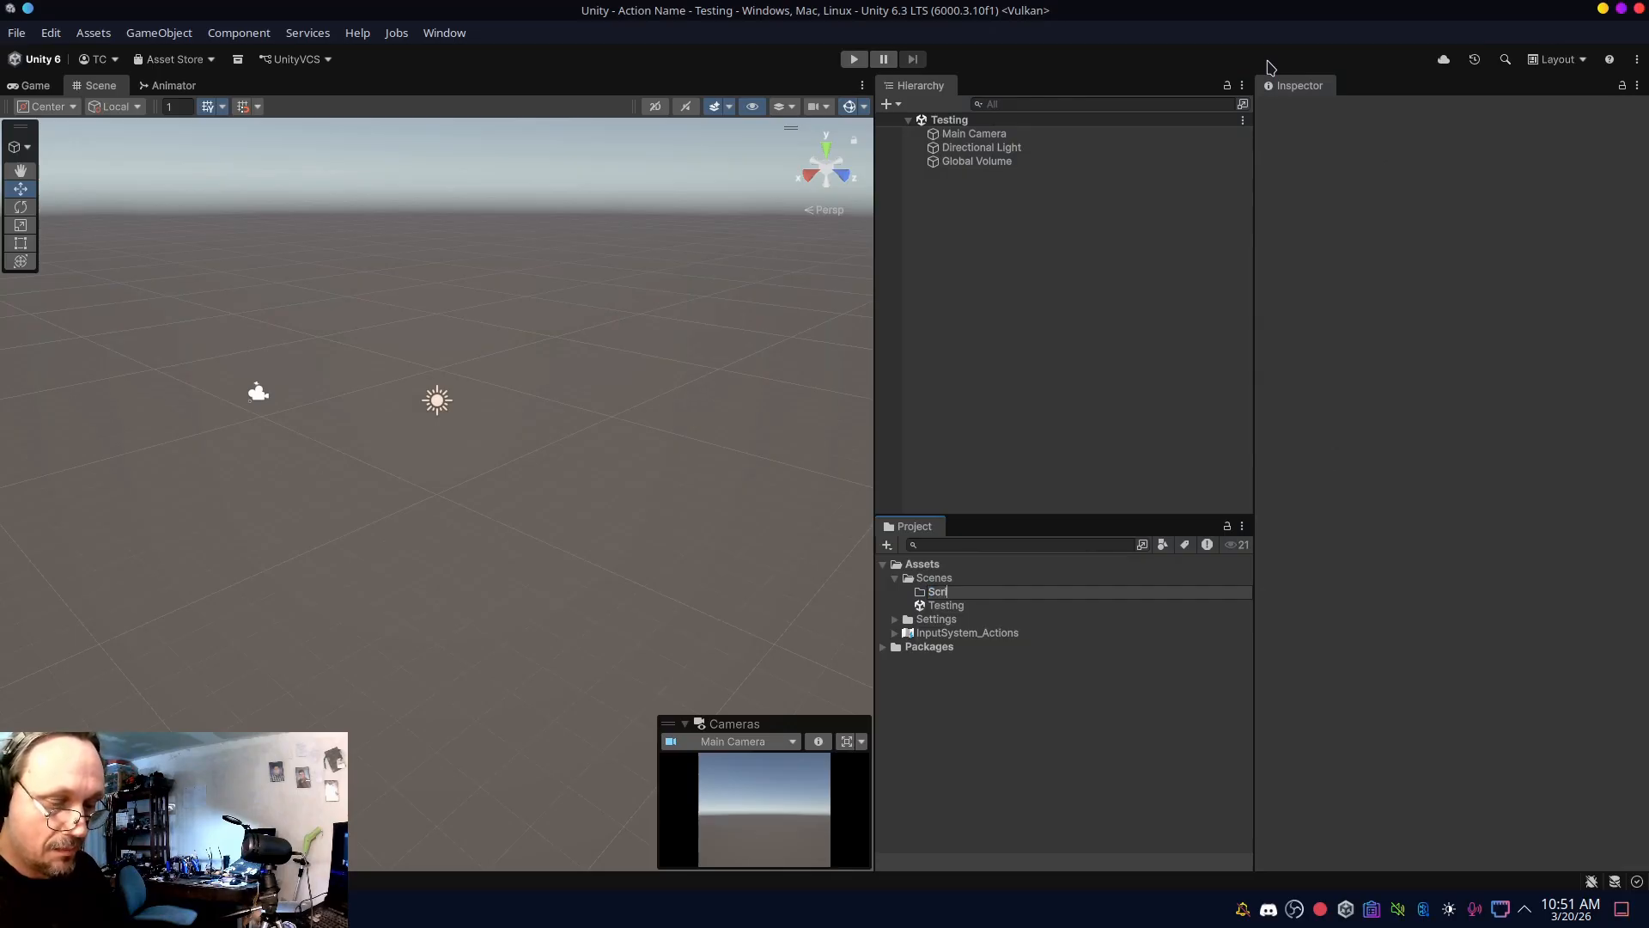
text(ipts)
key(Return)
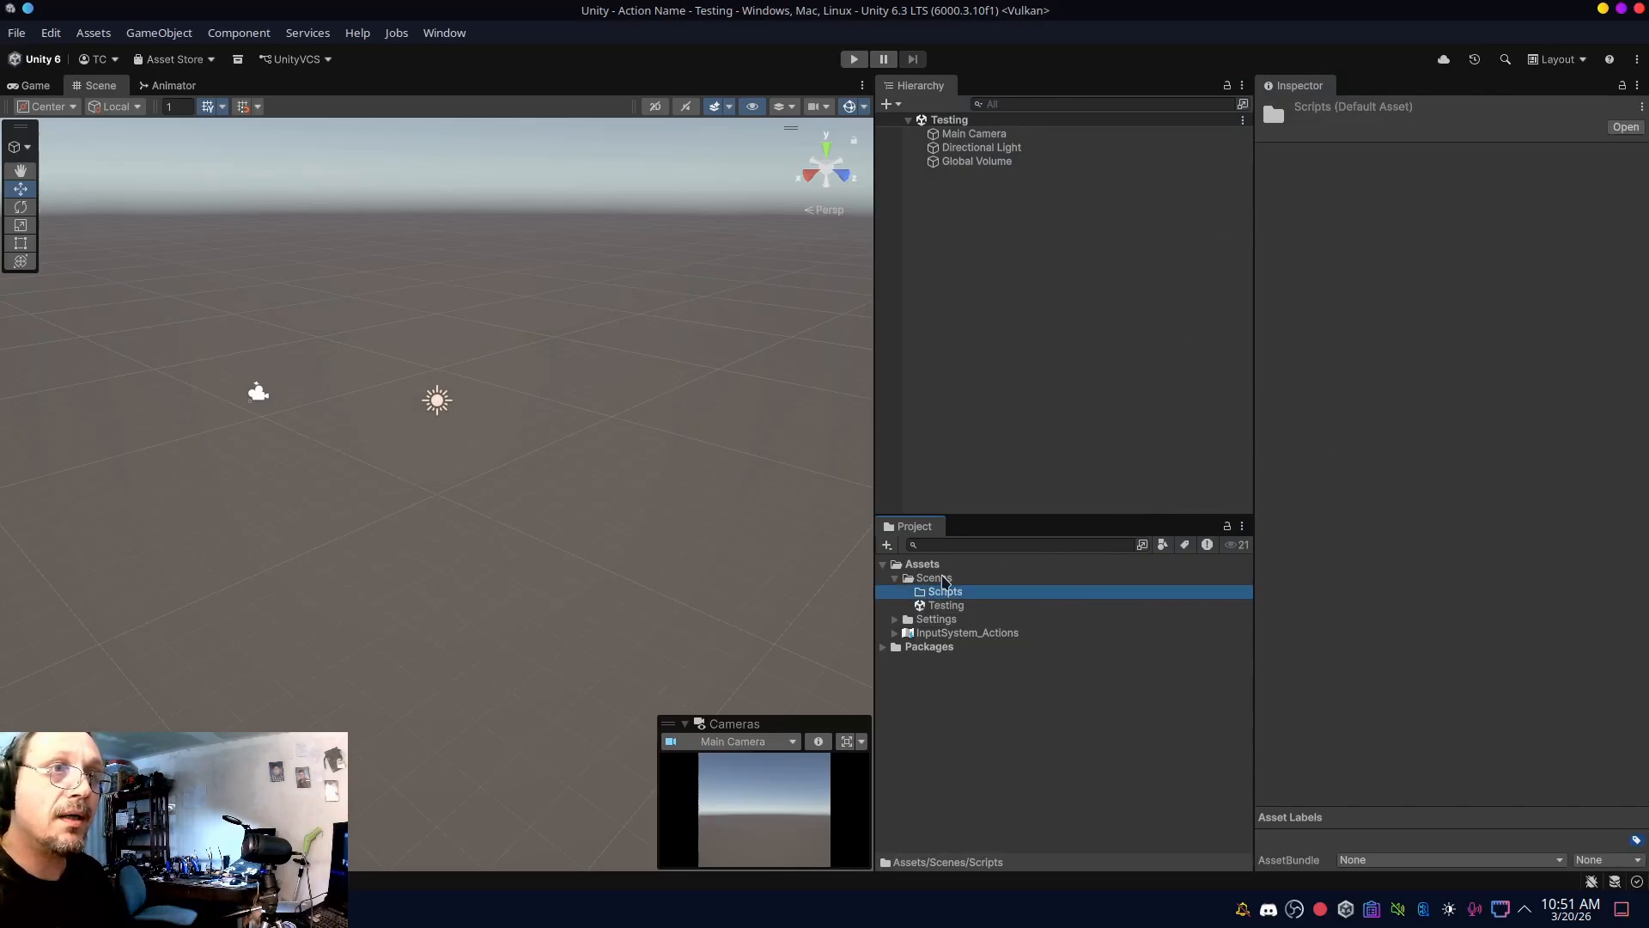
- Create a new folder named "Prefabs" inside the Scenes folder
right_click(934, 578)
mouse_move(1117, 52)
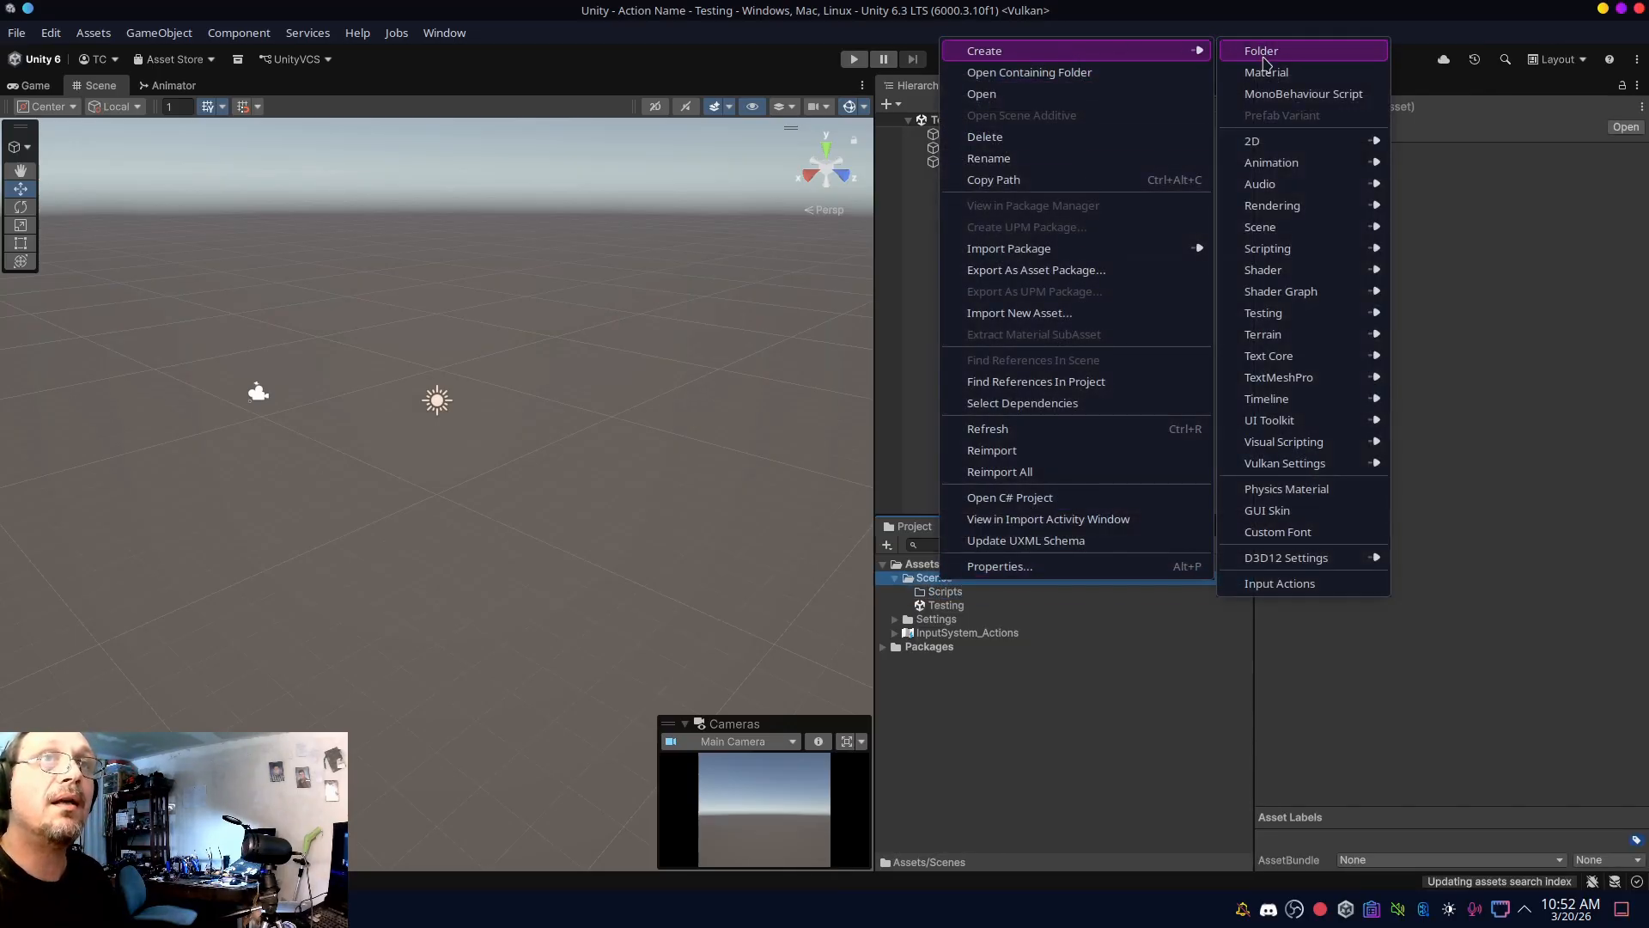
click(1262, 51)
text(P)
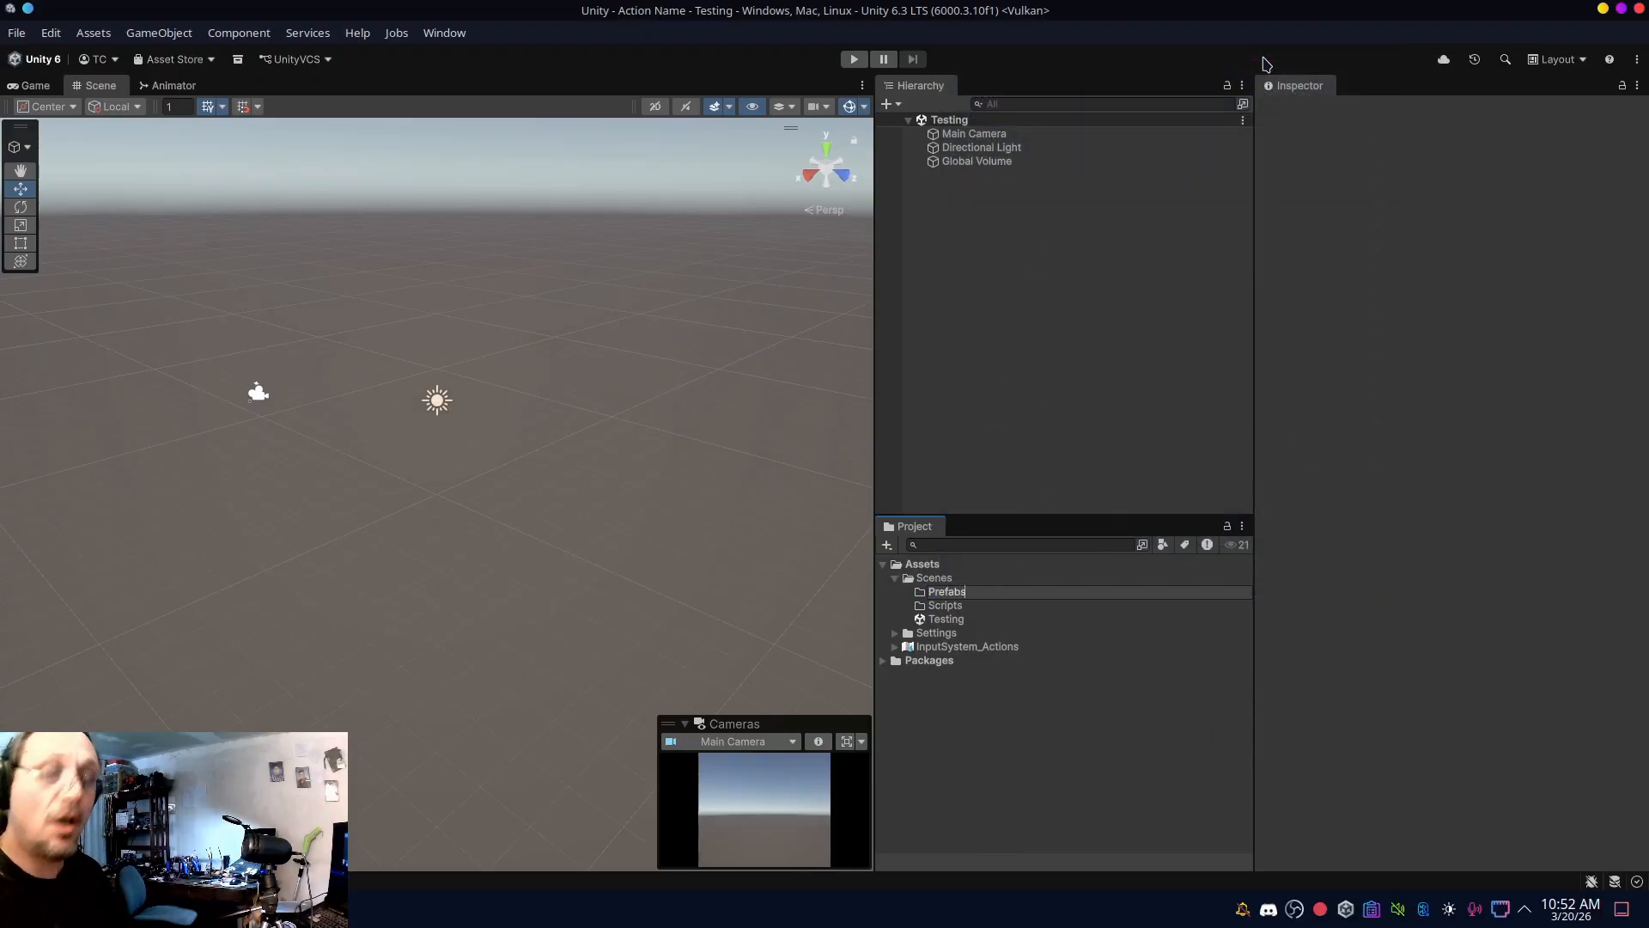
text(refabs)
key(Return)
- Create a new folder named "Art" inside the Scenes folder
click(942, 580)
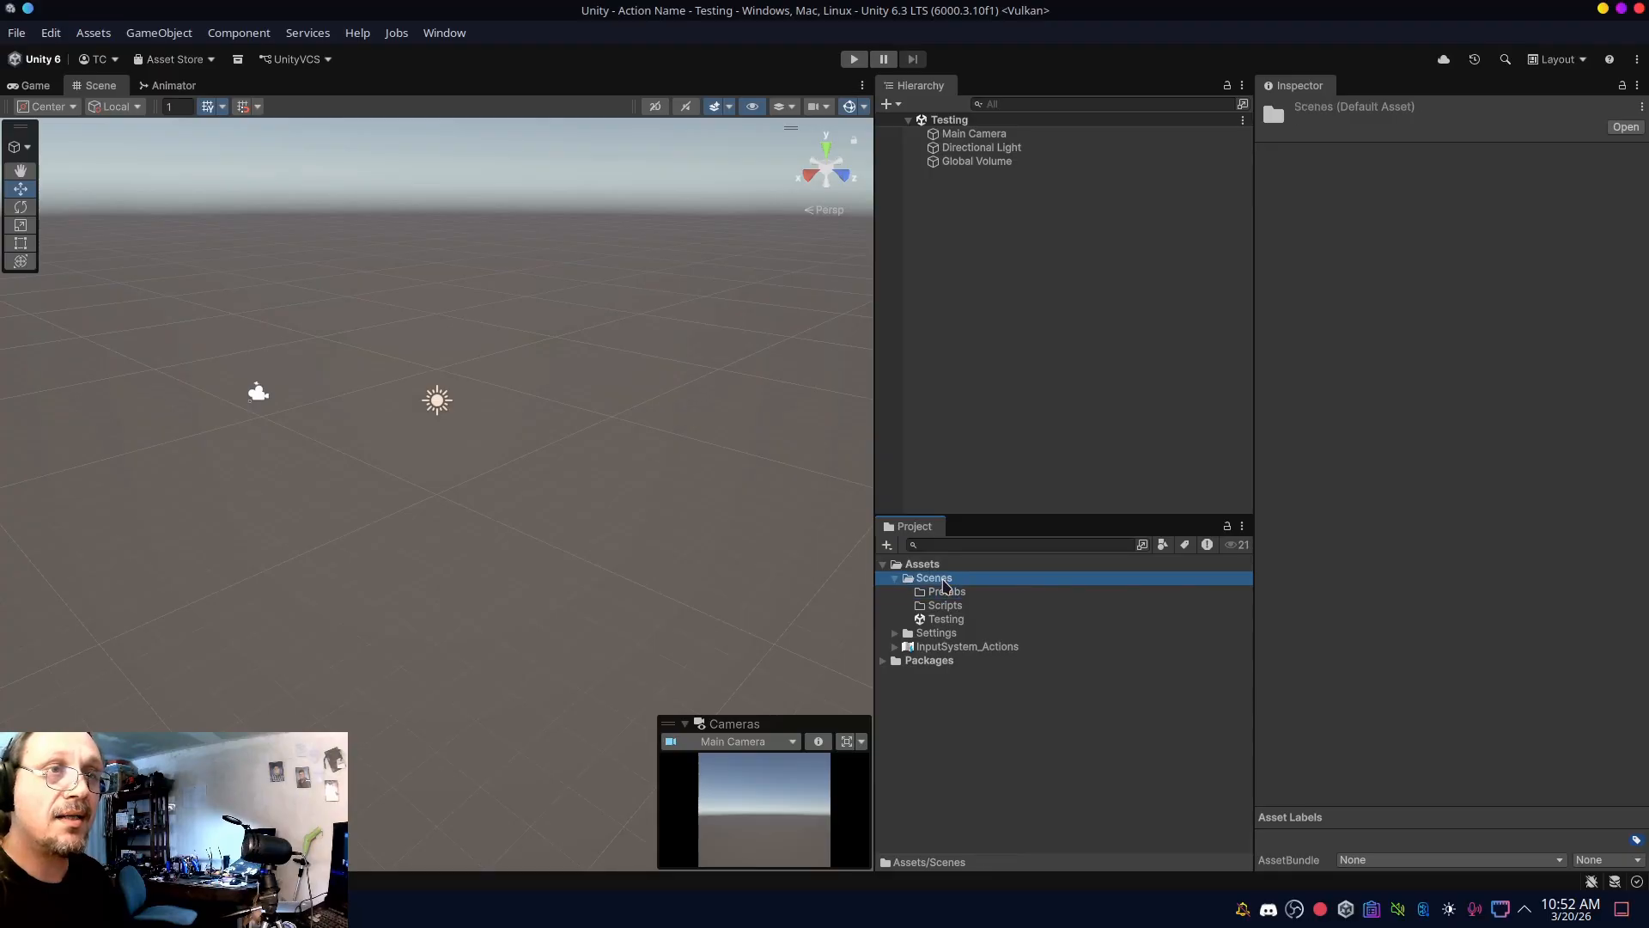
right_click(944, 581)
mouse_move(1039, 62)
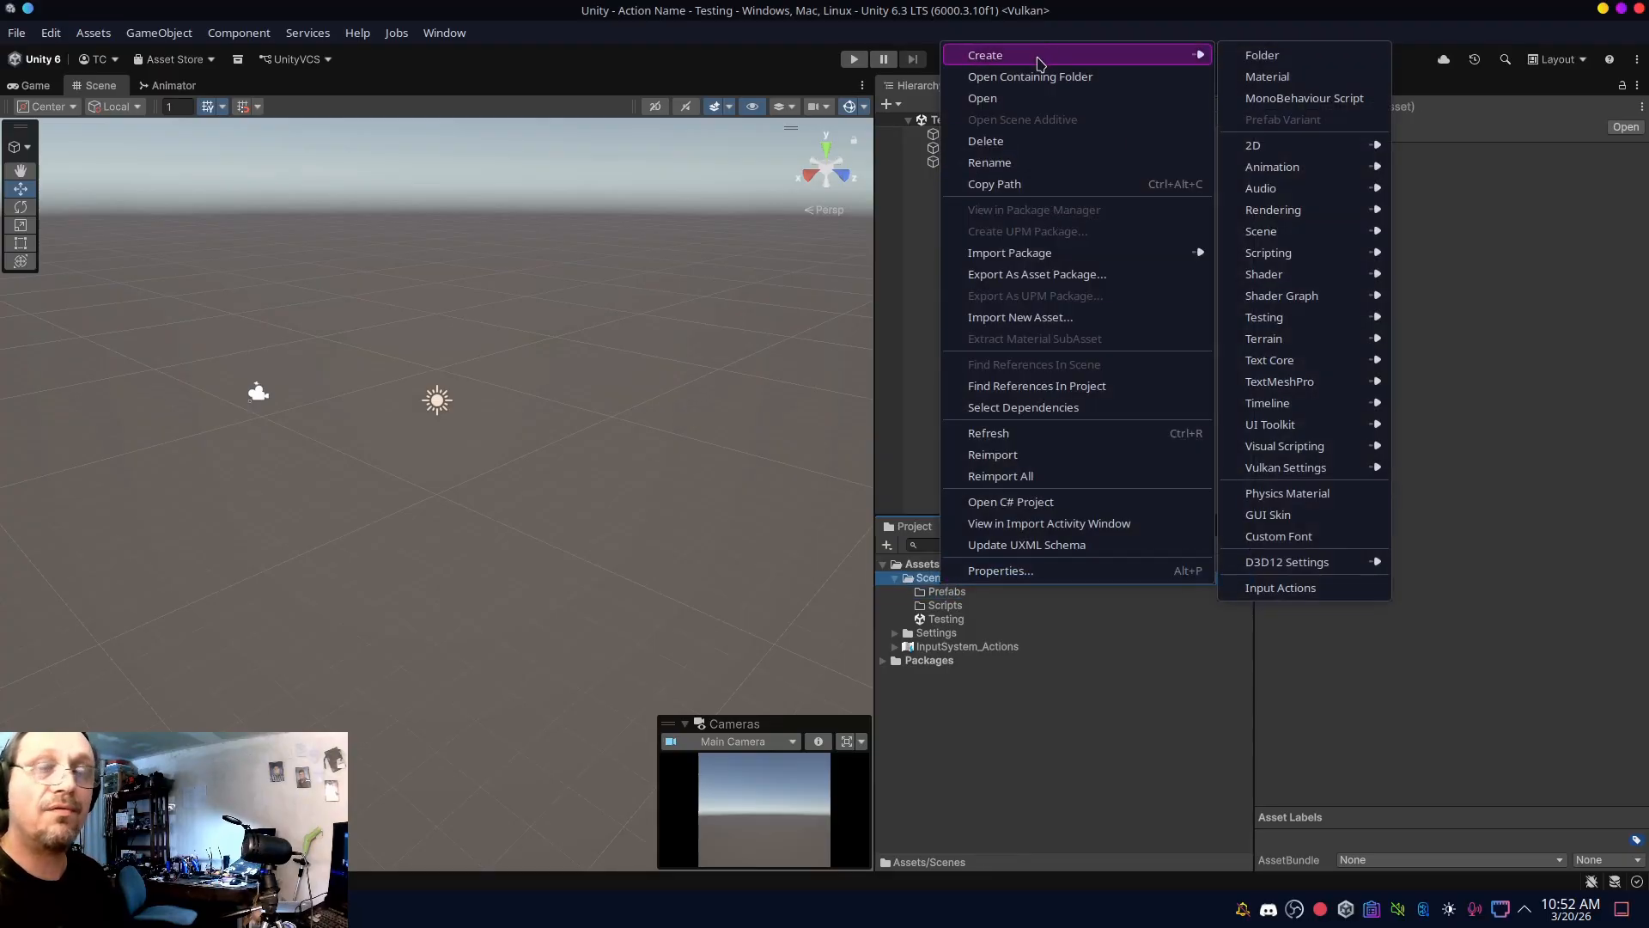
click(1300, 57)
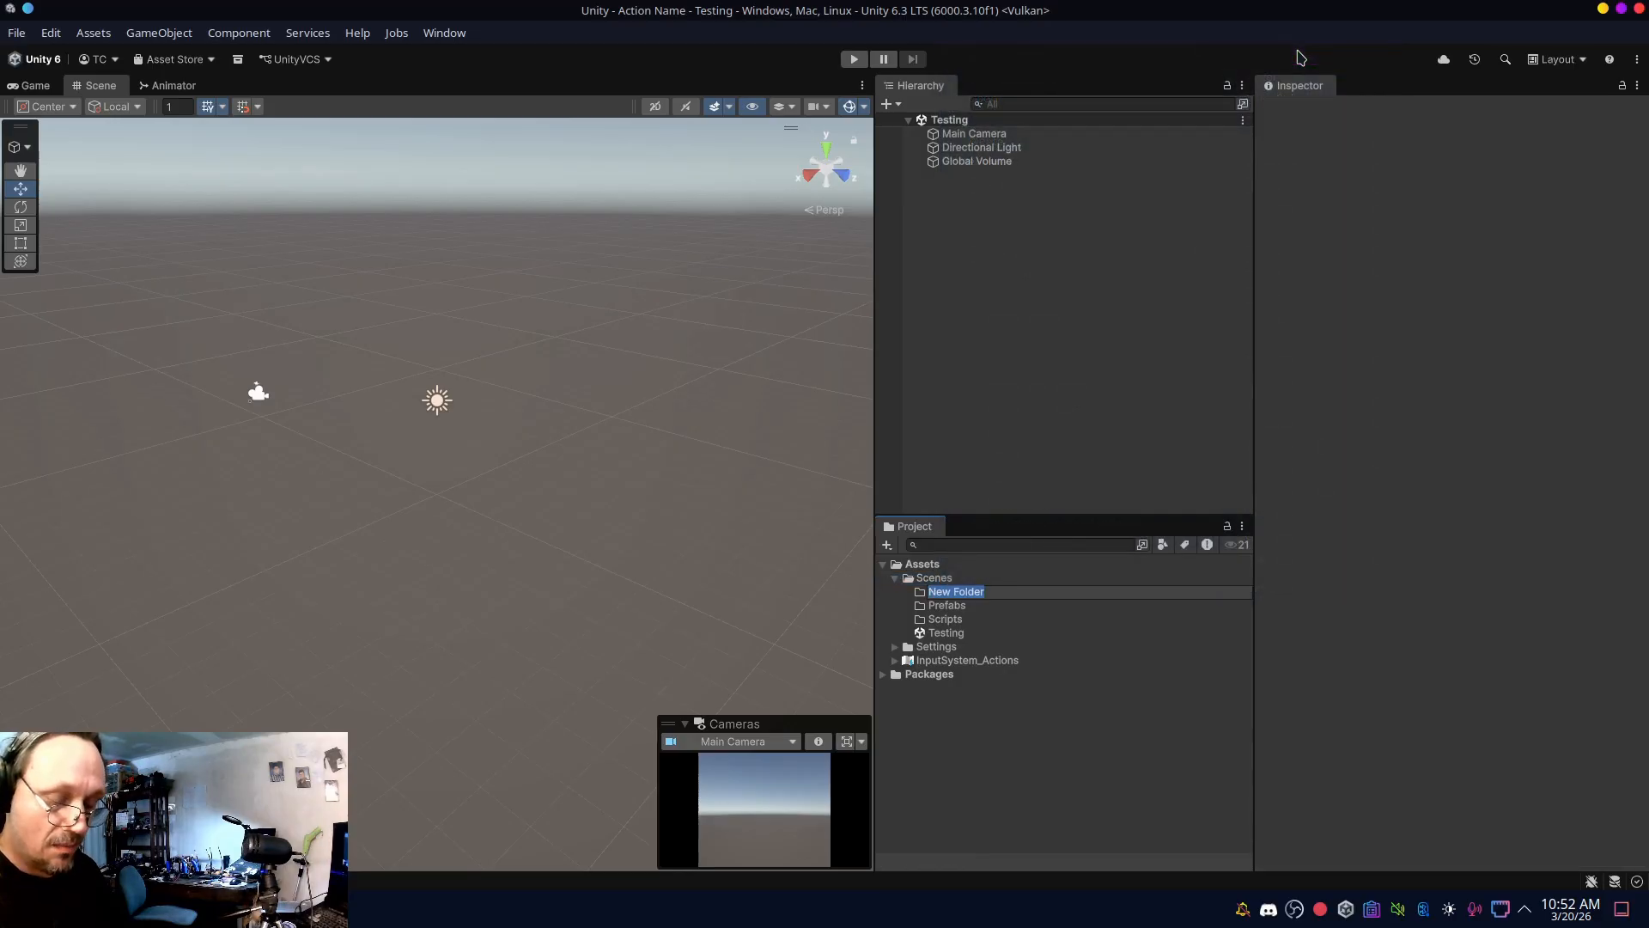
text(Art)
key(Return)
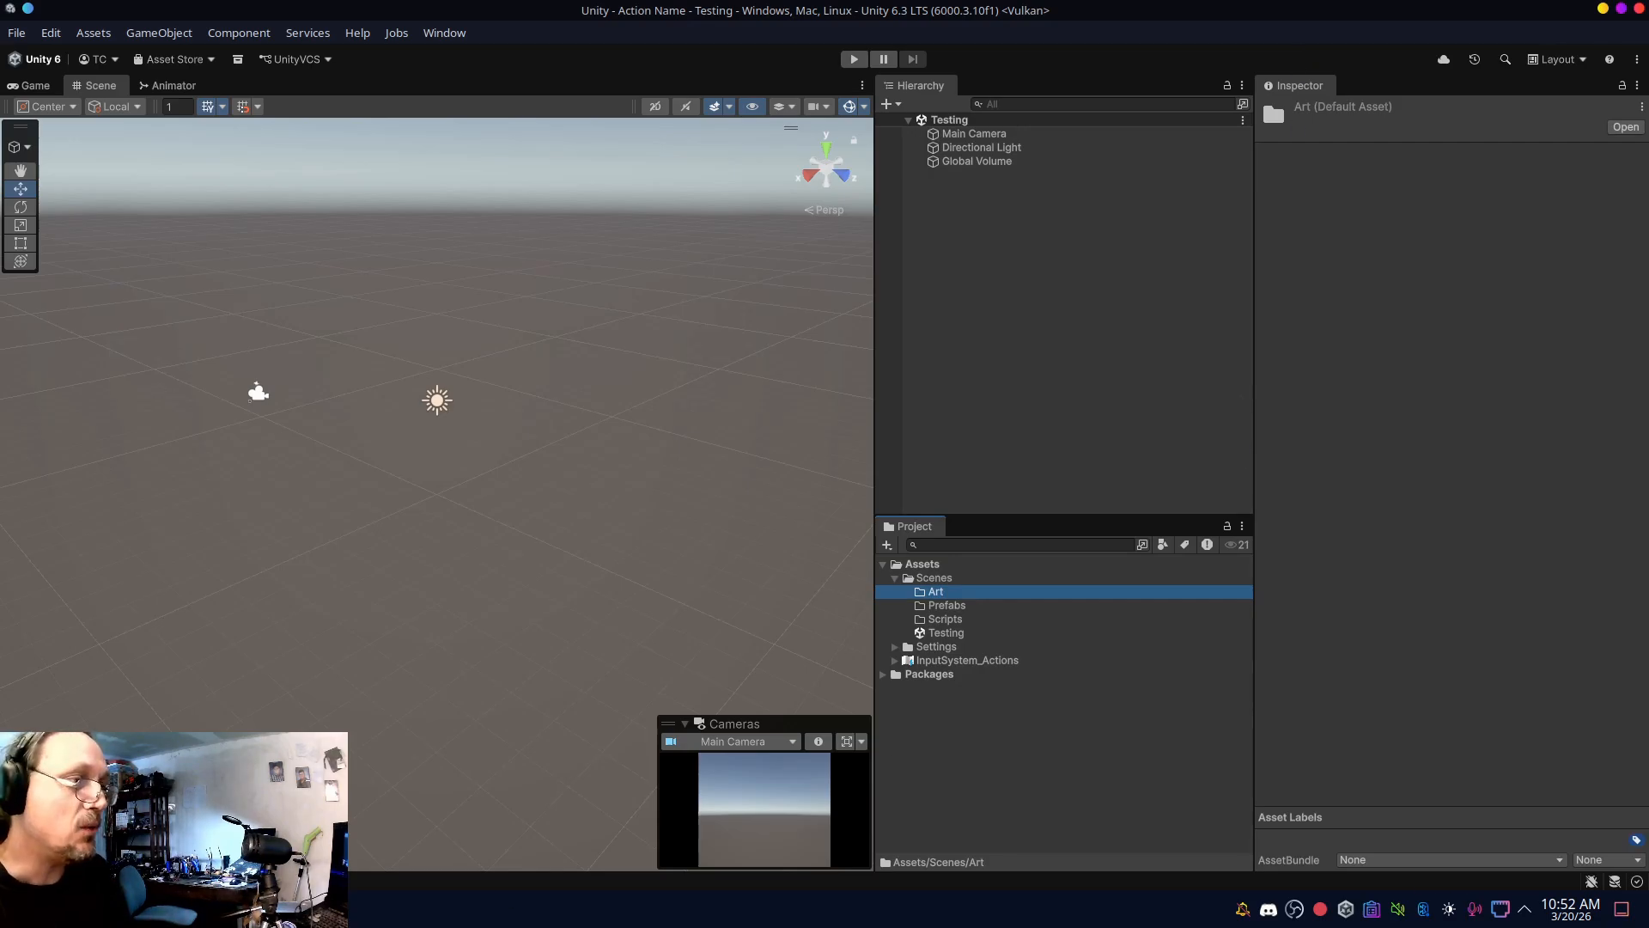
- Import HeroNewGame_SpriteSheet.png from the Pictures folder in the file manager into the project's Art folder
key(super+e)
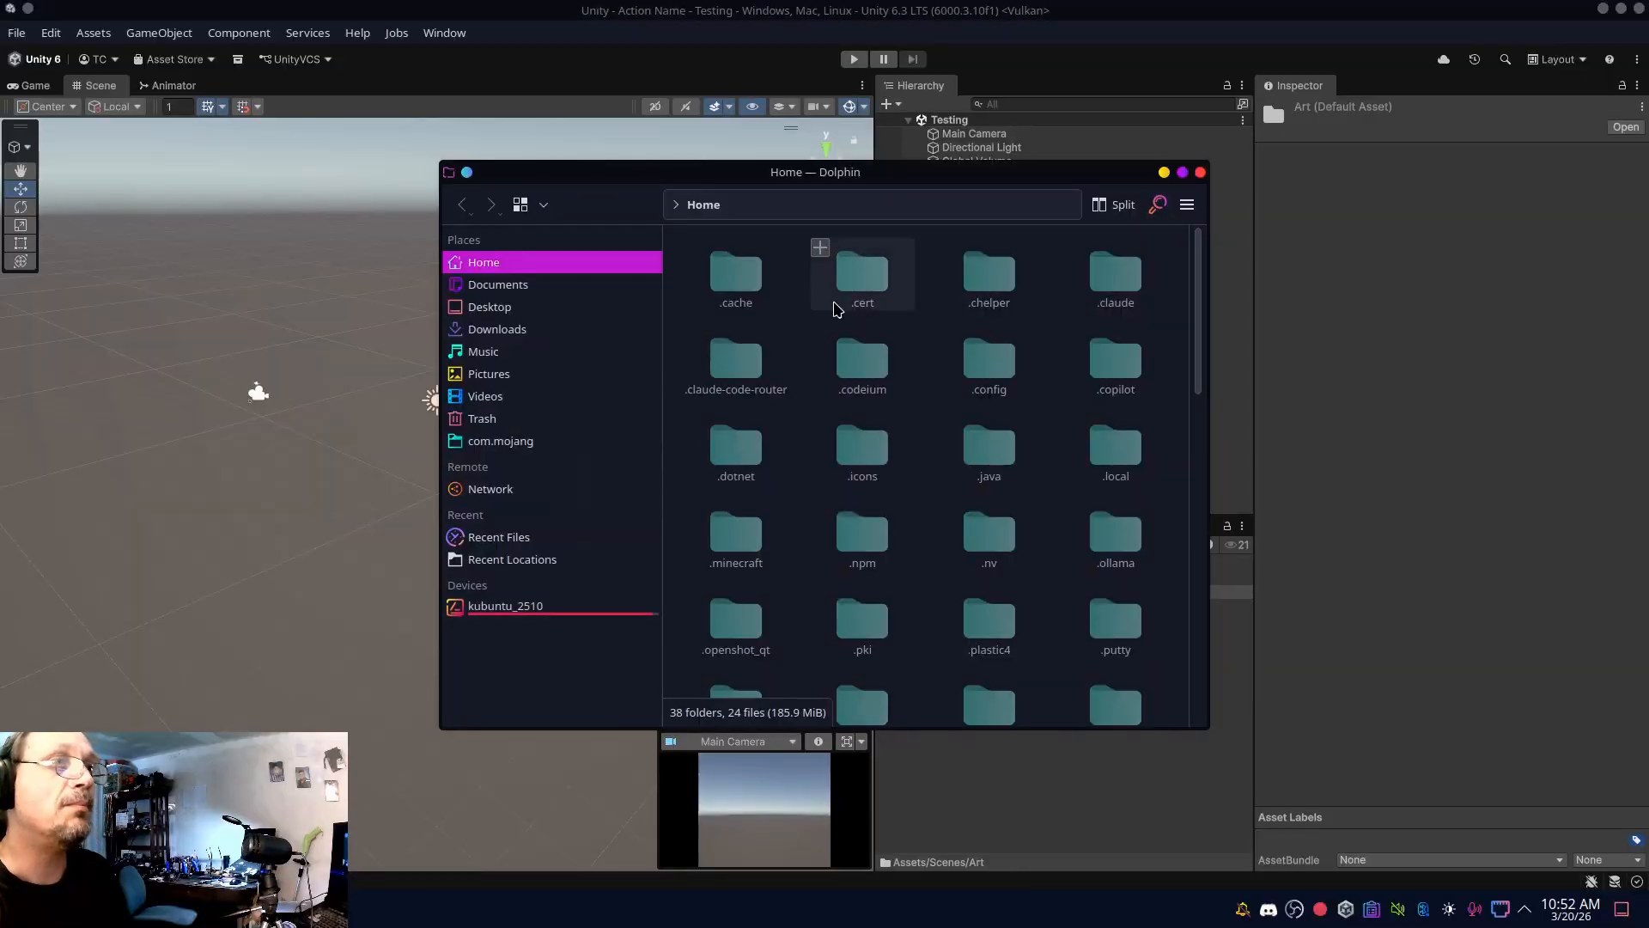
drag(832, 177, 479, 120)
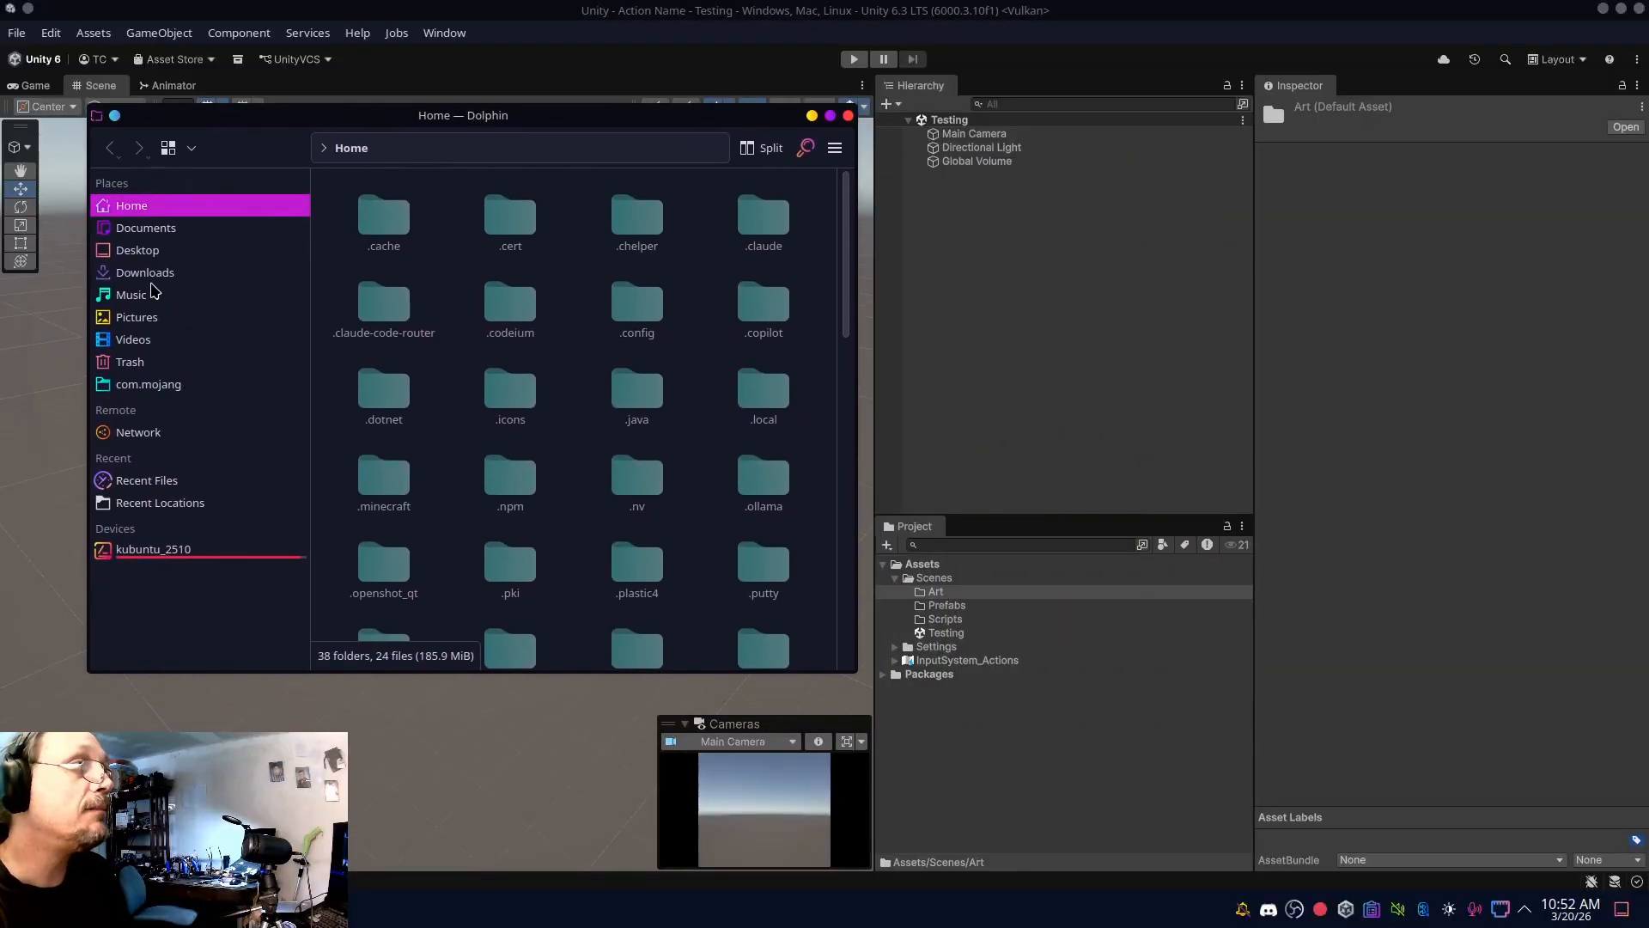
click(128, 318)
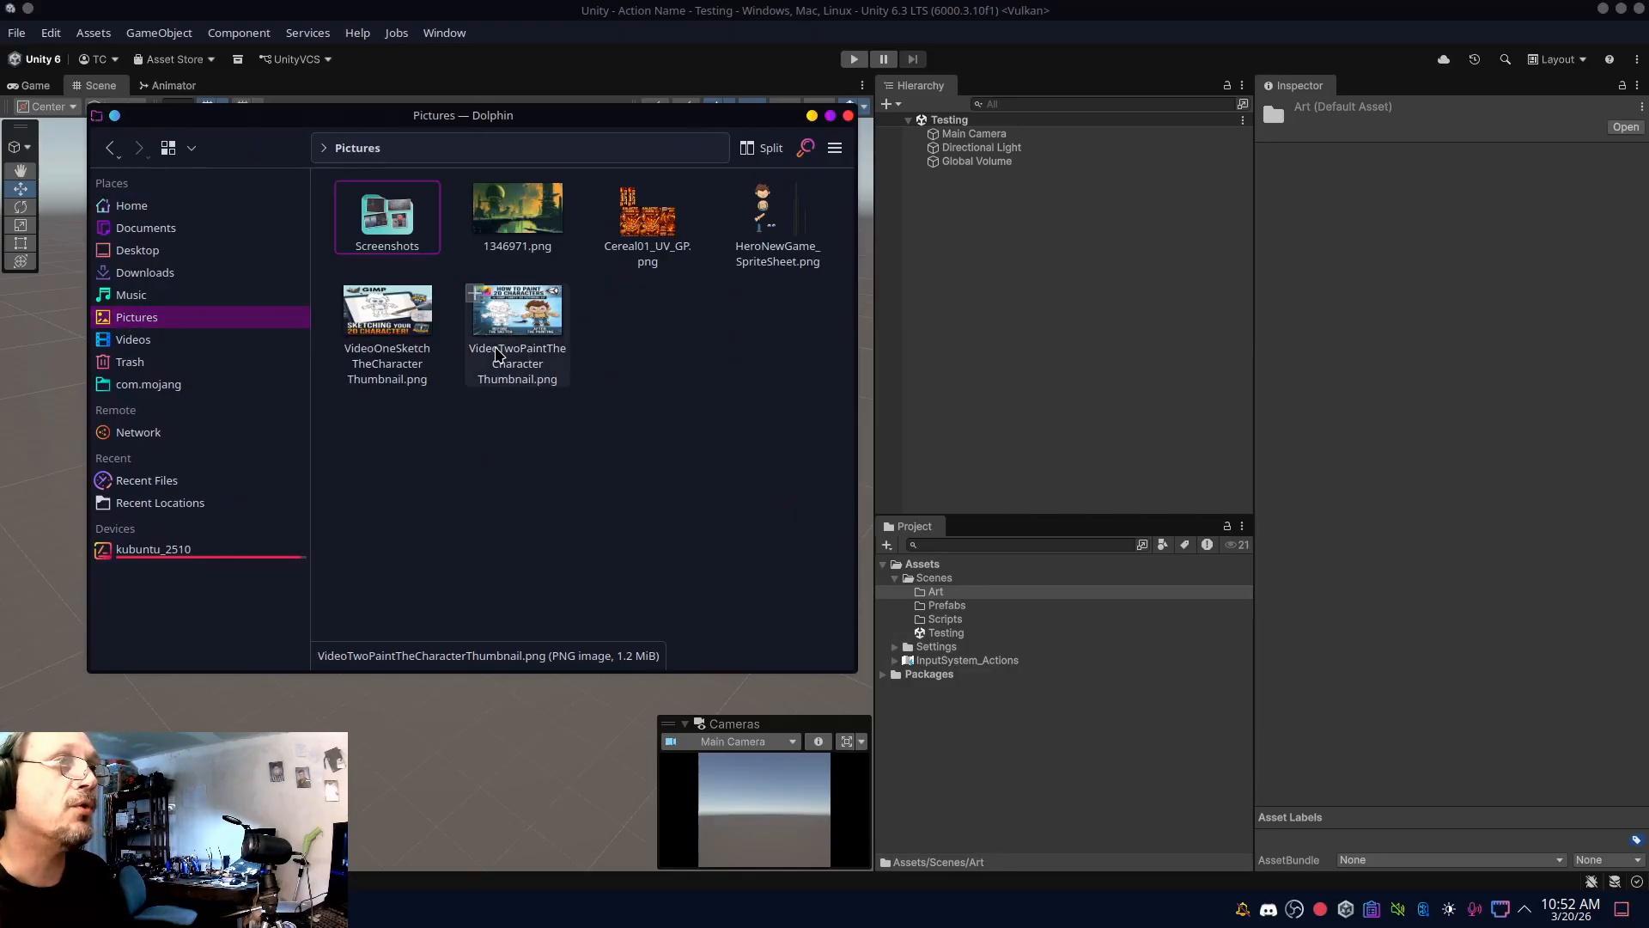
drag(769, 216, 957, 592)
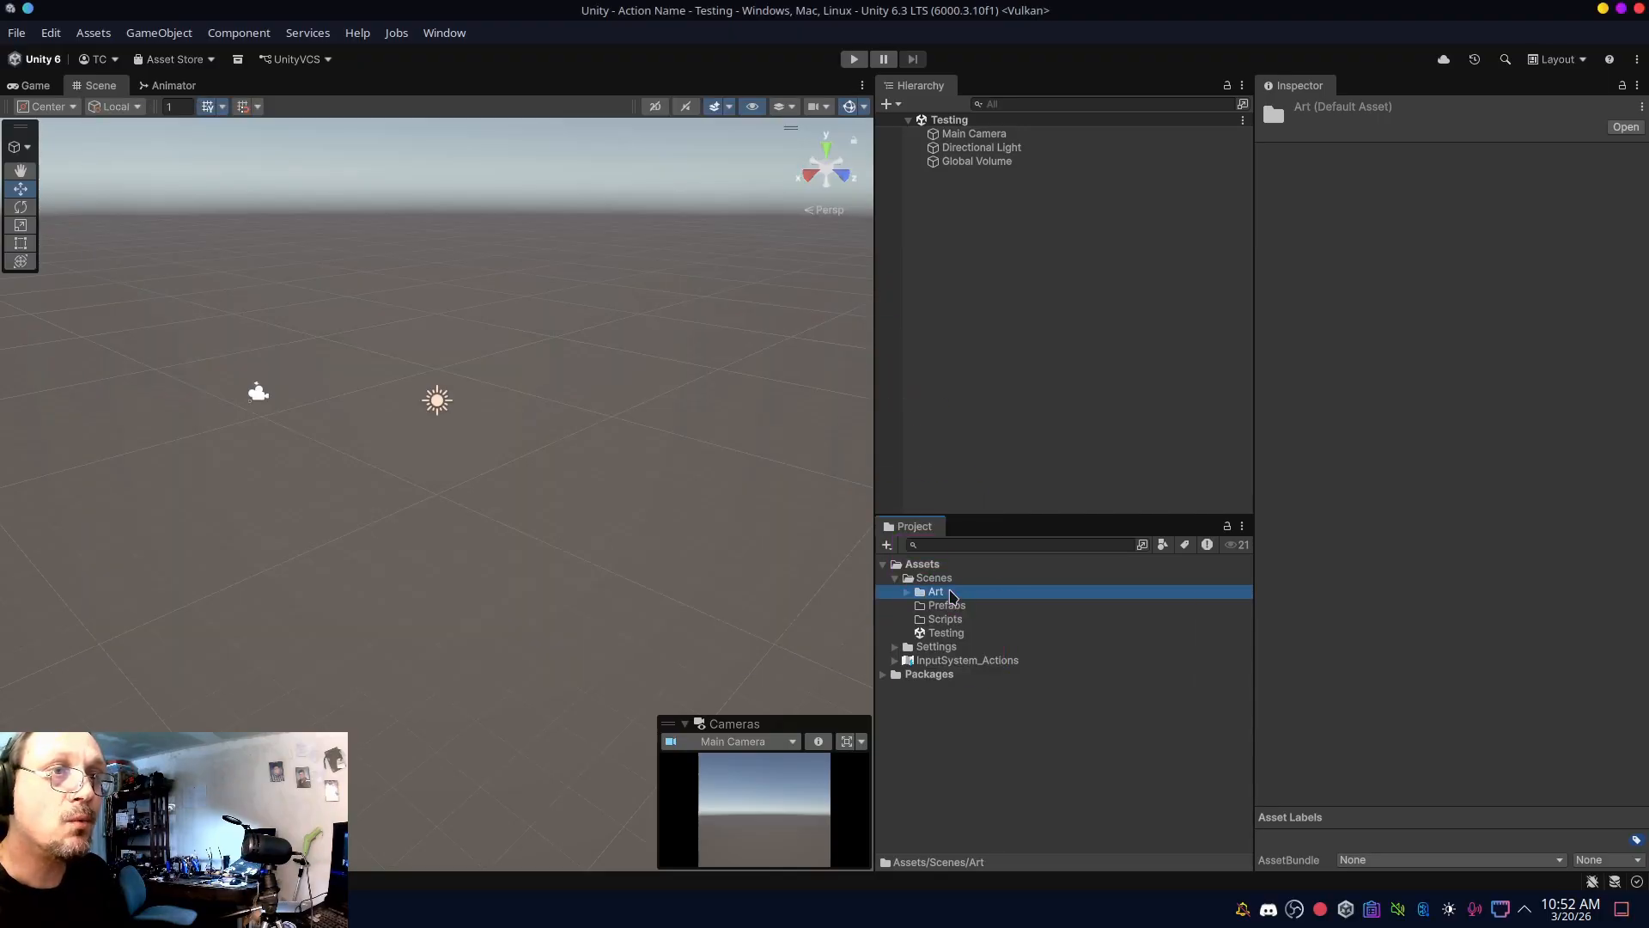
- Enlarge the preview of HeroNewGame_SpriteSheet from the Art folder and set its texture type to Sprite (2D and UI)
click(906, 592)
click(953, 605)
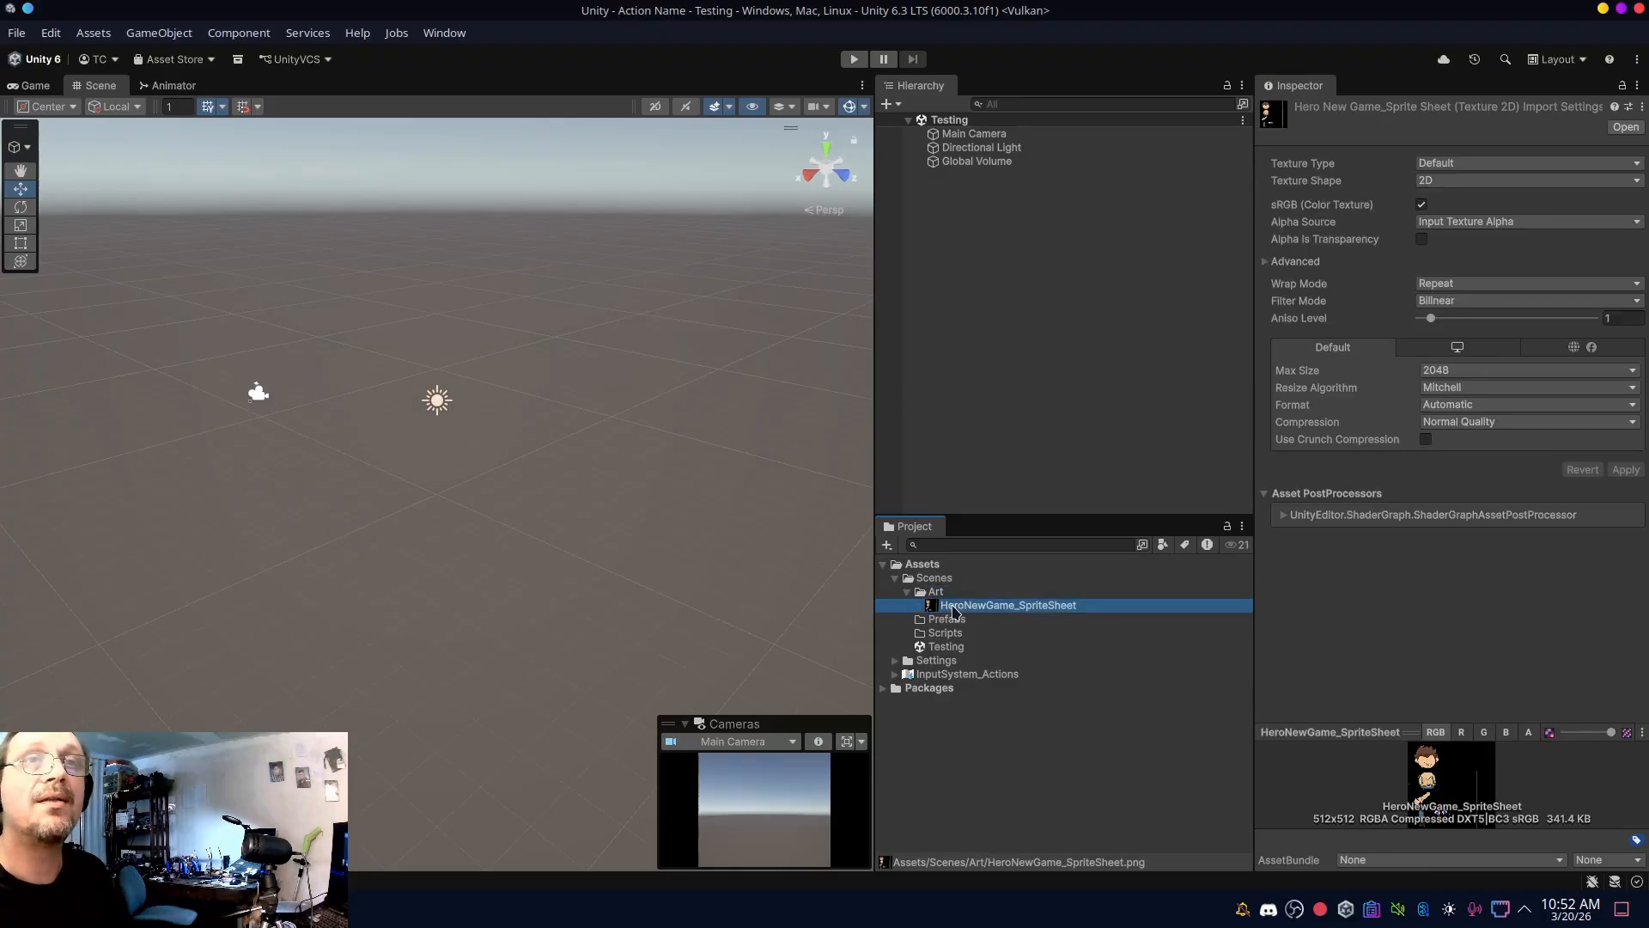
drag(1383, 725, 1381, 594)
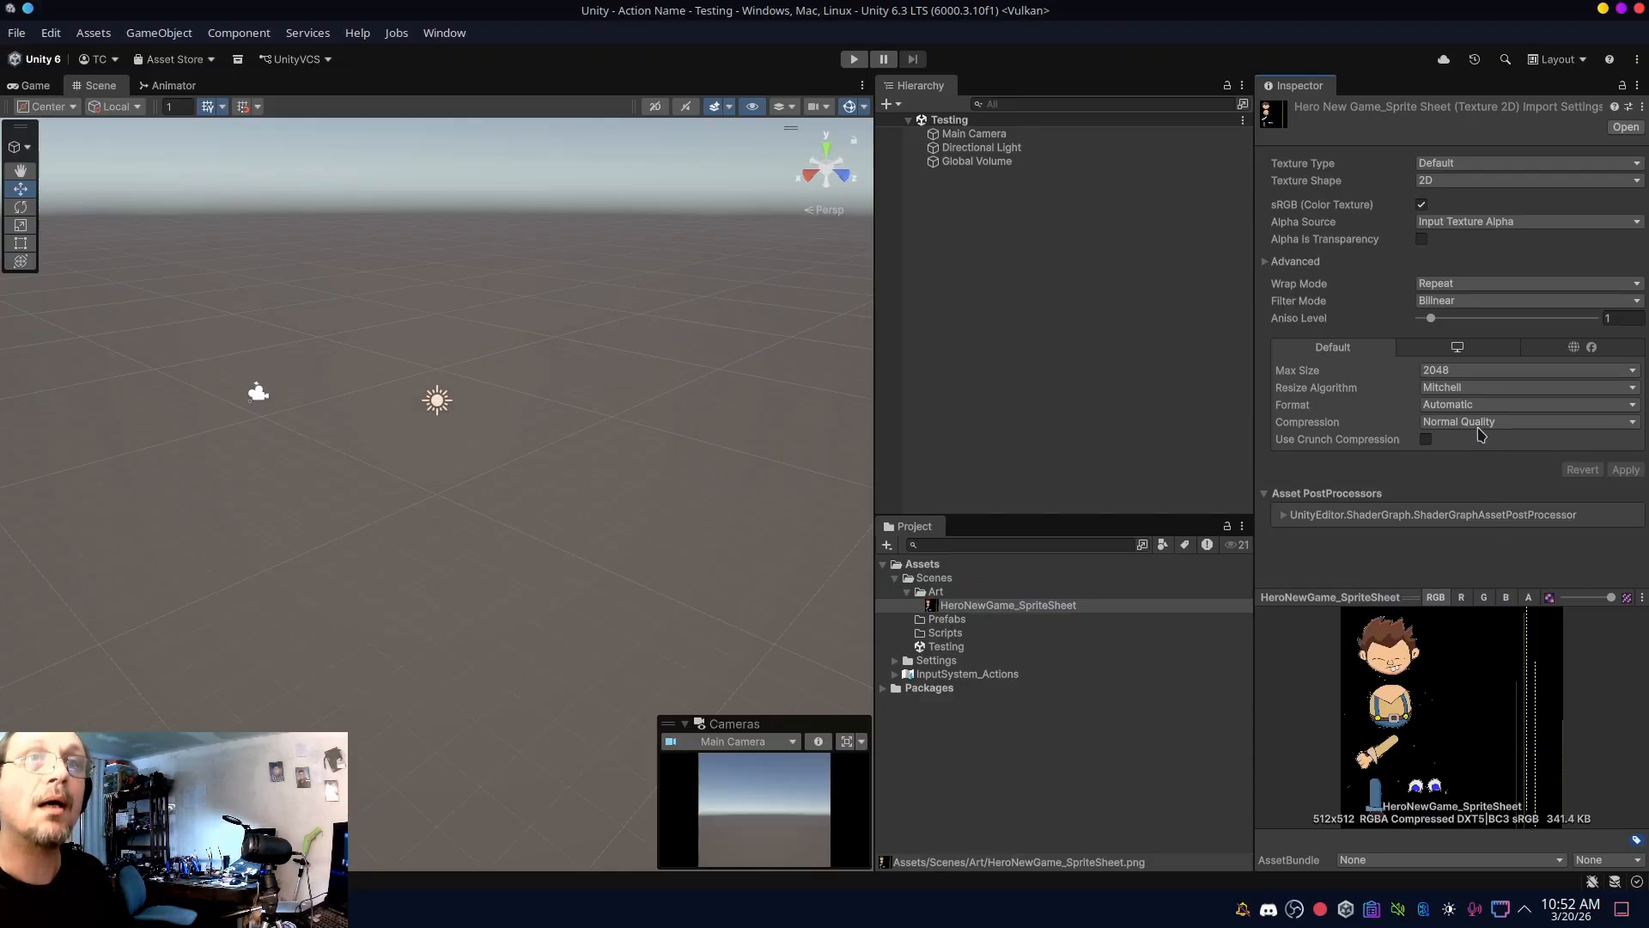
click(1458, 165)
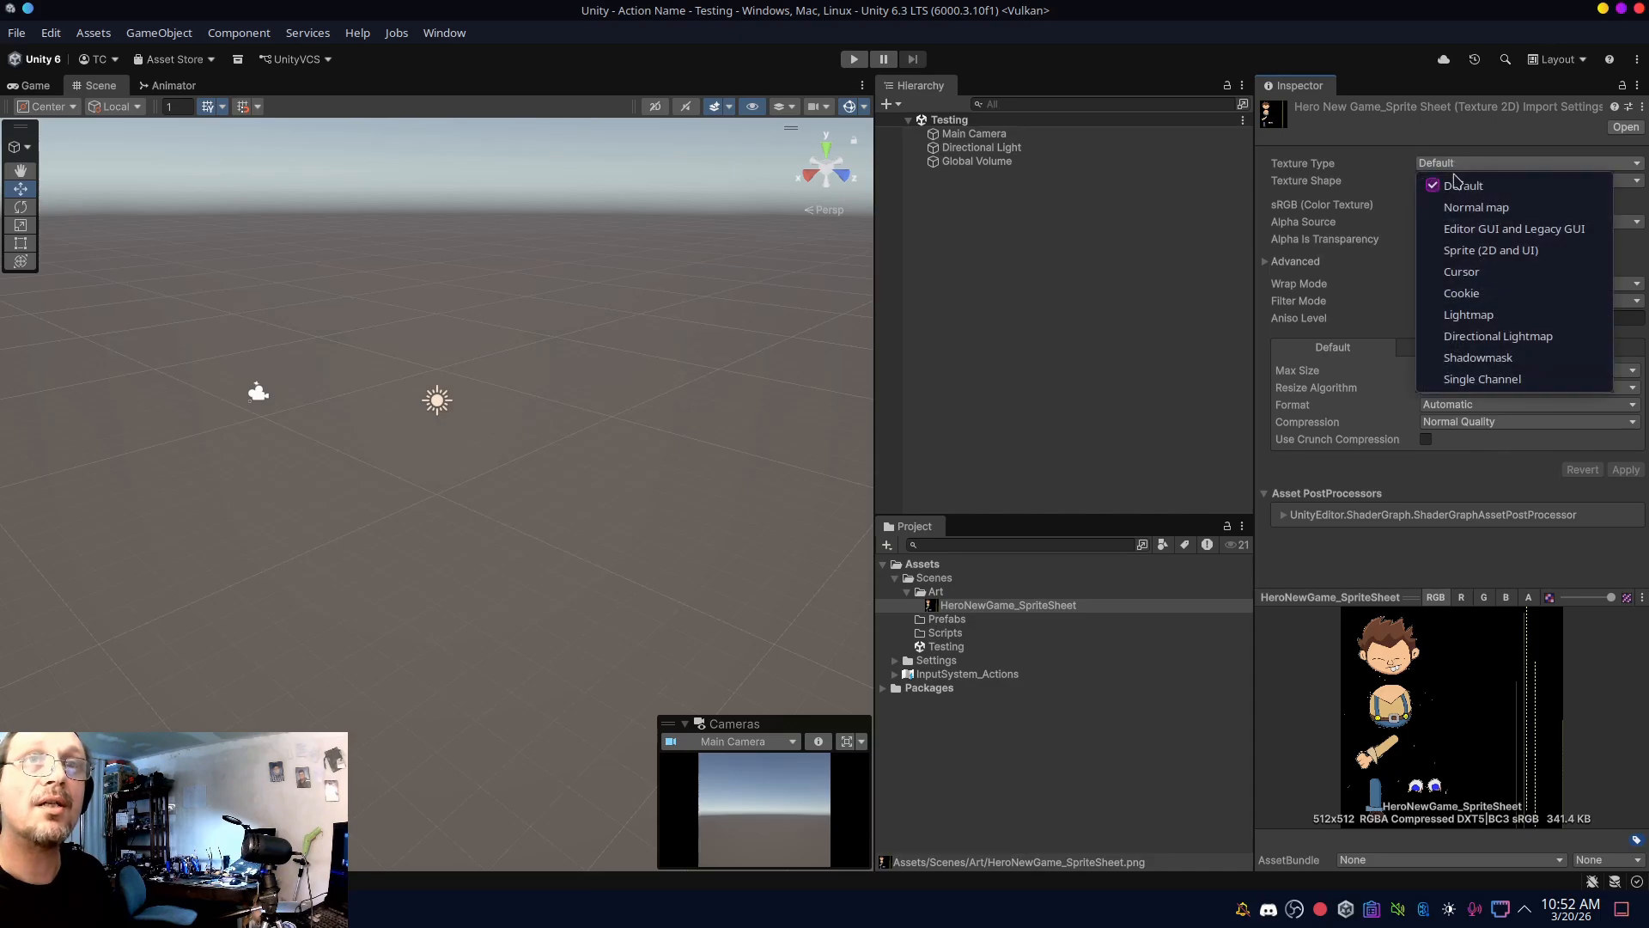
click(1458, 250)
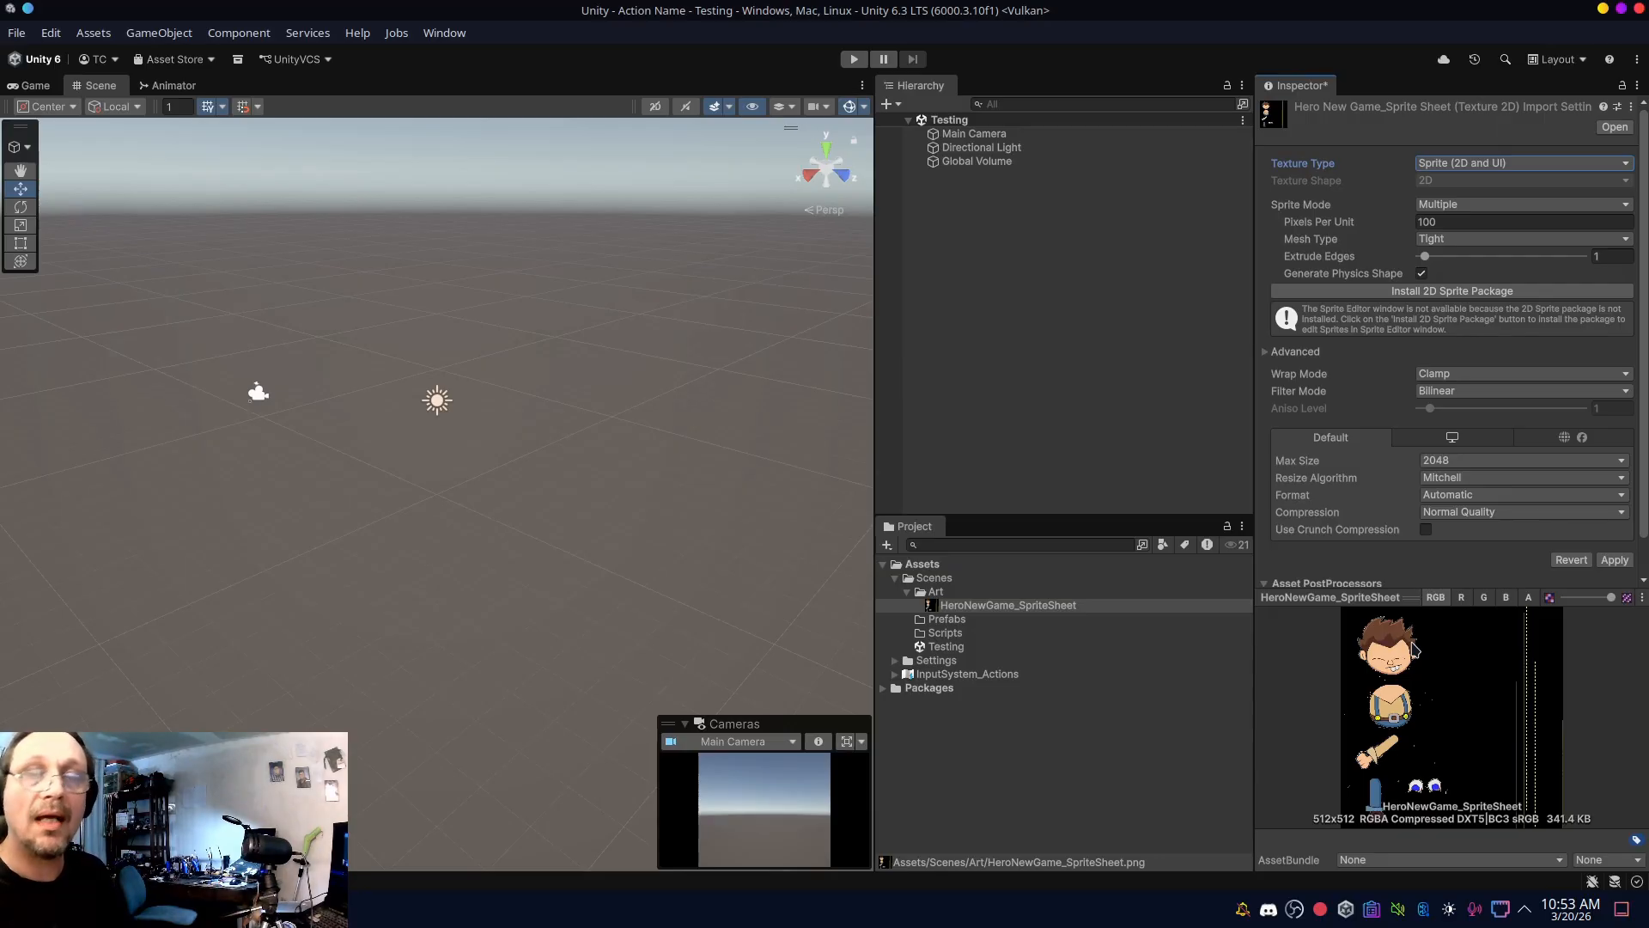
- Set the sprite sheet's filter mode to Point (no filter), keep the Clamp wrap mode and apply the import settings
click(1449, 395)
click(1448, 415)
click(1449, 378)
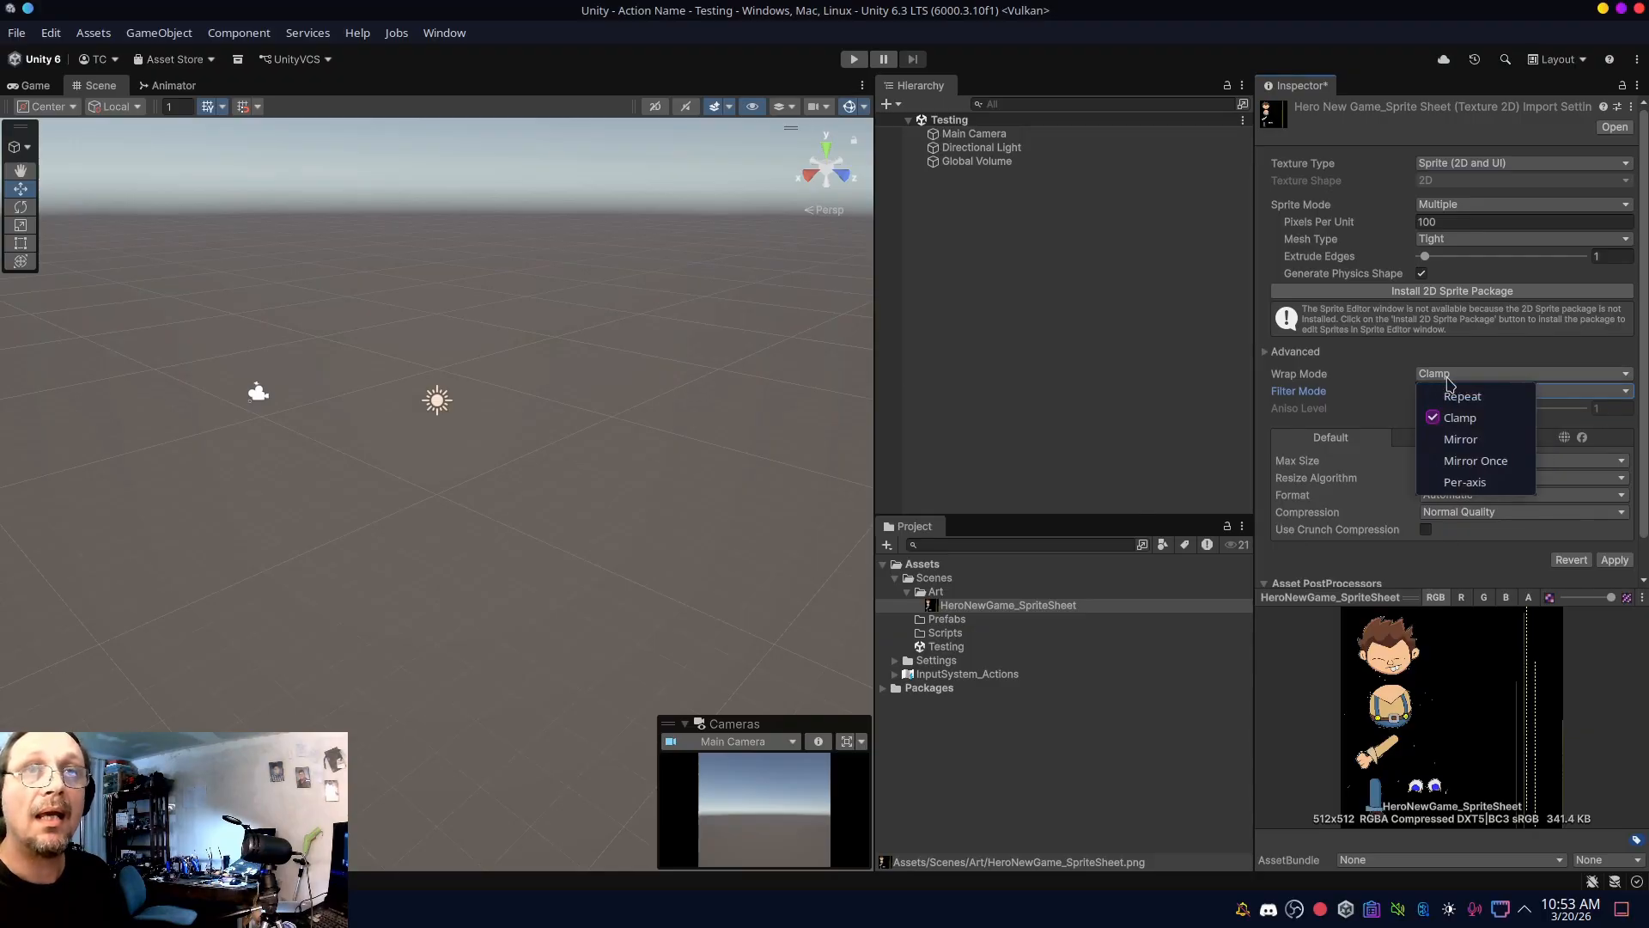
click(1450, 379)
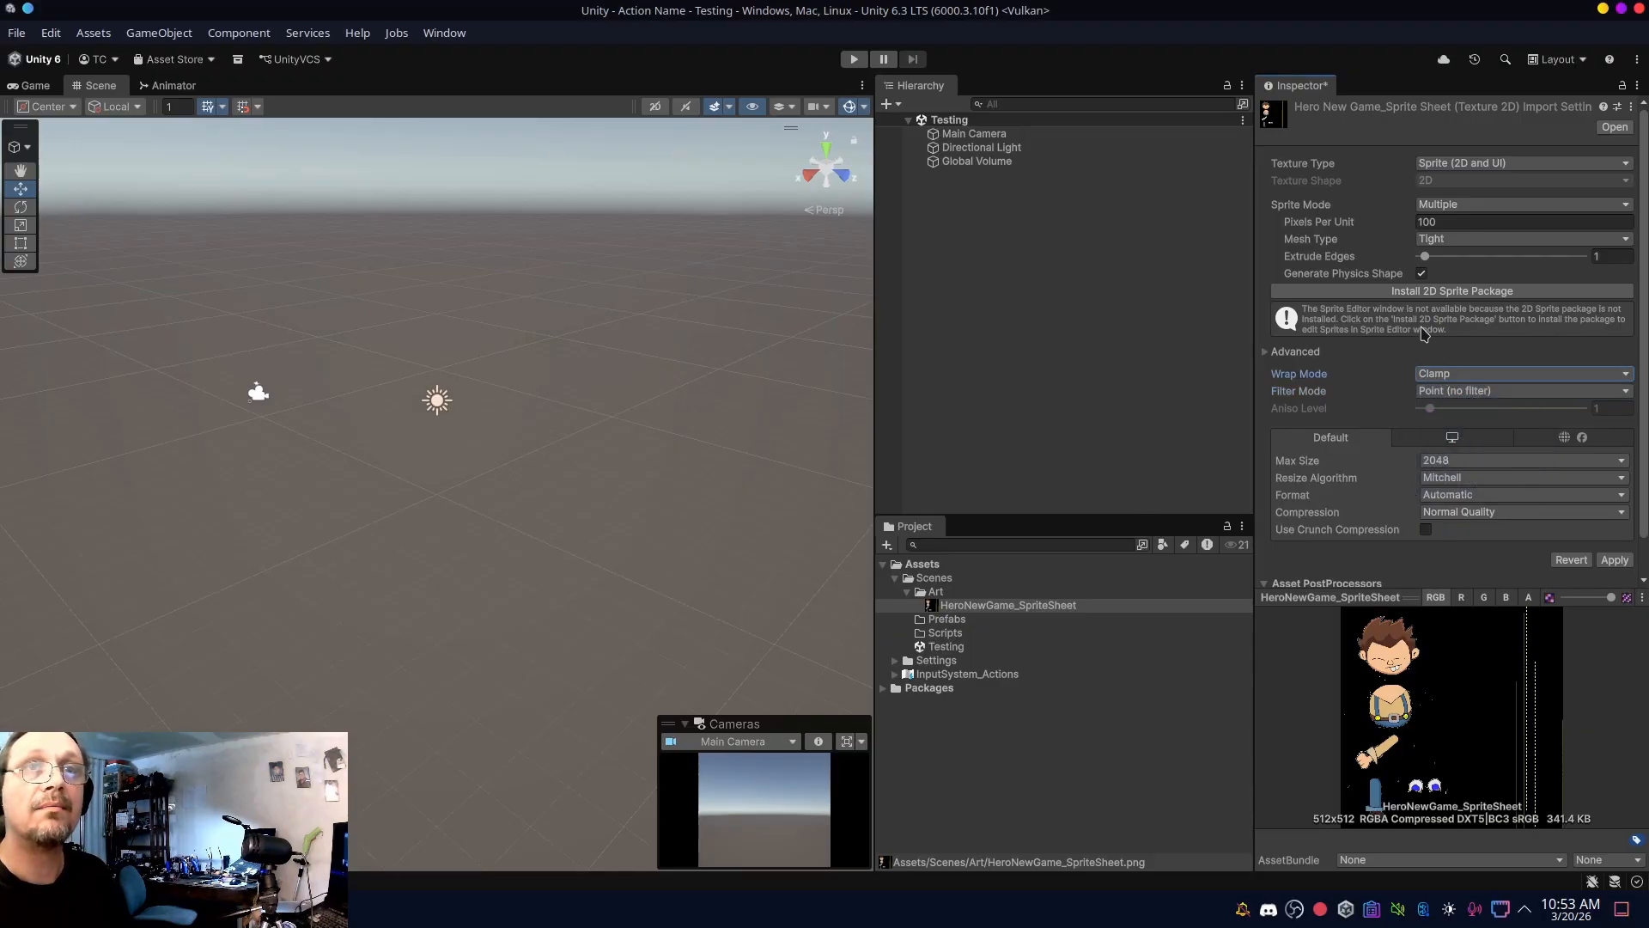
scroll(1409, 371, down, 1)
click(1614, 520)
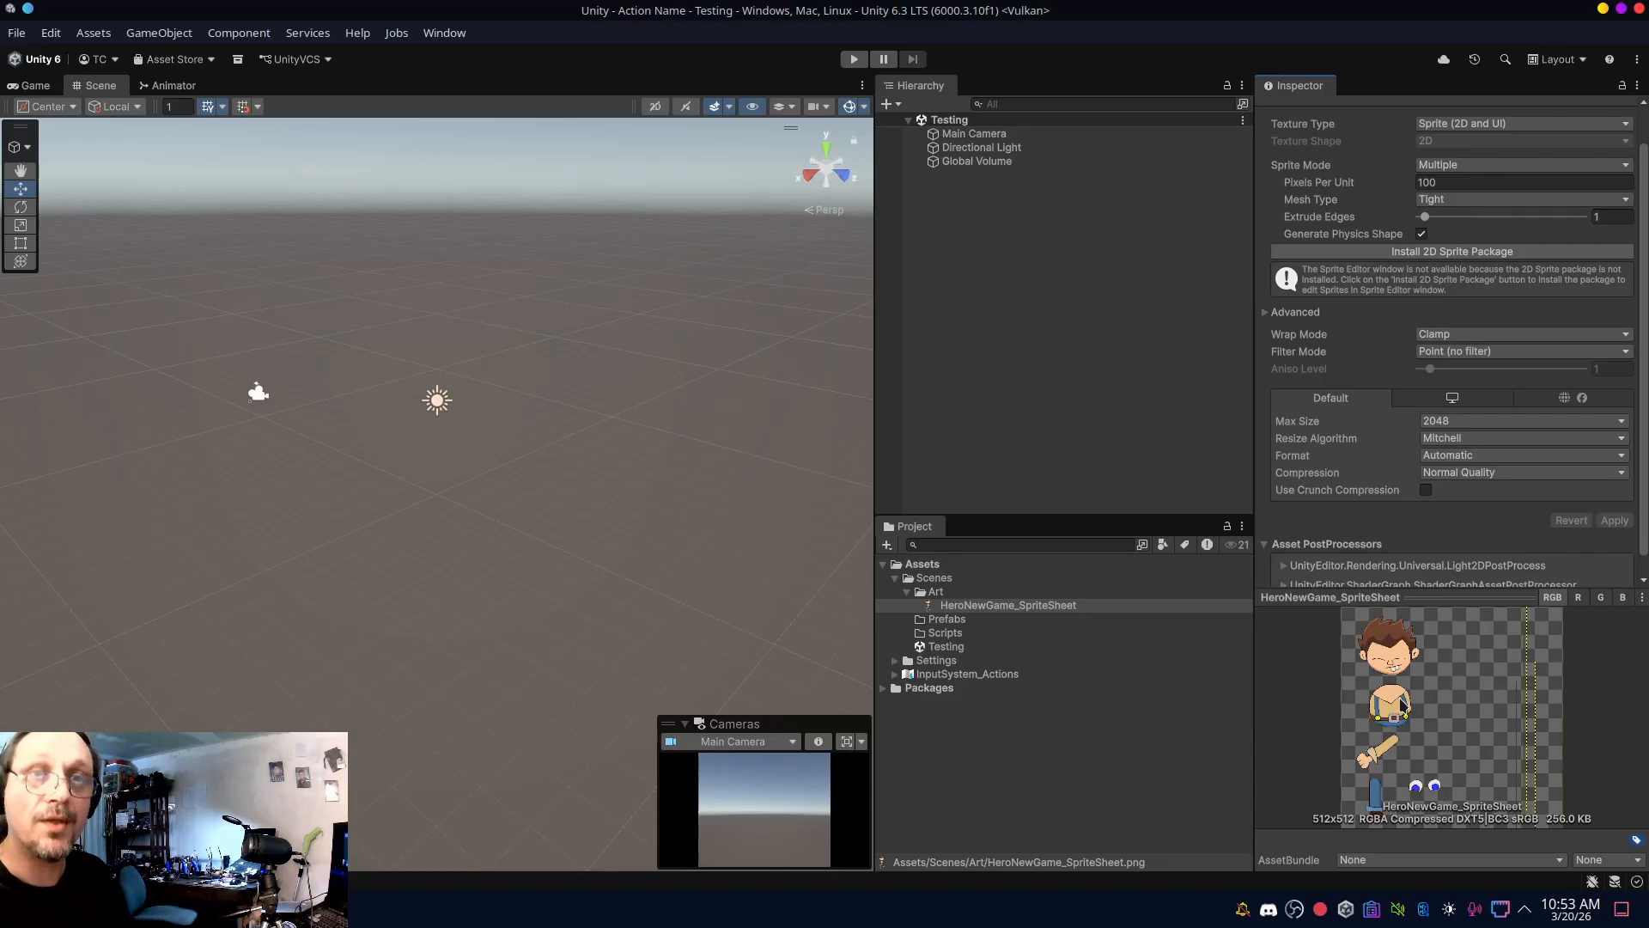
- Install the 2D Sprite package and open the sprite sheet in a maximized Sprite Editor window
click(1367, 252)
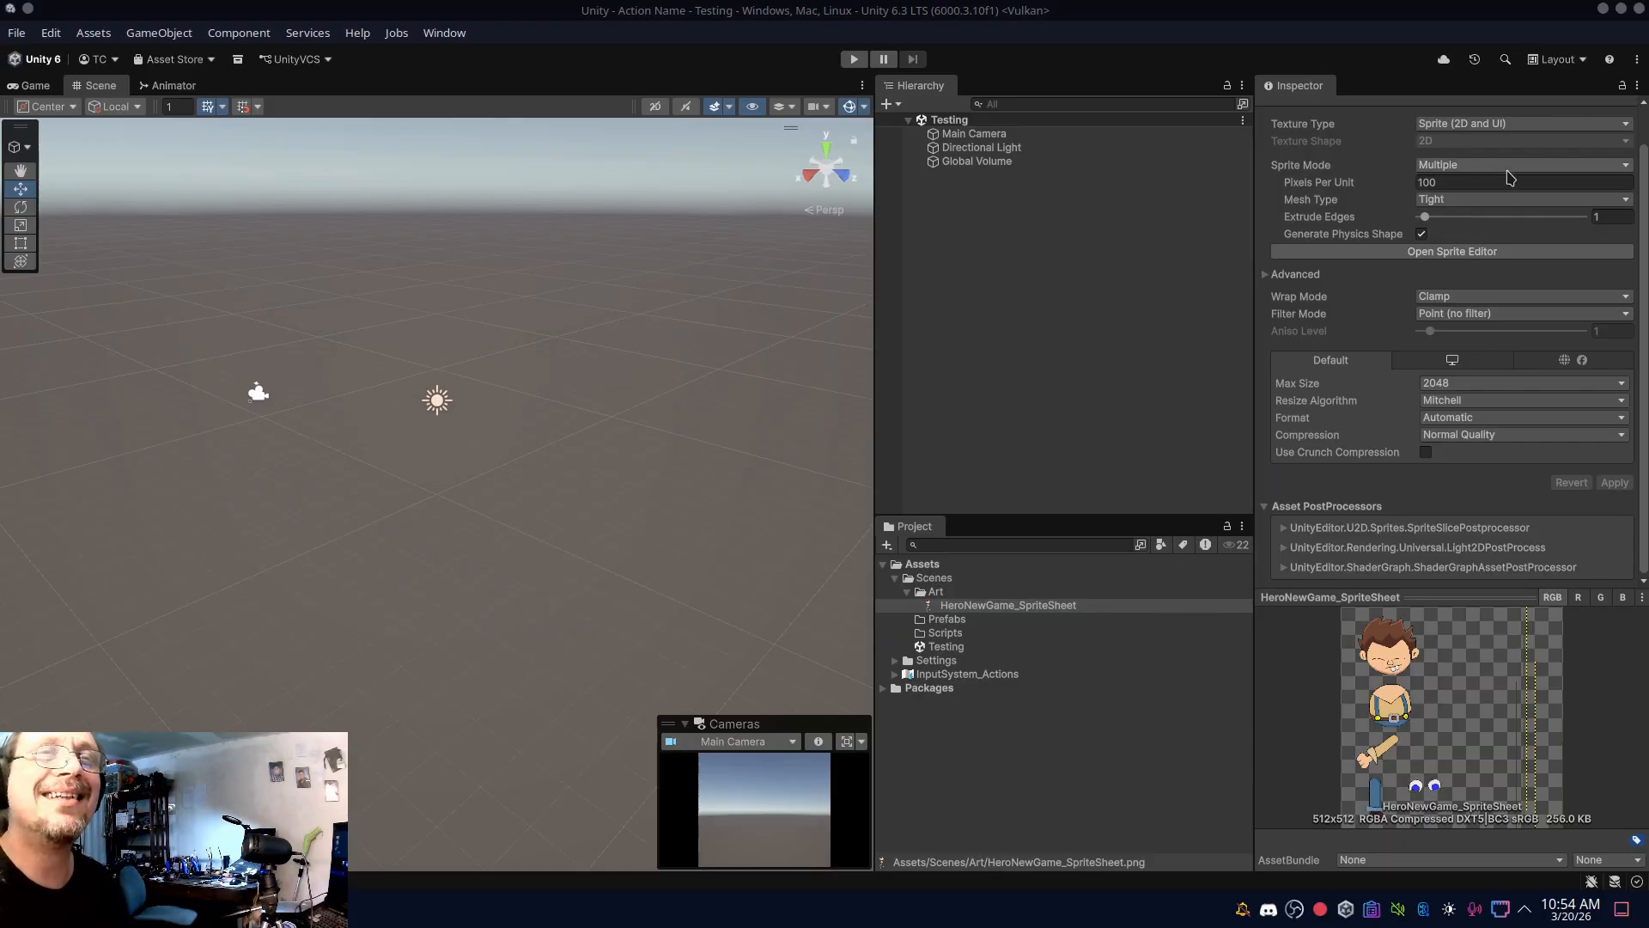
click(1426, 252)
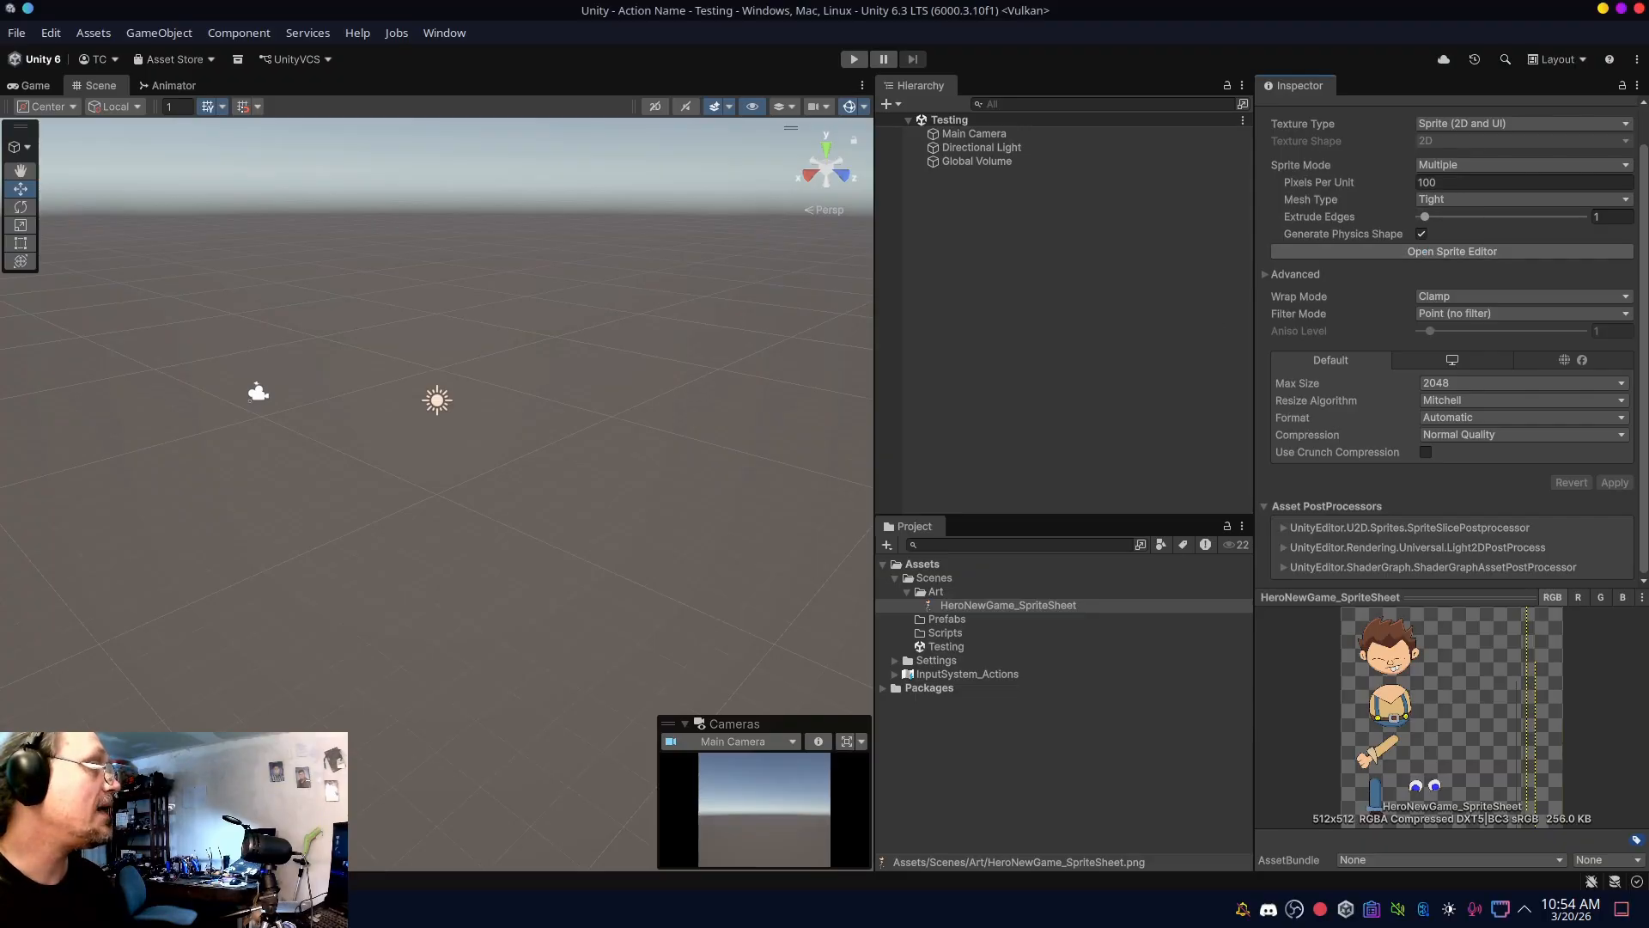
drag(0, 85, 1070, 165)
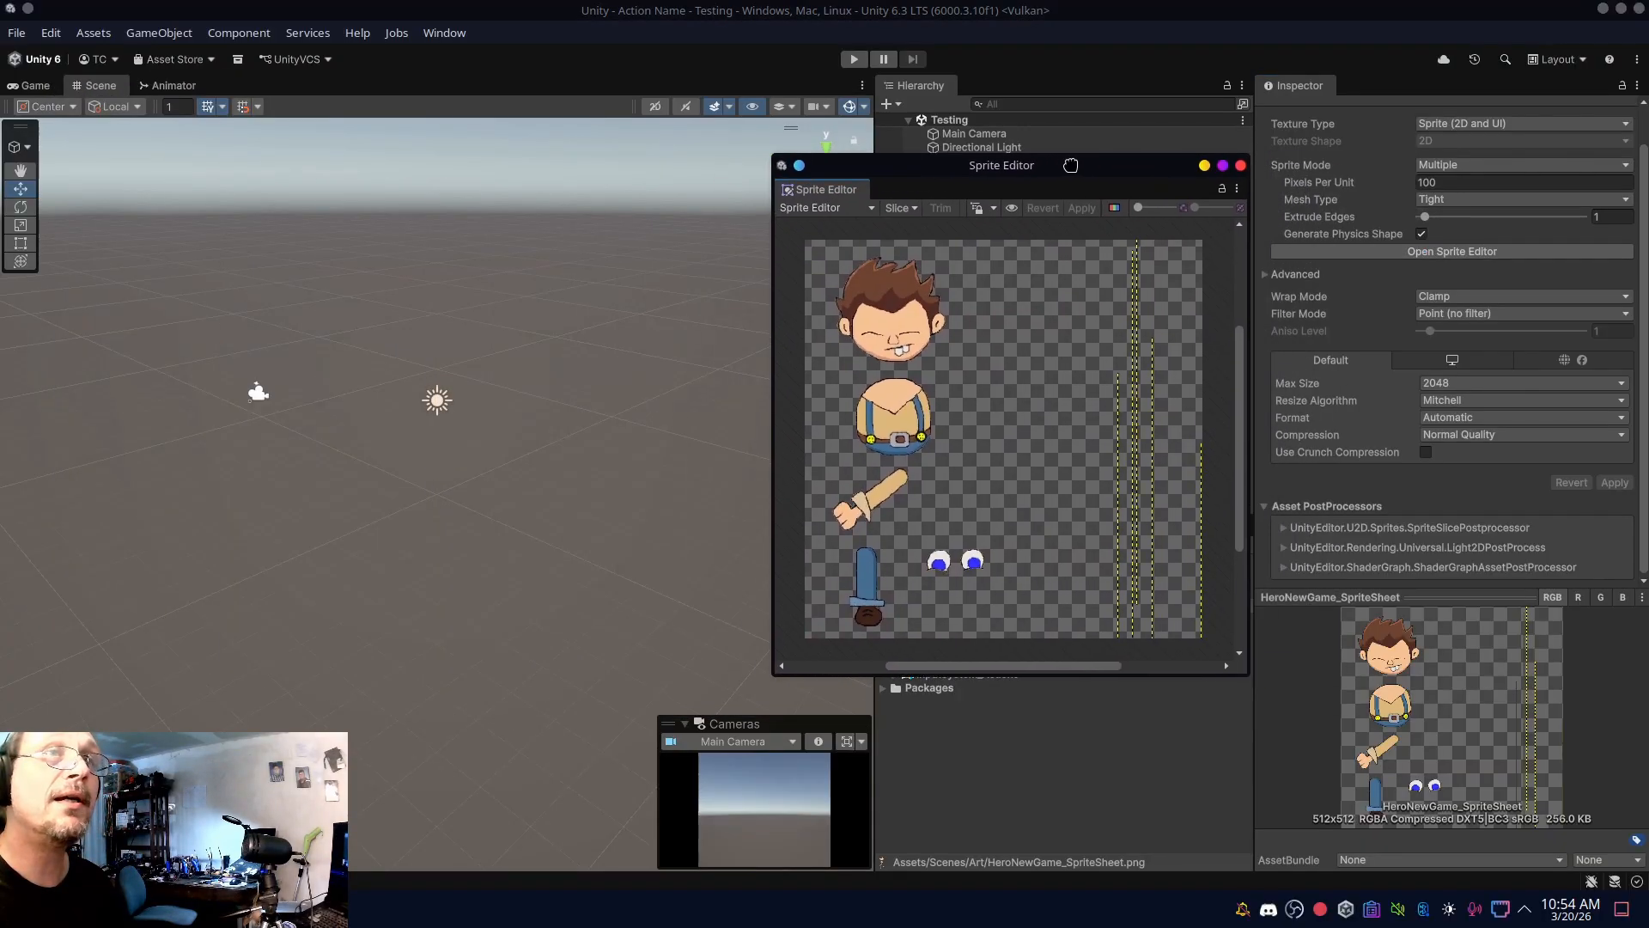
click(1223, 166)
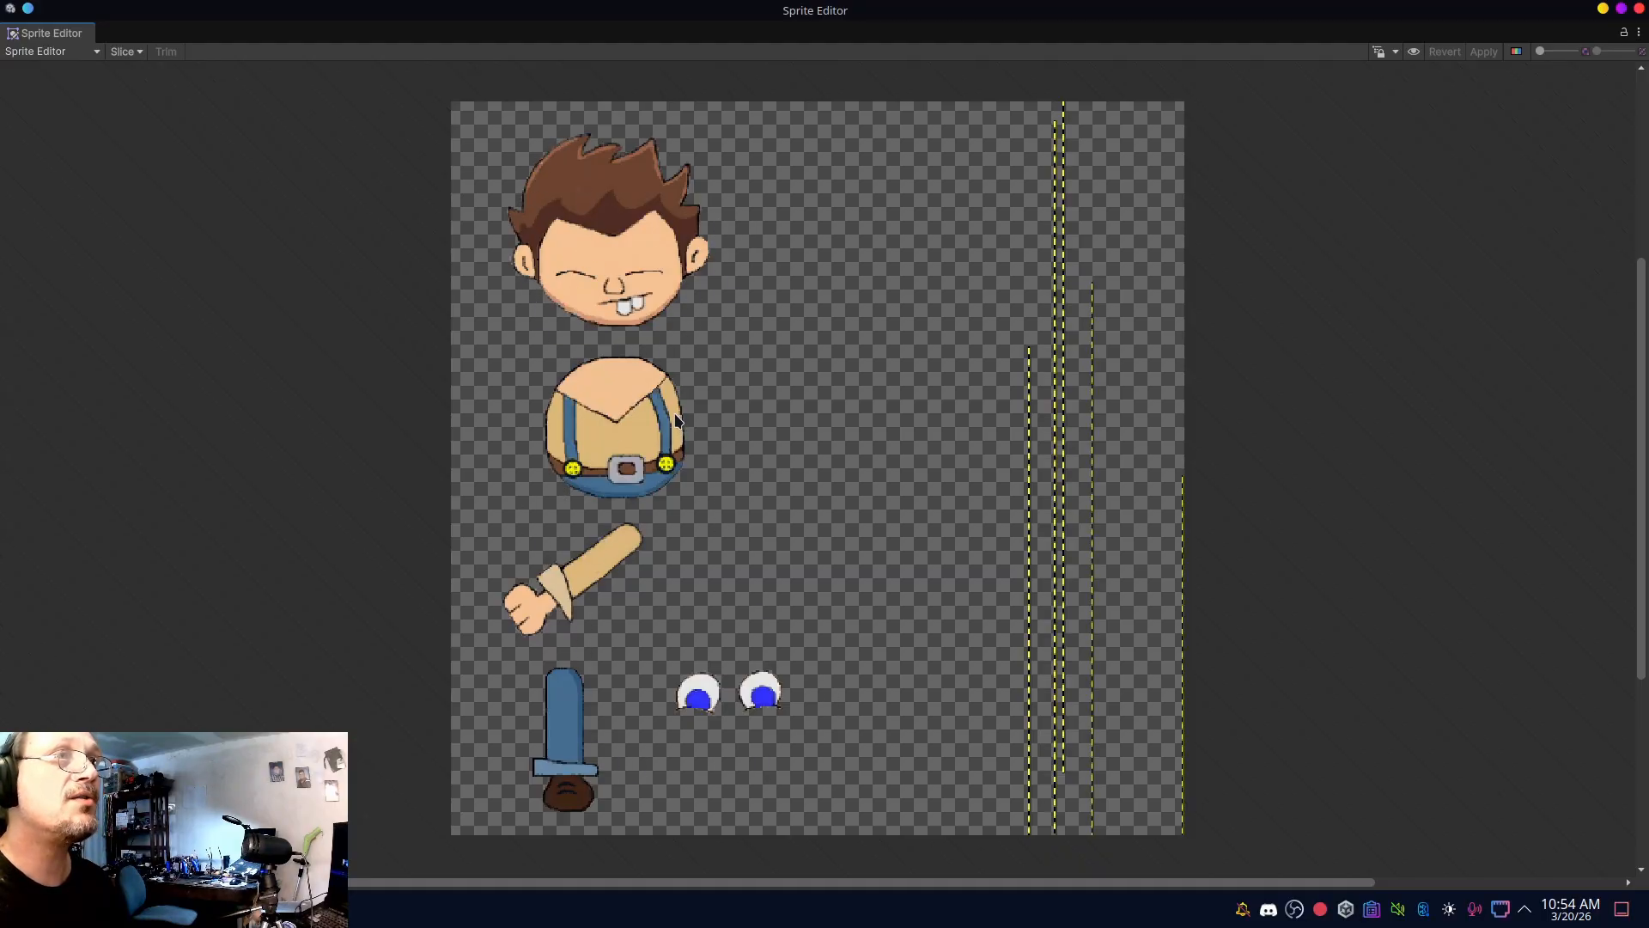
- Slice the sprite sheet with the Automatic type, Center pivot and Delete Existing method
click(123, 52)
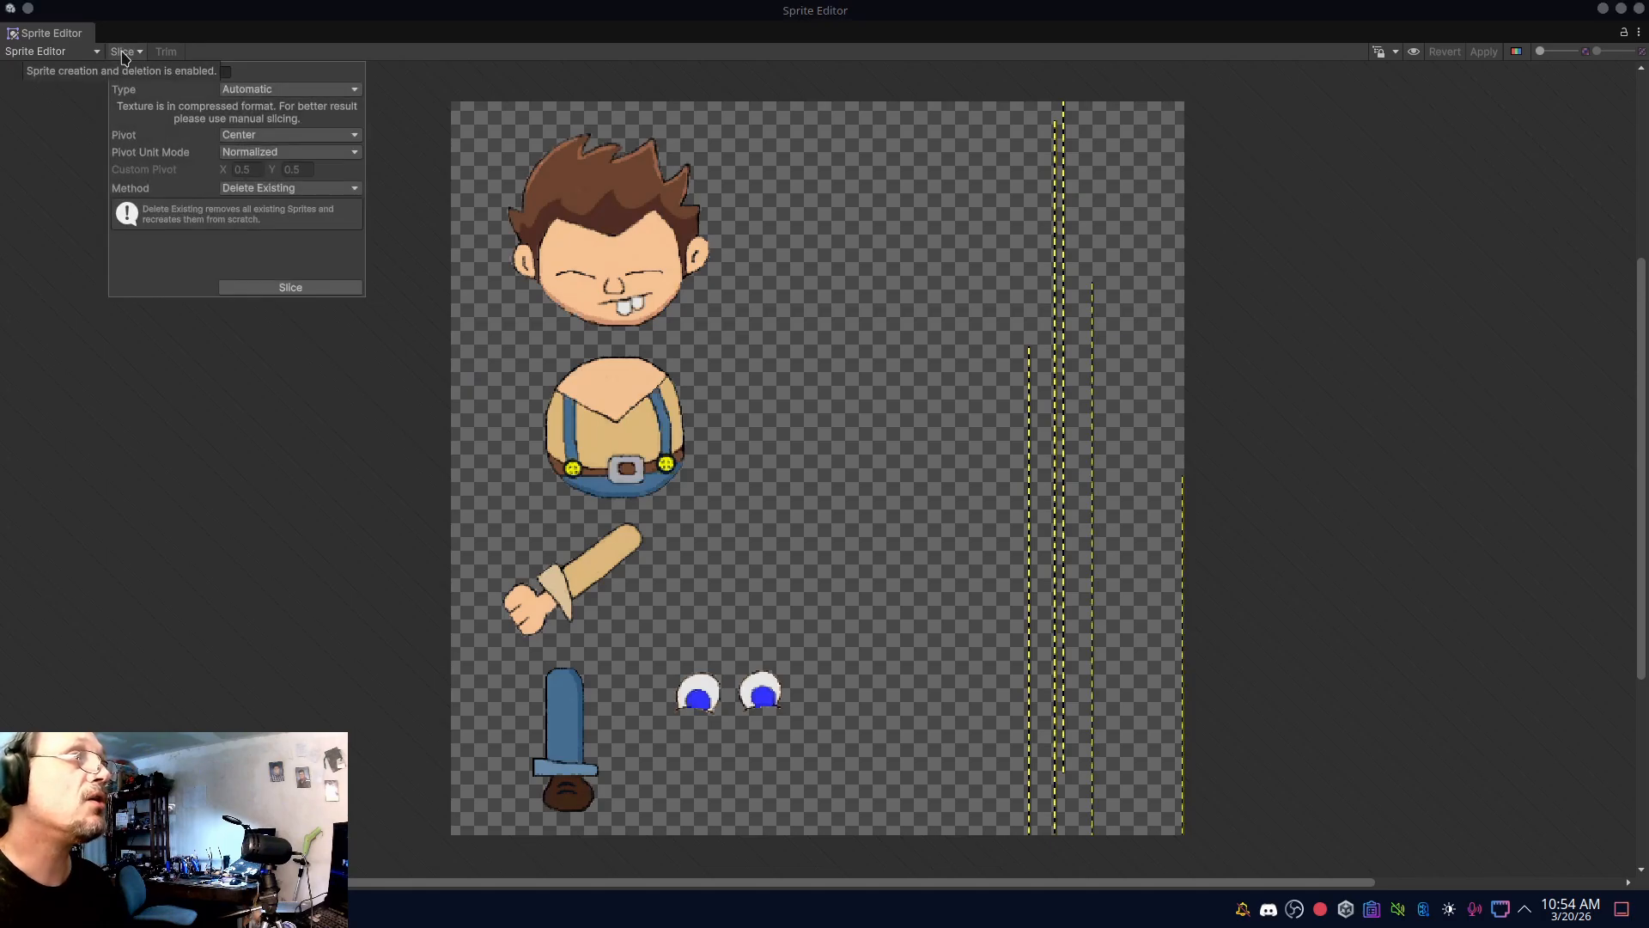
click(283, 89)
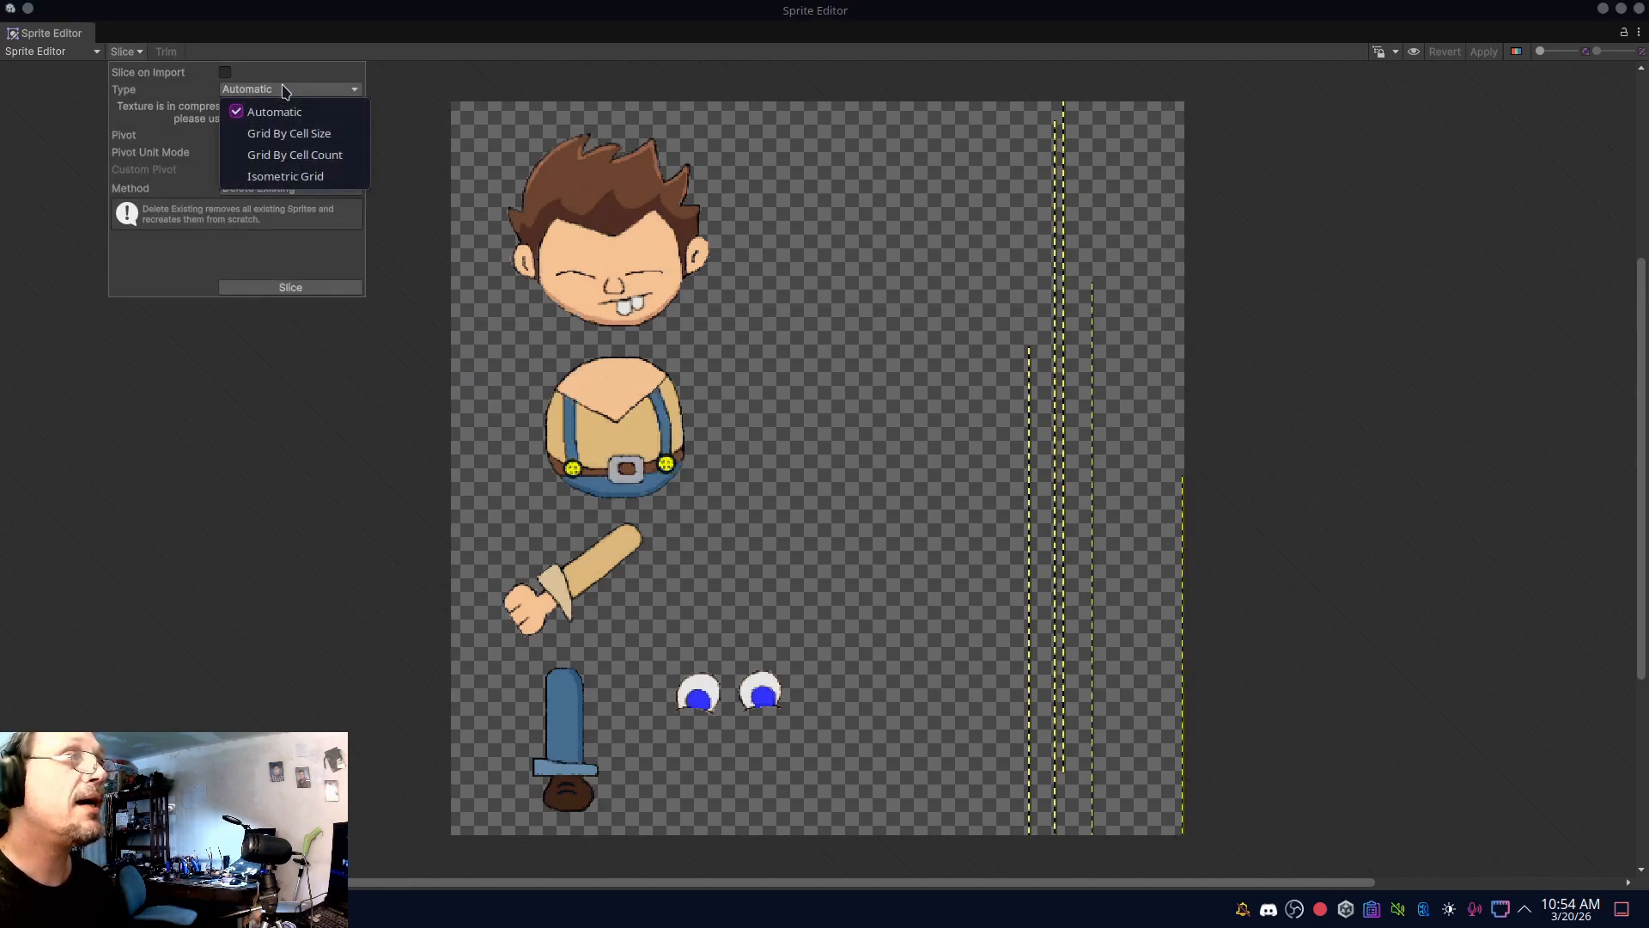
click(286, 297)
click(286, 292)
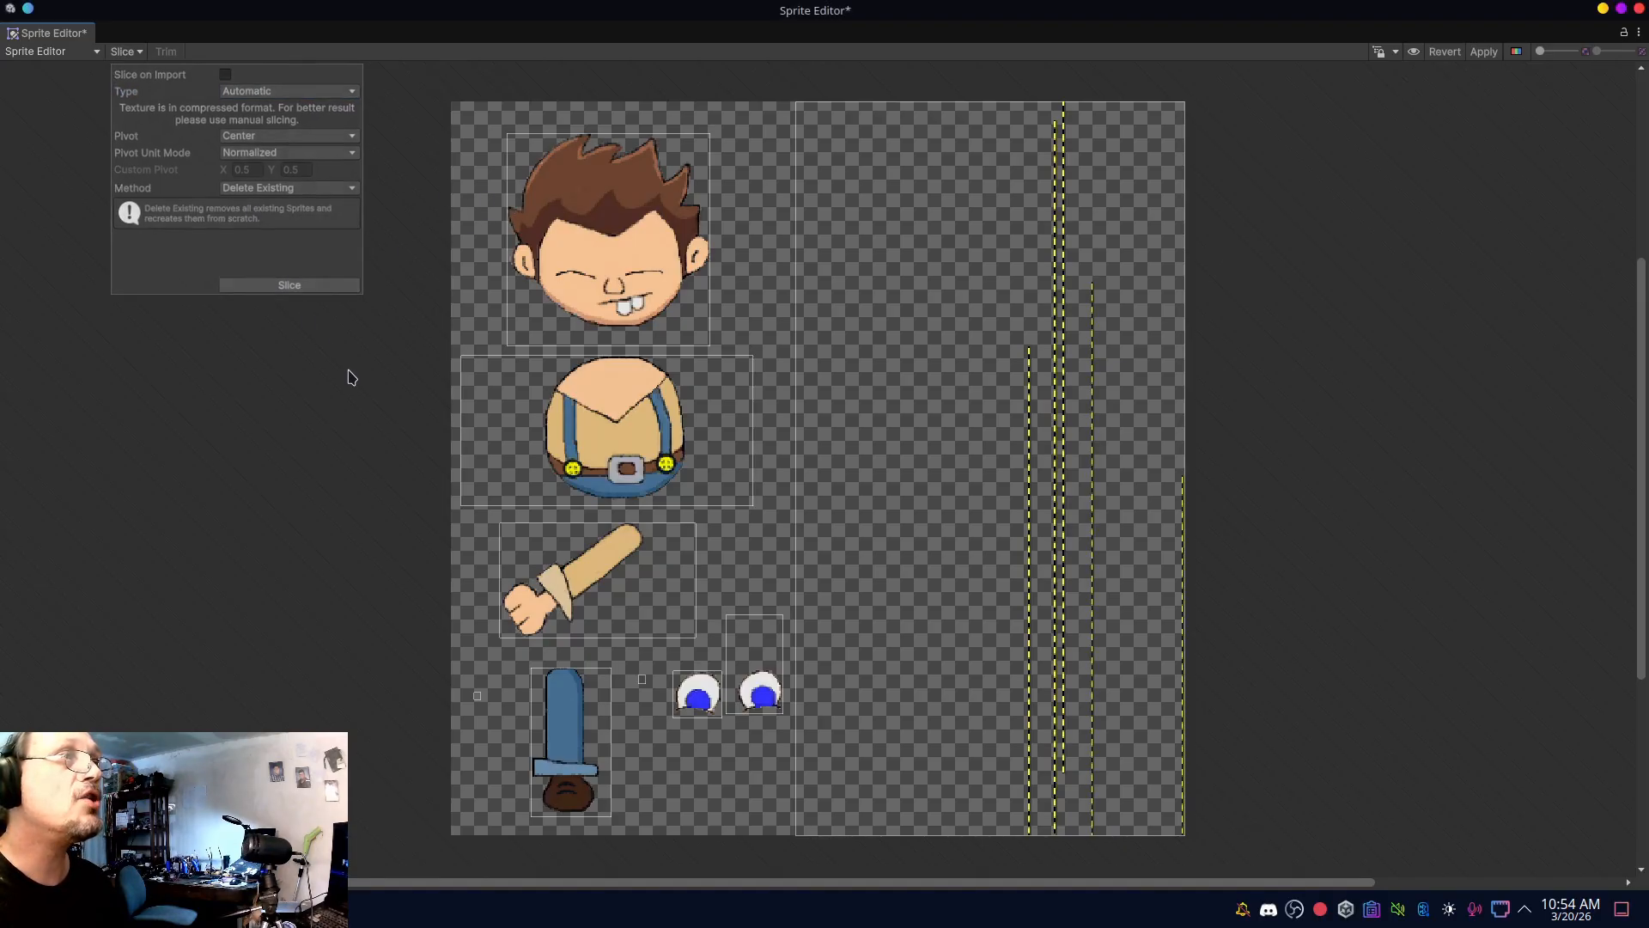
click(350, 374)
- Shrink the right eye's sprite rectangle to about 42 by 30 pixels and delete the left eye's separate rectangle
click(767, 683)
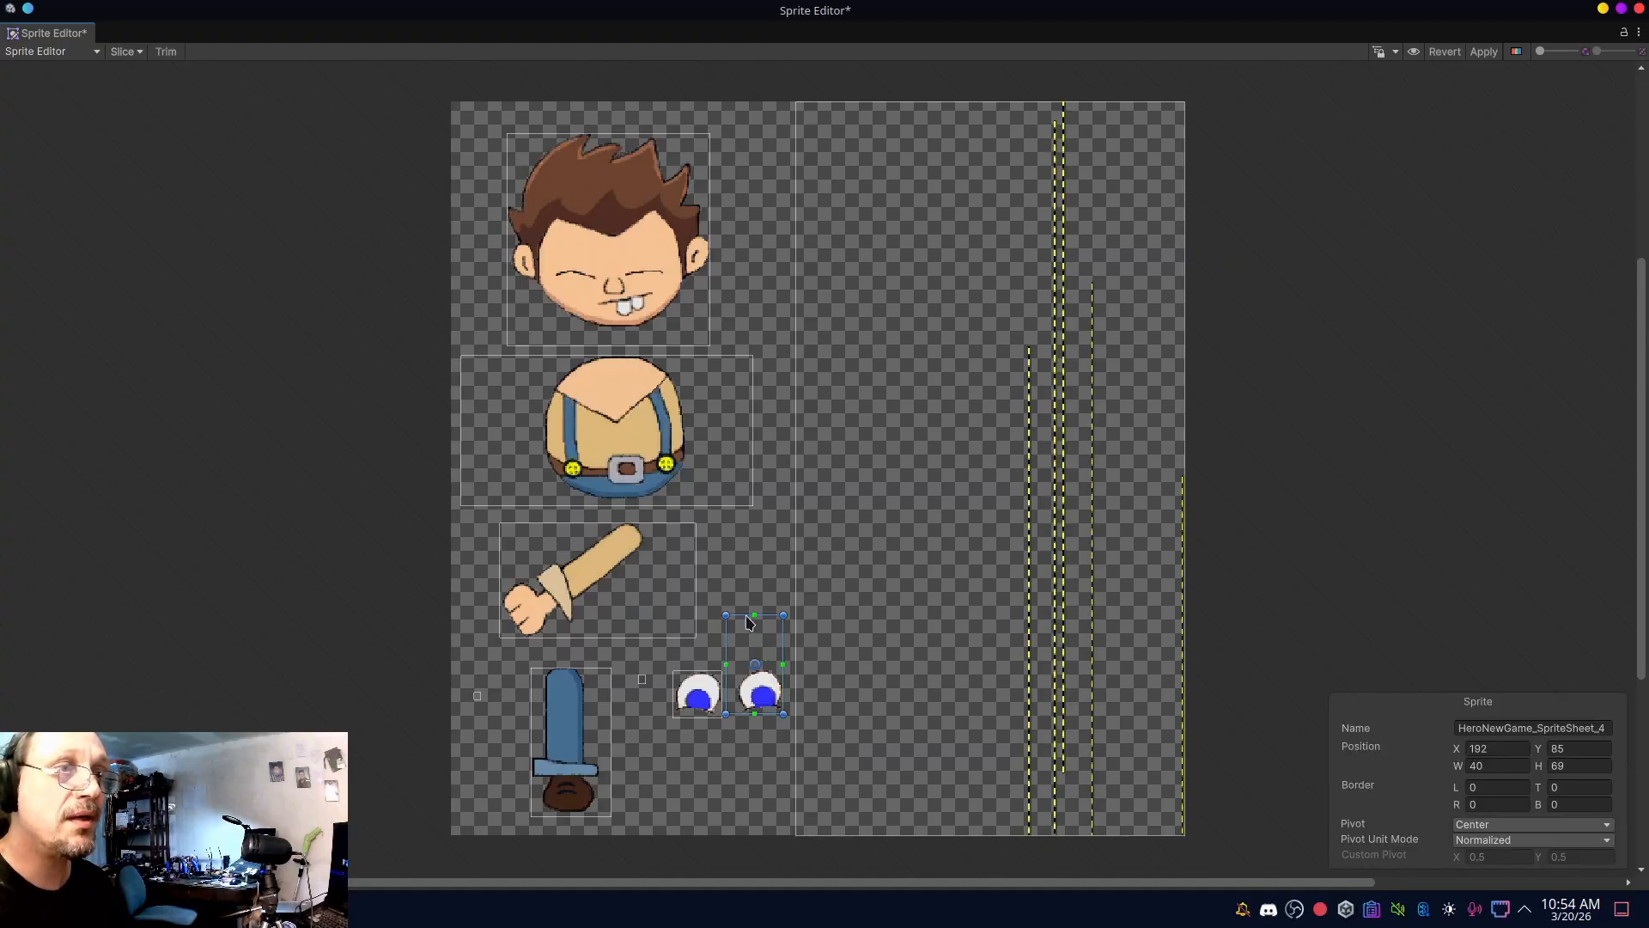
drag(754, 615, 786, 672)
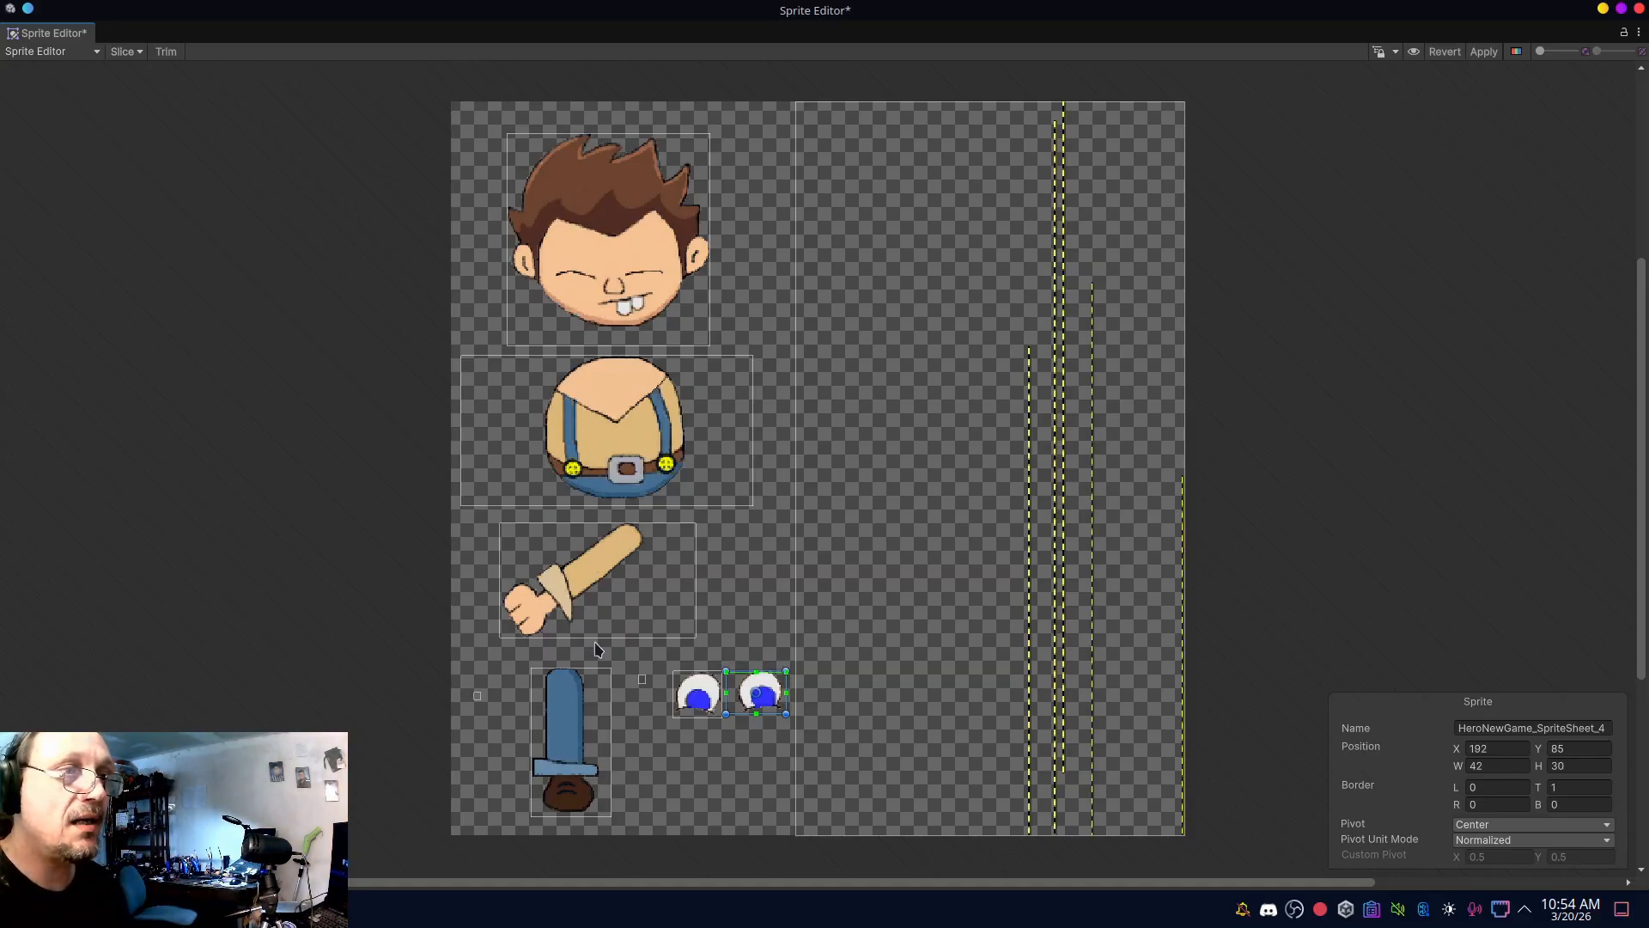
click(698, 716)
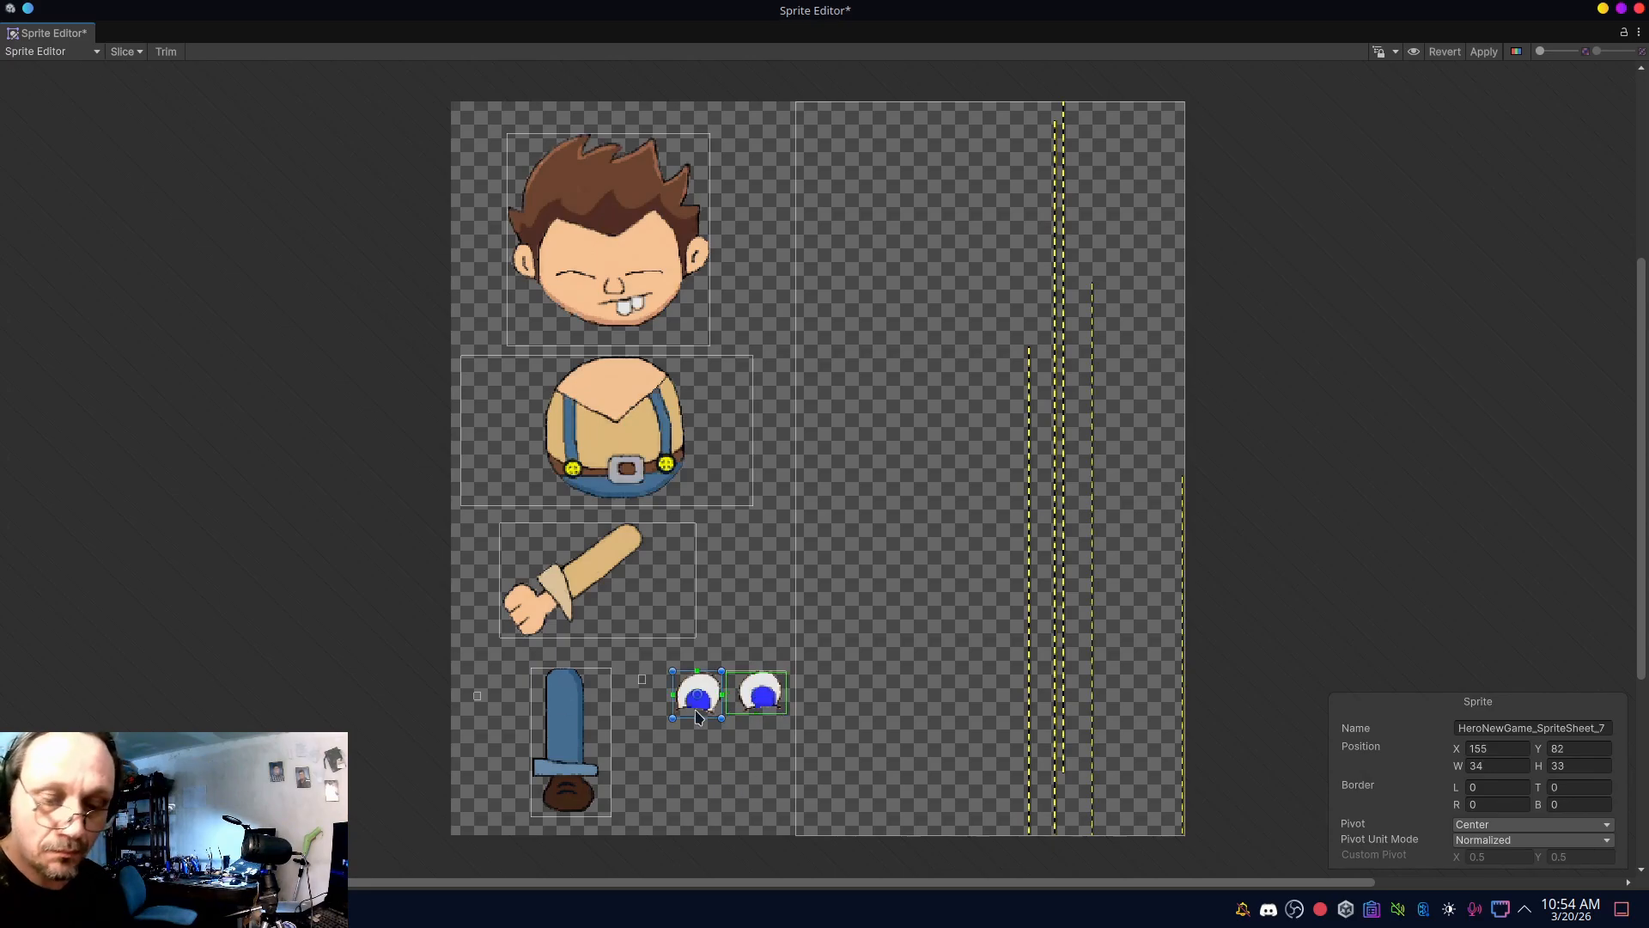
key(Delete)
click(740, 697)
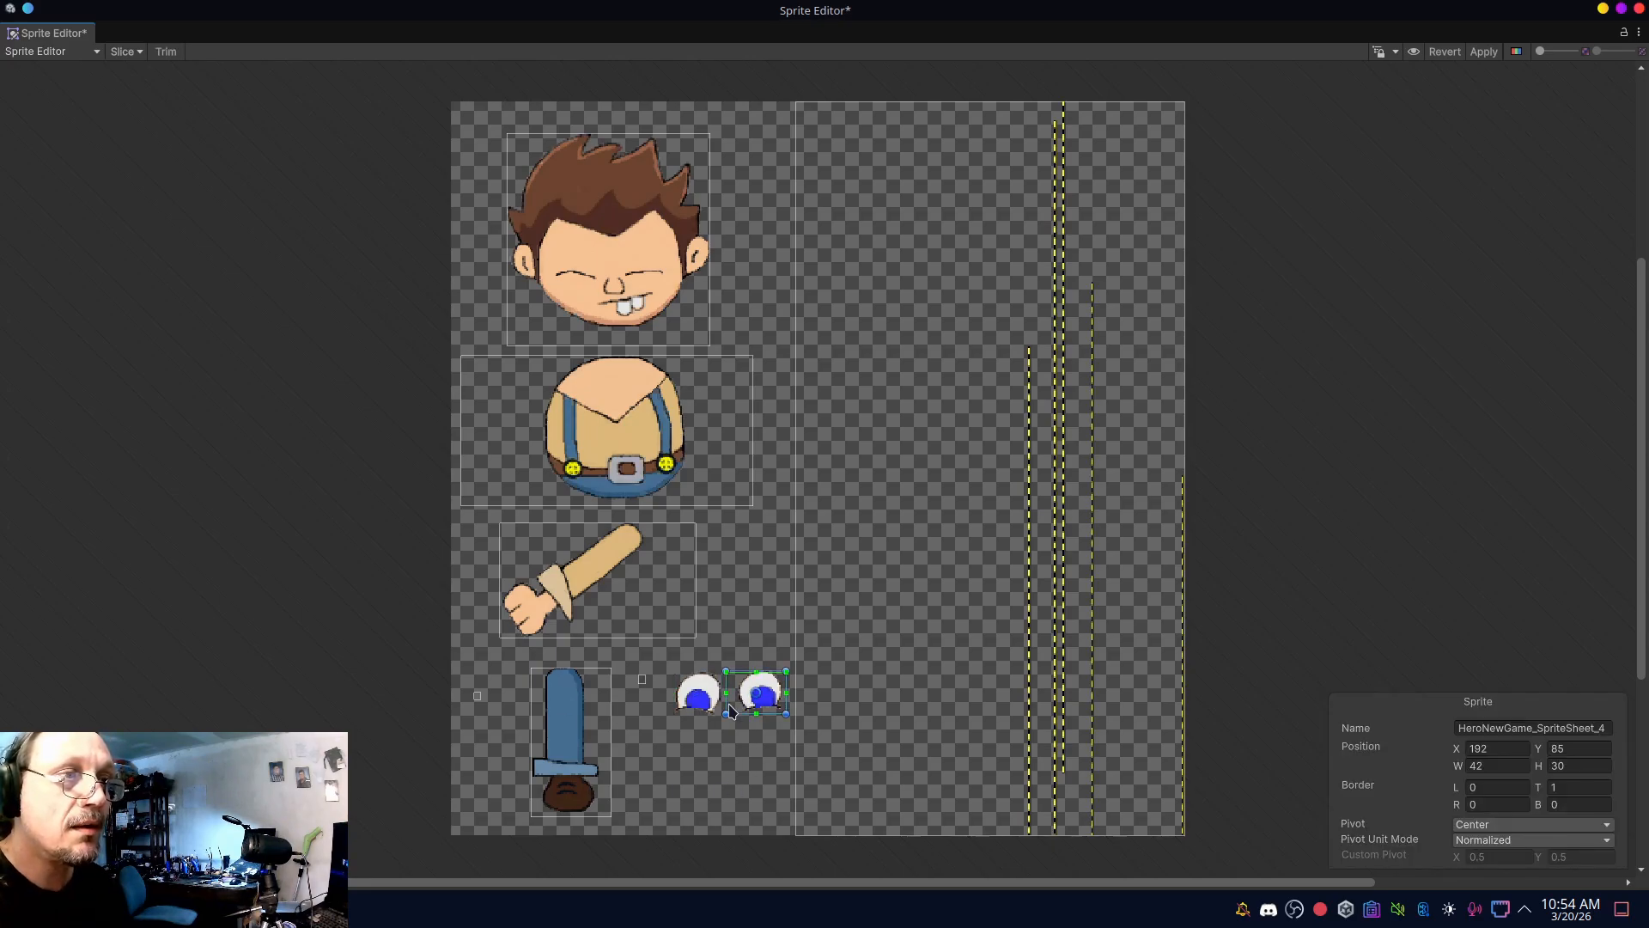
- Enlarge the right eye's sprite rectangle to about 85 by 38 pixels so it encloses both eyes
drag(727, 713, 672, 717)
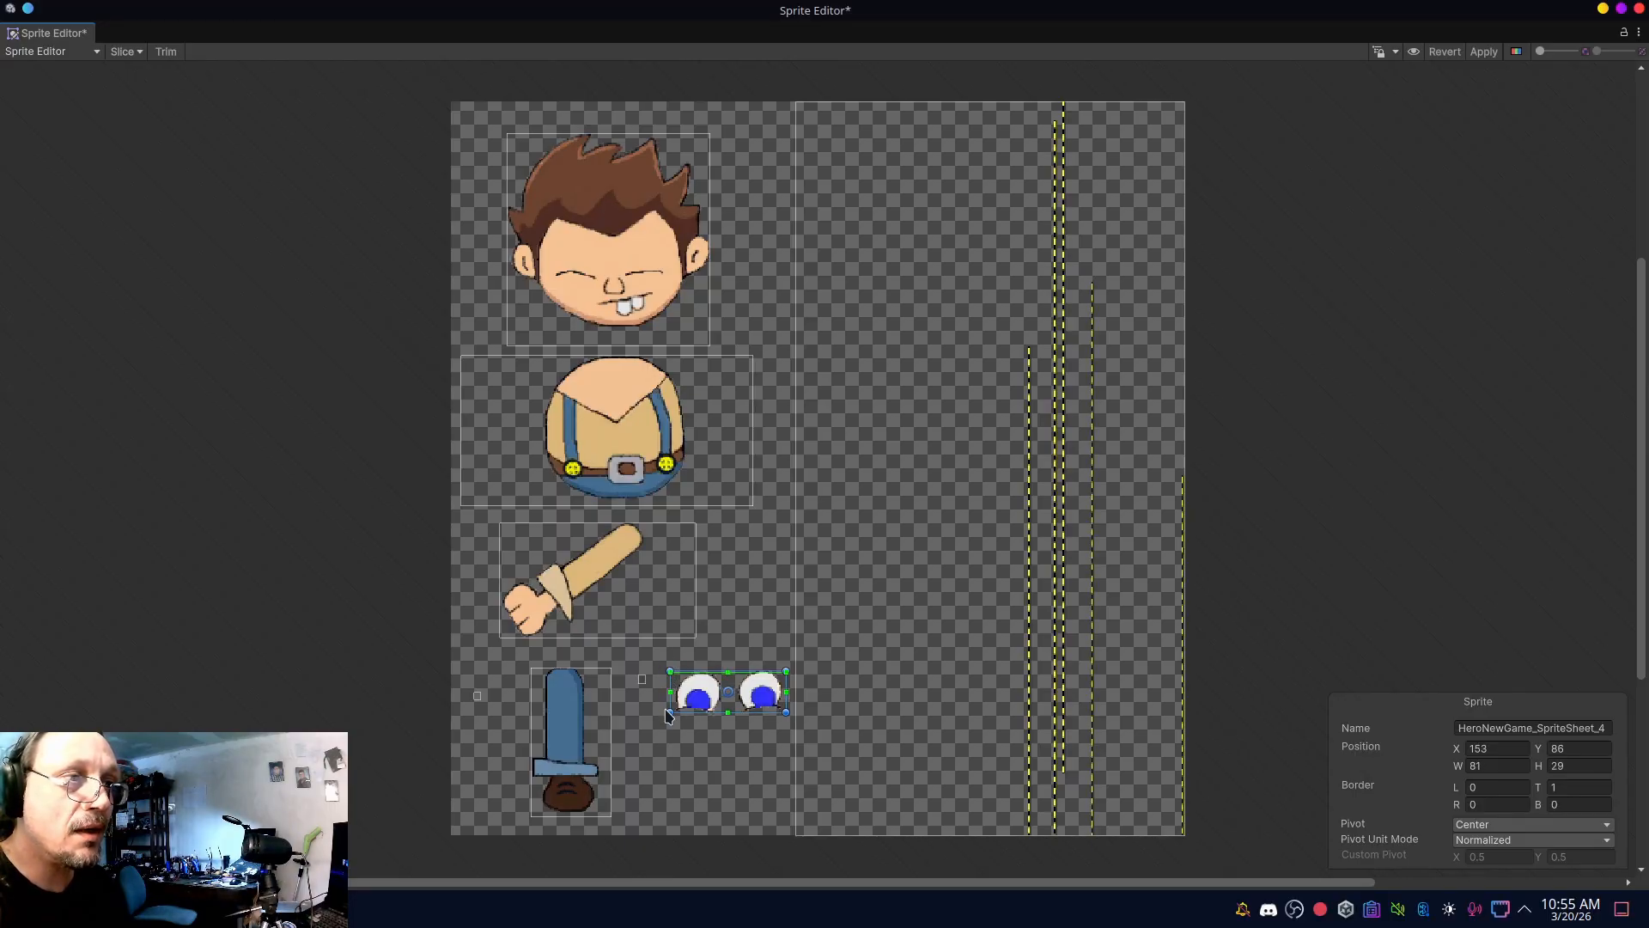
drag(670, 713, 665, 719)
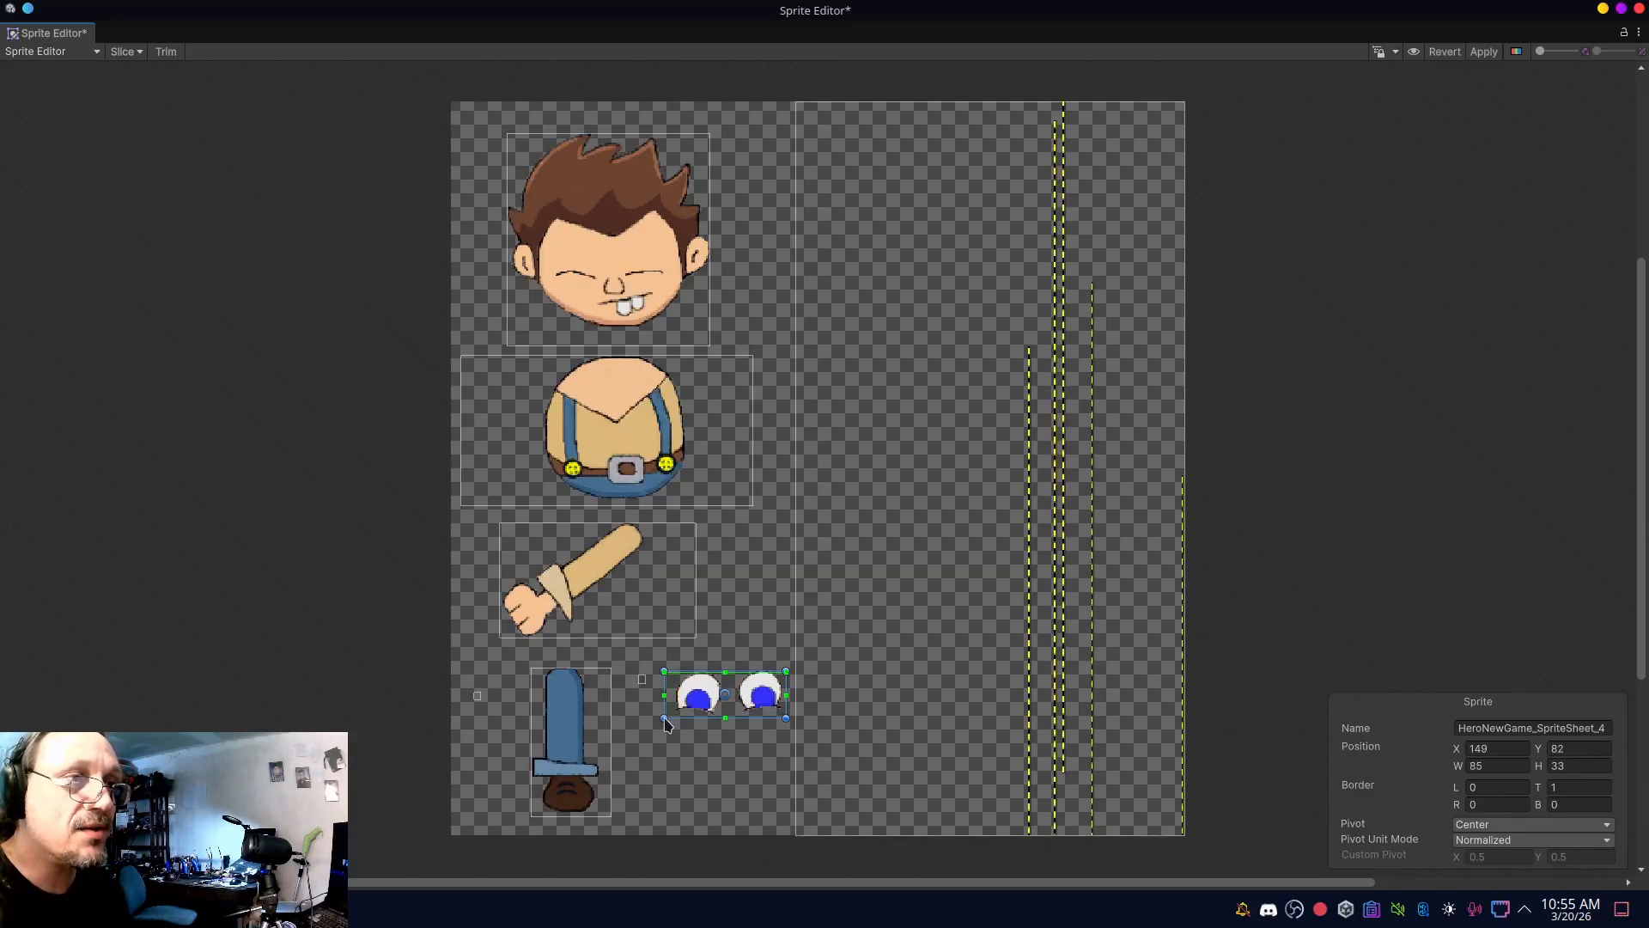
drag(785, 672, 786, 665)
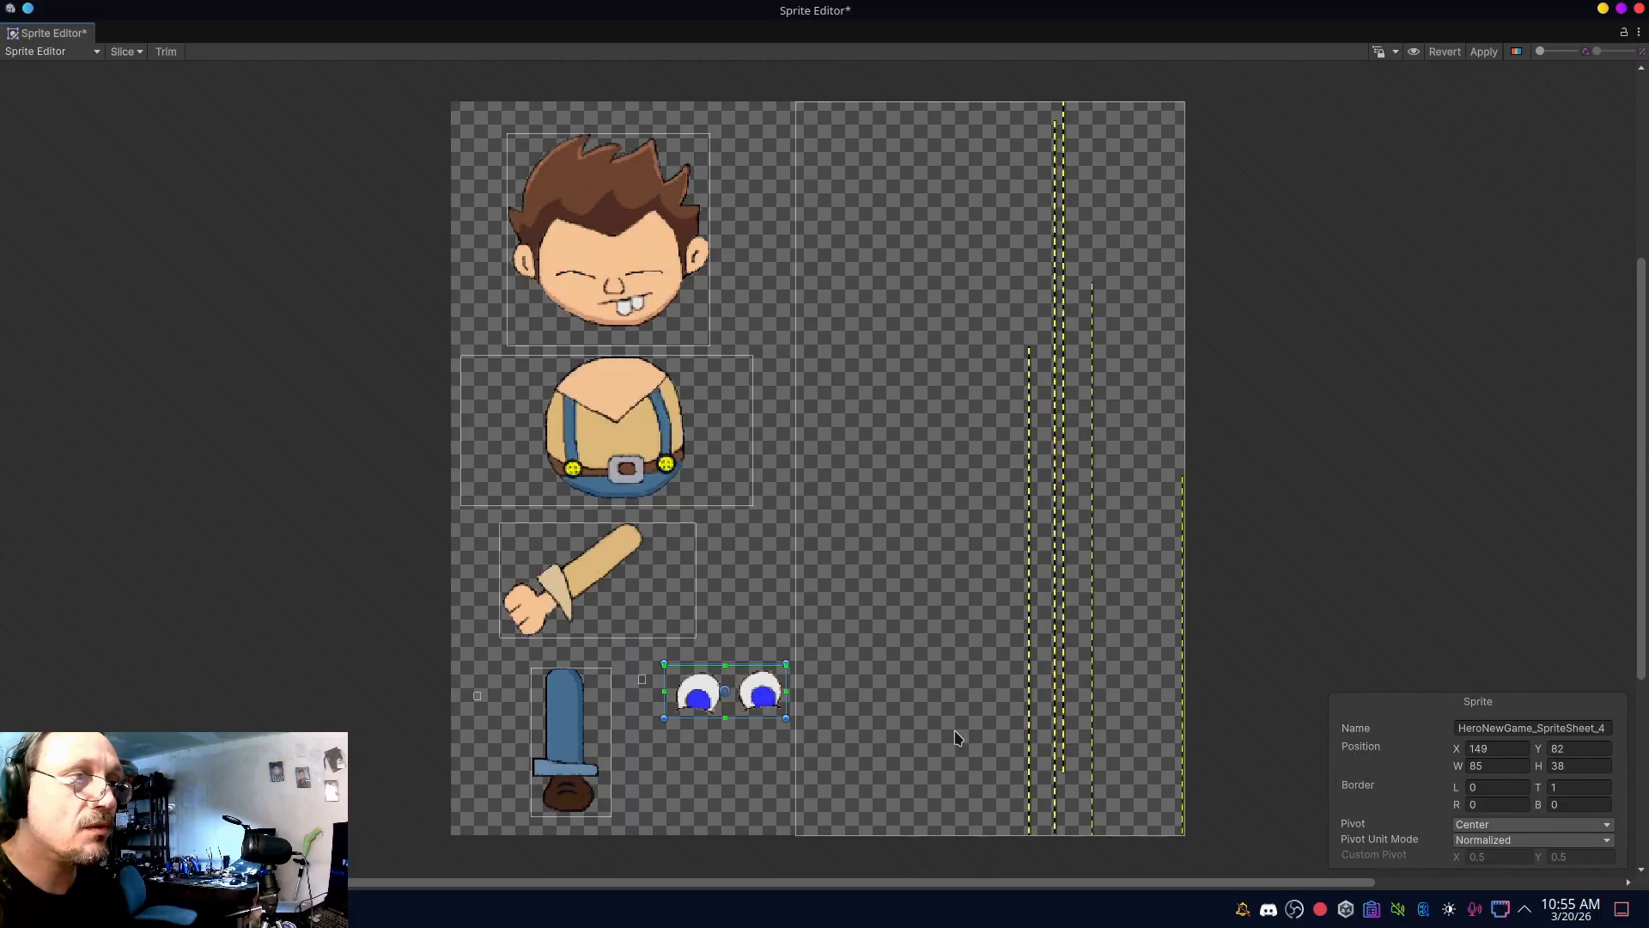
- Tighten the arm's sprite rectangle to about 104 by 78 pixels and the torso's to about 110 by 103 pixels
click(636, 593)
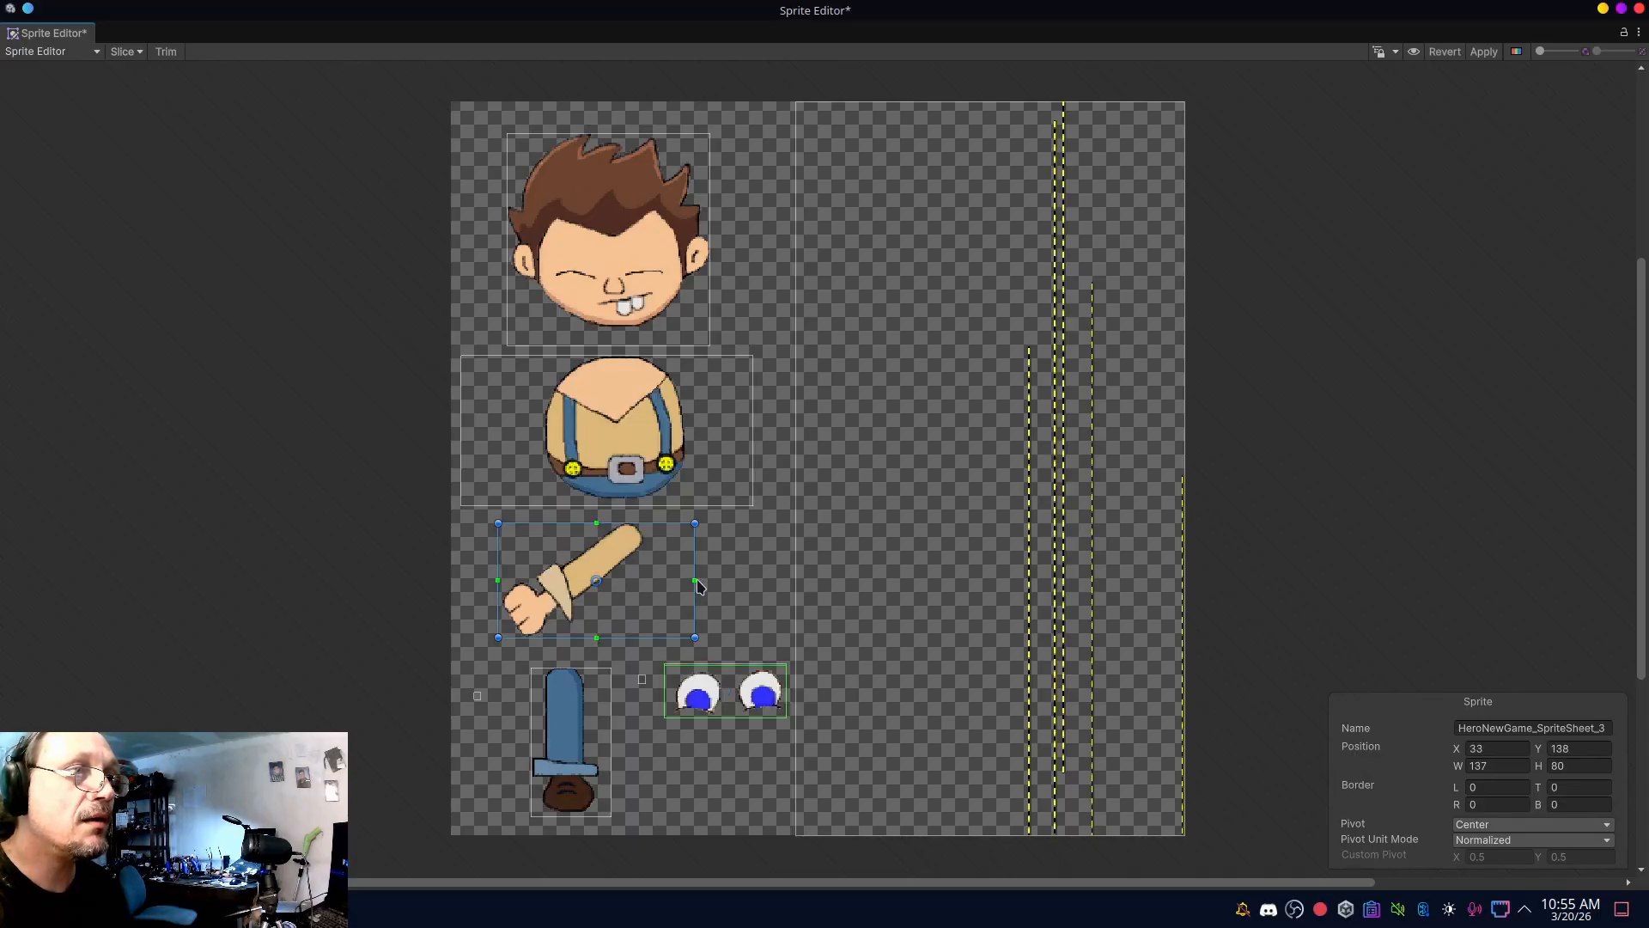
drag(695, 637, 646, 636)
click(708, 449)
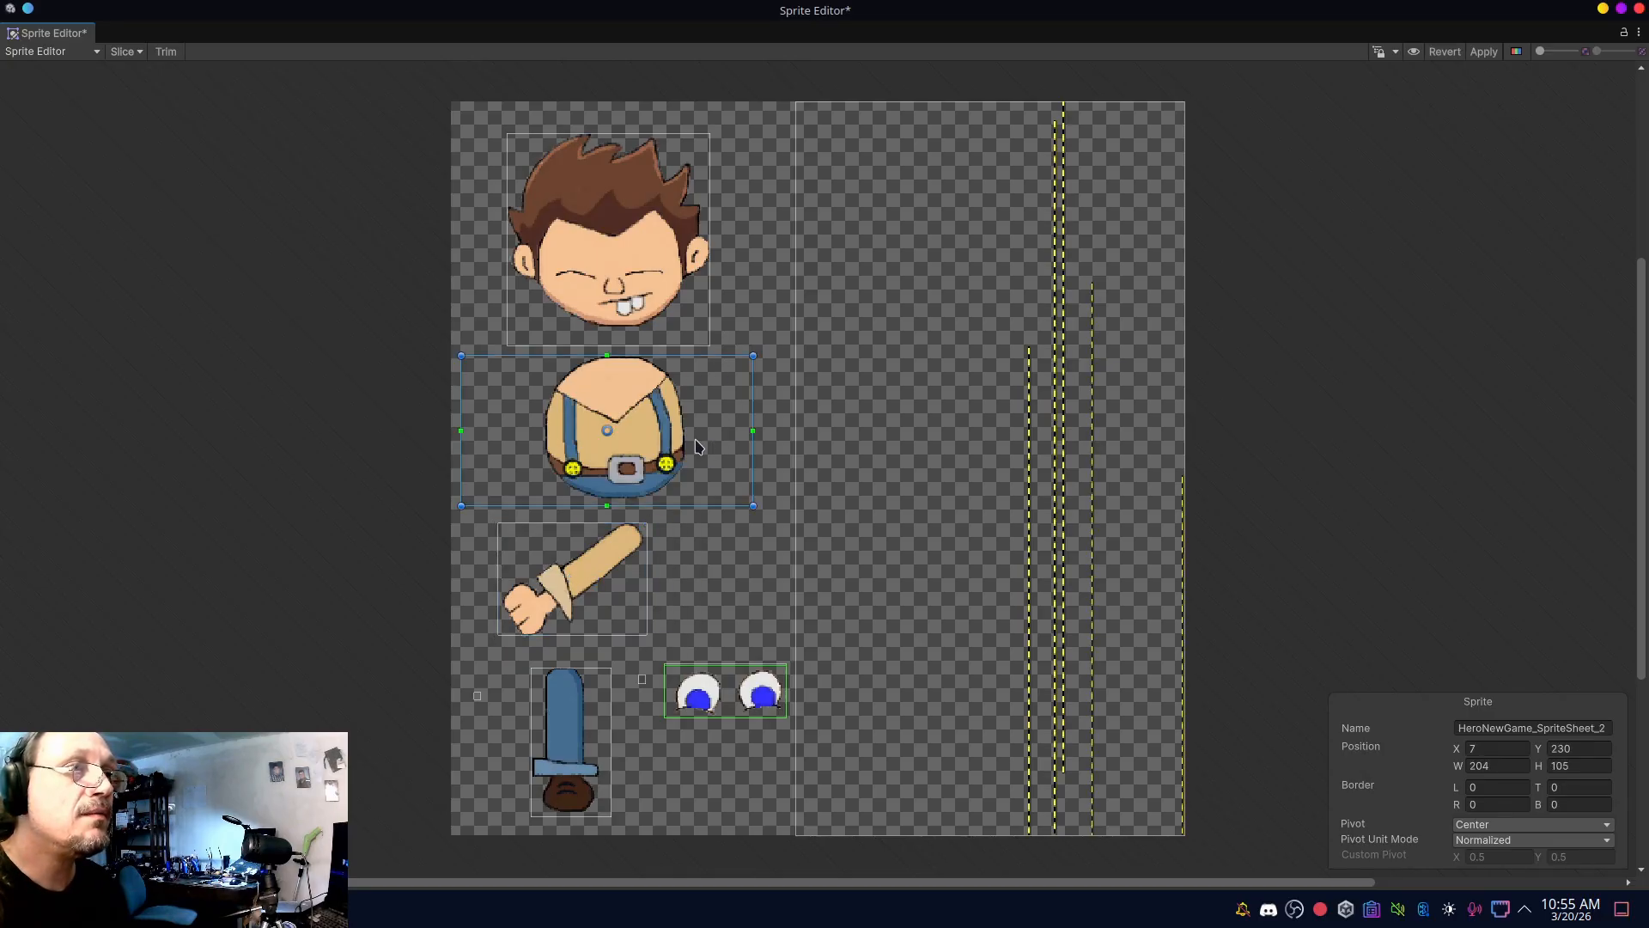
drag(753, 507, 694, 505)
drag(460, 507, 536, 508)
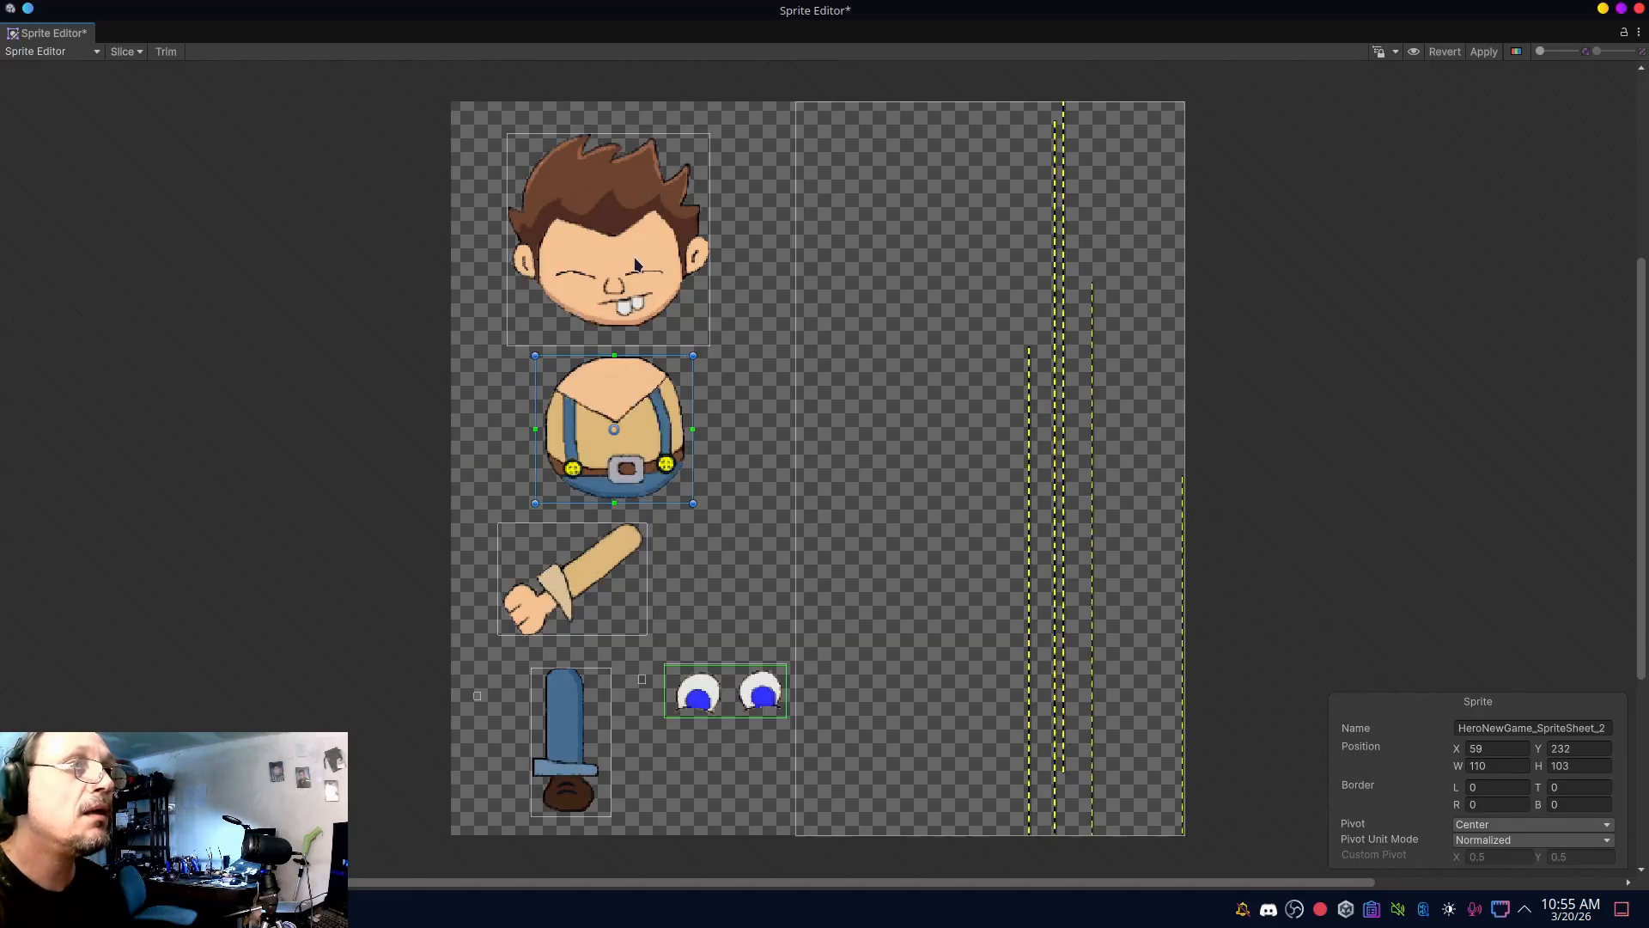
- Resize the head's sprite rectangle to about 144 by 144 pixels and narrow the leg's to about 51 by 104 pixels
click(638, 165)
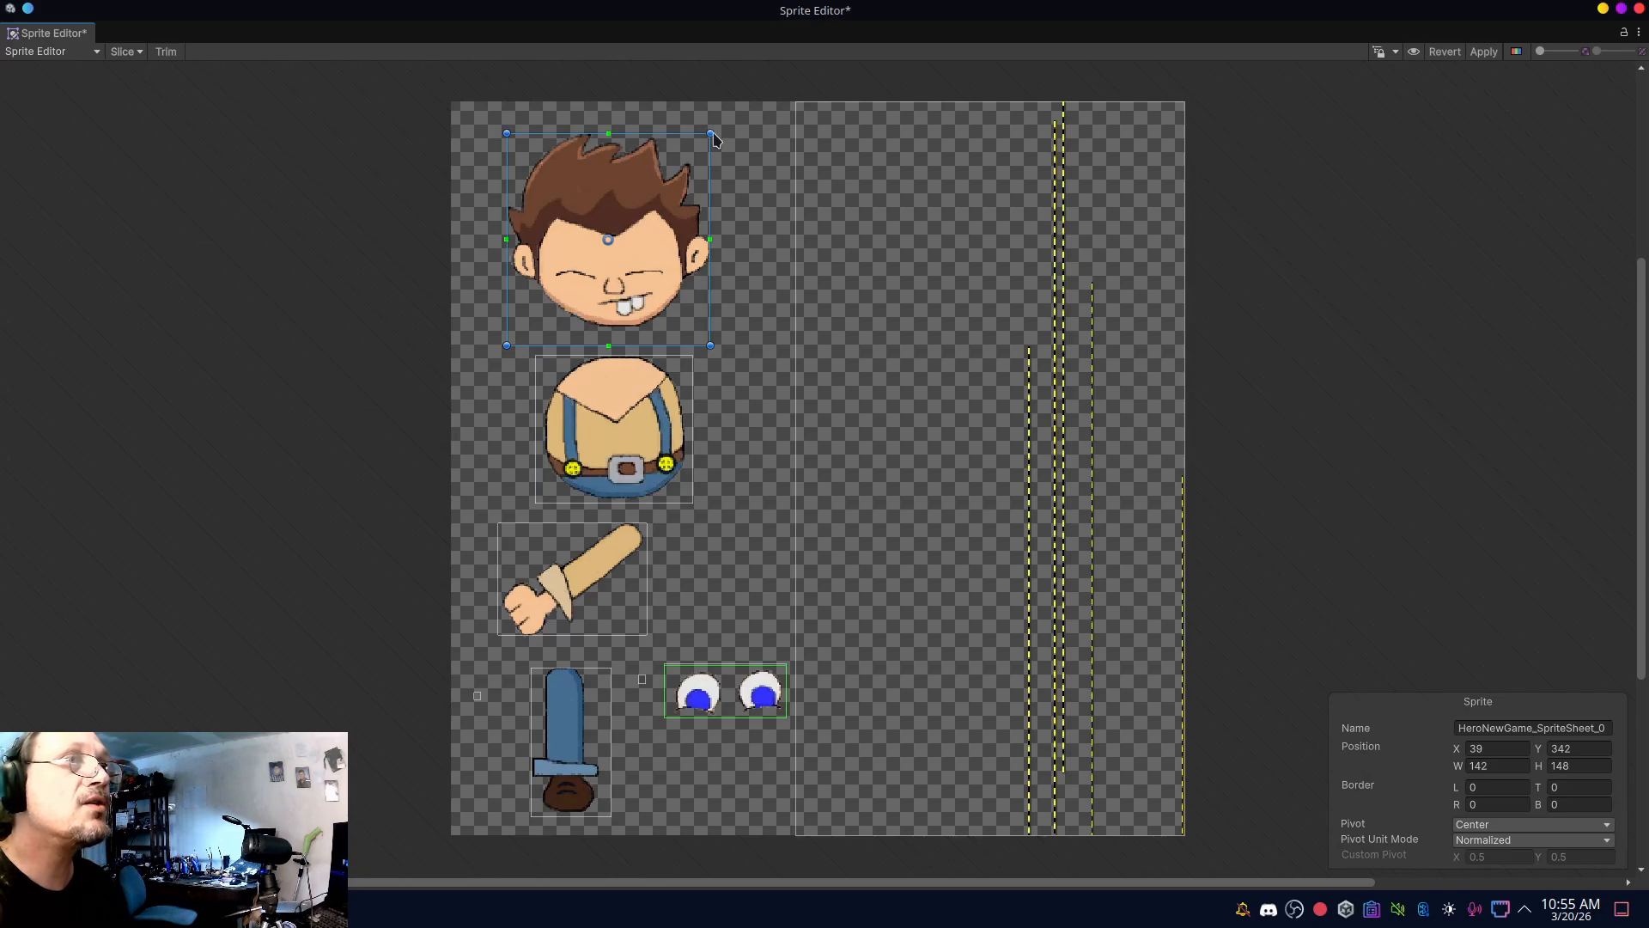
drag(711, 134, 717, 128)
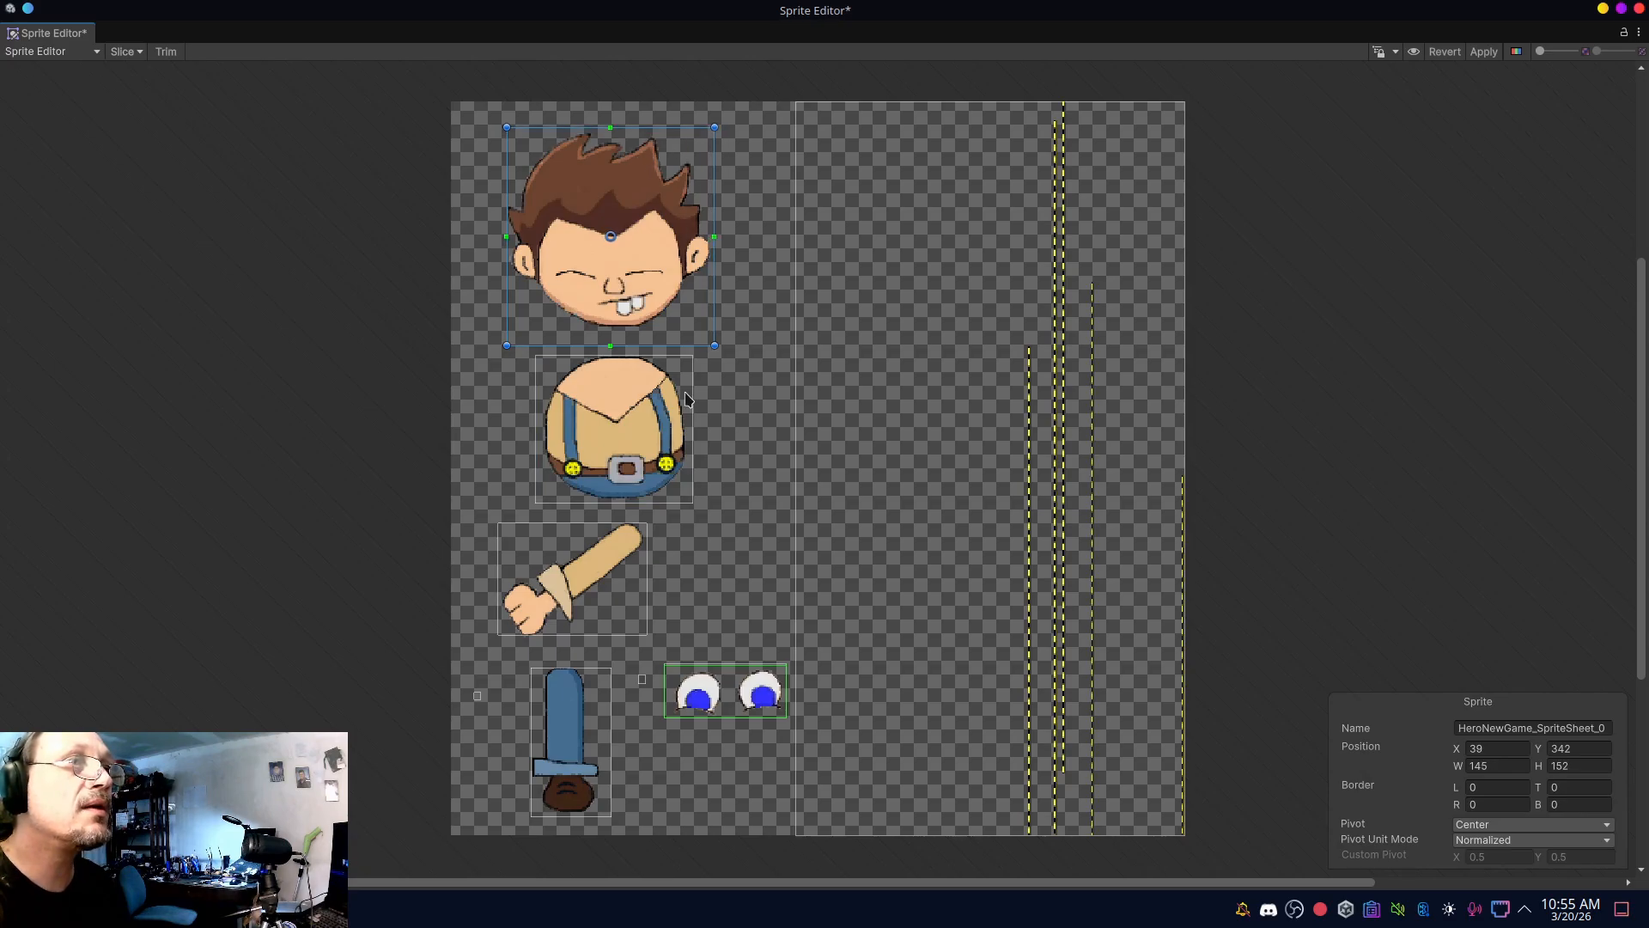
drag(715, 346, 714, 337)
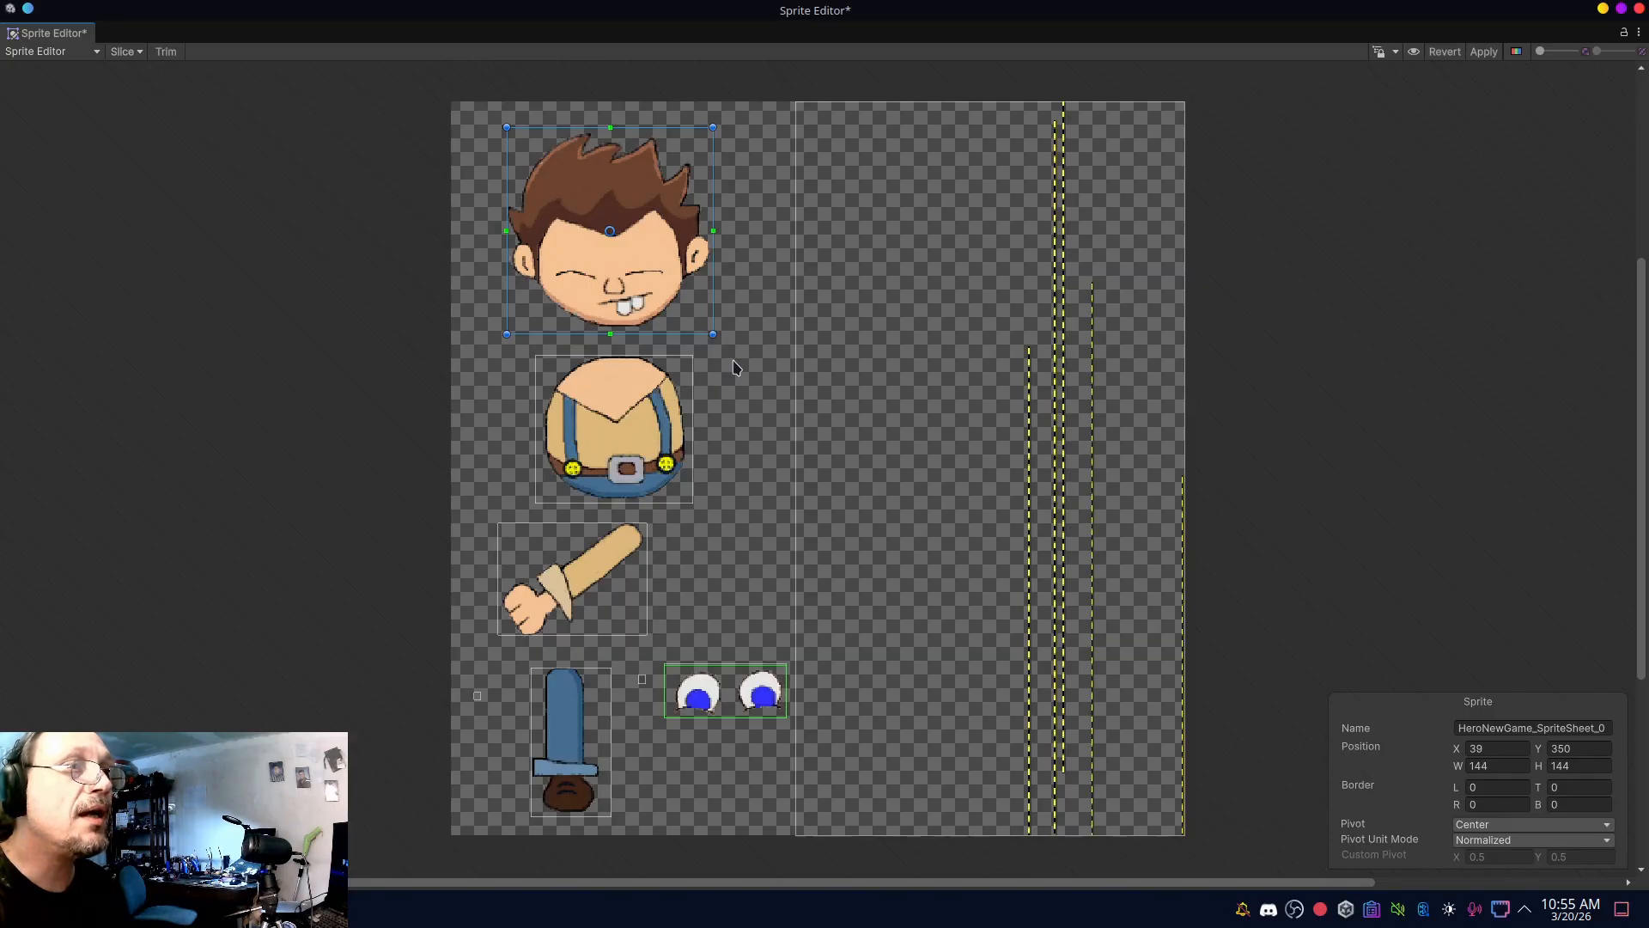
click(599, 755)
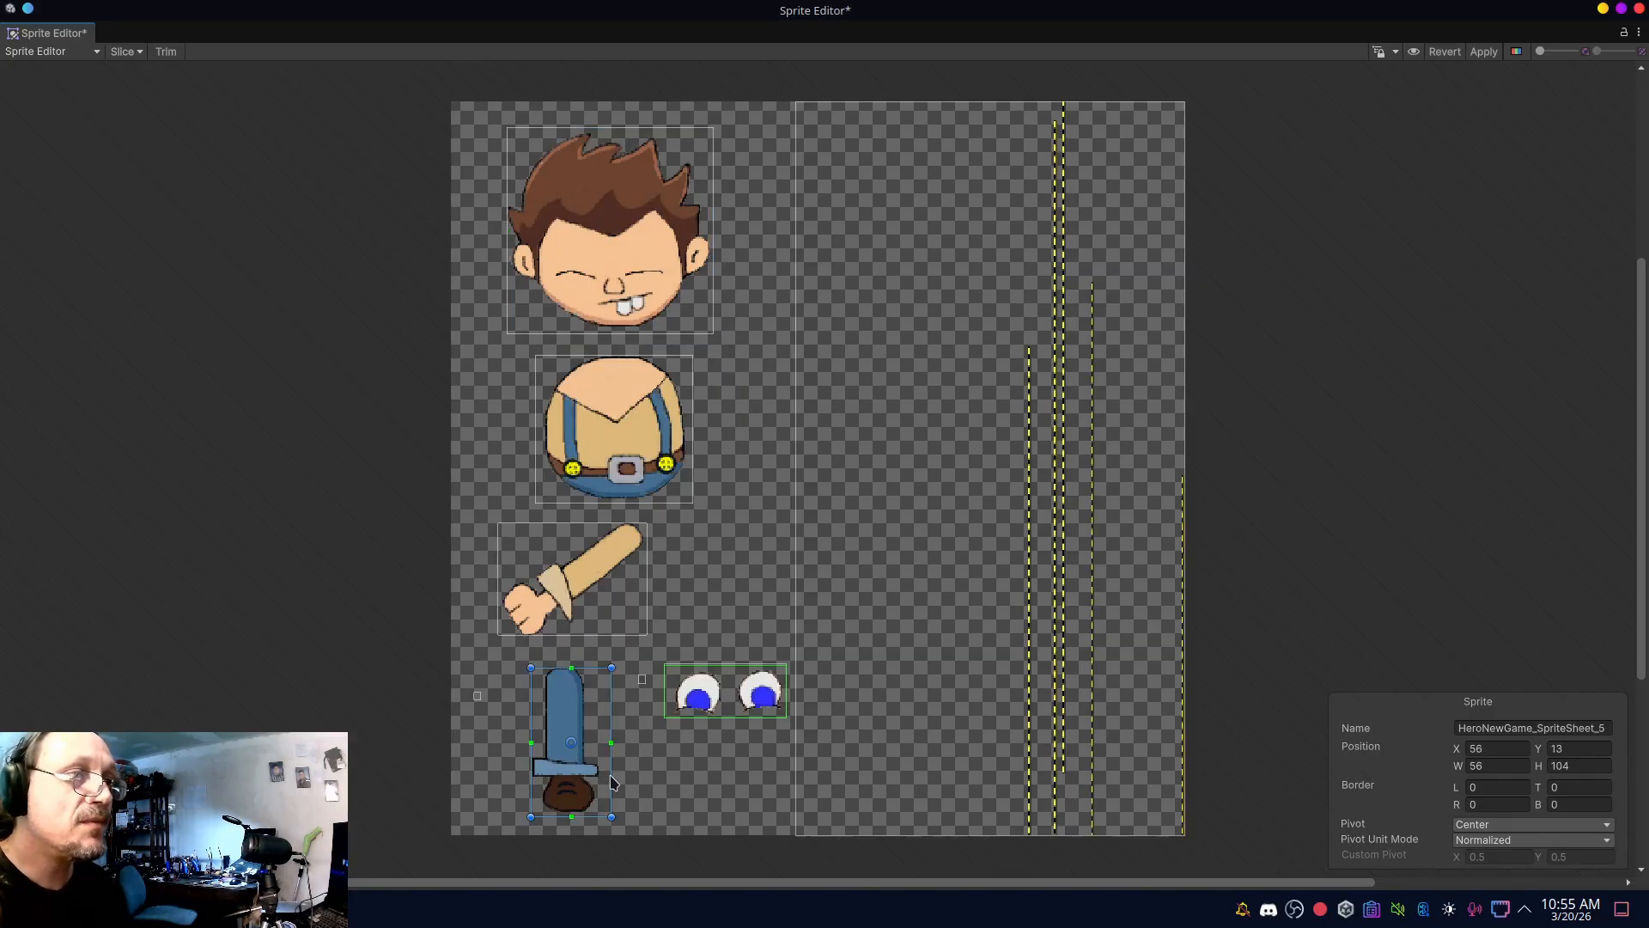
drag(610, 822, 603, 817)
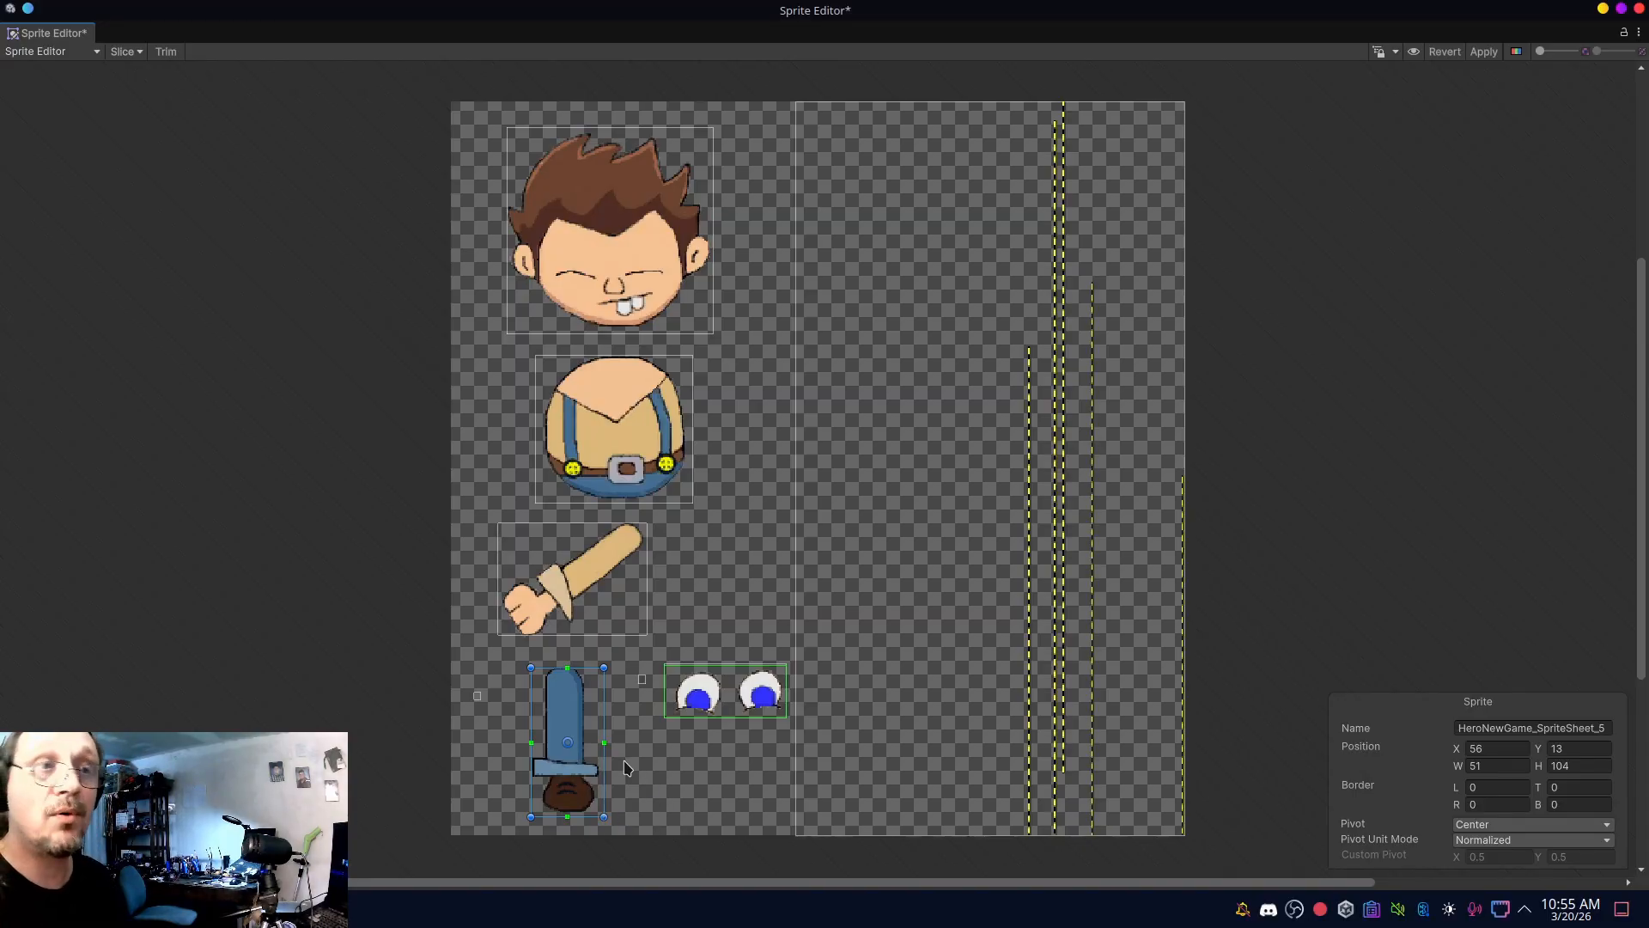
- Delete the two tiny stray sprite rectangles beside the leg and the large rectangle over the empty half of the sheet
click(478, 696)
key(Delete)
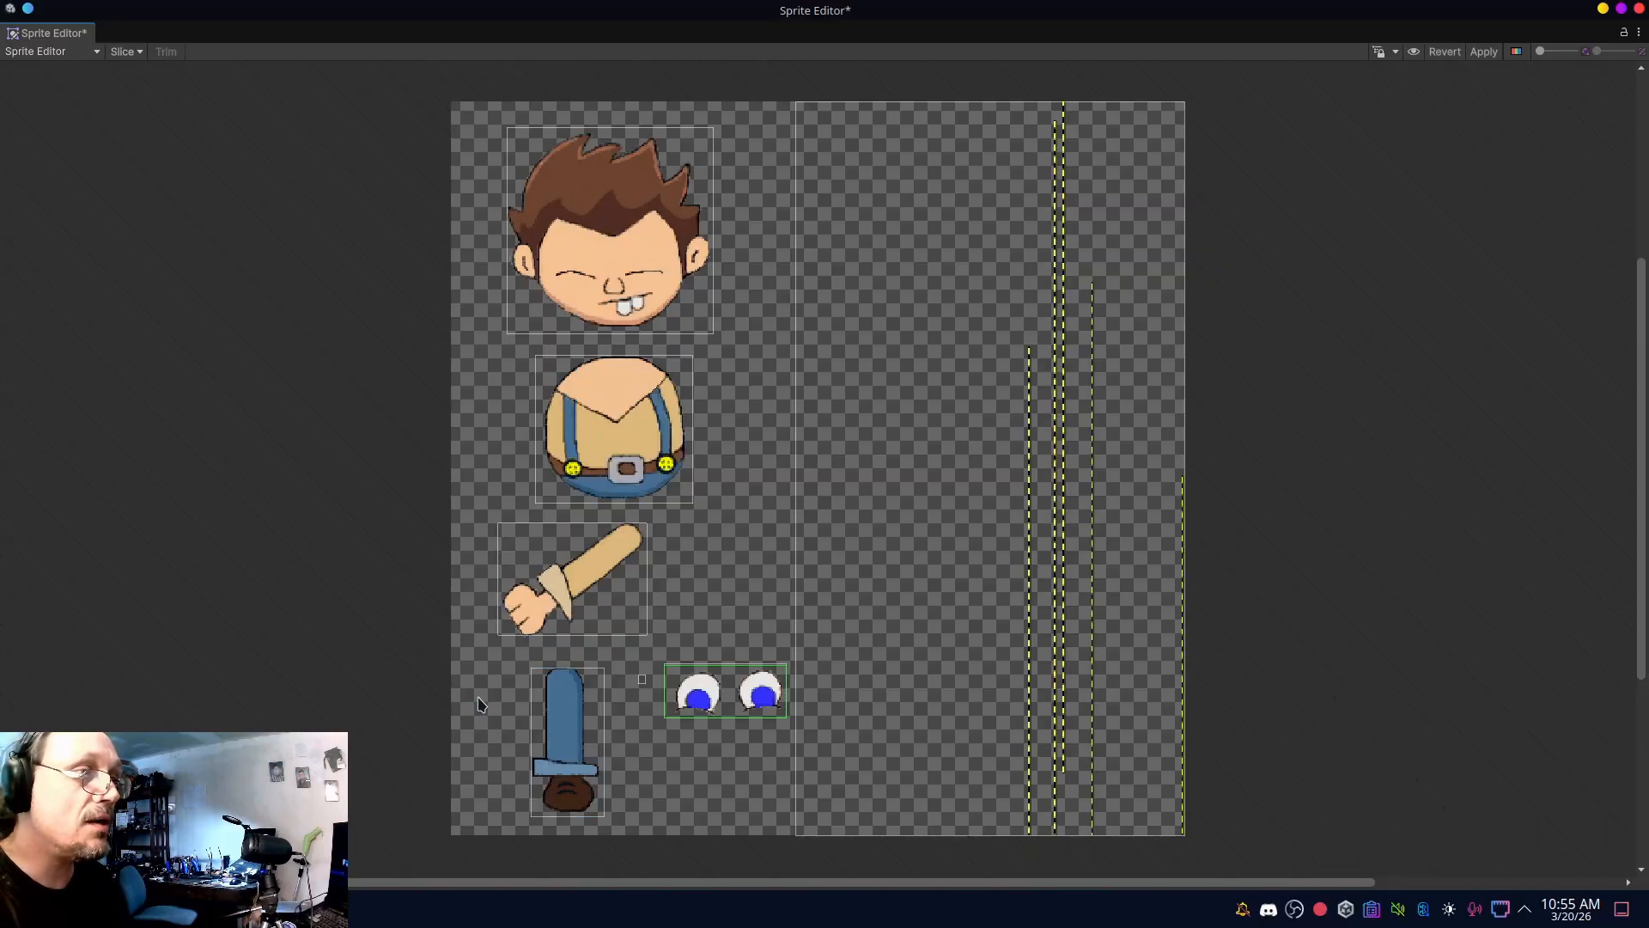
click(641, 681)
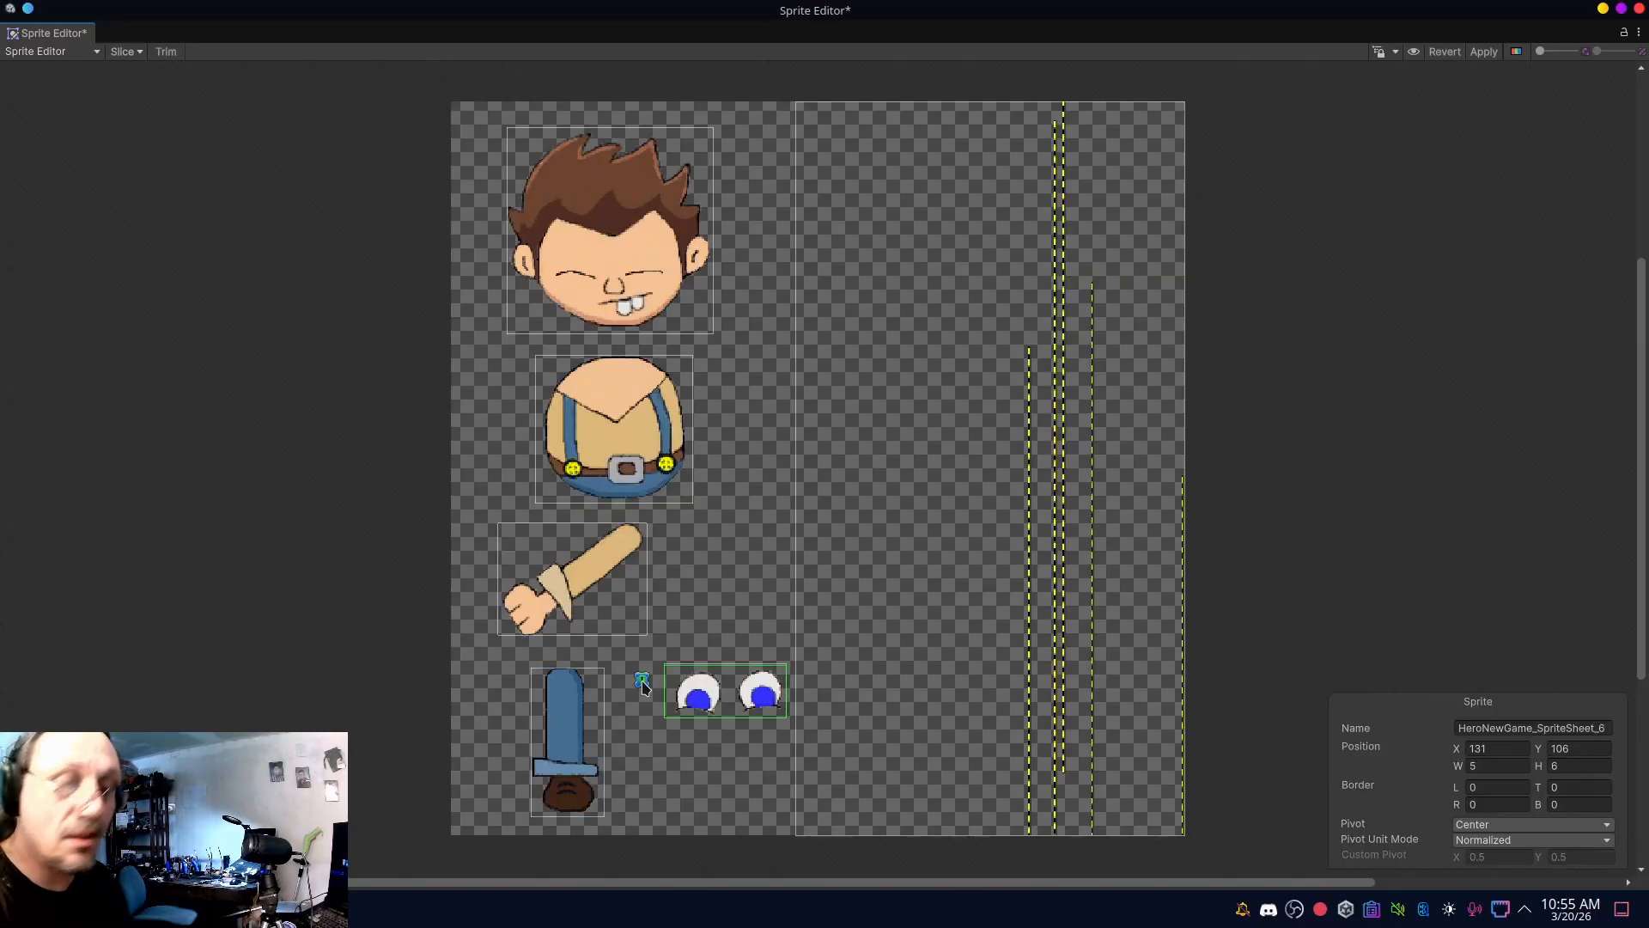
key(Delete)
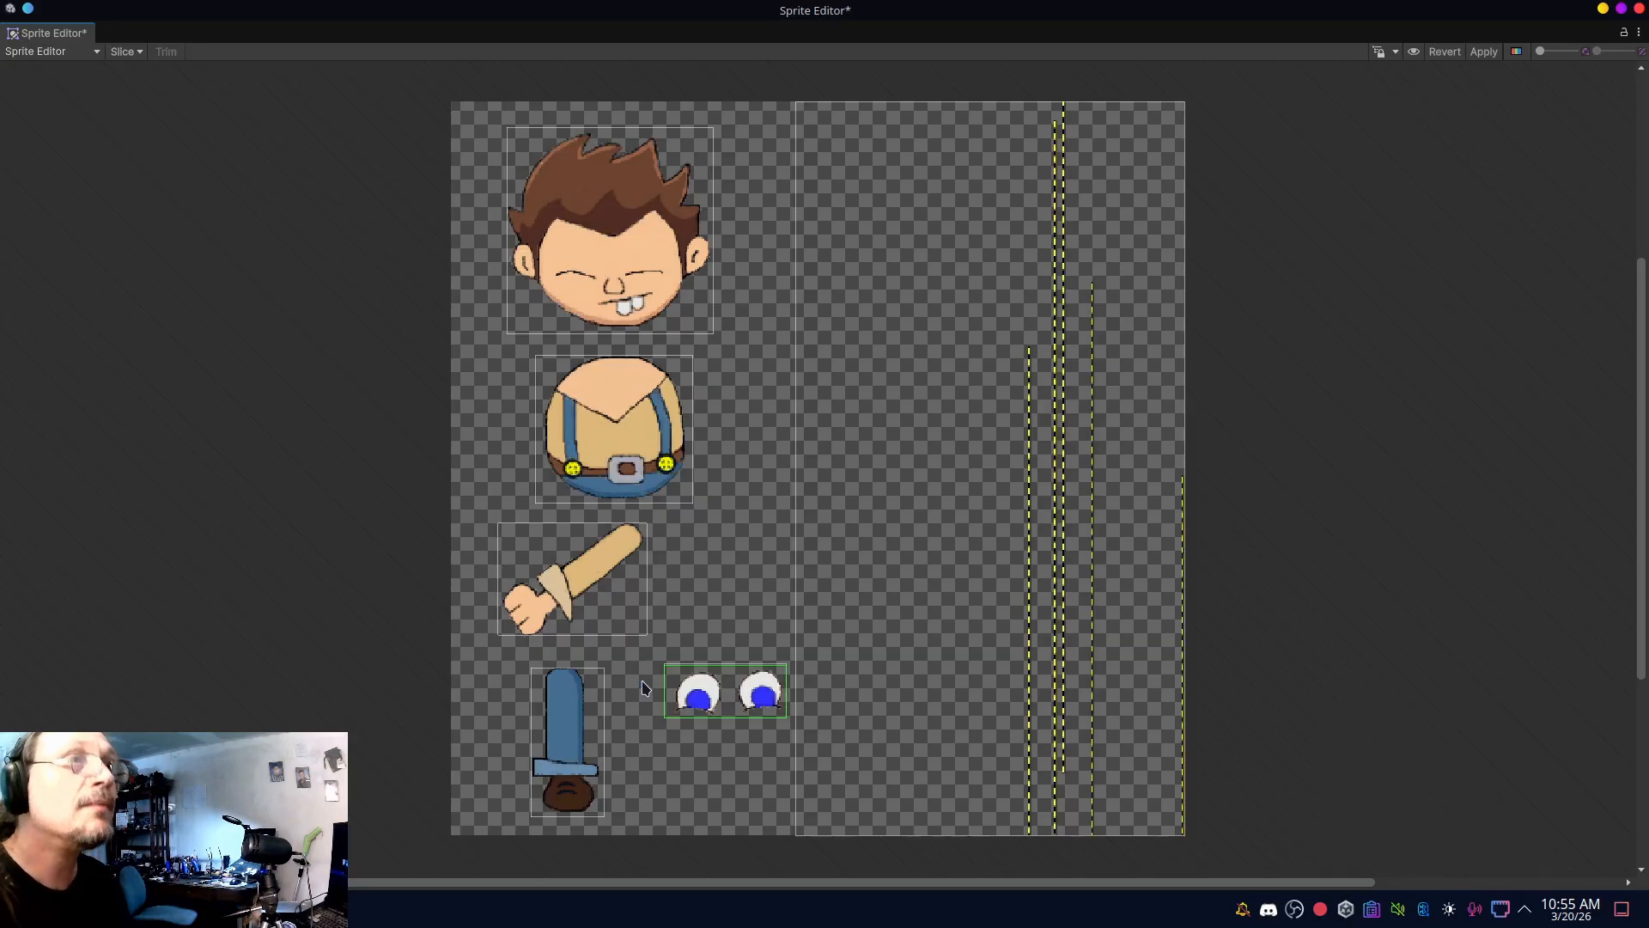
click(1014, 394)
key(Delete)
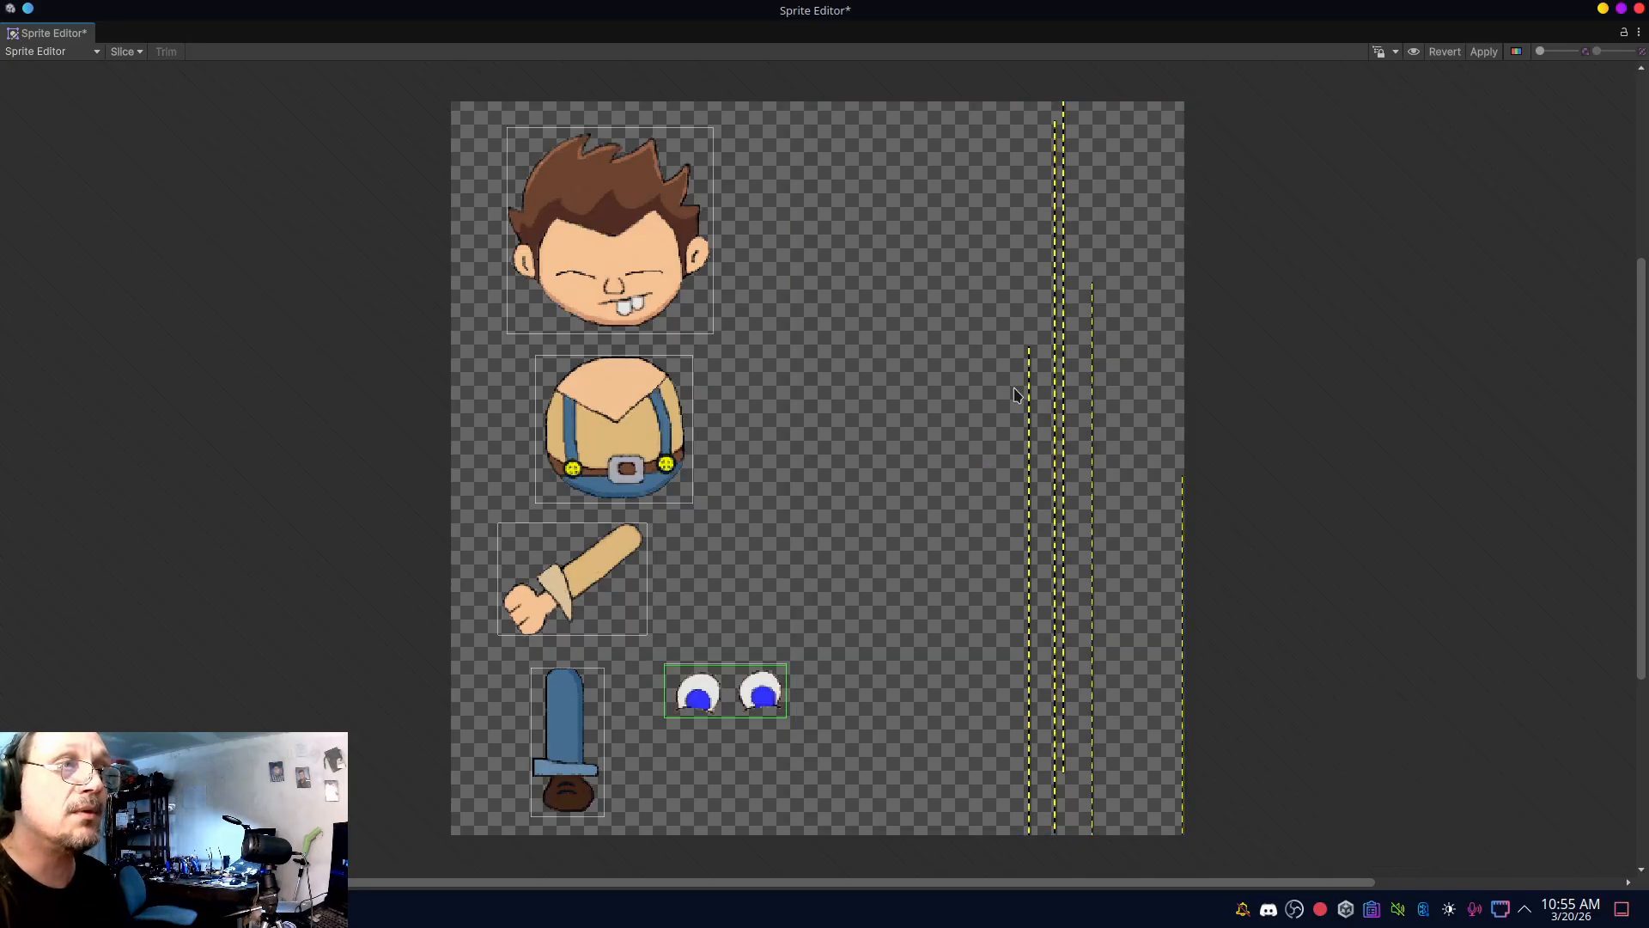
- Move the head's pivot to the chin at about (0.55, 0.05) and the torso's pivot to its base at about (0.55, 0.09)
click(611, 255)
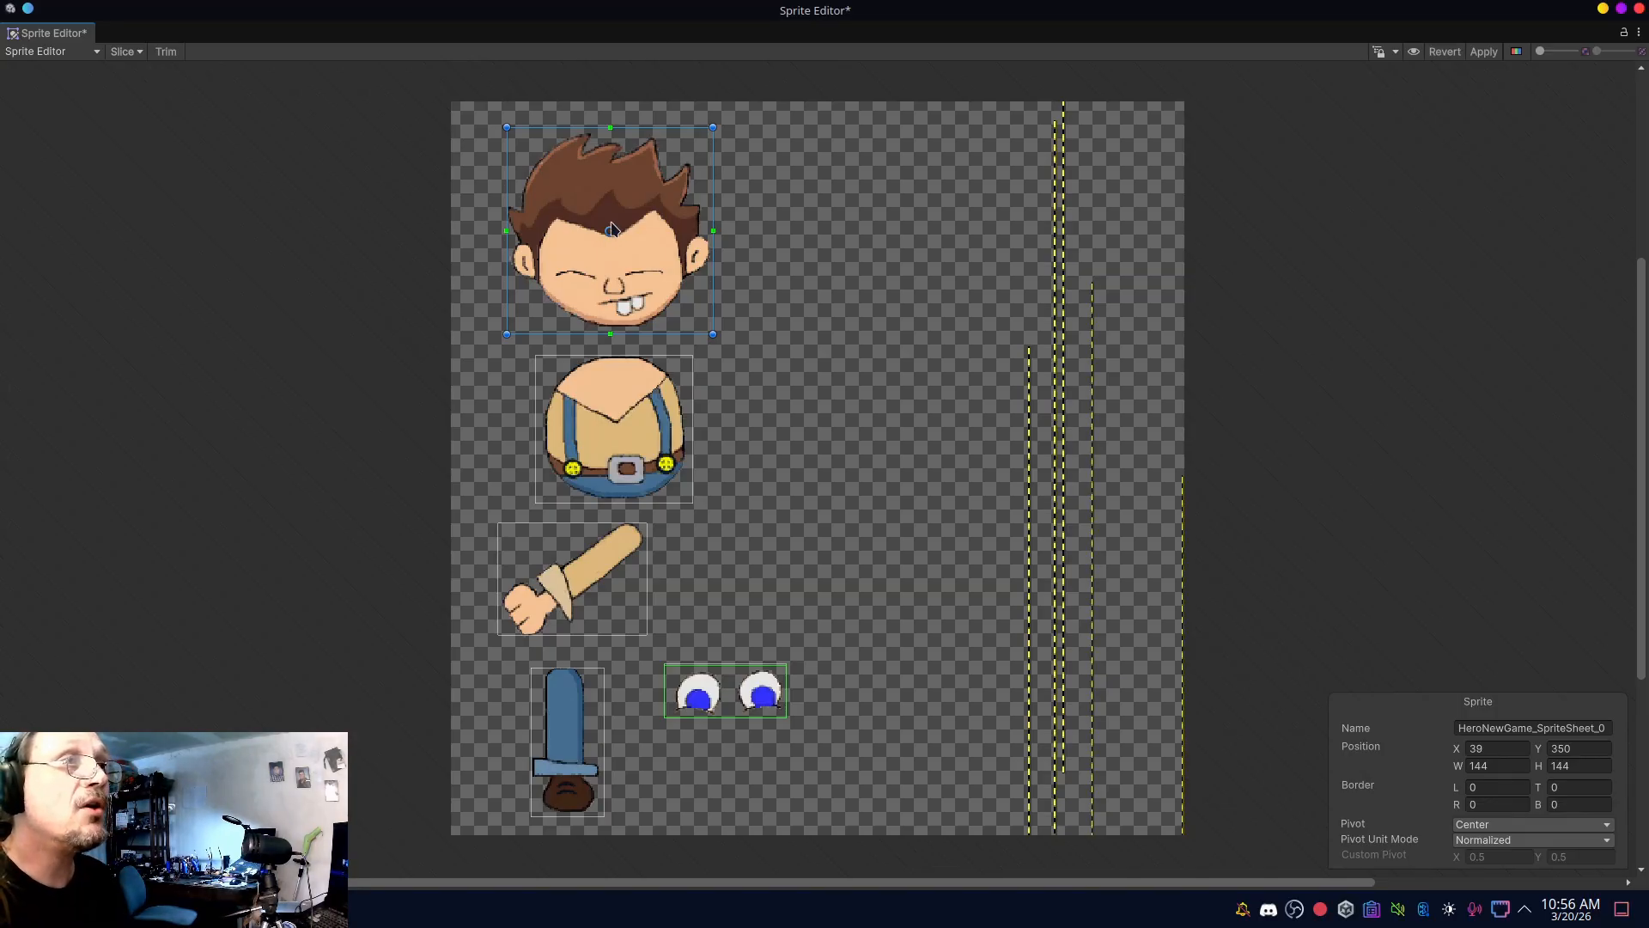
drag(607, 240, 623, 332)
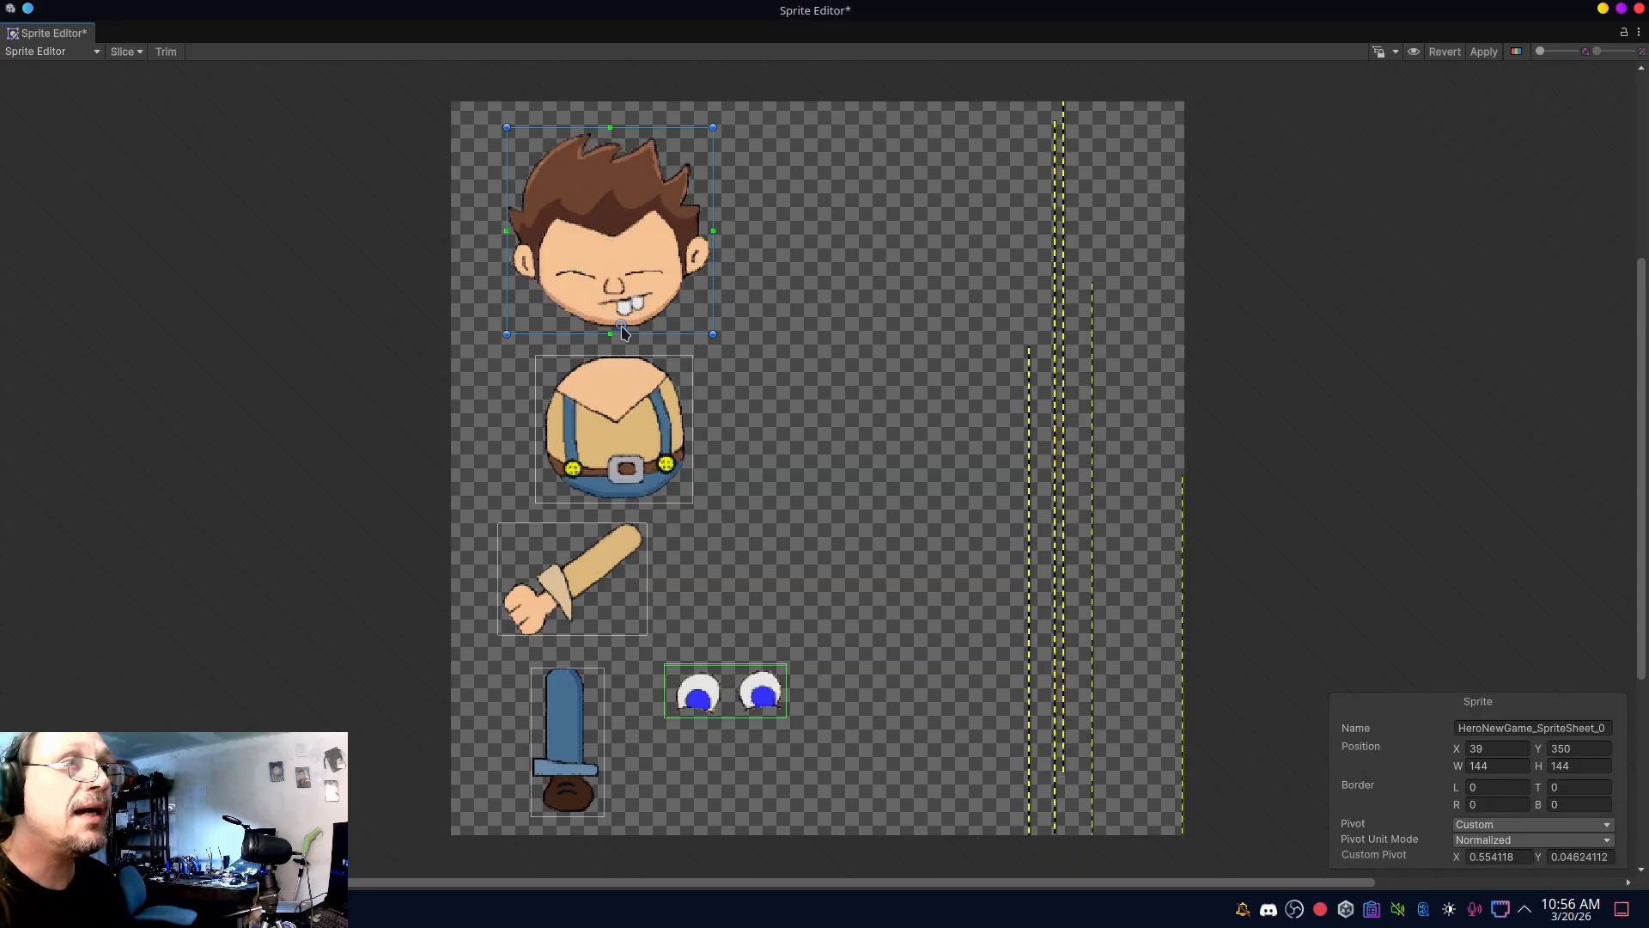
click(613, 441)
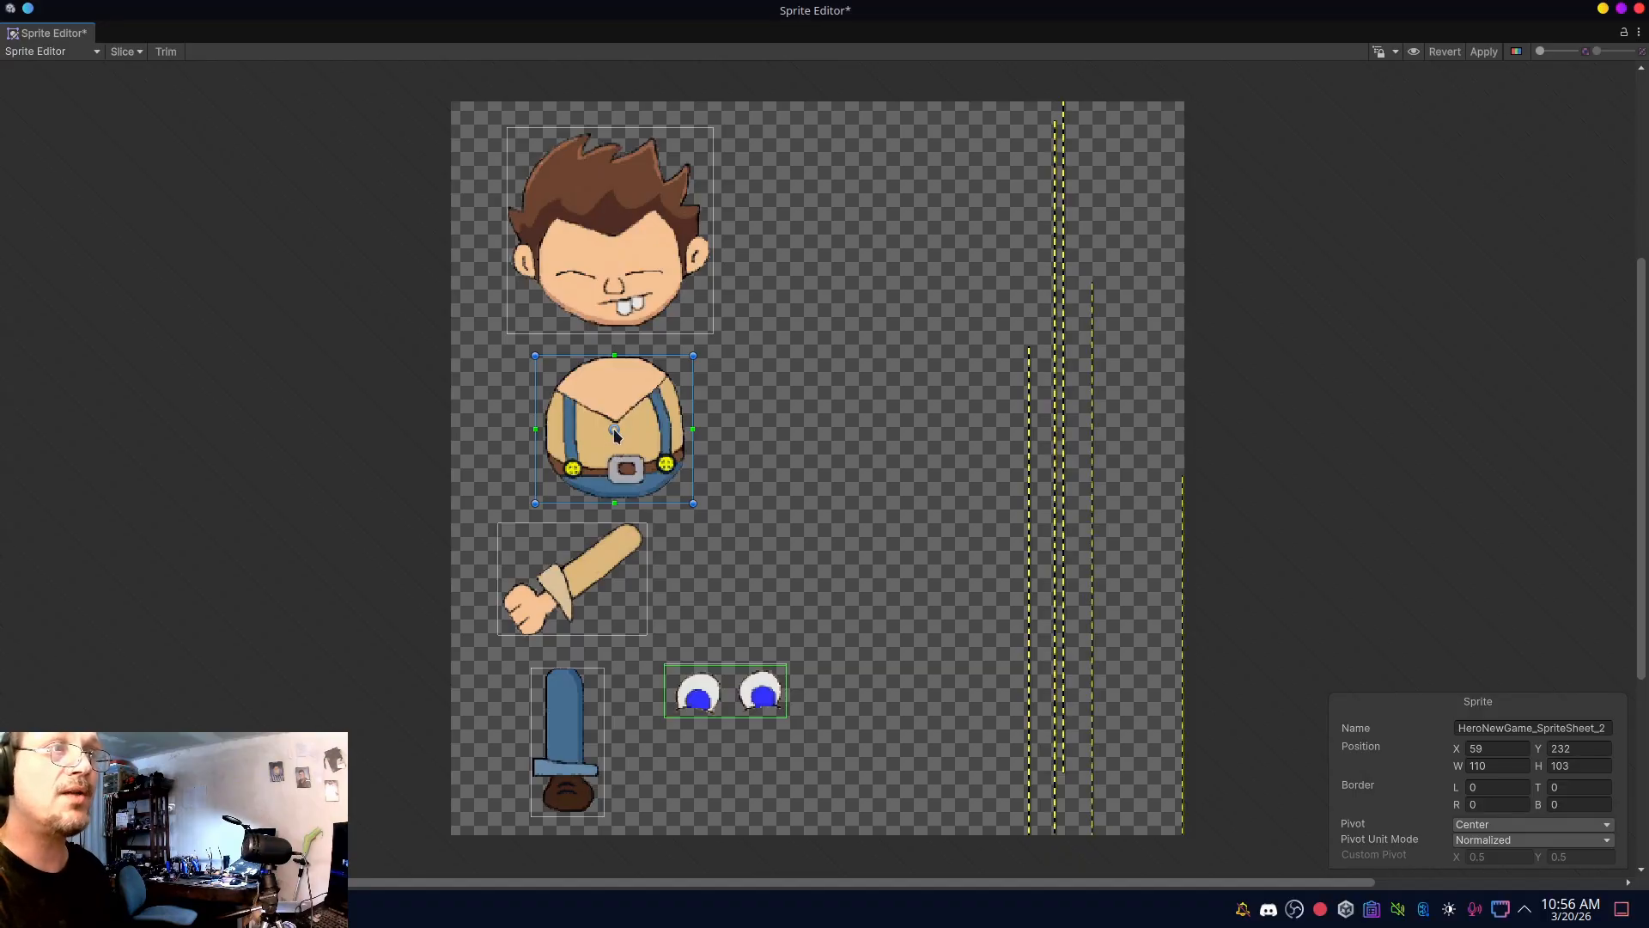
drag(615, 434, 622, 494)
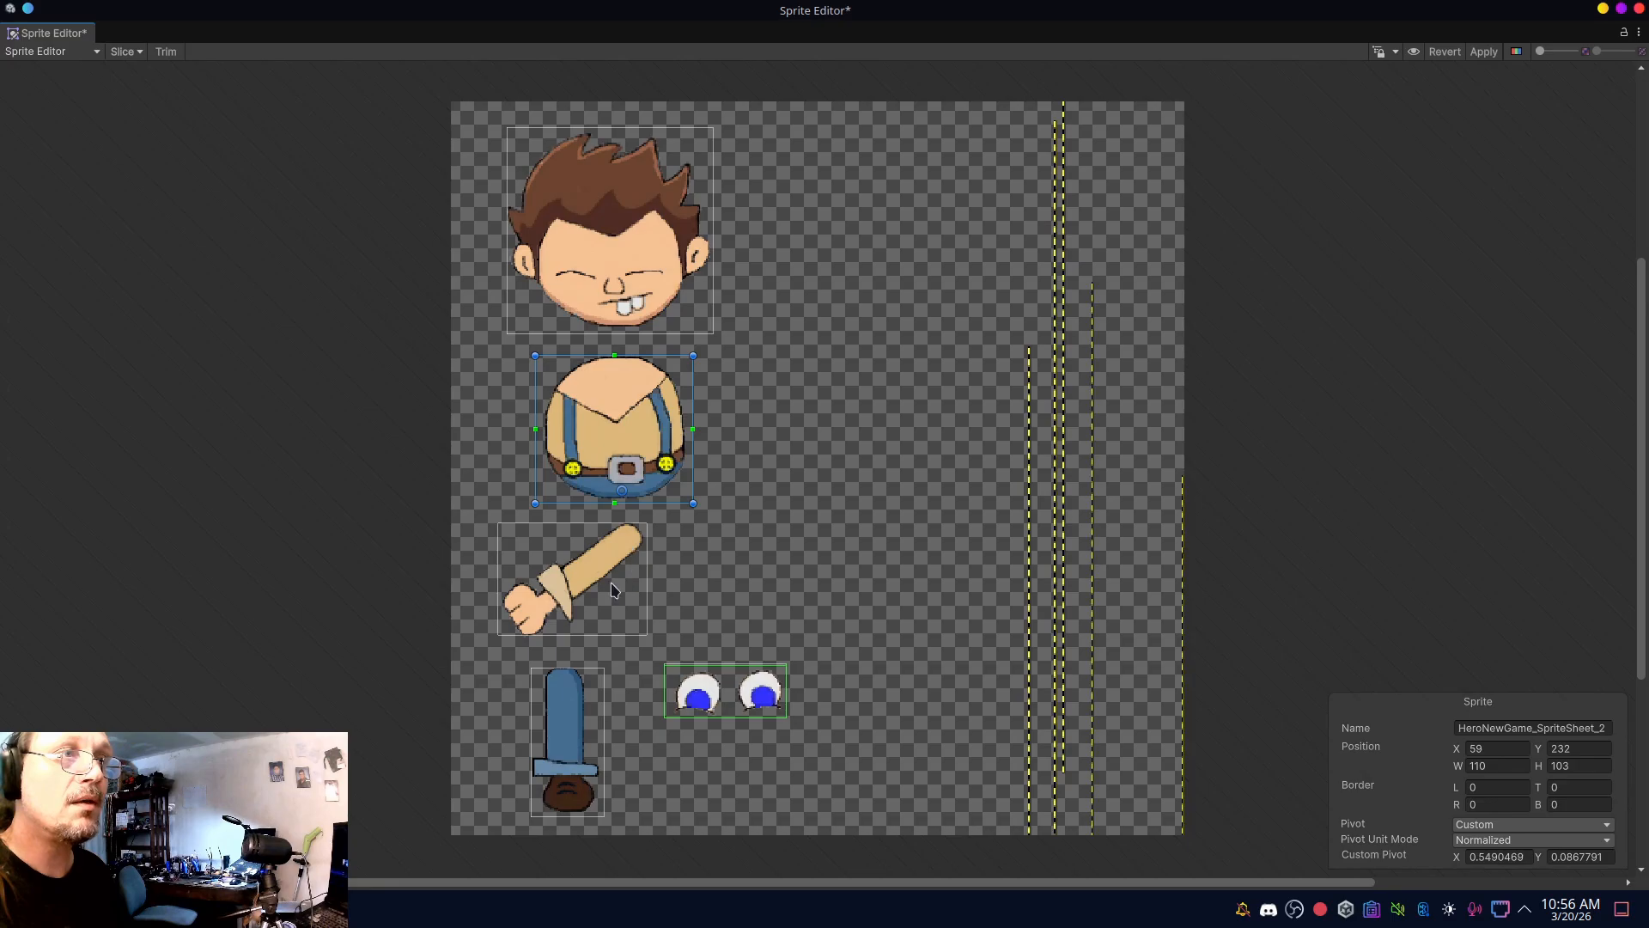
- Set custom pivots at the arm's shoulder, about (0.89, 0.88), the leg's upper end, about (0.48, 0.94), and between the eyes, about (0.53, 0.44)
click(560, 591)
drag(573, 580, 632, 539)
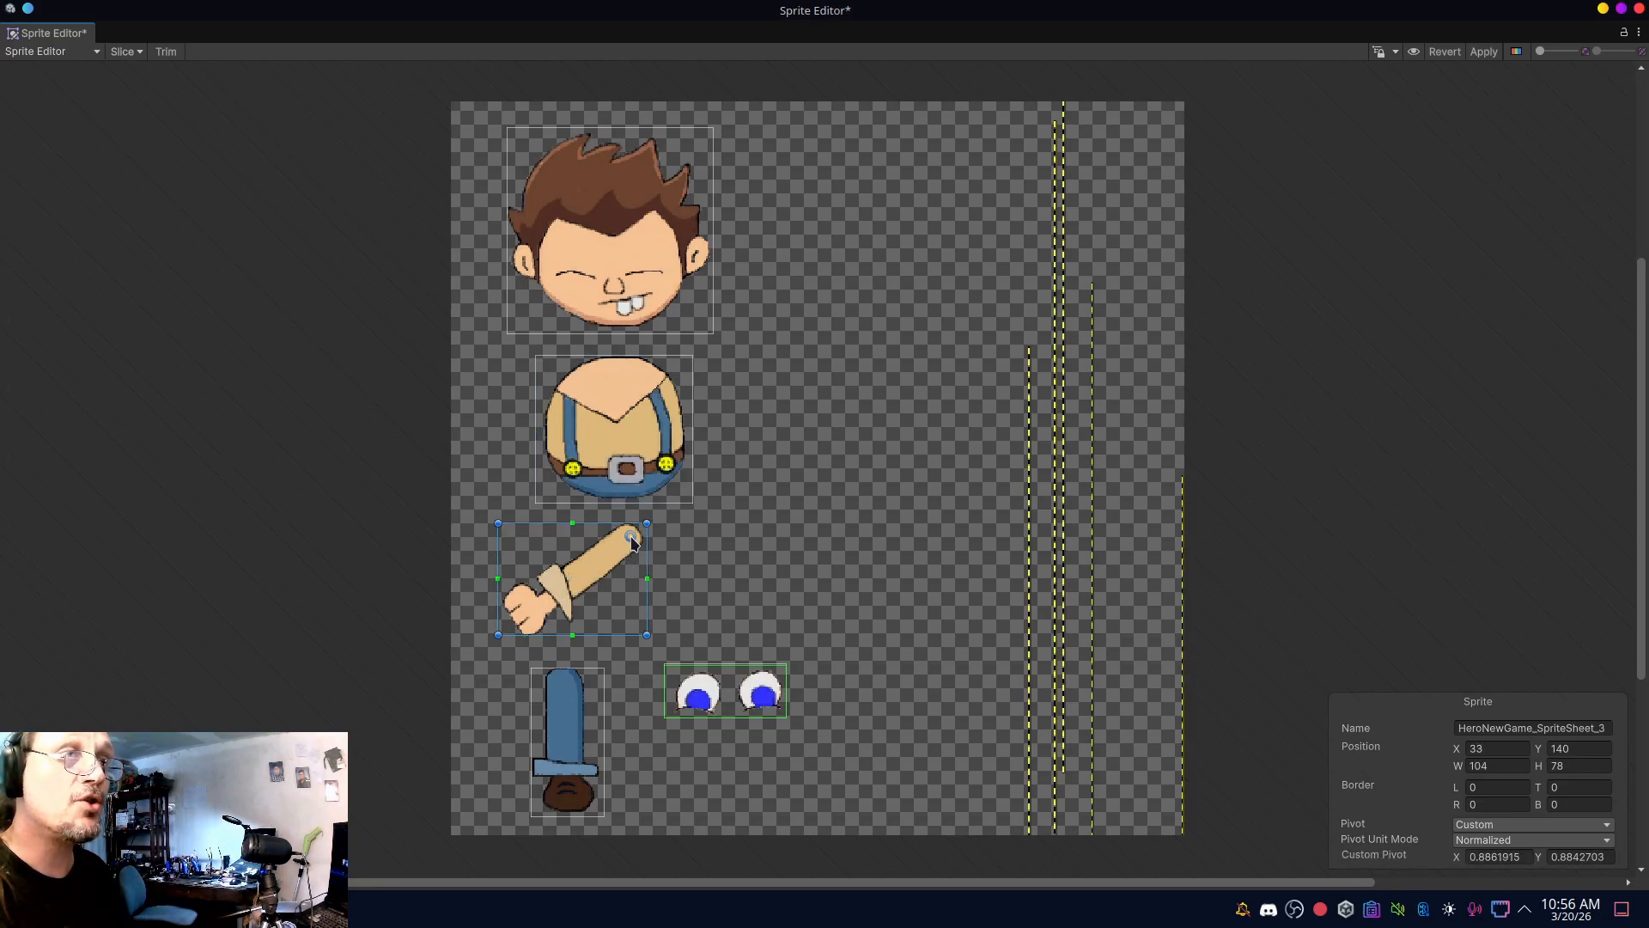
click(564, 729)
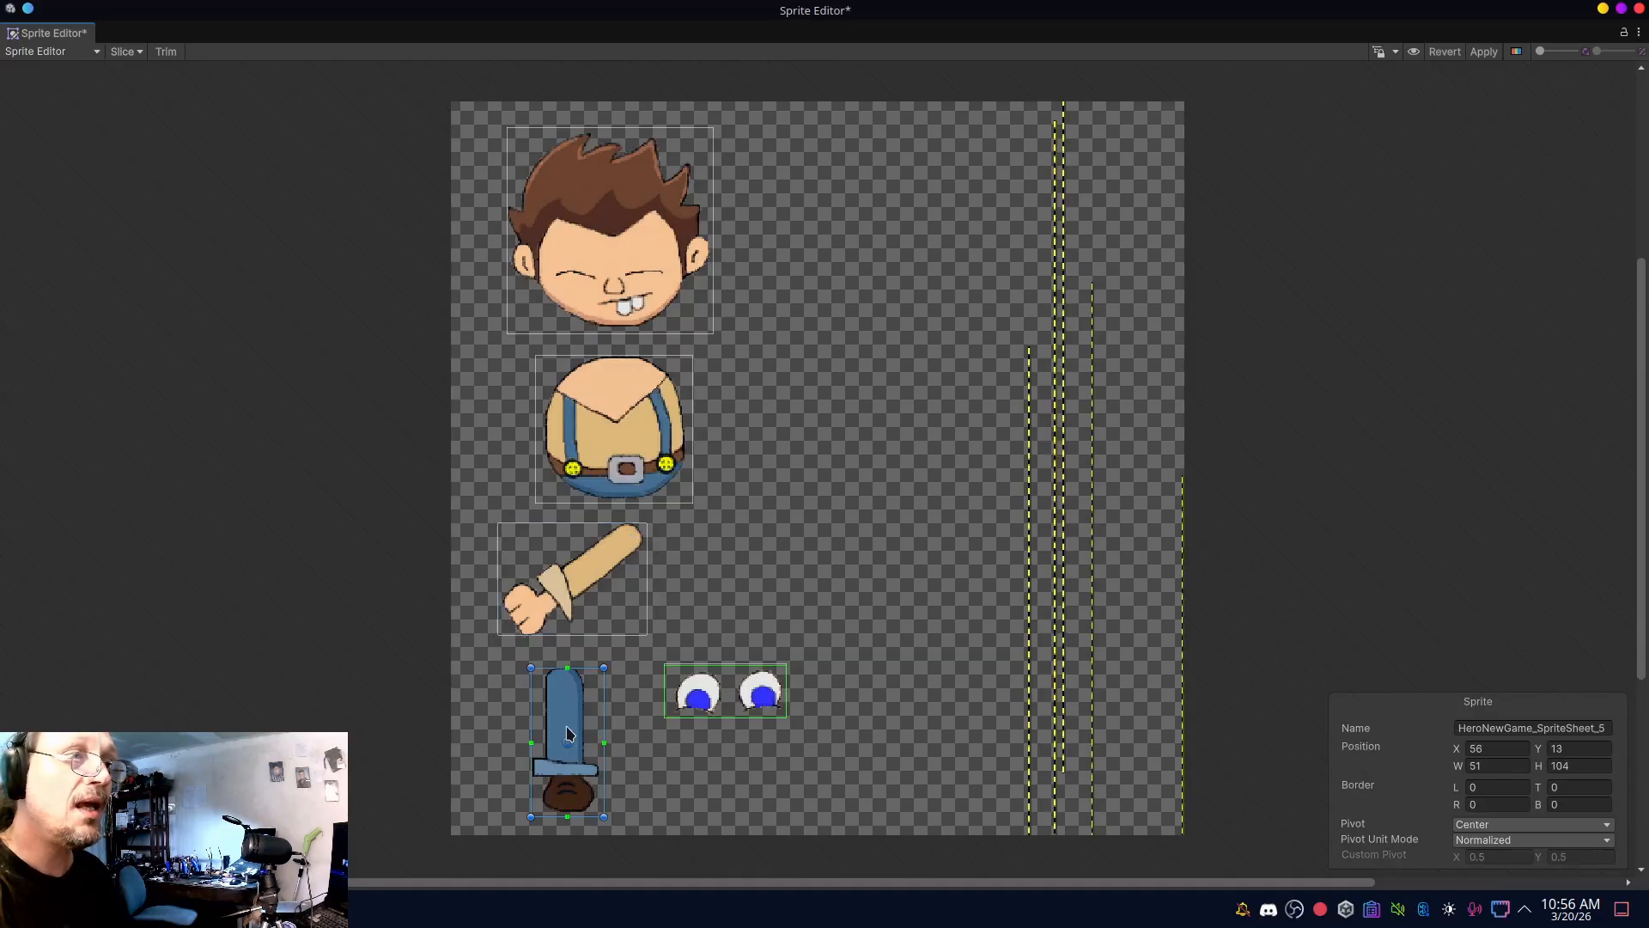
drag(566, 743, 566, 683)
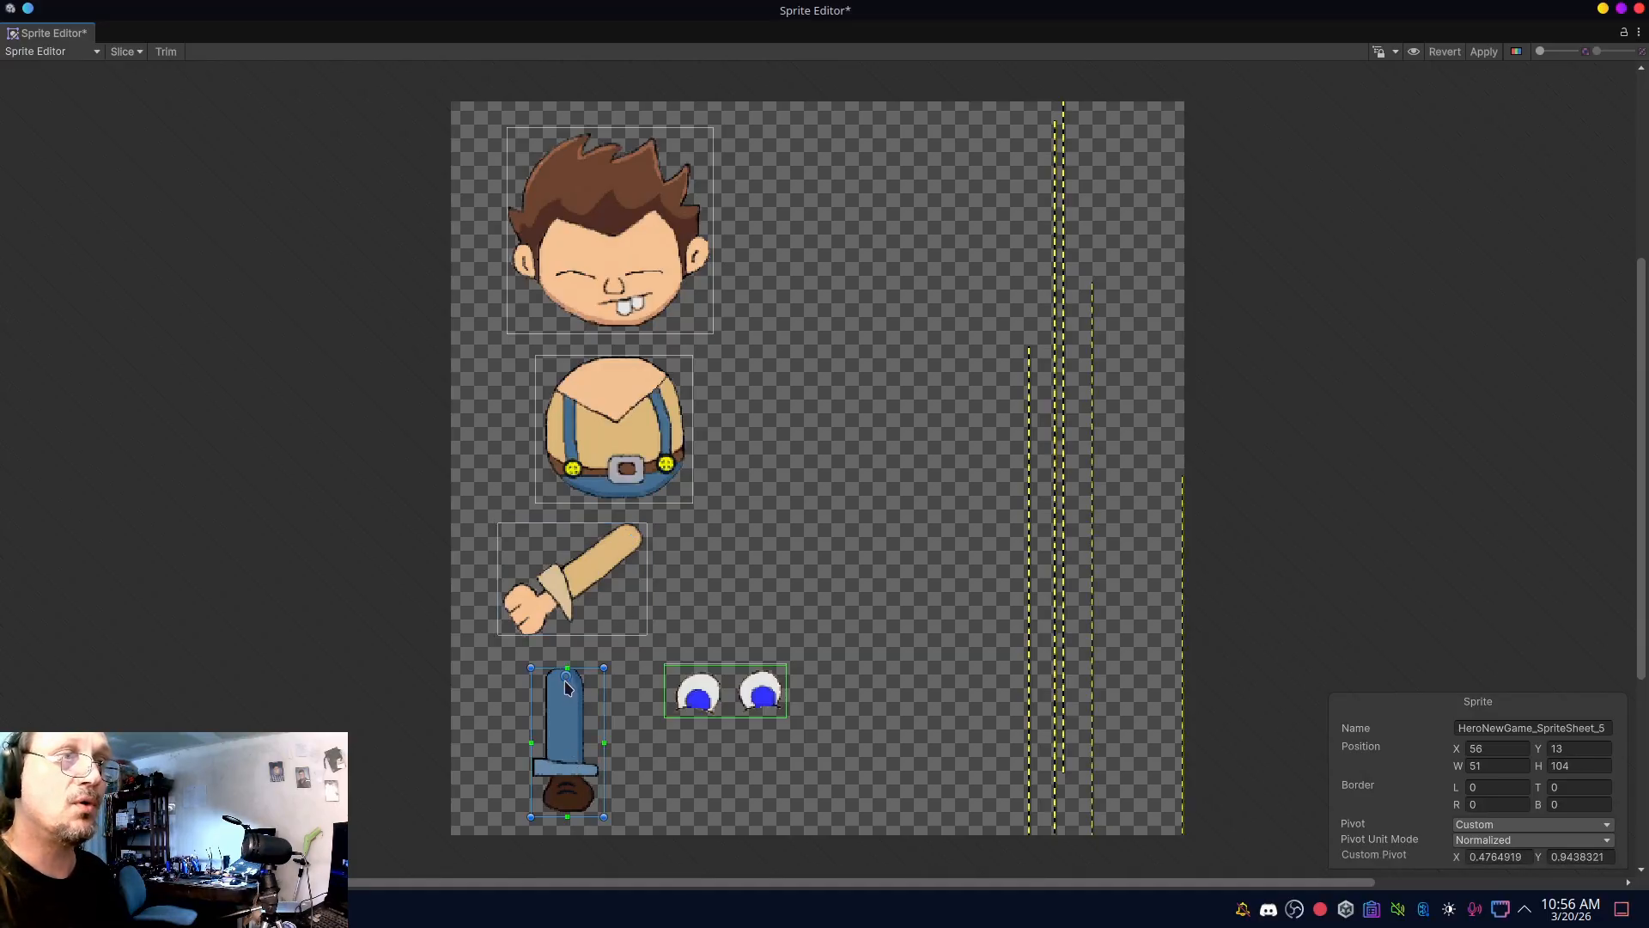
click(709, 701)
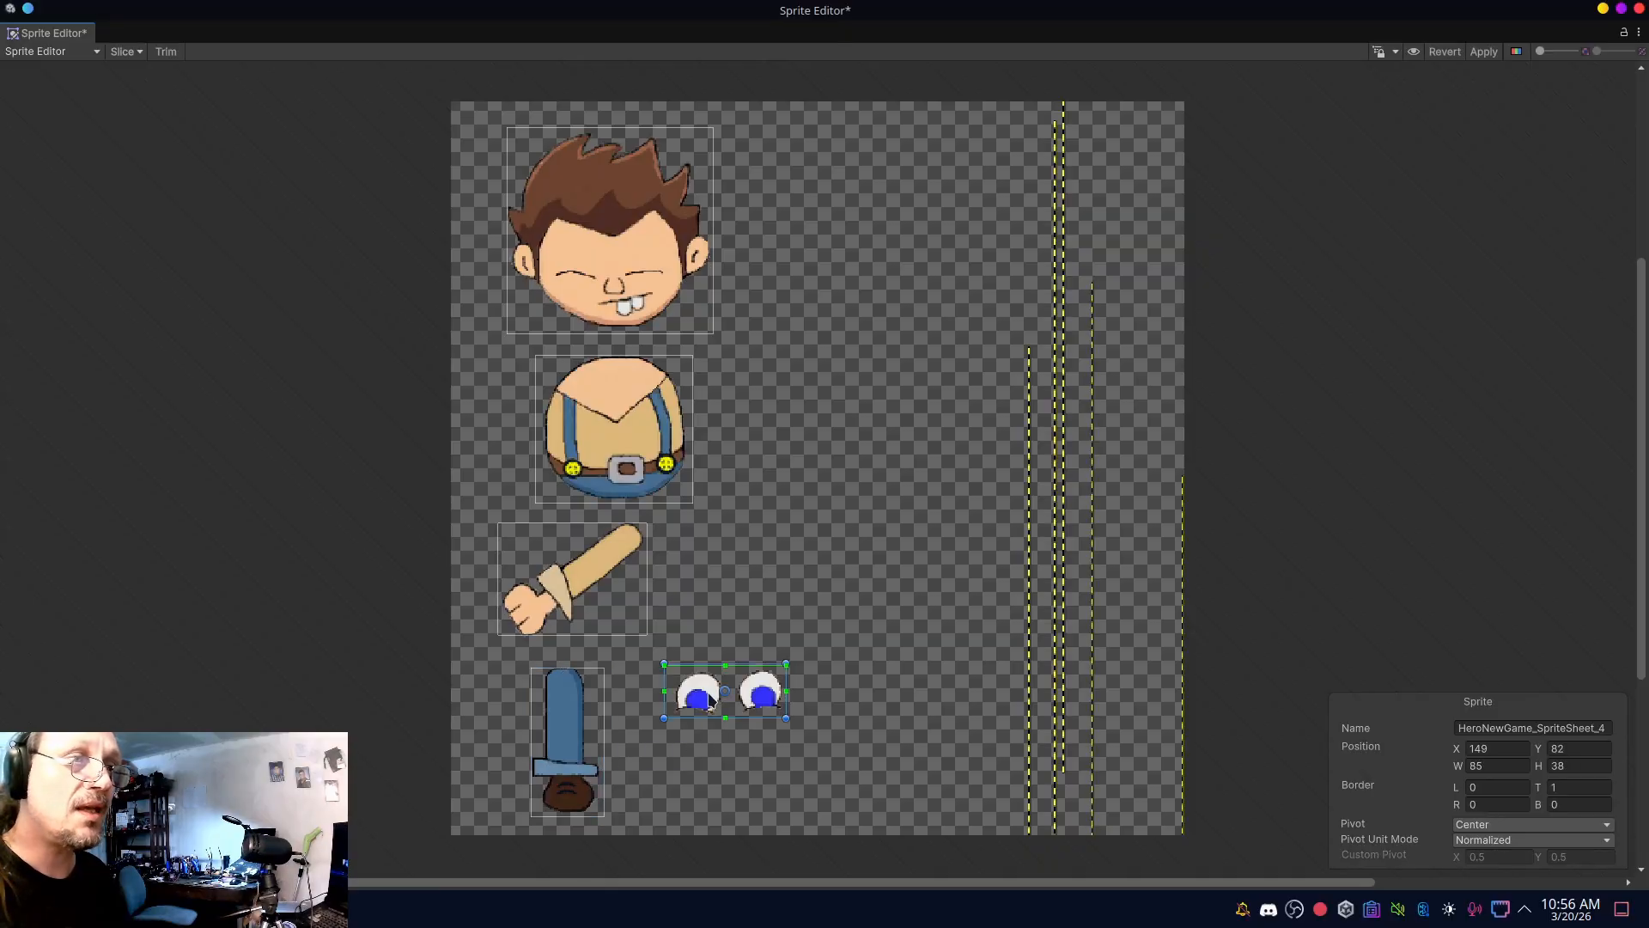
drag(726, 698, 730, 700)
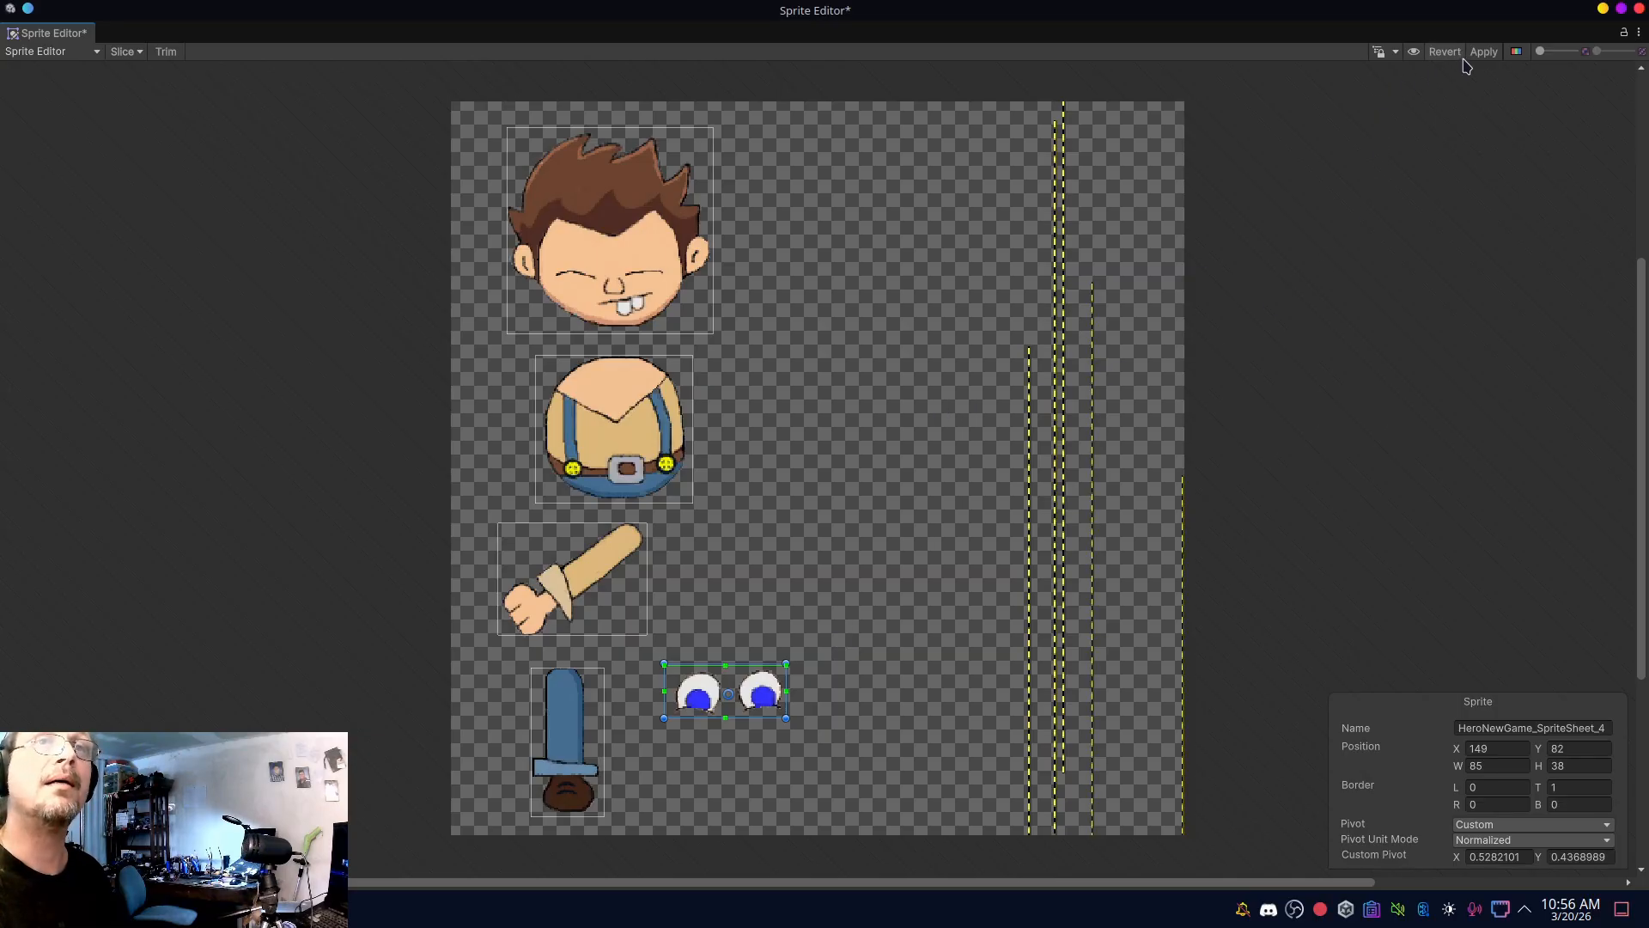
- Apply the slicing changes, close the Sprite Editor and expand the HeroNewGame_SpriteSheet asset into its individual sprites
click(1485, 52)
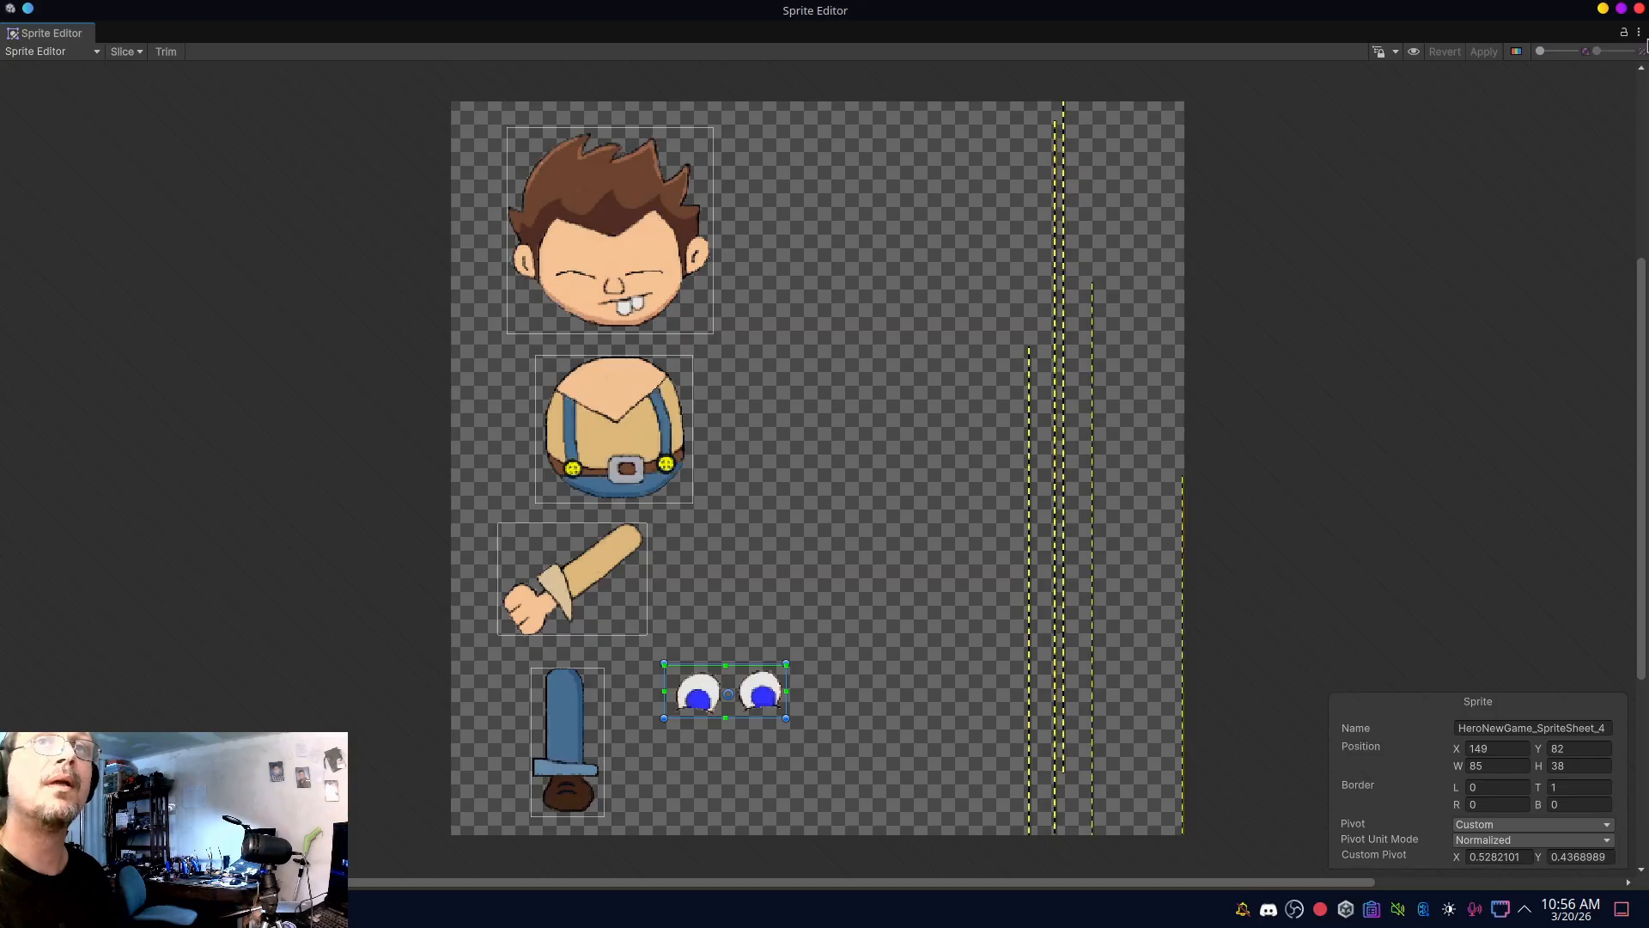
click(1639, 32)
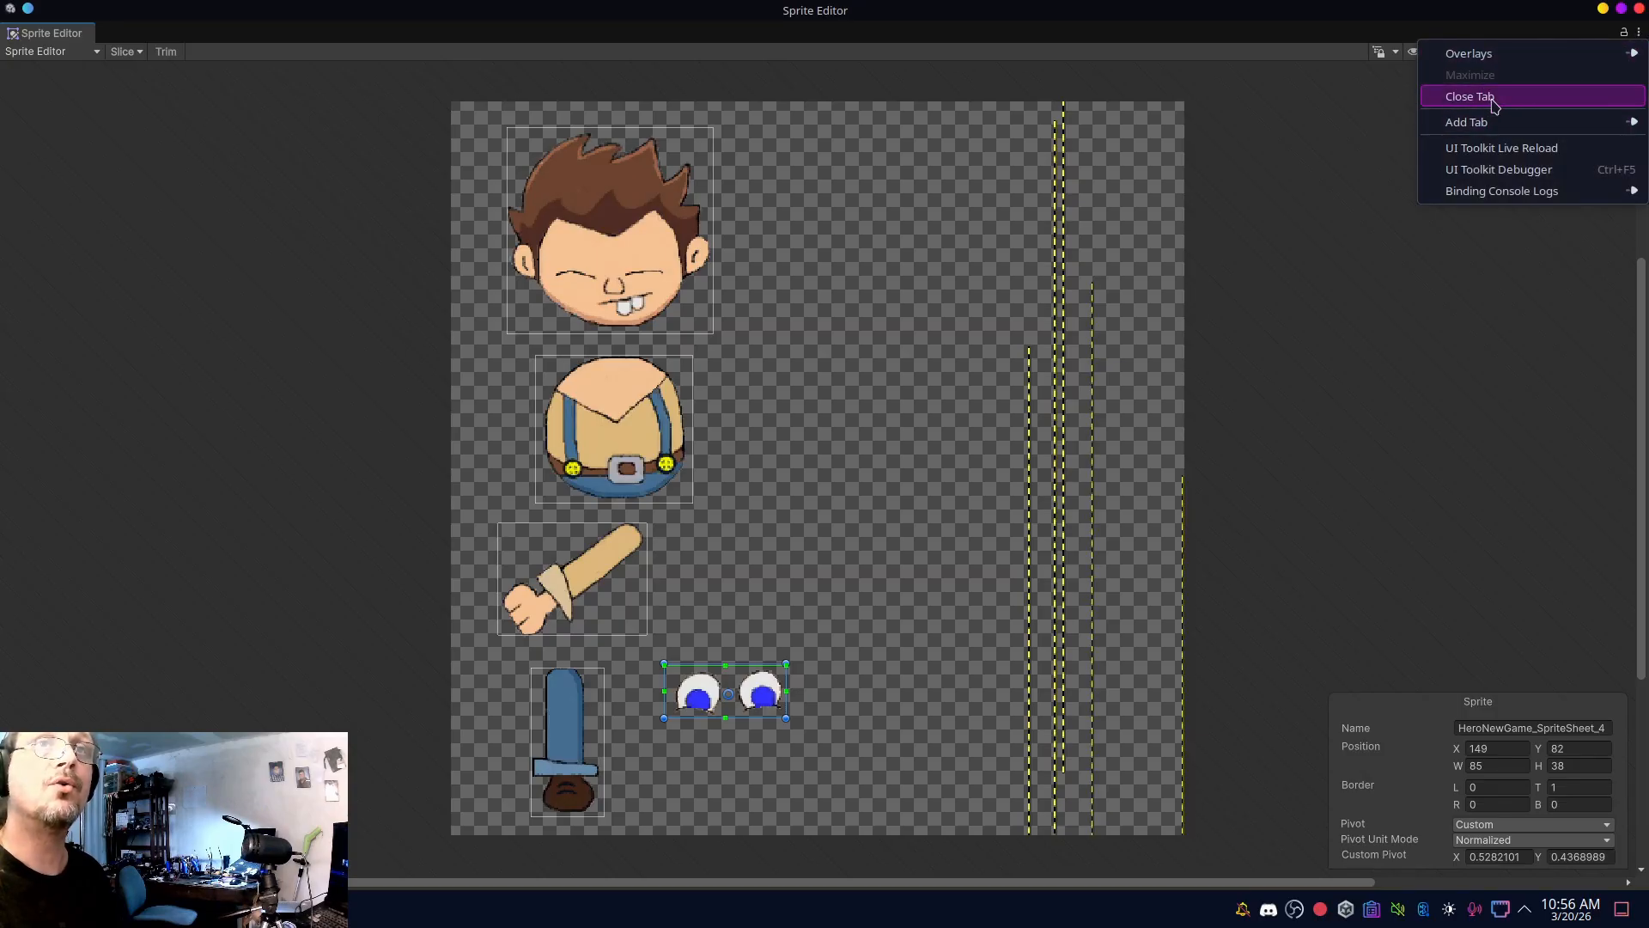
click(1481, 97)
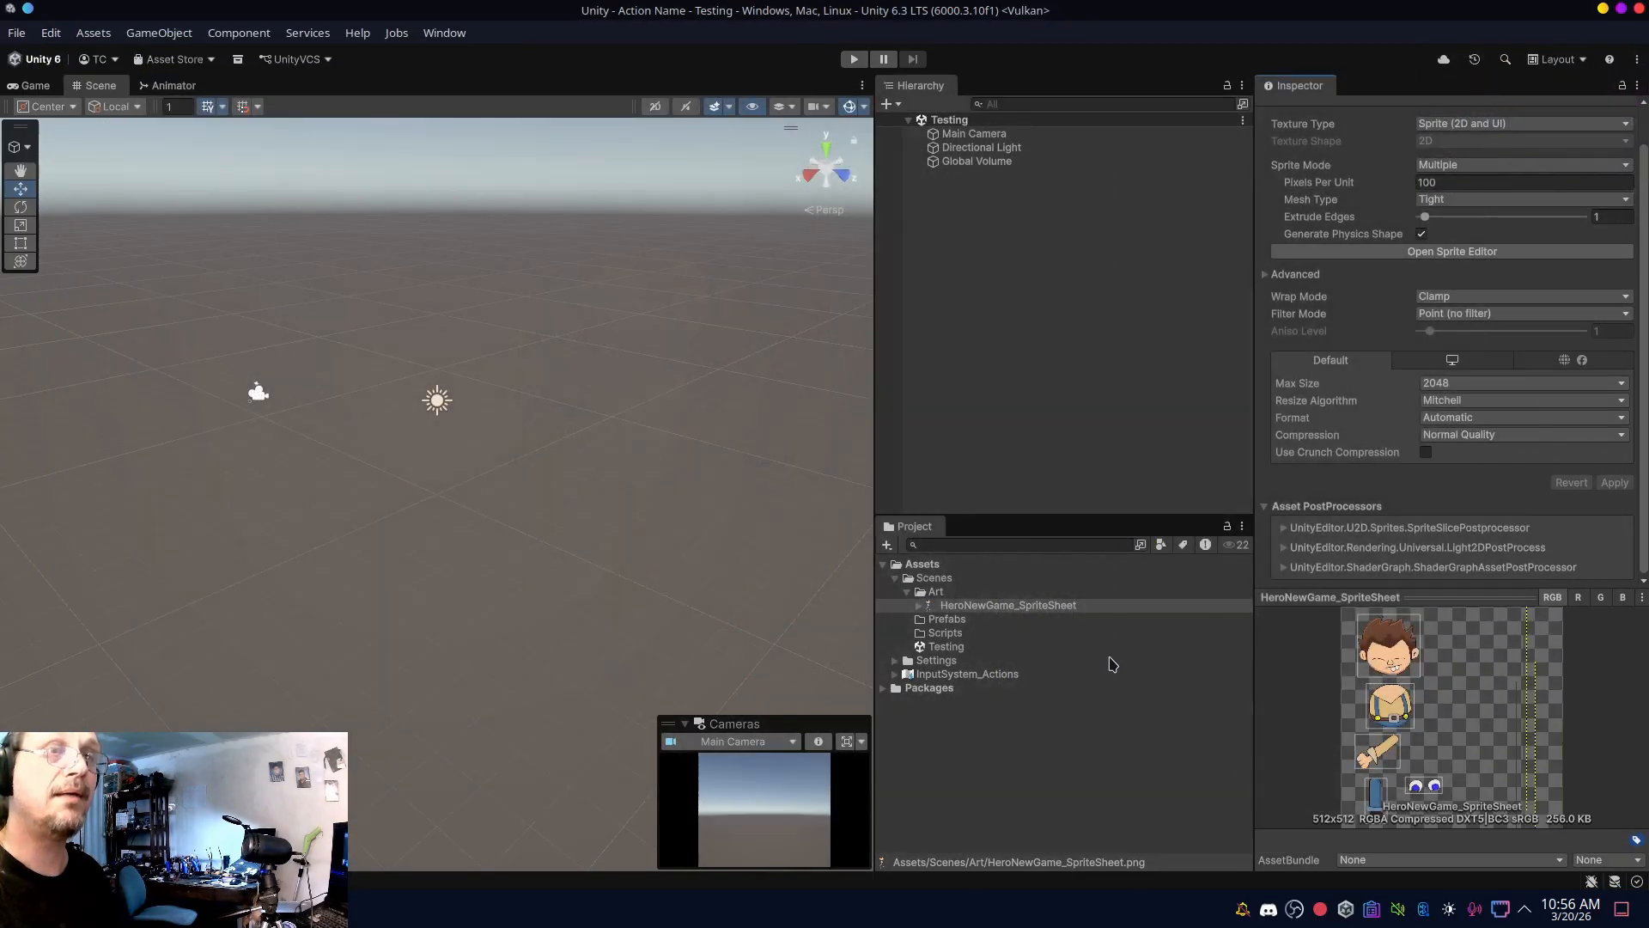
click(919, 606)
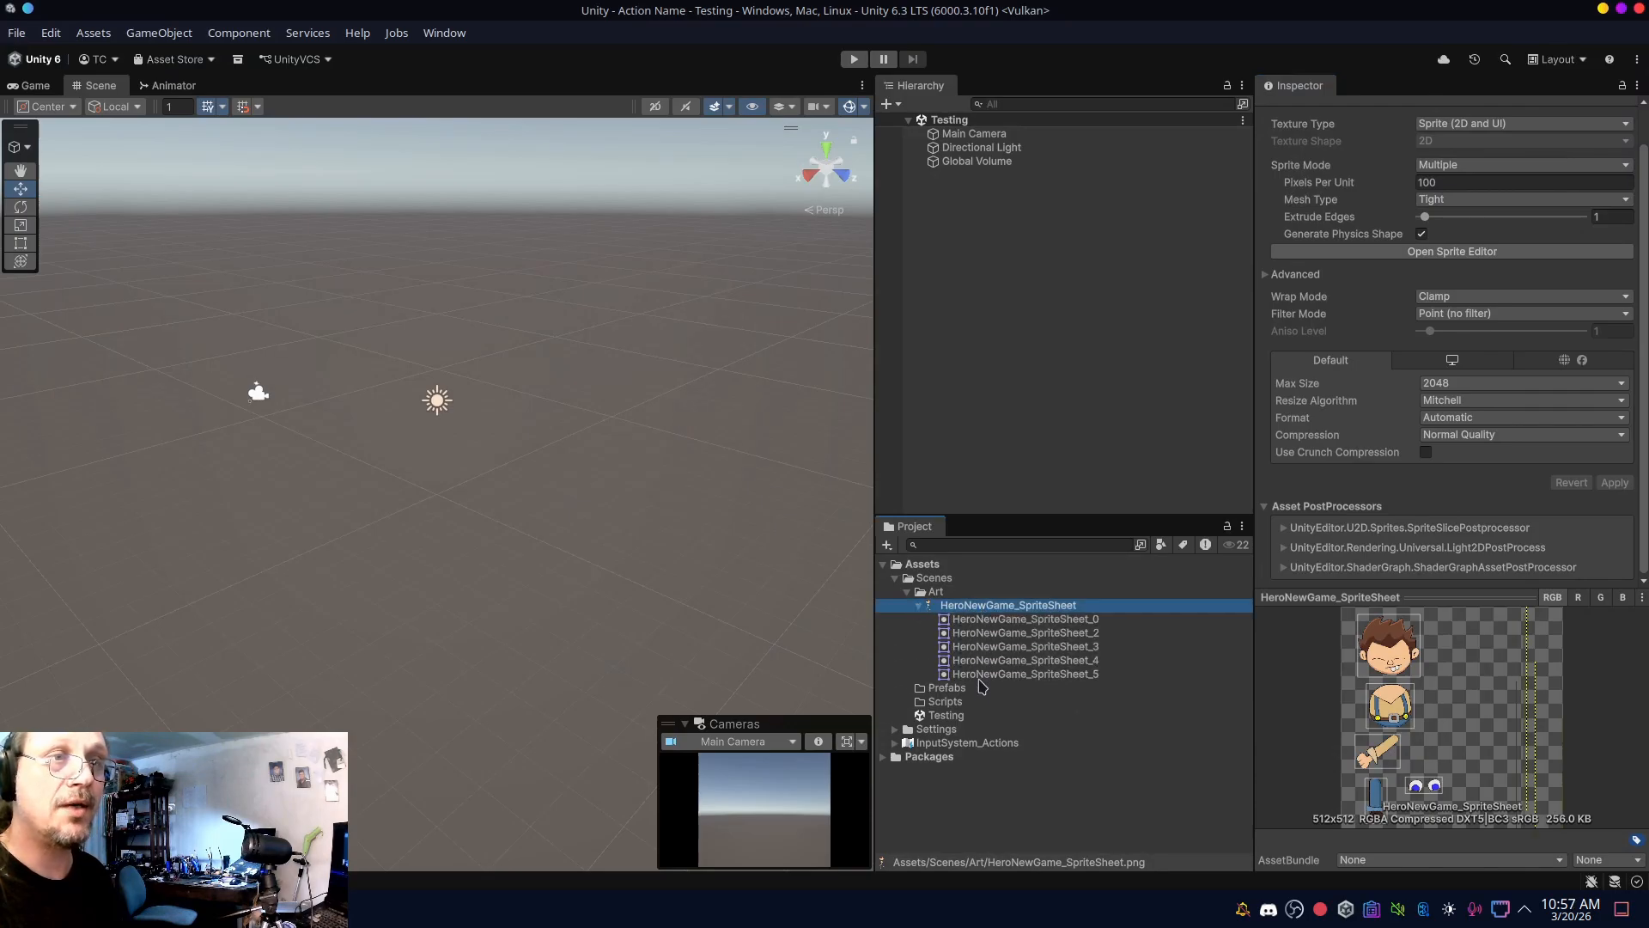
drag(965, 609, 958, 378)
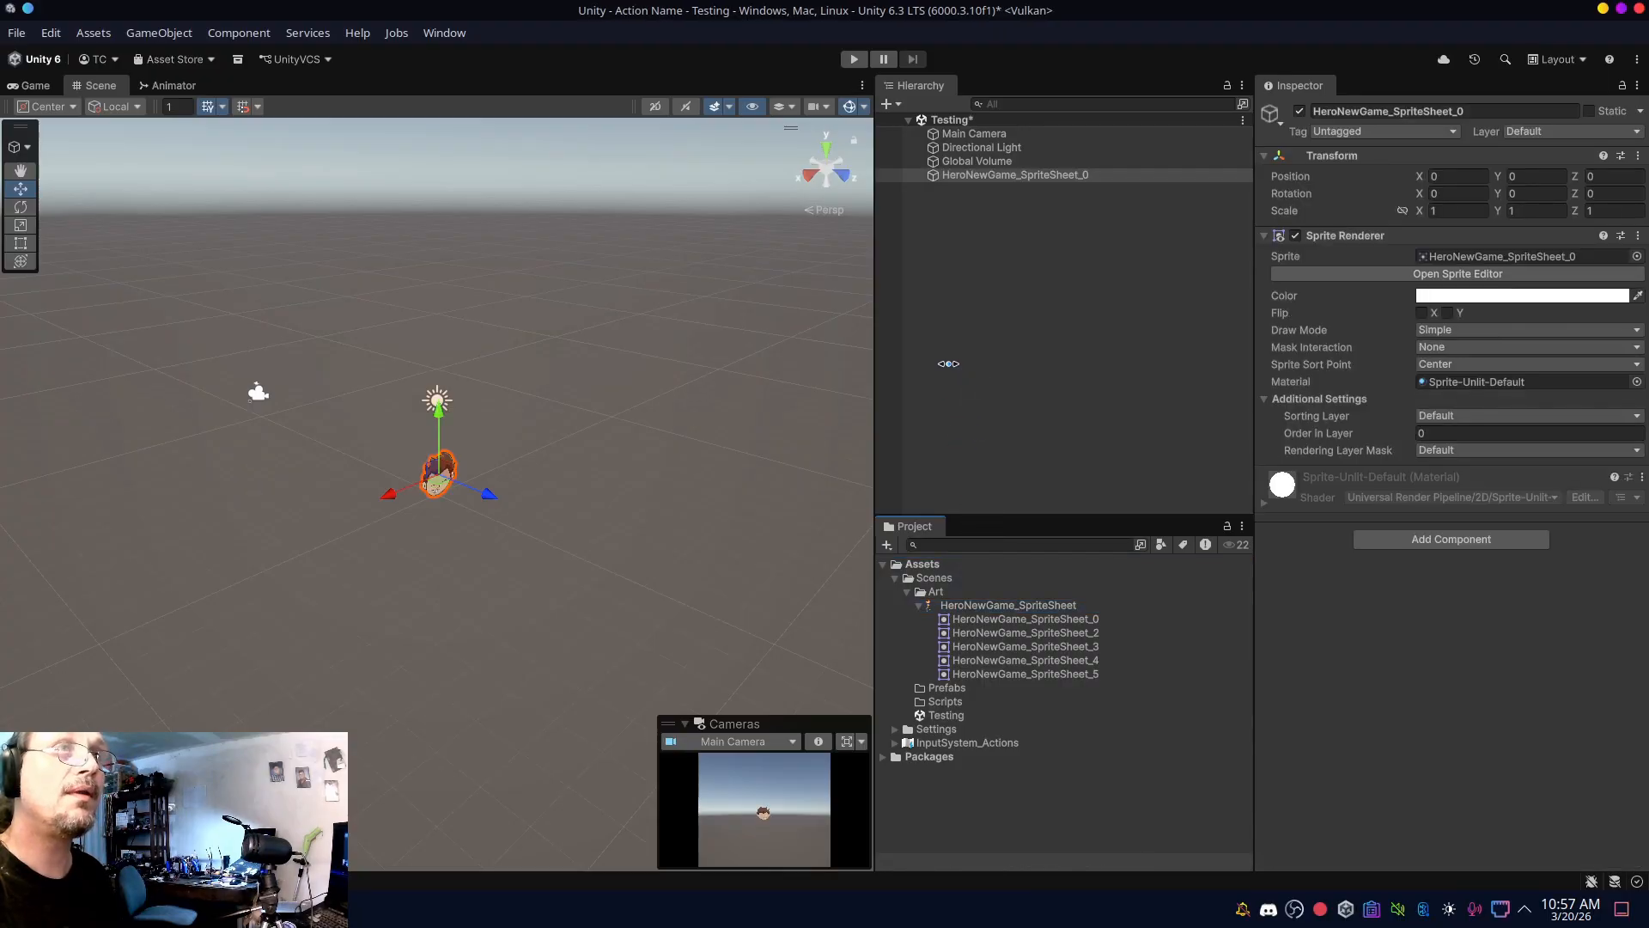
right_click(962, 178)
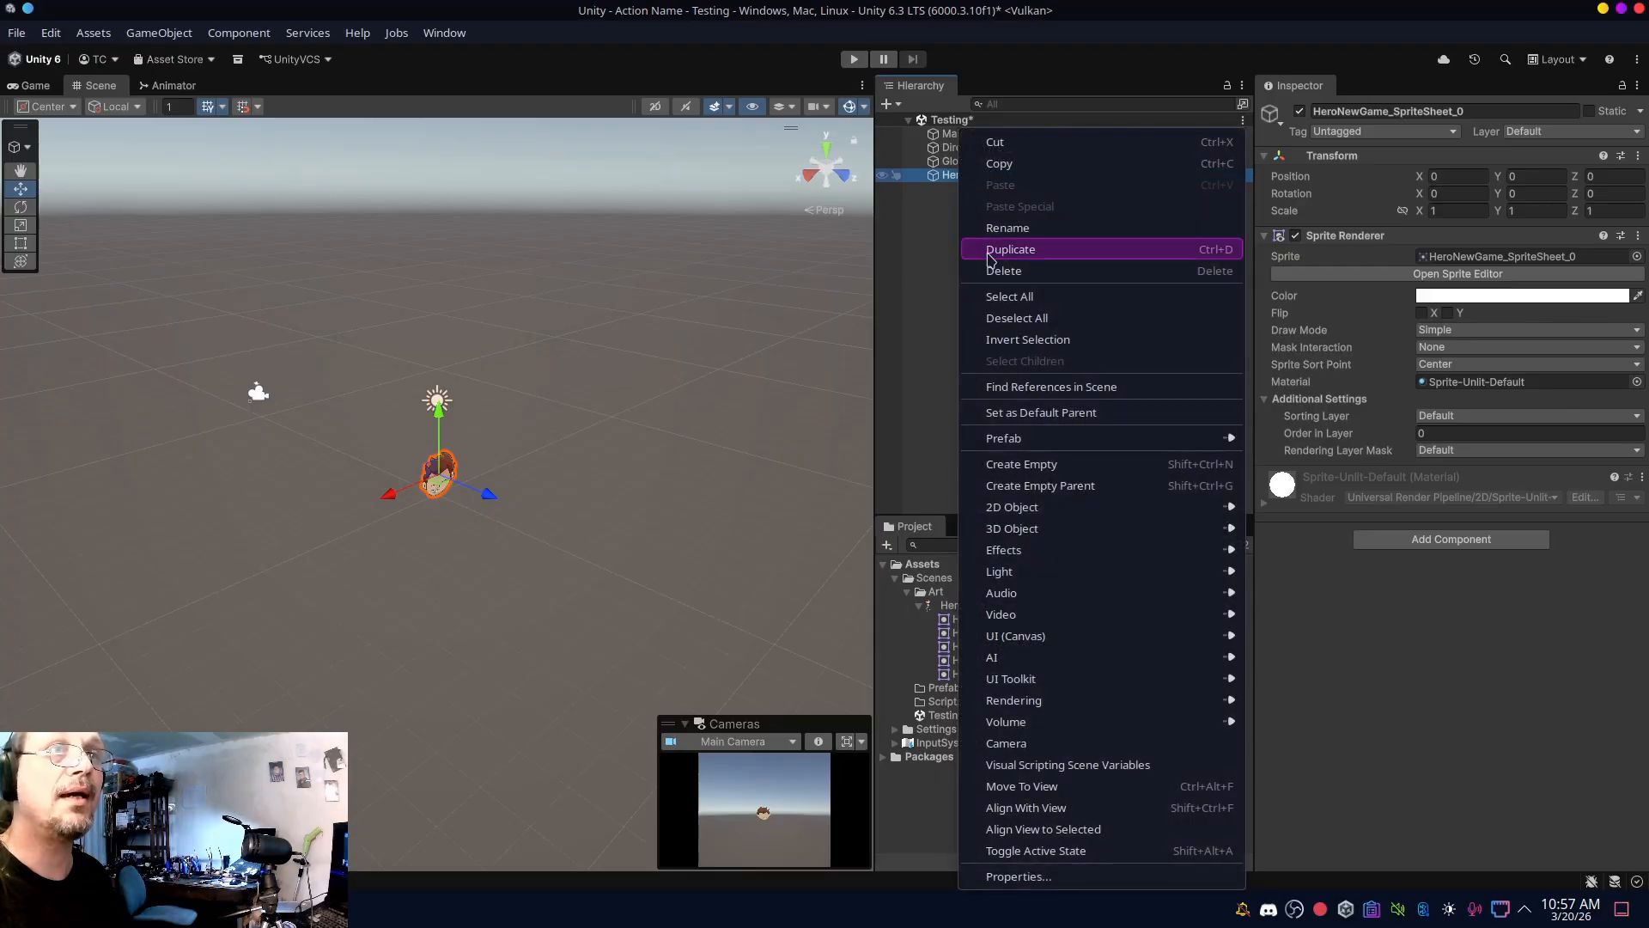
click(990, 271)
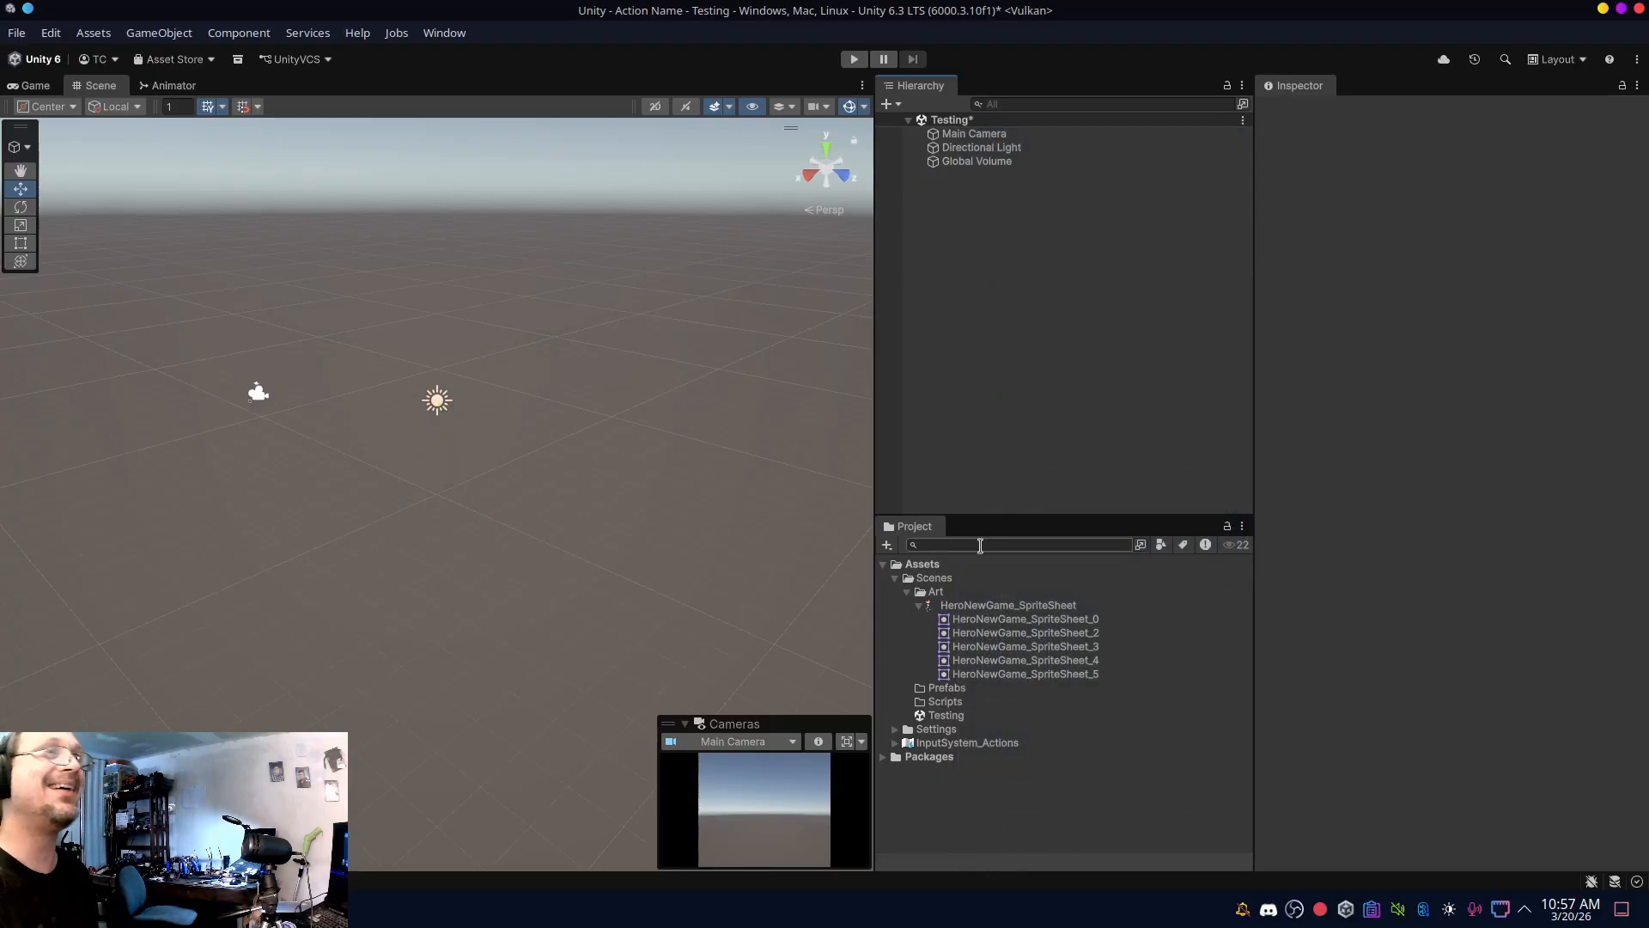
- Add the head sprite HeroNewGame_SpriteSheet_0 and torso sprite HeroNewGame_SpriteSheet_2 to the Testing scene and switch the Scene view to 2D
drag(1003, 621, 986, 316)
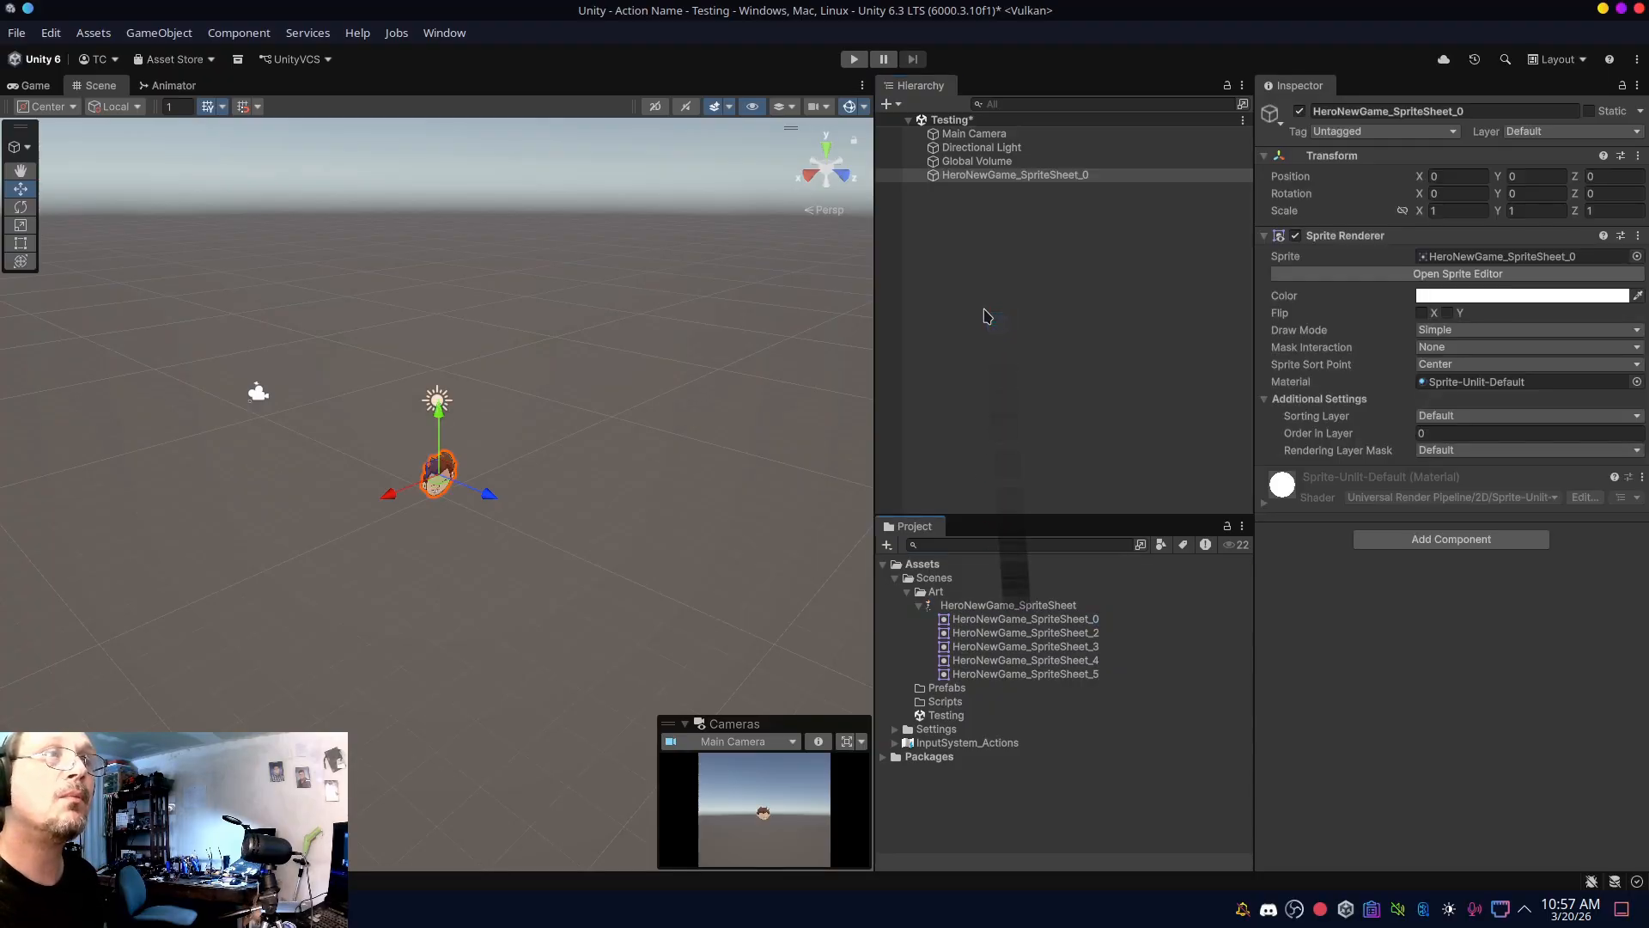
drag(1016, 634, 1020, 387)
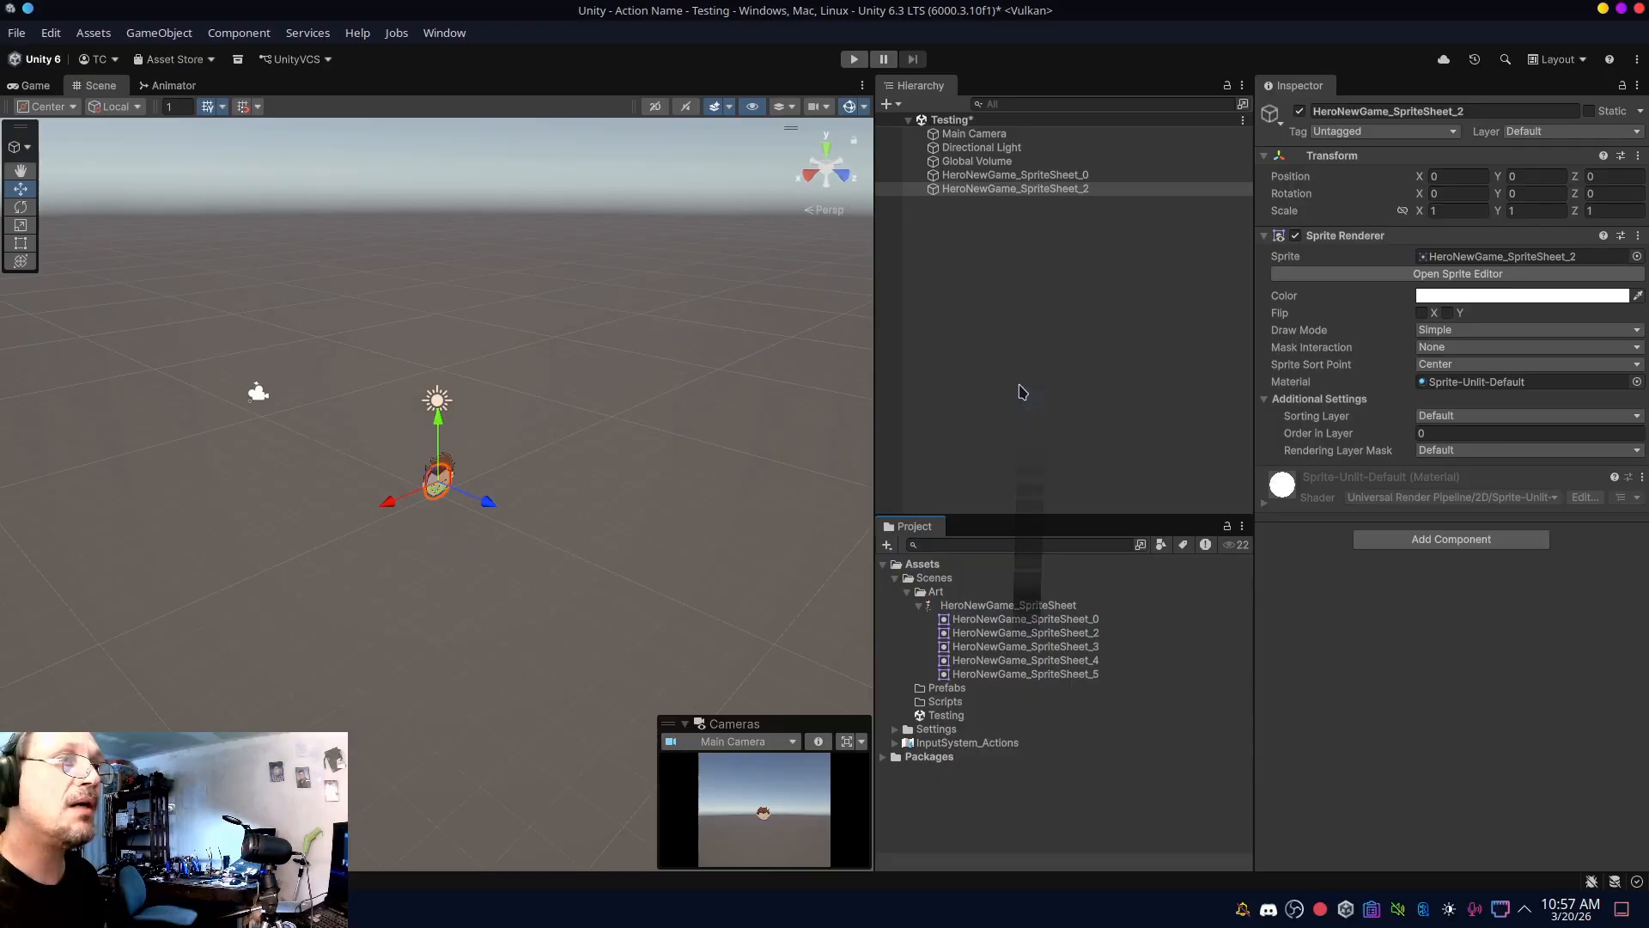
click(655, 108)
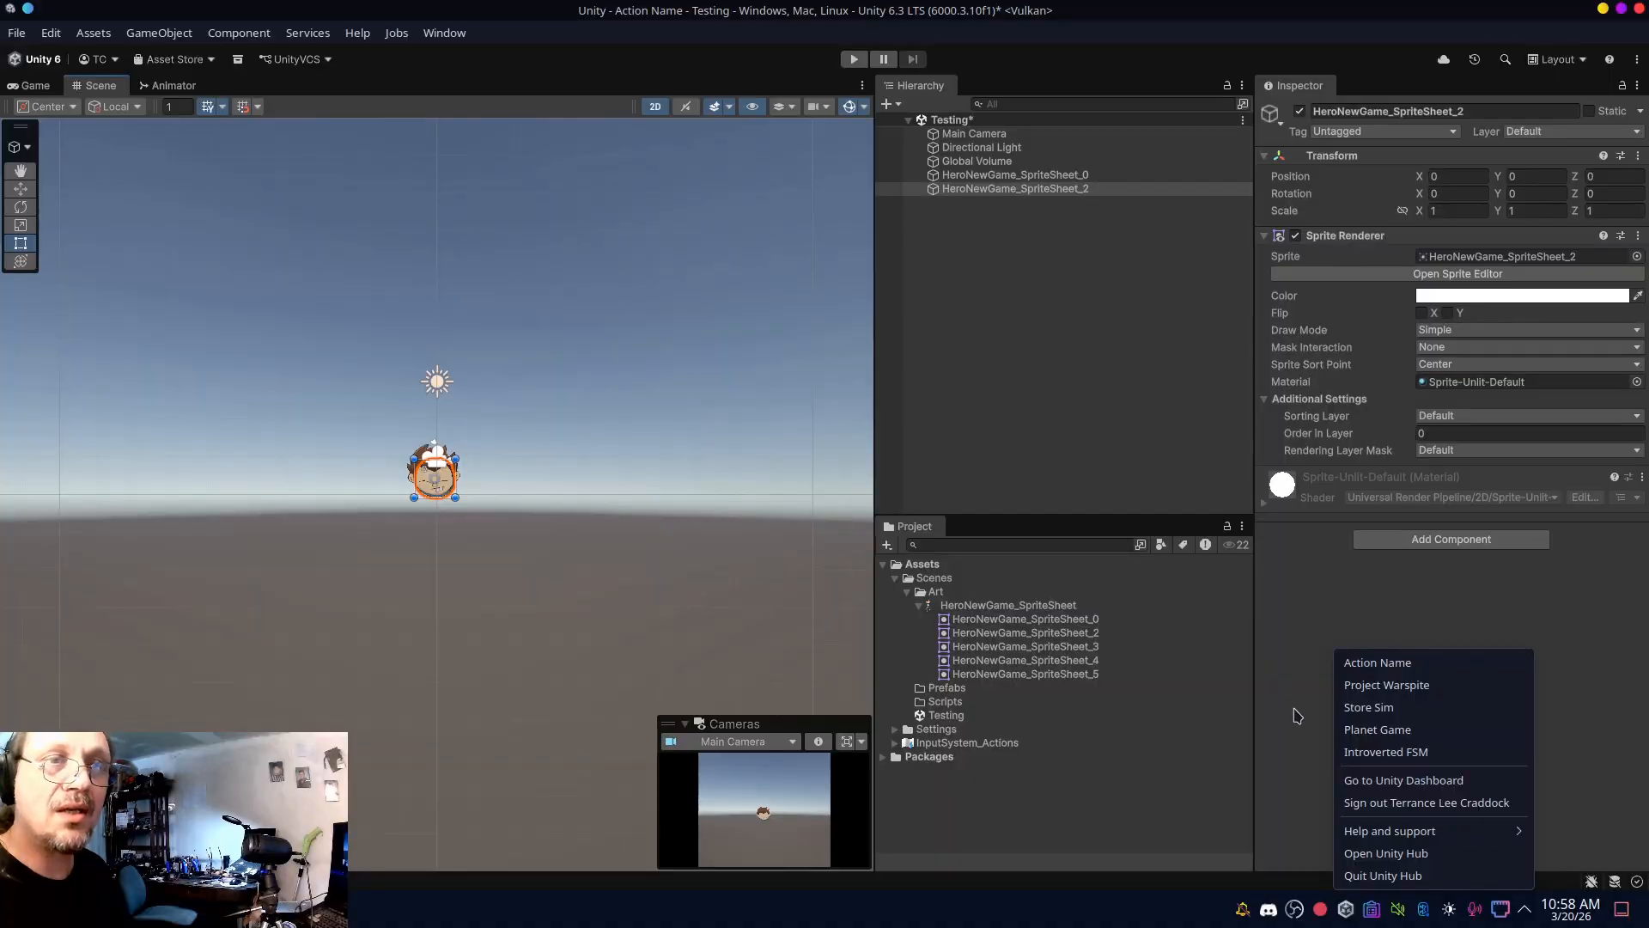
click(1297, 715)
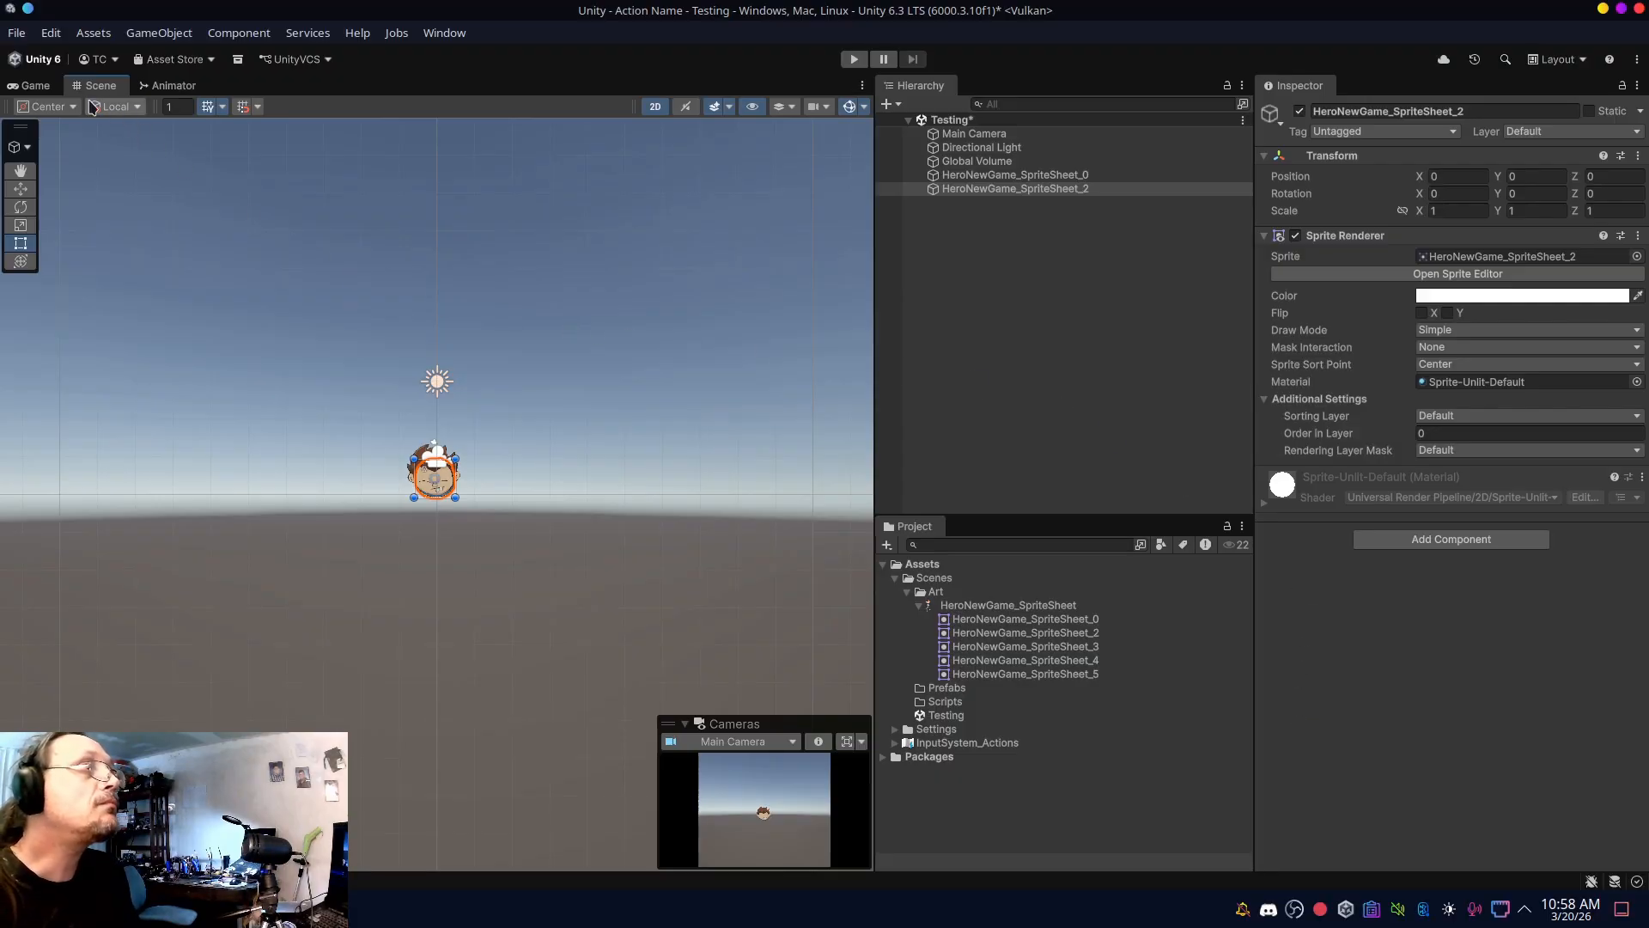
- Check the Game view and set the Main Camera's projection to Orthographic
click(34, 86)
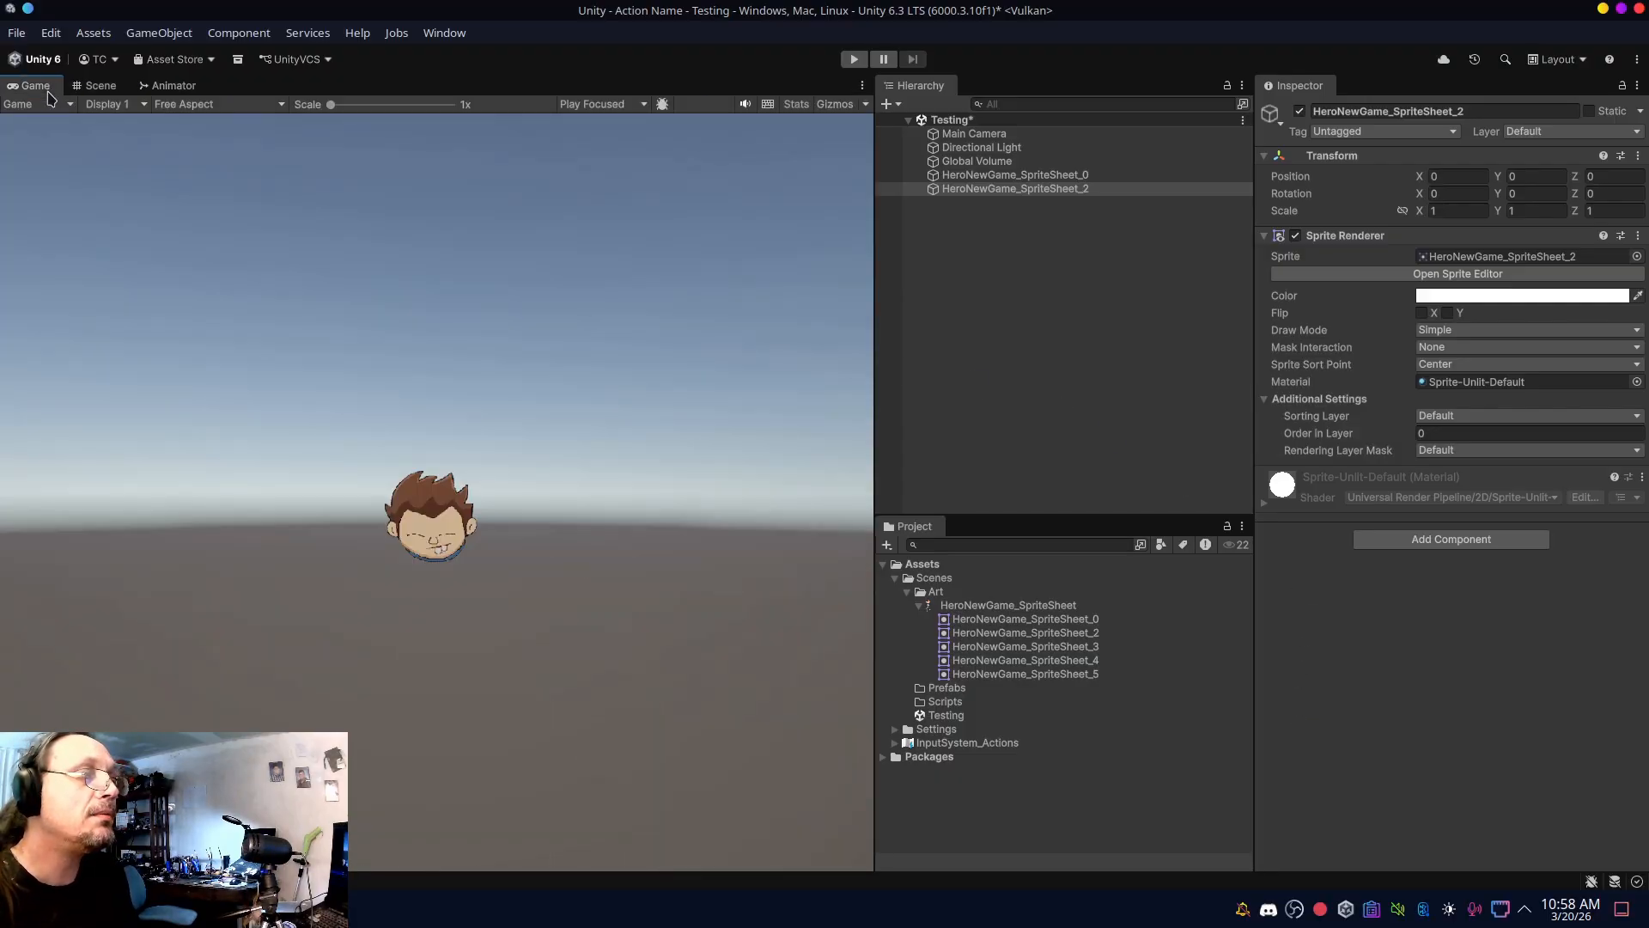
click(1028, 136)
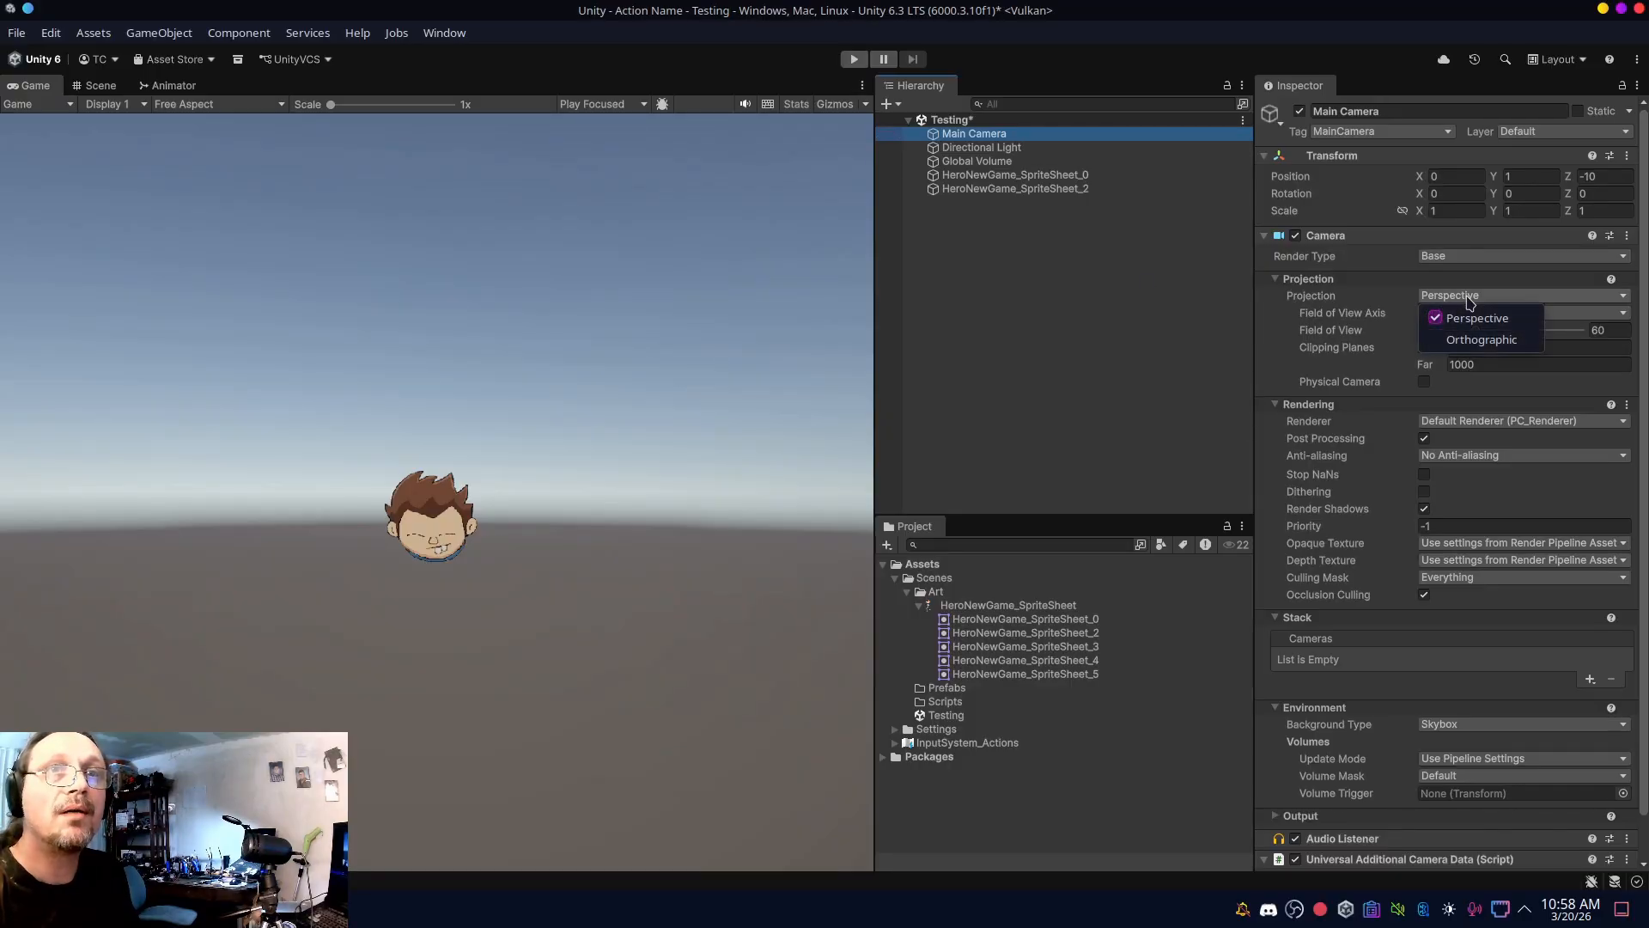
click(1481, 339)
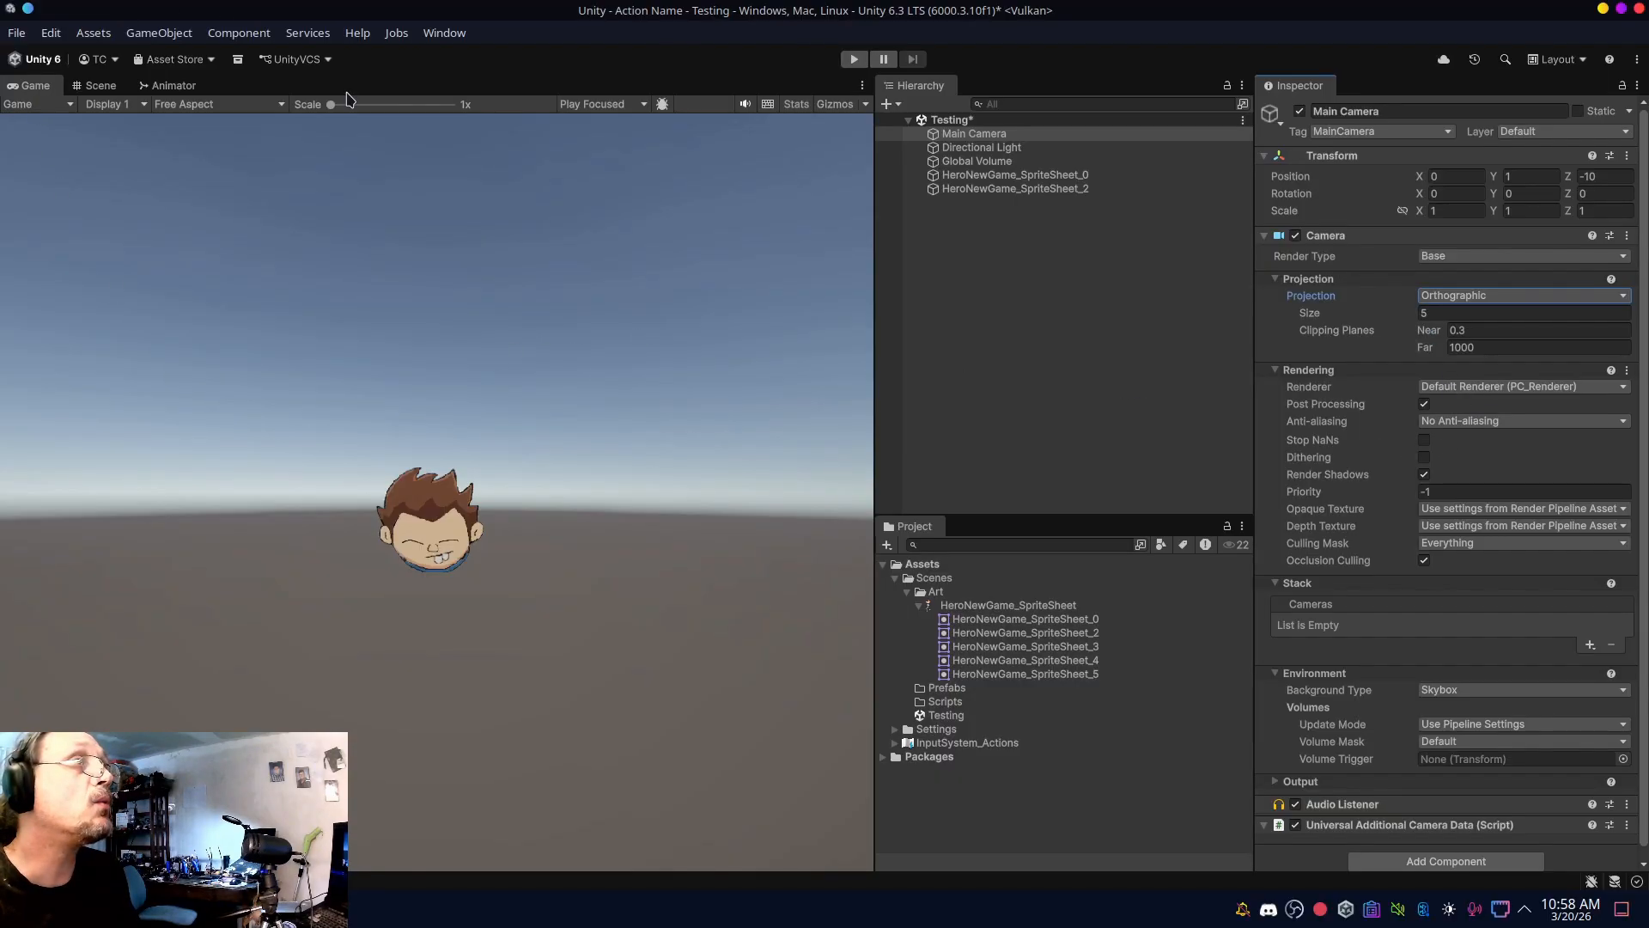
- Add the arm, eyes and leg sprites, HeroNewGame_SpriteSheet_3, _4 and _5, to the Testing scene from the Scene view
click(97, 86)
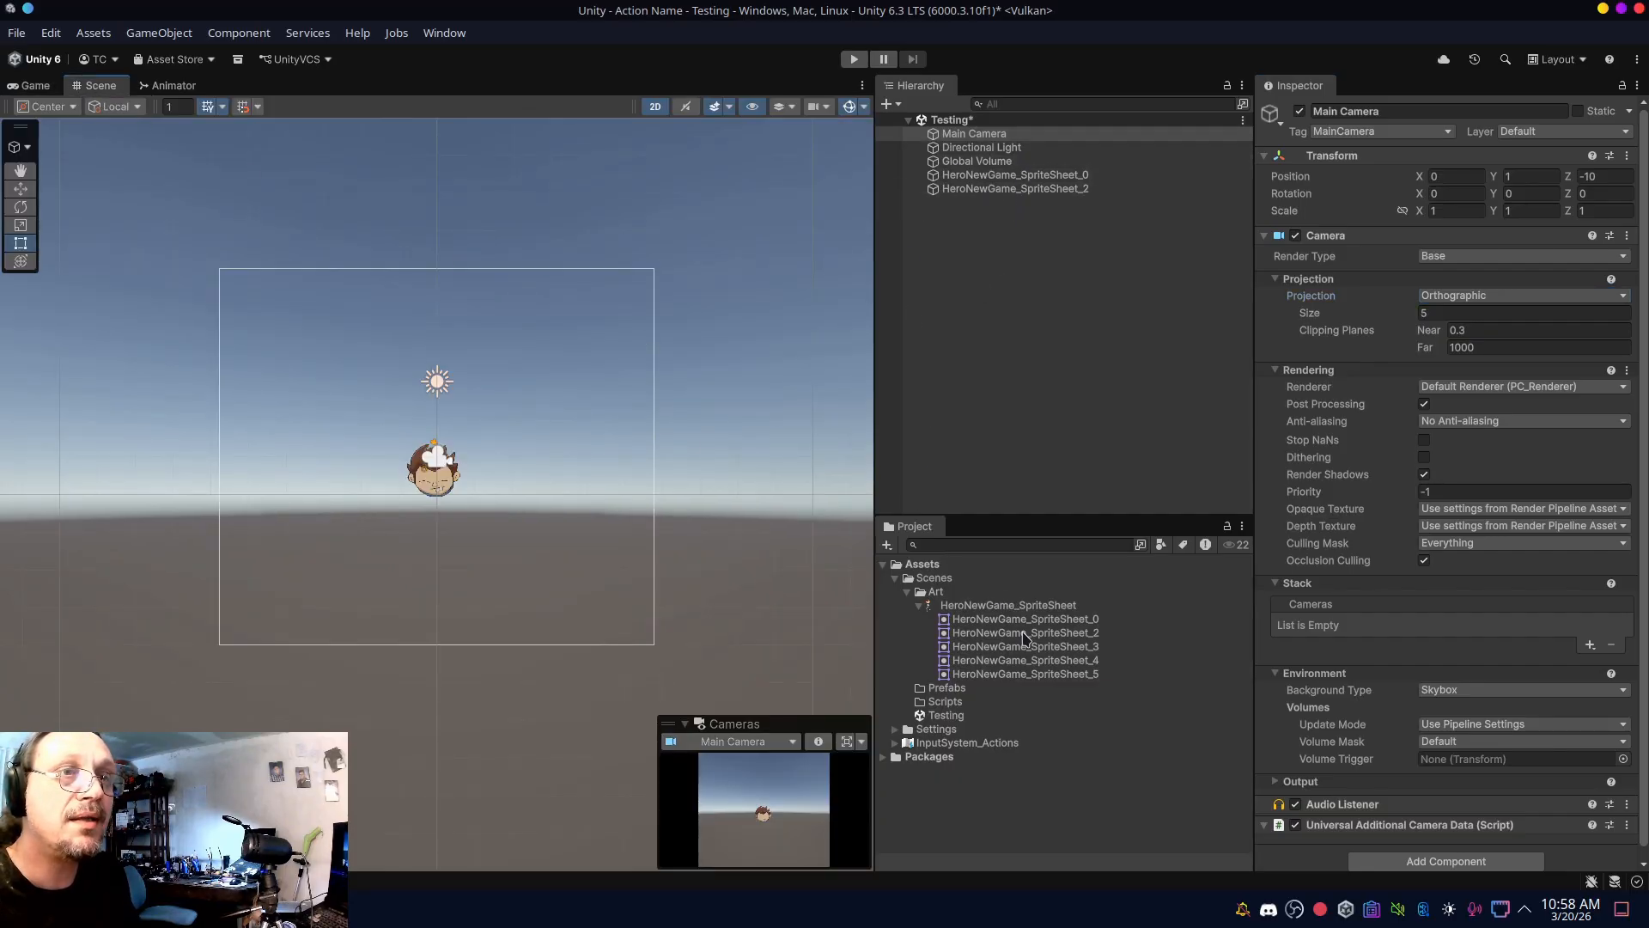
drag(1024, 646, 1020, 337)
drag(1068, 660, 1067, 348)
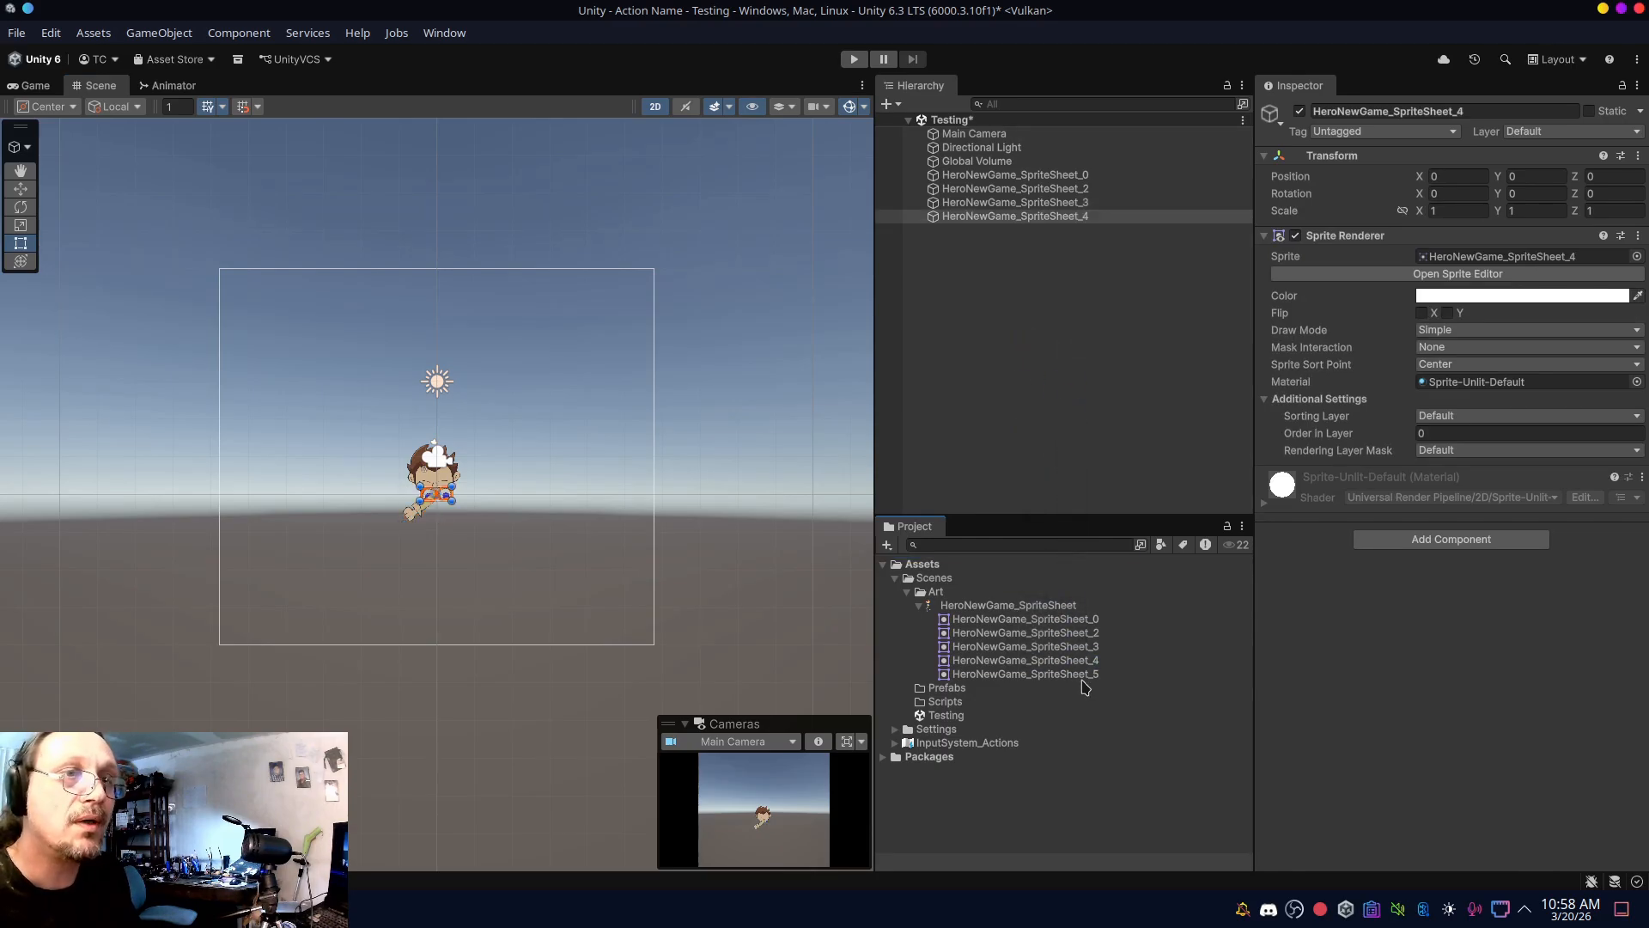
drag(1082, 675, 1071, 332)
scroll(434, 498, up, 10)
scroll(450, 492, down, 2)
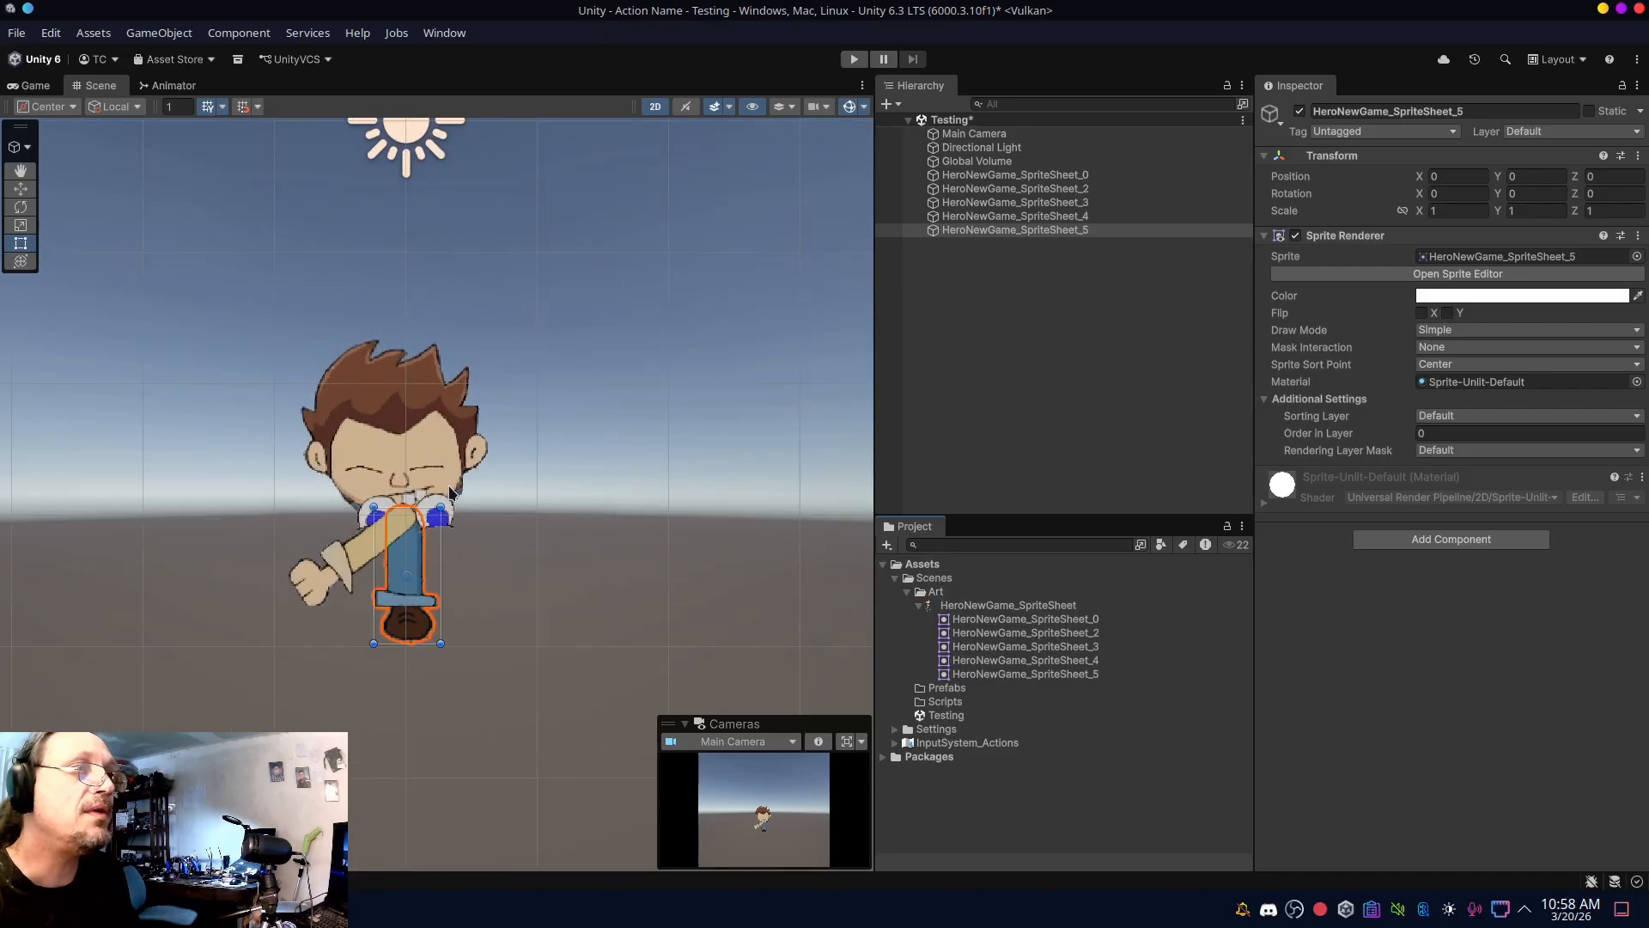
- Rename the head object HeroNewGame_SpriteSheet_0 as Head
click(1063, 176)
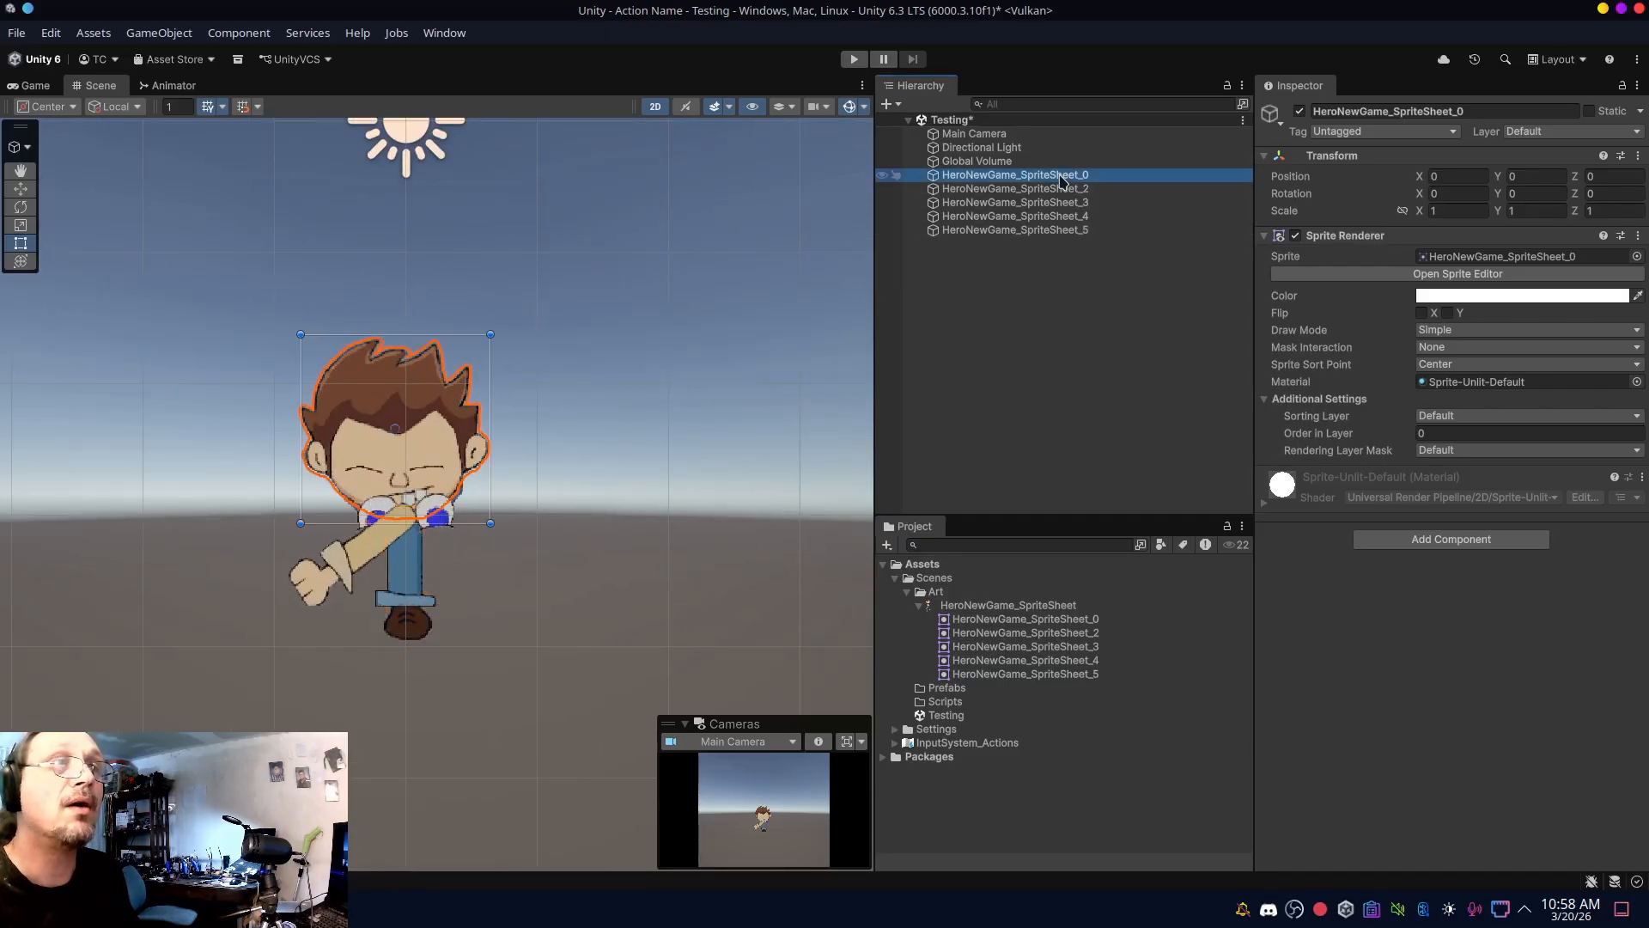
click(1481, 111)
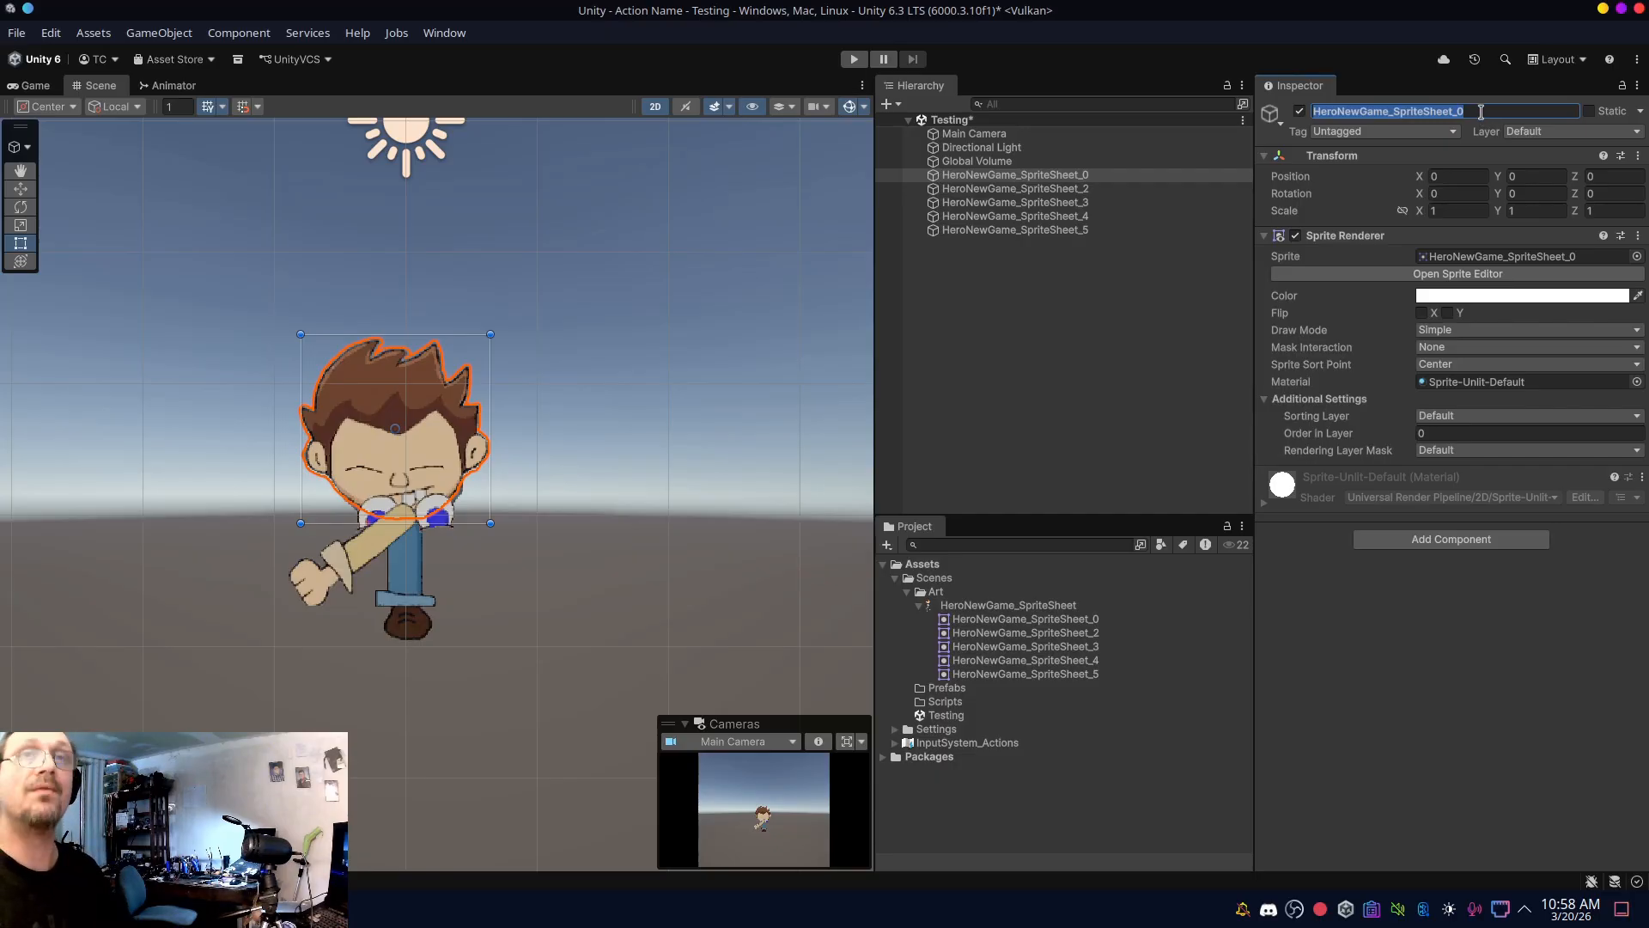
key(BackSpace)
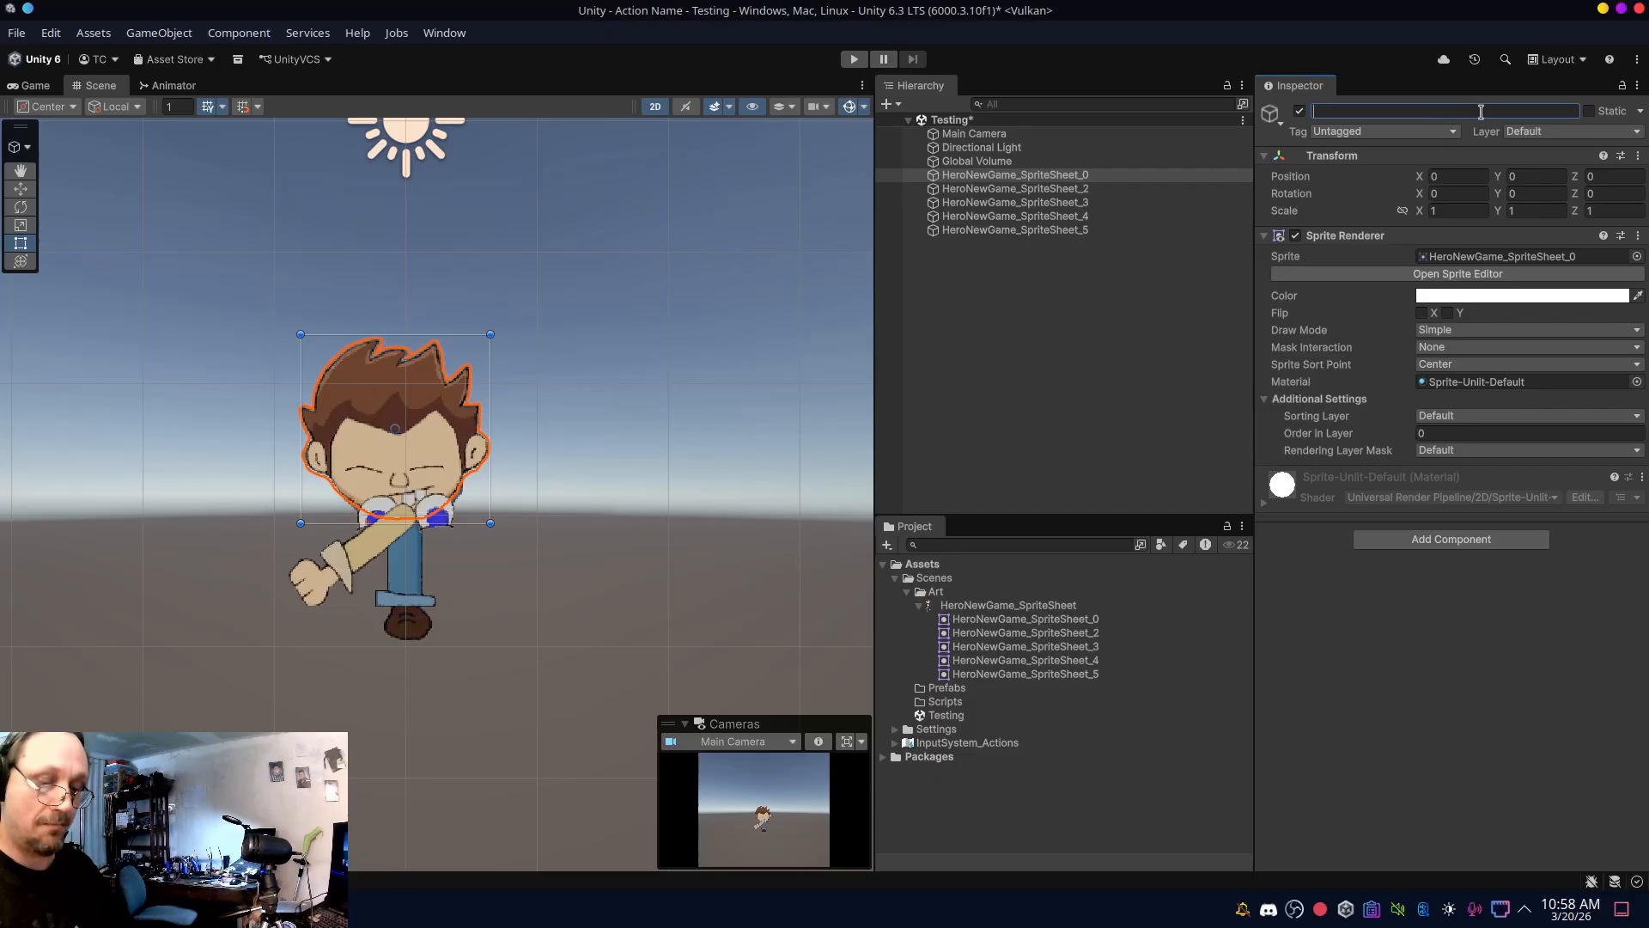
key(Return)
- Move the torso out from behind the head to about (1.67, 0.12) and rename it Body
click(1086, 189)
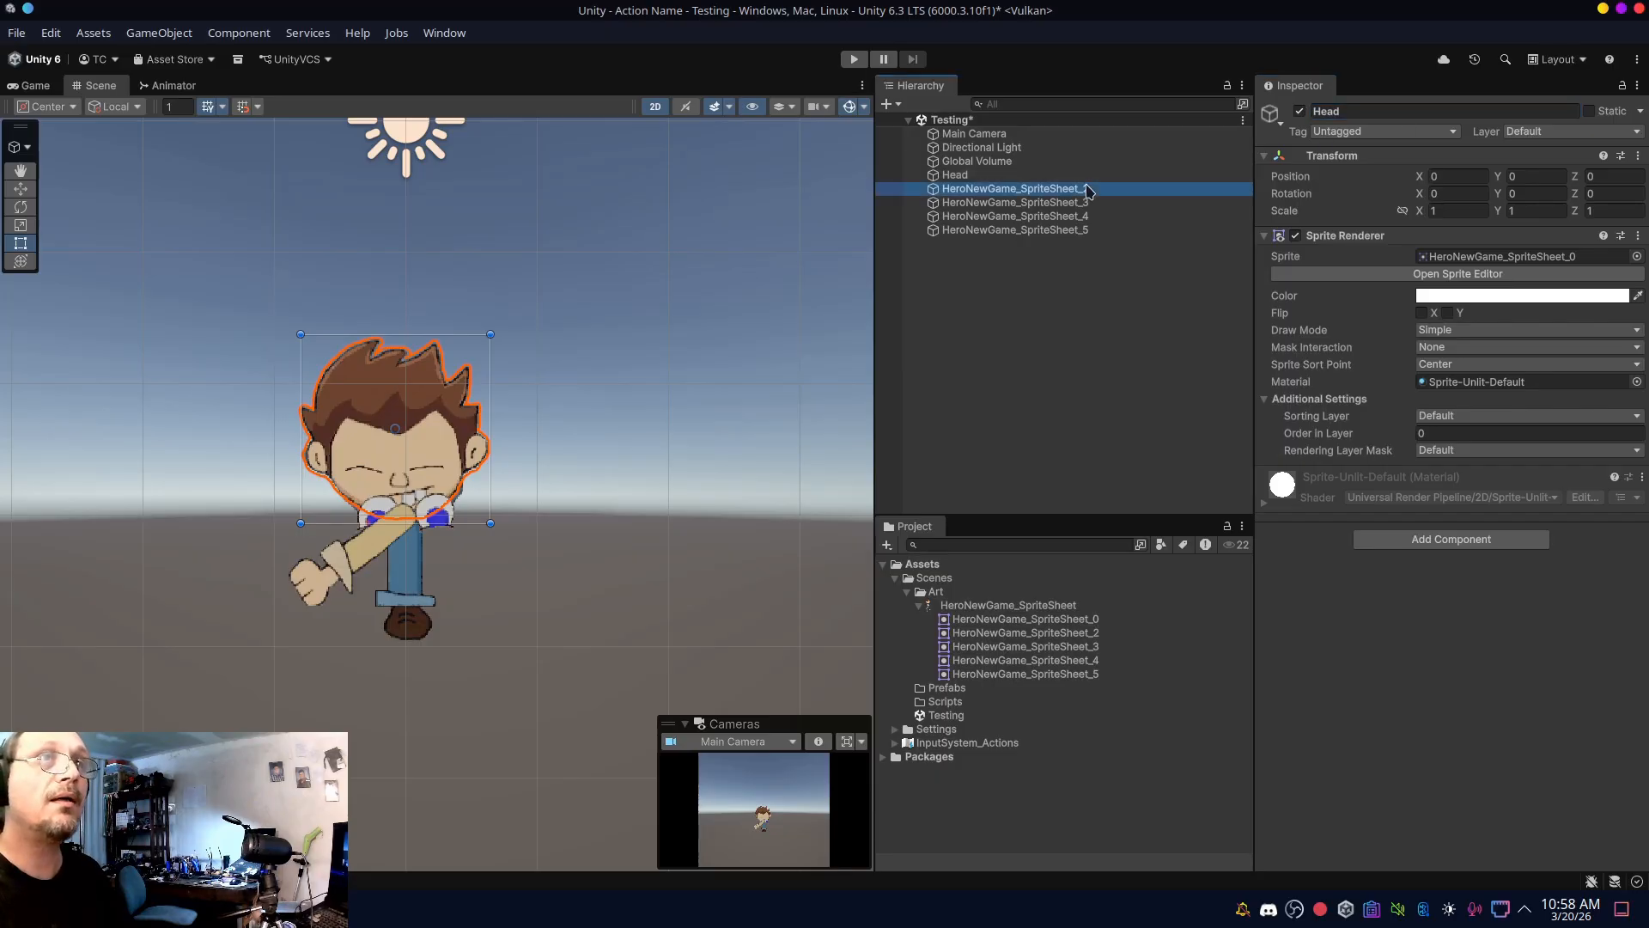
drag(440, 457, 662, 445)
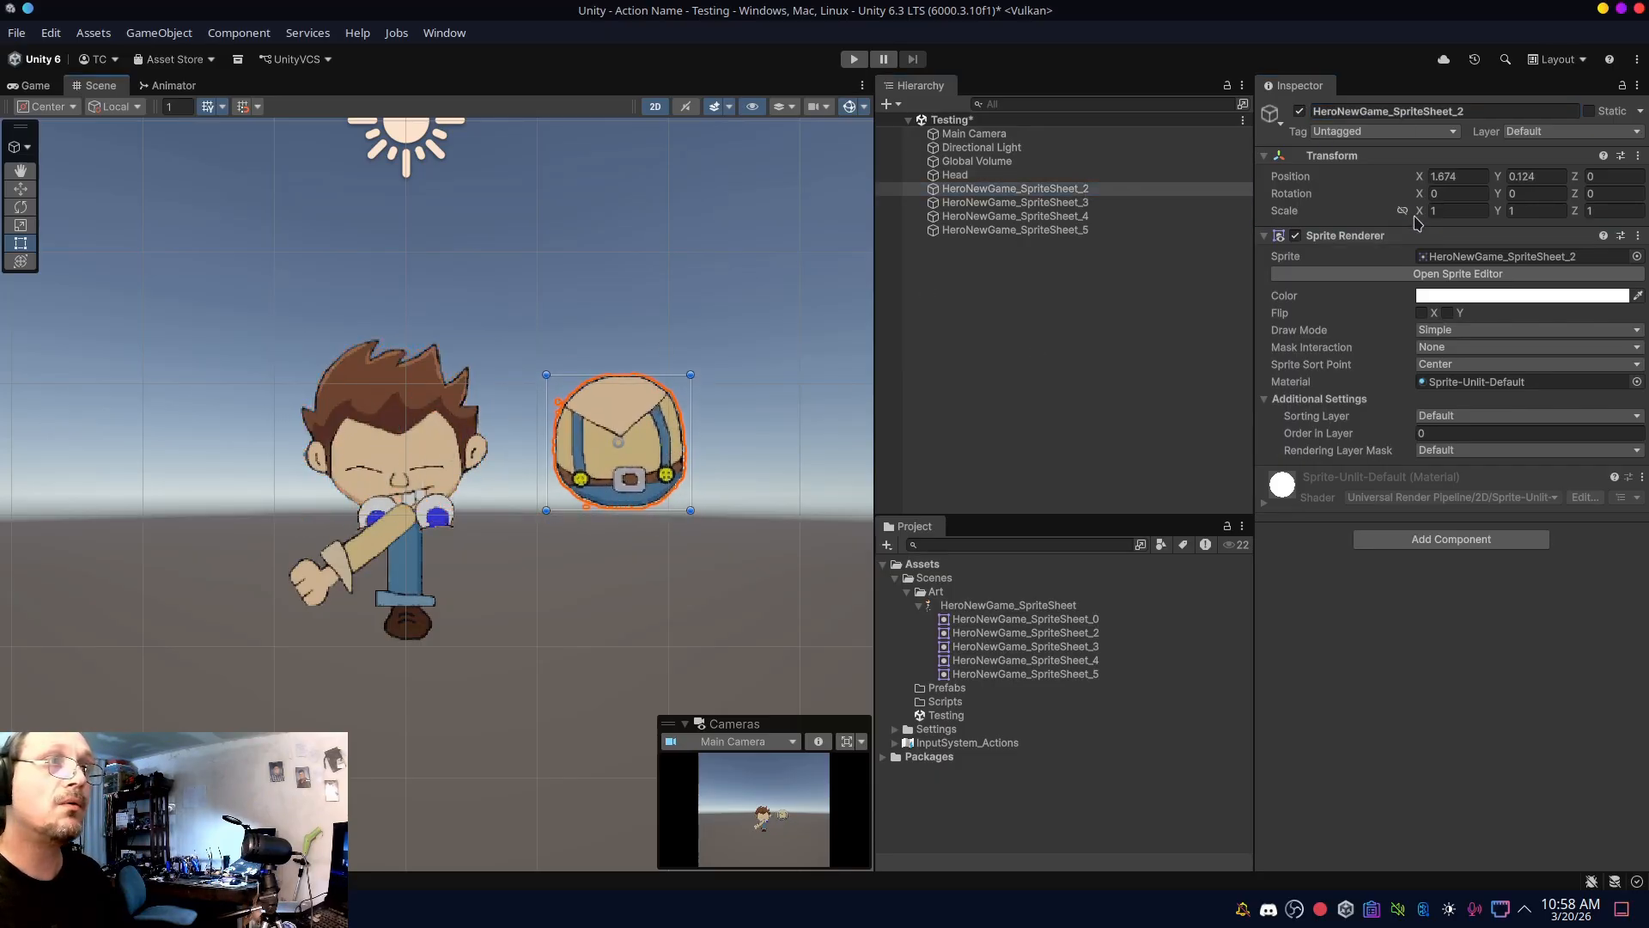
click(1450, 113)
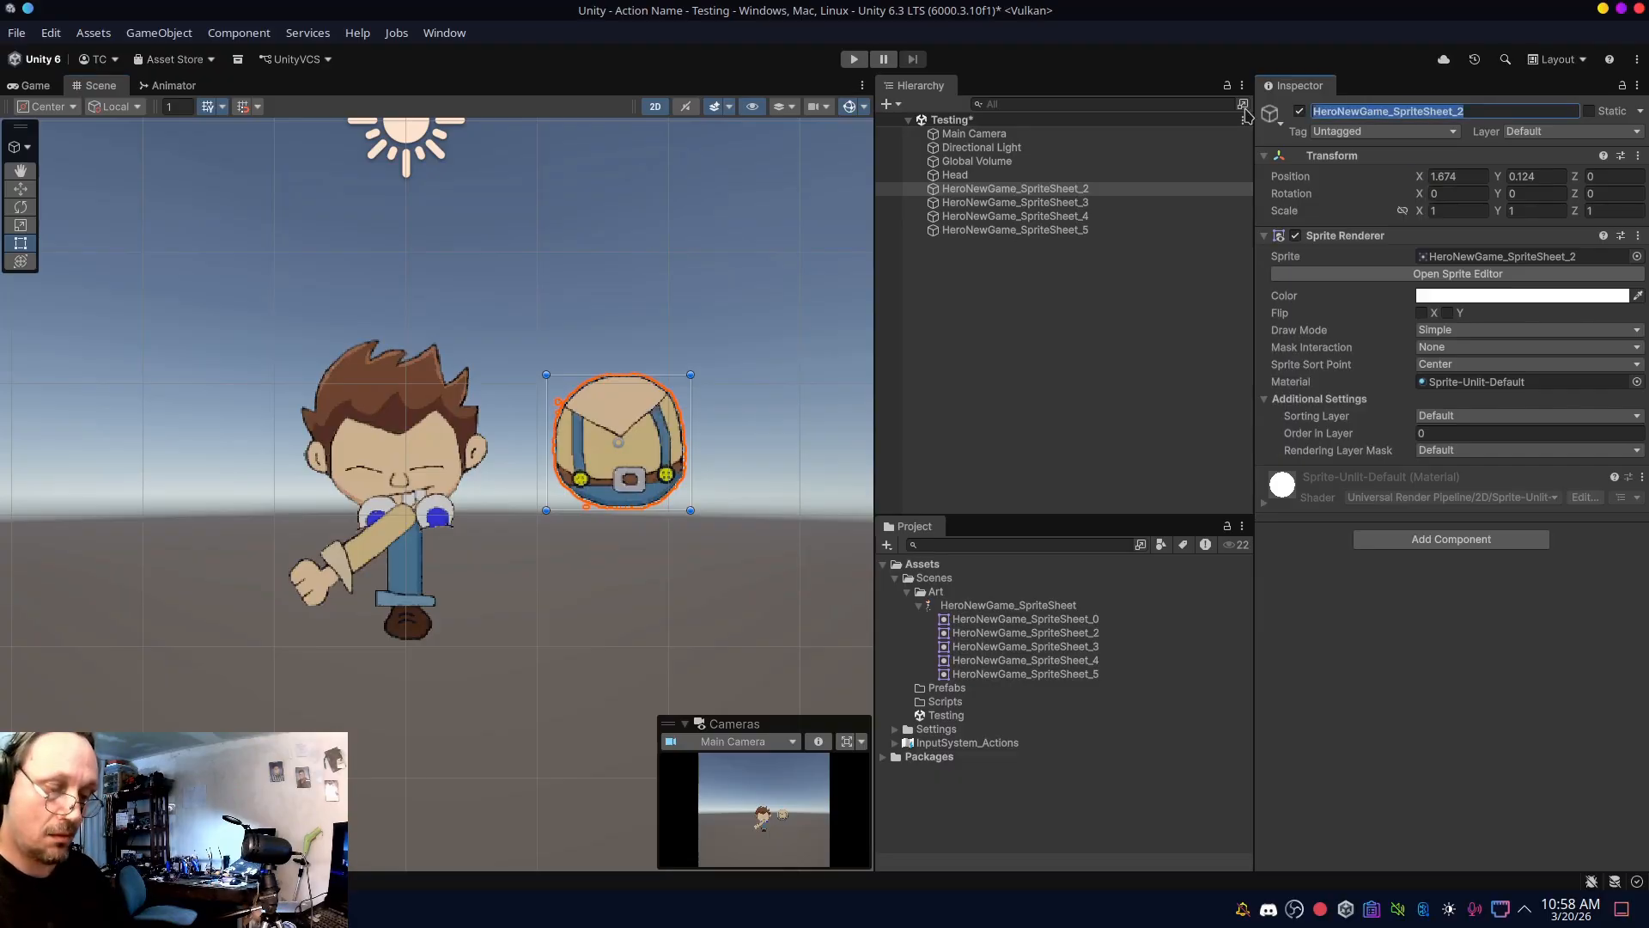
text(To)
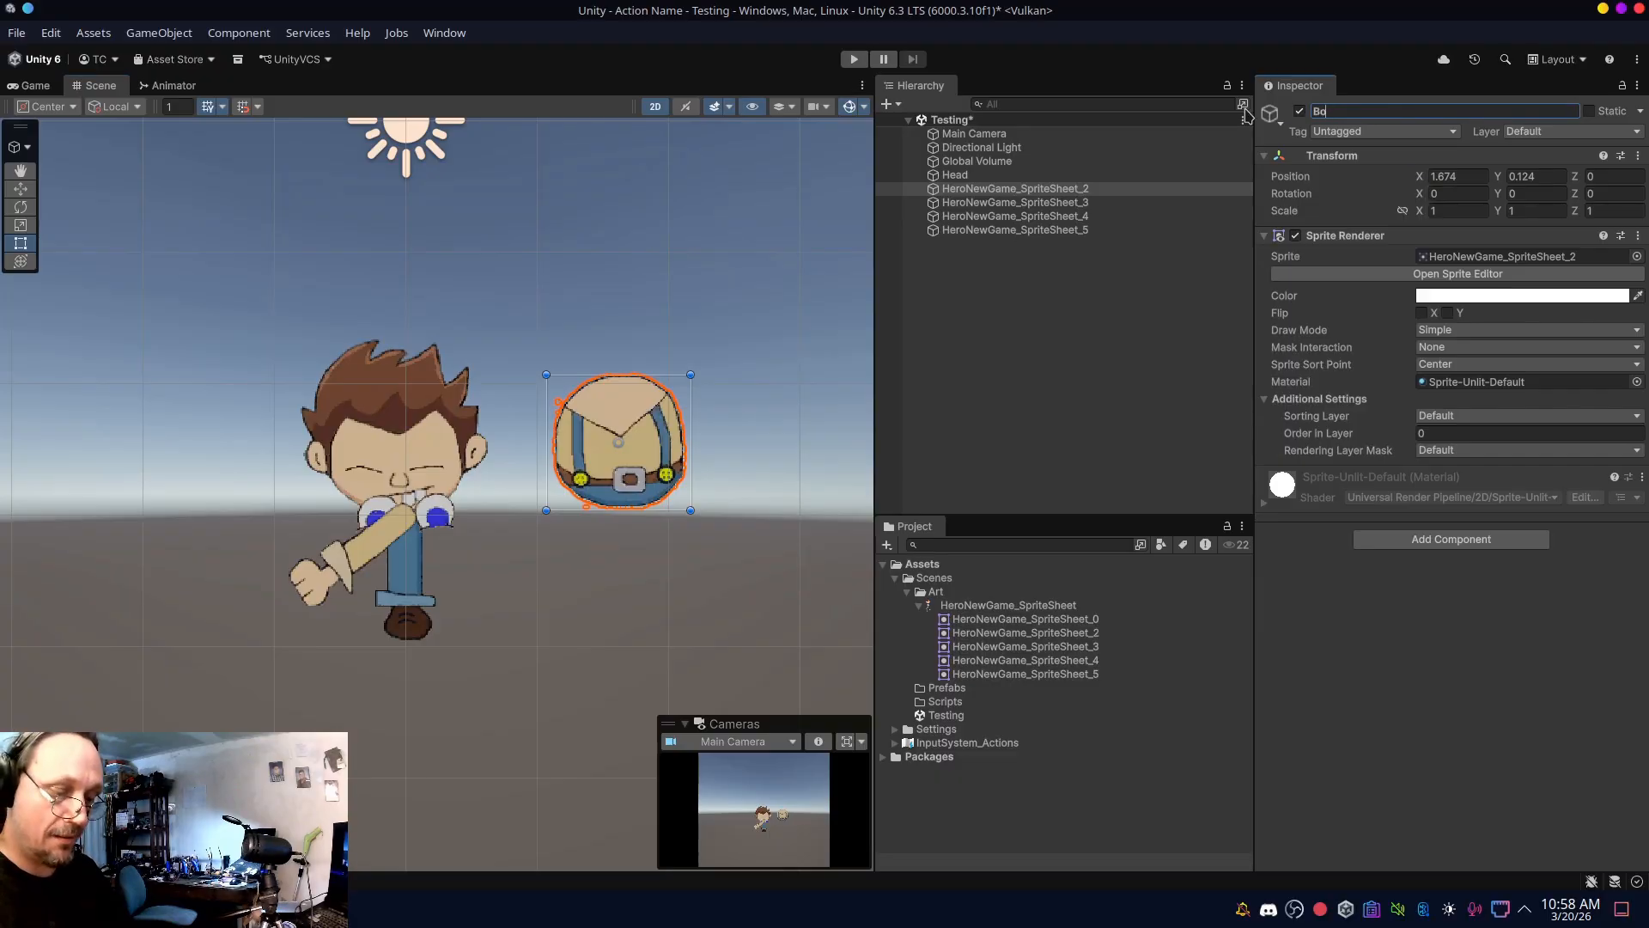
text(dy)
key(Return)
- Move the arm sprite clear of the head to about (-1.05, 0.44) and rename it Left_Arm
click(1023, 203)
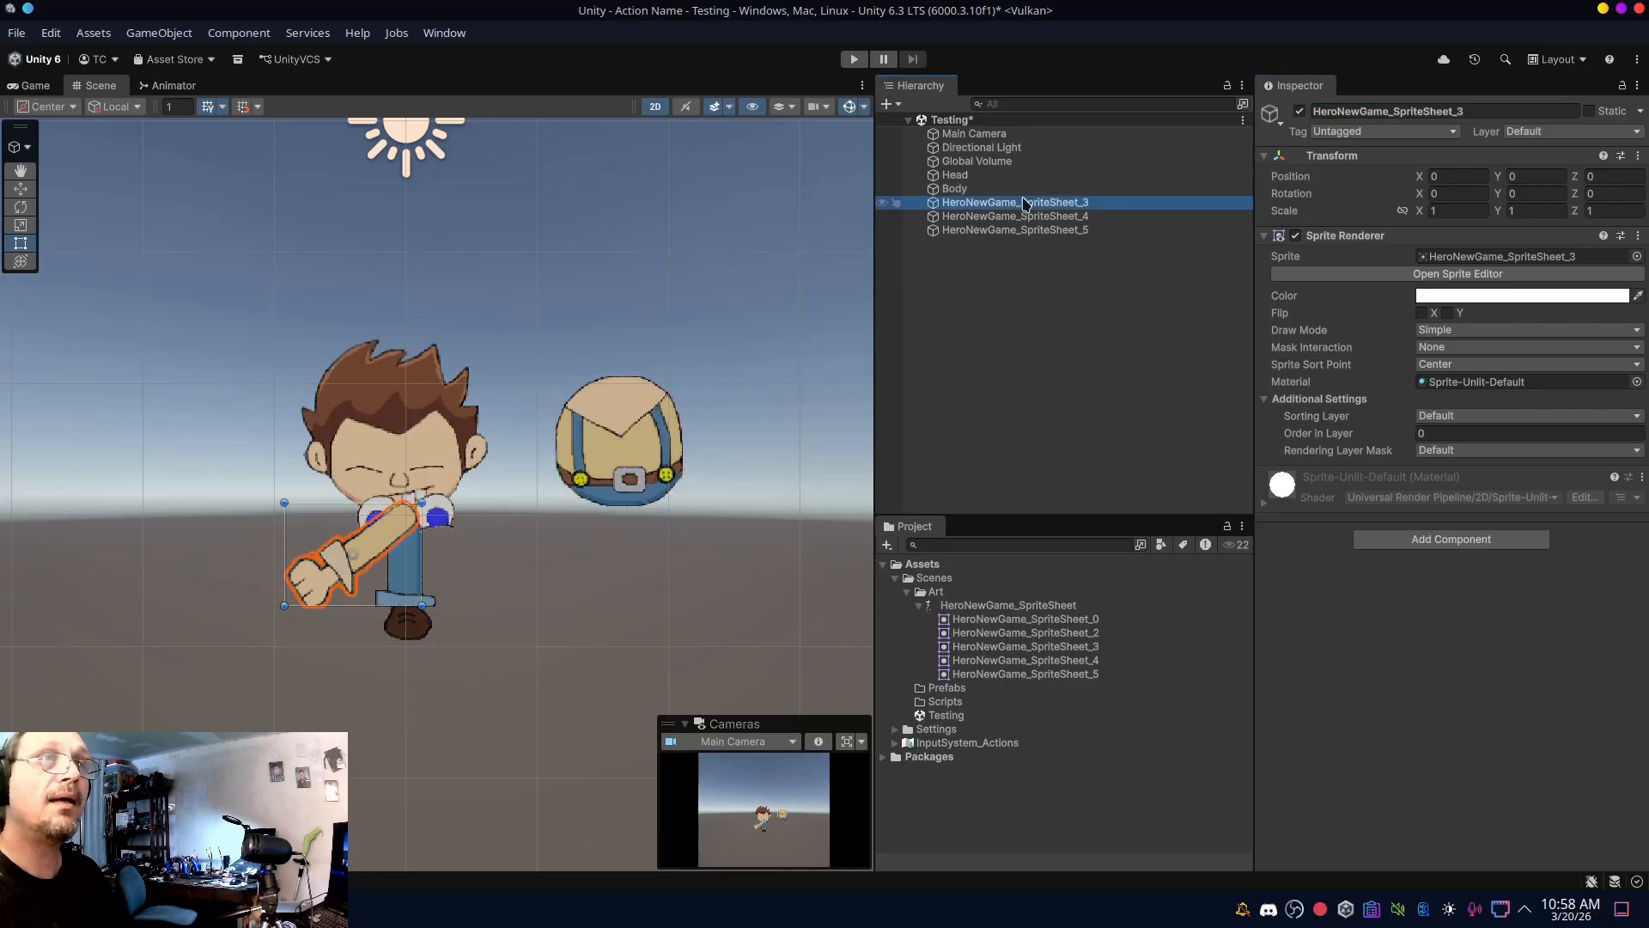
drag(331, 522, 192, 465)
click(1477, 112)
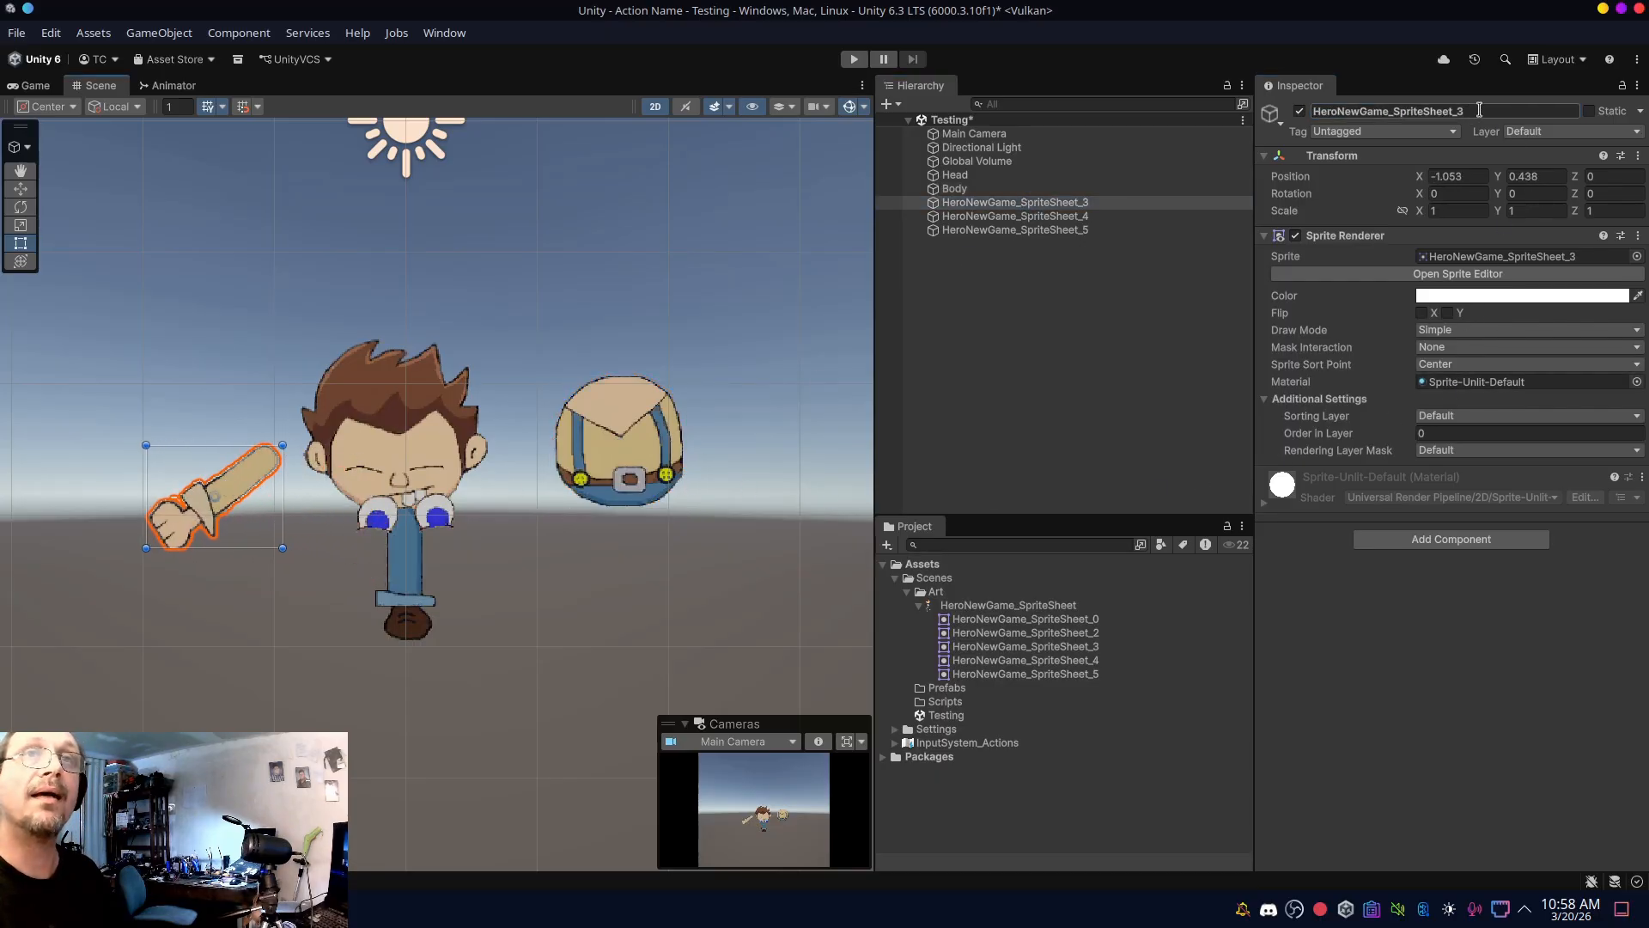
text(Lef)
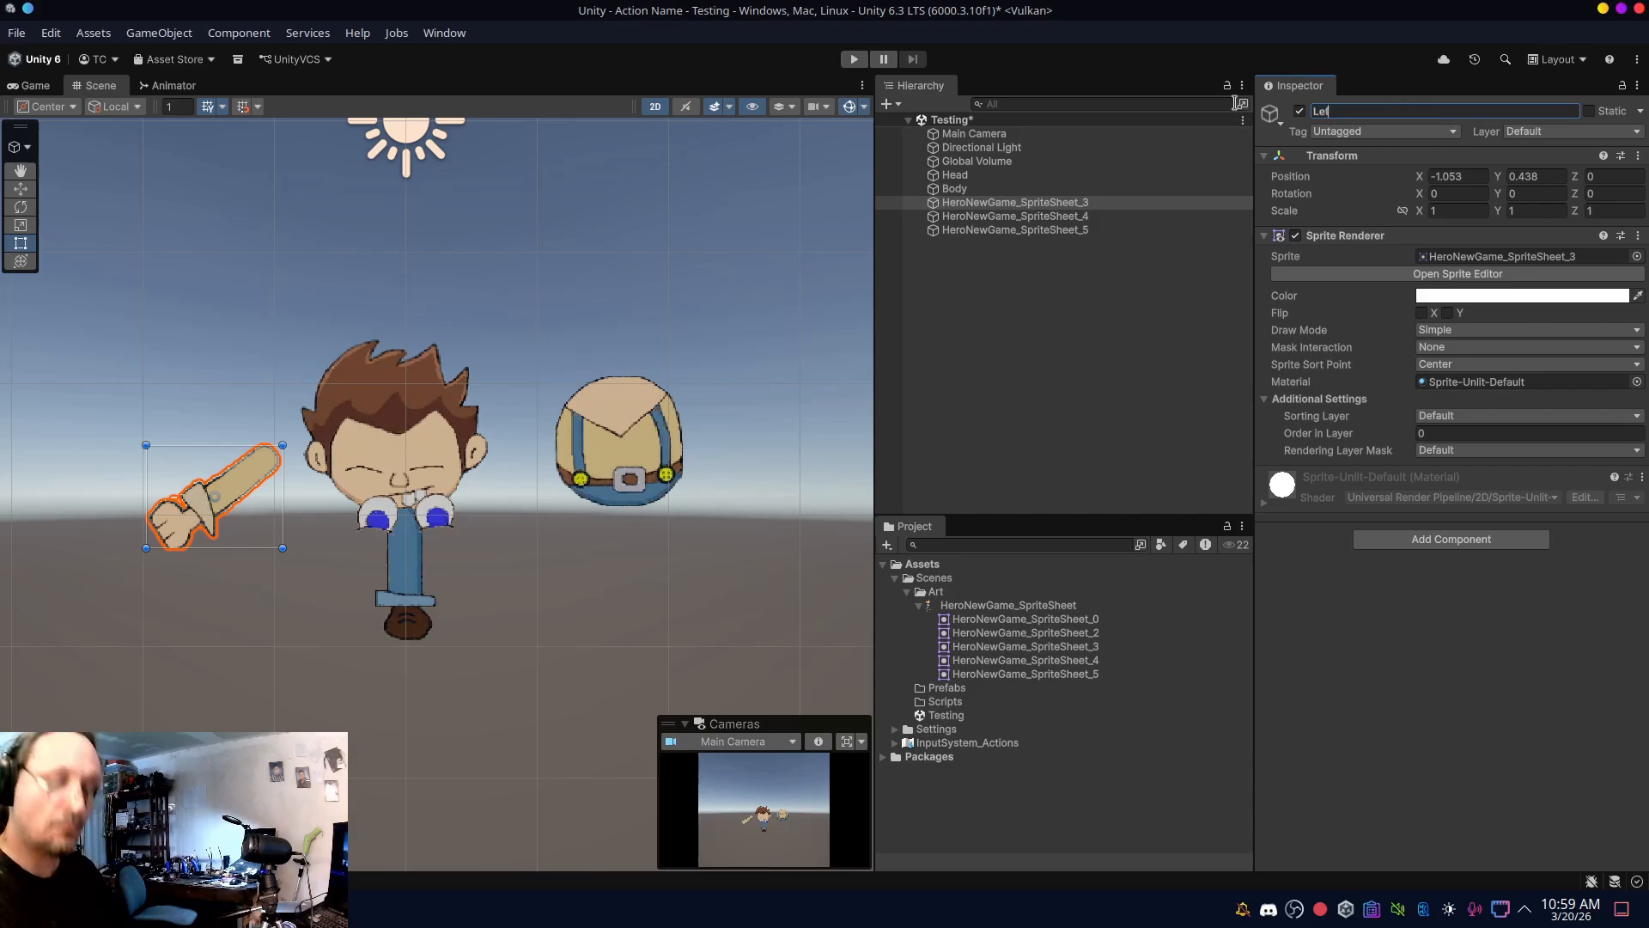
text(t_Arm)
key(Return)
- Duplicate Left_Arm, flip the copy on X and place it over the face at about (-0.68, 0.43)
click(1039, 203)
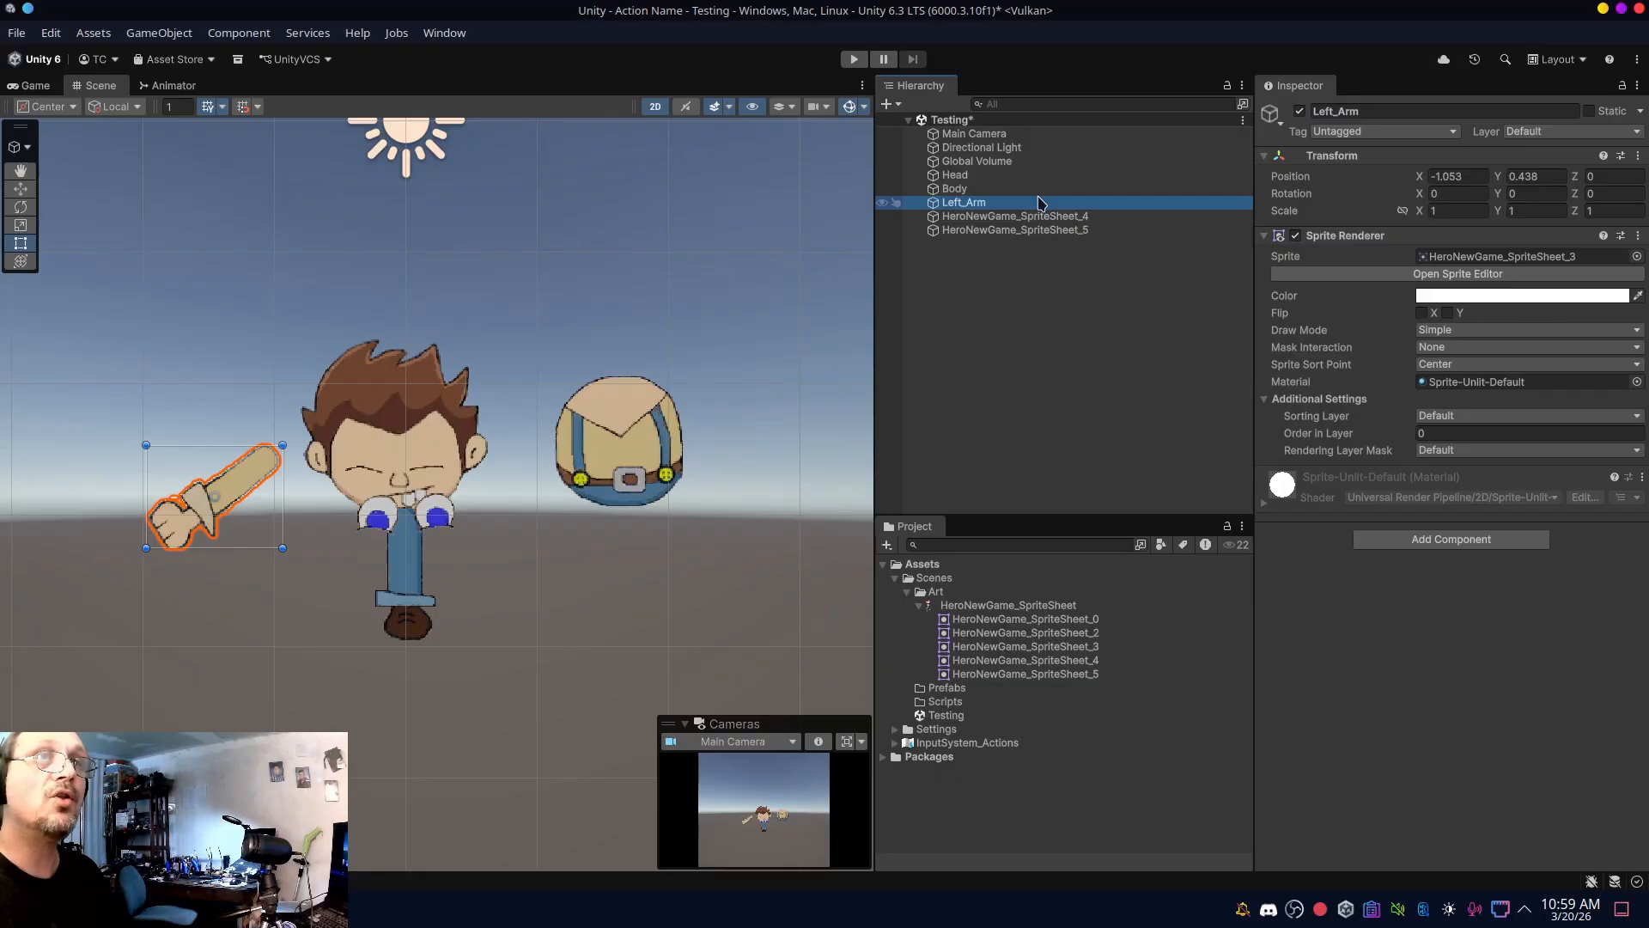
right_click(1039, 202)
click(1084, 247)
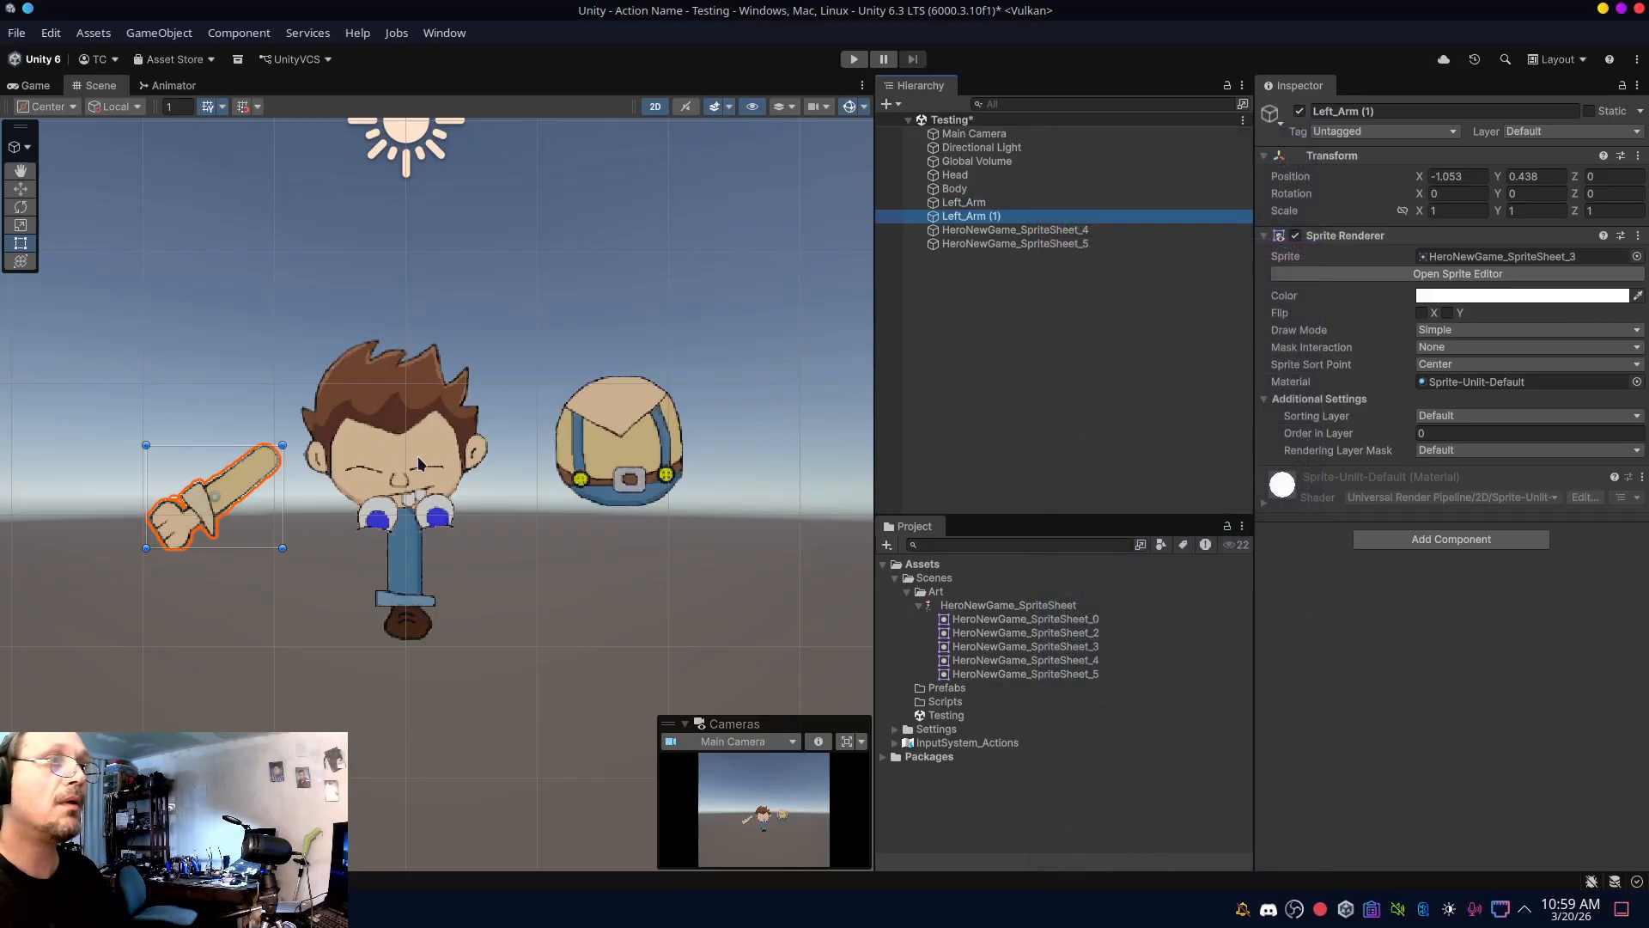
drag(244, 477, 251, 576)
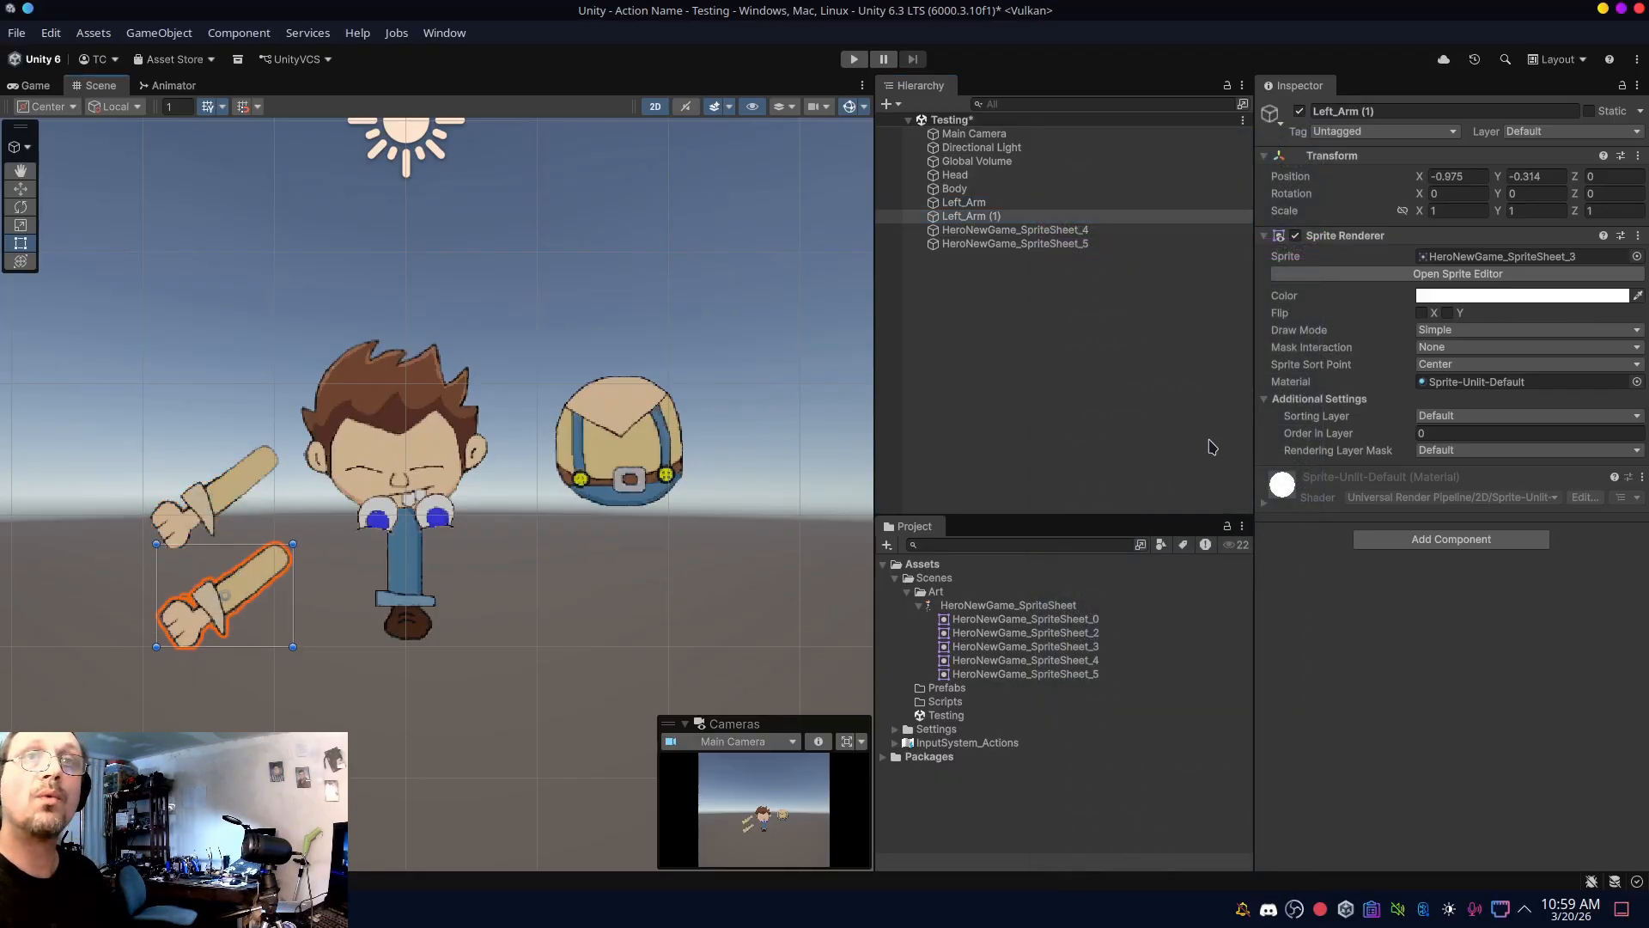
click(1422, 313)
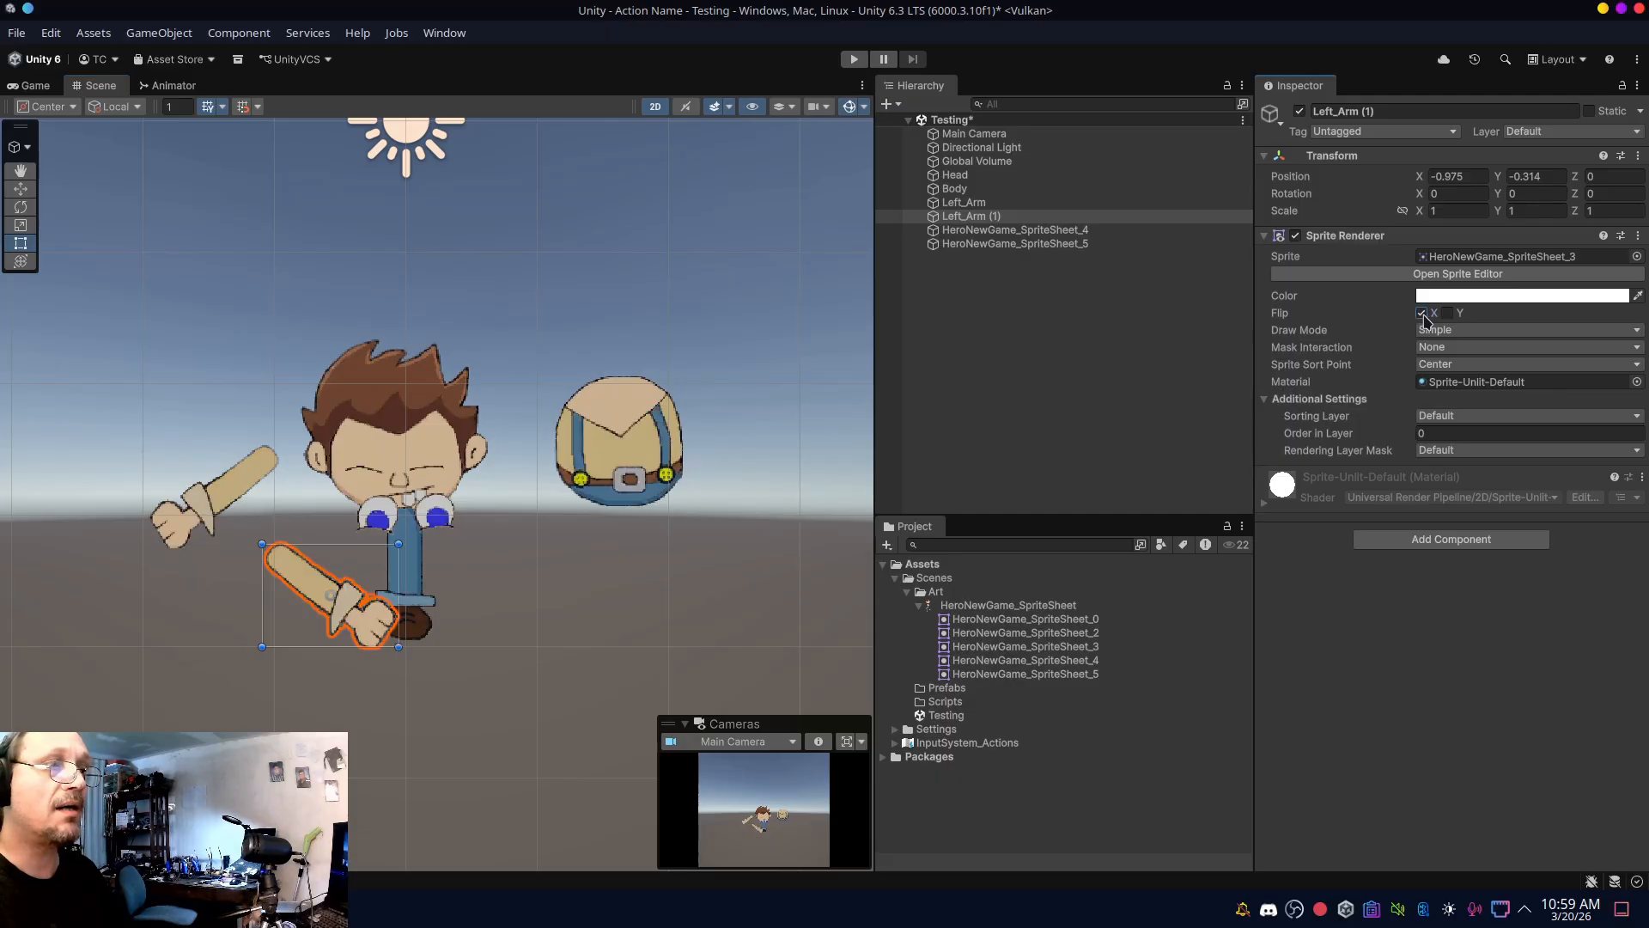
drag(312, 591, 350, 494)
- Rename the flipped arm copy Right_Arm and move it to just below the body sprite
click(1433, 109)
text(Right_Arm)
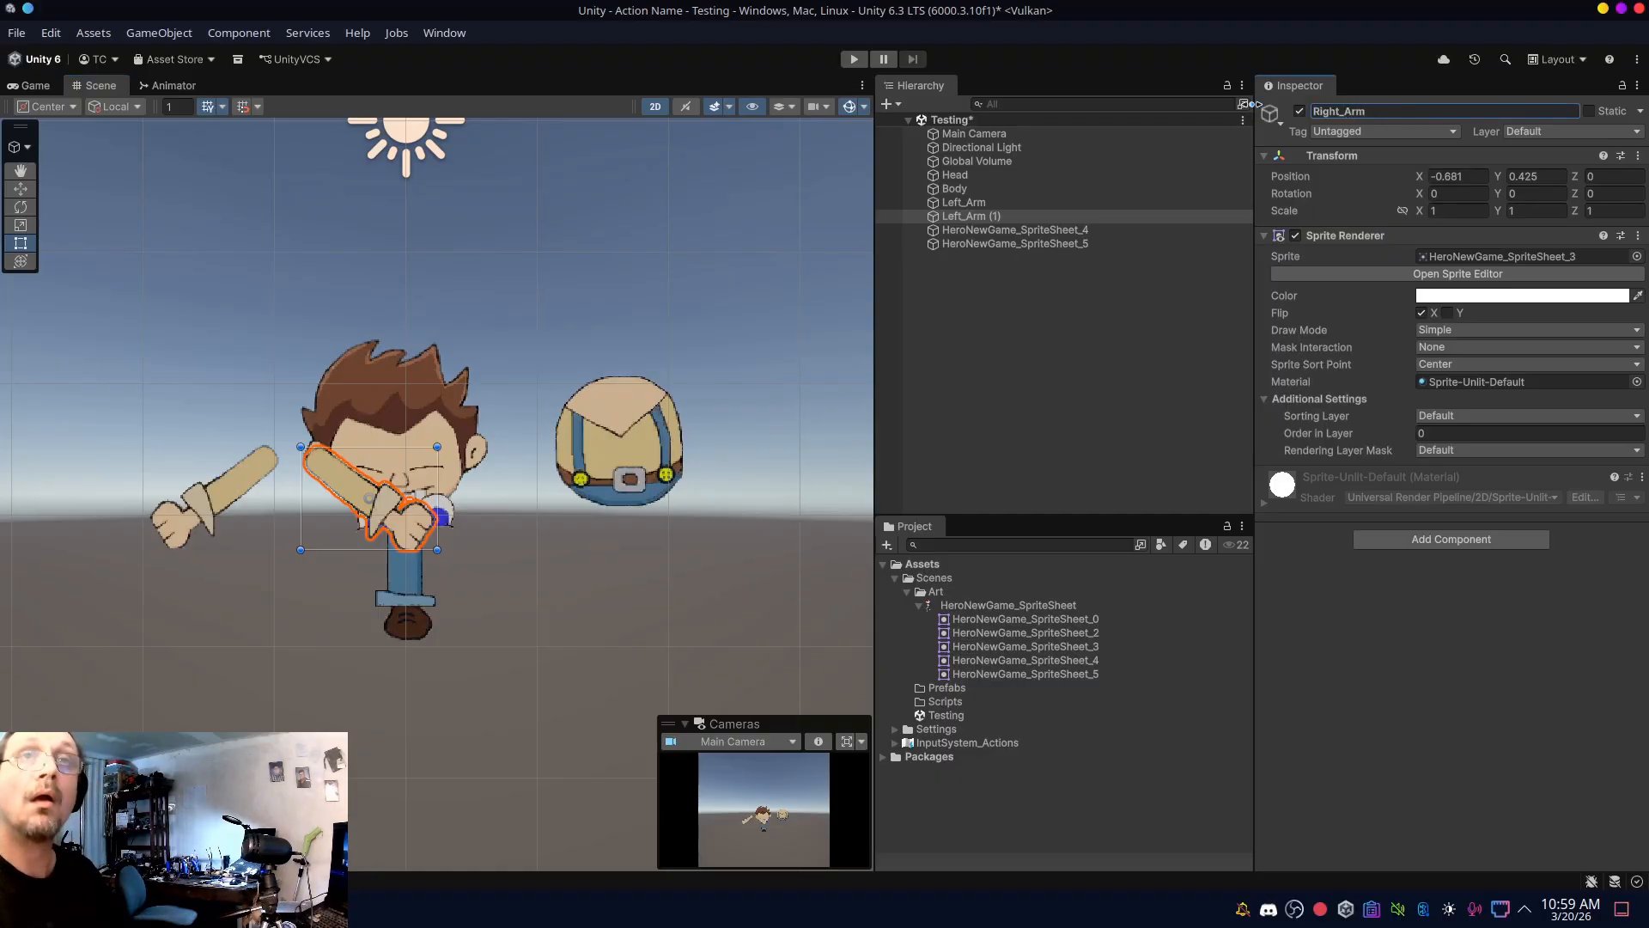
key(Return)
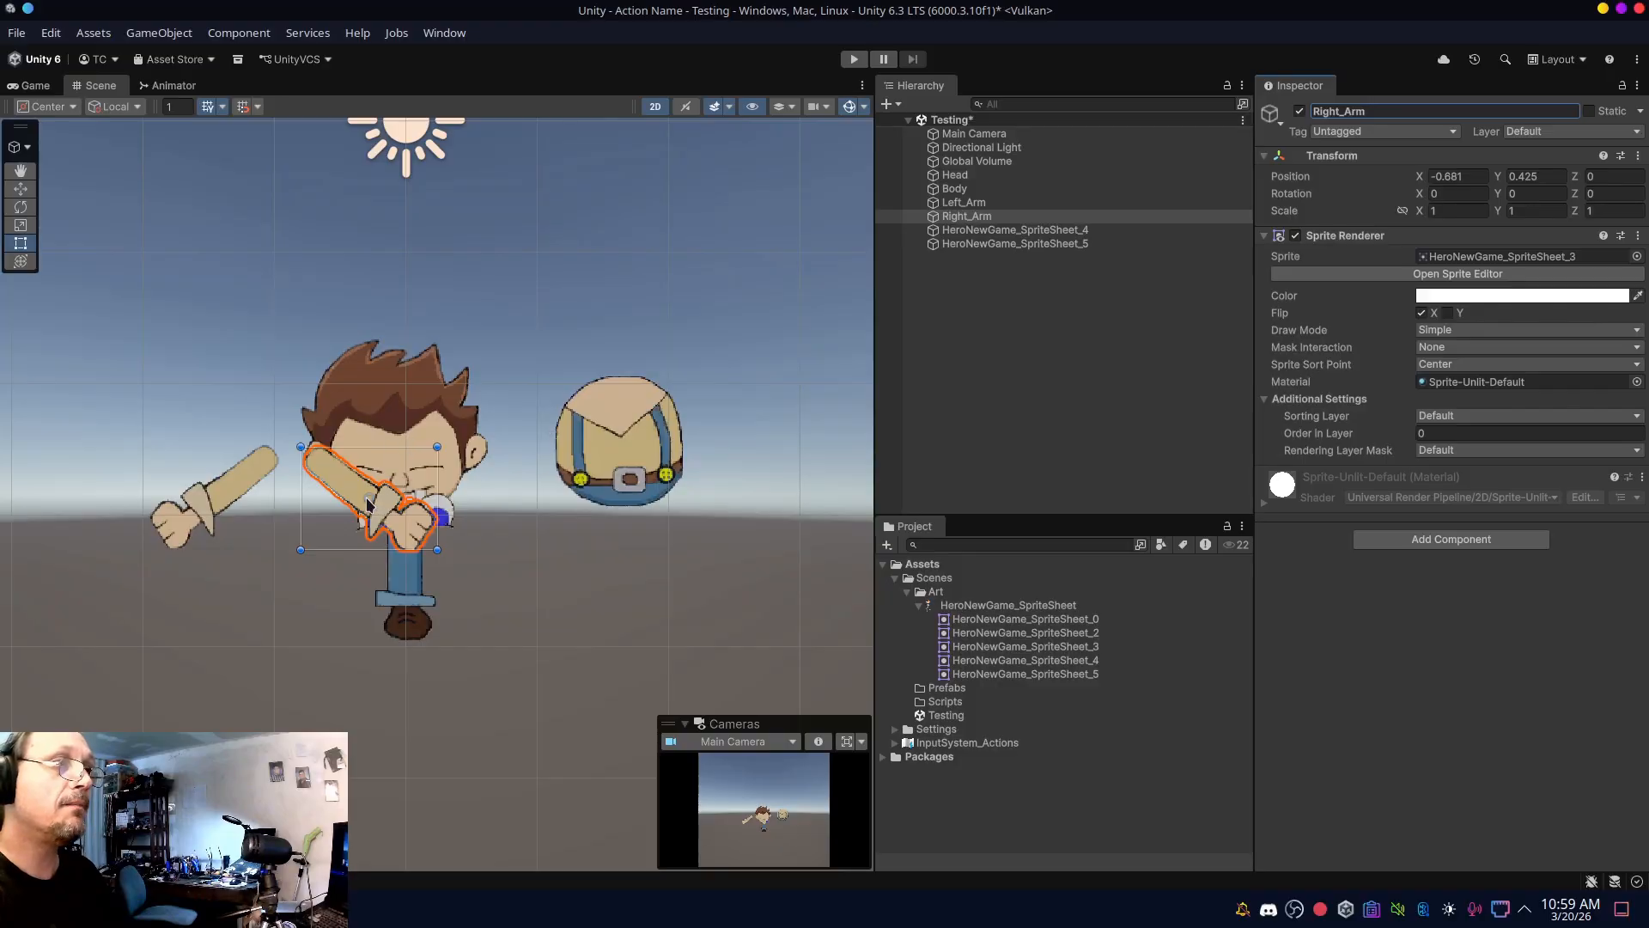
drag(368, 503, 591, 559)
- Move the leg sprite below Left_Arm to about (-0.92, -0.39) and rename it Left_Leg
click(402, 571)
drag(402, 571, 281, 623)
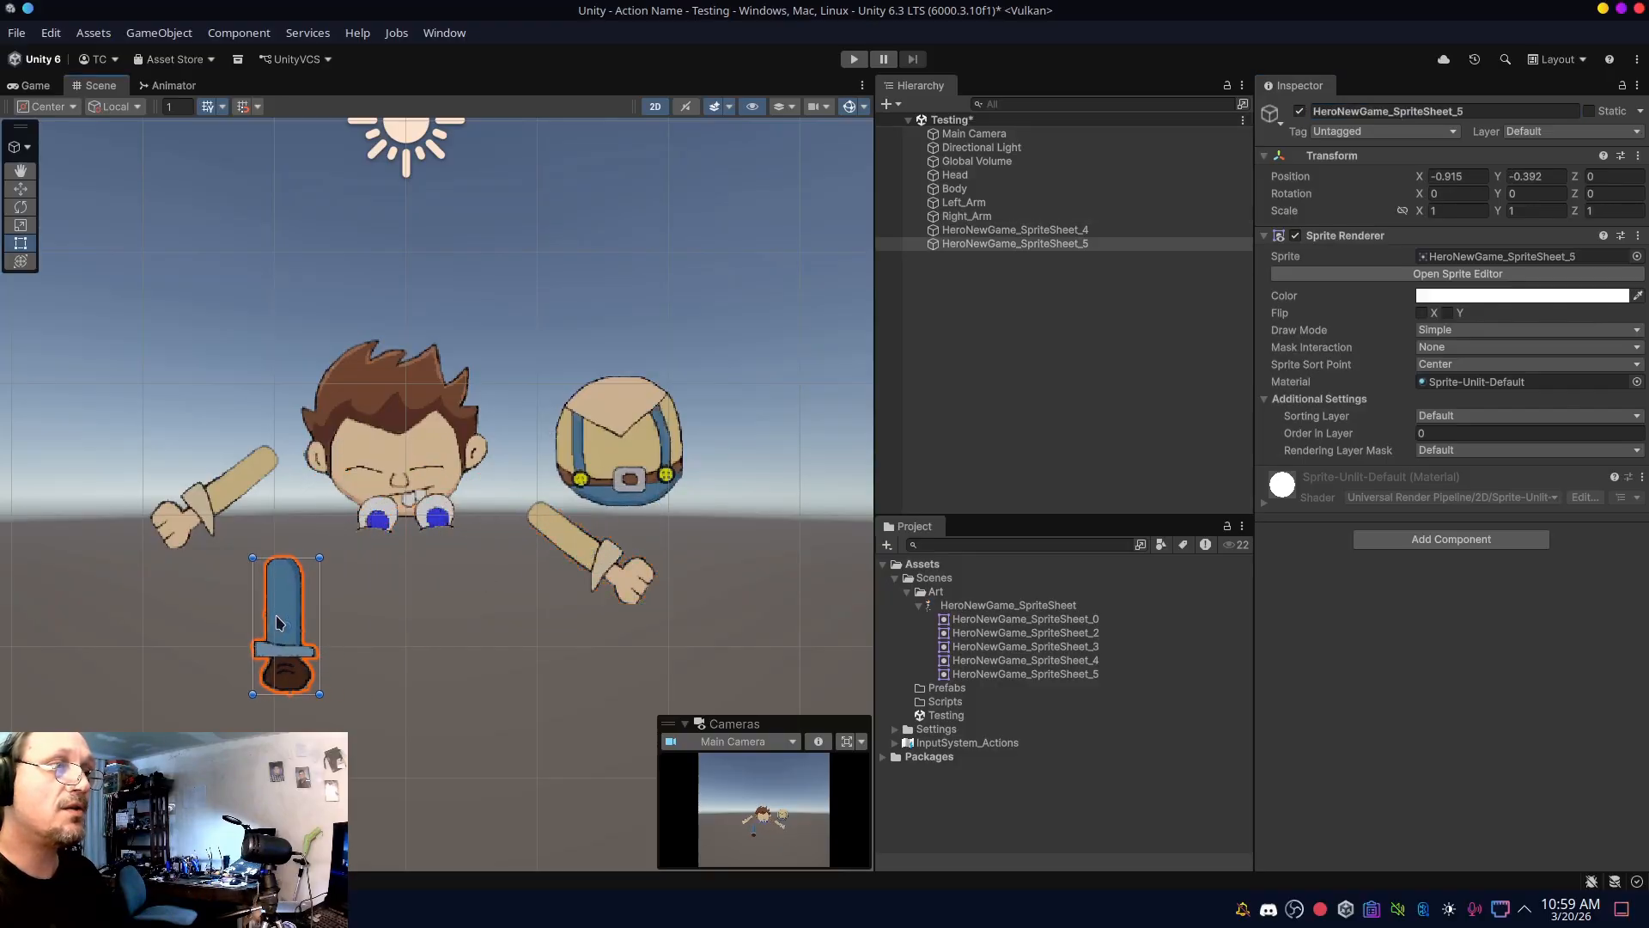
click(1472, 105)
text(Left_le)
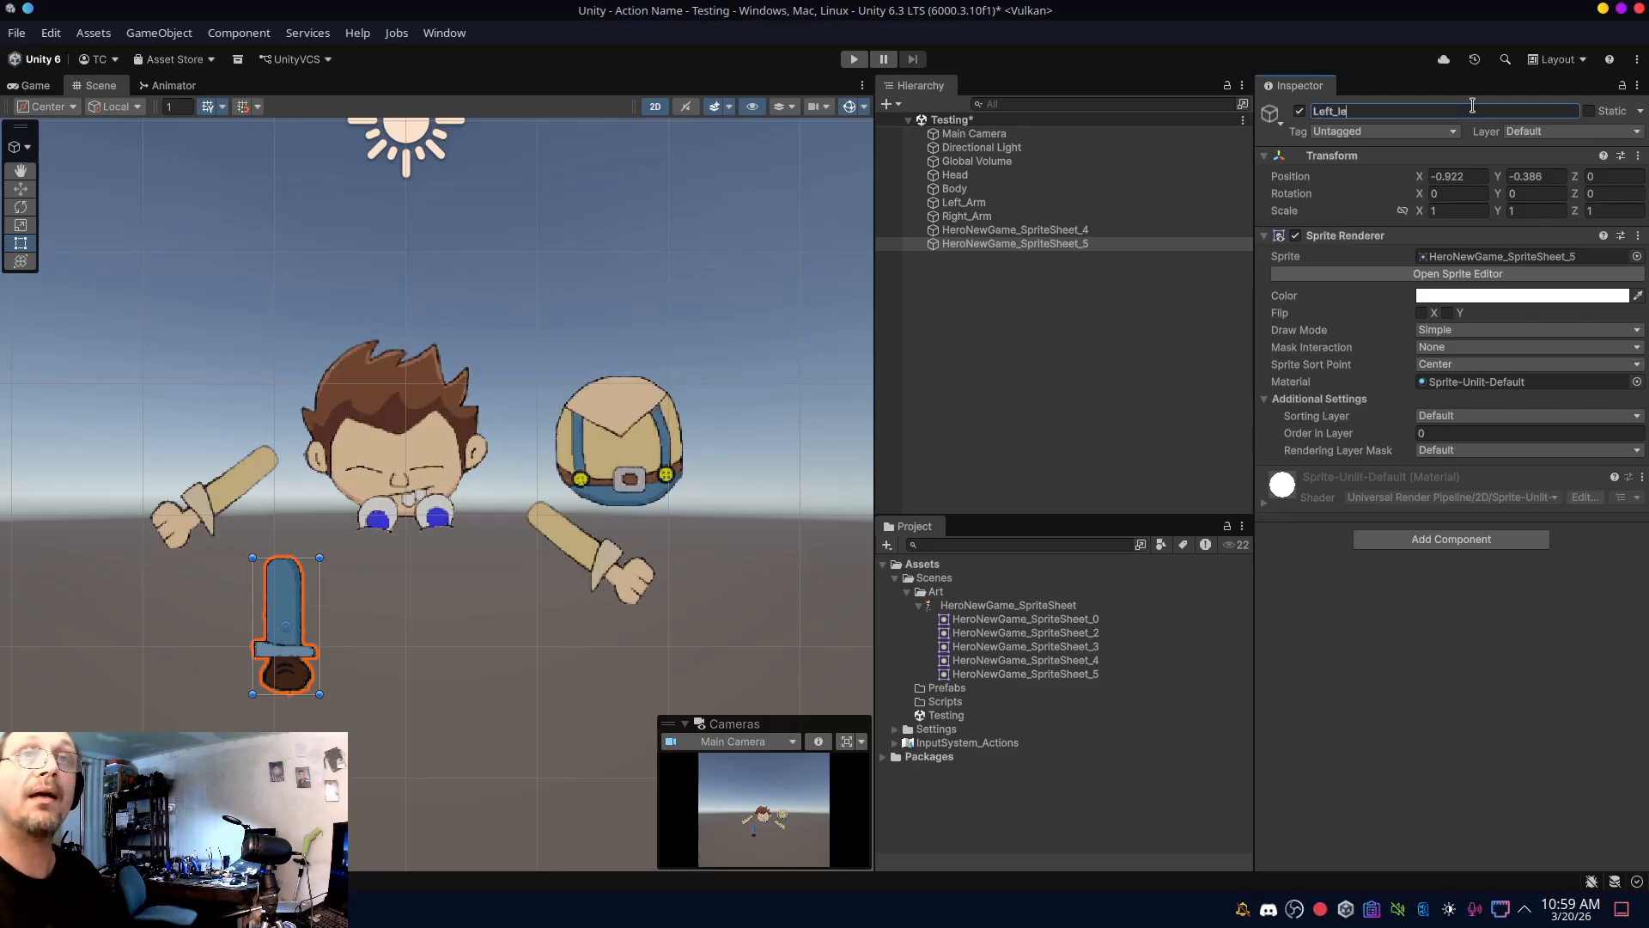
text(g)
key(Return)
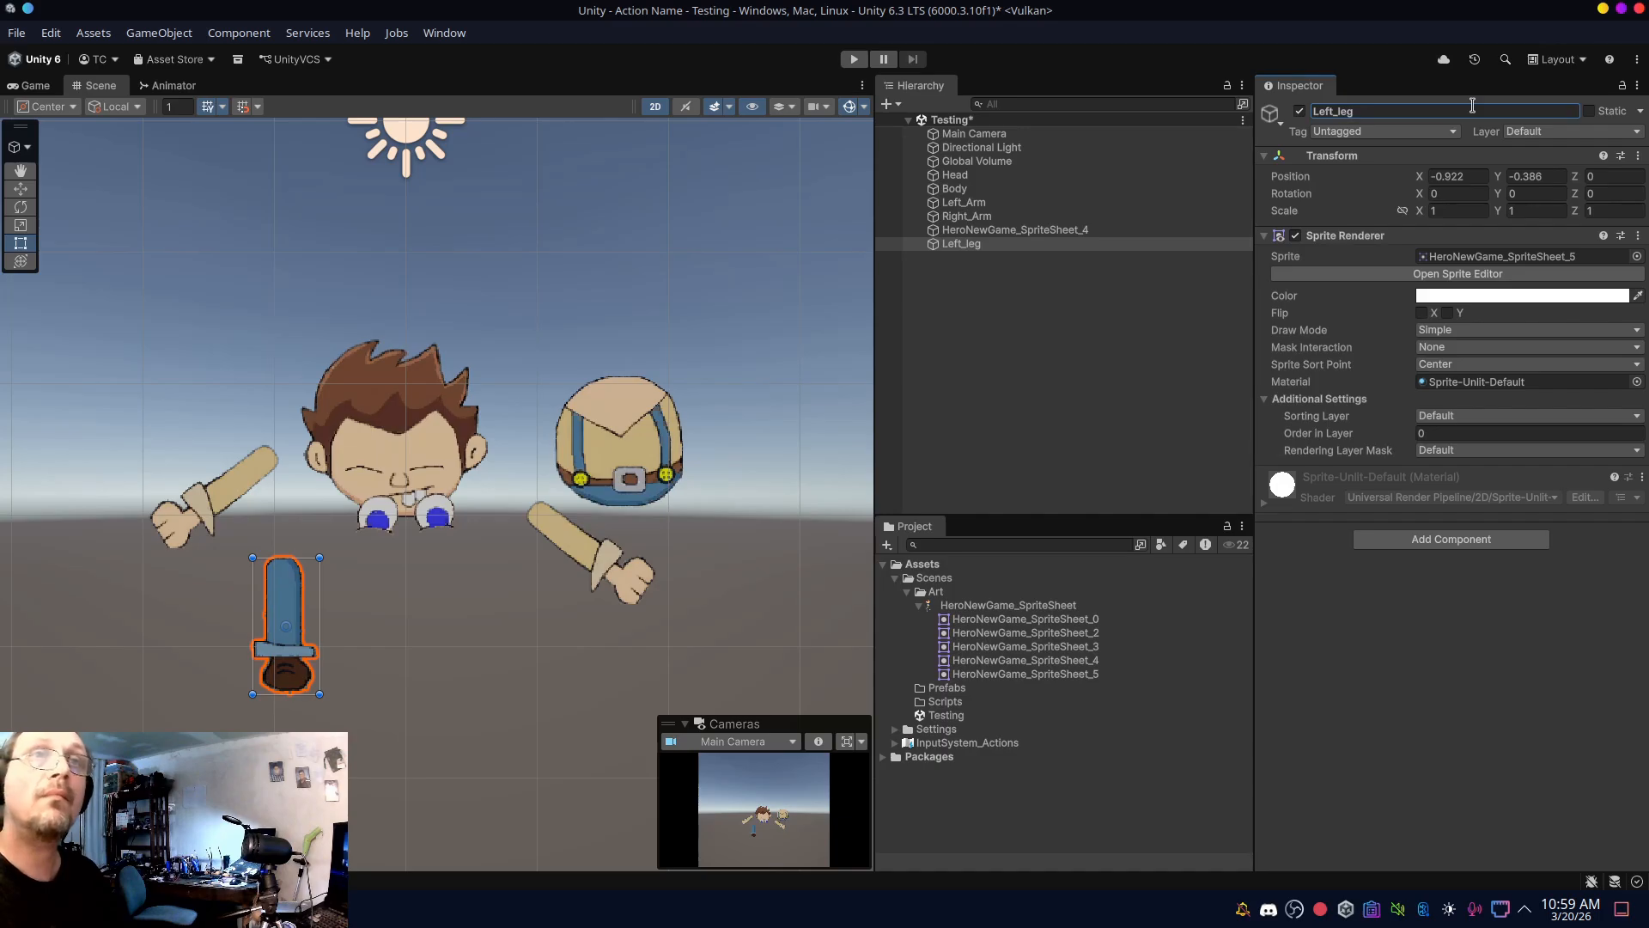
click(1338, 109)
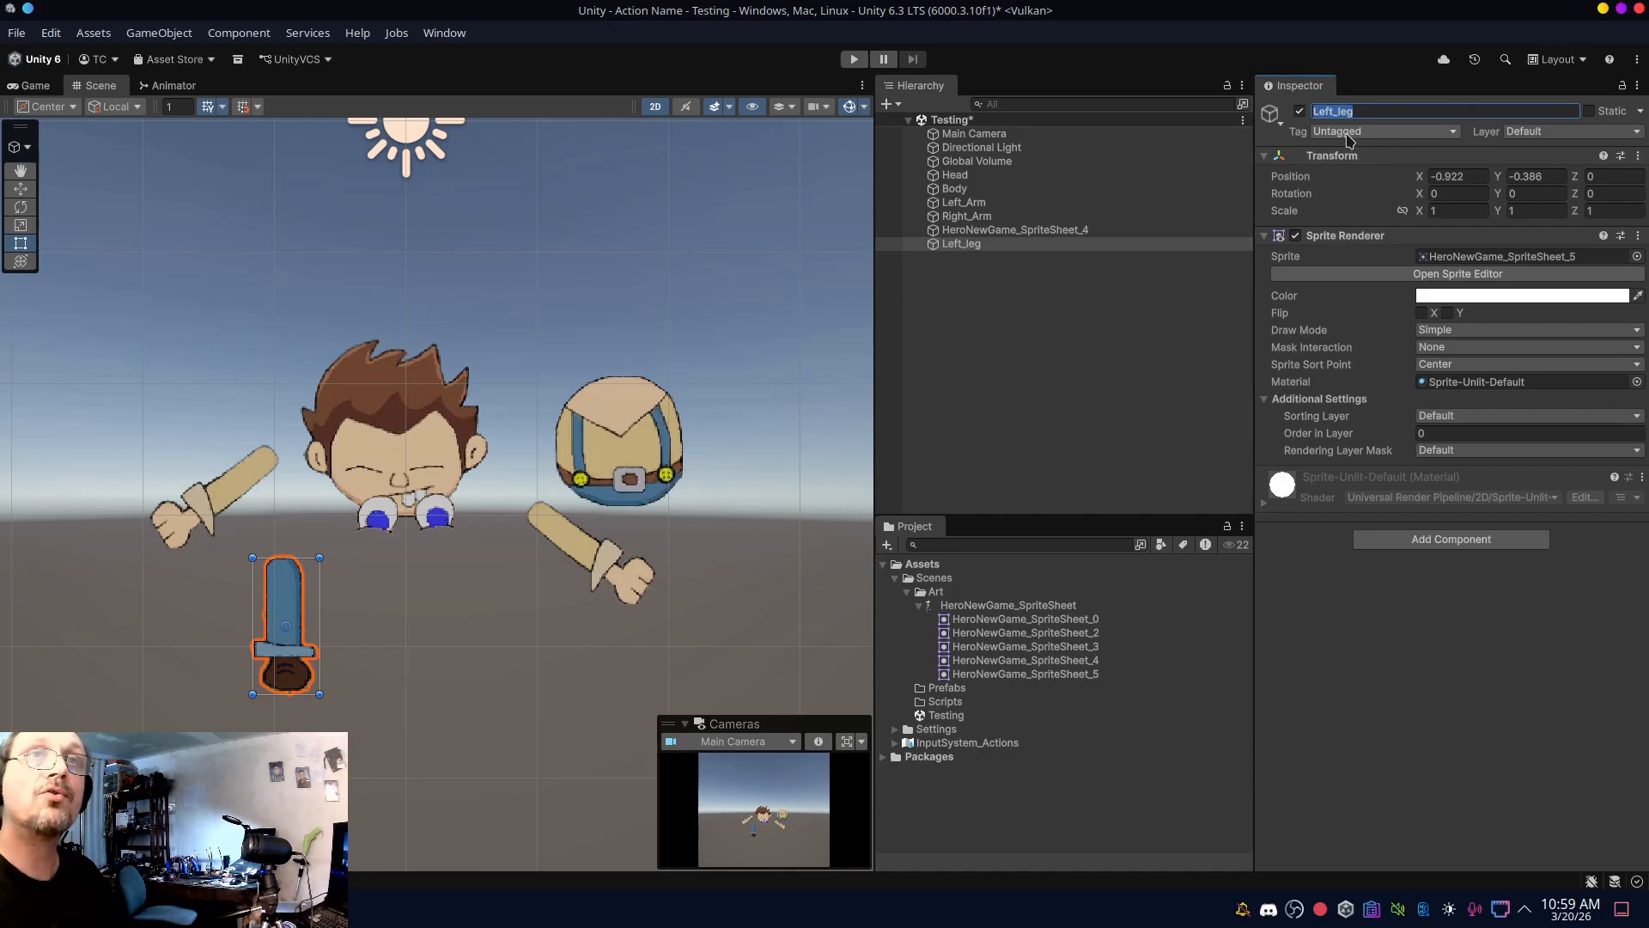
click(1339, 109)
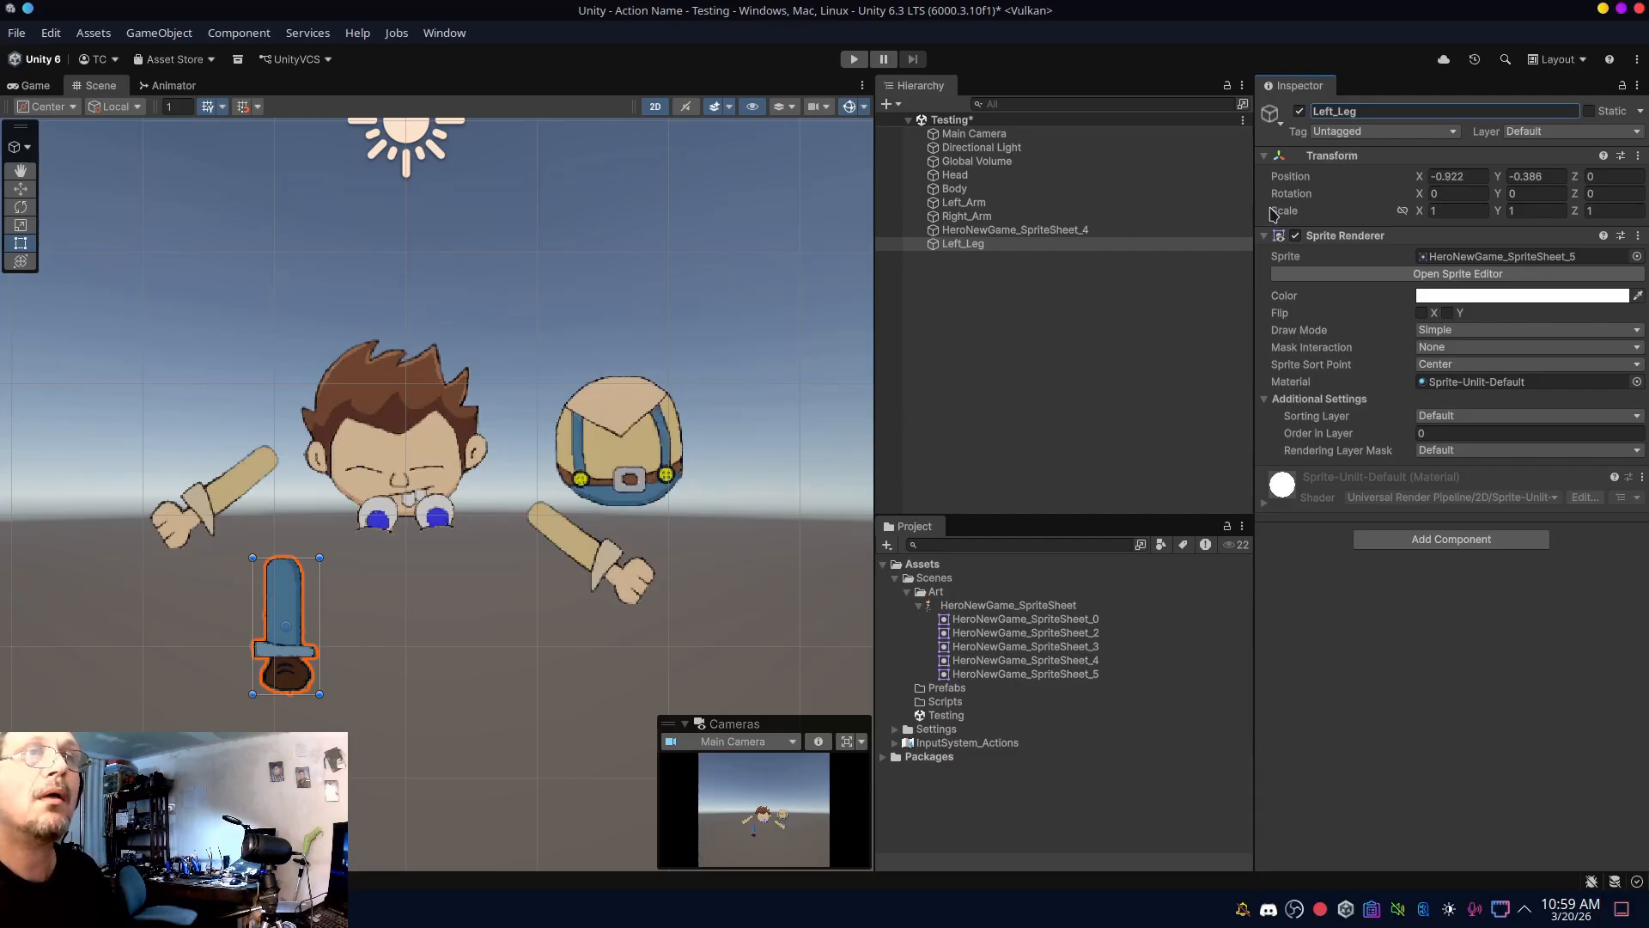
- Create an X-flipped duplicate of Left_Leg named Right_Leg and place it beside the original at about (-0.20, -0.39)
right_click(977, 244)
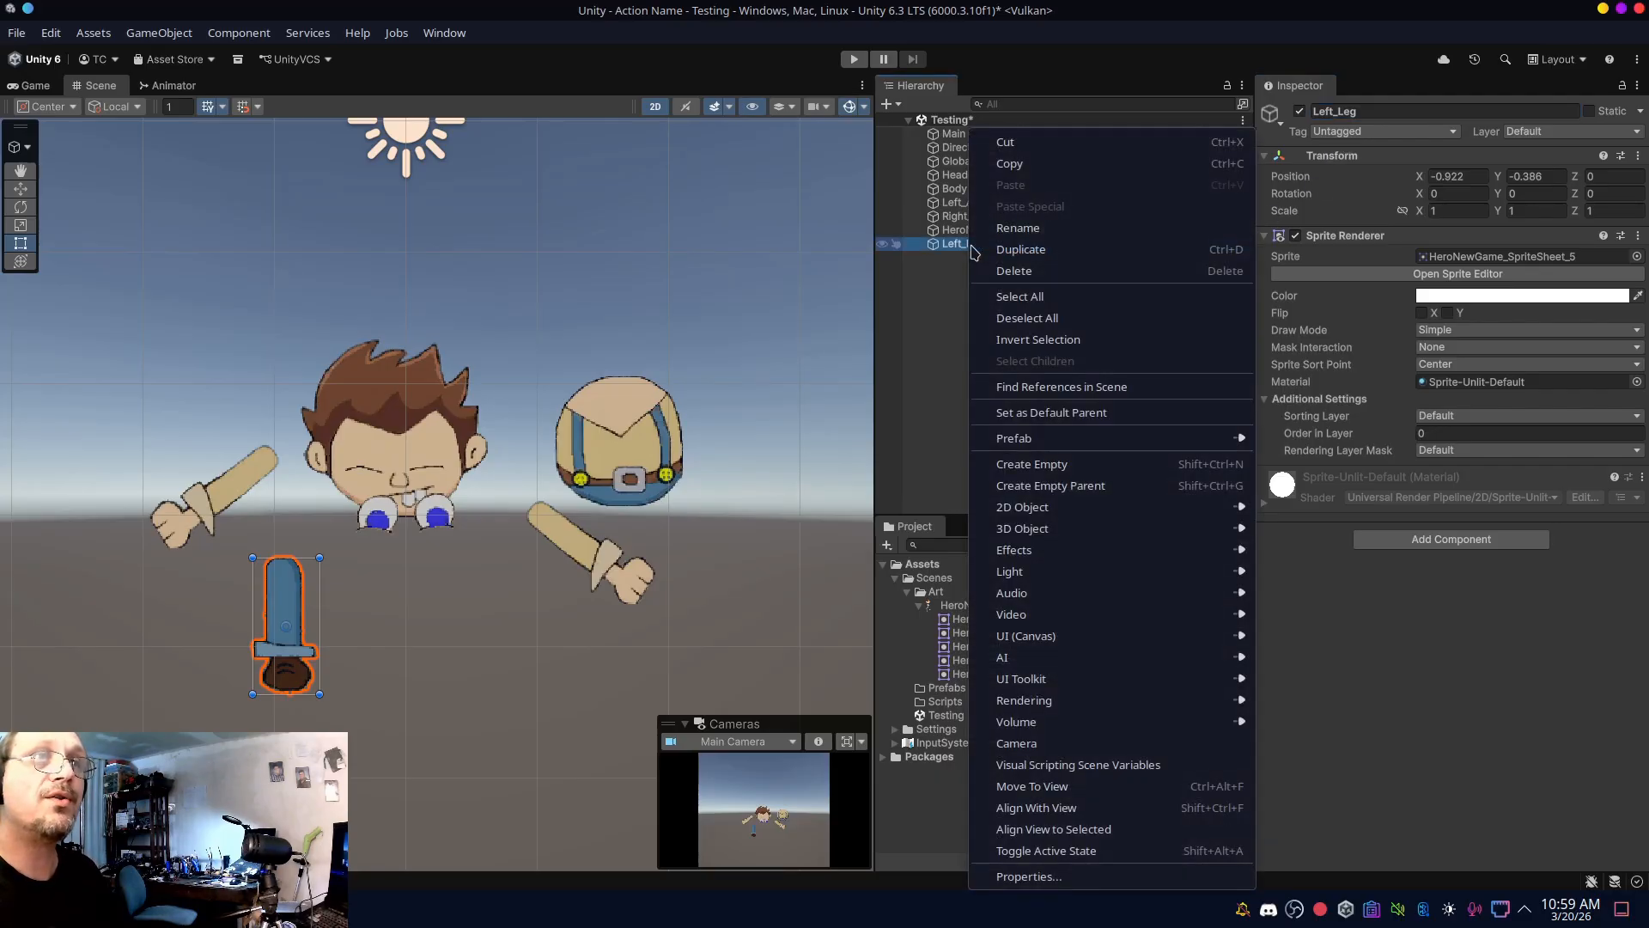
click(1048, 249)
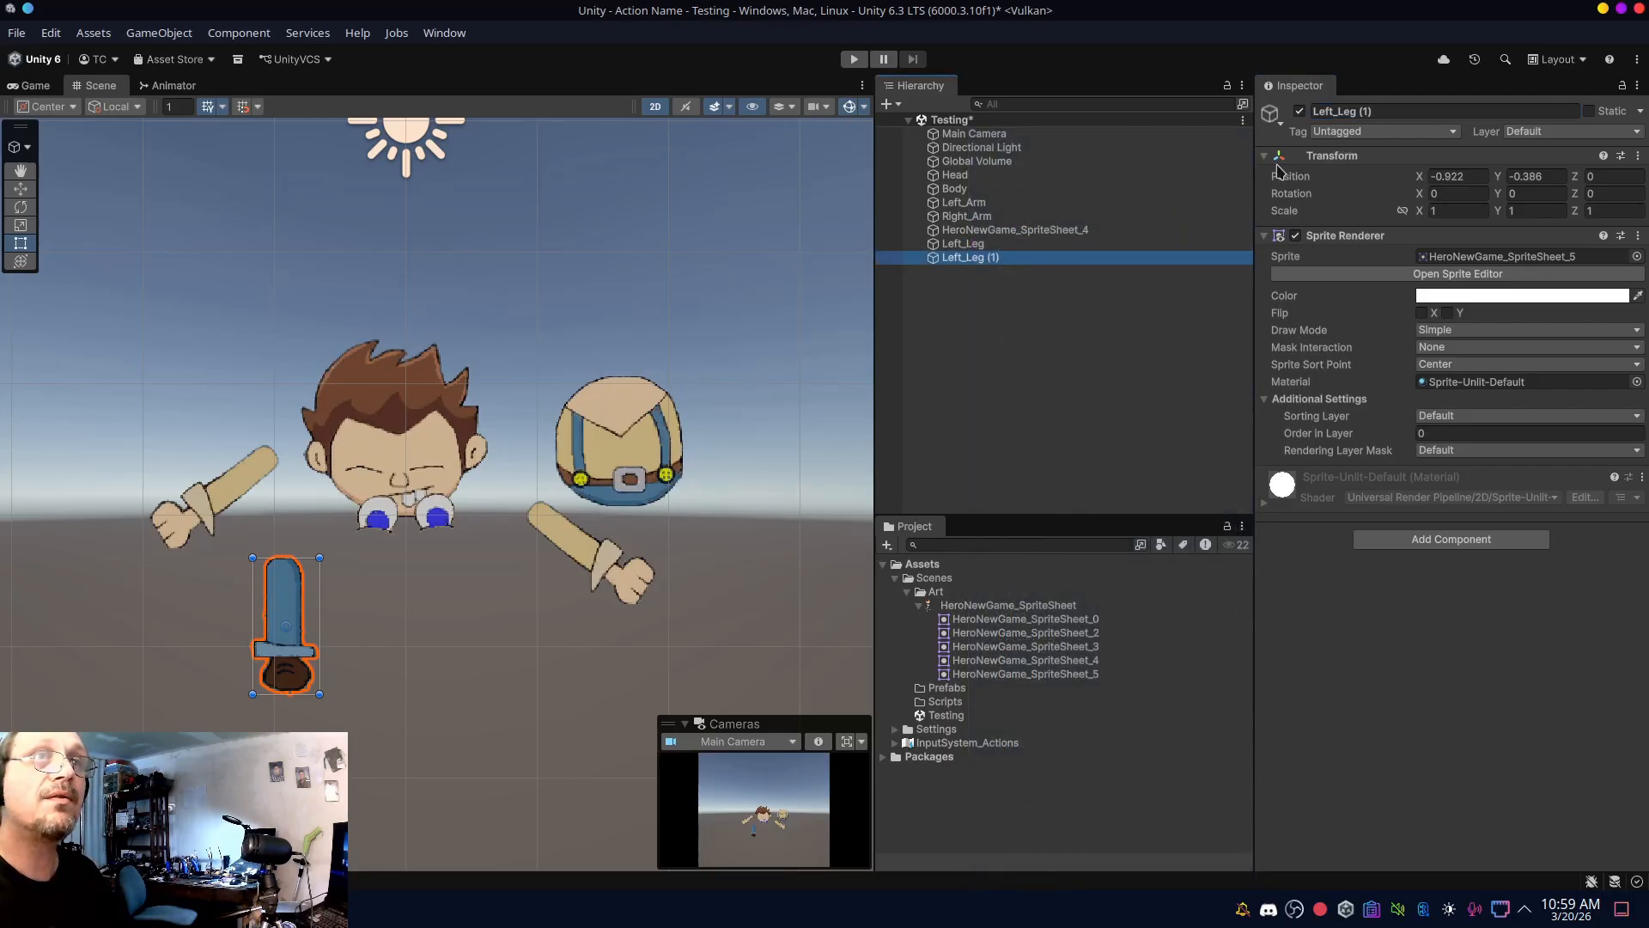
click(1389, 111)
text(Right_Leg)
key(Return)
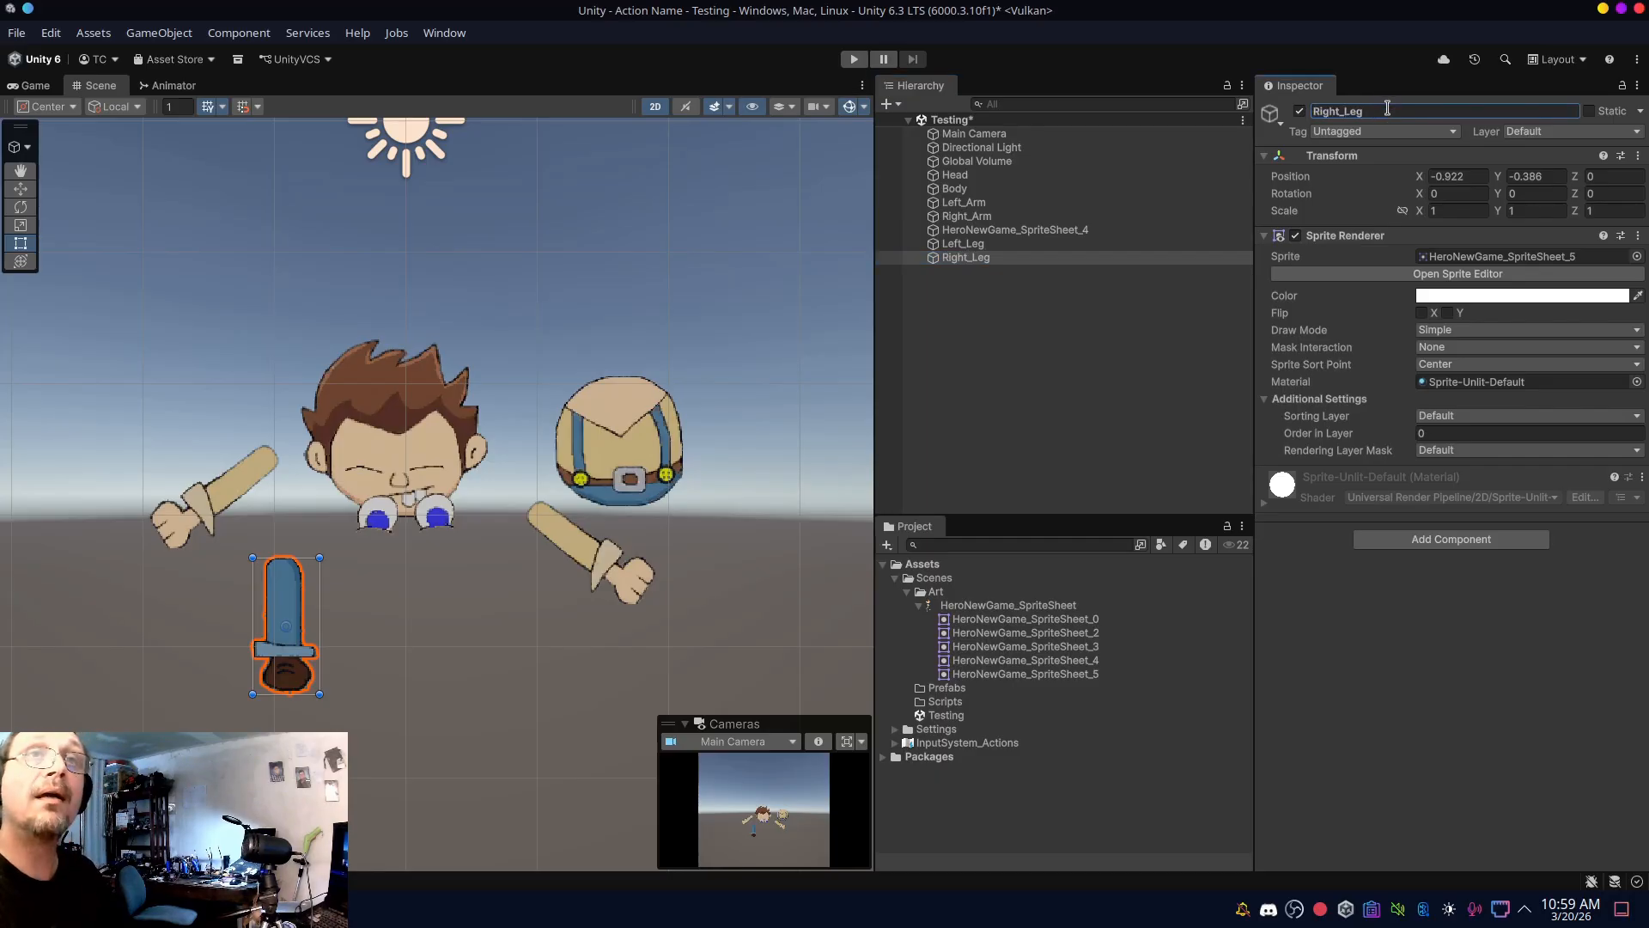
click(1422, 312)
drag(288, 615, 384, 614)
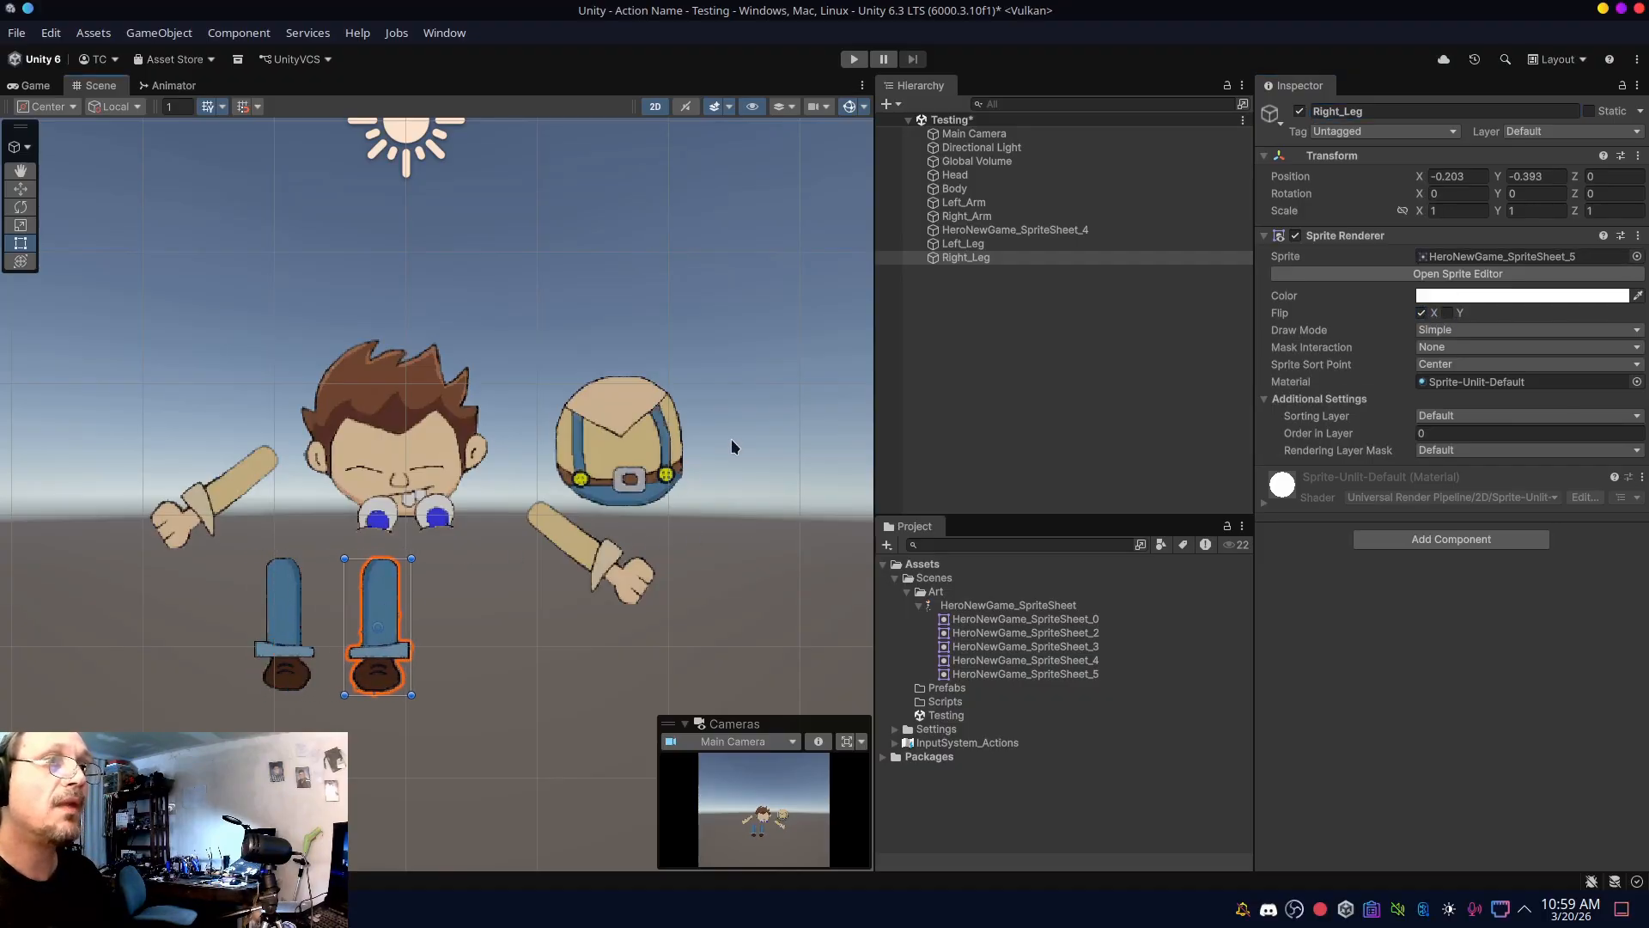
- Rename the HeroNewGame_SpriteSheet_4 object in the scene to Eyes
click(437, 515)
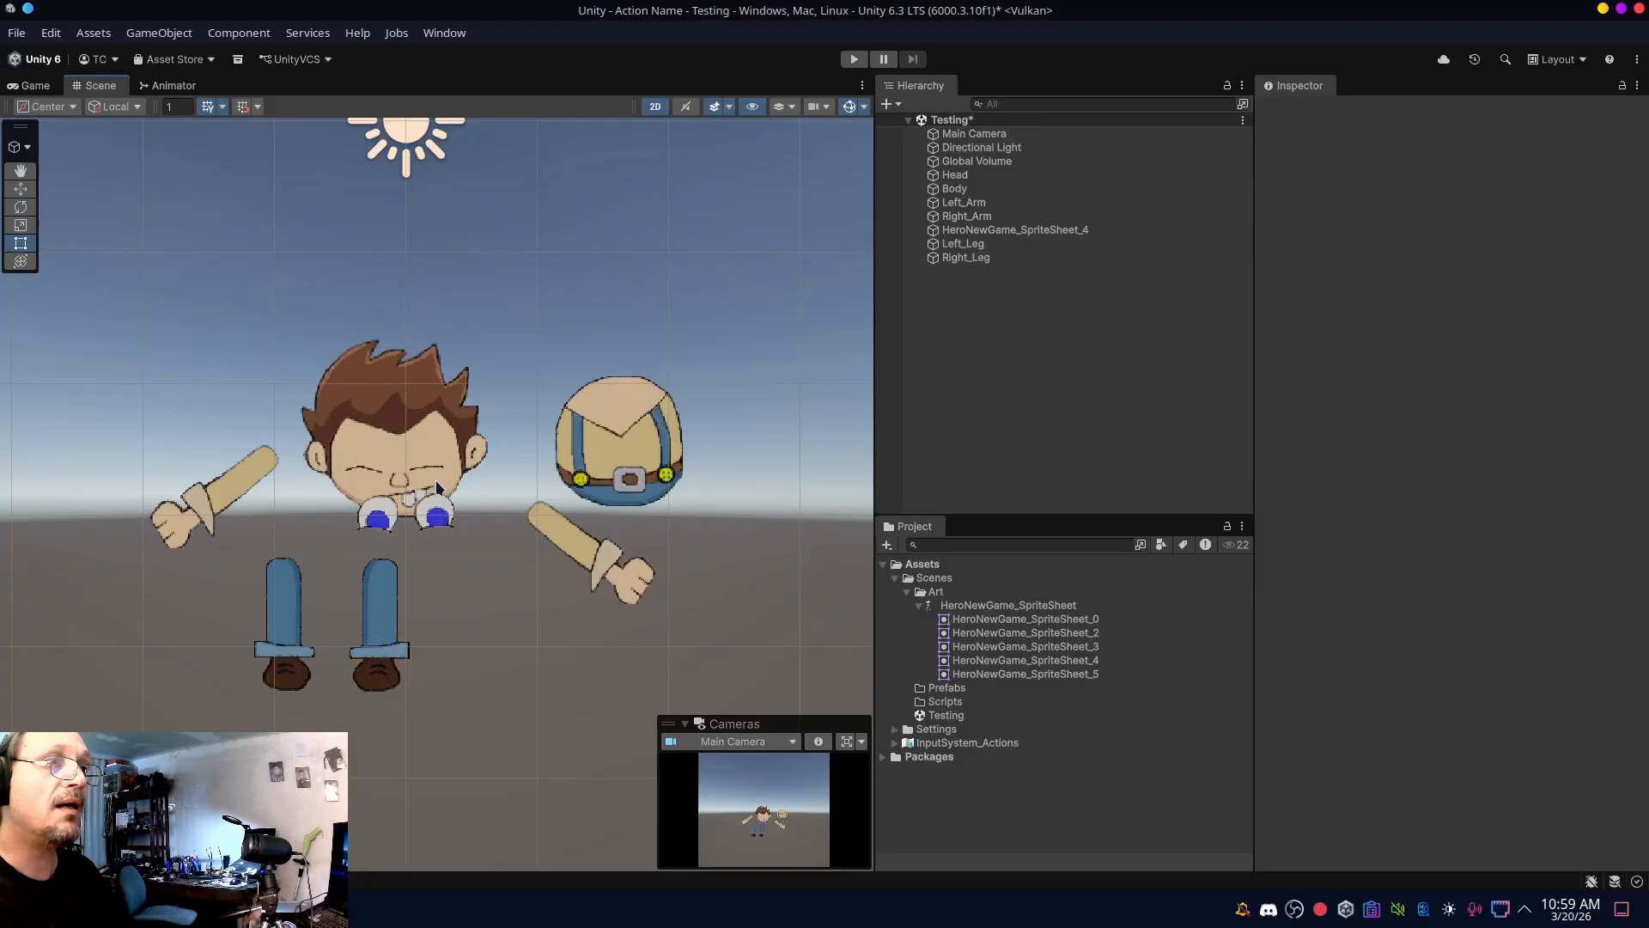
click(1022, 231)
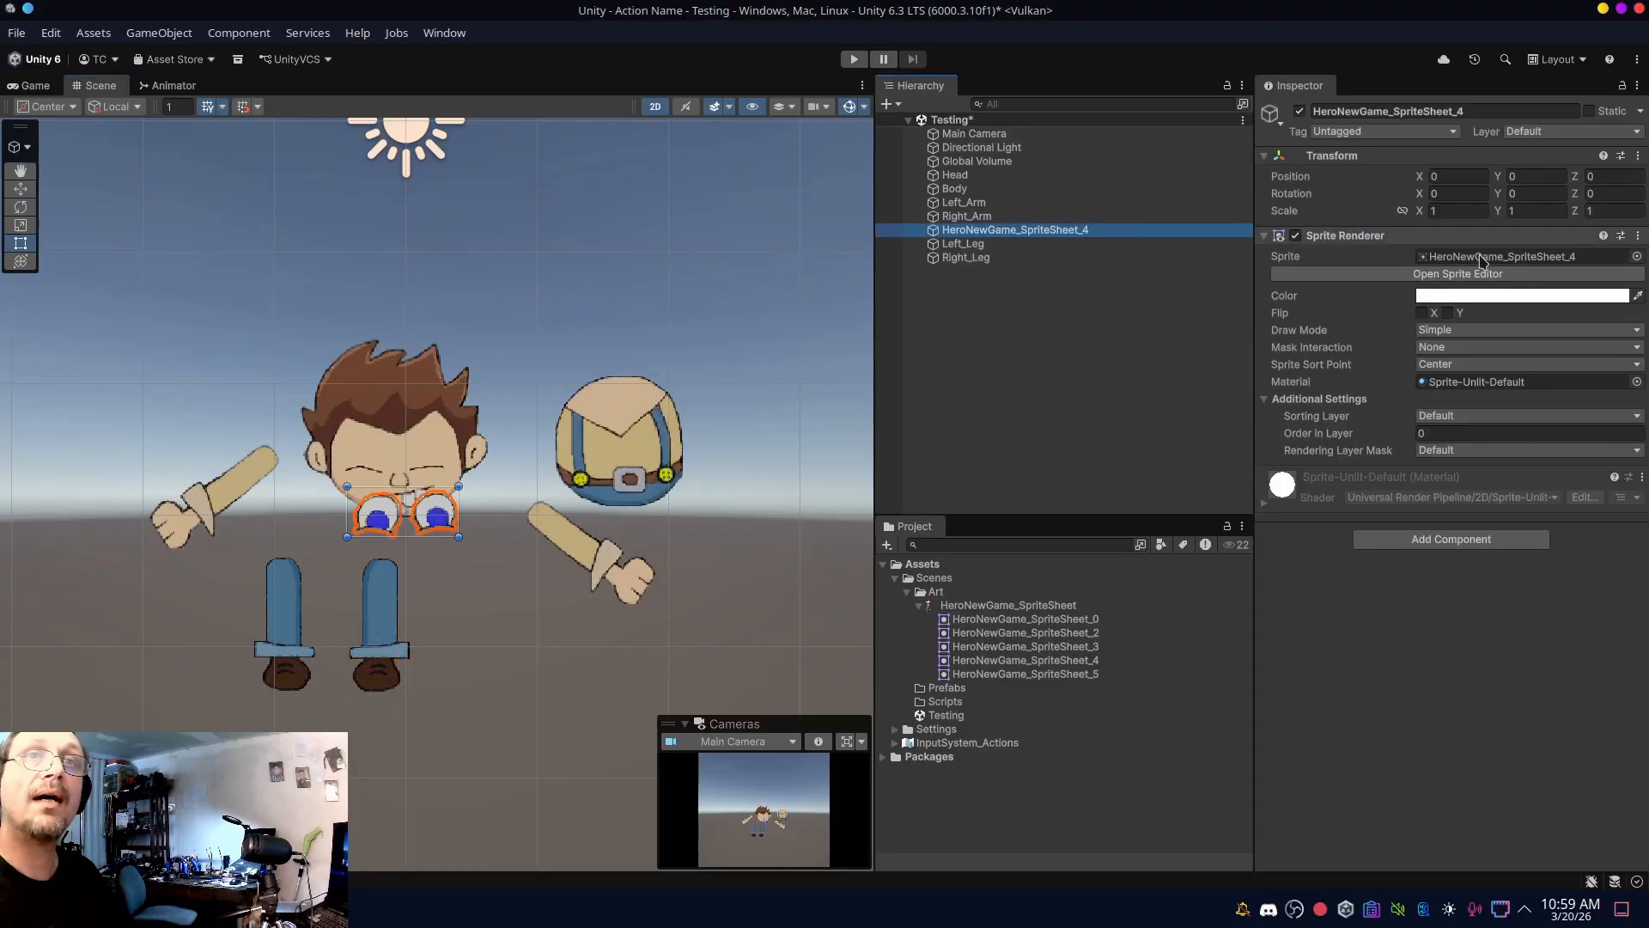
click(1465, 111)
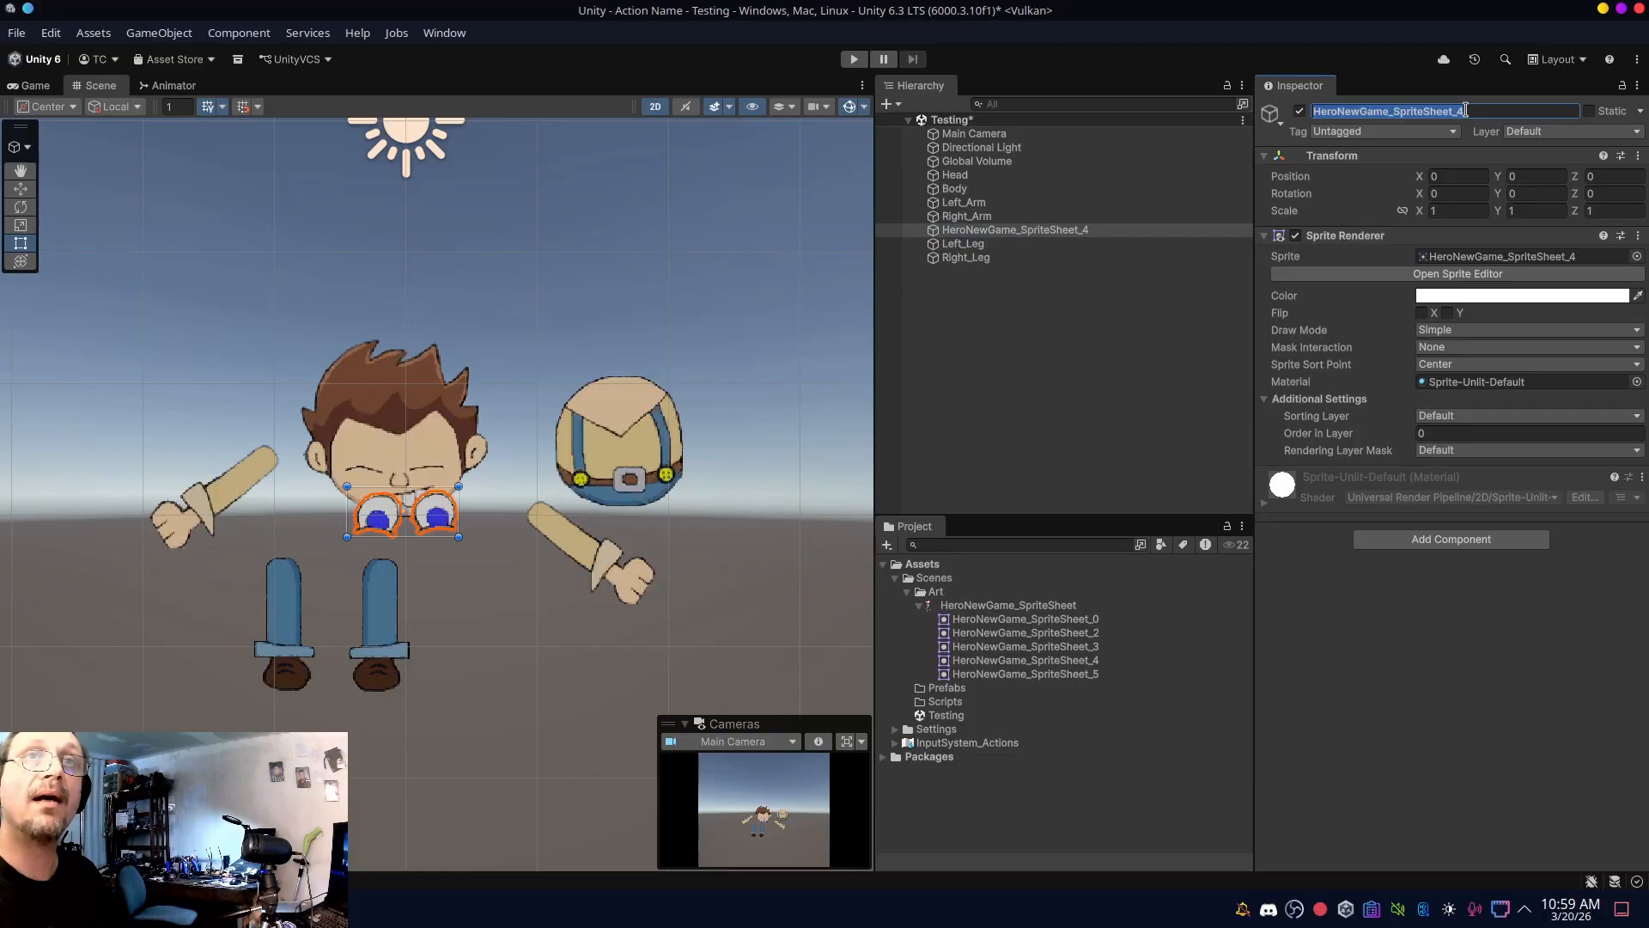
text(Eyes)
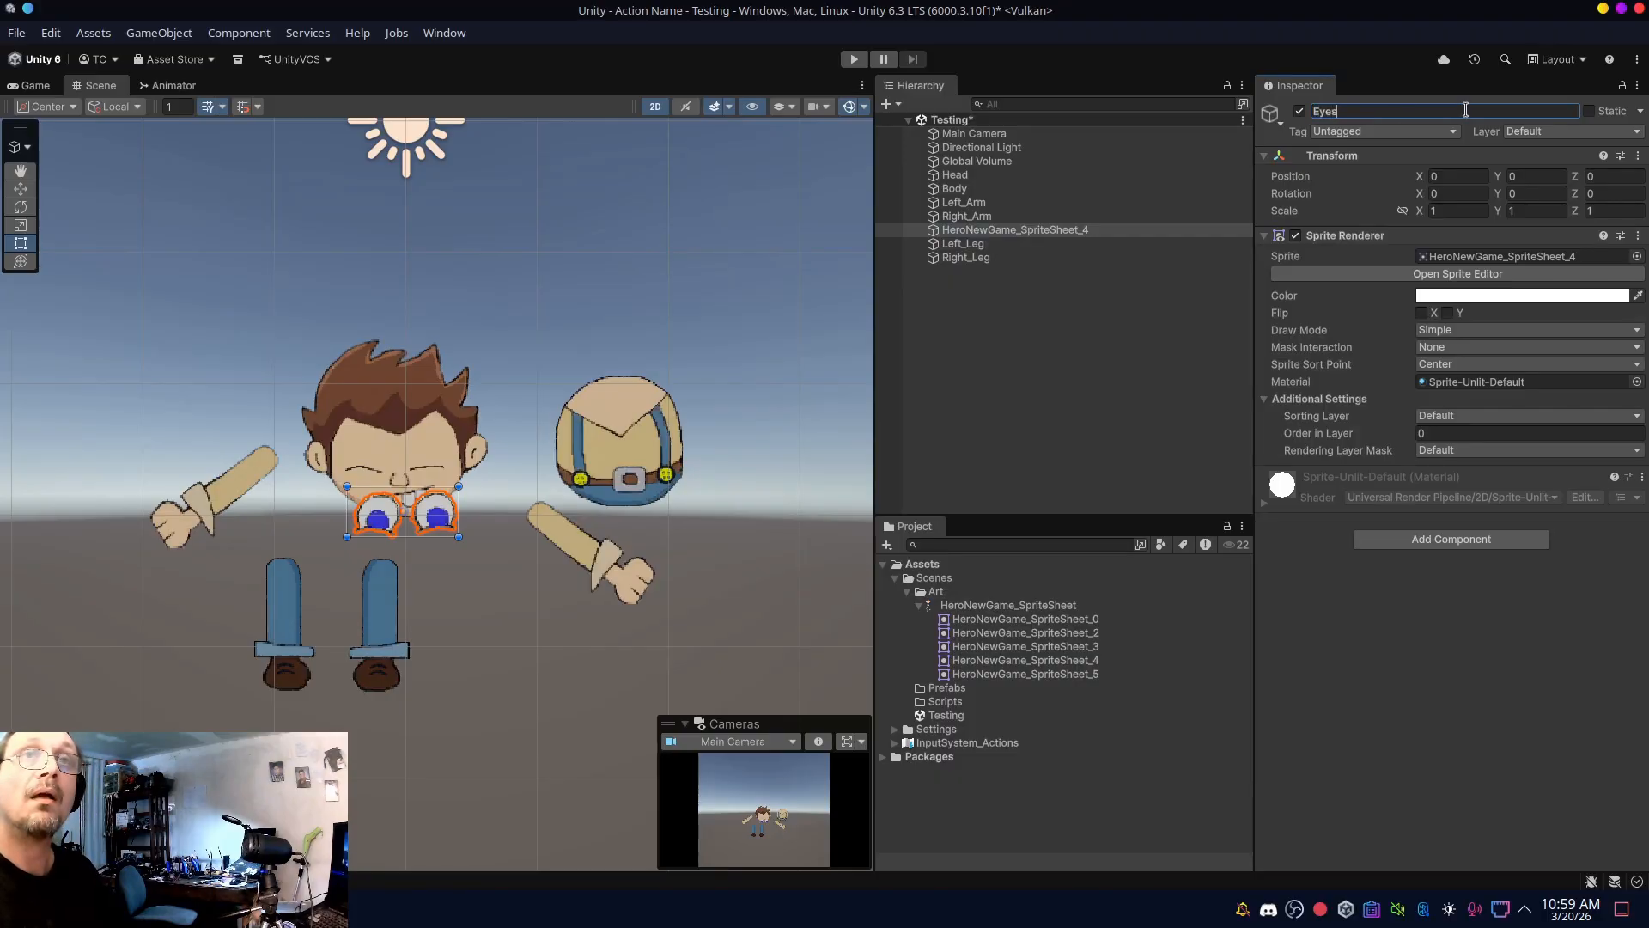
key(Return)
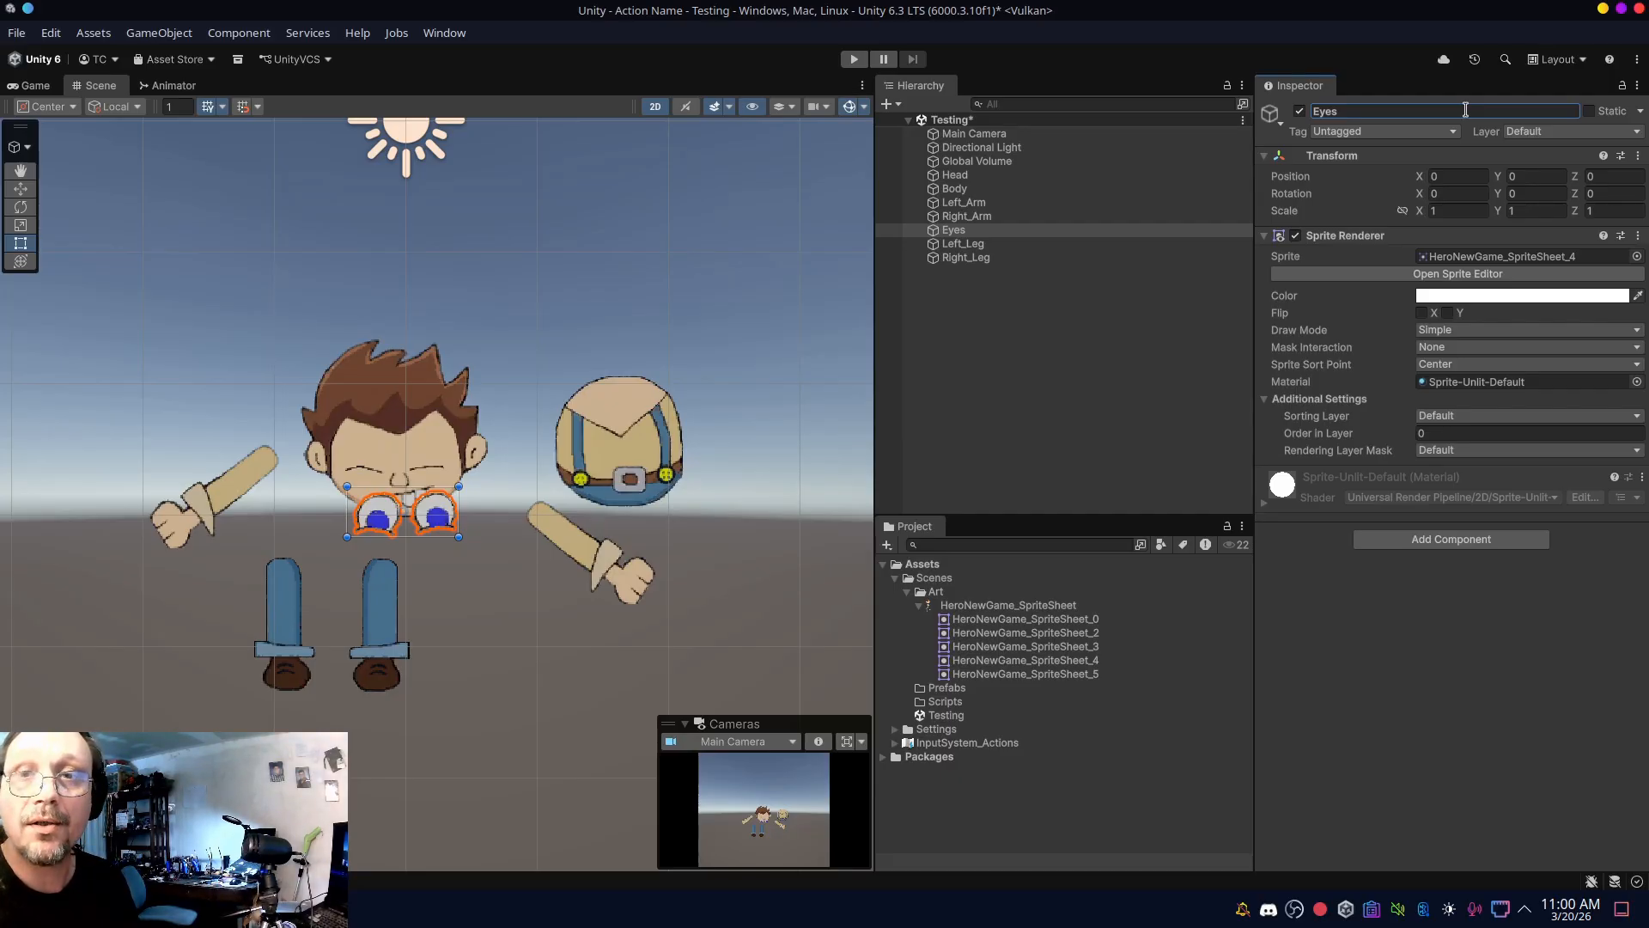
- Create an empty object named Player at the scene root and assign it the Player tag
click(988, 306)
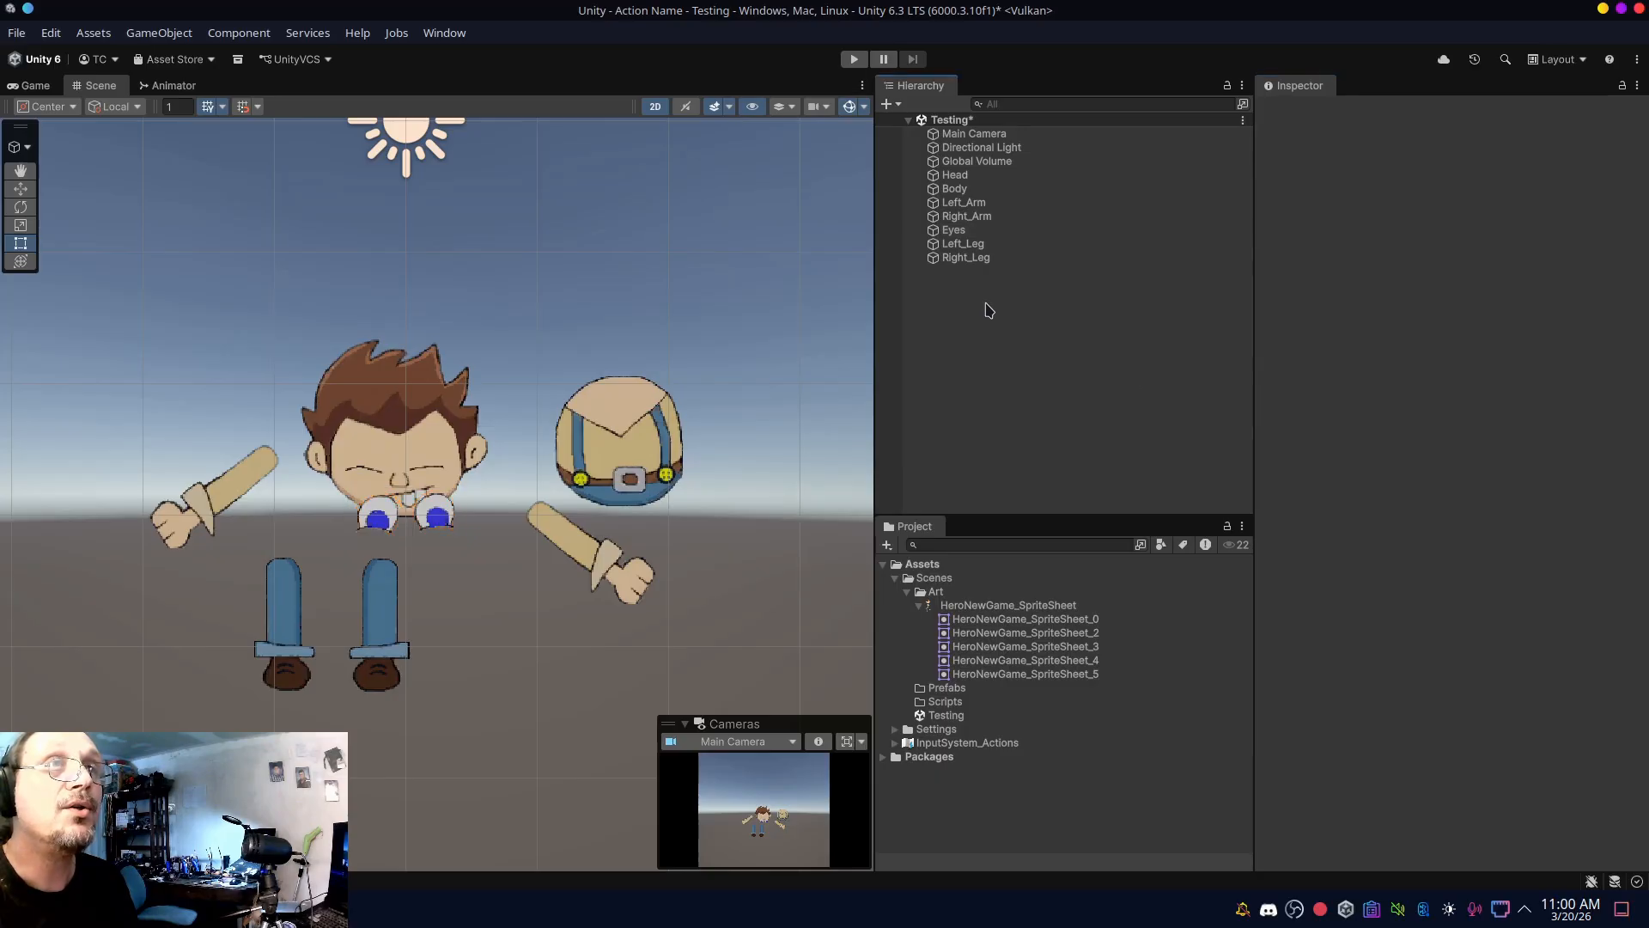
right_click(956, 312)
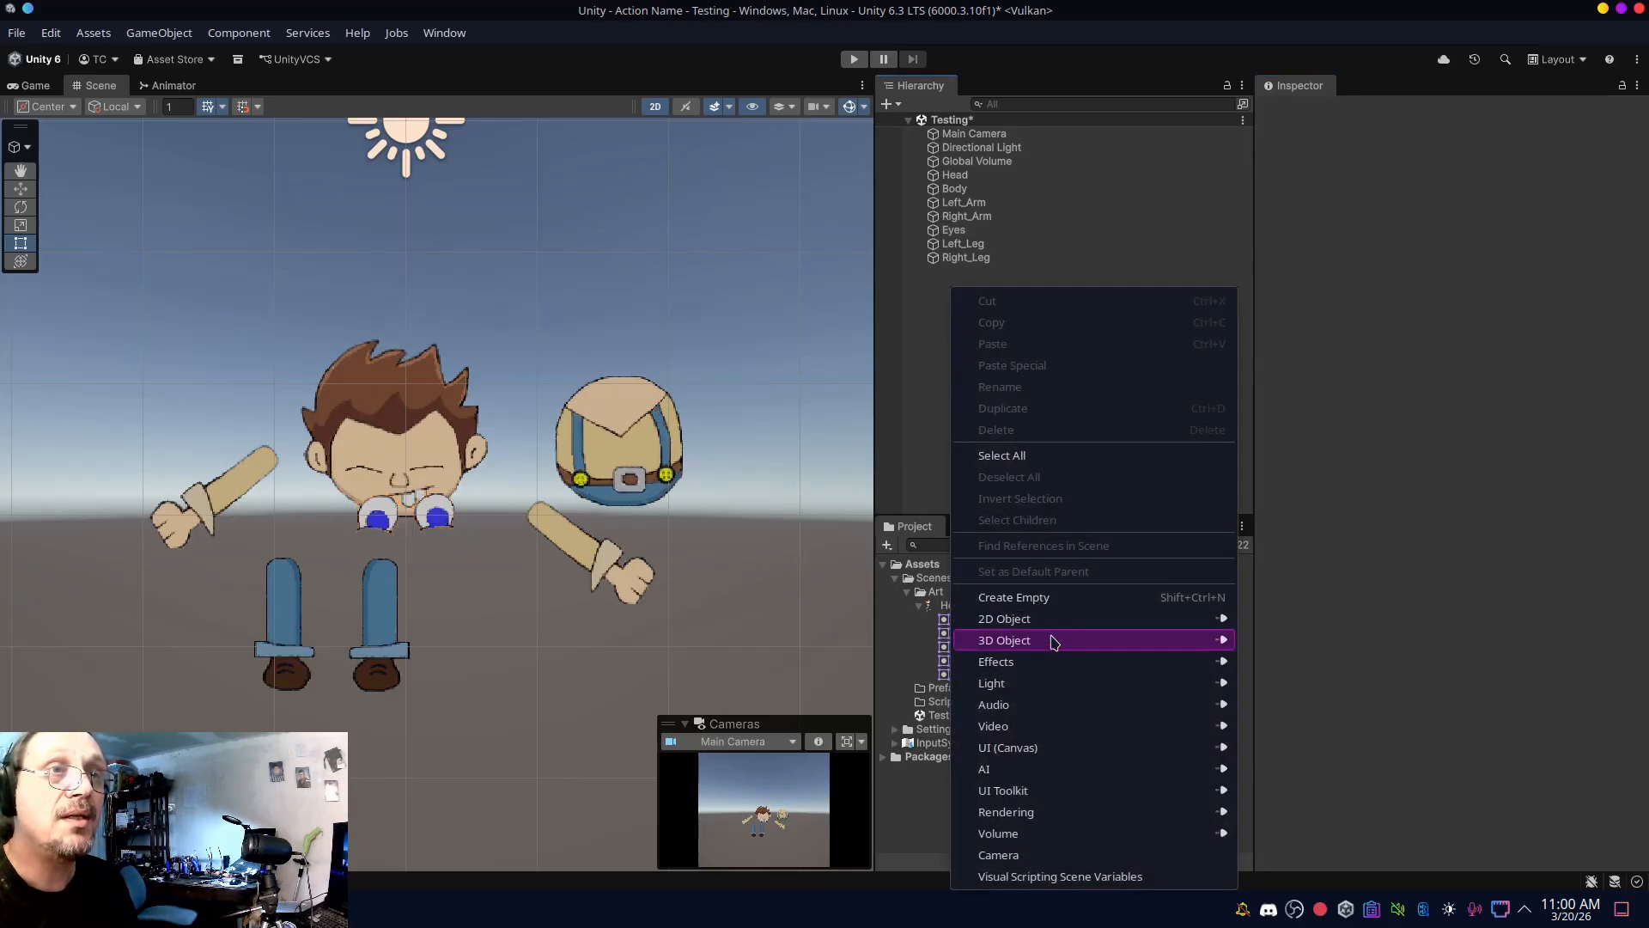
click(1053, 600)
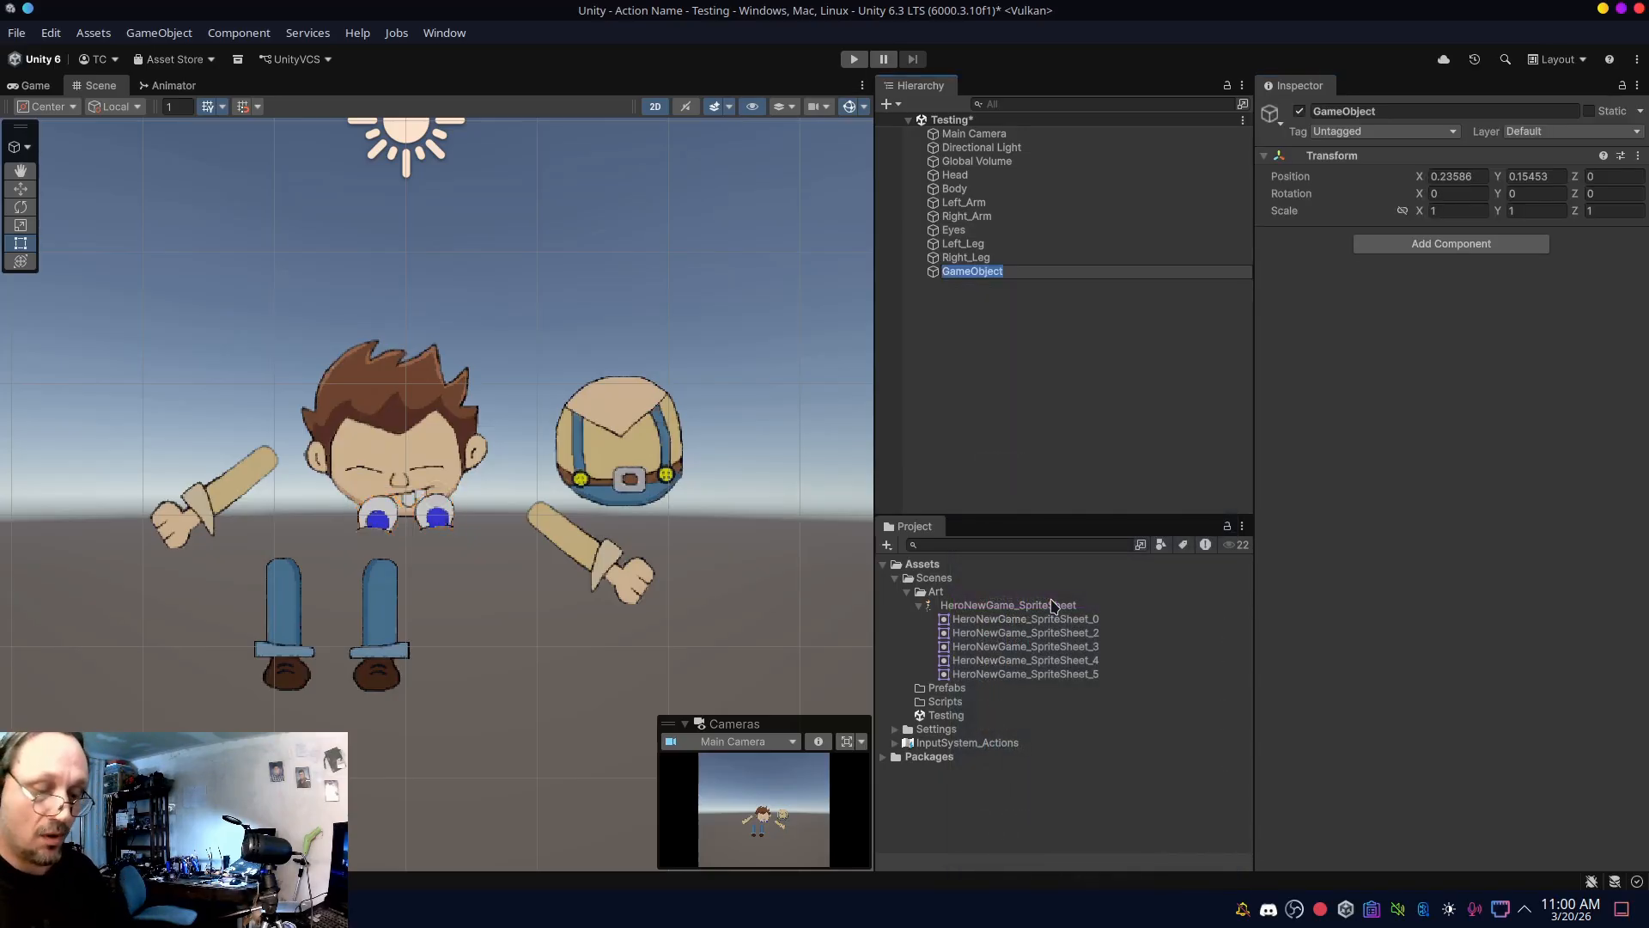
text(Player)
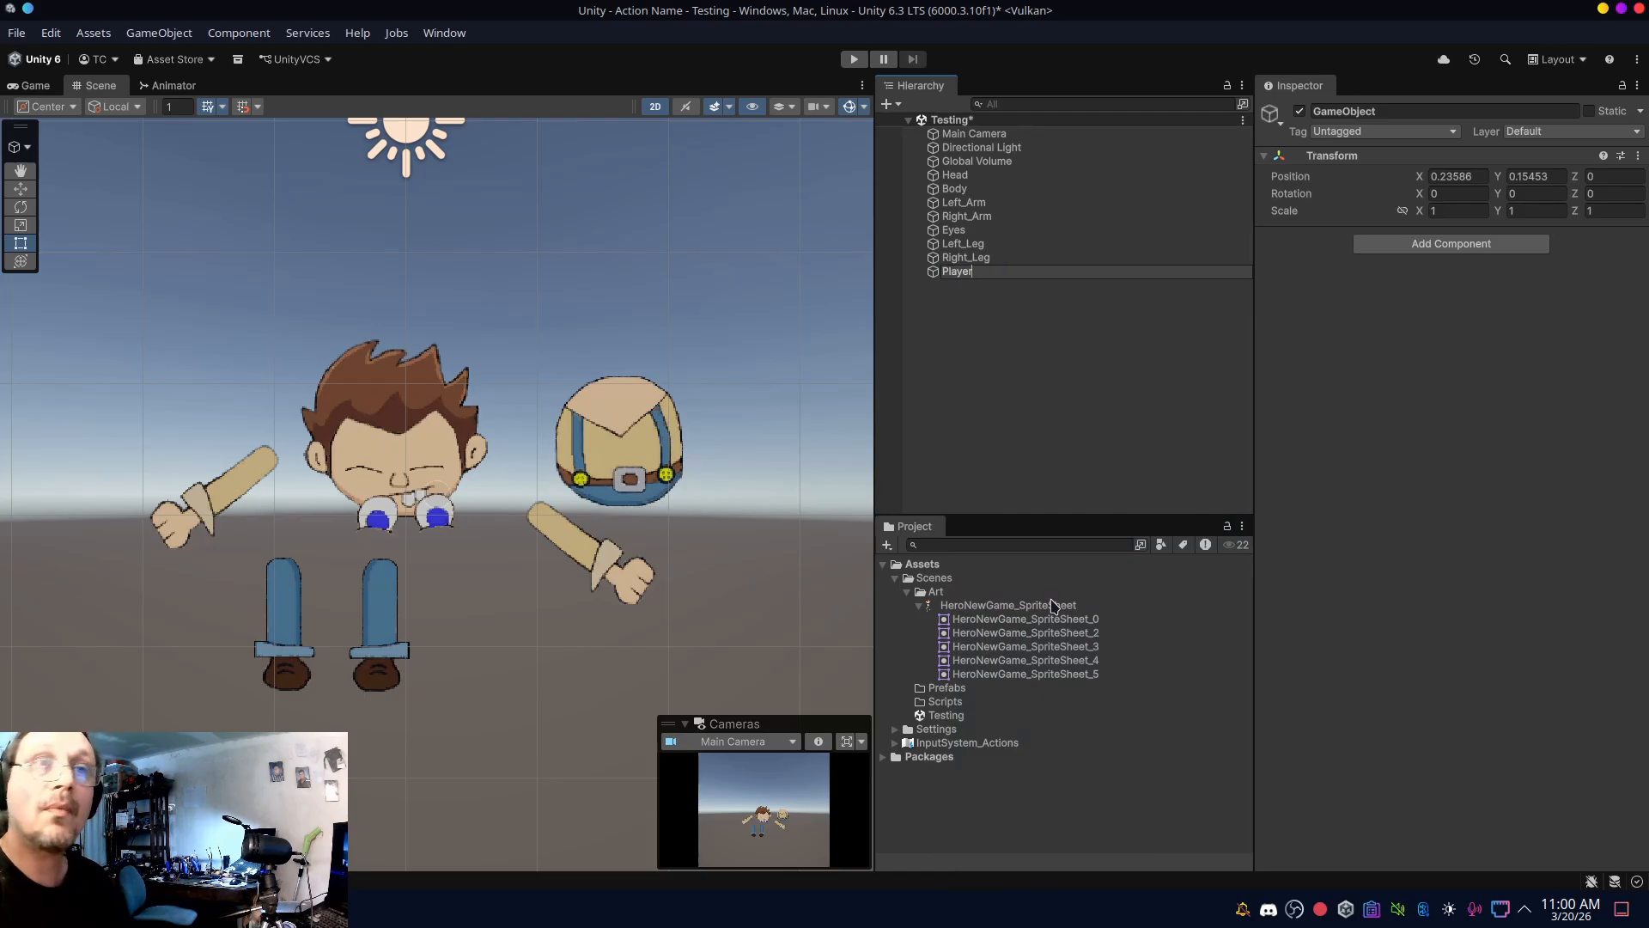
key(Return)
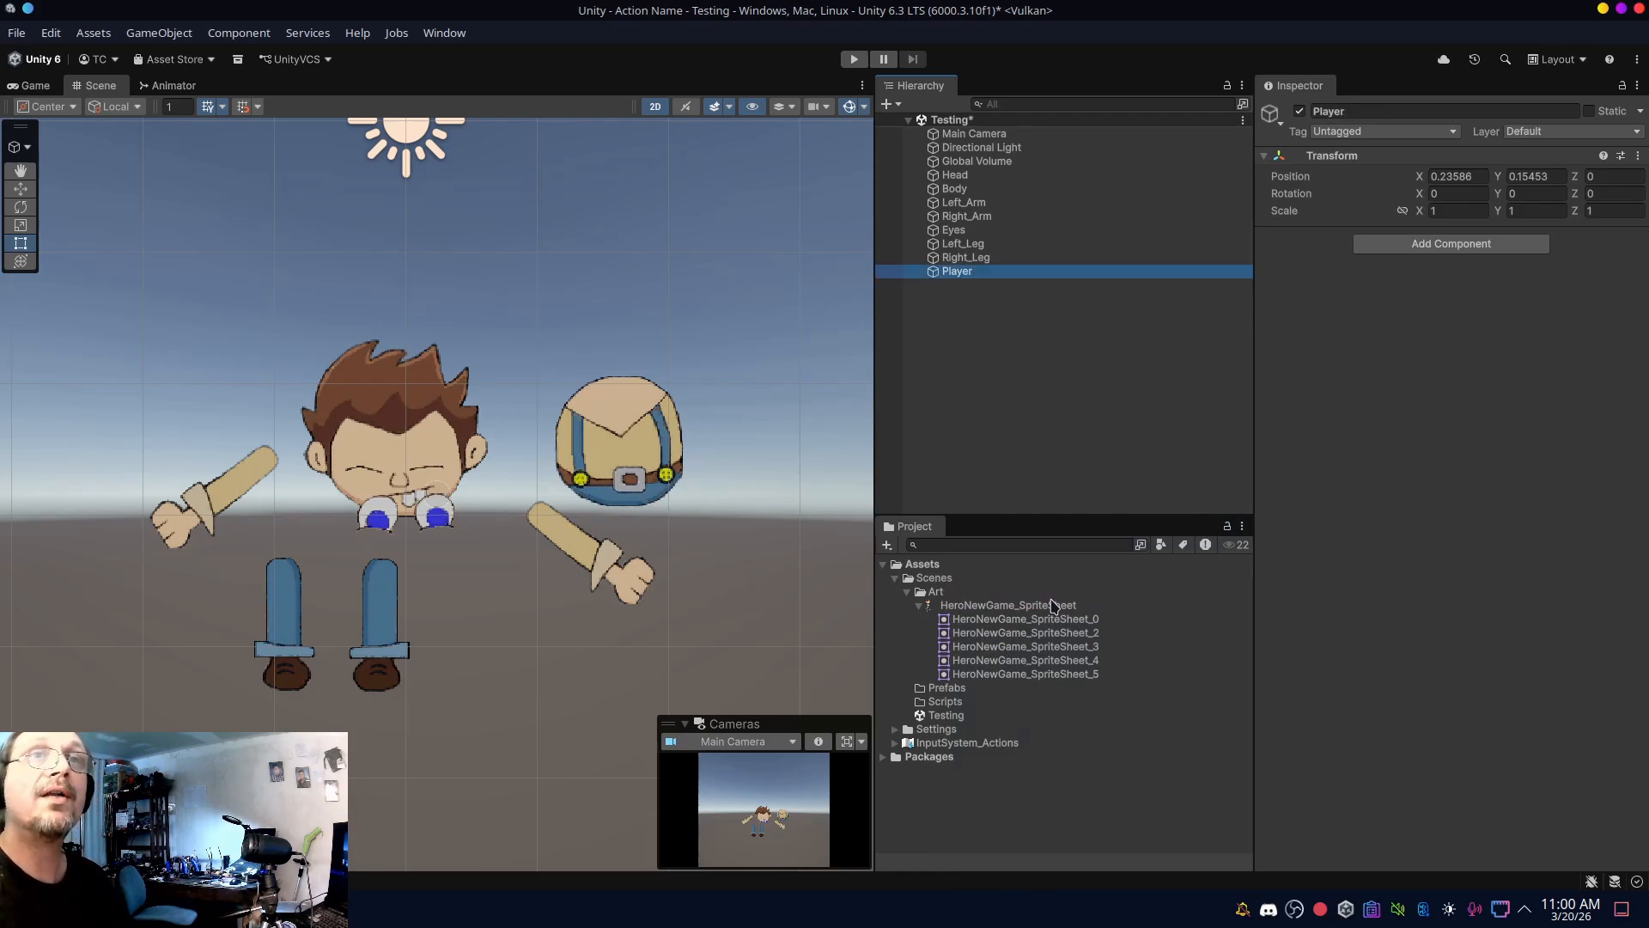
click(1441, 131)
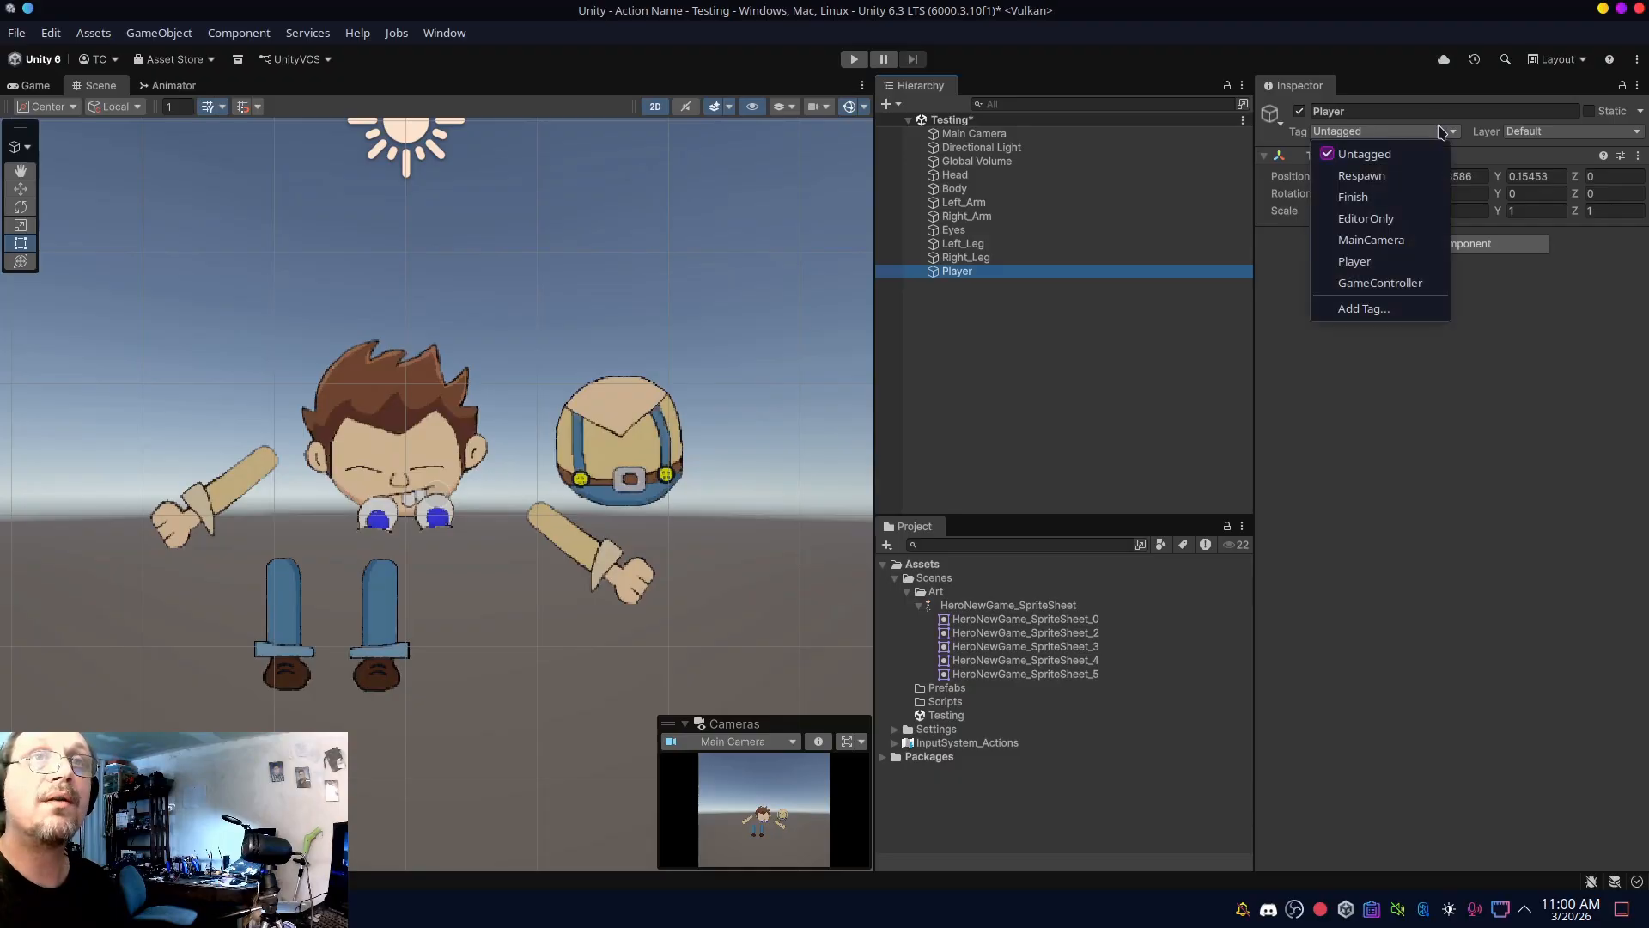
click(1361, 261)
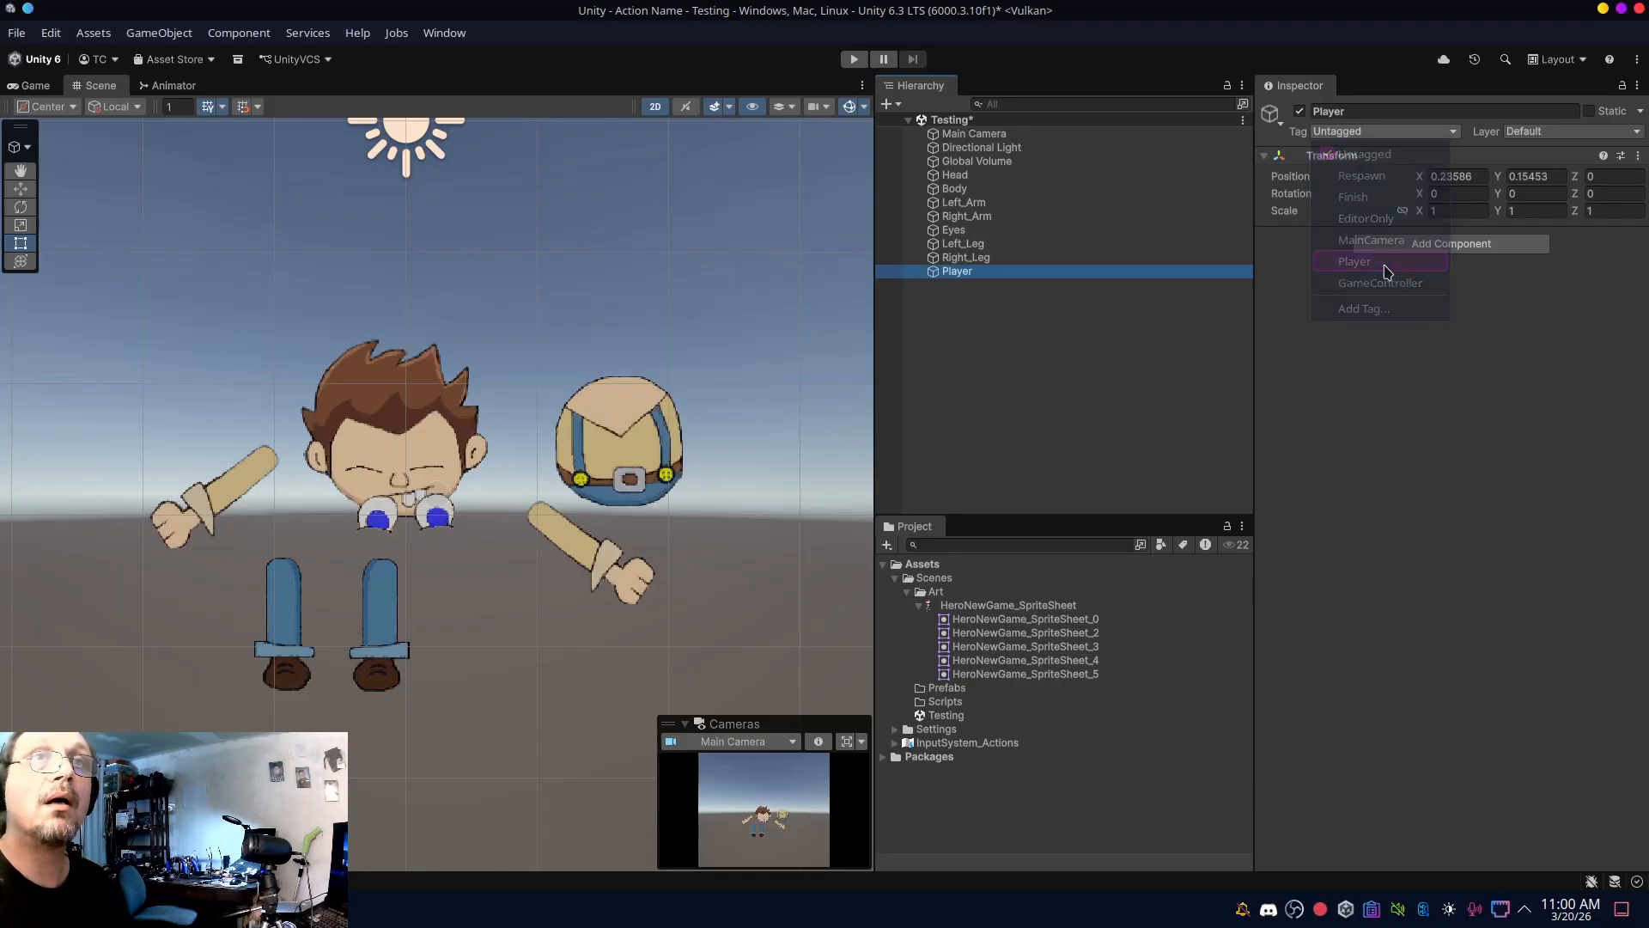
- Define User Layer 3 as Player and assign that layer to the Player object
click(1528, 132)
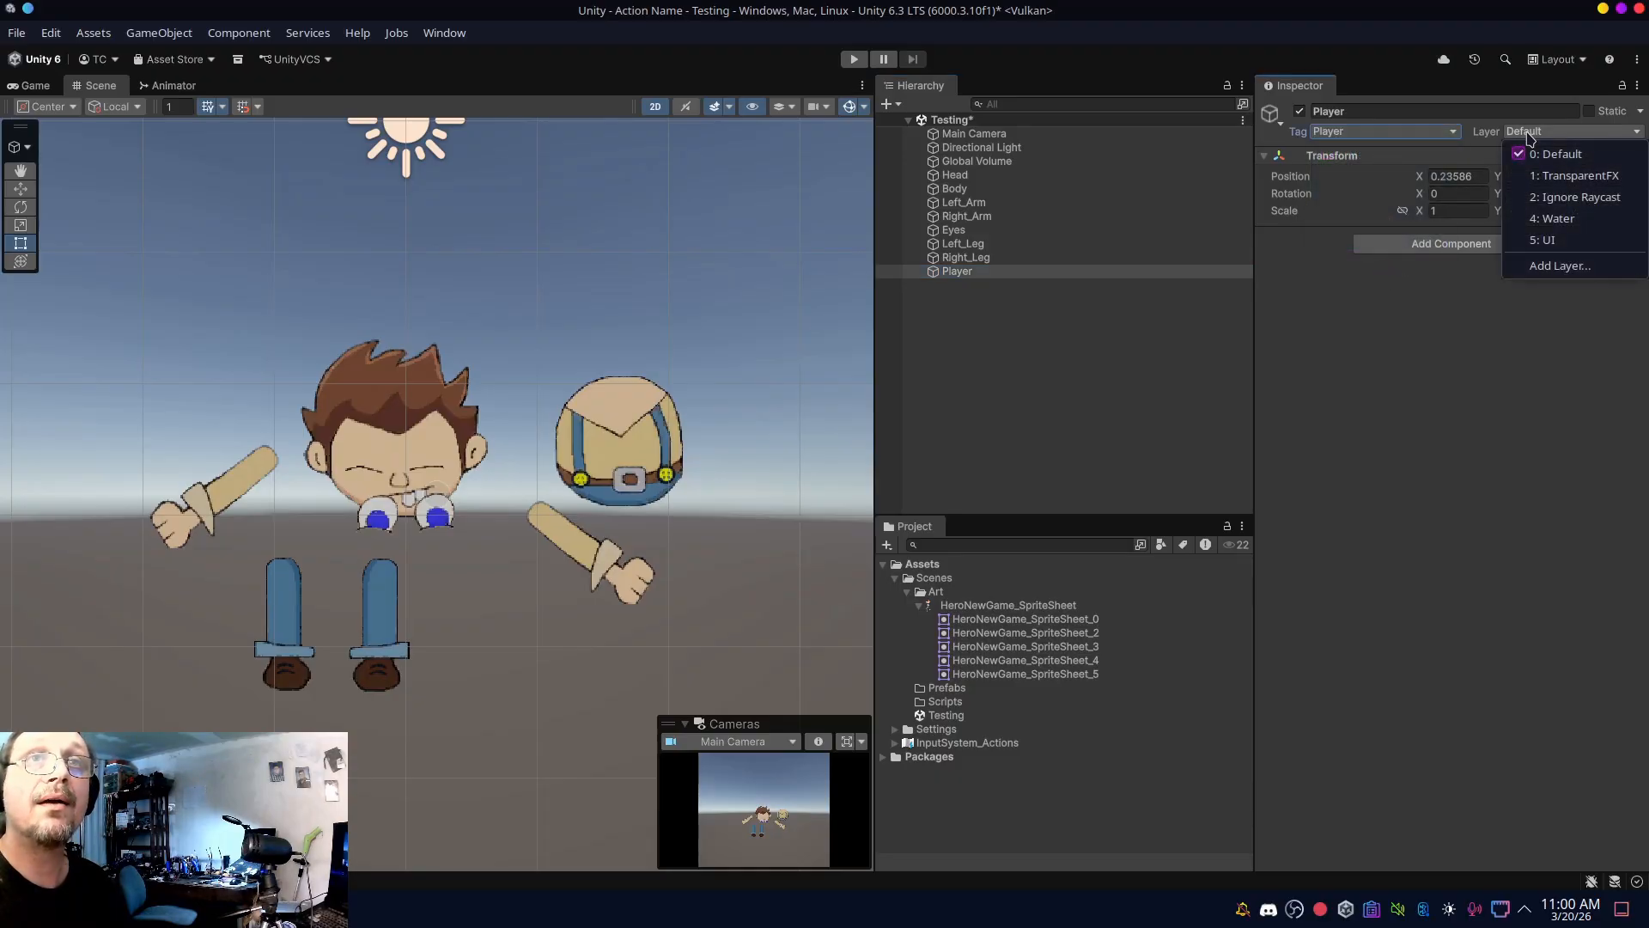
click(1558, 267)
click(1443, 276)
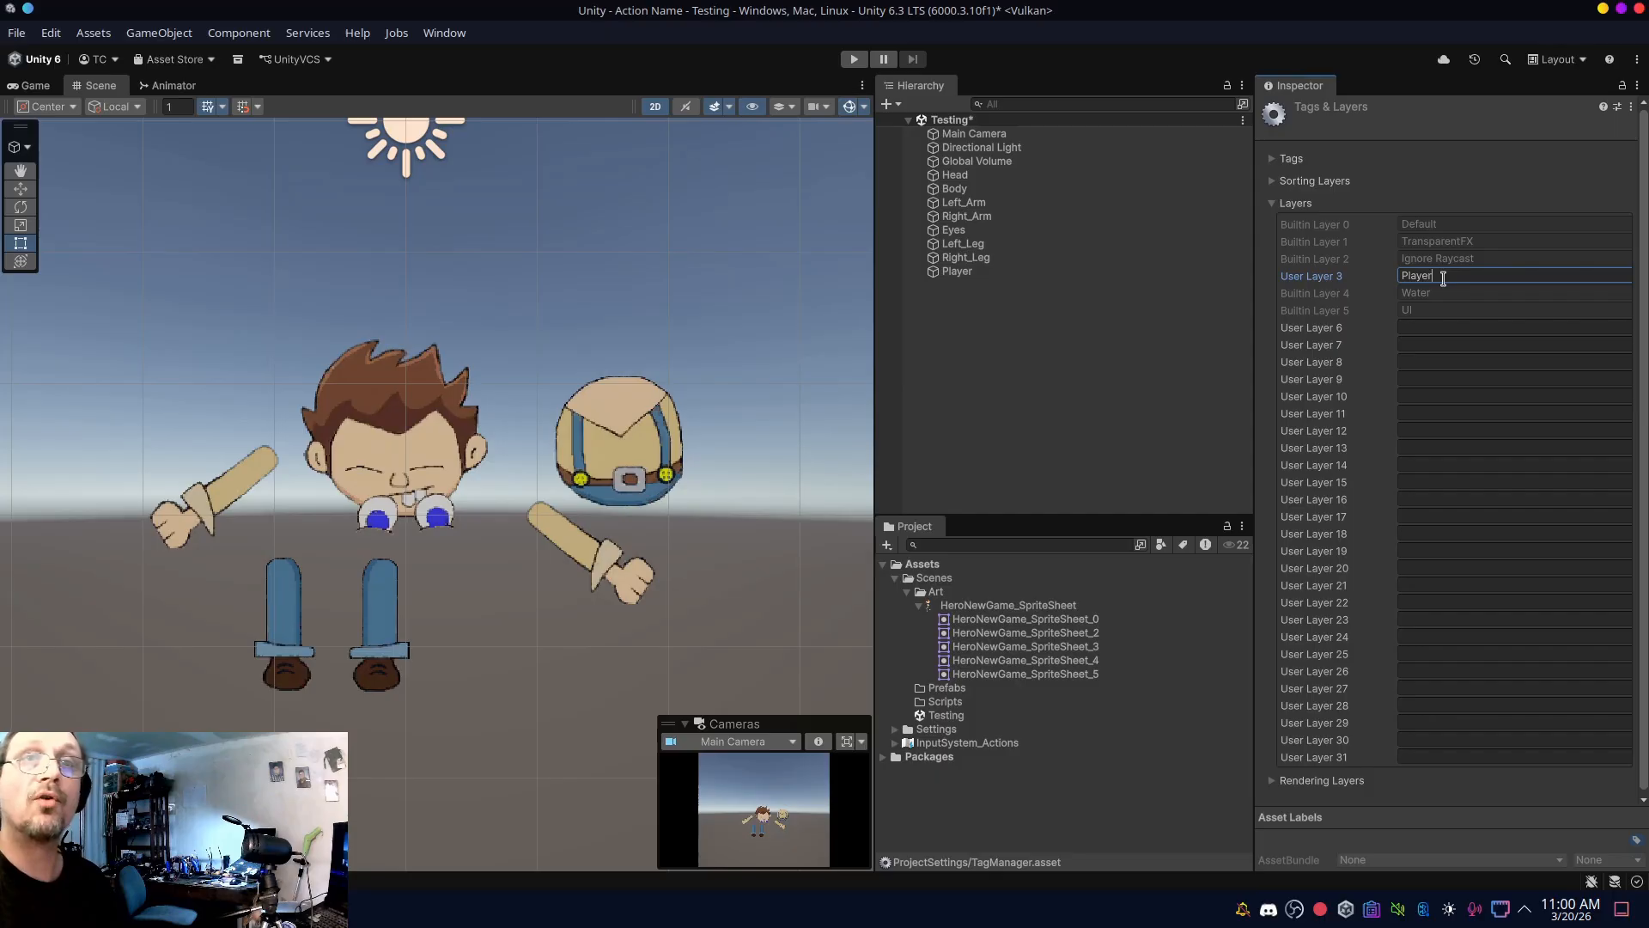
click(1091, 350)
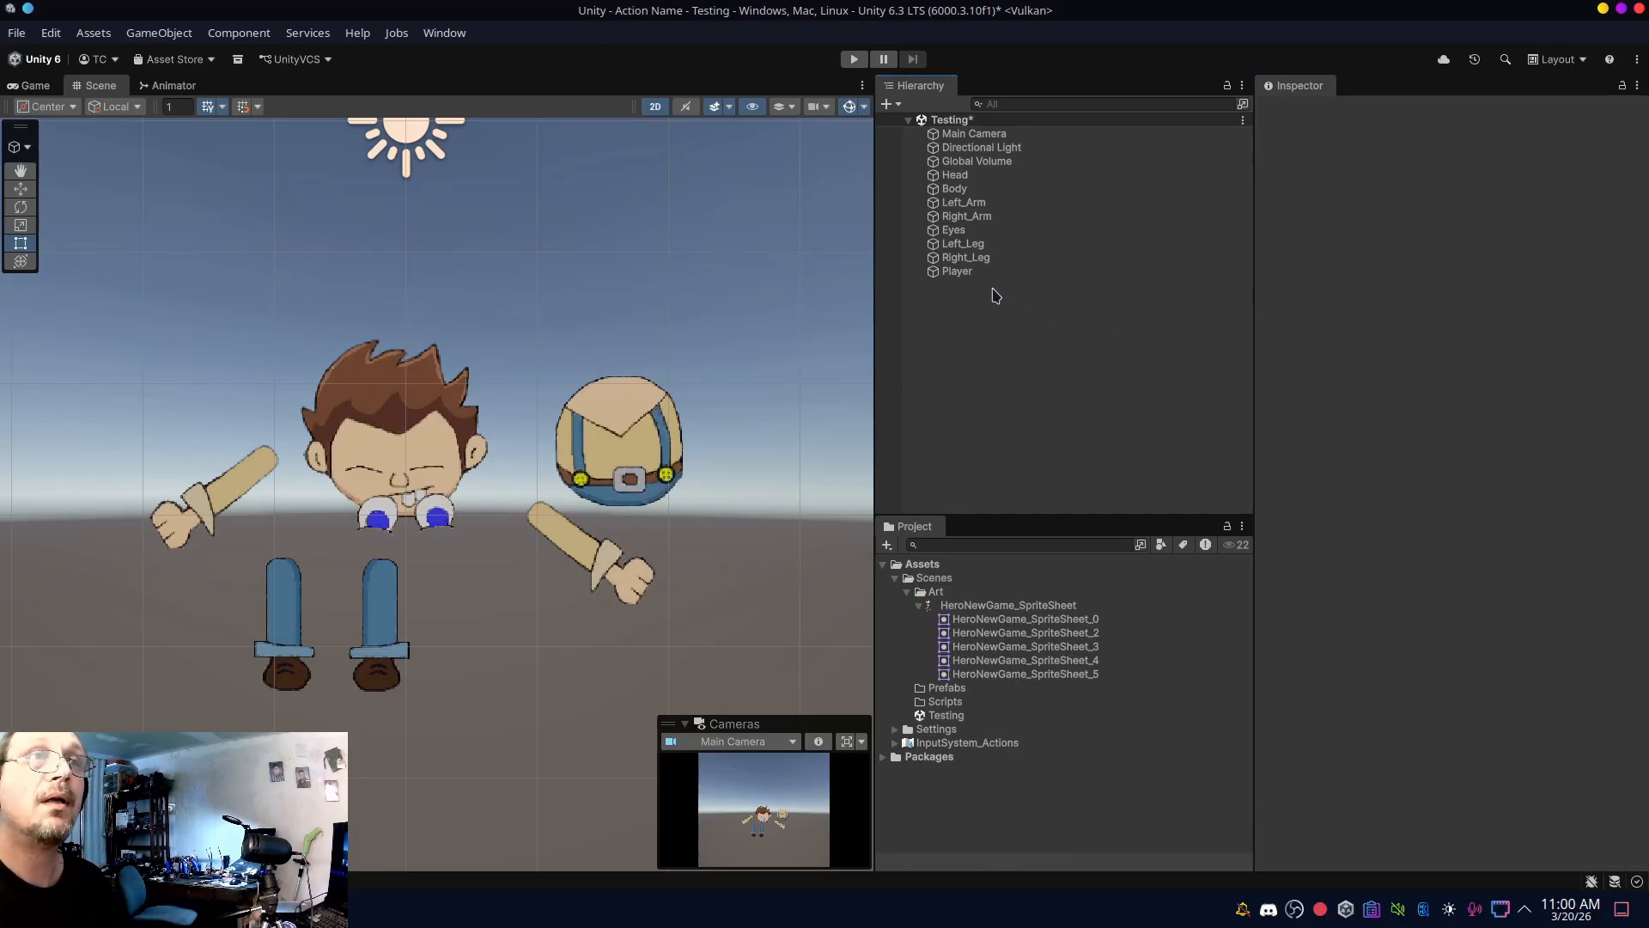
click(1006, 271)
click(1551, 131)
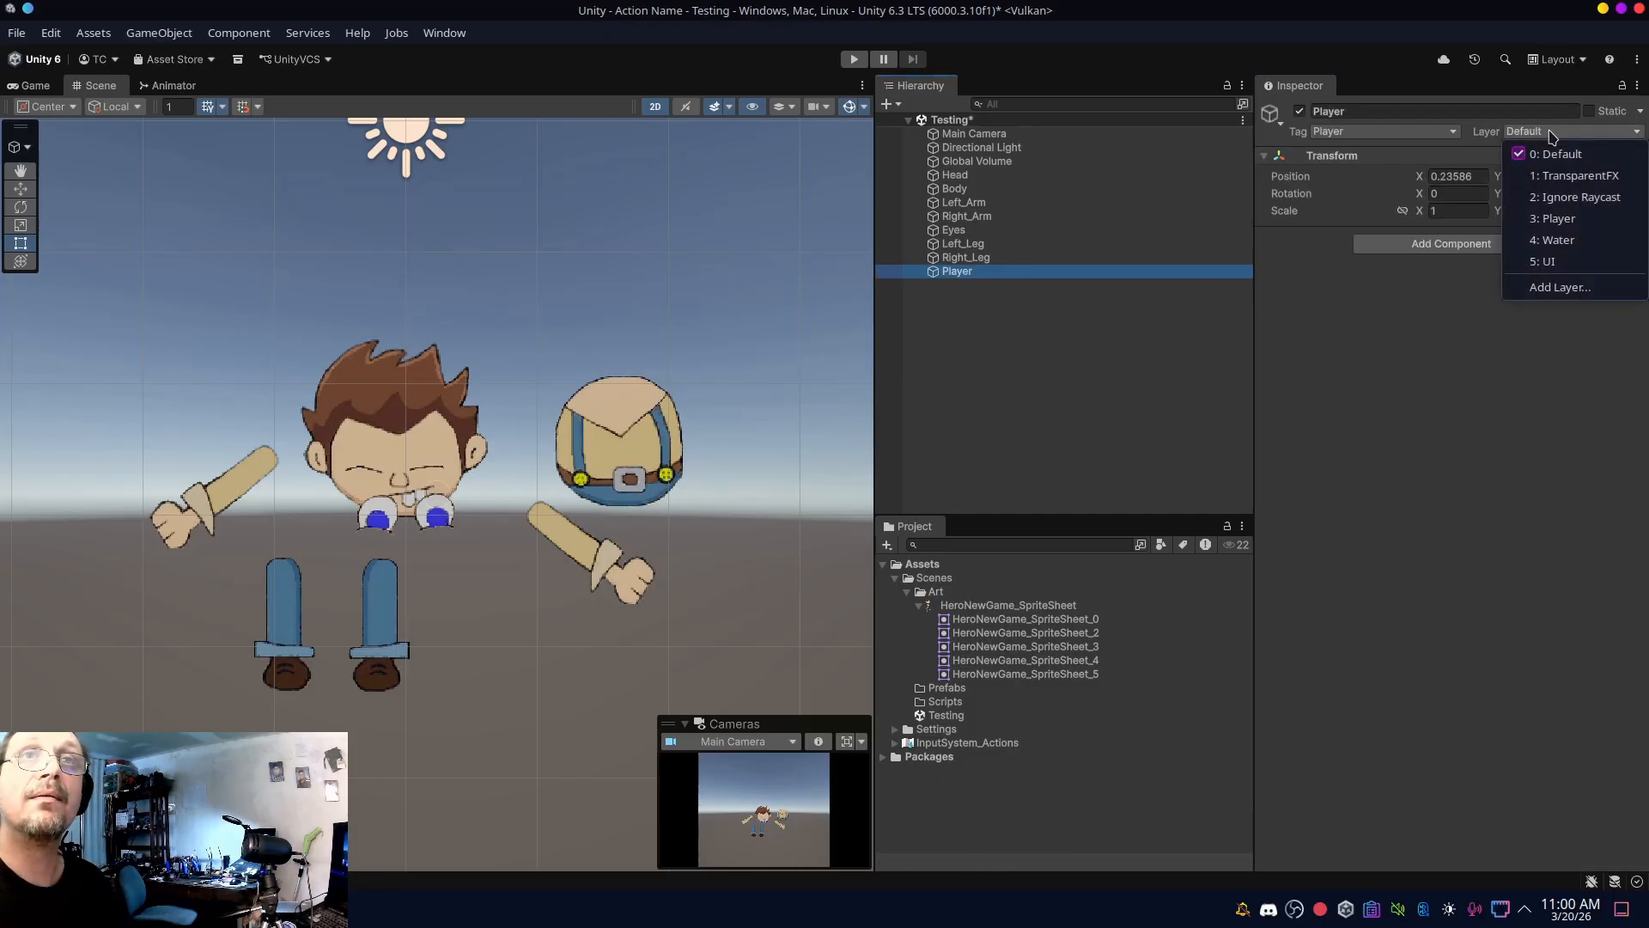
click(1559, 220)
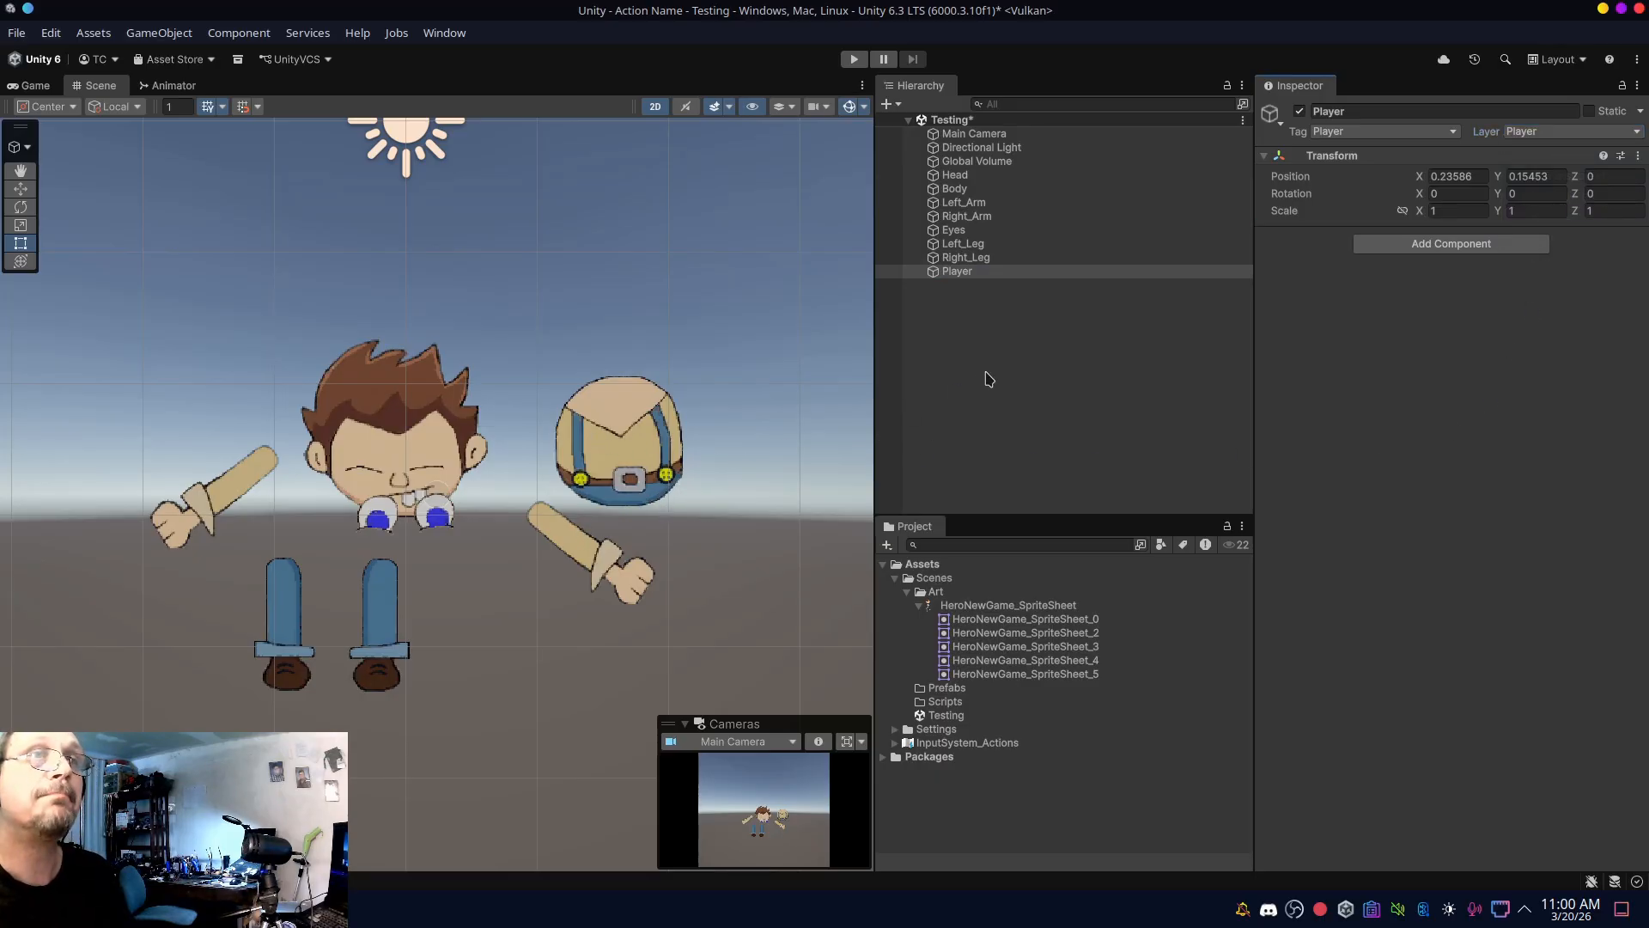
- Shift the empty Player object slightly along X to about 0.203 with the Move tool
click(946, 275)
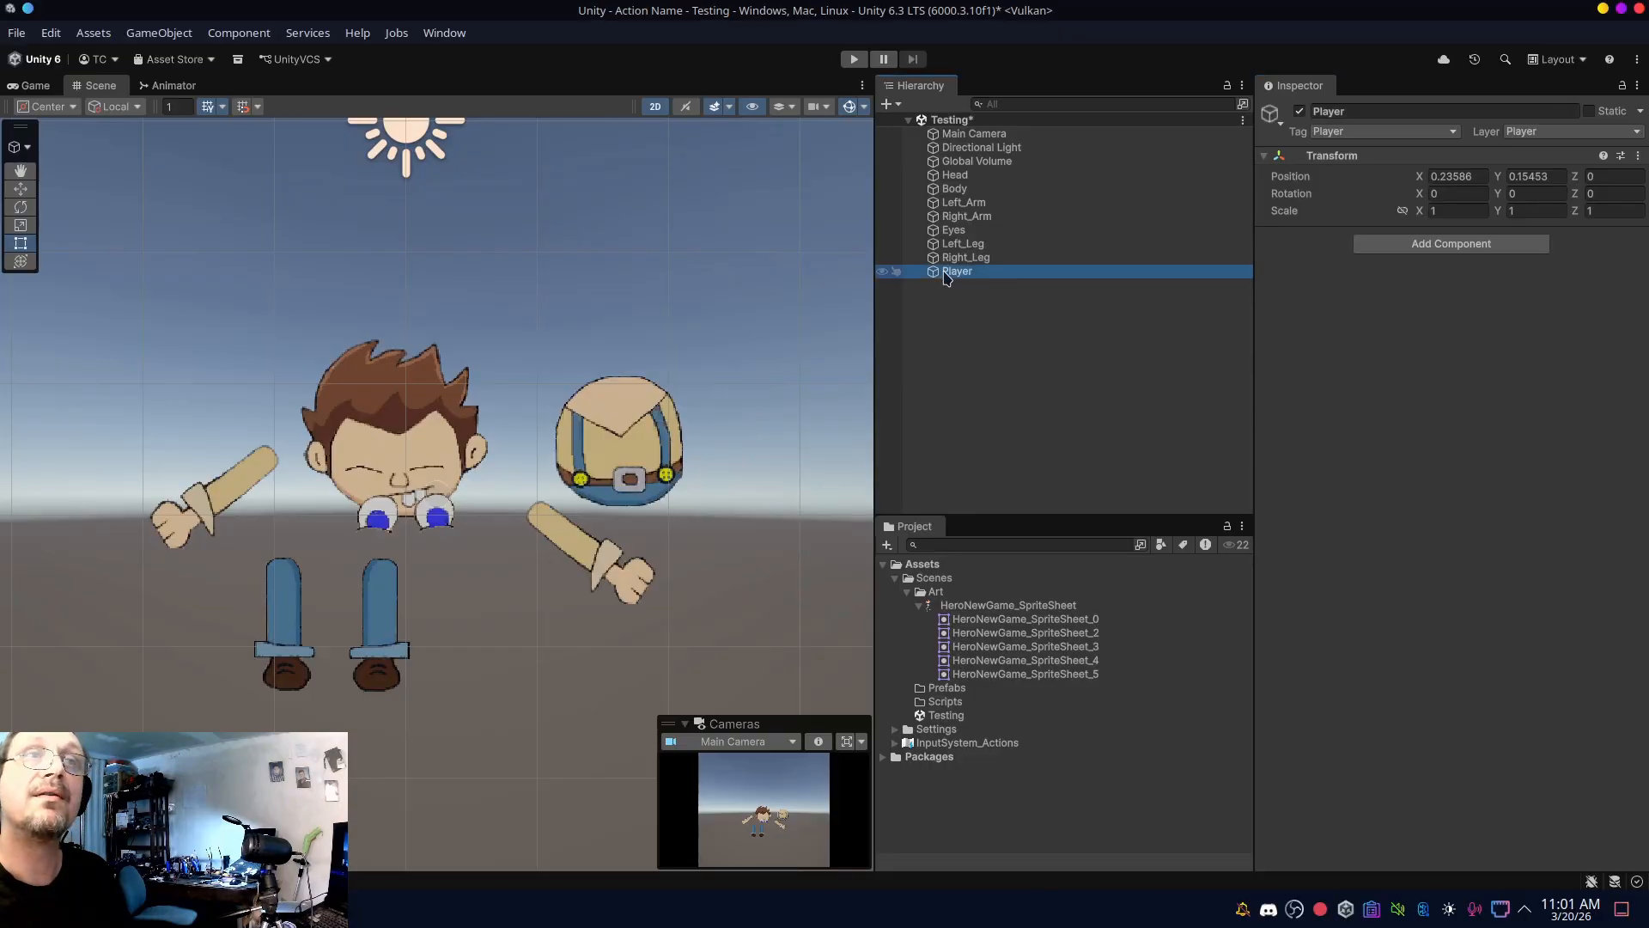
click(21, 189)
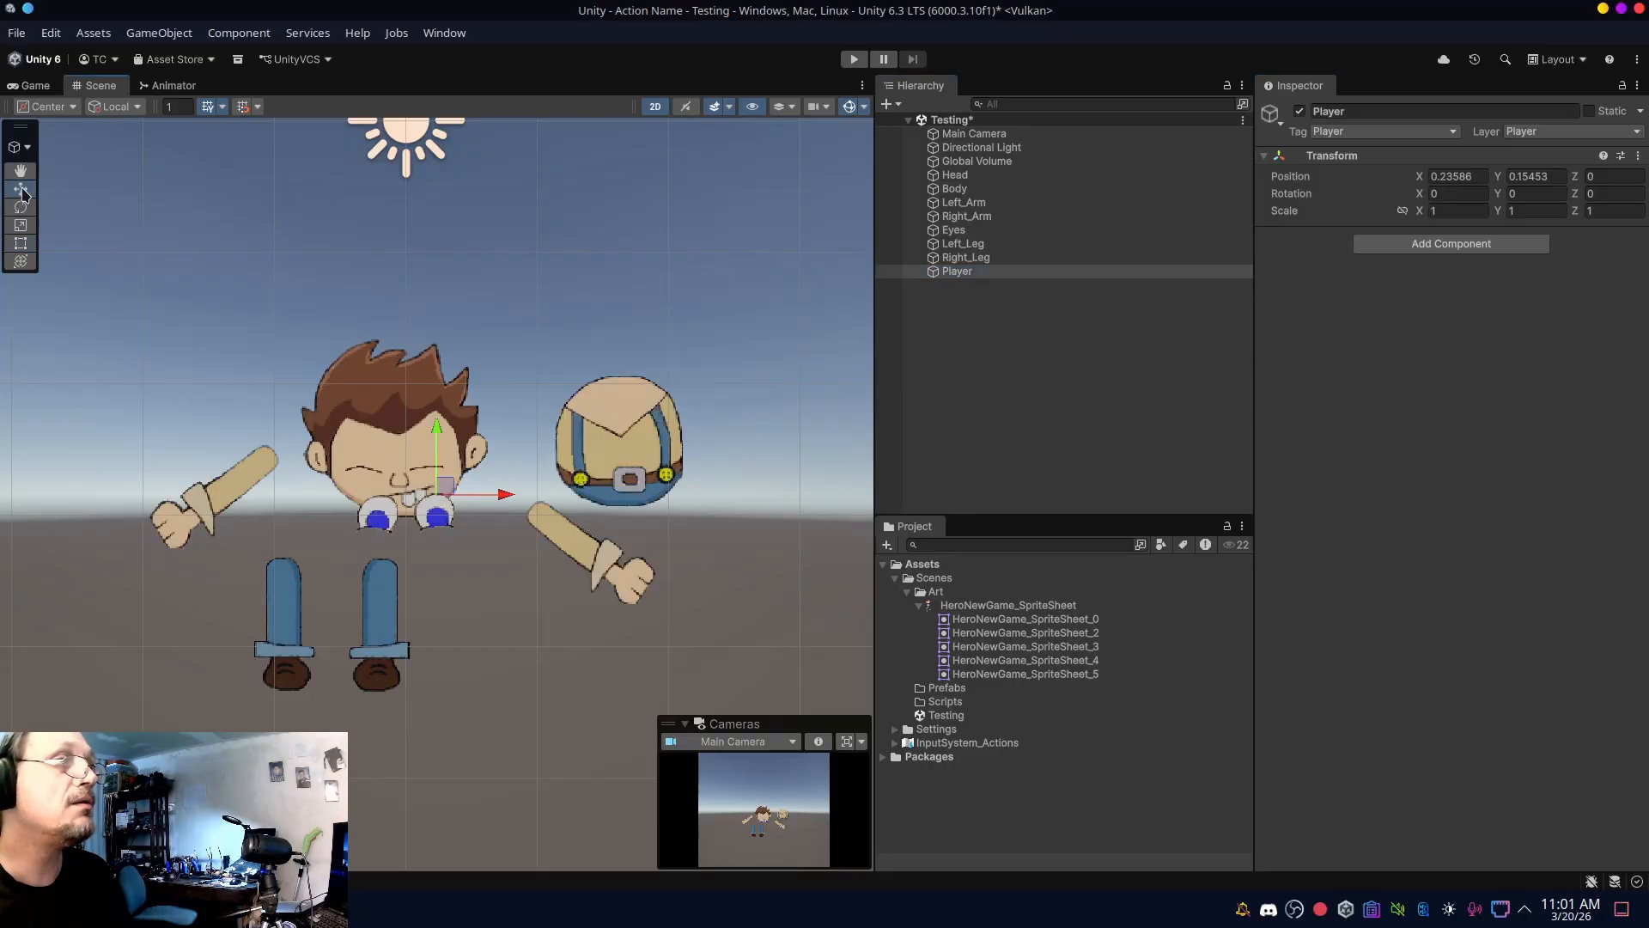
drag(505, 498, 499, 492)
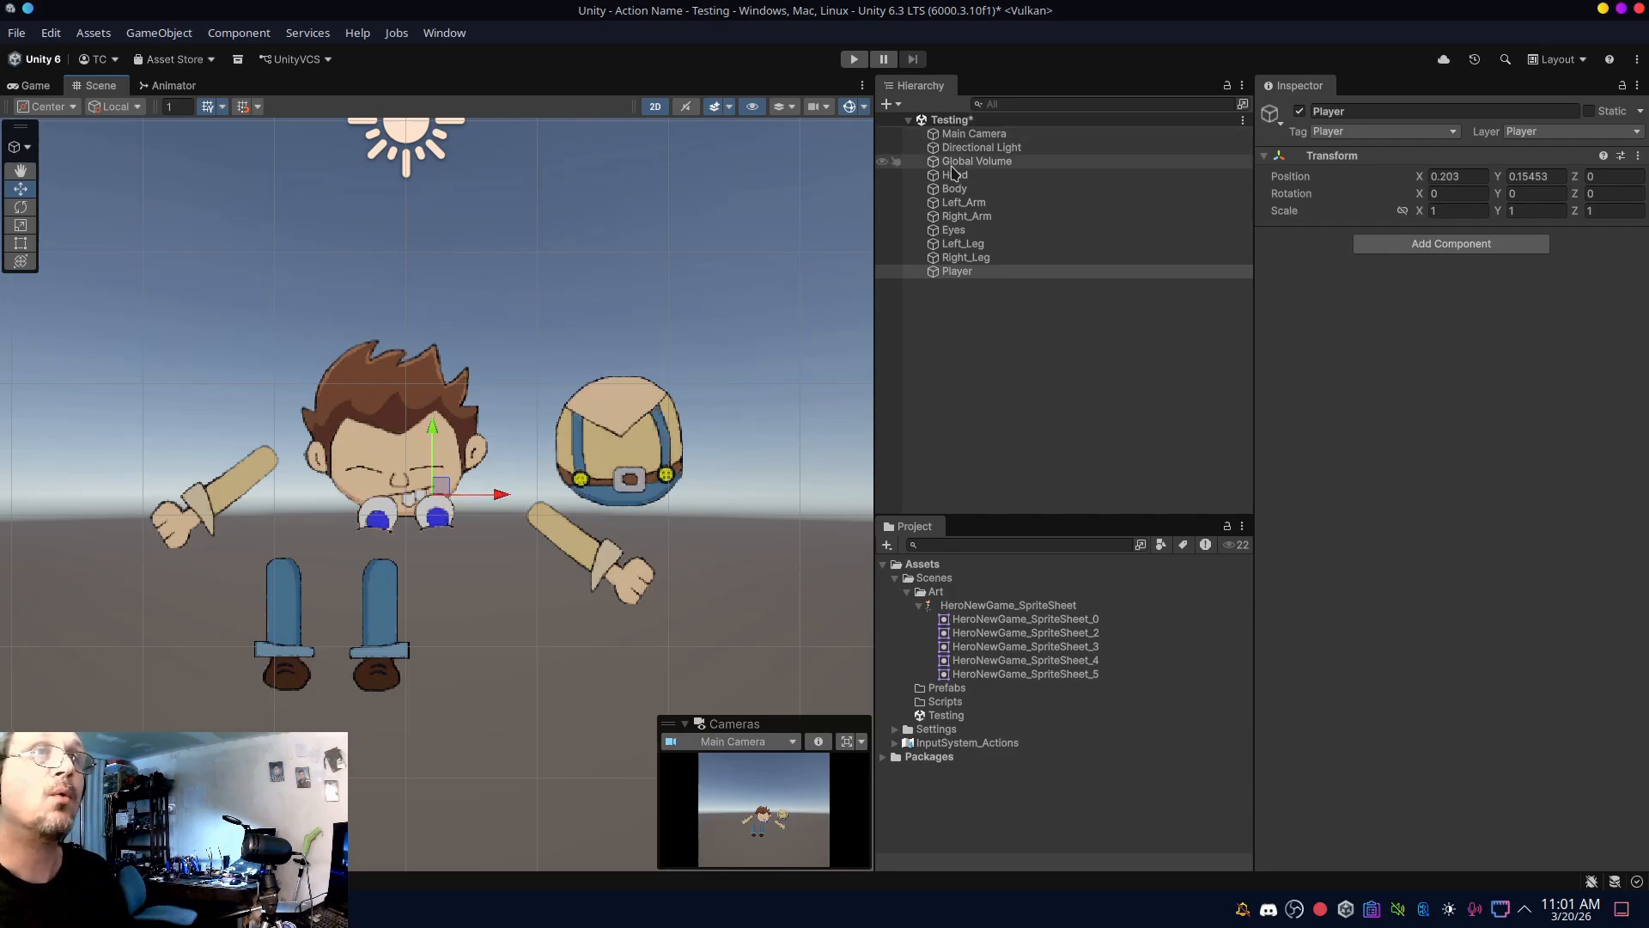
- Parent all seven body parts, from Head through Right_Leg, under the Player object
click(955, 257)
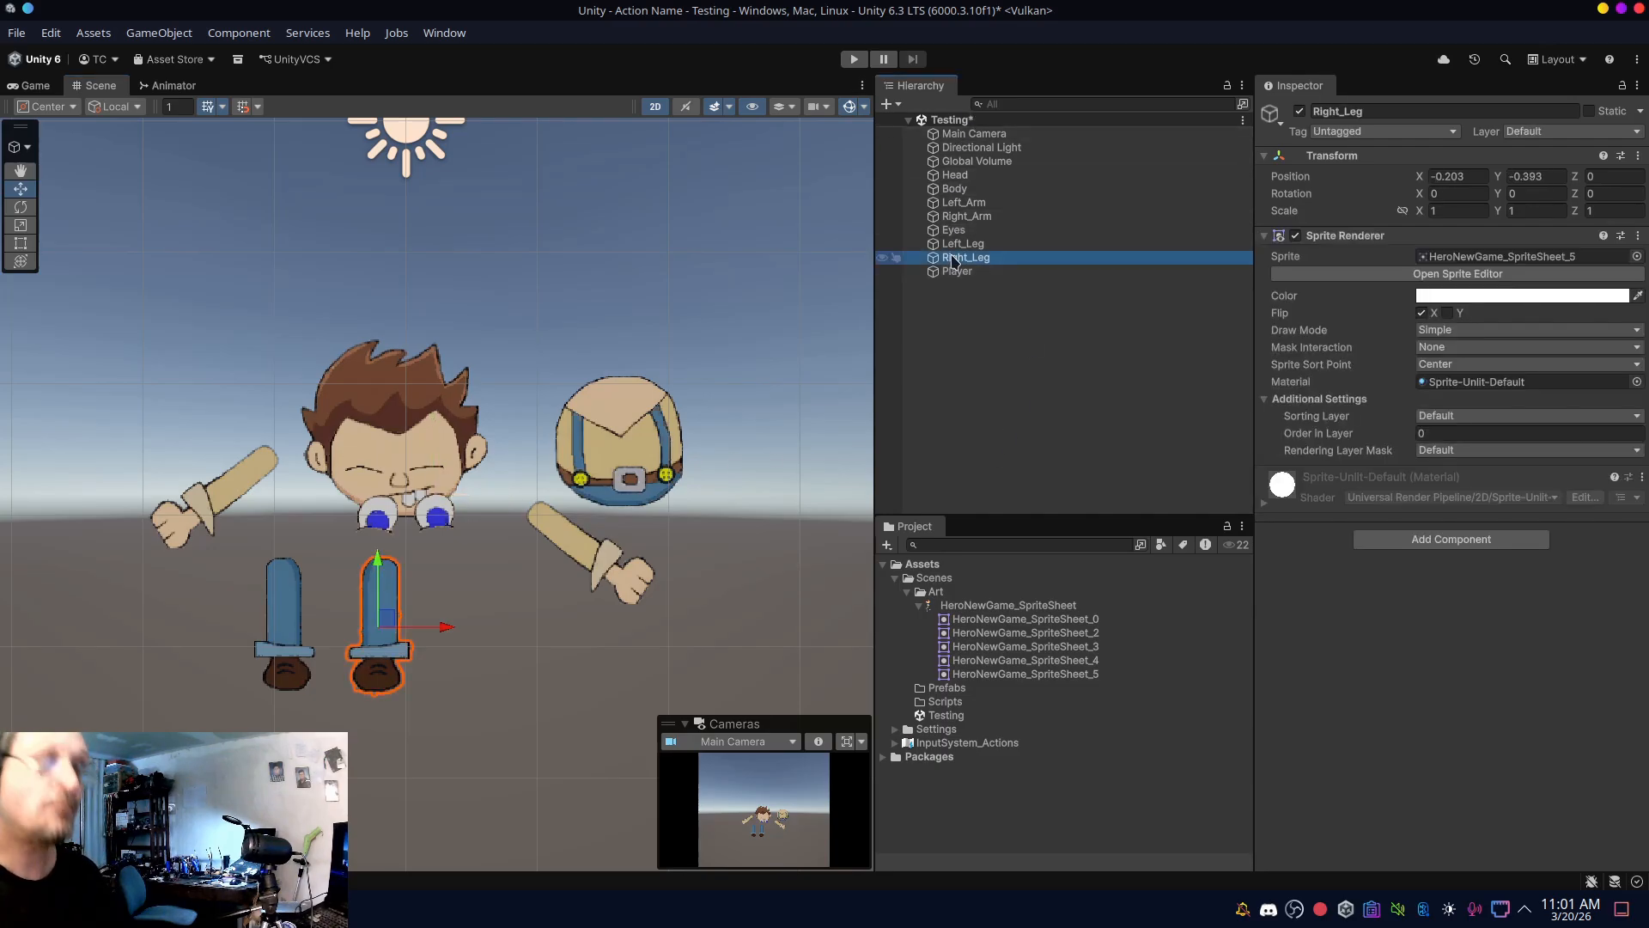
shift+click(960, 165)
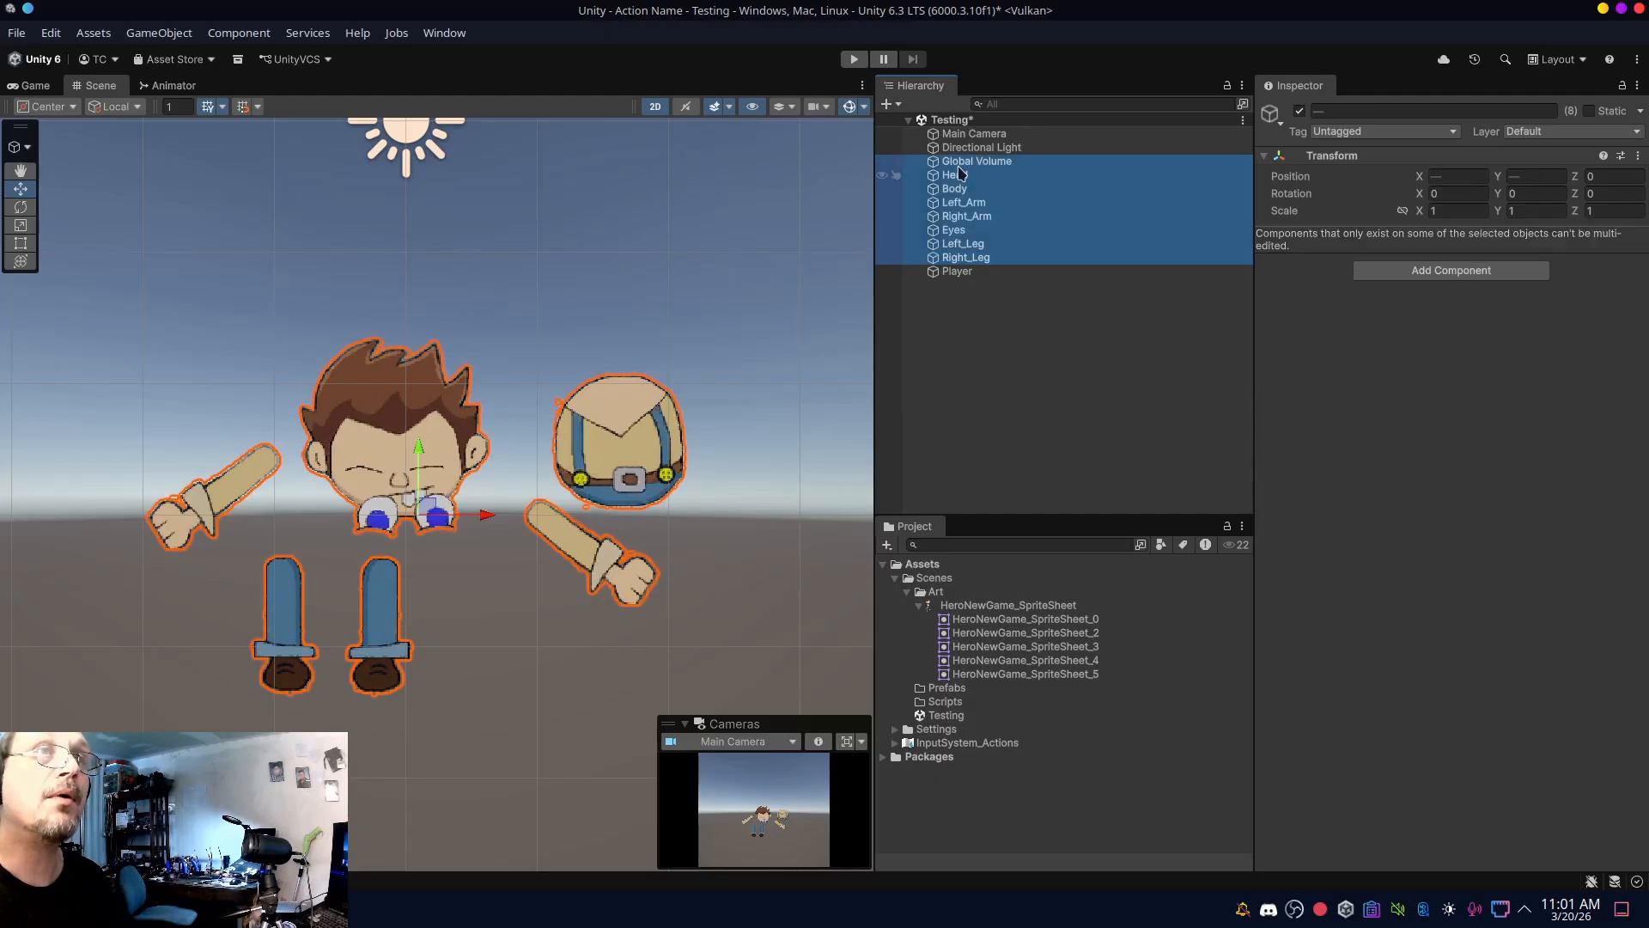
click(962, 163)
click(962, 174)
shift+click(964, 259)
drag(964, 236, 973, 271)
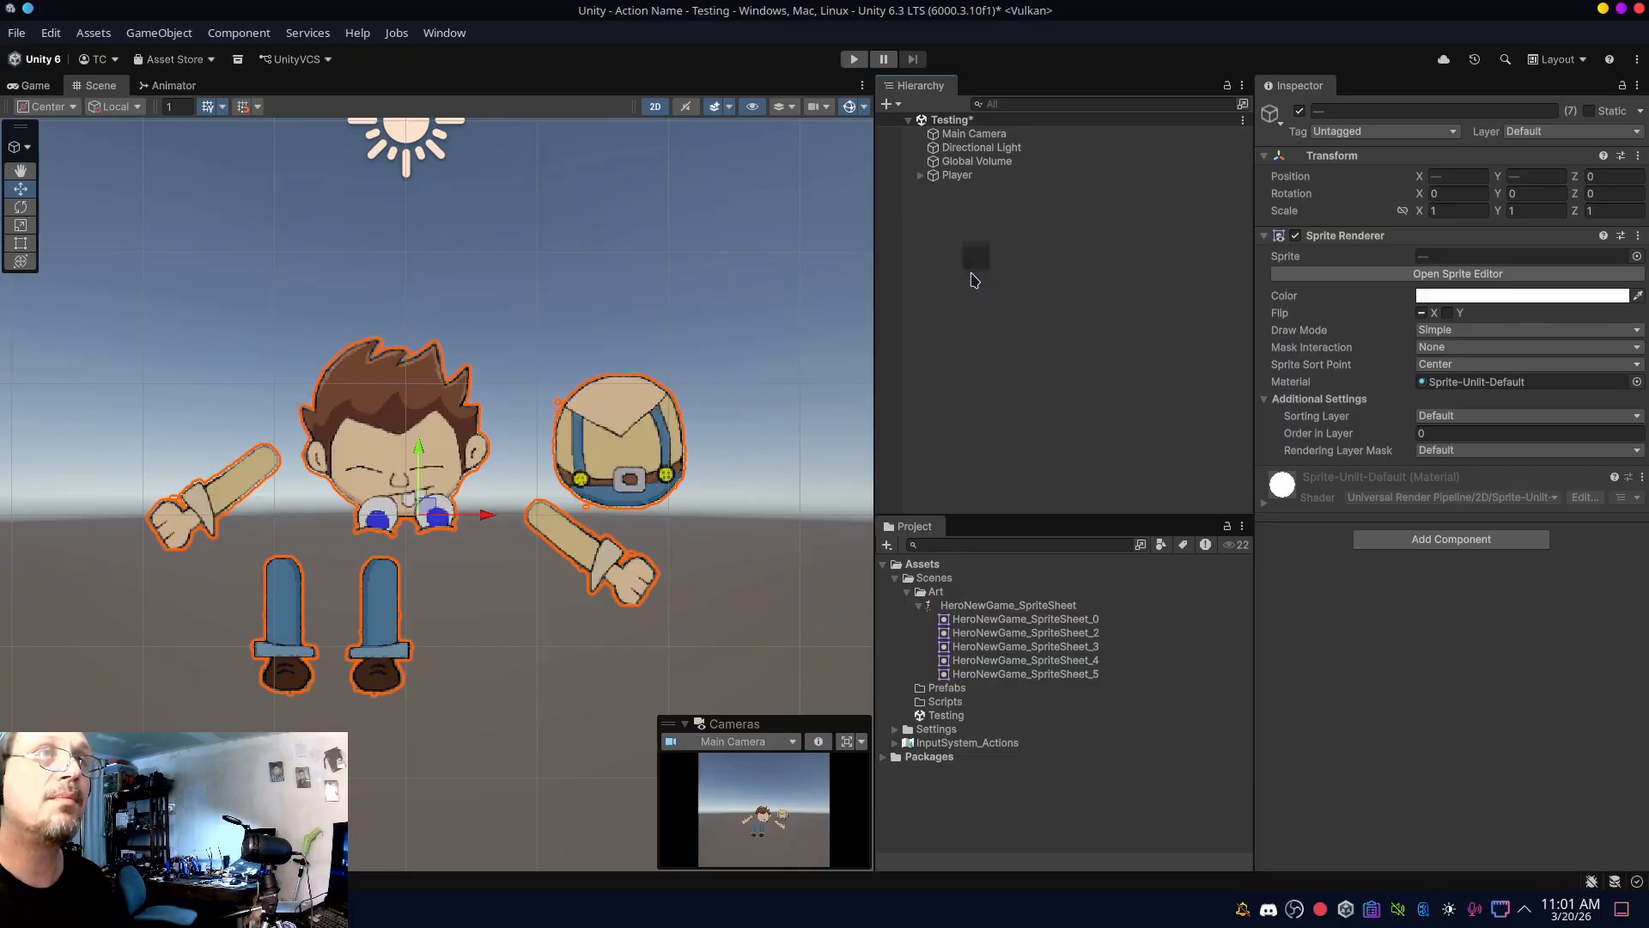
- Move Player with all its parts along X to about 0.327 and expand its children in the hierarchy
click(950, 176)
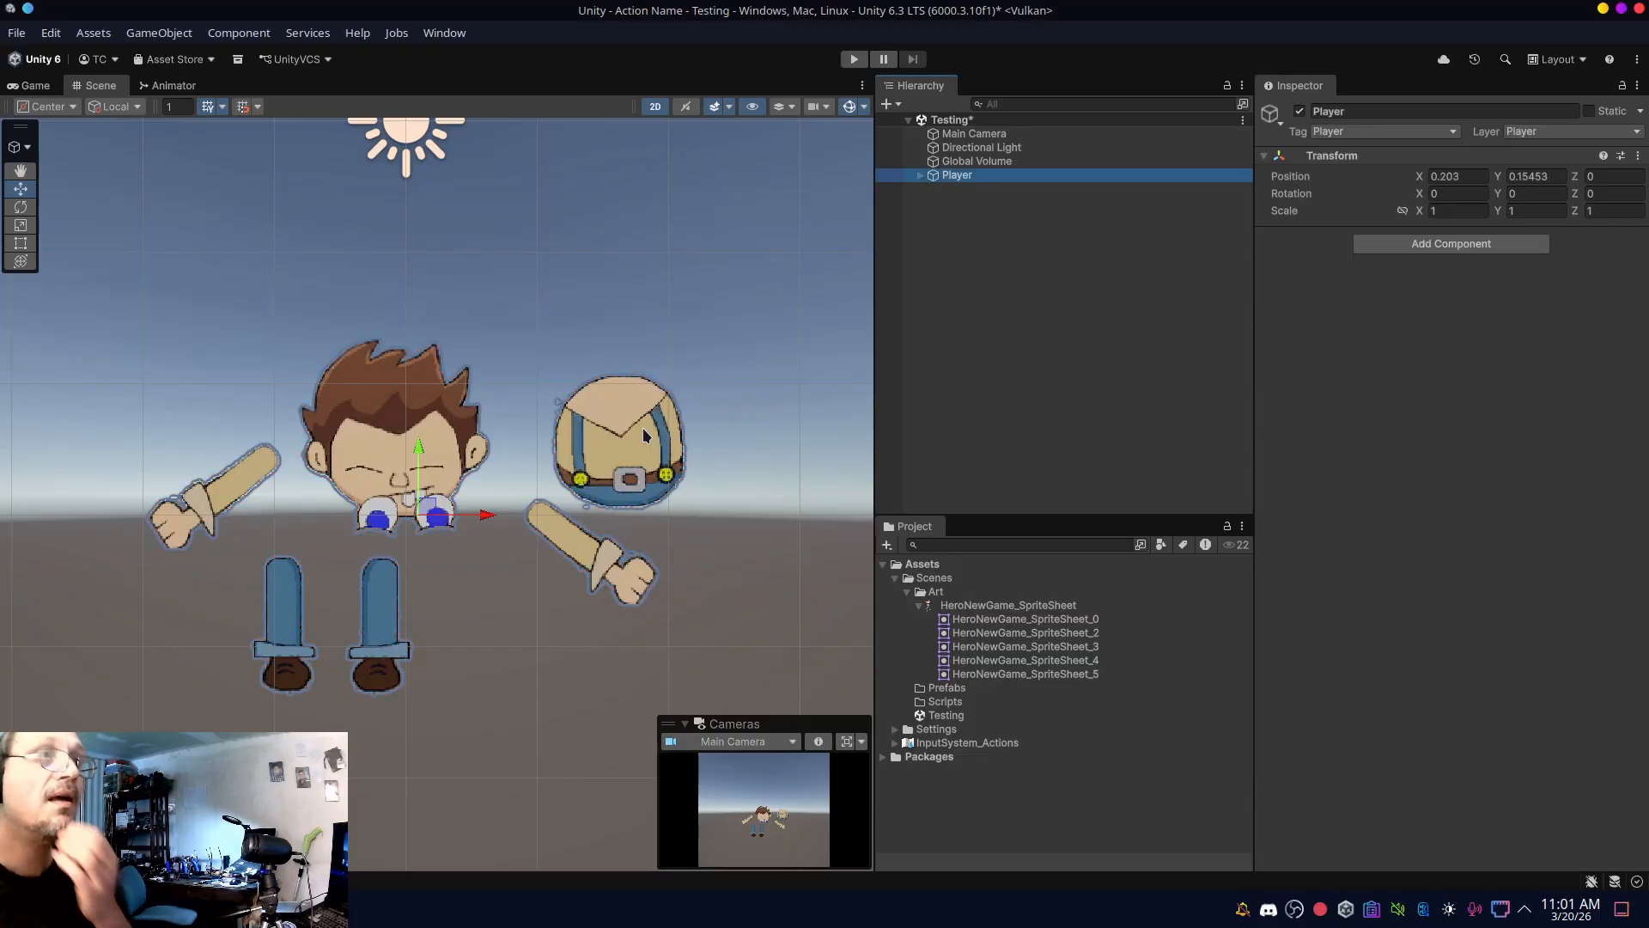
drag(487, 510, 504, 542)
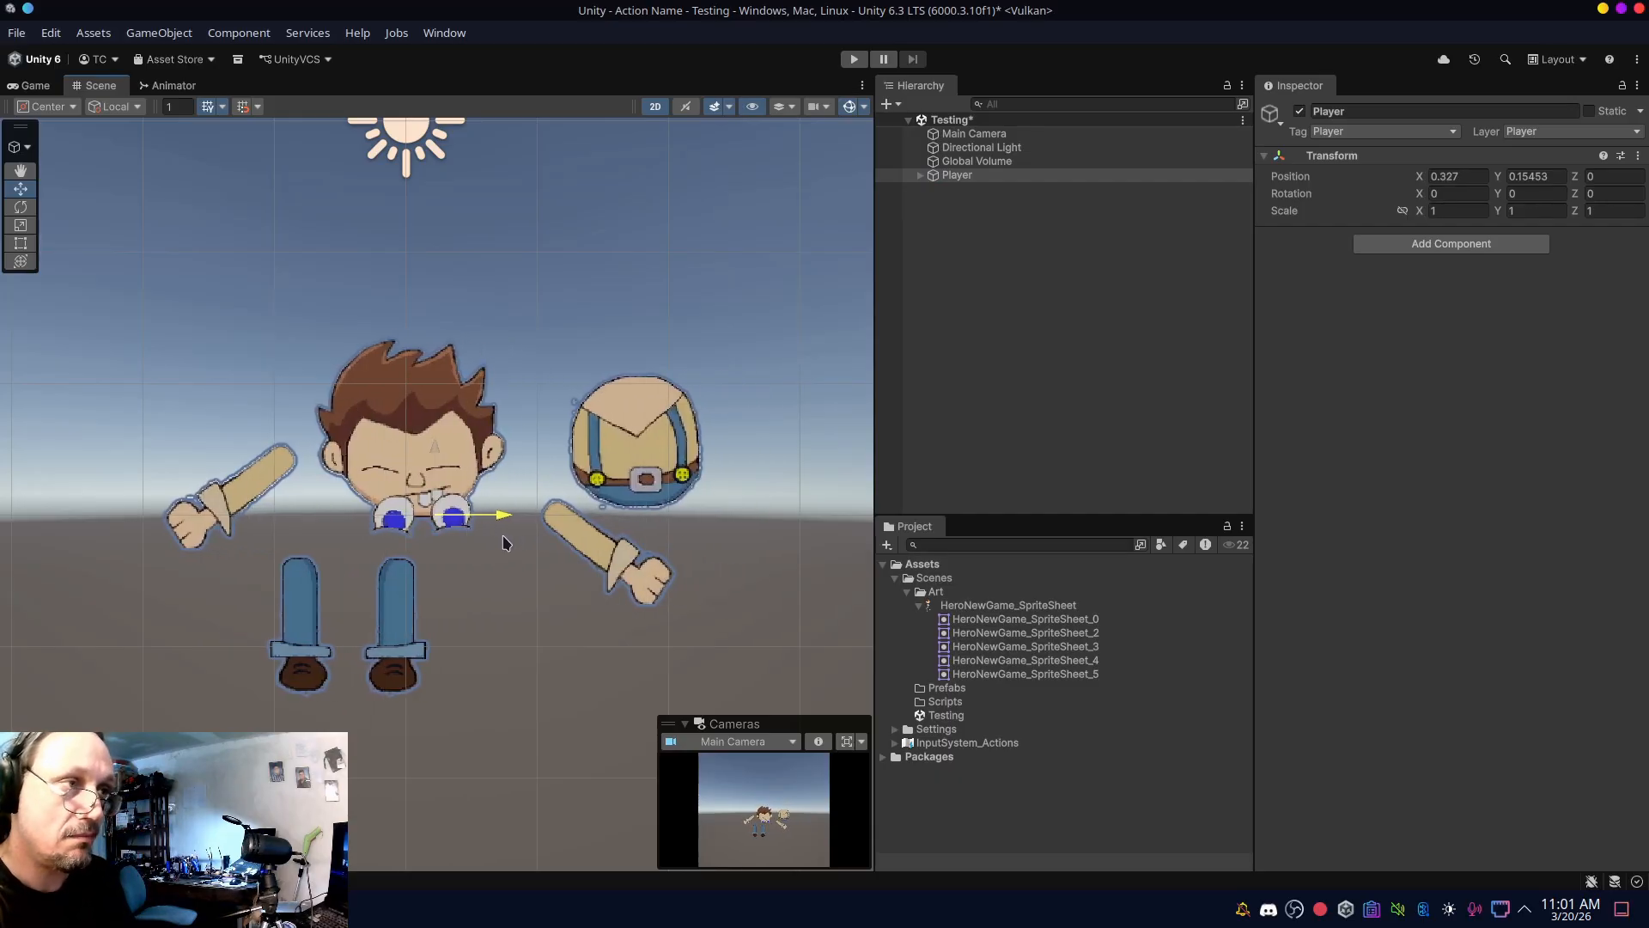
click(957, 175)
key(Right)
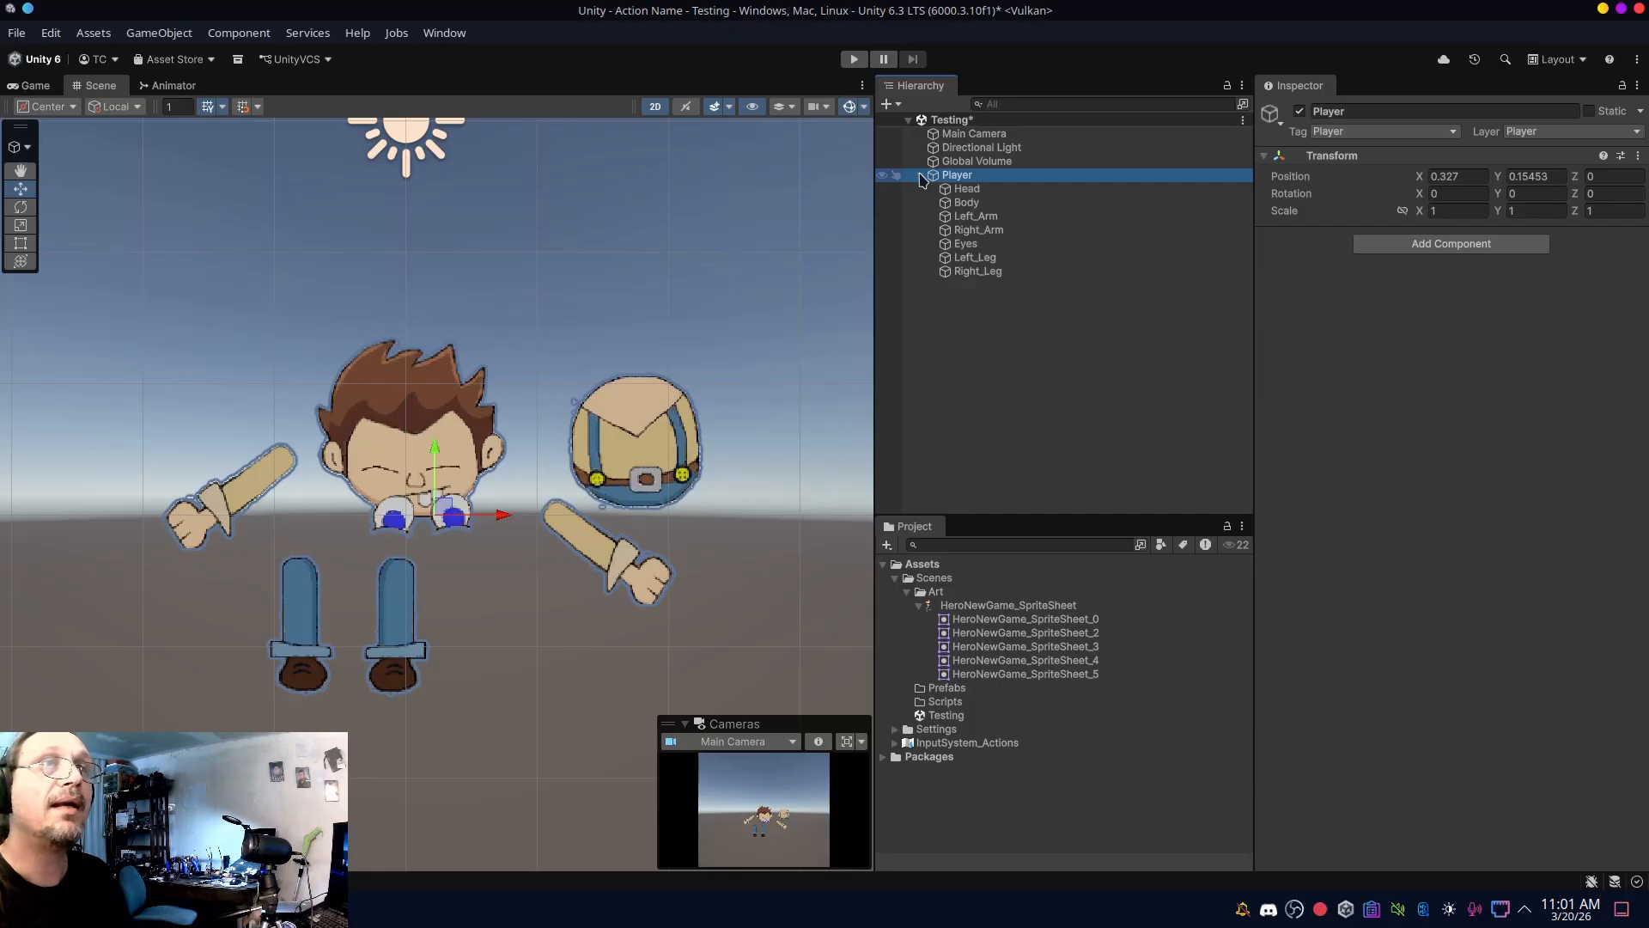
- Move the Eyes sprite up onto the face, to a local position of about (-0.295, 0.323)
click(964, 190)
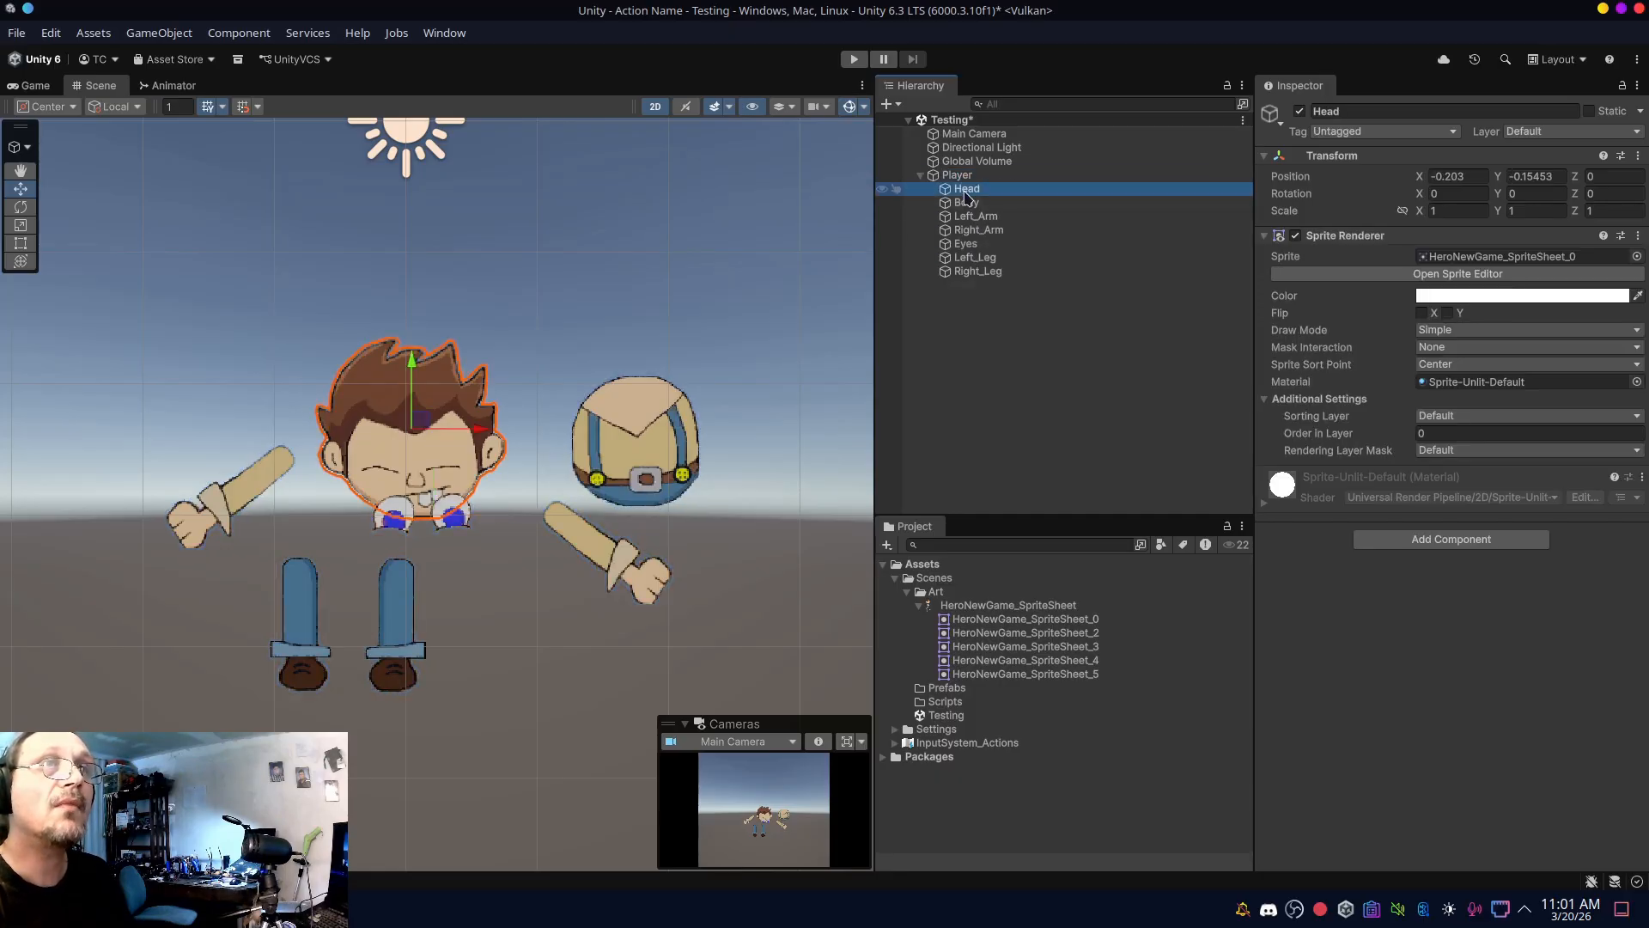
click(965, 244)
drag(419, 448, 424, 390)
drag(493, 454, 484, 453)
drag(475, 449, 476, 448)
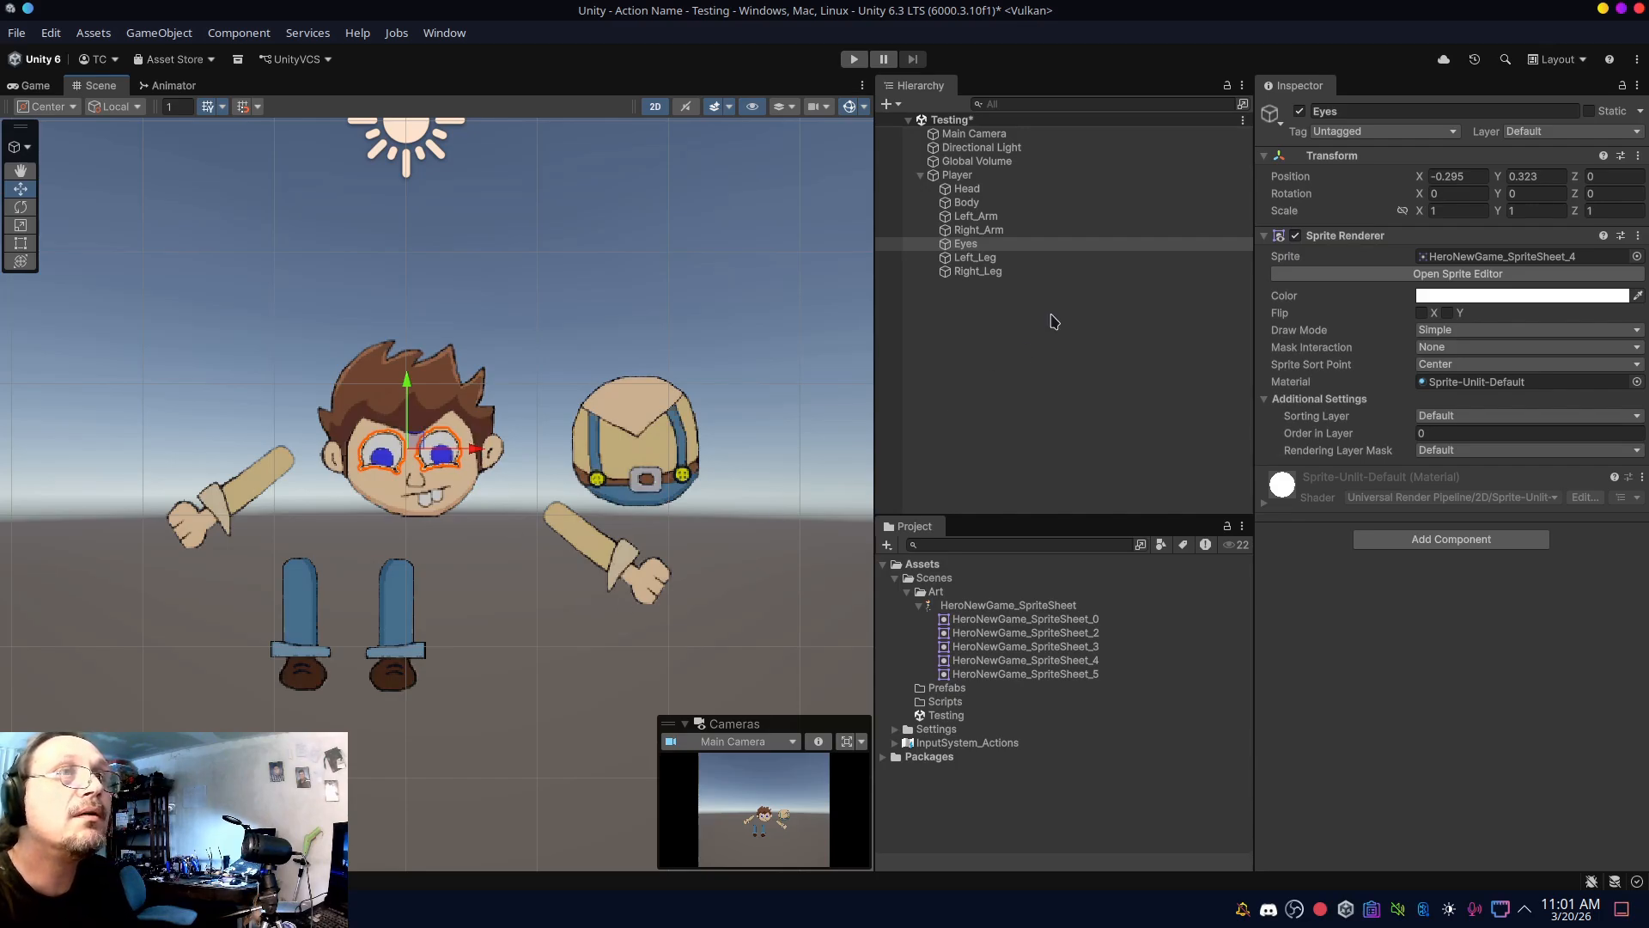
- Fine-tune the Eyes sprite over the face's closed-eye lines, to a local position of about (-0.265, 0.302)
click(994, 273)
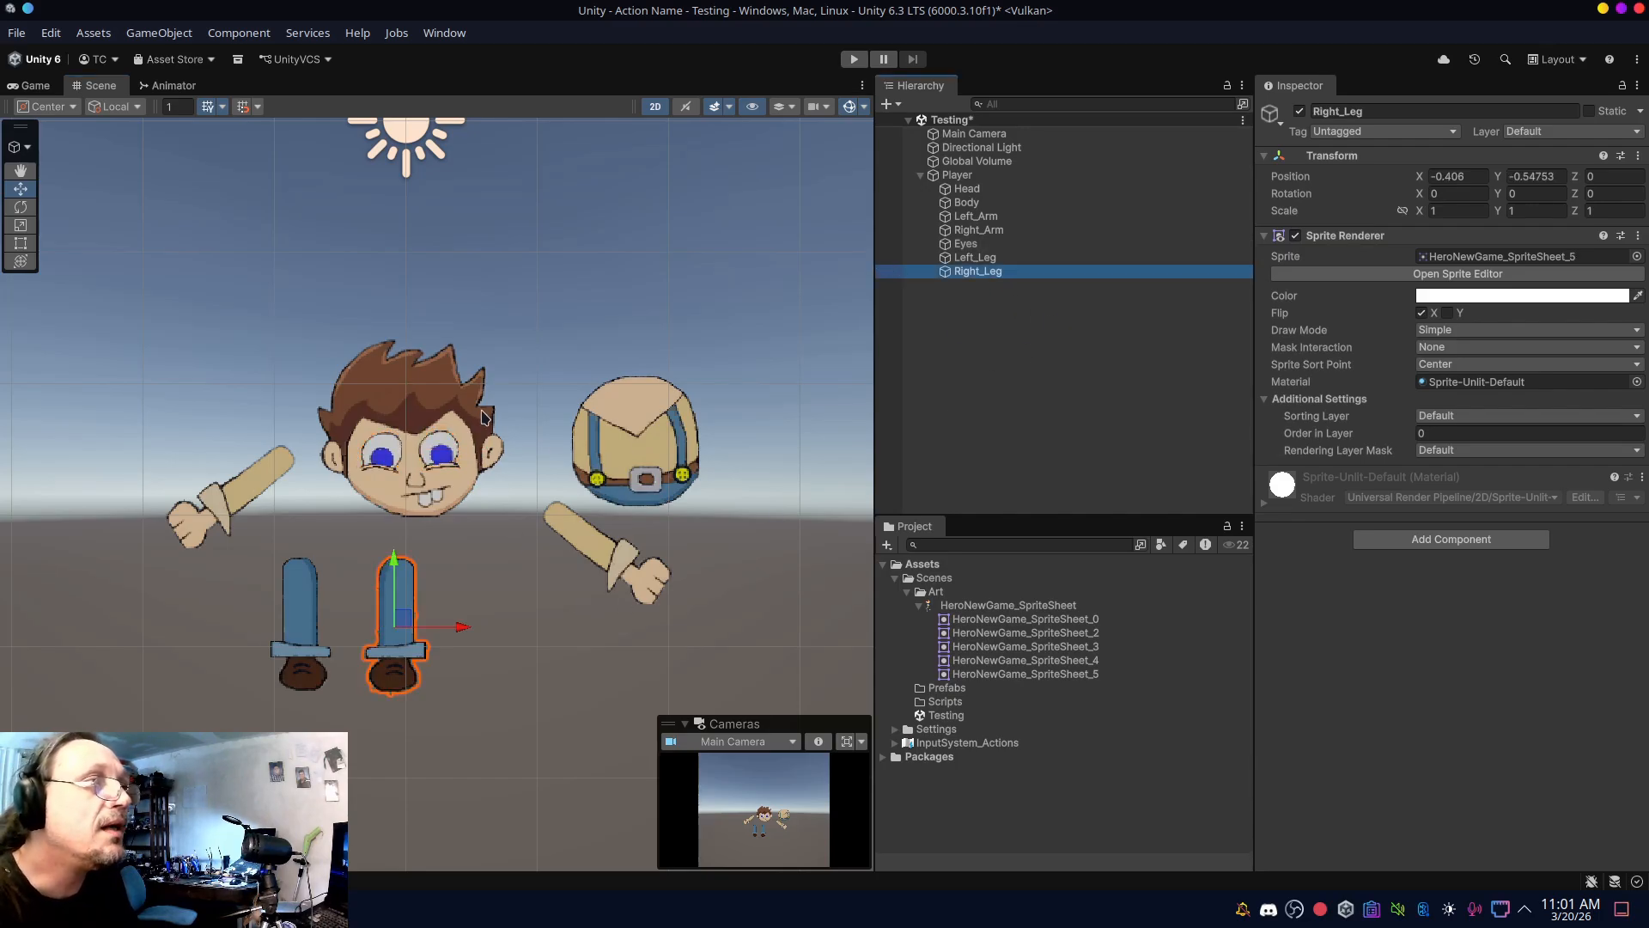
click(964, 244)
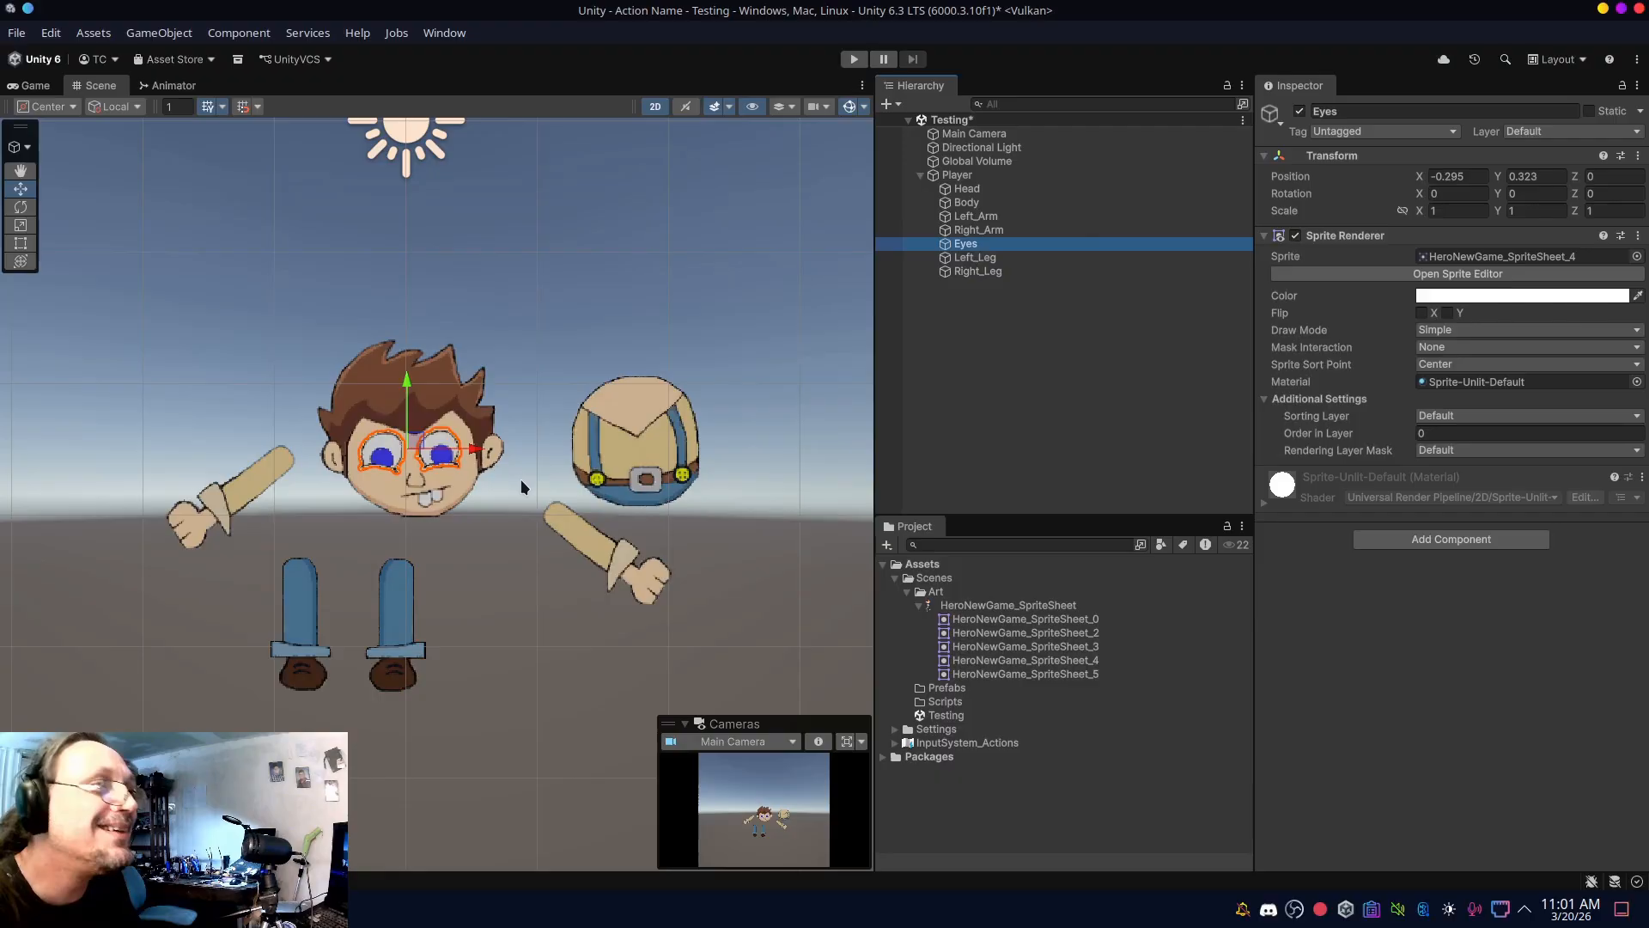
scroll(520, 479, up, 10)
middle_drag(524, 479, 836, 492)
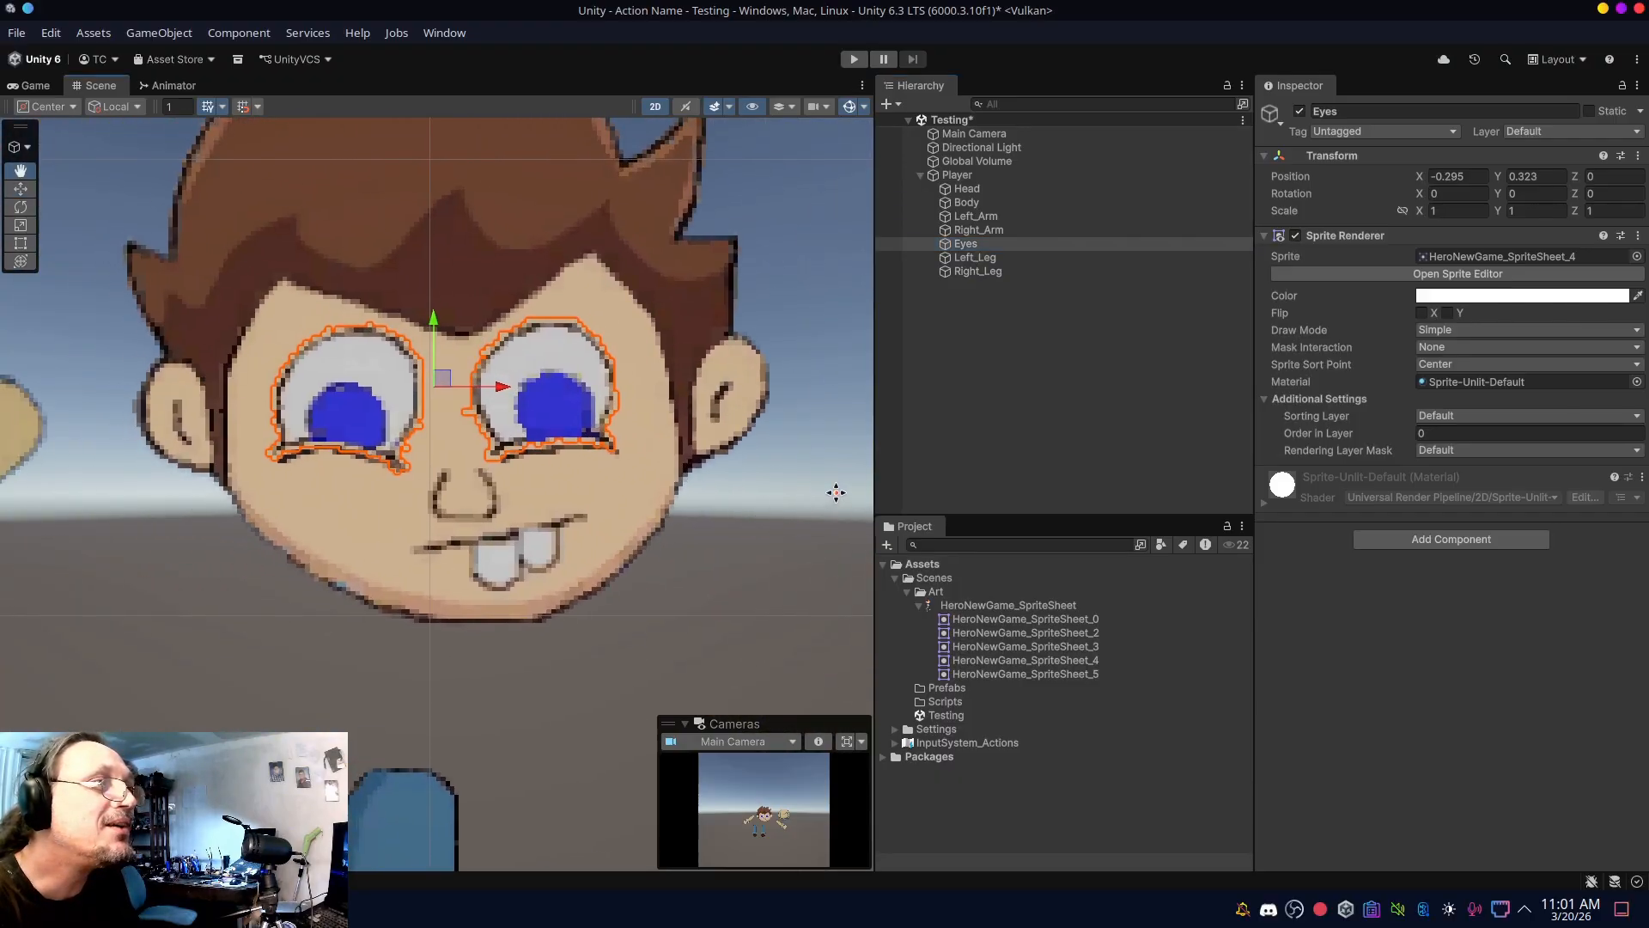
drag(434, 325, 434, 331)
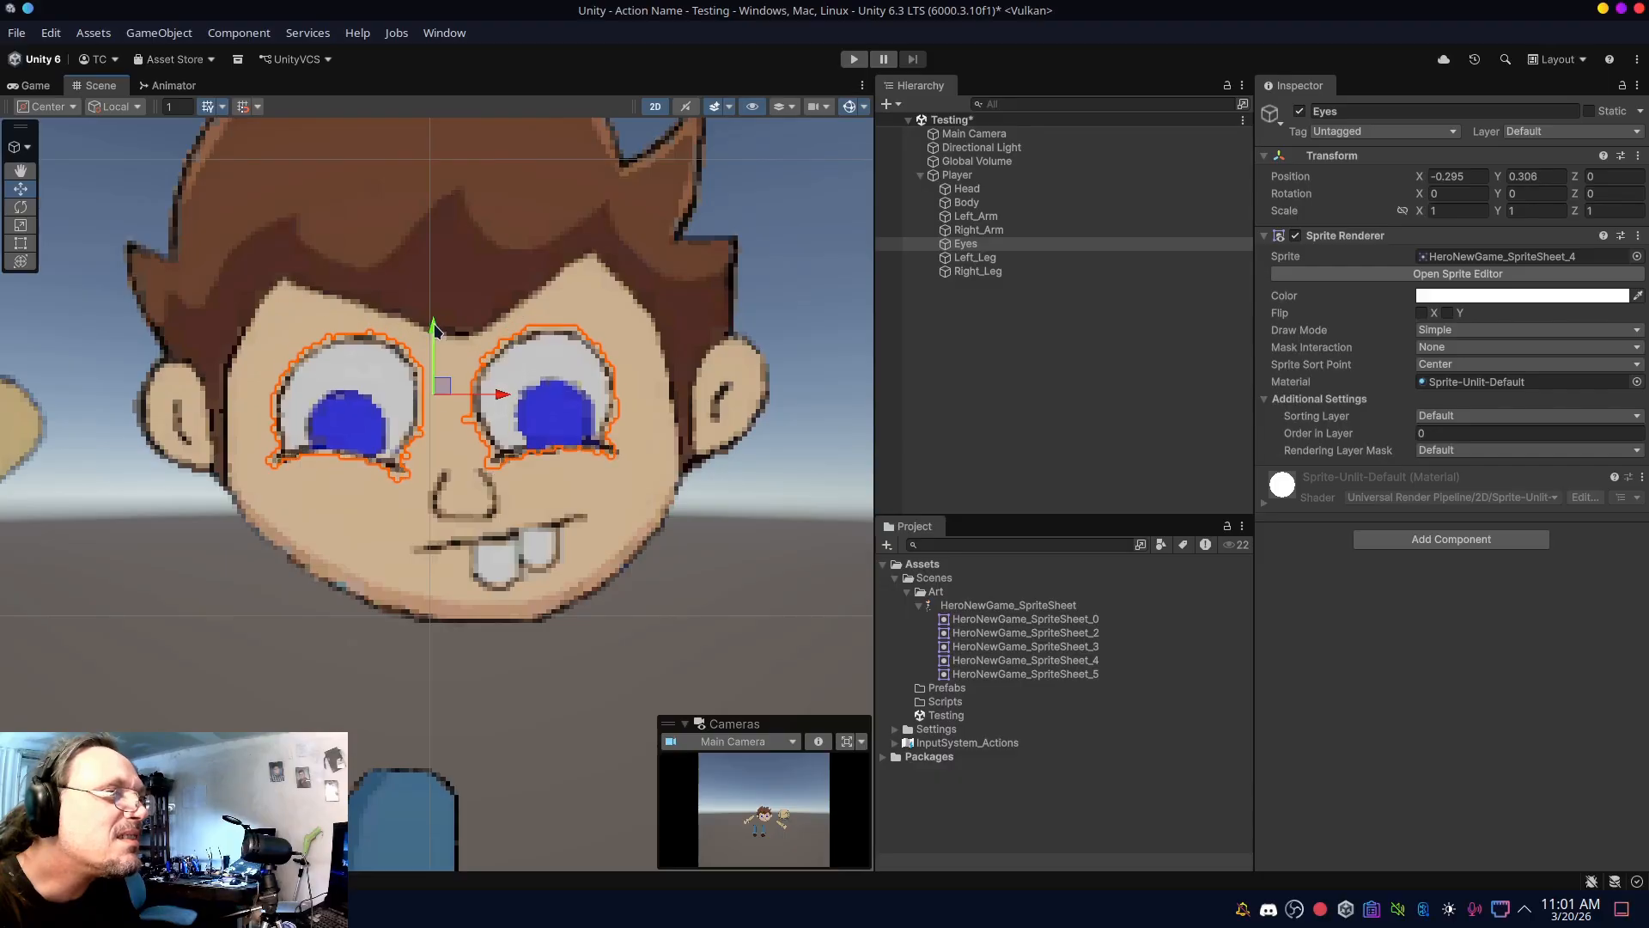
drag(498, 392, 515, 412)
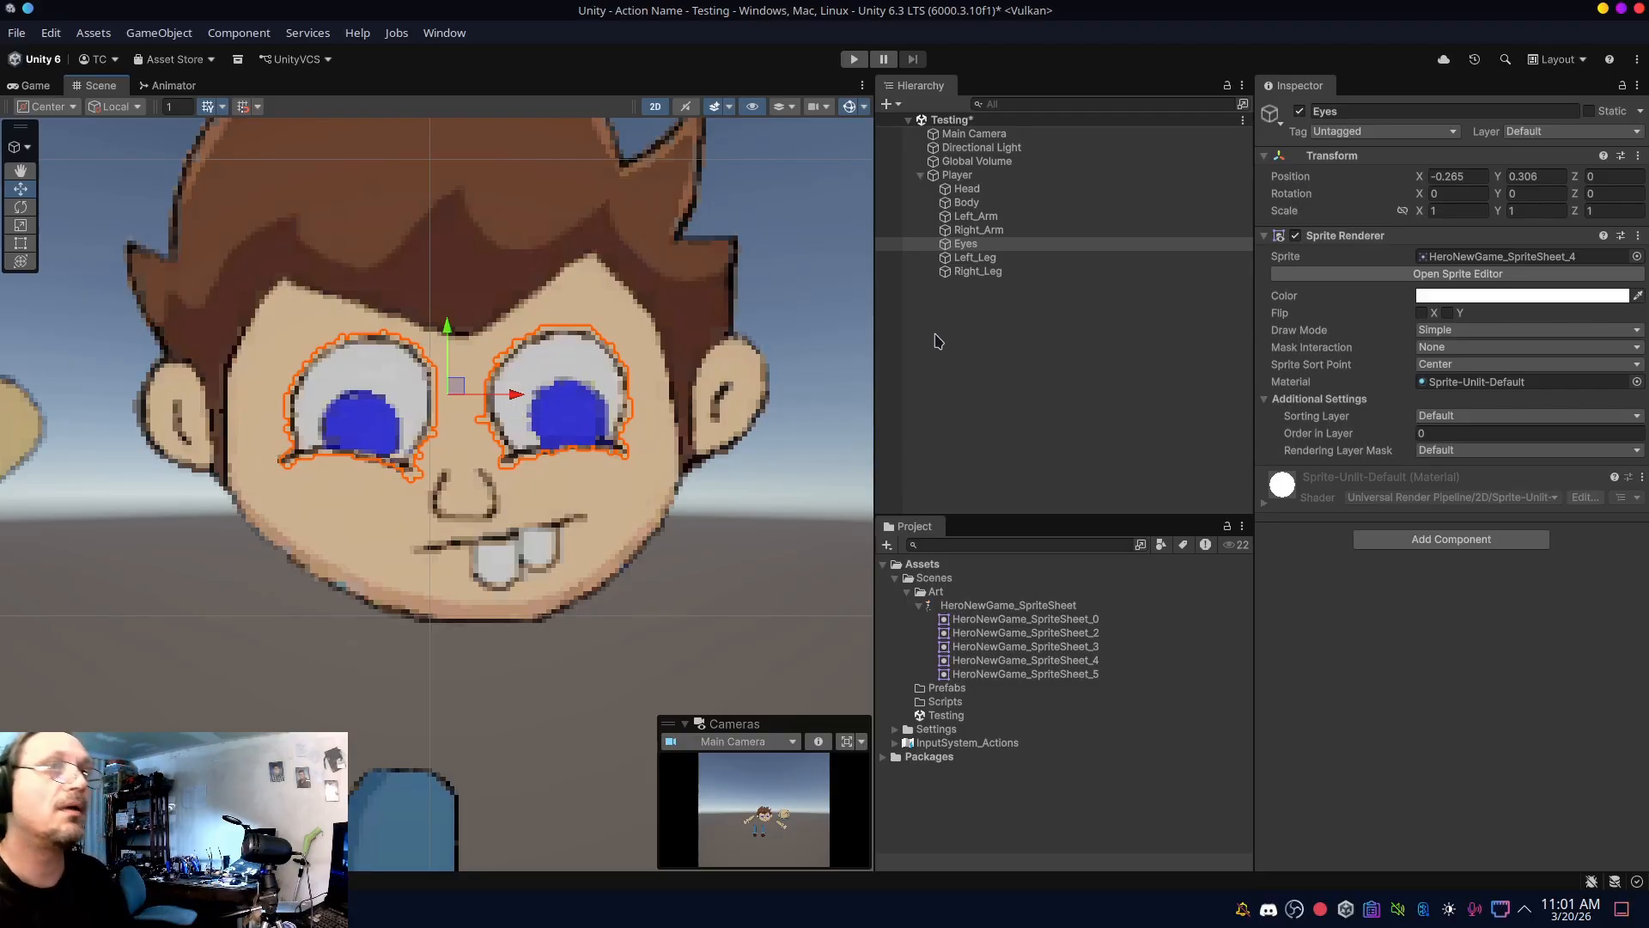
click(986, 272)
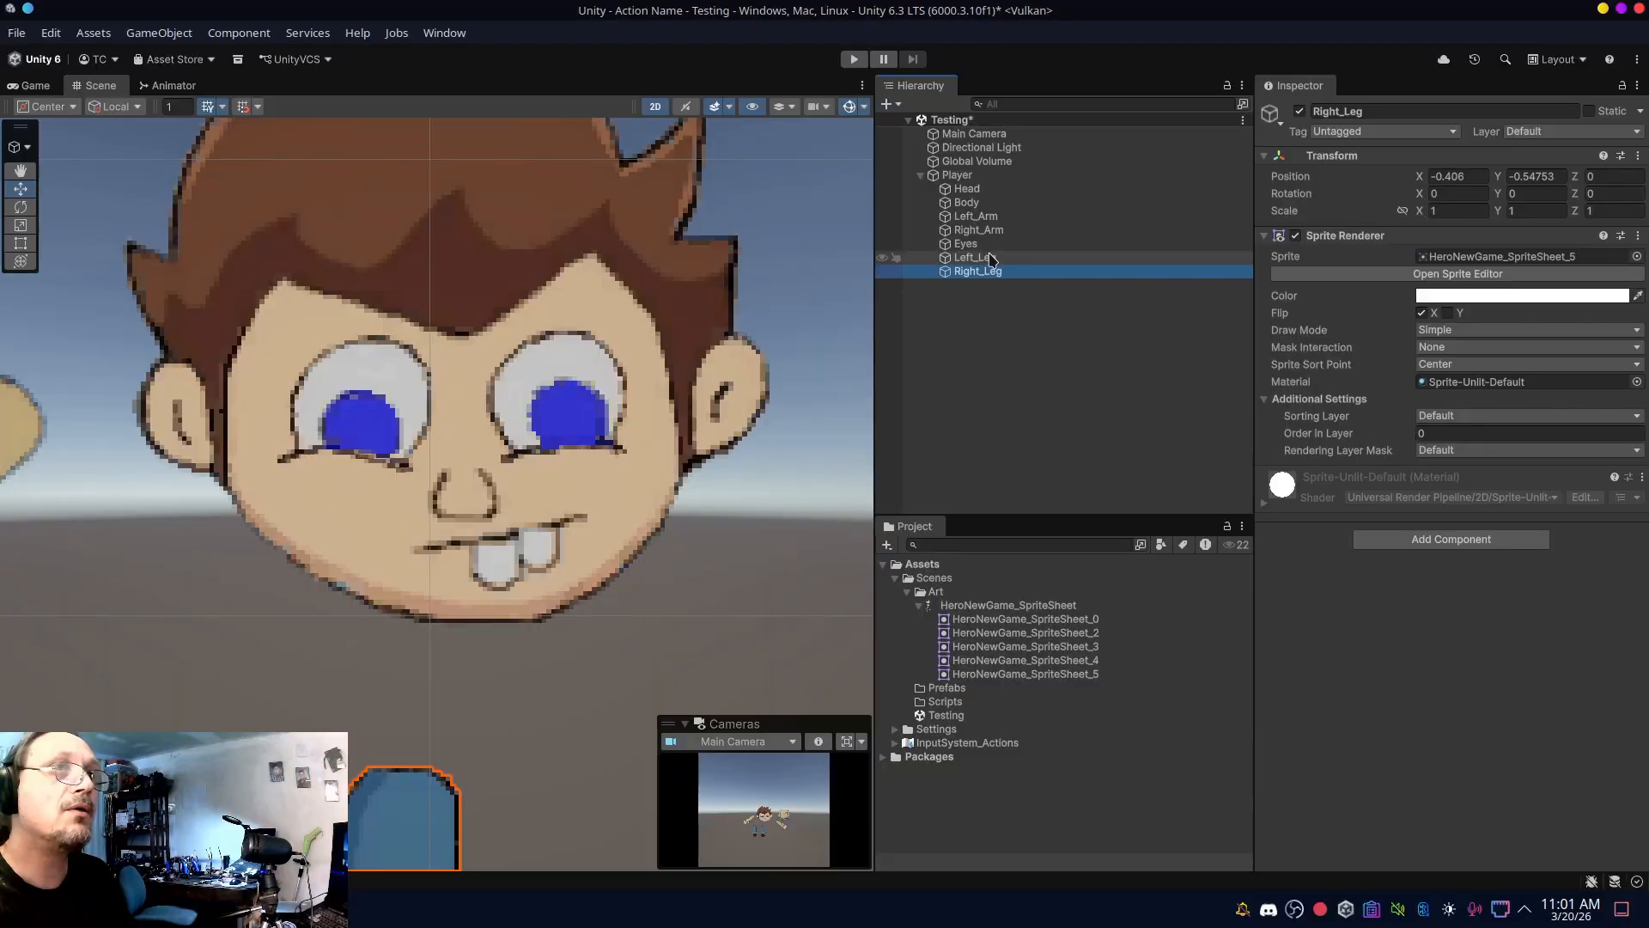
click(983, 244)
drag(447, 329, 447, 332)
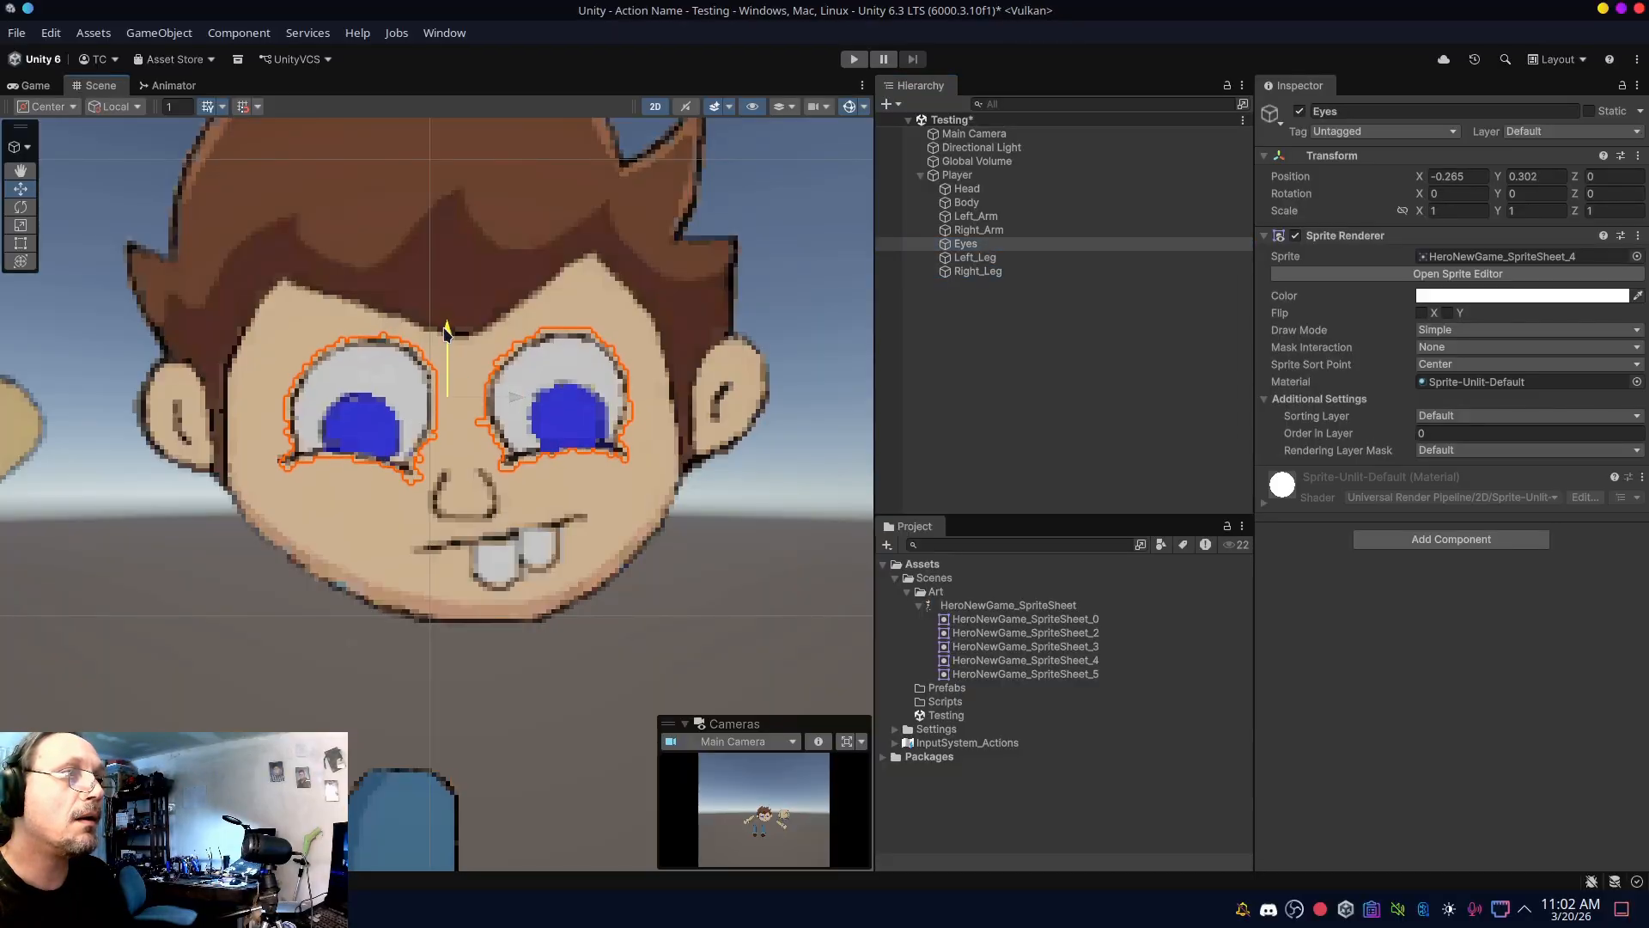
- Parent the Eyes object under Head in the hierarchy and collapse Head's children
click(975, 259)
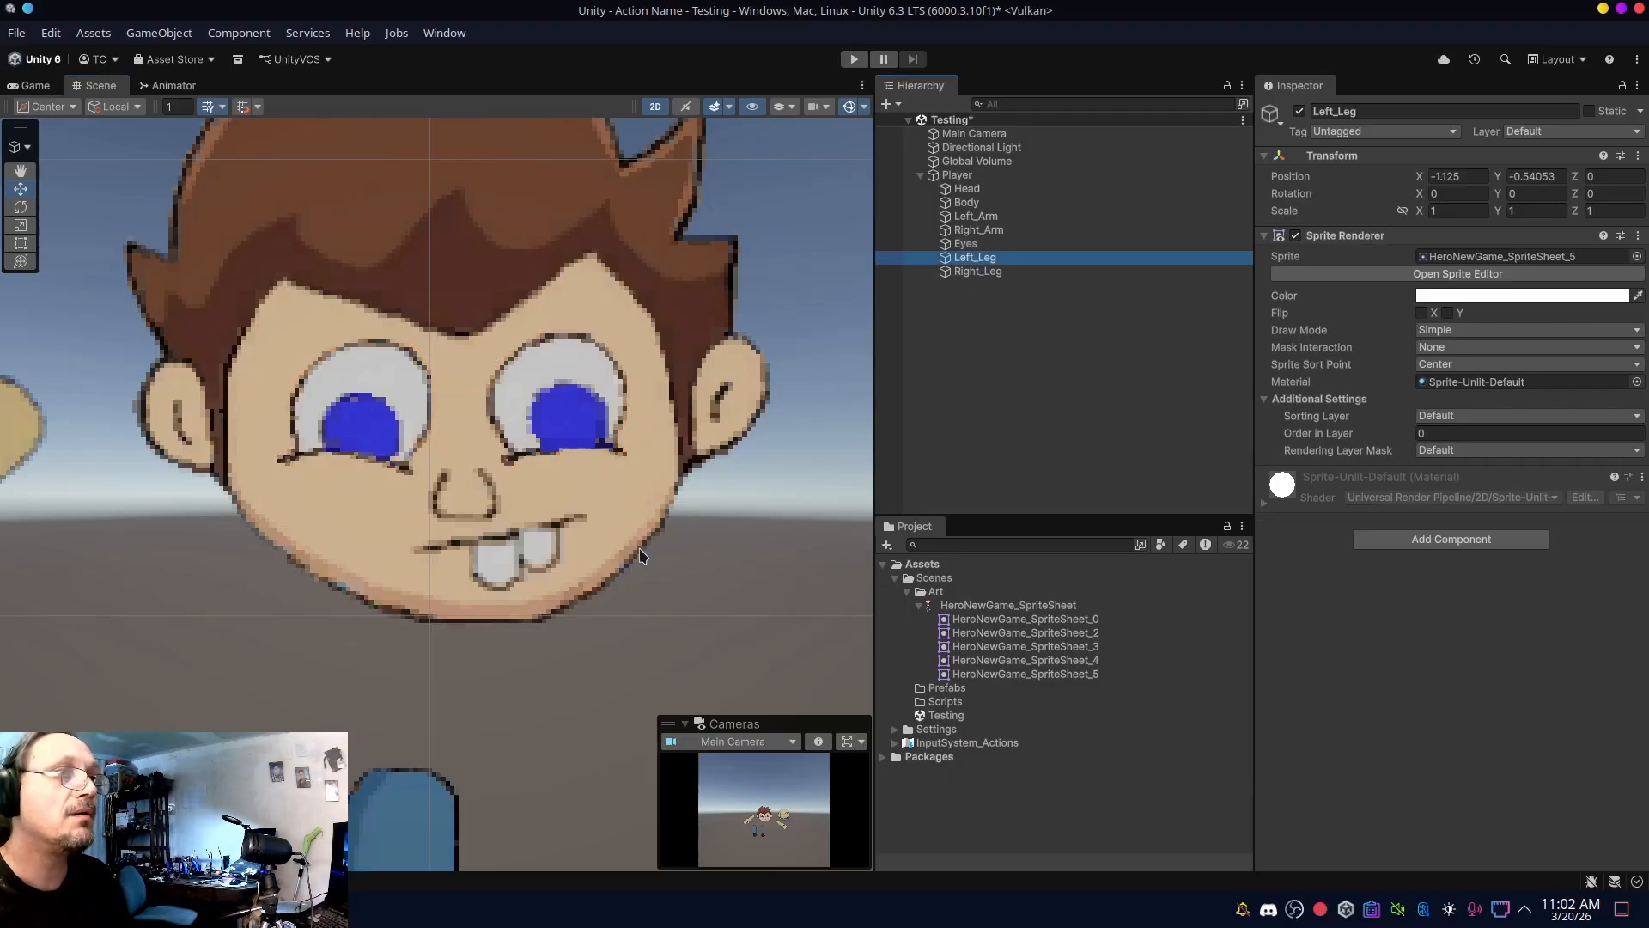
scroll(368, 706, down, 10)
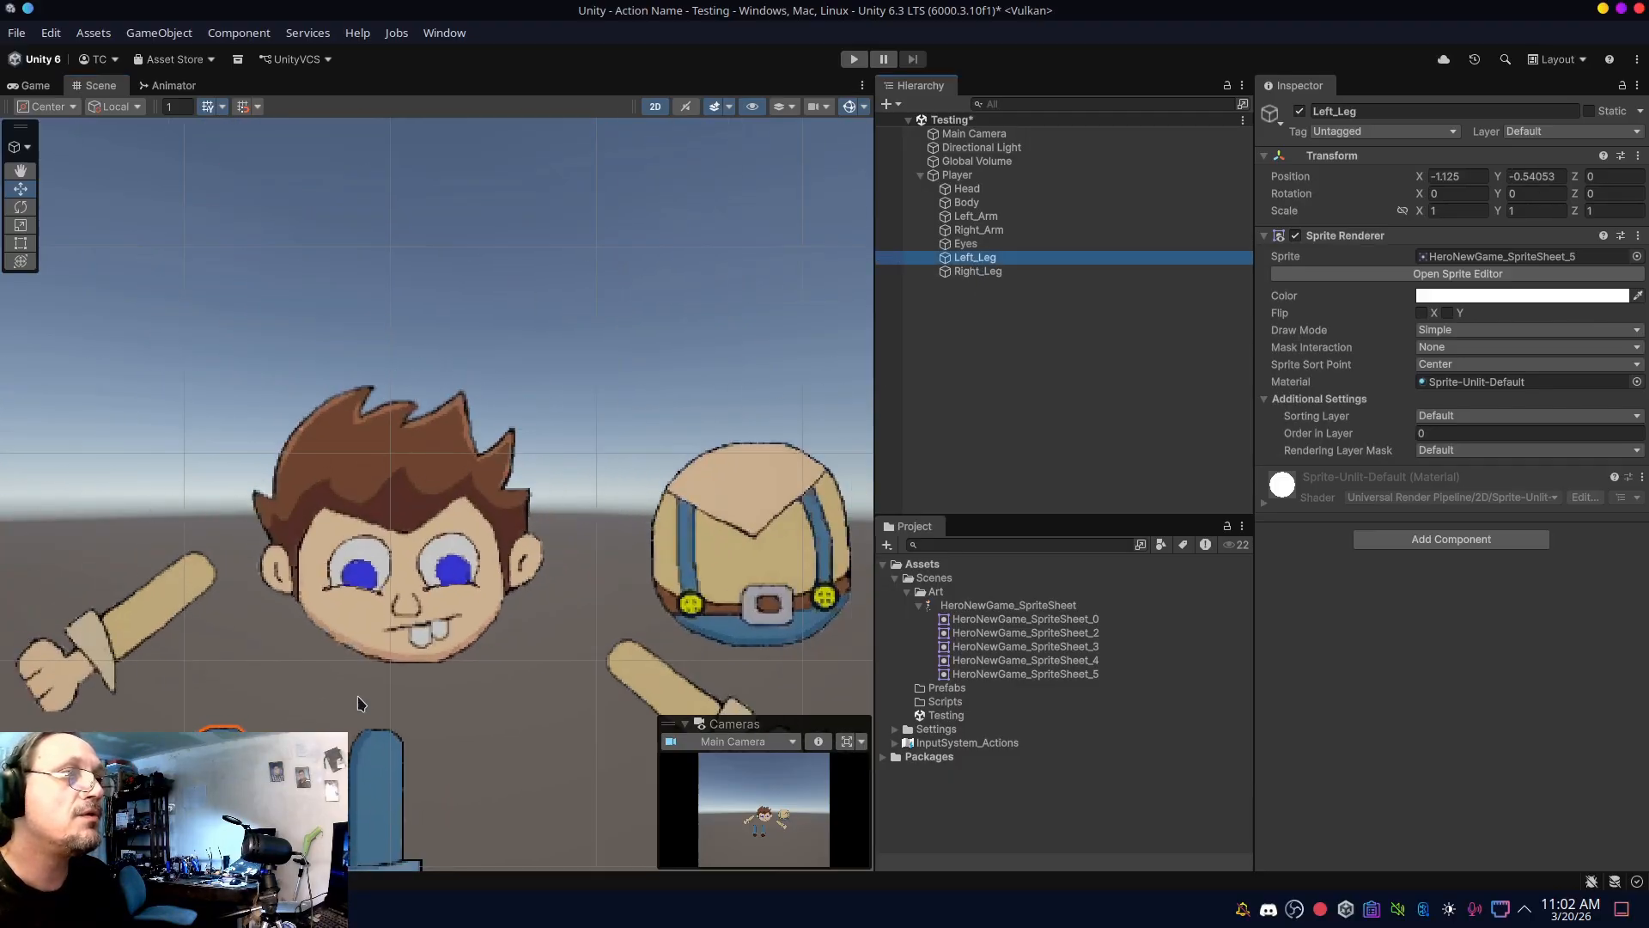
scroll(358, 696, down, 12)
scroll(358, 697, up, 6)
scroll(358, 696, down, 2)
middle_drag(493, 677, 560, 483)
scroll(560, 489, up, 4)
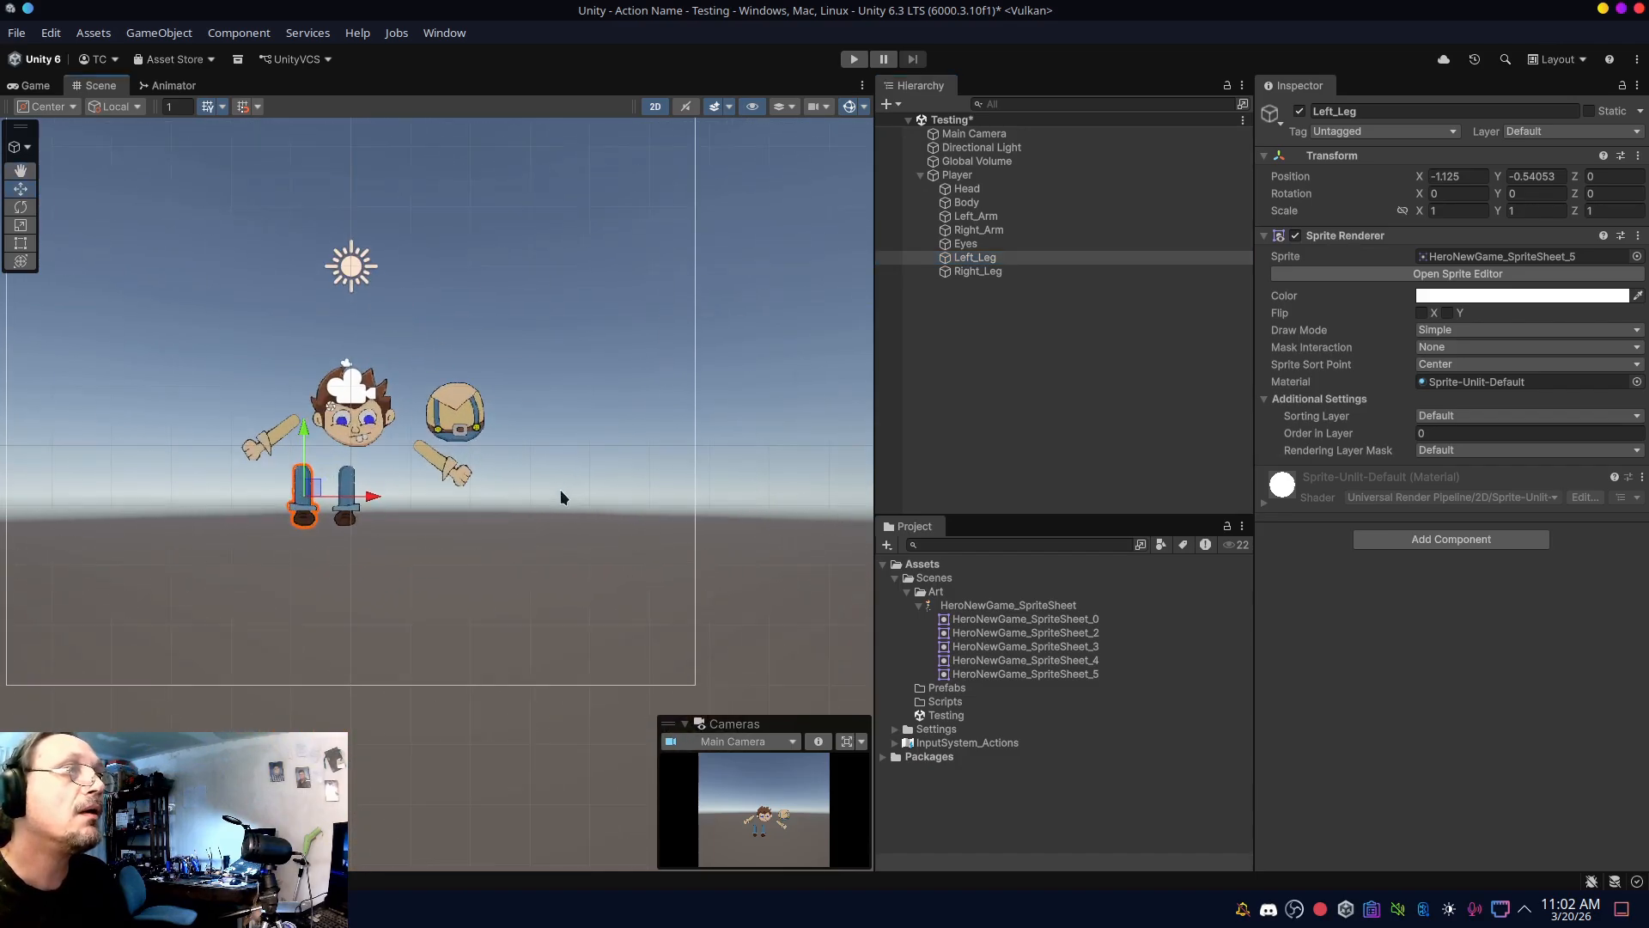
scroll(601, 490, up, 3)
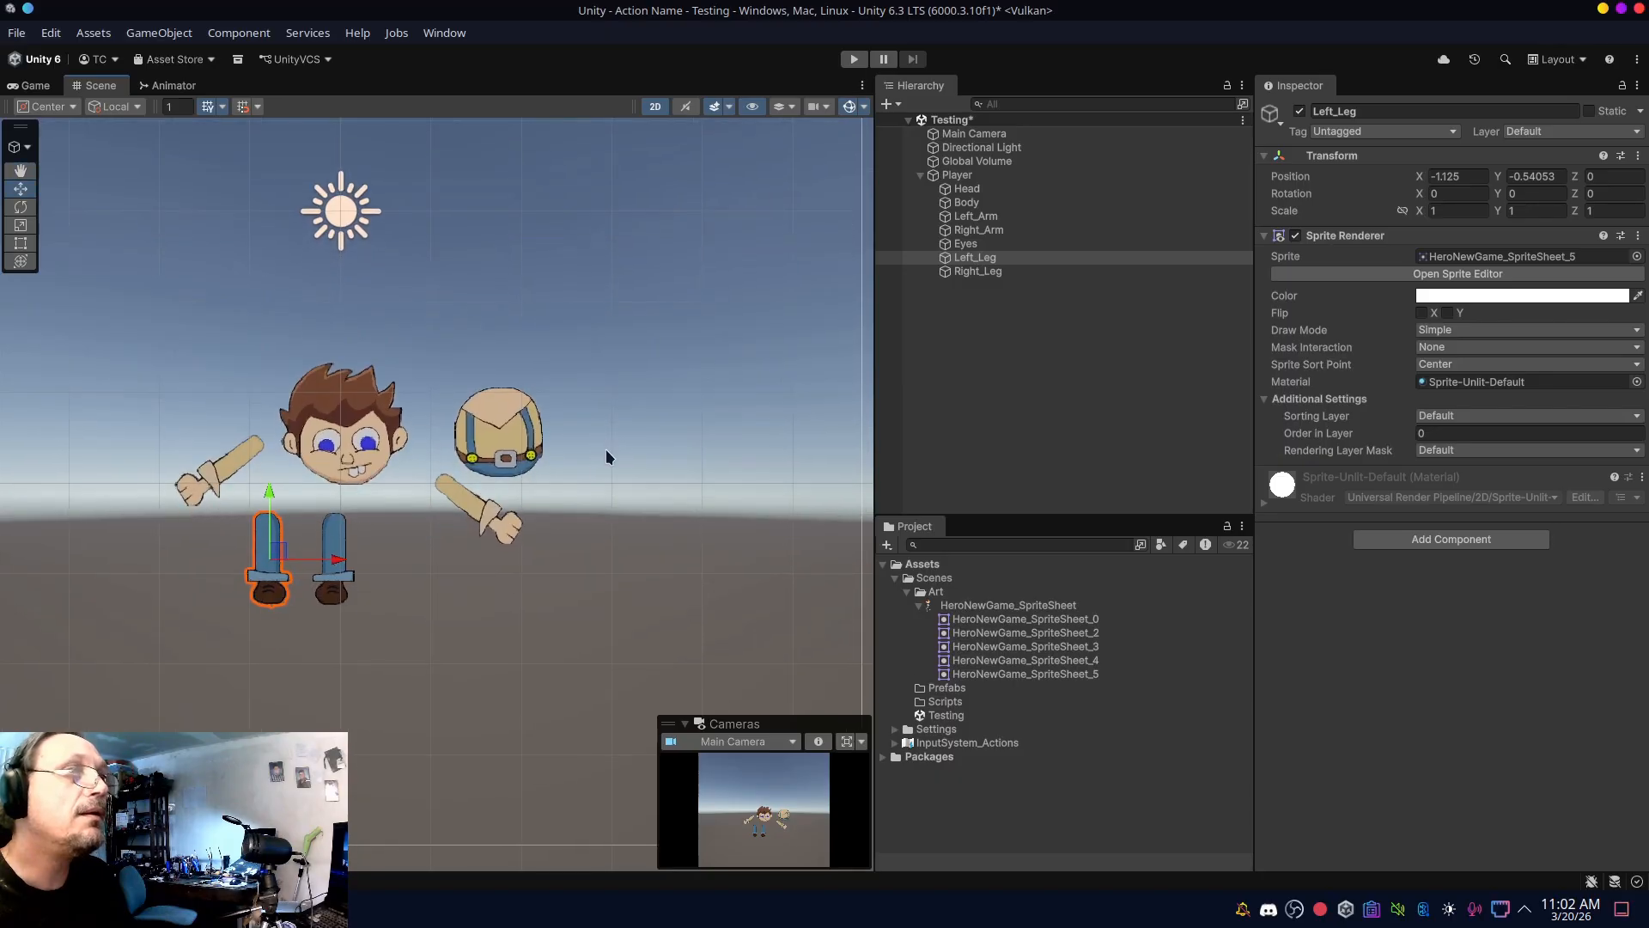
click(979, 245)
drag(982, 250, 986, 197)
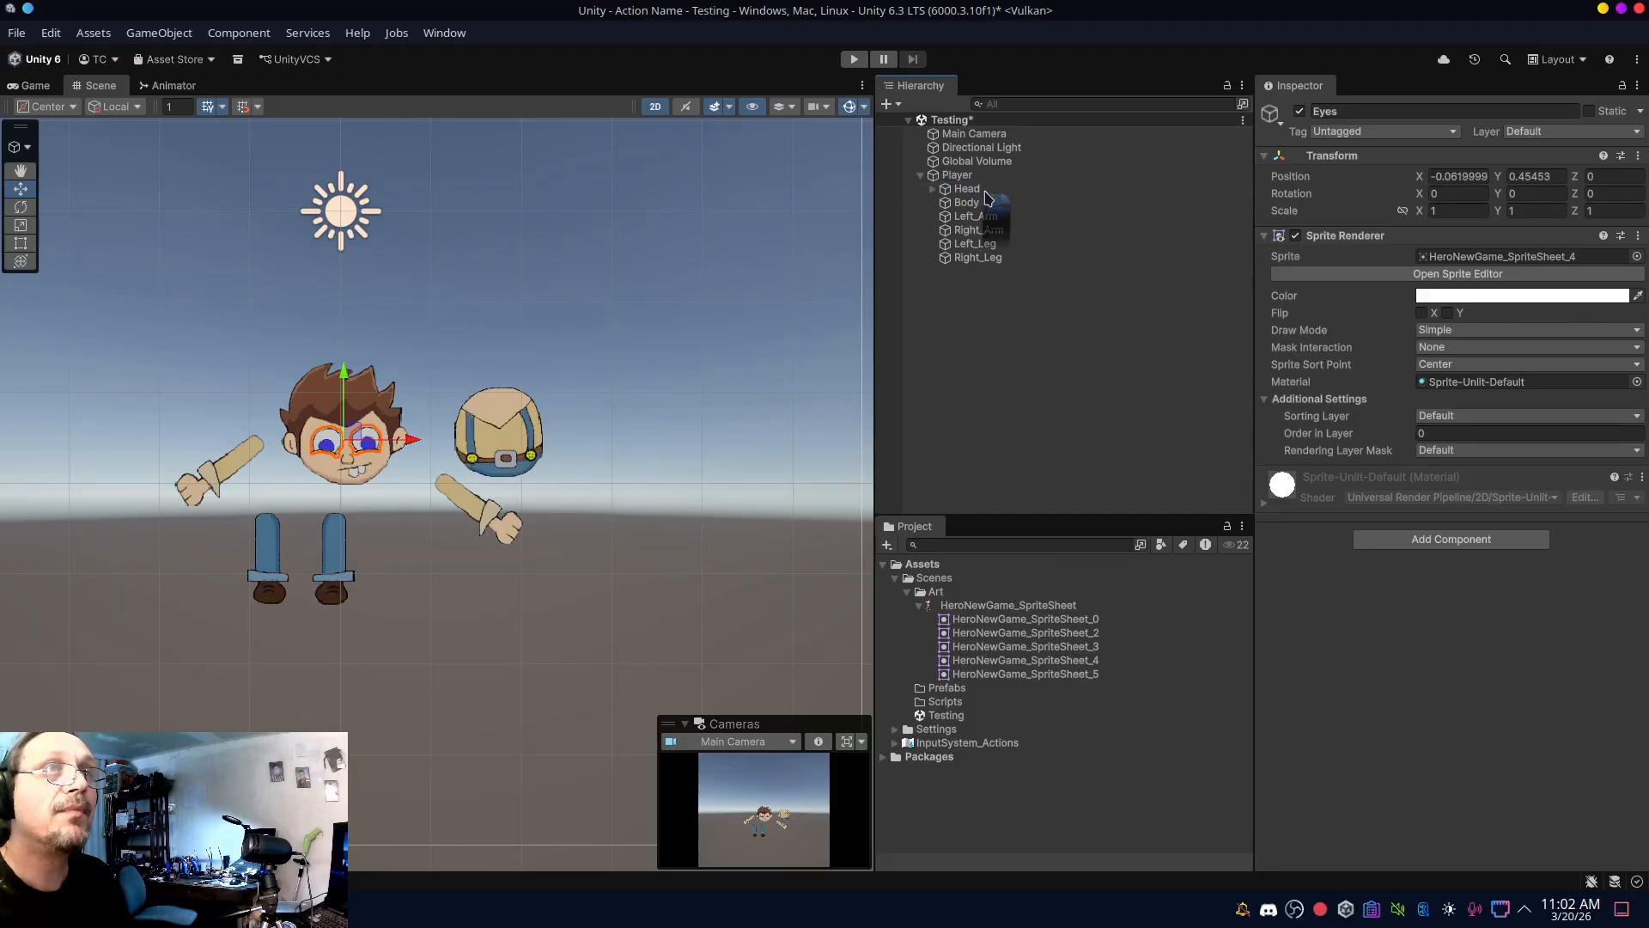
click(934, 190)
click(934, 190)
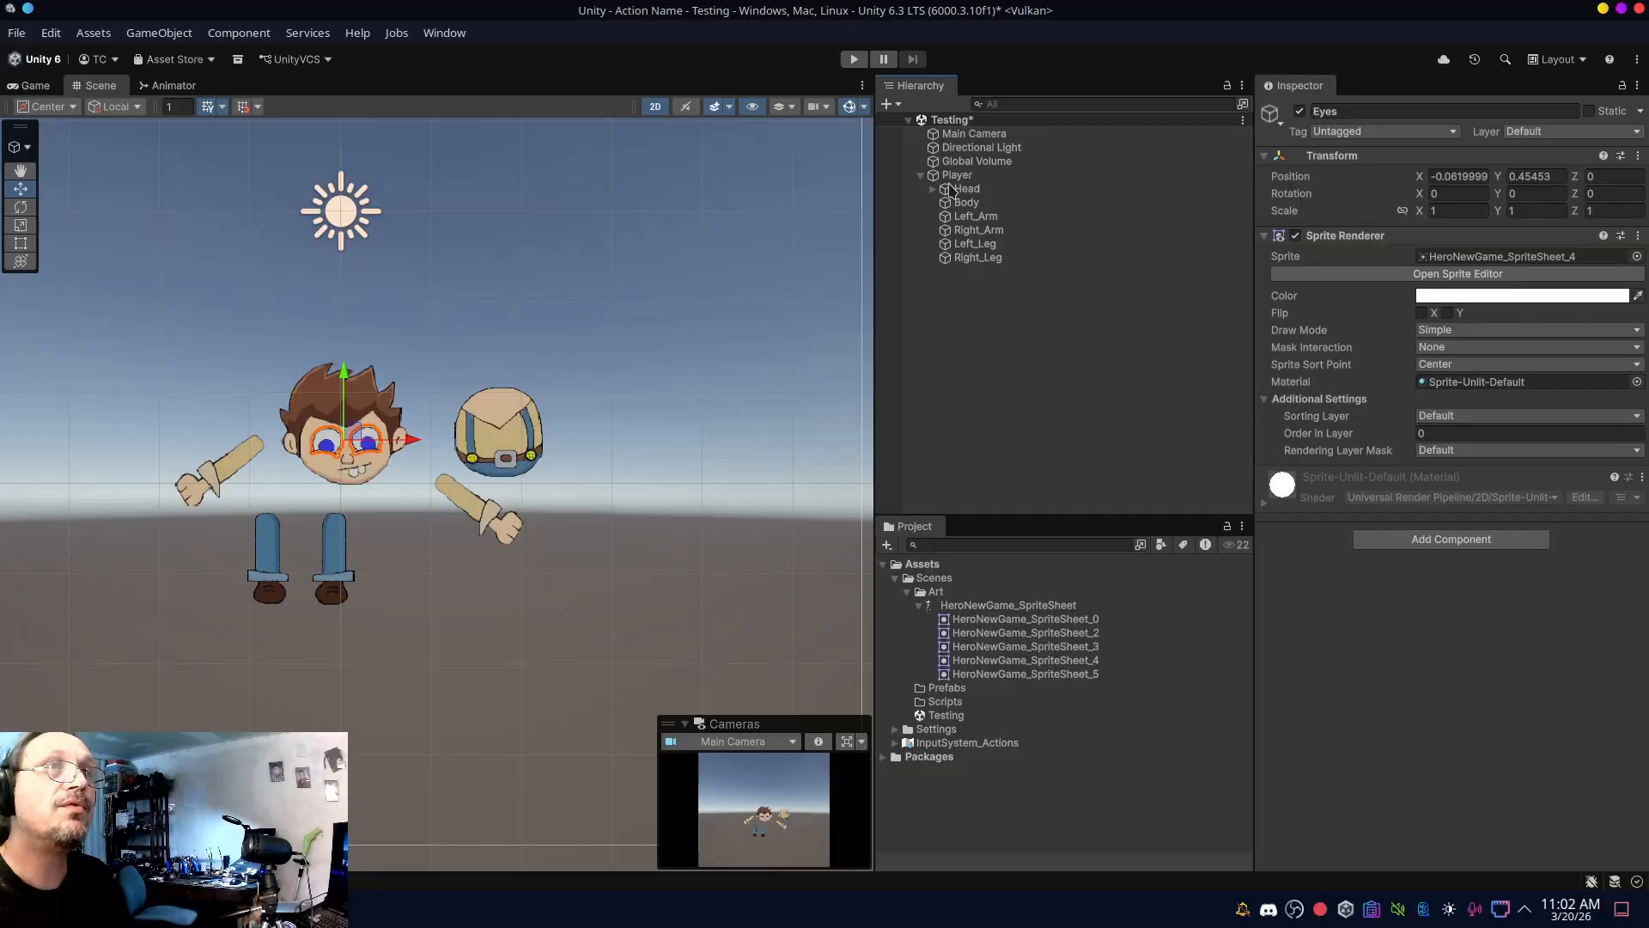
- Move Head together with its Eyes up to a local Y position of about 0.092
click(990, 191)
drag(347, 365, 352, 345)
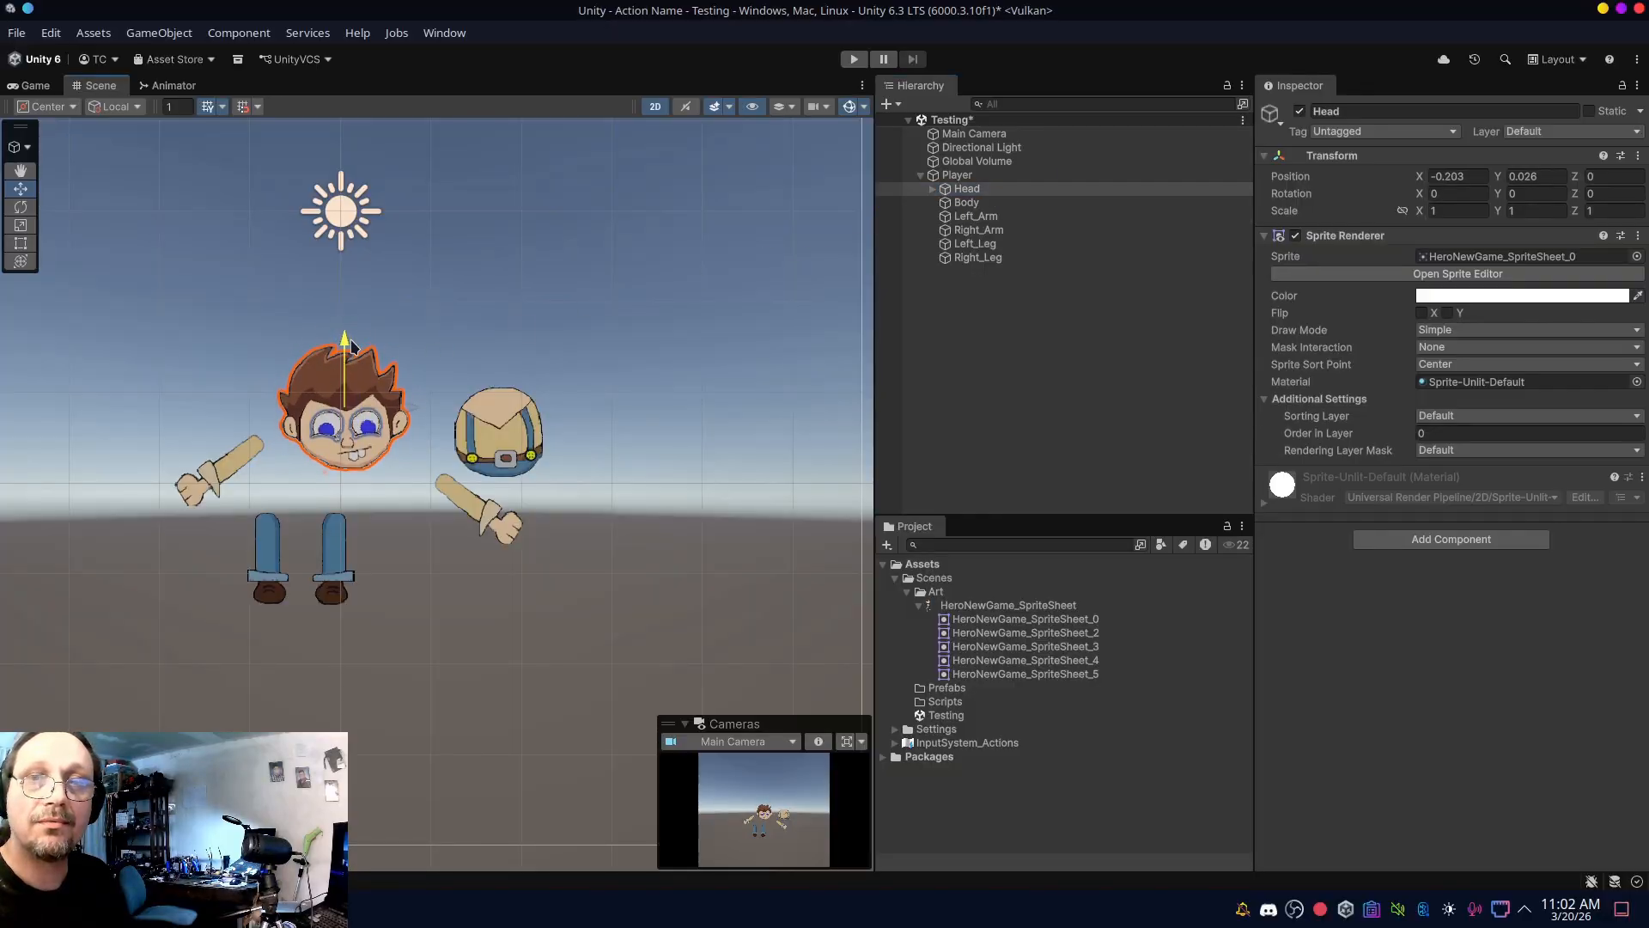
drag(352, 345, 352, 338)
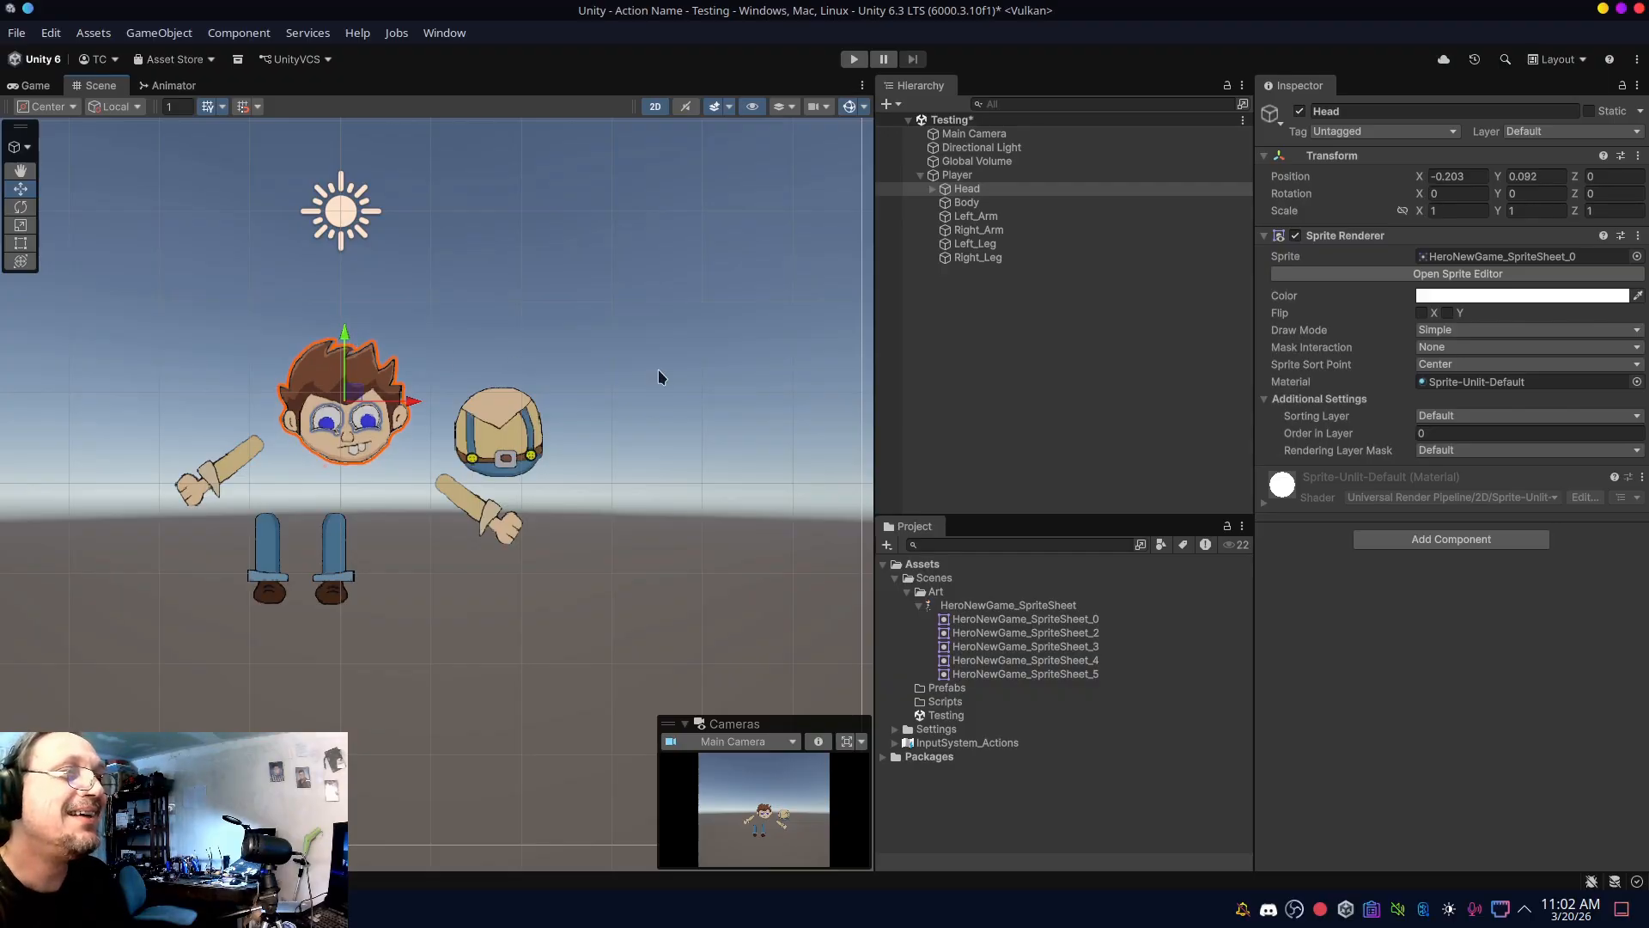
- Move Body beneath the head to a local position of about (-0.133, -0.525) and parent Head under Body
click(973, 210)
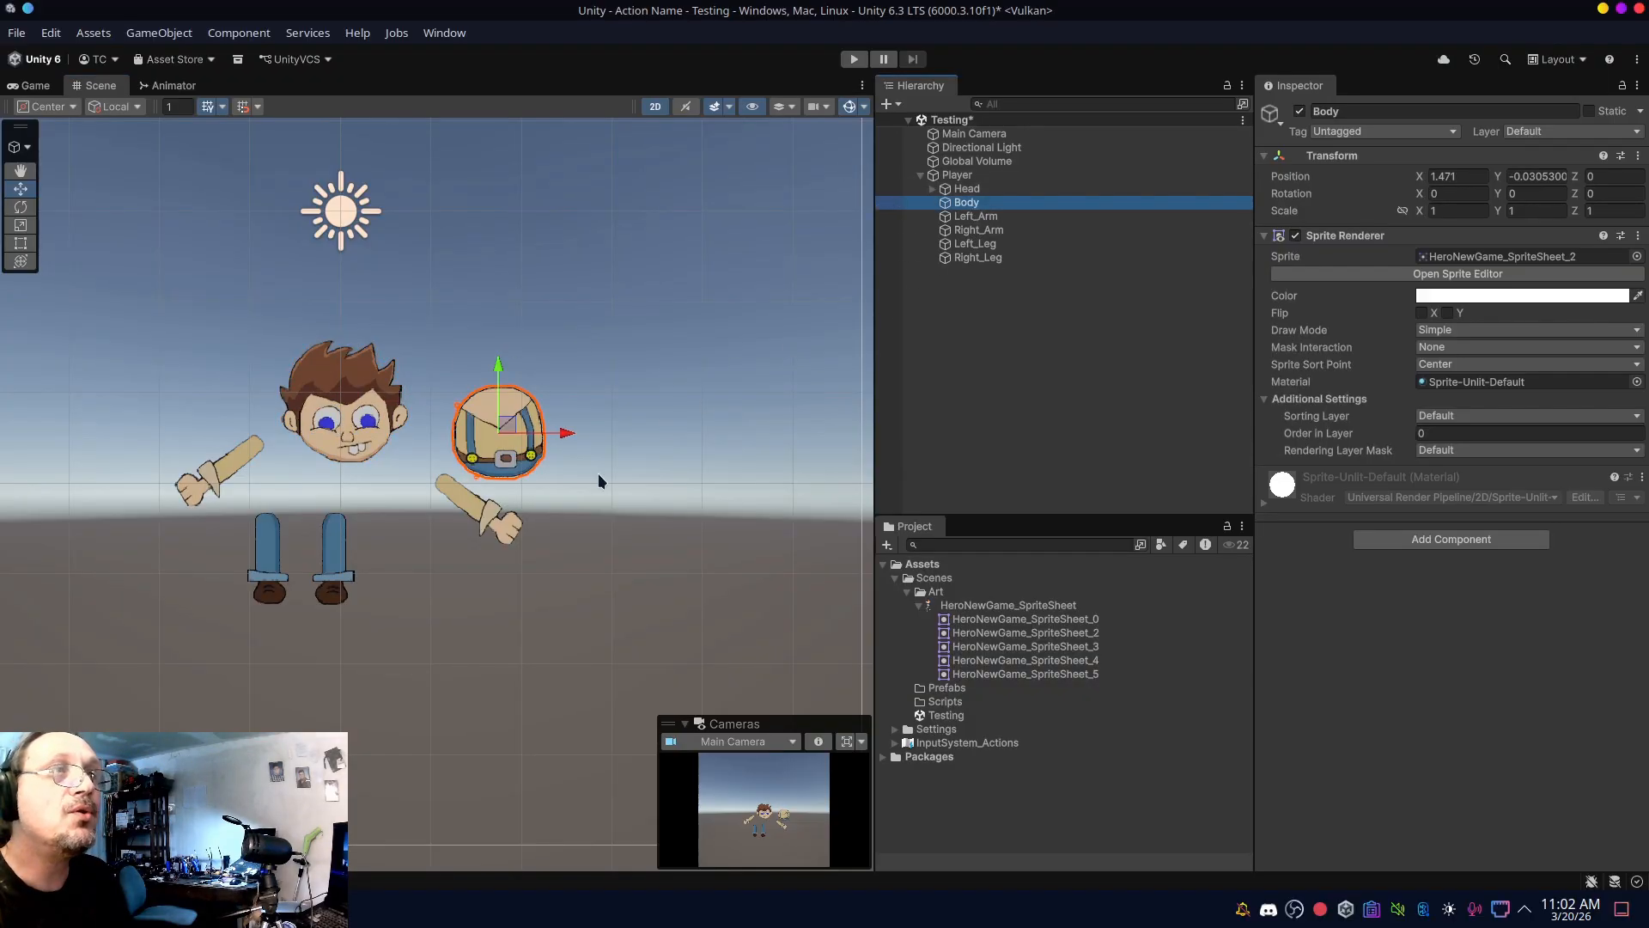
drag(566, 434, 422, 479)
drag(349, 371, 350, 417)
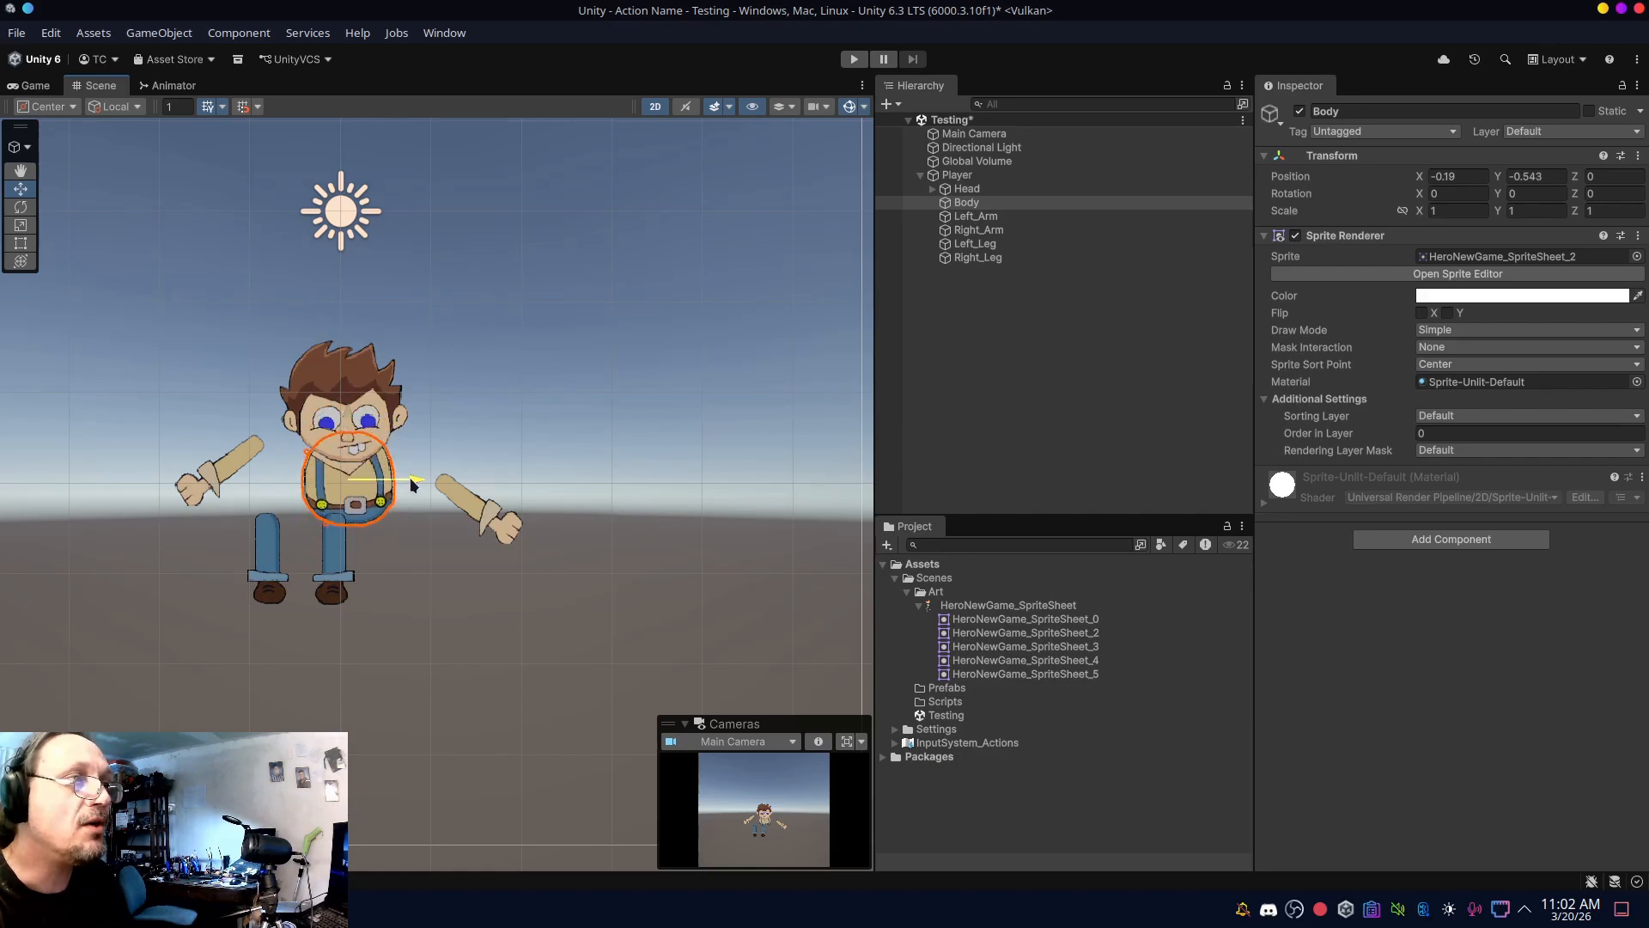
drag(412, 481, 417, 481)
drag(362, 425, 356, 417)
drag(425, 480, 436, 481)
click(986, 190)
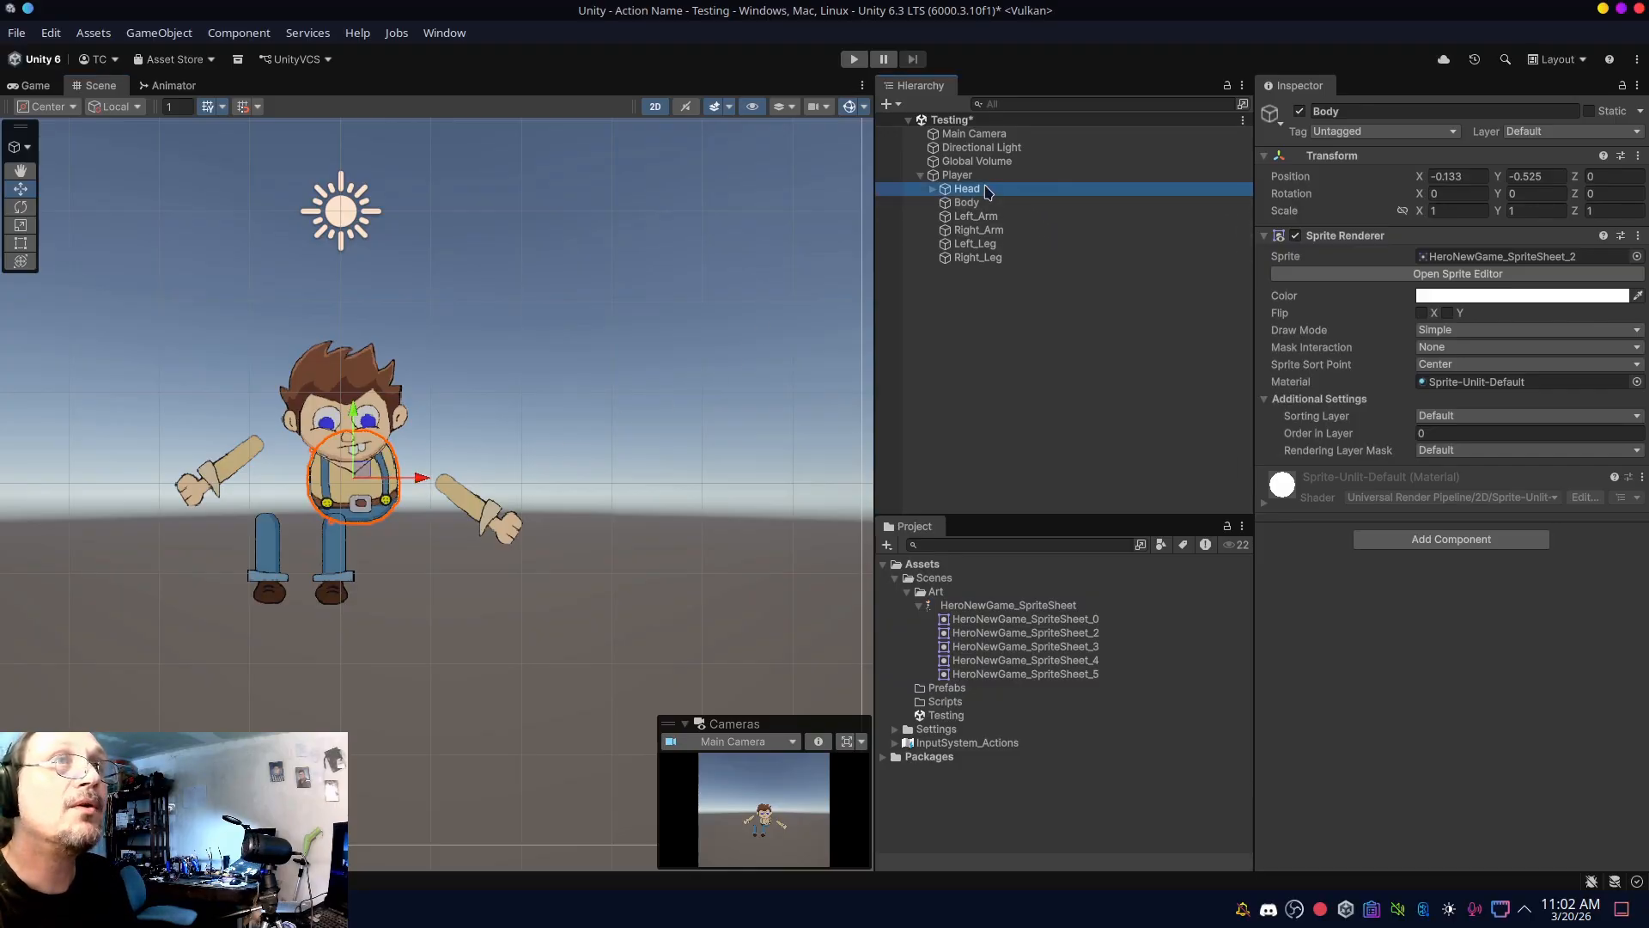
drag(986, 190, 984, 203)
- Move Left_Arm against the torso's shoulder, to a local position of about (-0.383, 0.103)
click(990, 206)
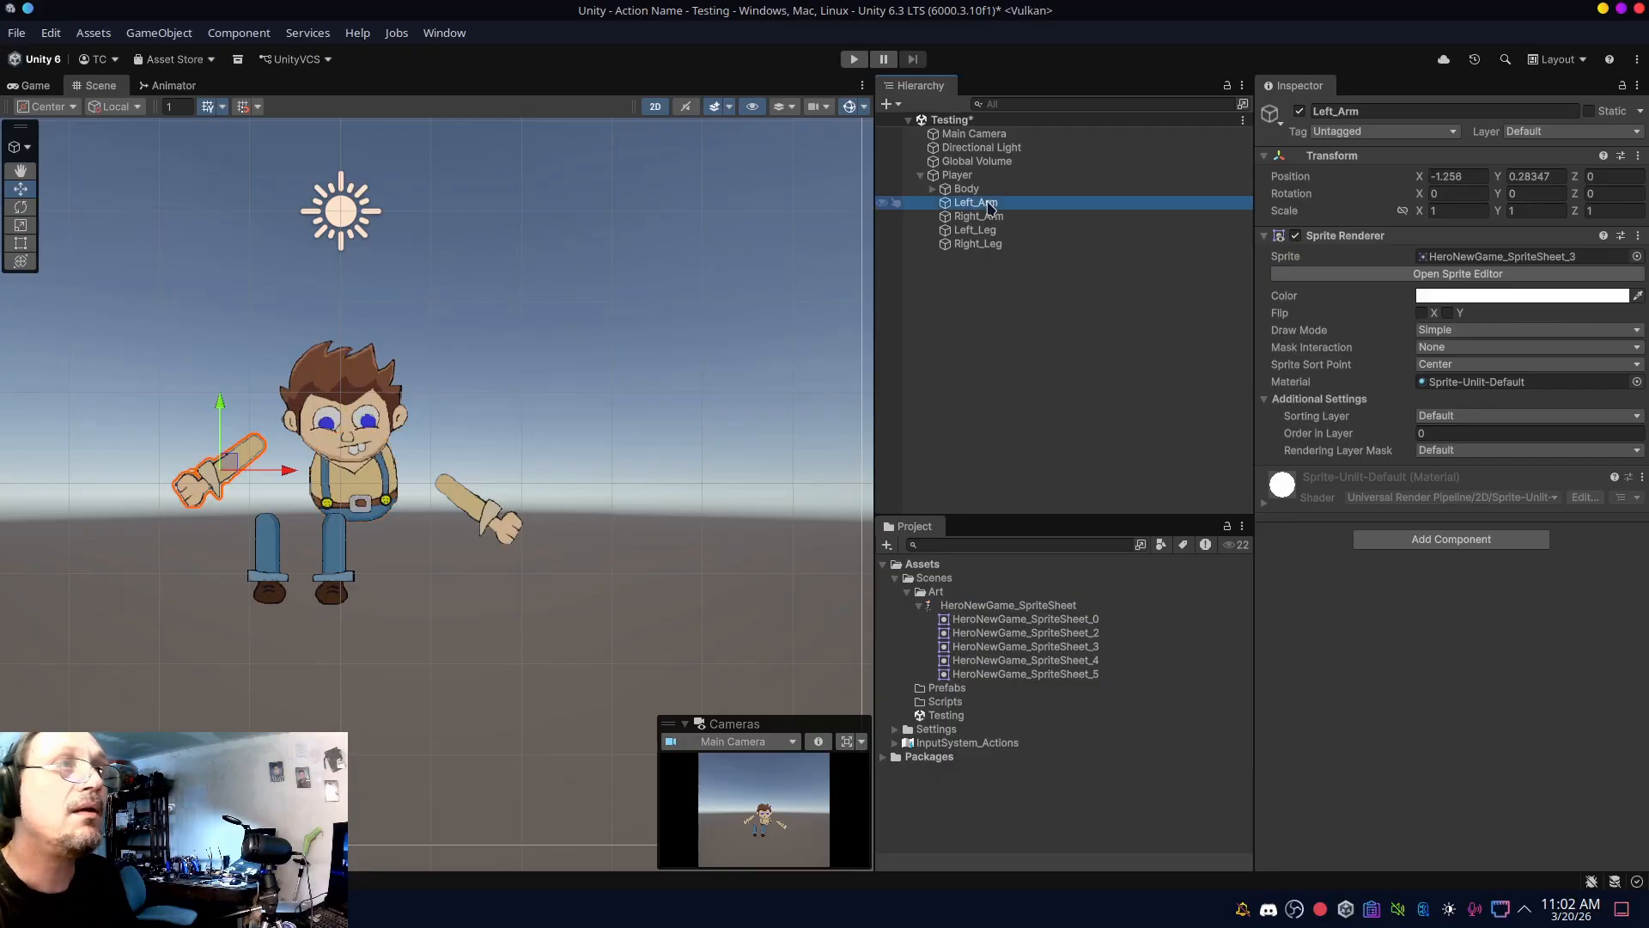
drag(280, 471, 344, 485)
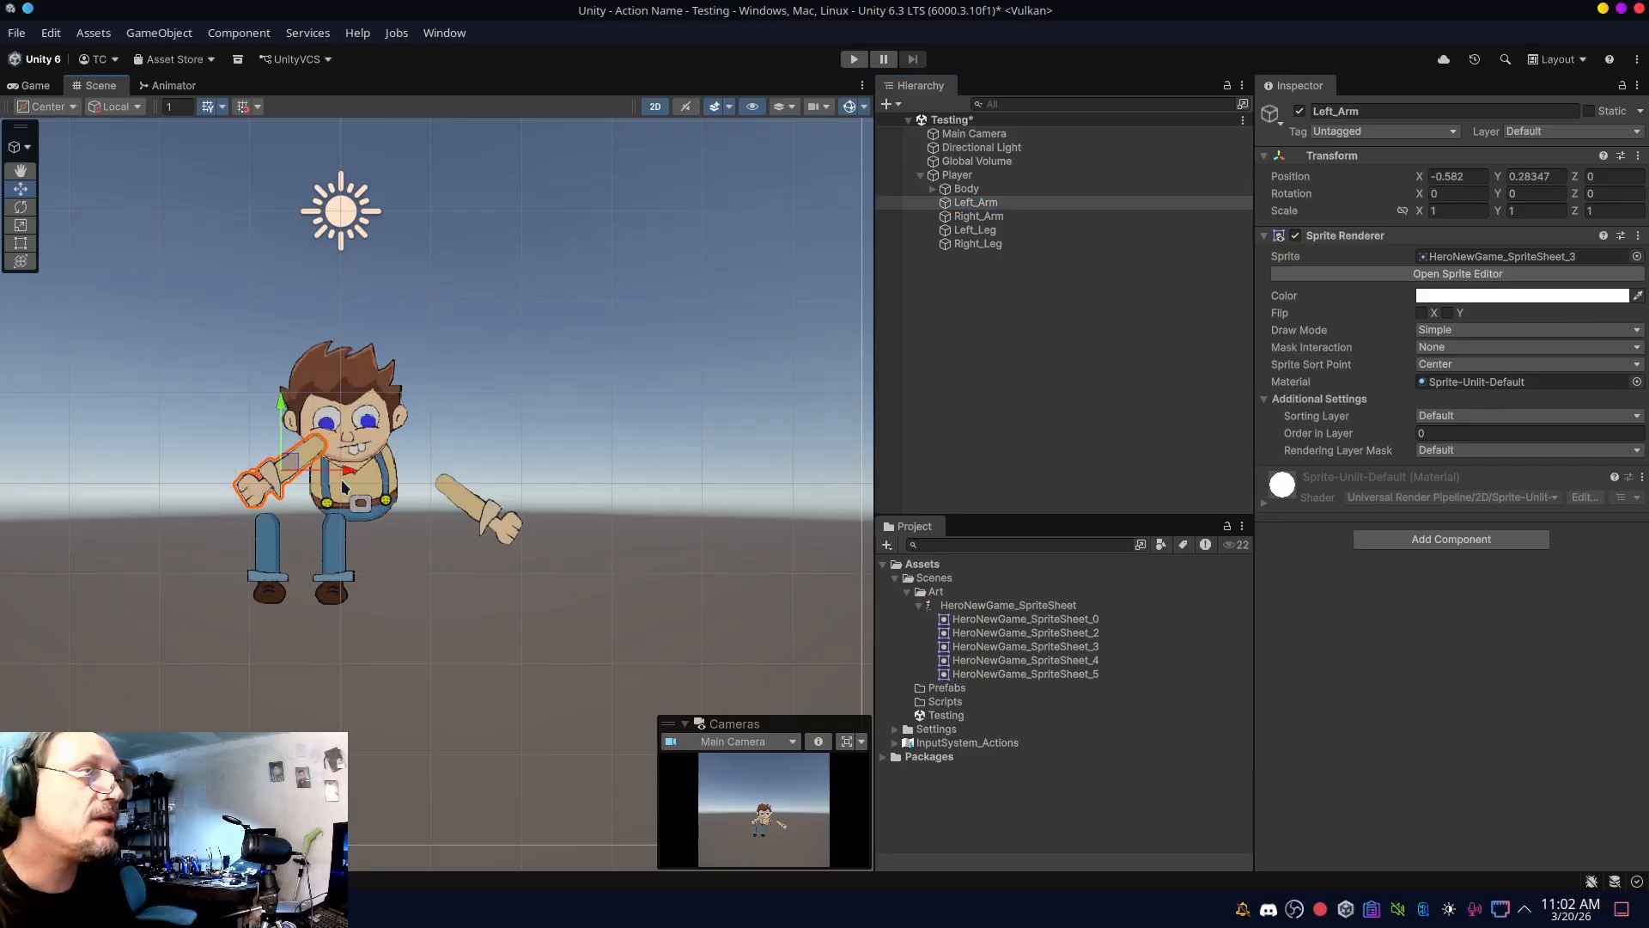
drag(281, 429, 365, 495)
drag(302, 430, 305, 422)
- Move Right_Arm against the opposite shoulder, to a local position of about (0.006, 0.181)
click(979, 216)
drag(474, 453, 475, 432)
drag(548, 496, 467, 489)
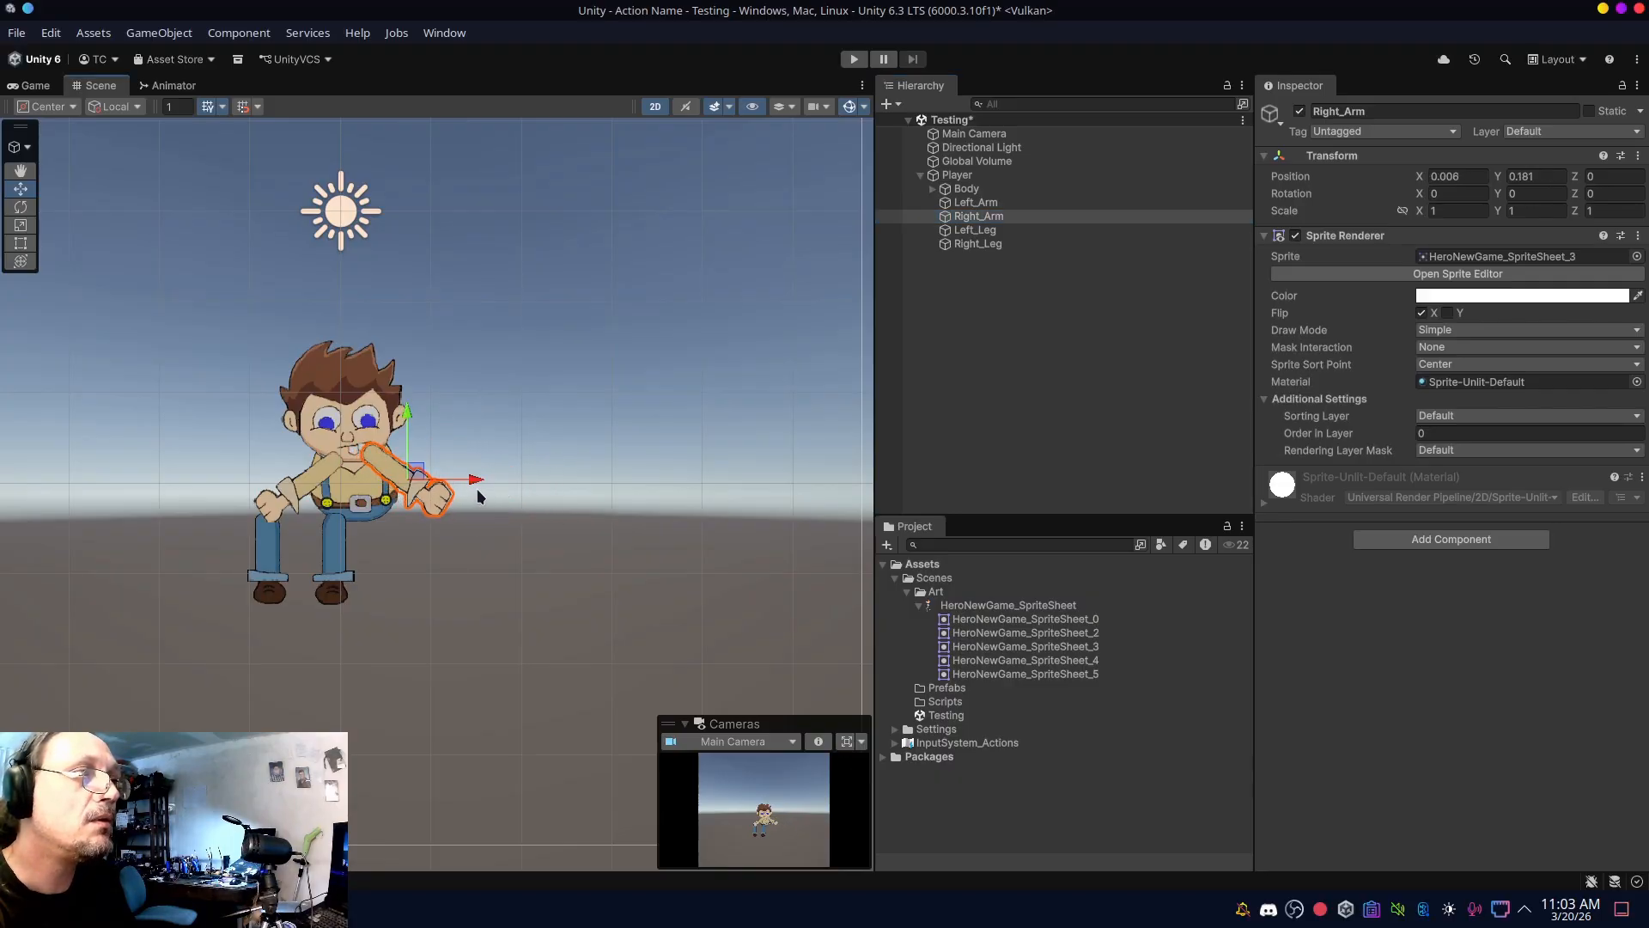
- Parent both arms and both legs under Body, alongside Head
click(974, 232)
ctrl+click(979, 216)
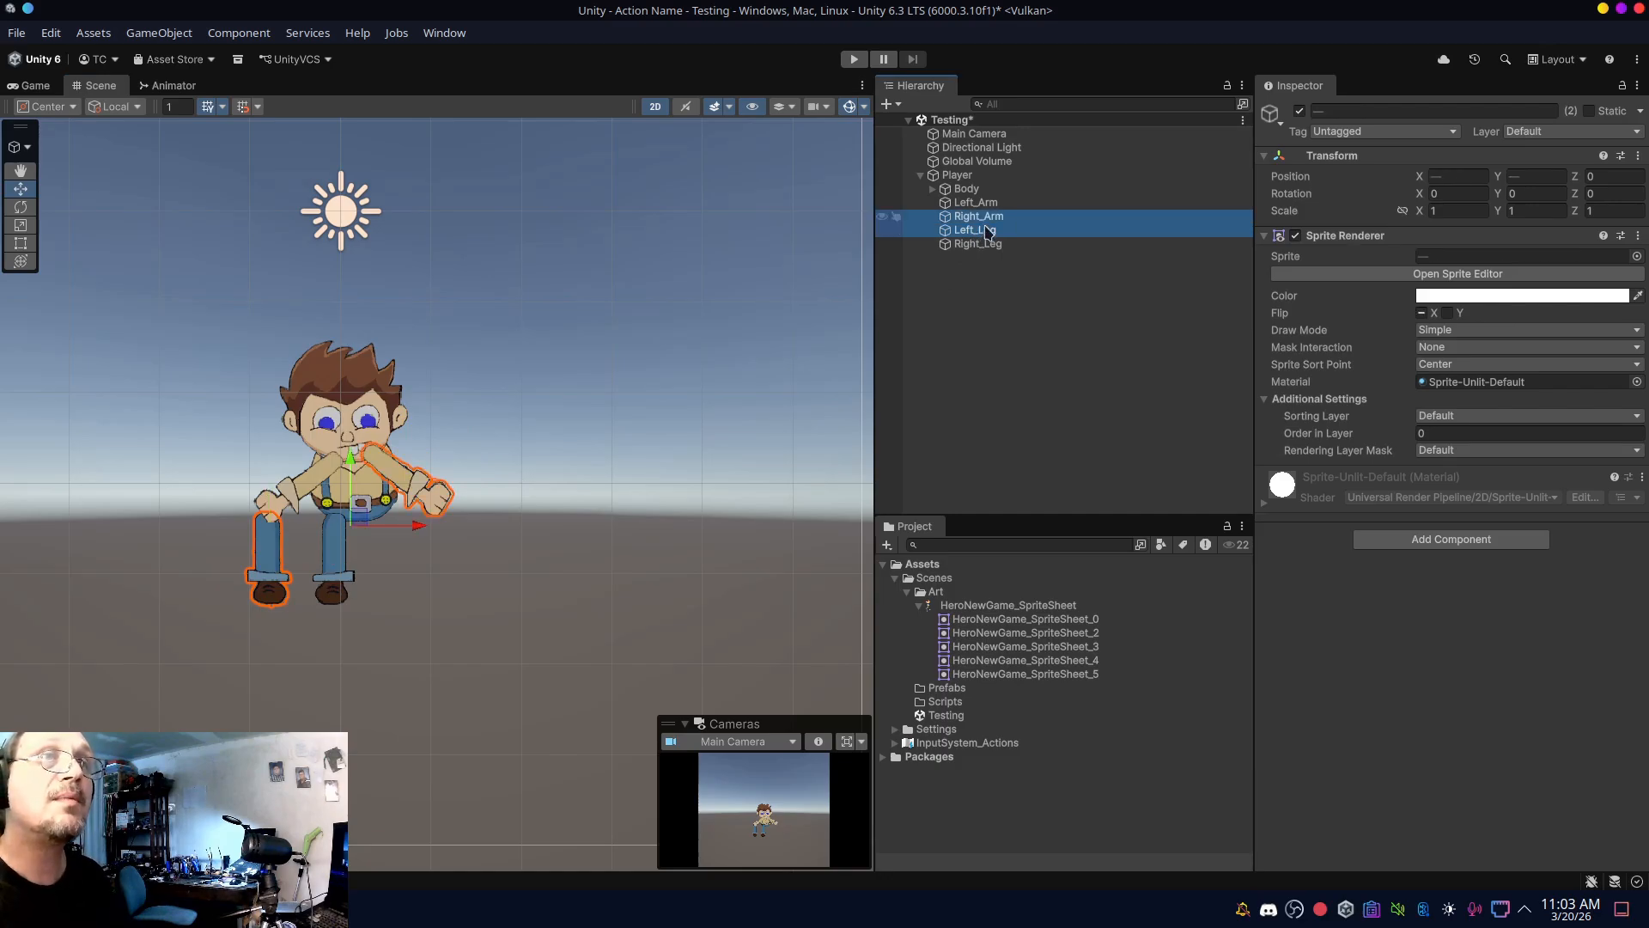
drag(982, 233, 967, 189)
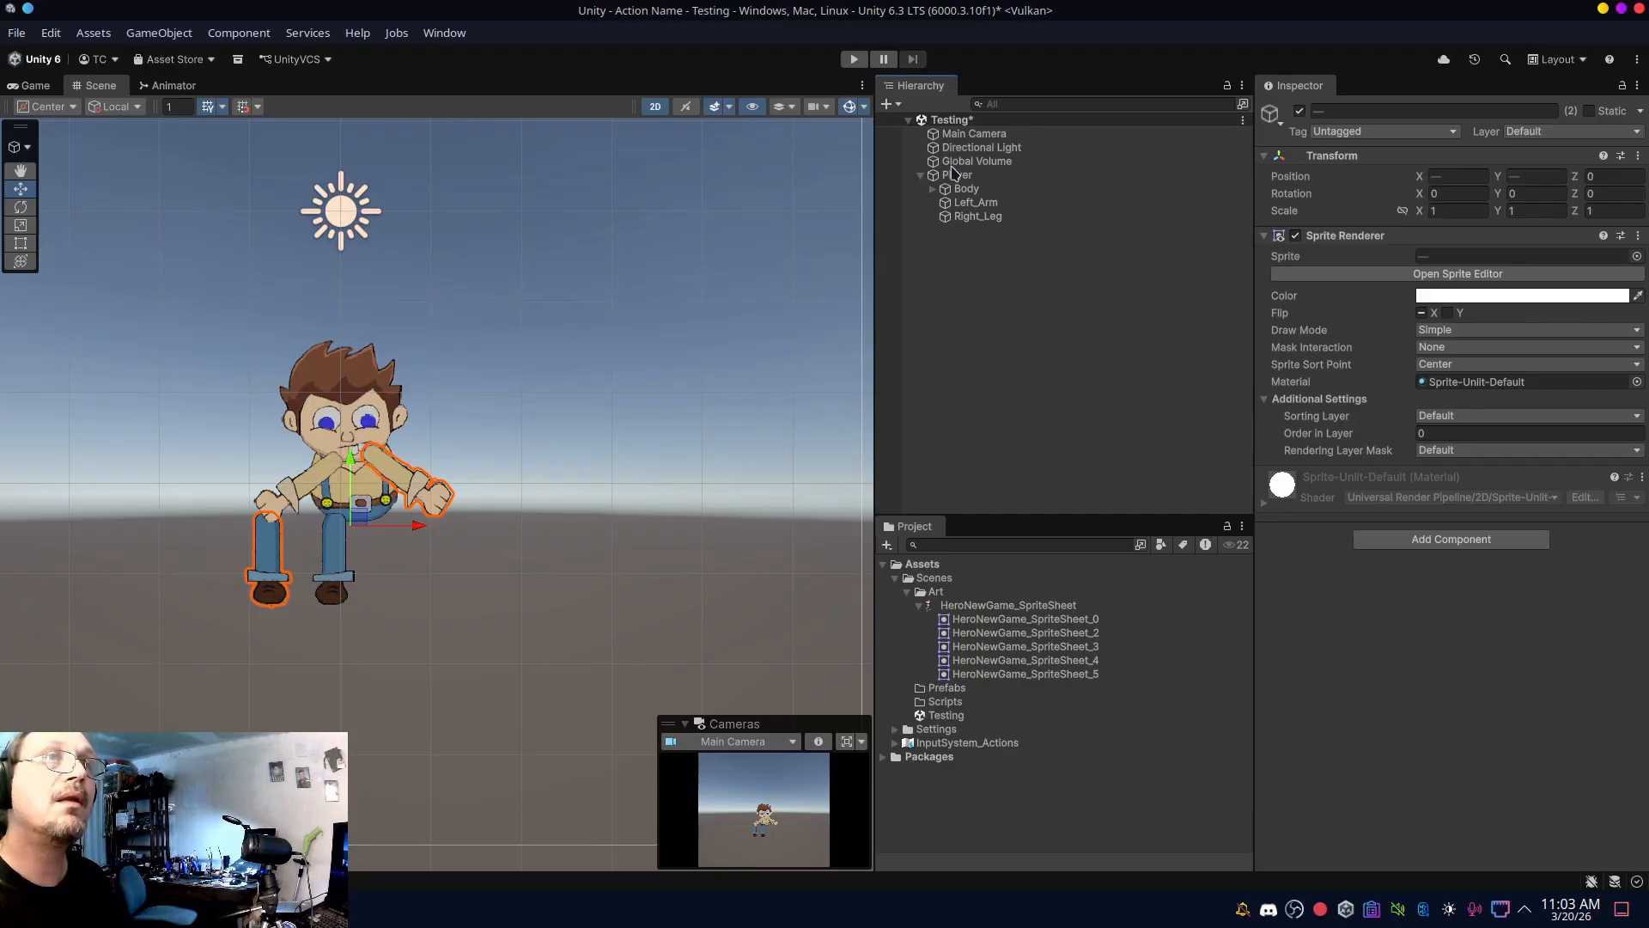
click(970, 206)
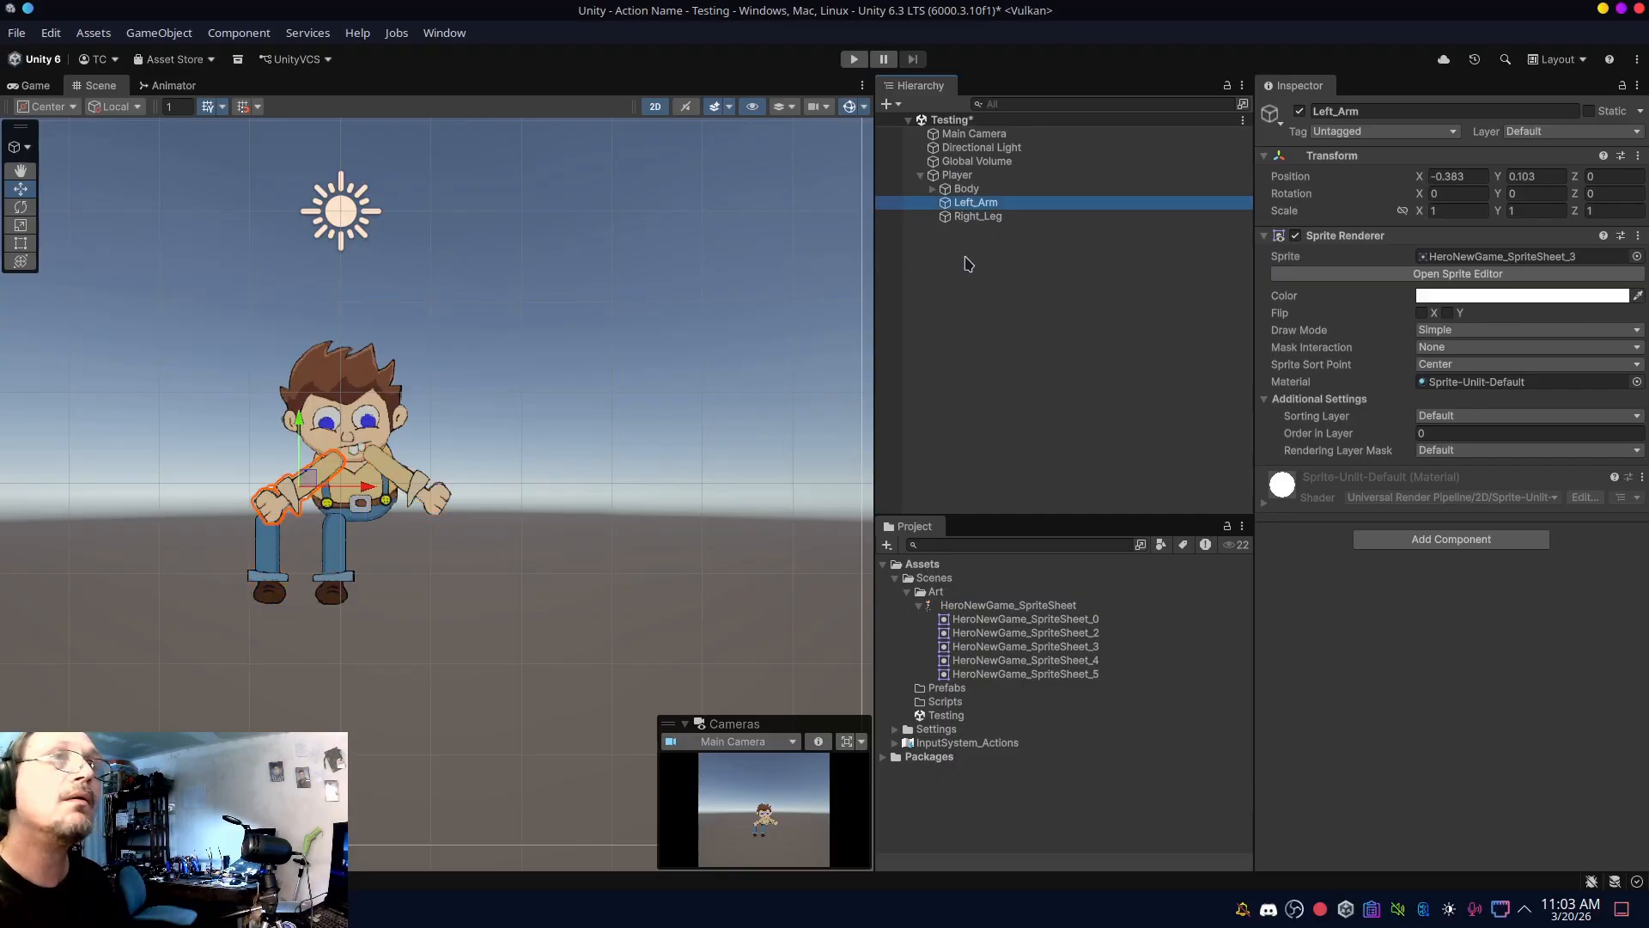
click(933, 190)
click(1005, 232)
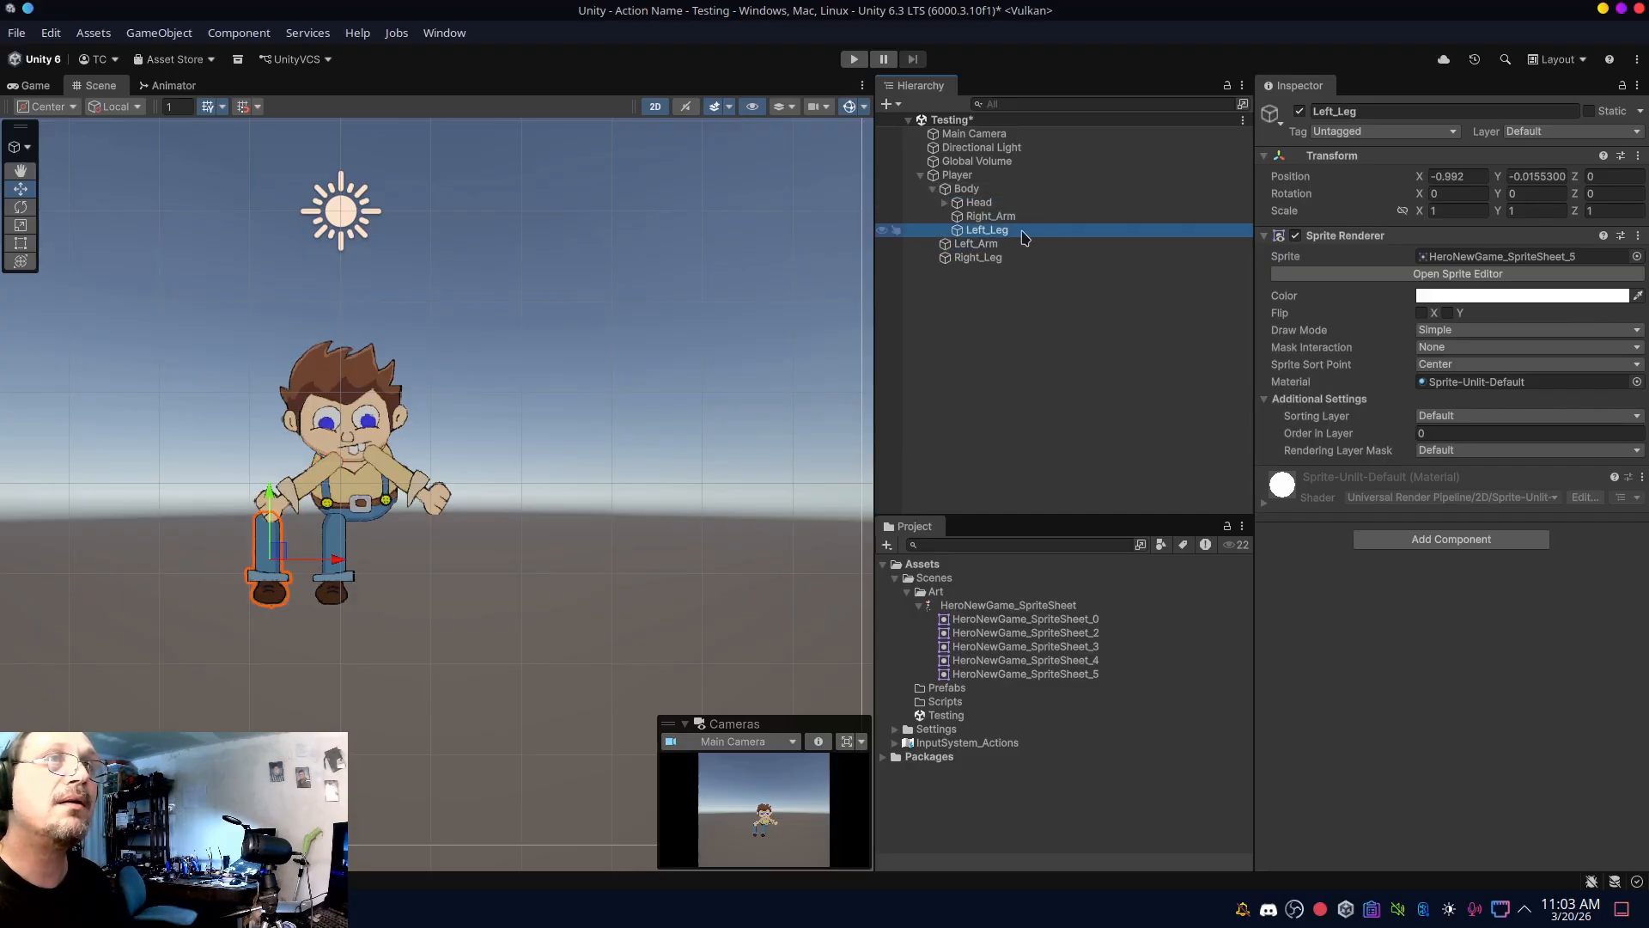
drag(979, 257, 1009, 238)
click(999, 260)
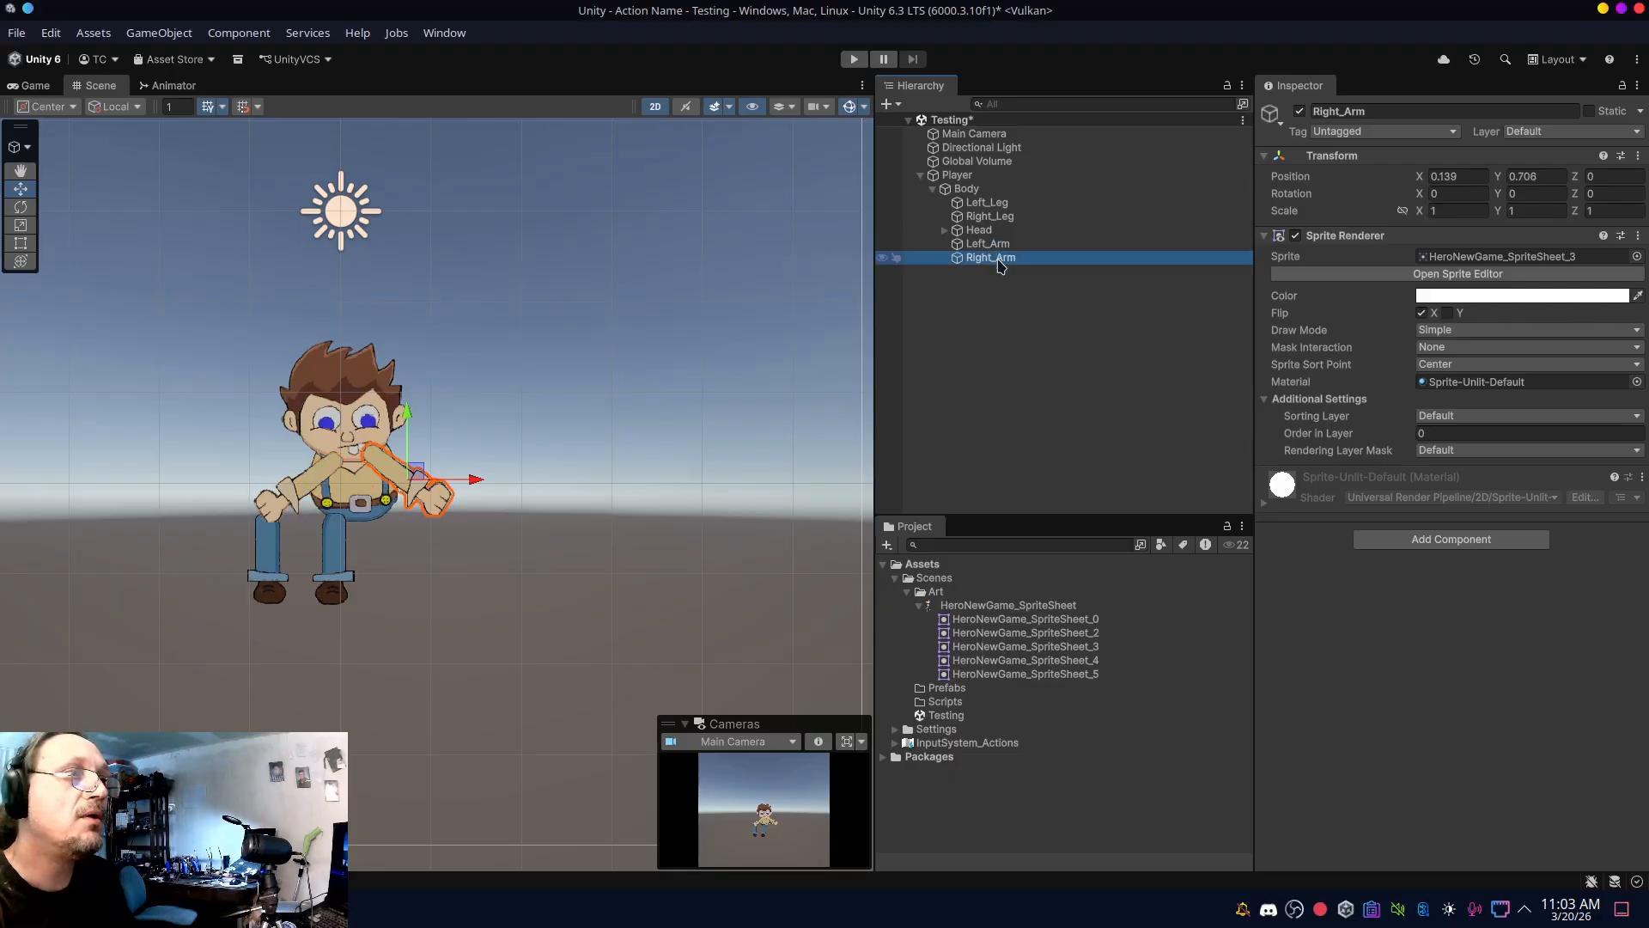
click(987, 244)
click(992, 258)
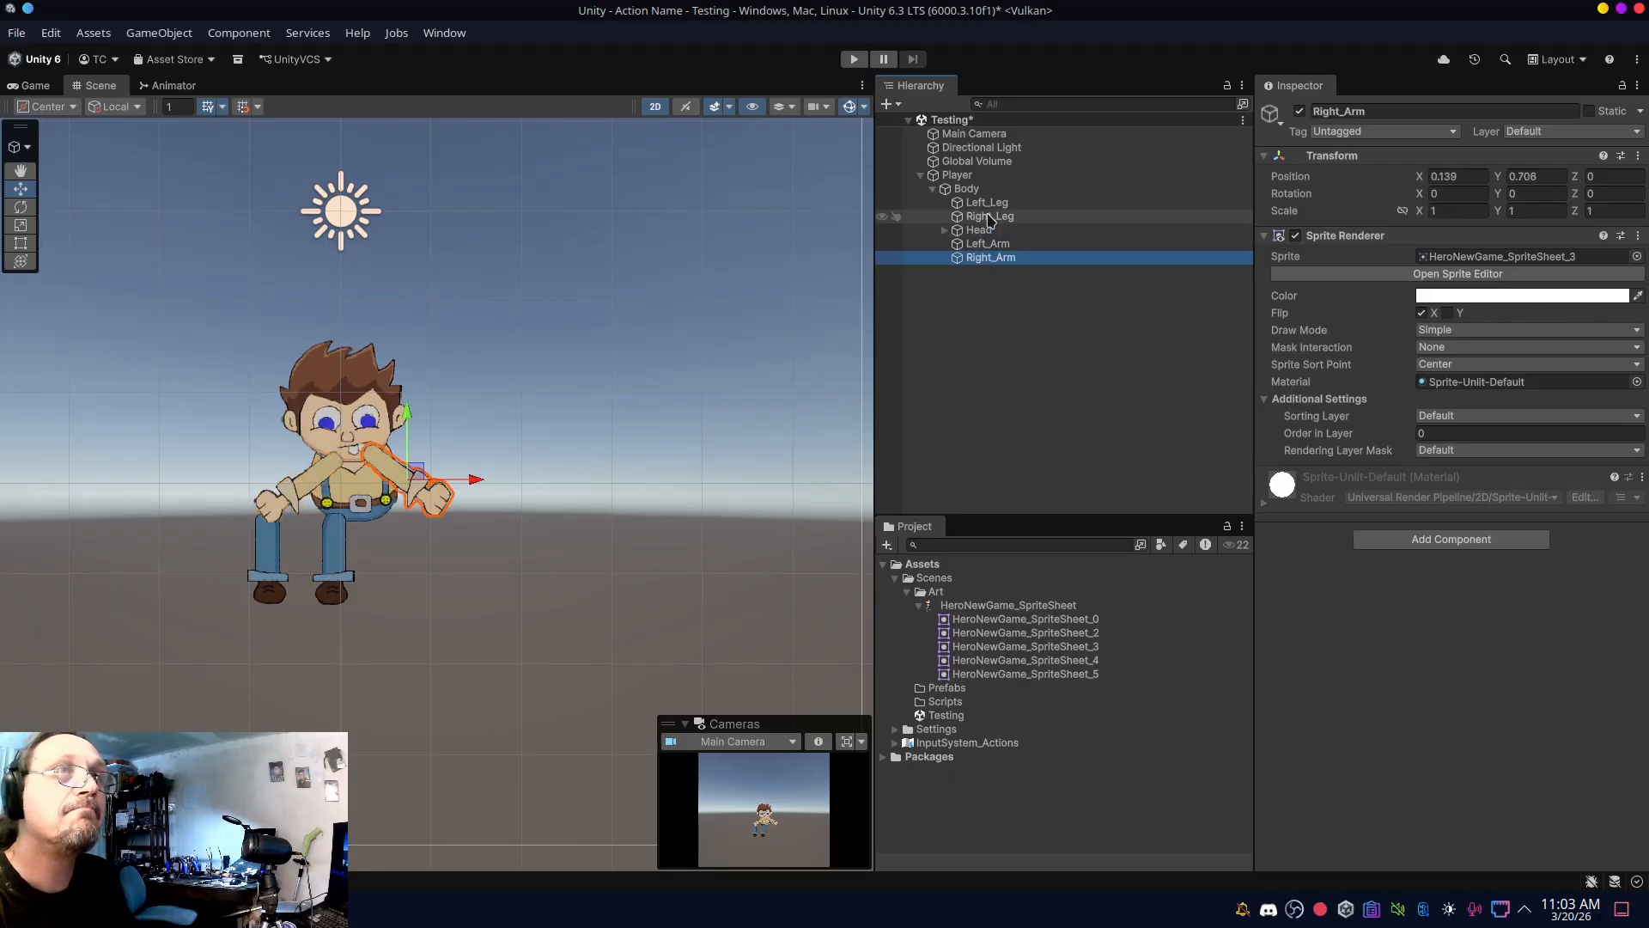
- Move Left_Leg and Right_Leg out of Body so that they sit directly under Player
click(989, 205)
ctrl+click(990, 220)
drag(990, 220, 966, 182)
click(934, 217)
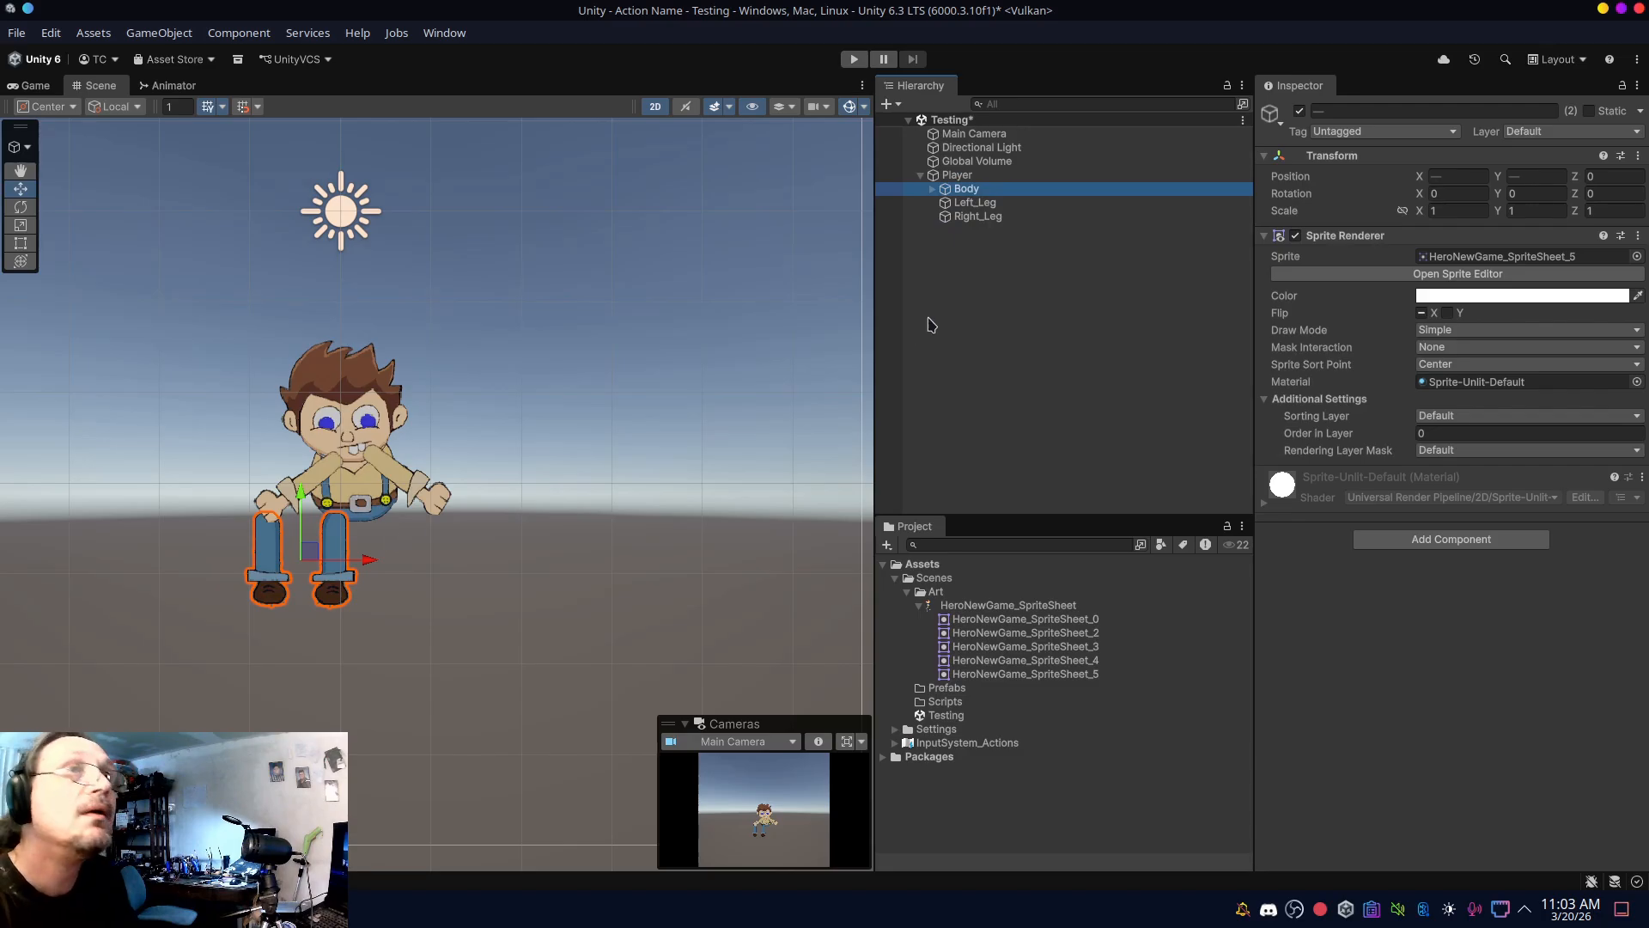
- Move Right_Leg up against the underside of the torso, to a local position of about (0.031, -0.282)
click(975, 204)
click(977, 215)
drag(406, 563, 443, 564)
drag(372, 496, 372, 473)
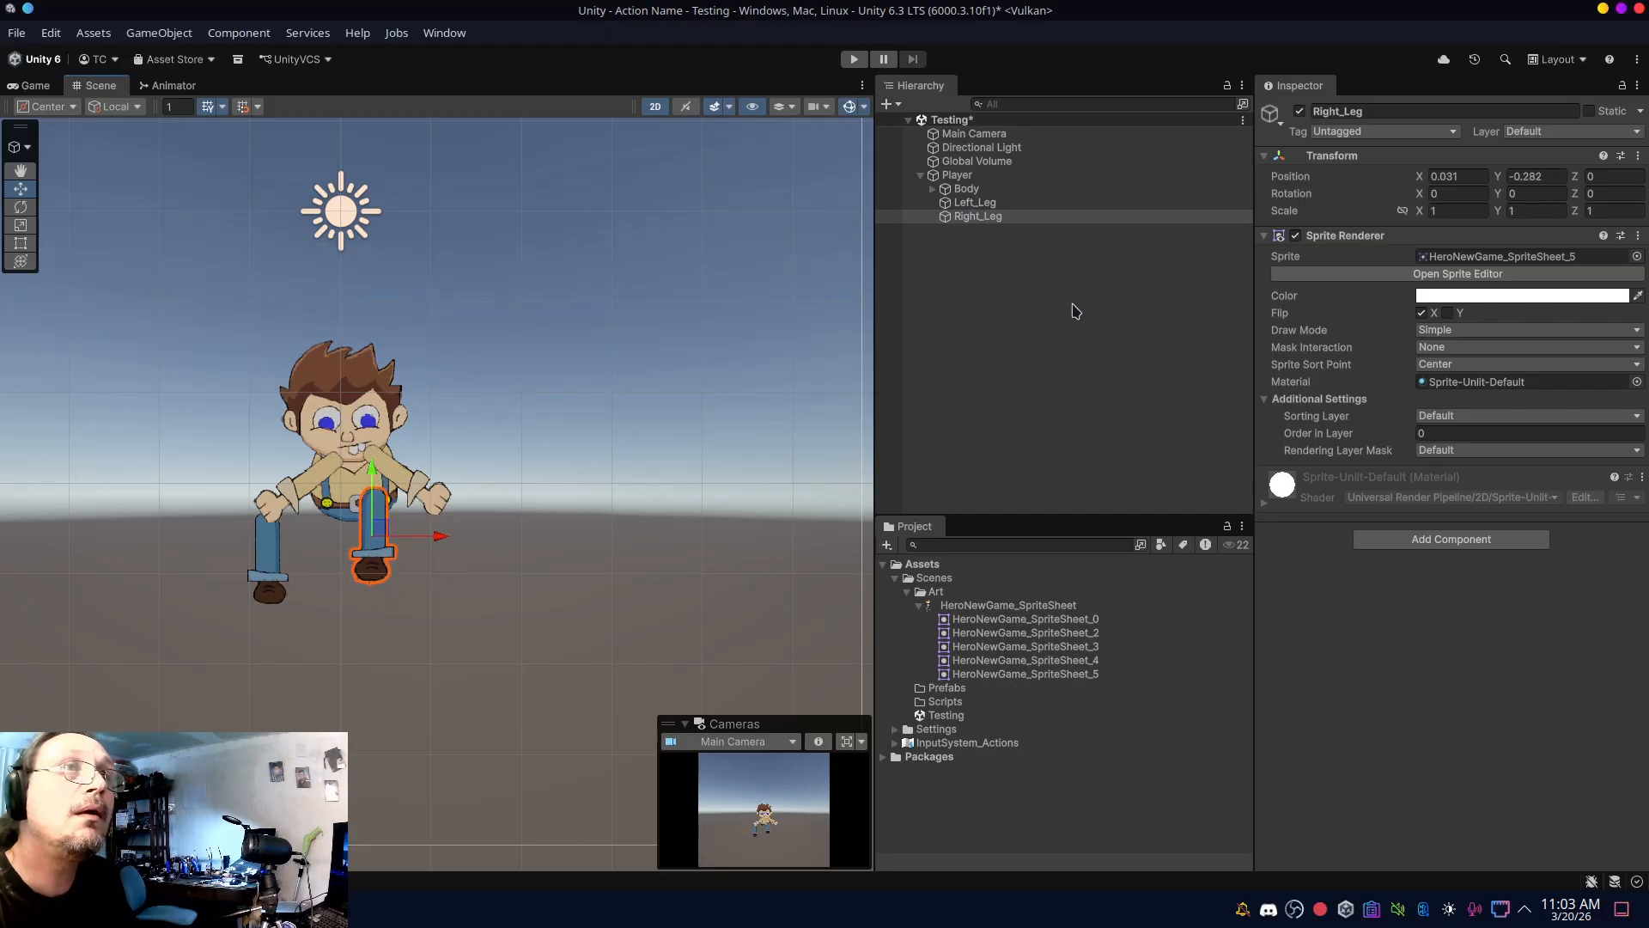
- Move Left_Leg beside the other leg under the torso, to a local position of about (-0.423, -0.284)
click(960, 204)
drag(335, 559, 398, 565)
drag(332, 496, 338, 468)
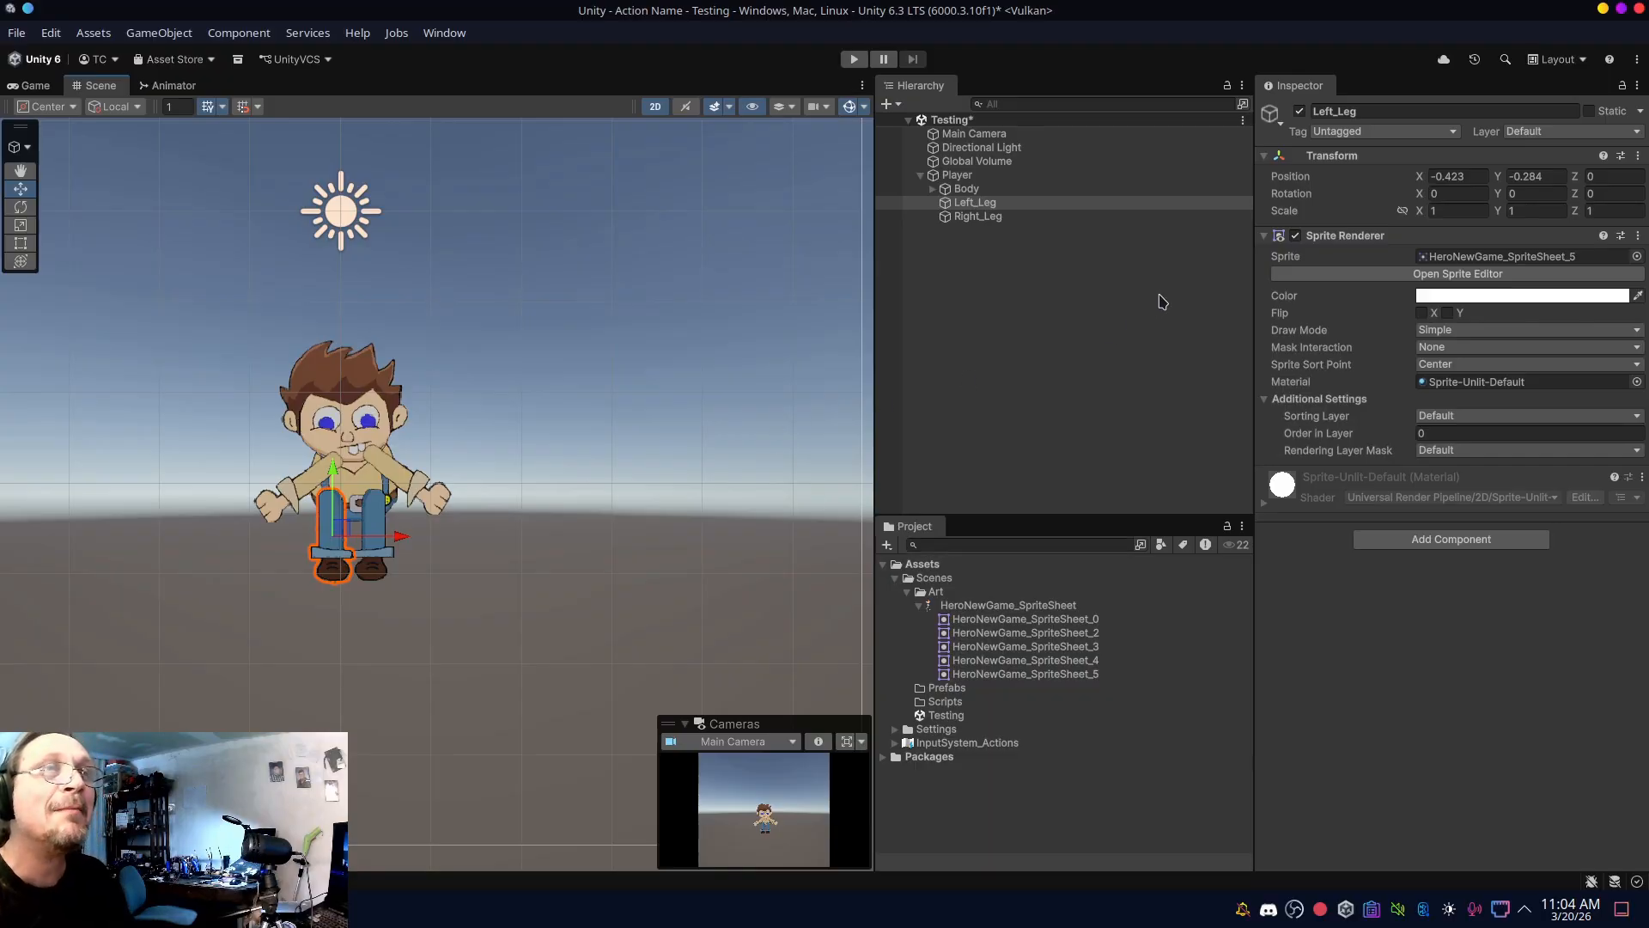
- Expand Body and Head in the hierarchy and set the Eyes sprite's Order in Layer to 3
click(966, 190)
click(932, 189)
click(942, 204)
click(944, 203)
click(988, 217)
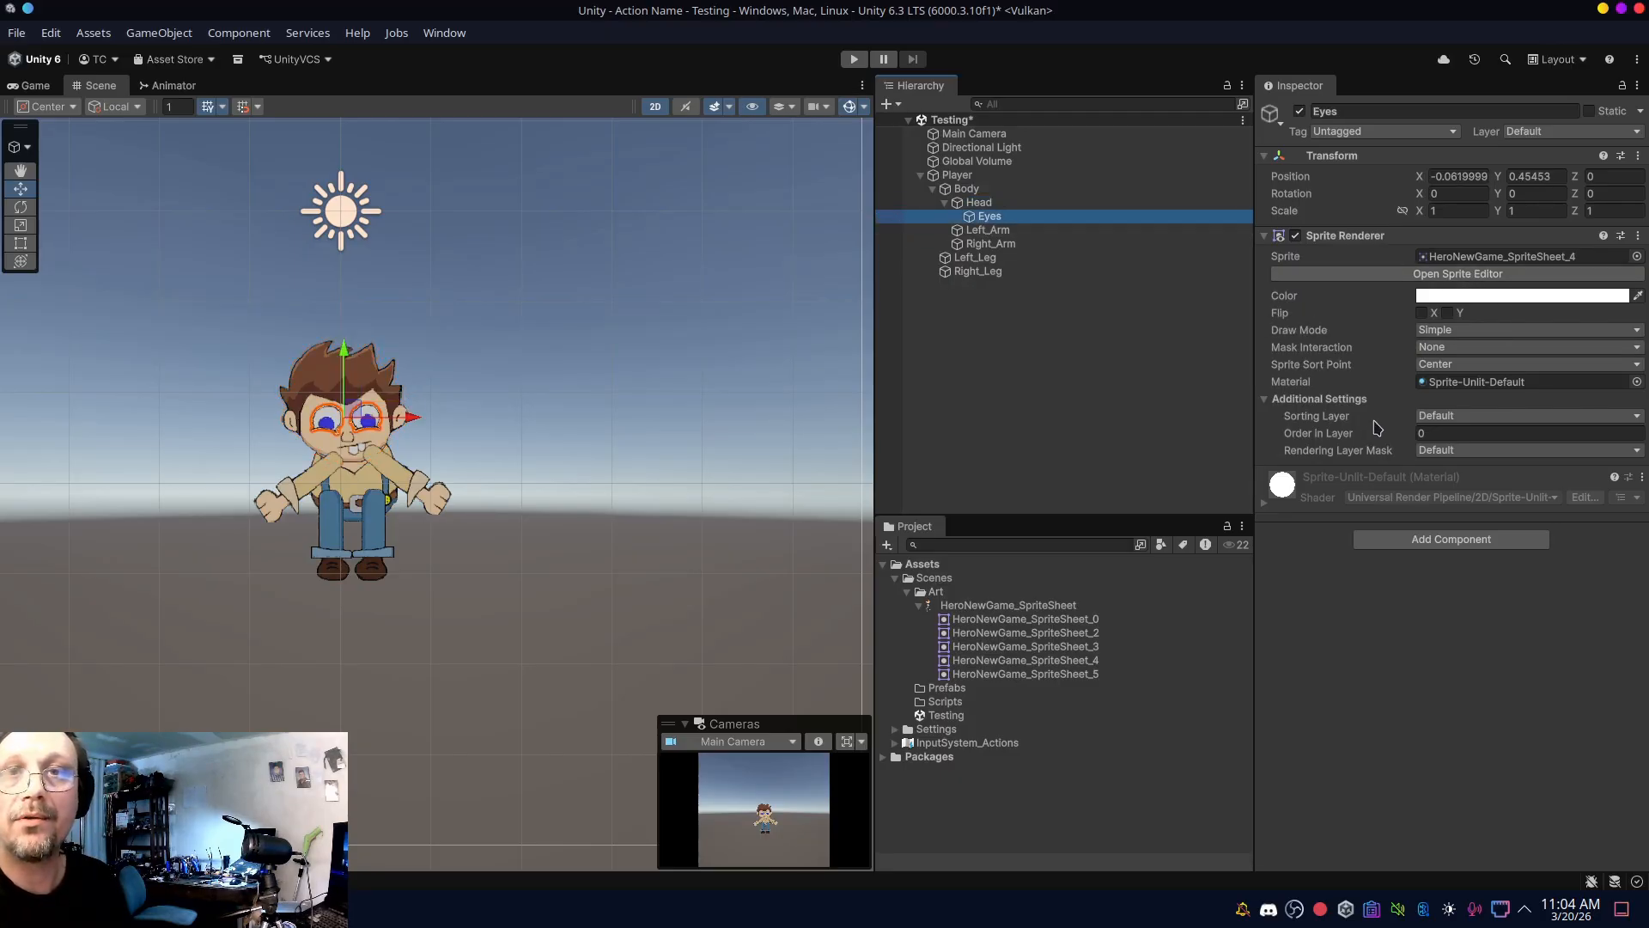
click(1439, 434)
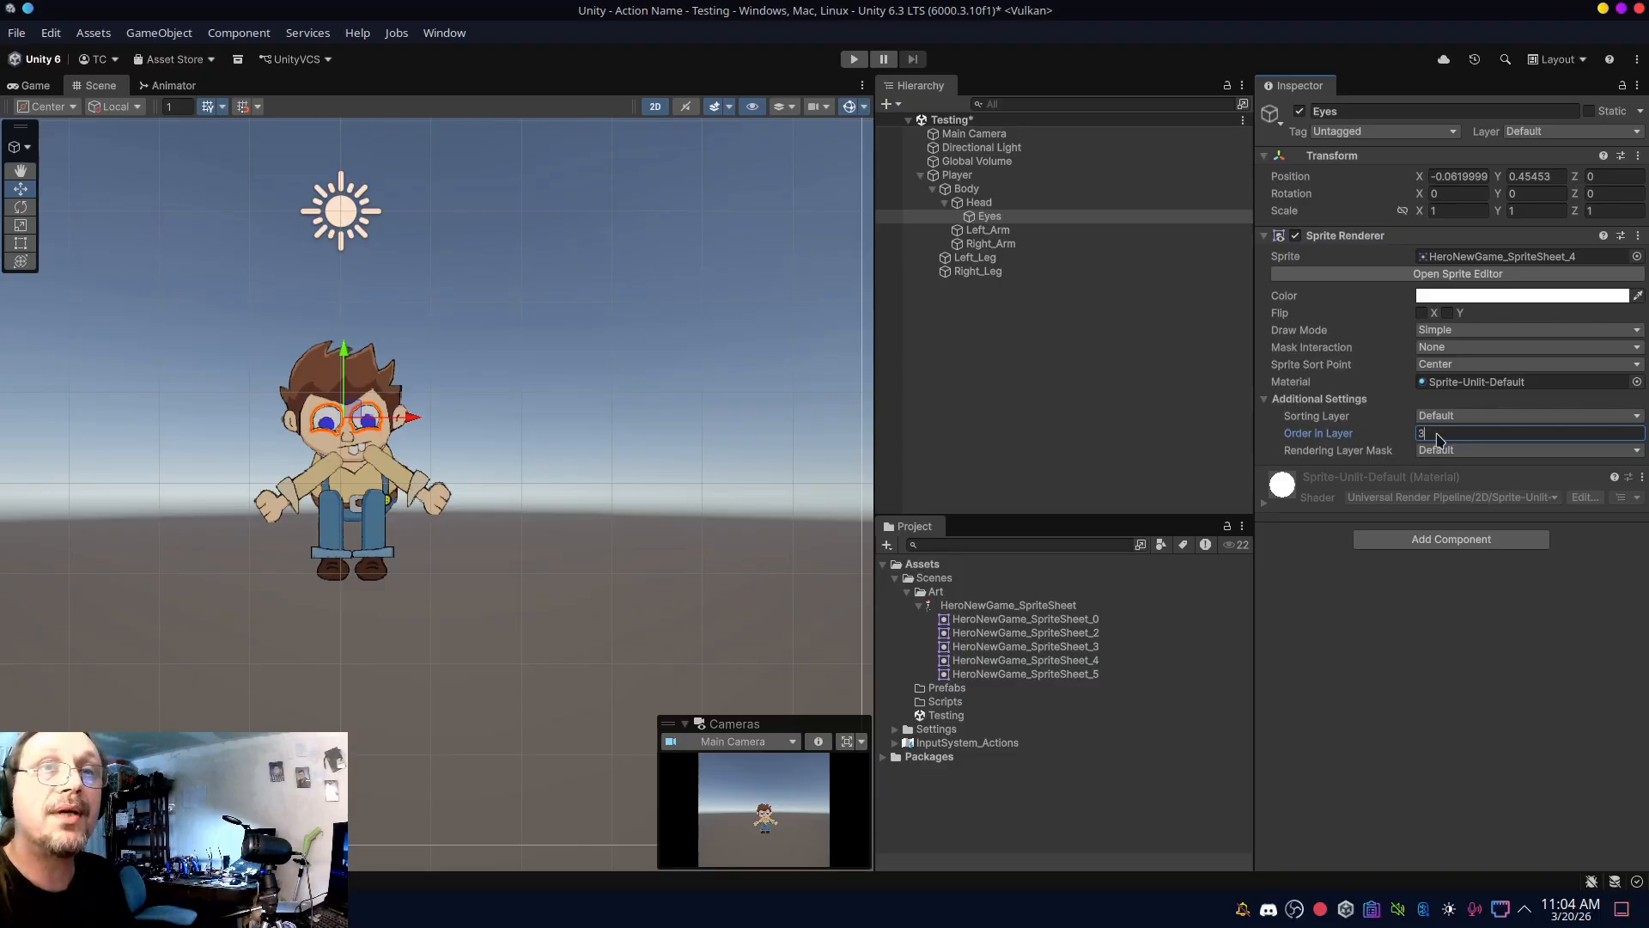
- Set the Head sprite's Order in Layer to 2
click(1005, 203)
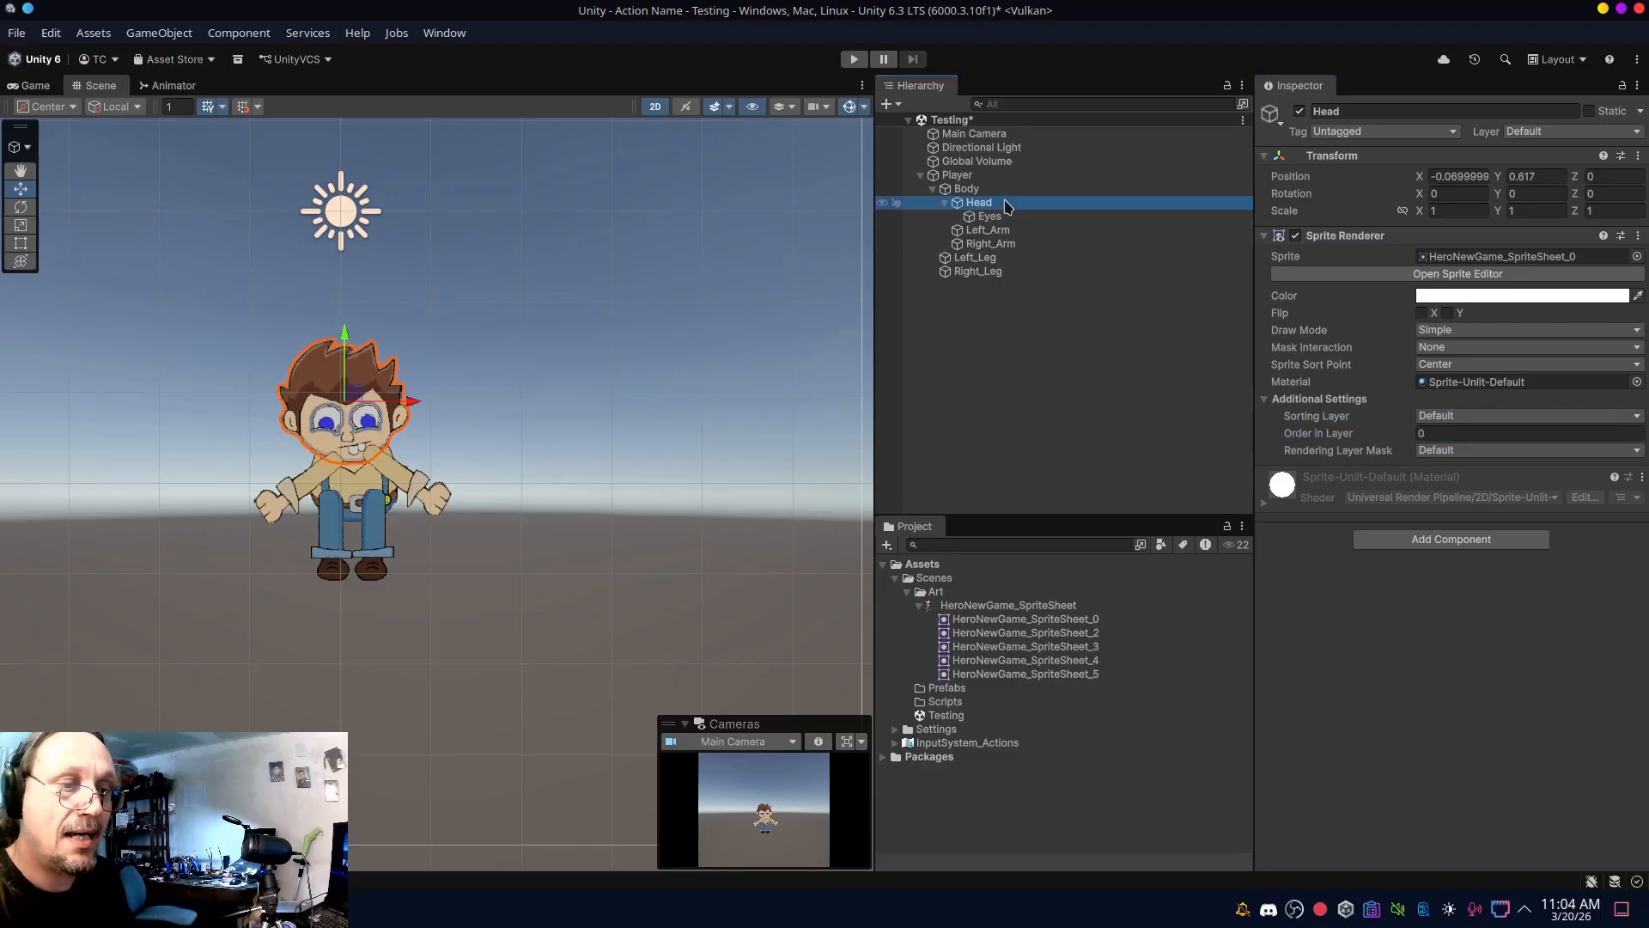
click(1424, 435)
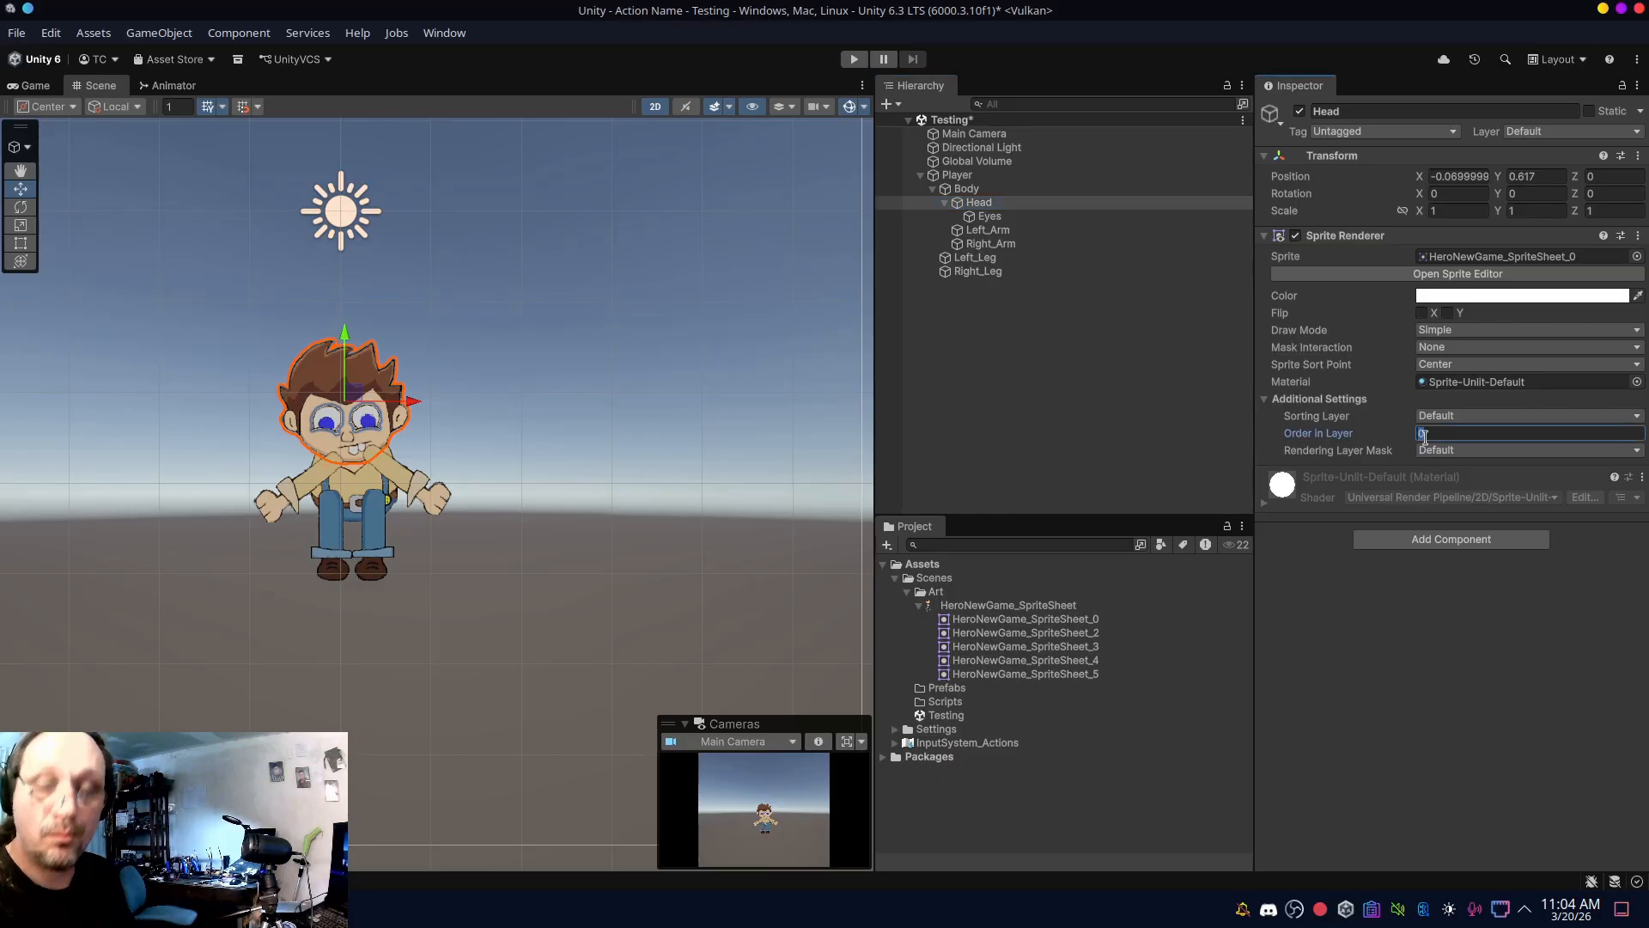
text(2)
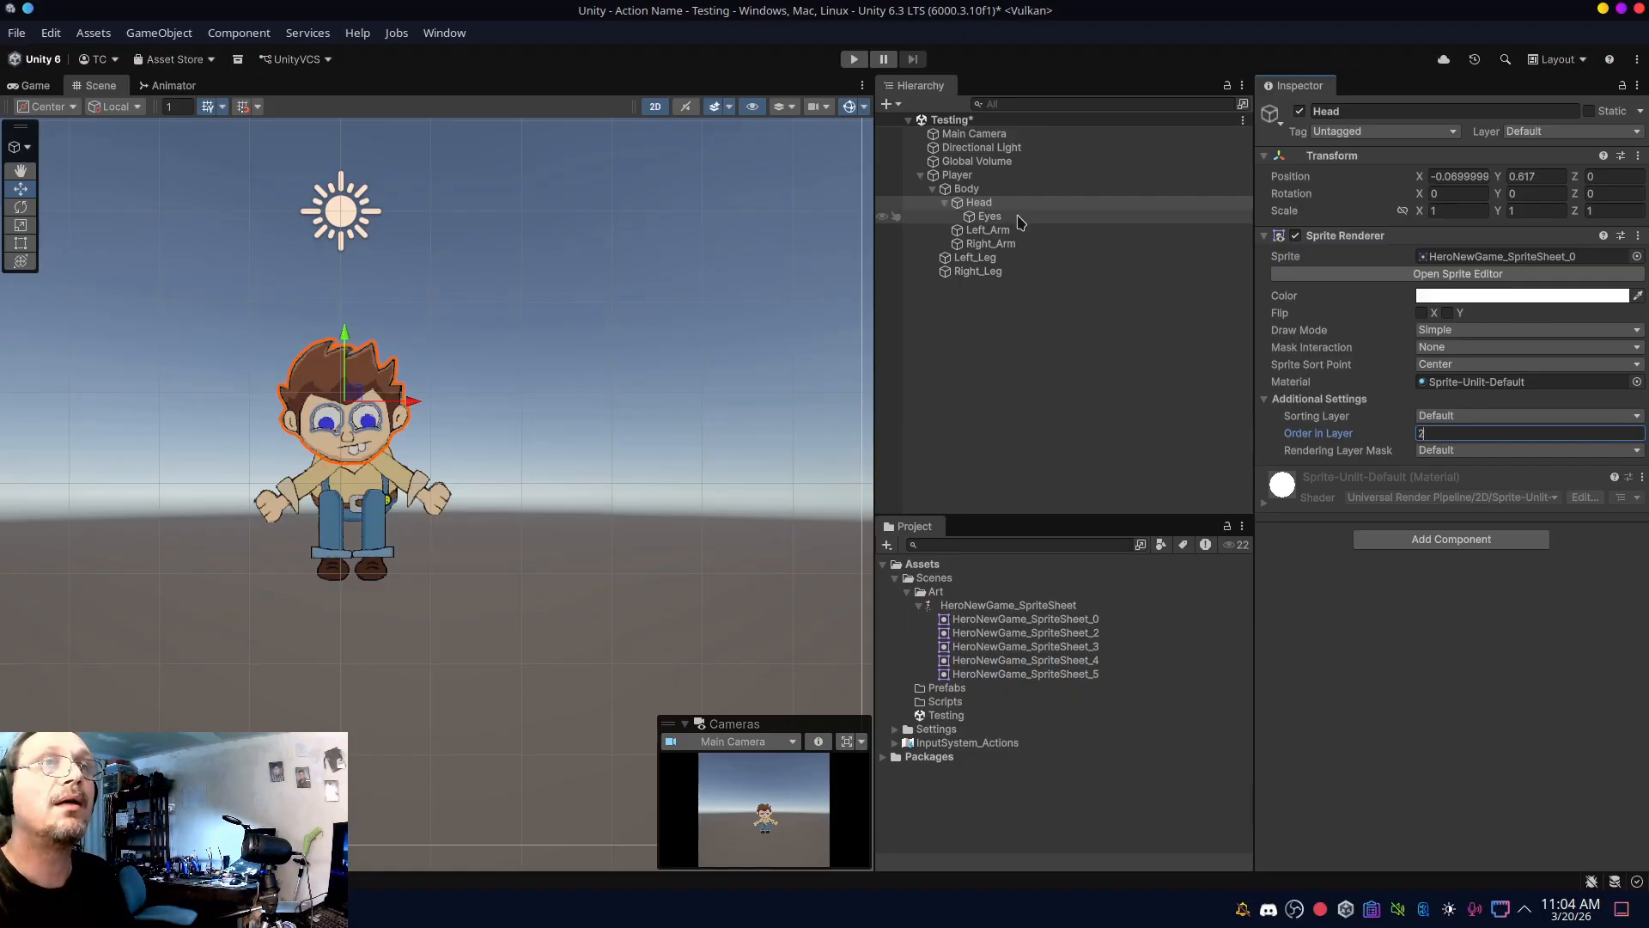
- Set the Body sprite's Order in Layer to 1
click(973, 190)
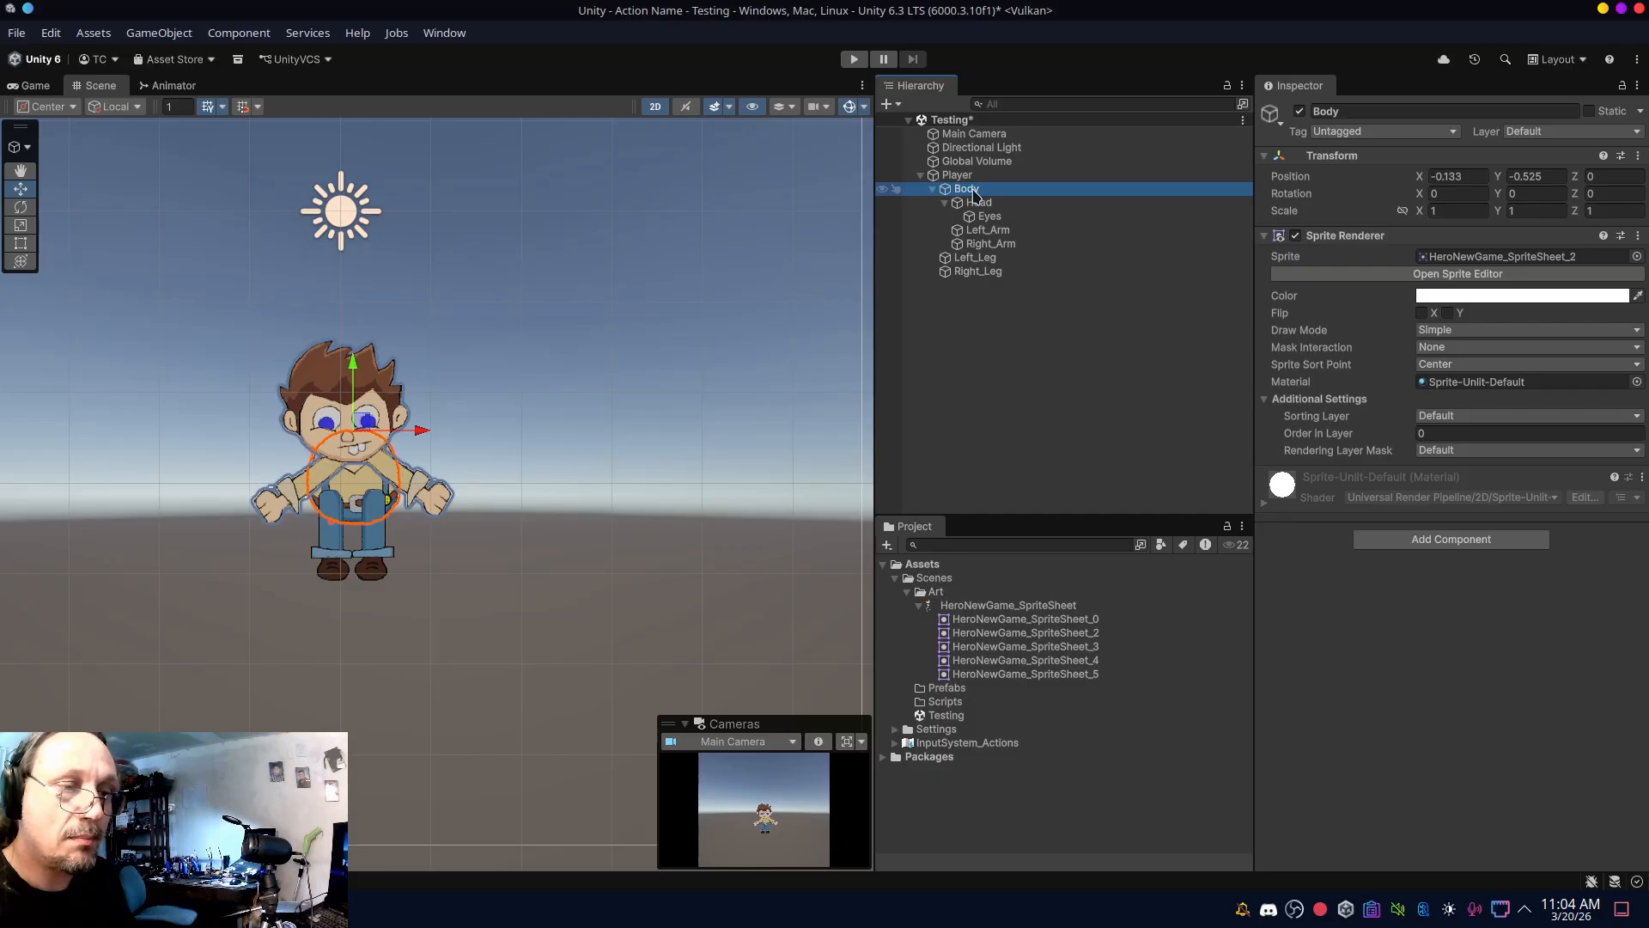
click(1456, 435)
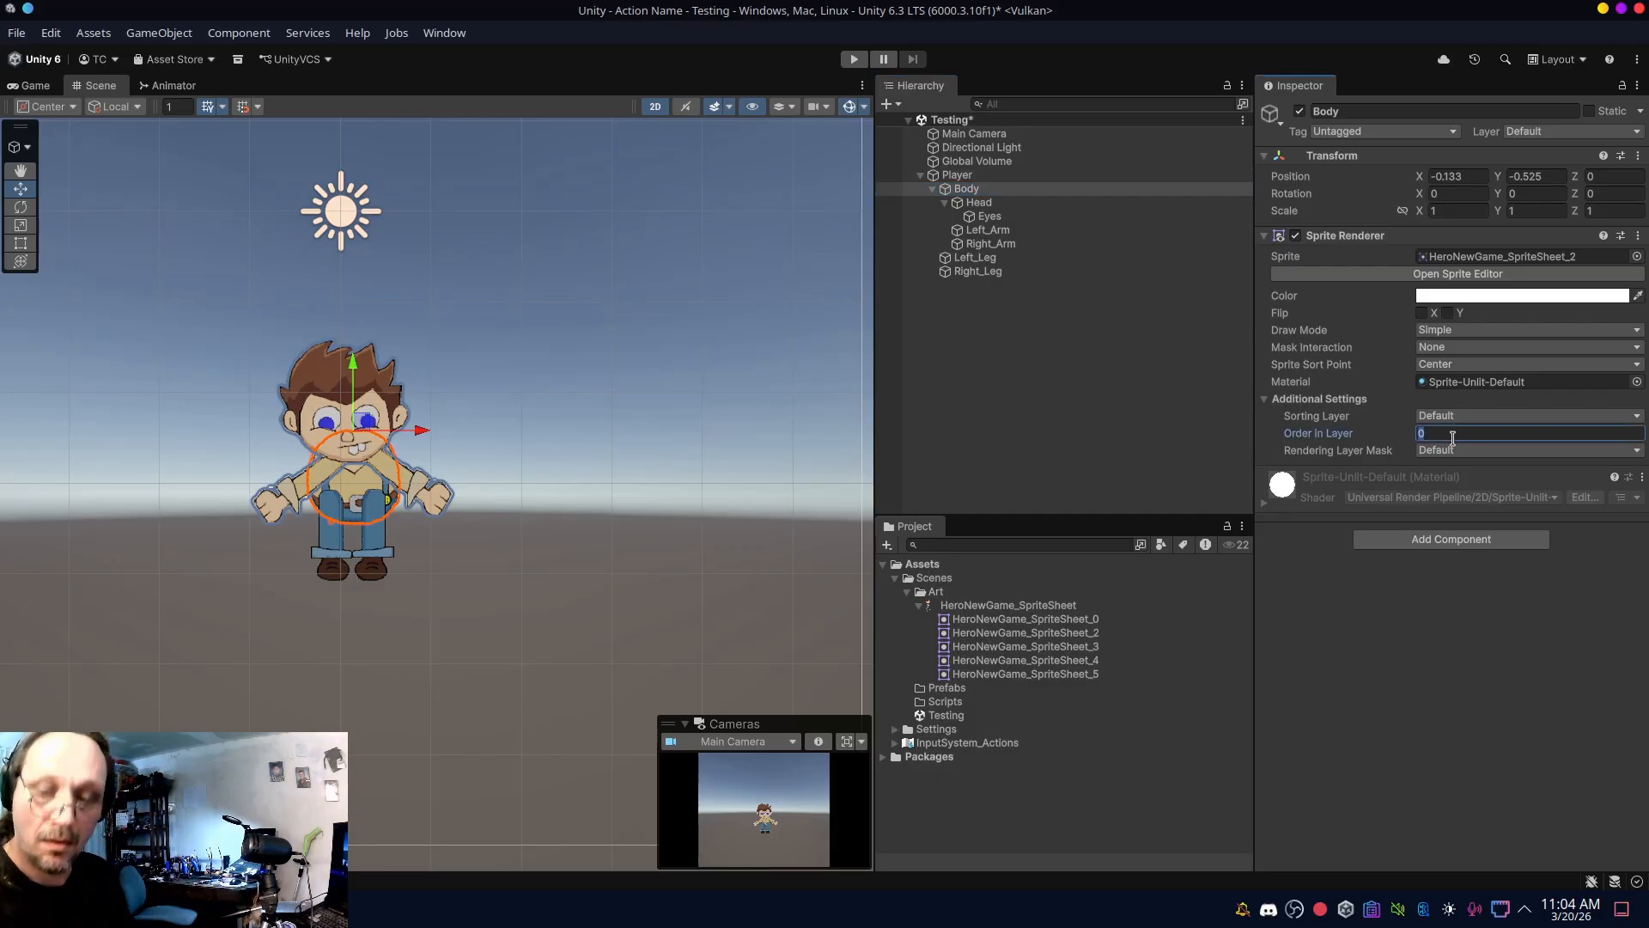
text(1)
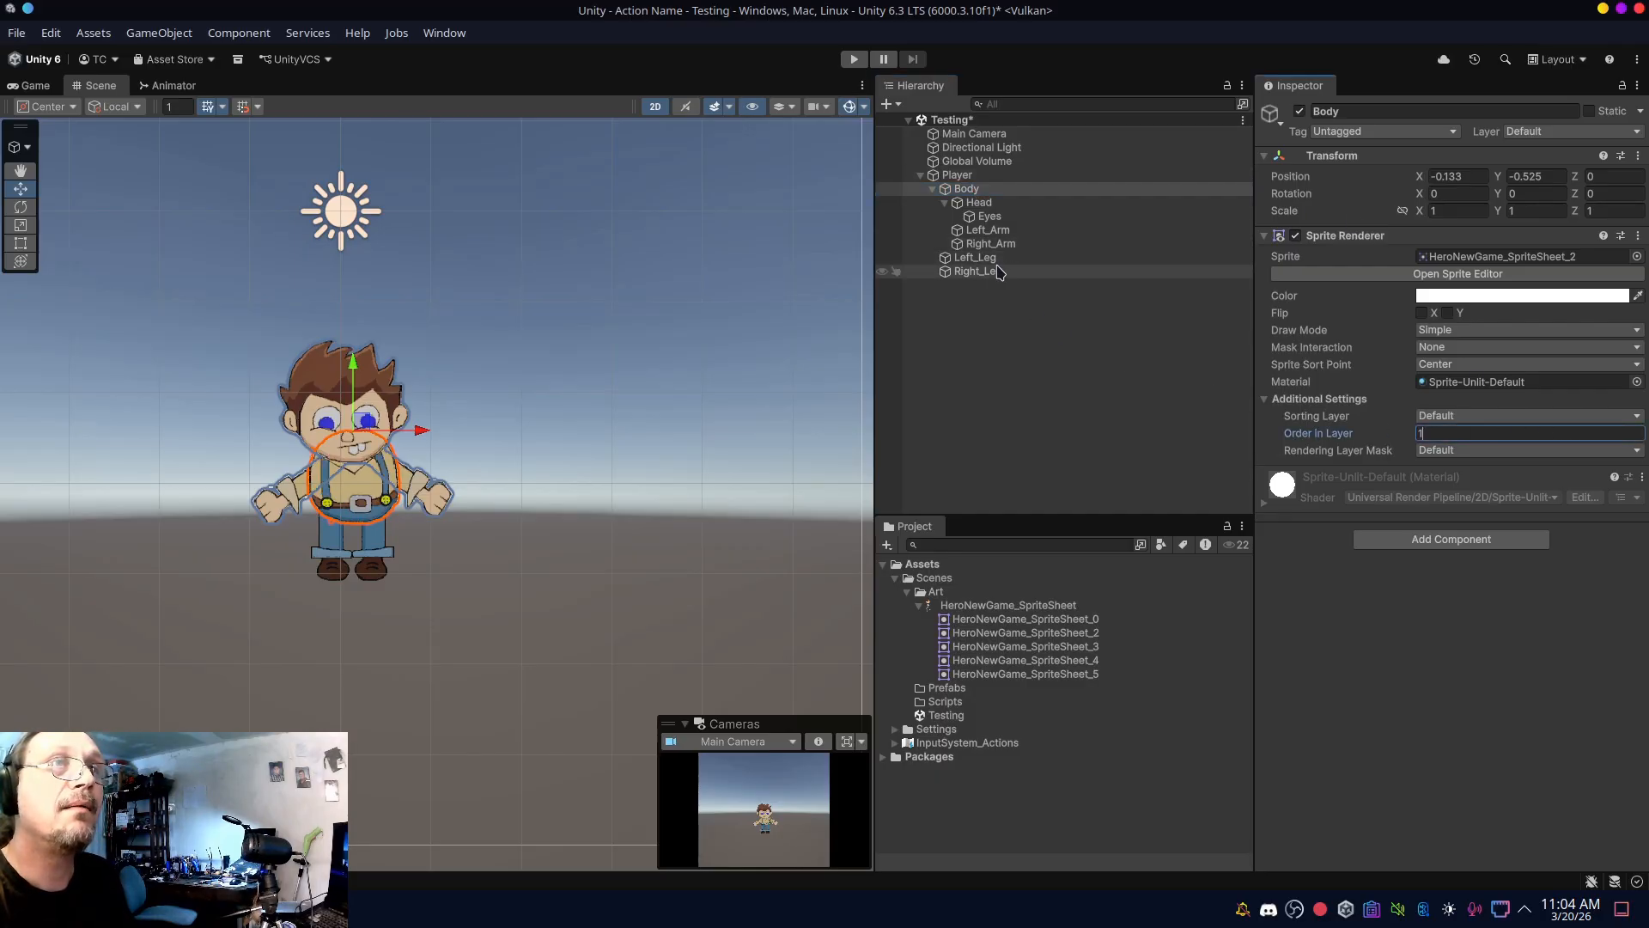
- Select both arms and both legs together to check their Order in Layer, and deselect them
click(992, 230)
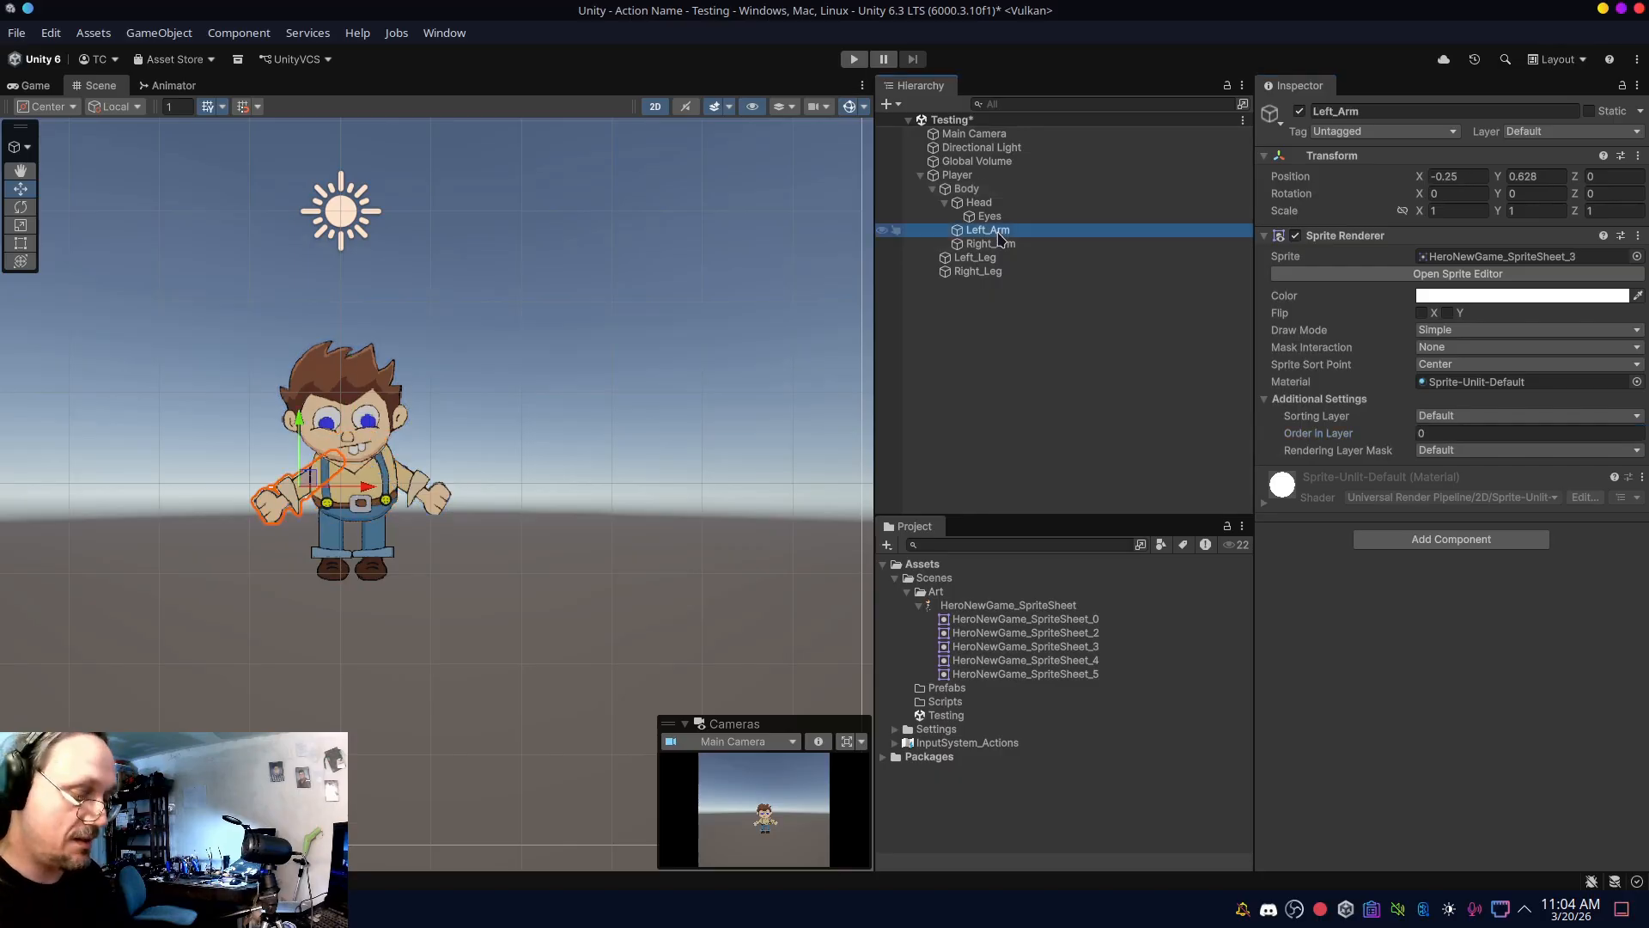
shift+click(991, 244)
shift+click(975, 258)
shift+click(977, 272)
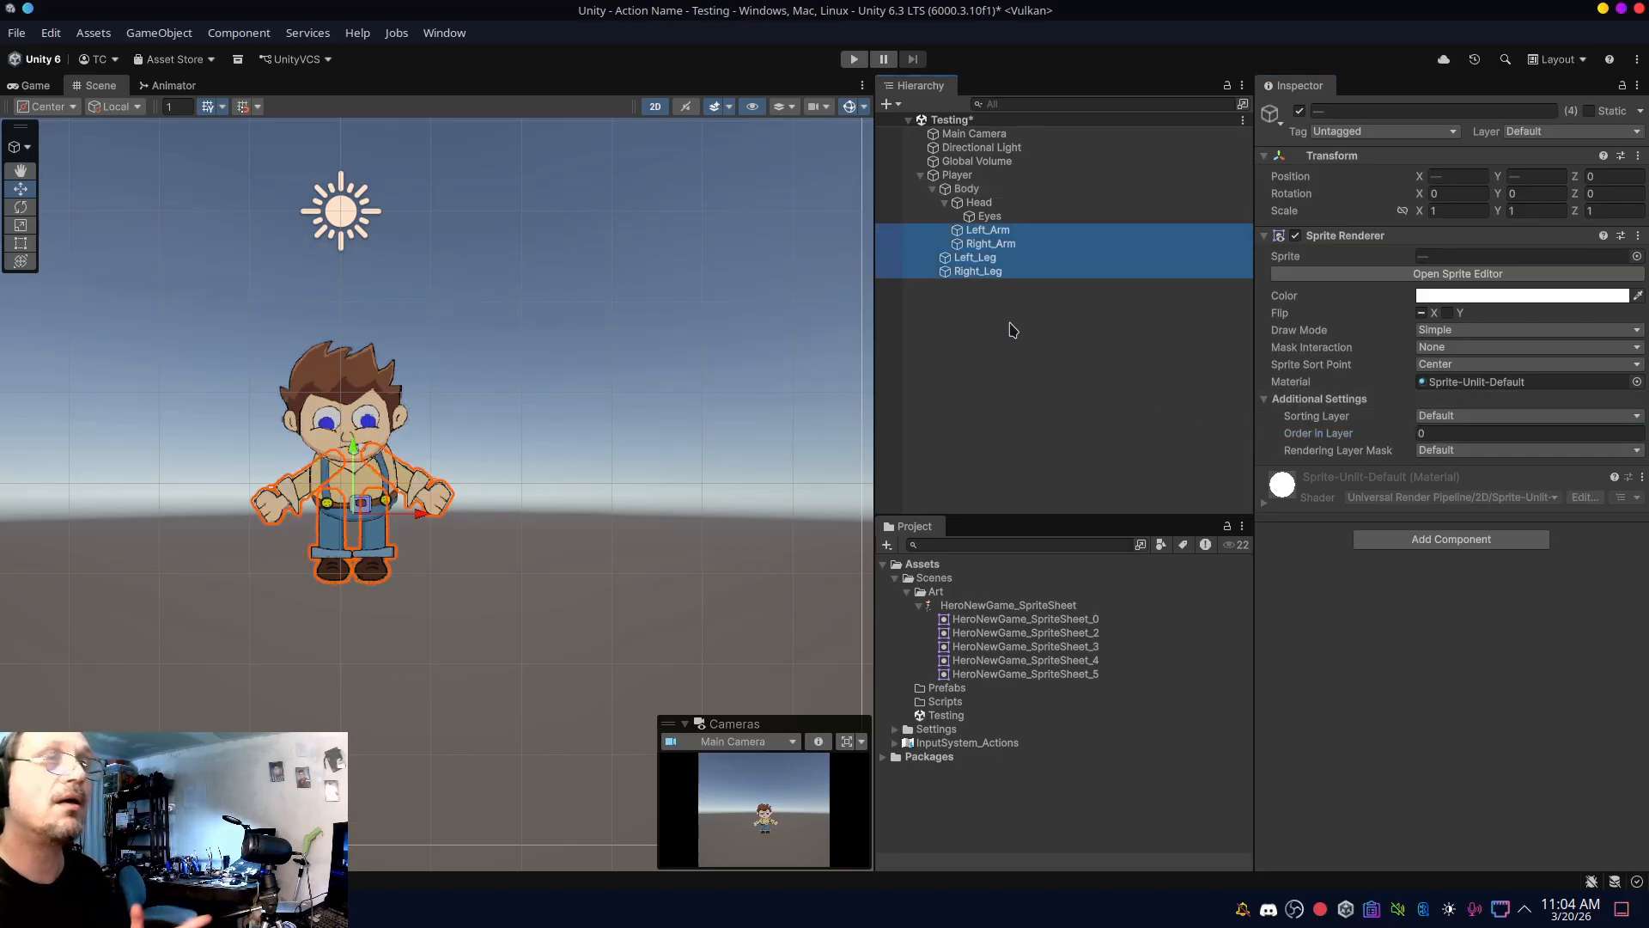
click(1045, 353)
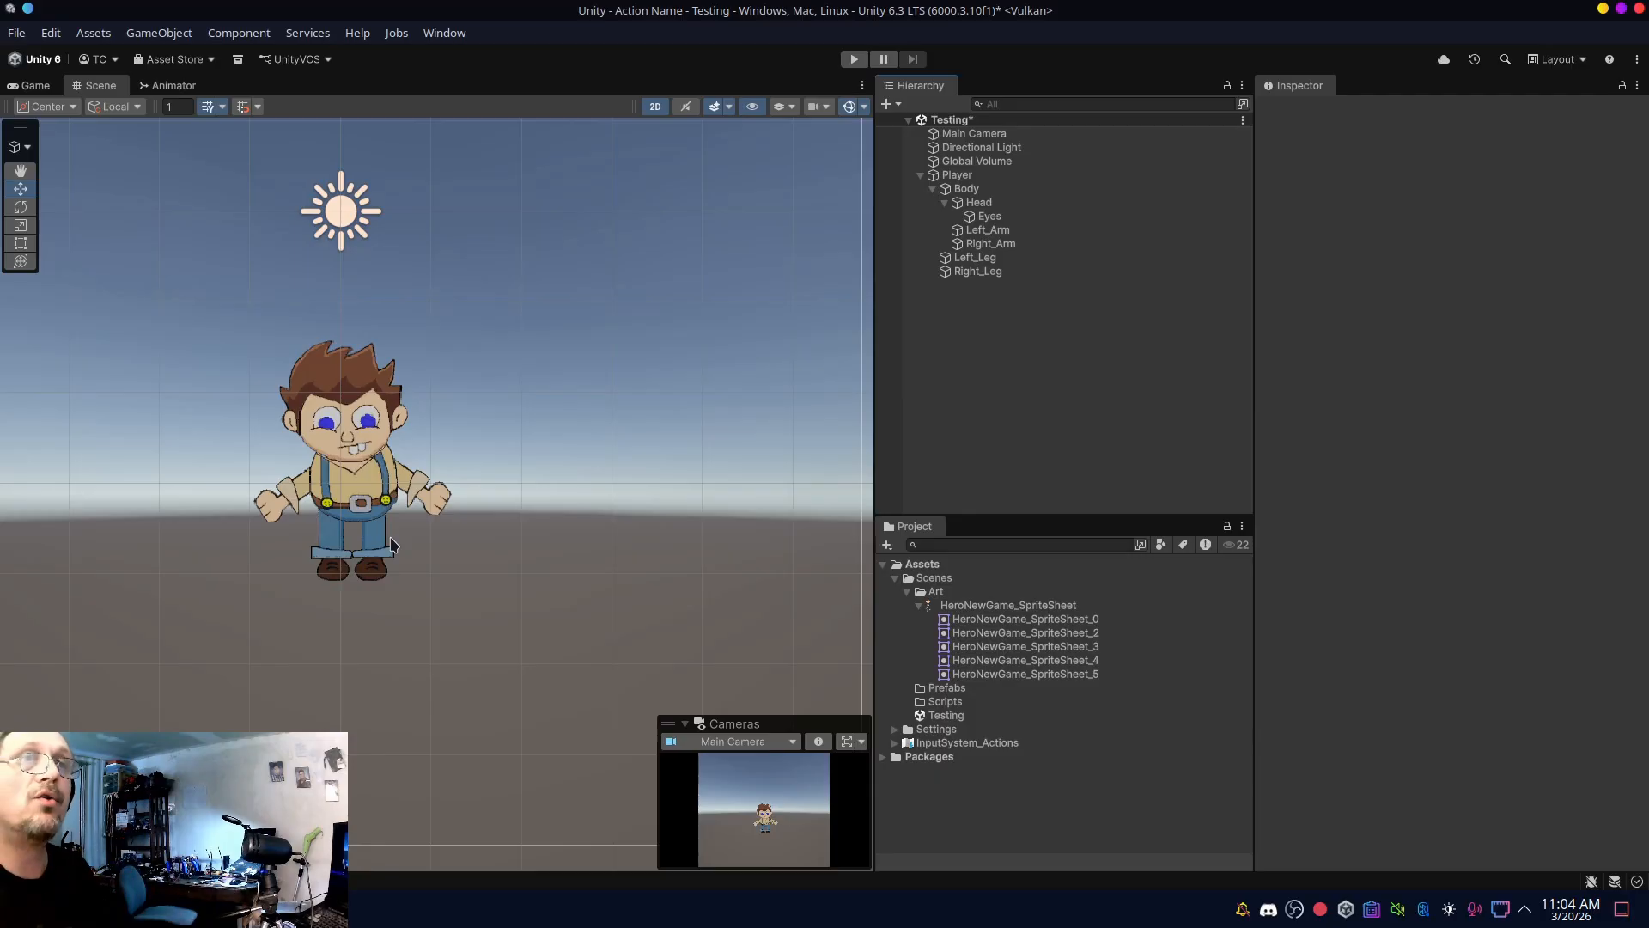
- Nudge Left_Arm slightly at the shoulder, to a local position of about (-0.231, 0.666)
click(984, 230)
drag(300, 426, 299, 416)
drag(299, 414, 302, 479)
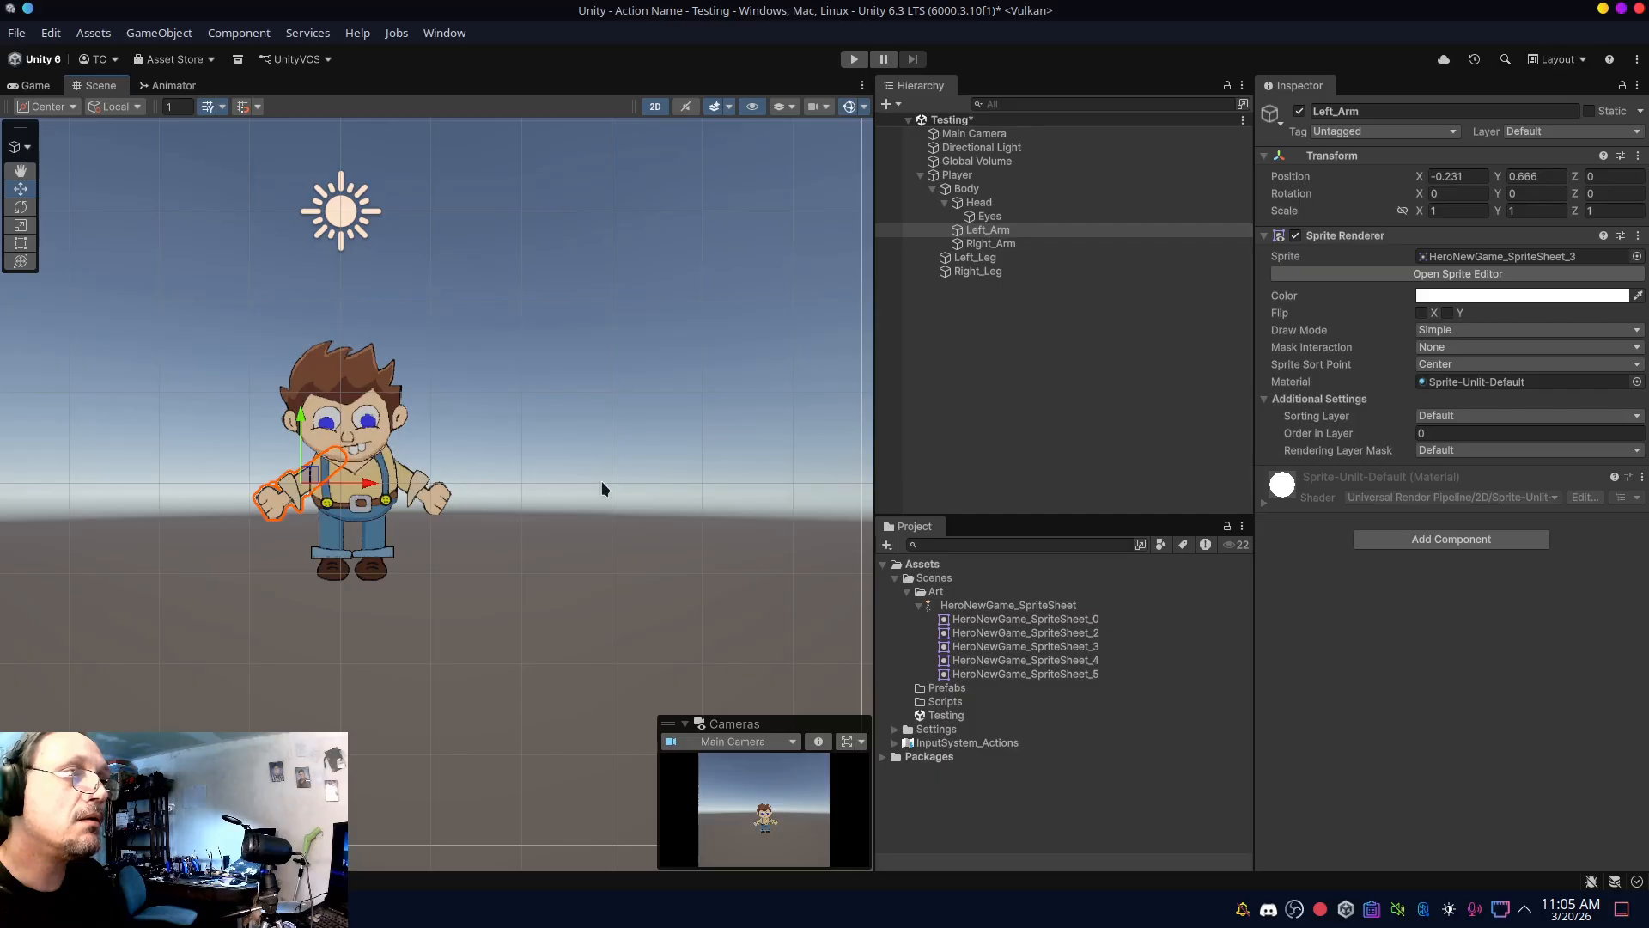
- Nudge Right_Arm slightly at the shoulder, to a local position of about (0.139, 0.706)
click(988, 243)
drag(420, 475, 418, 474)
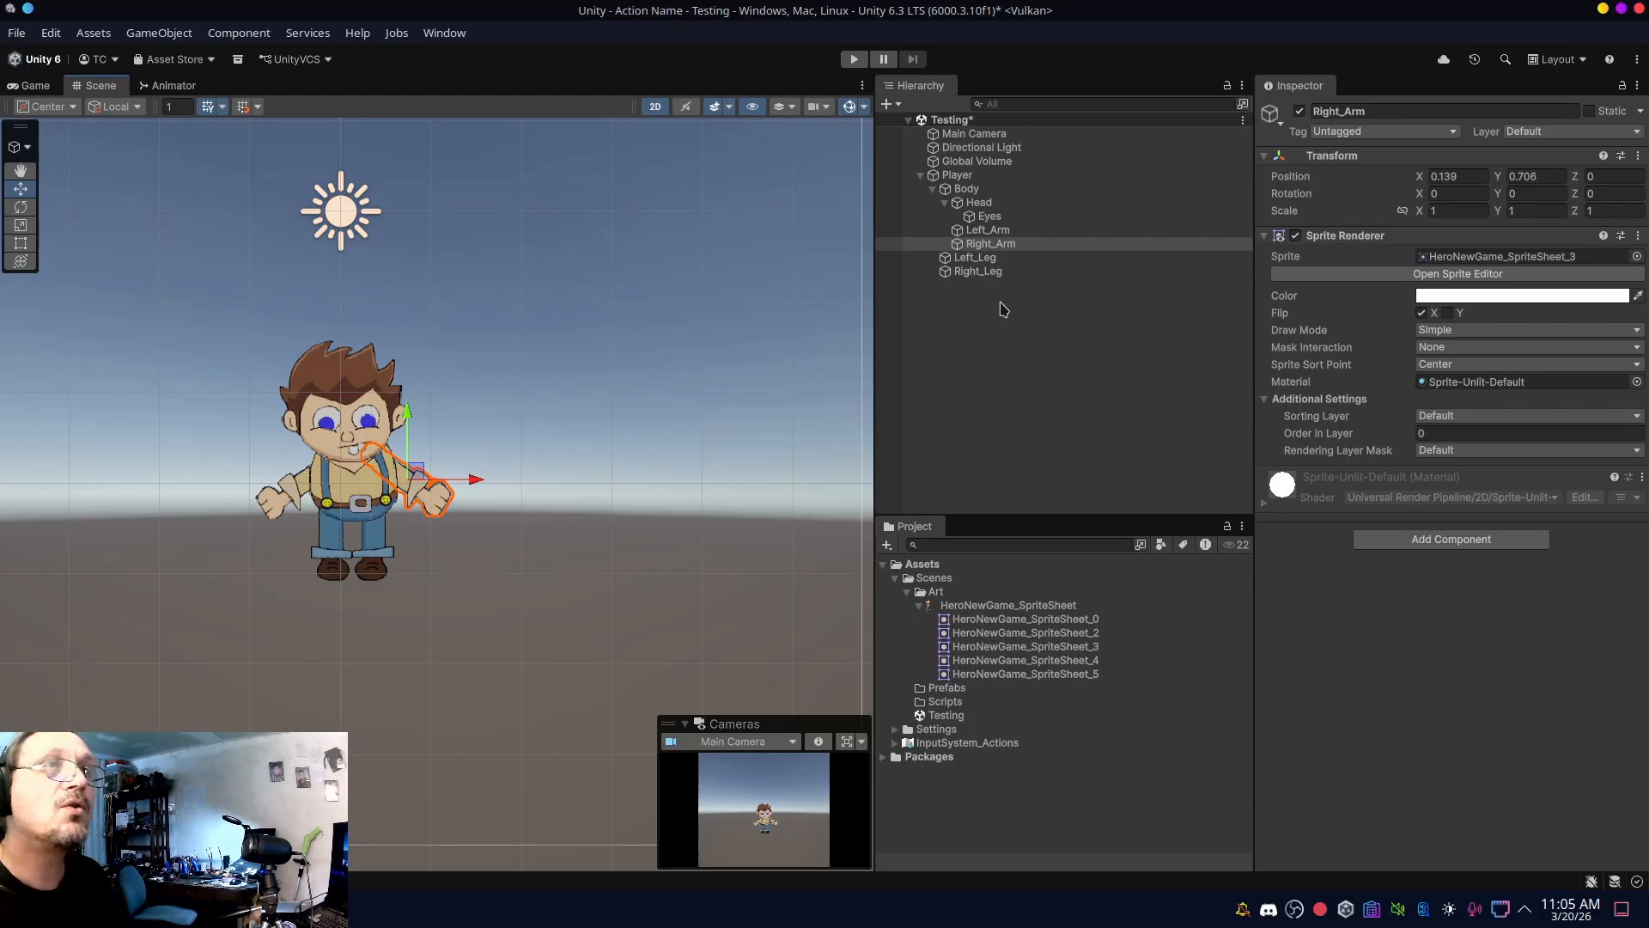
- Move Left_Leg up to about (-0.432, -0.189) and Right_Leg to about (0.088, -0.216) beneath the body
click(992, 259)
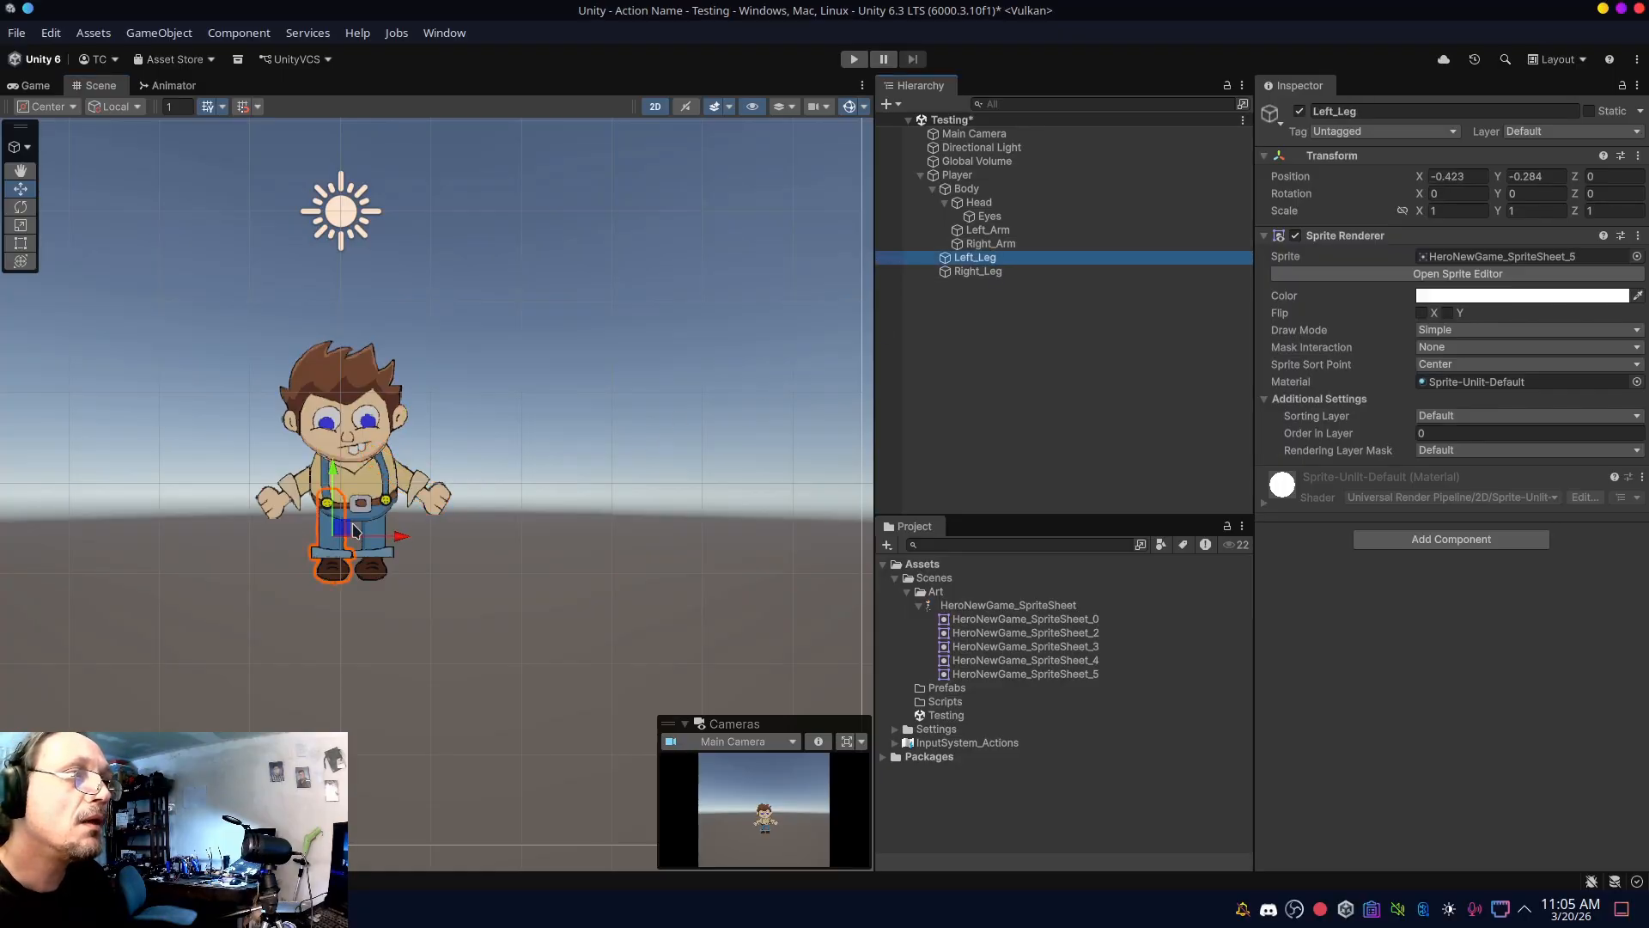
drag(343, 537, 343, 531)
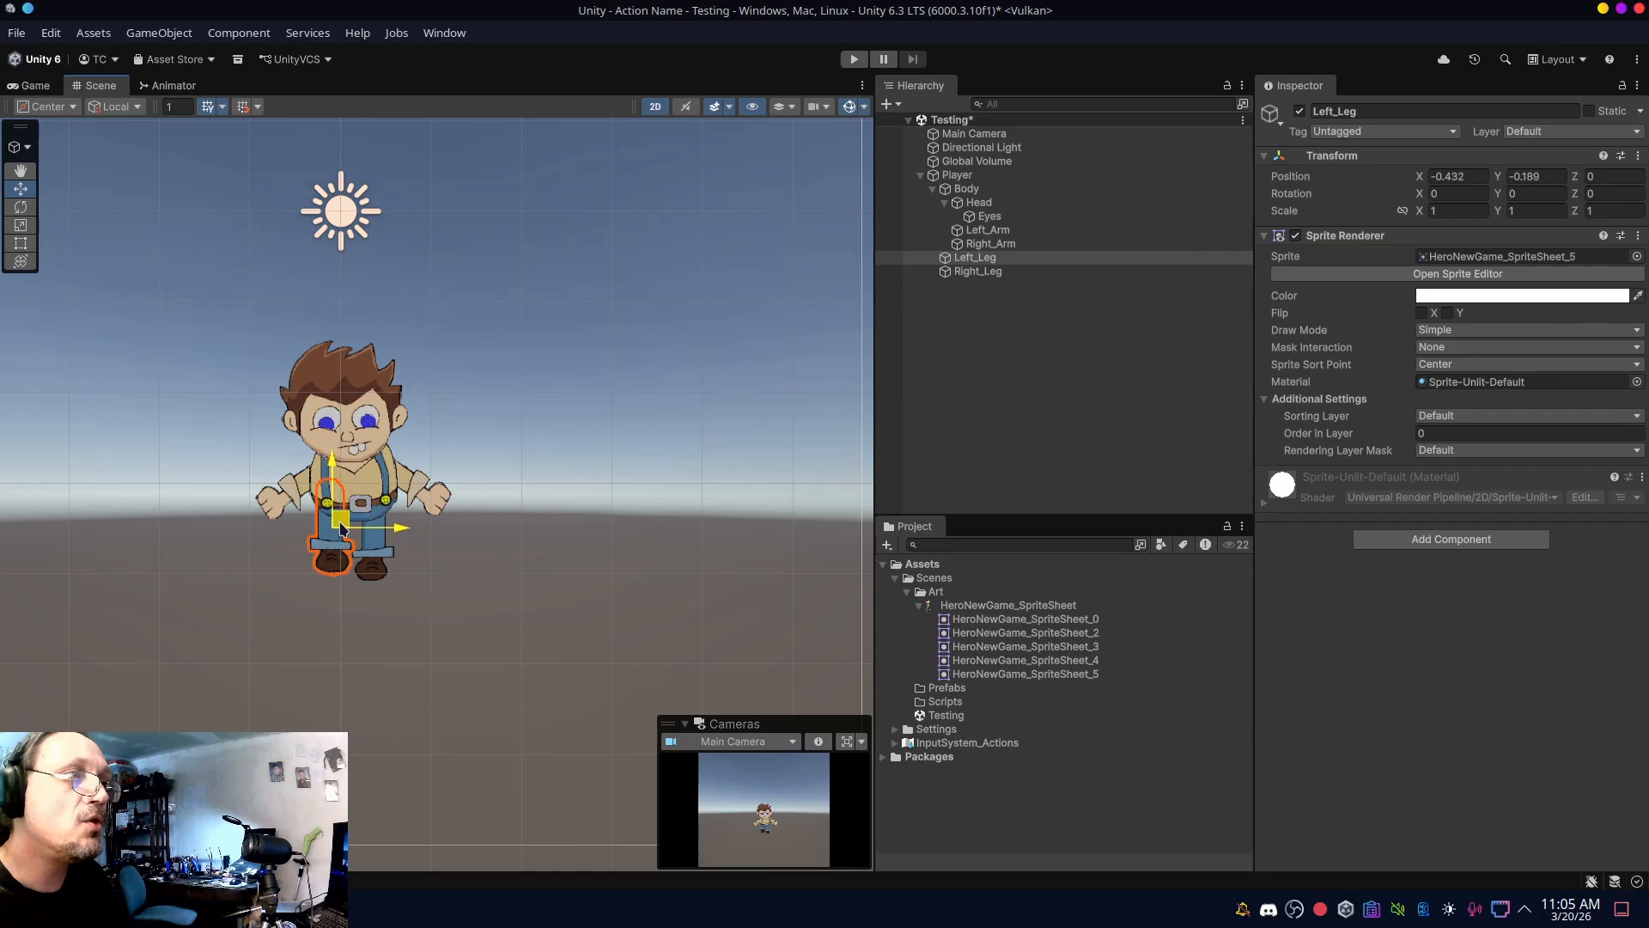
click(953, 271)
drag(379, 532, 386, 526)
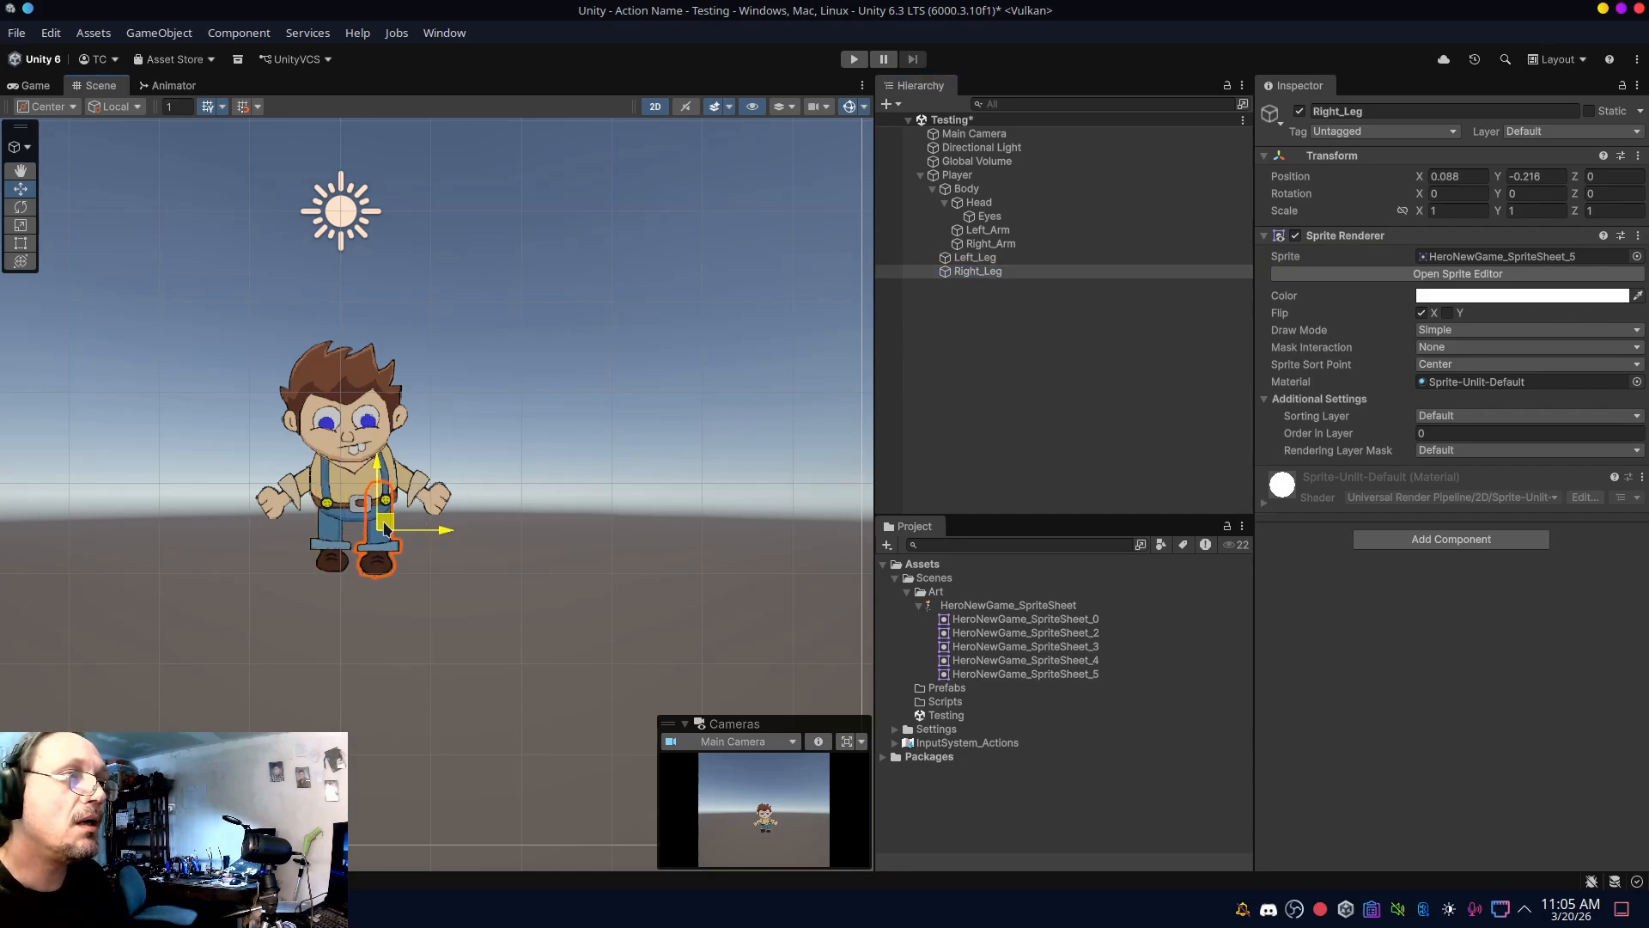
click(968, 350)
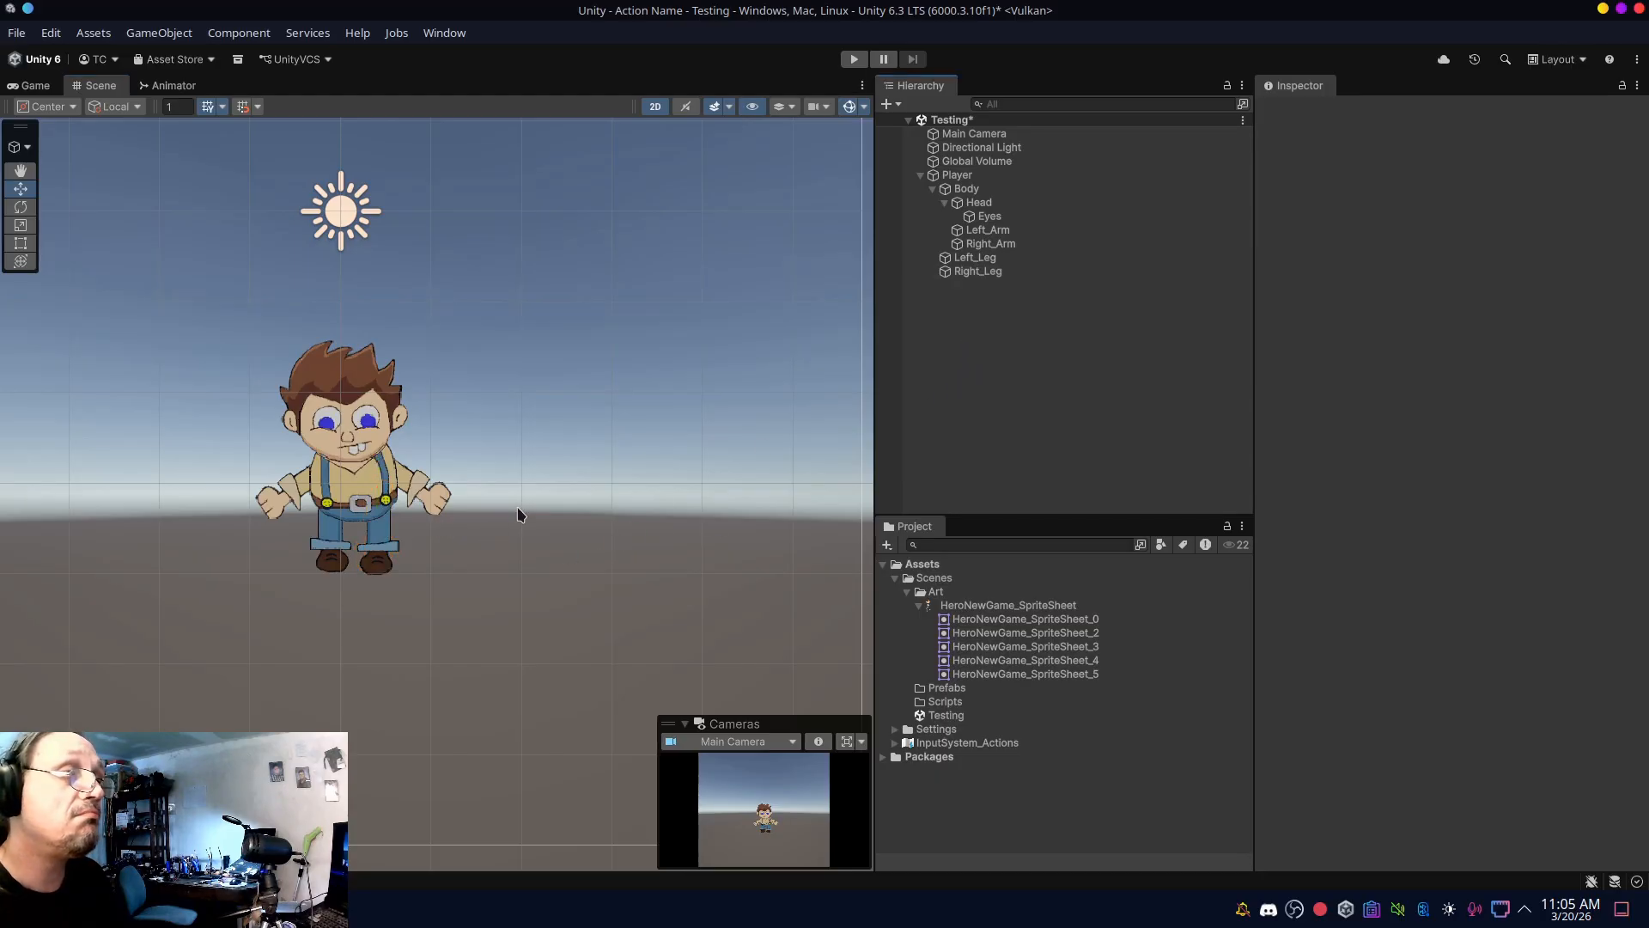
- Raise Right_Arm to a local Y of about 0.772 and Left_Arm to about 0.742
click(1014, 246)
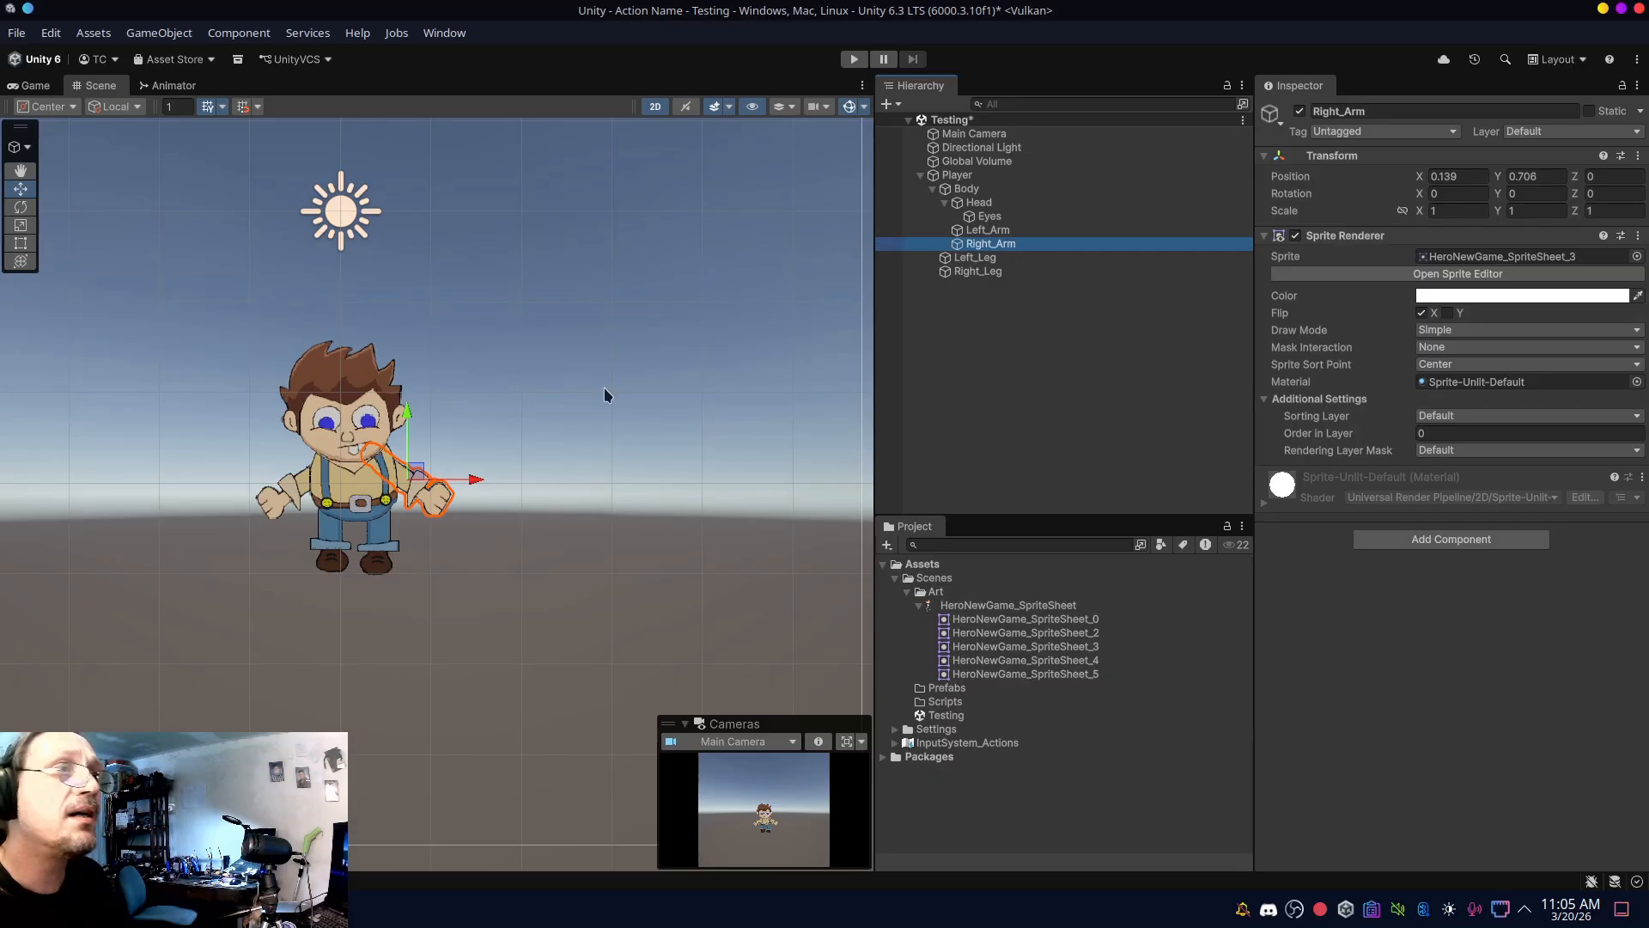
drag(409, 414, 409, 409)
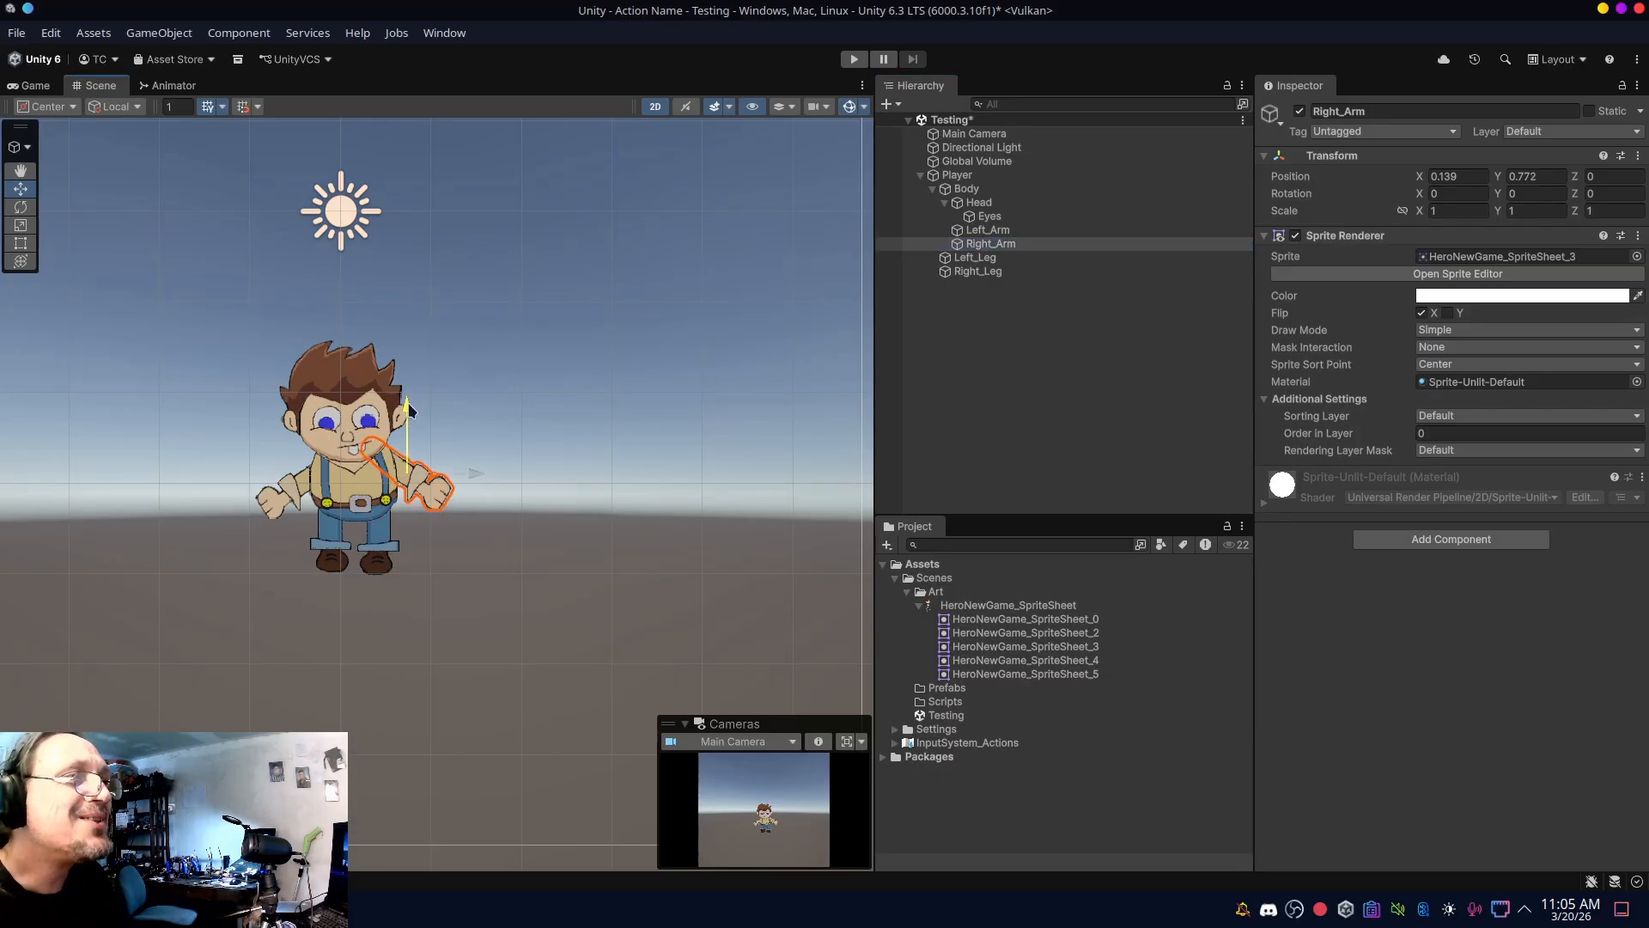
click(999, 234)
drag(296, 412, 300, 404)
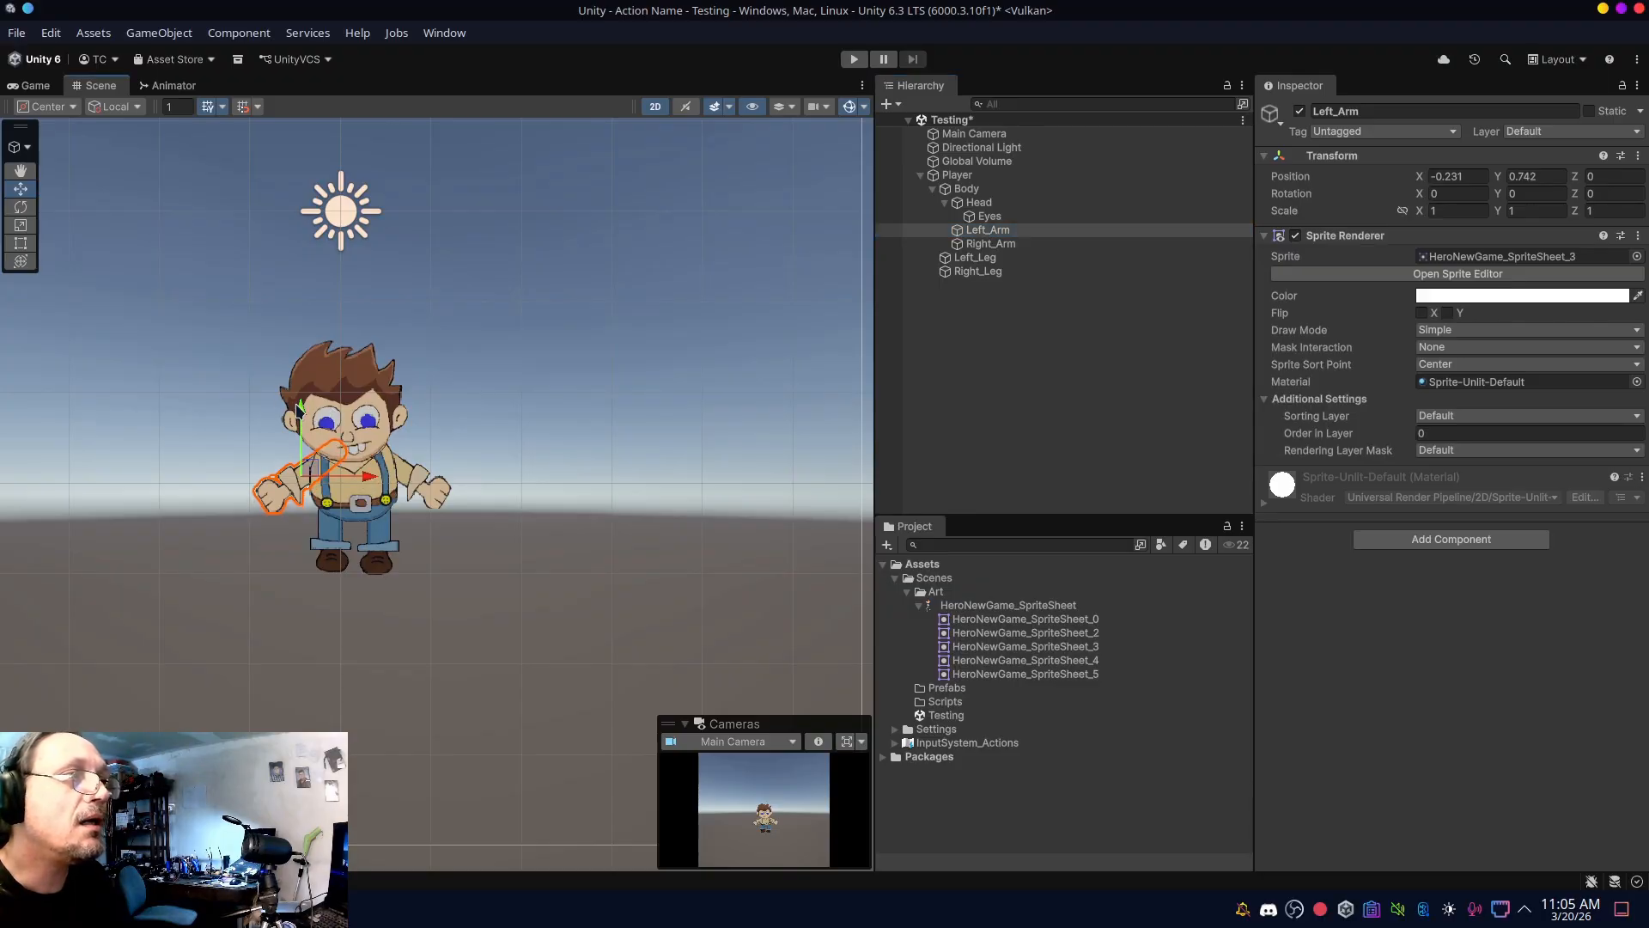
click(1066, 342)
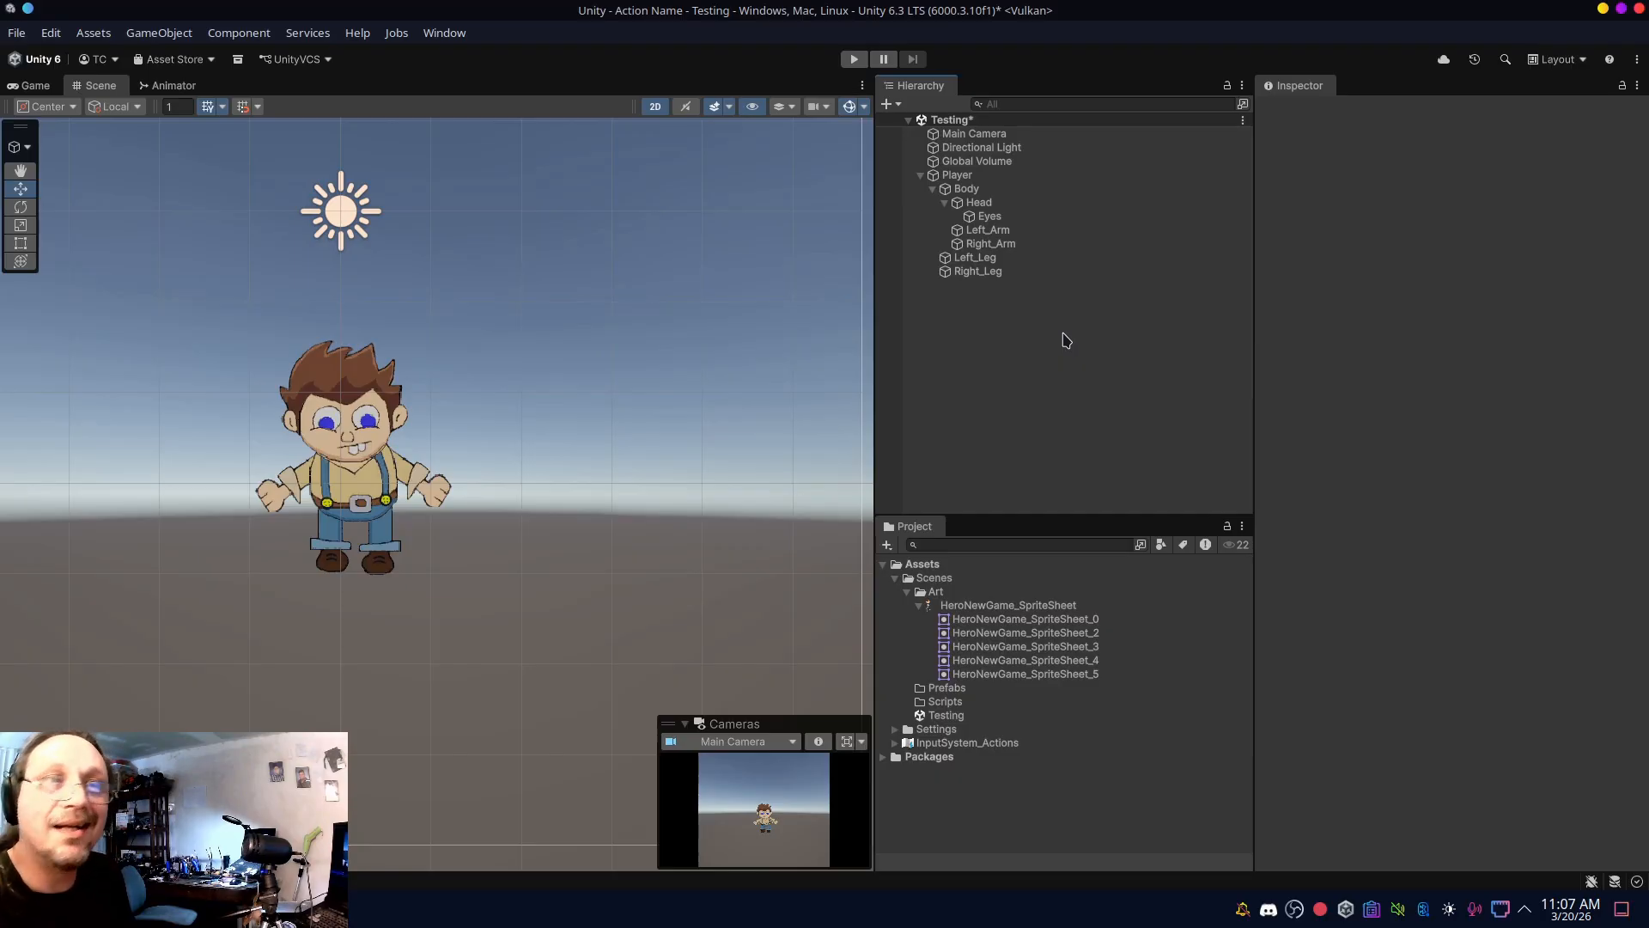
- Save the Testing scene and add an Animator component to the Player object
click(952, 177)
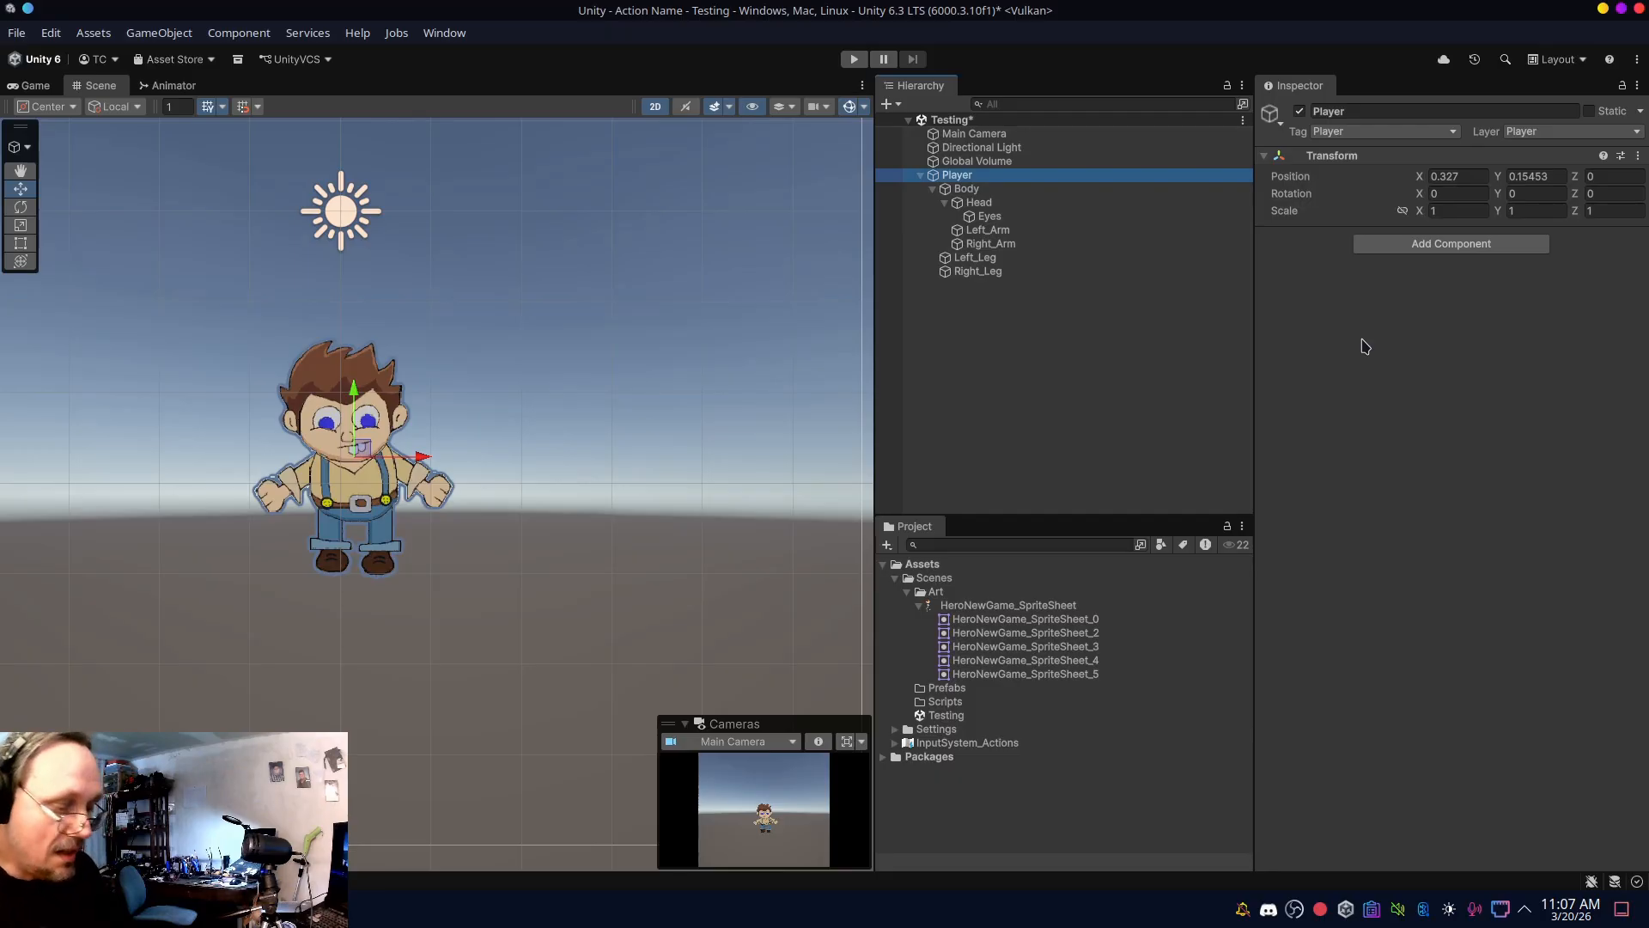
key(ctrl+s)
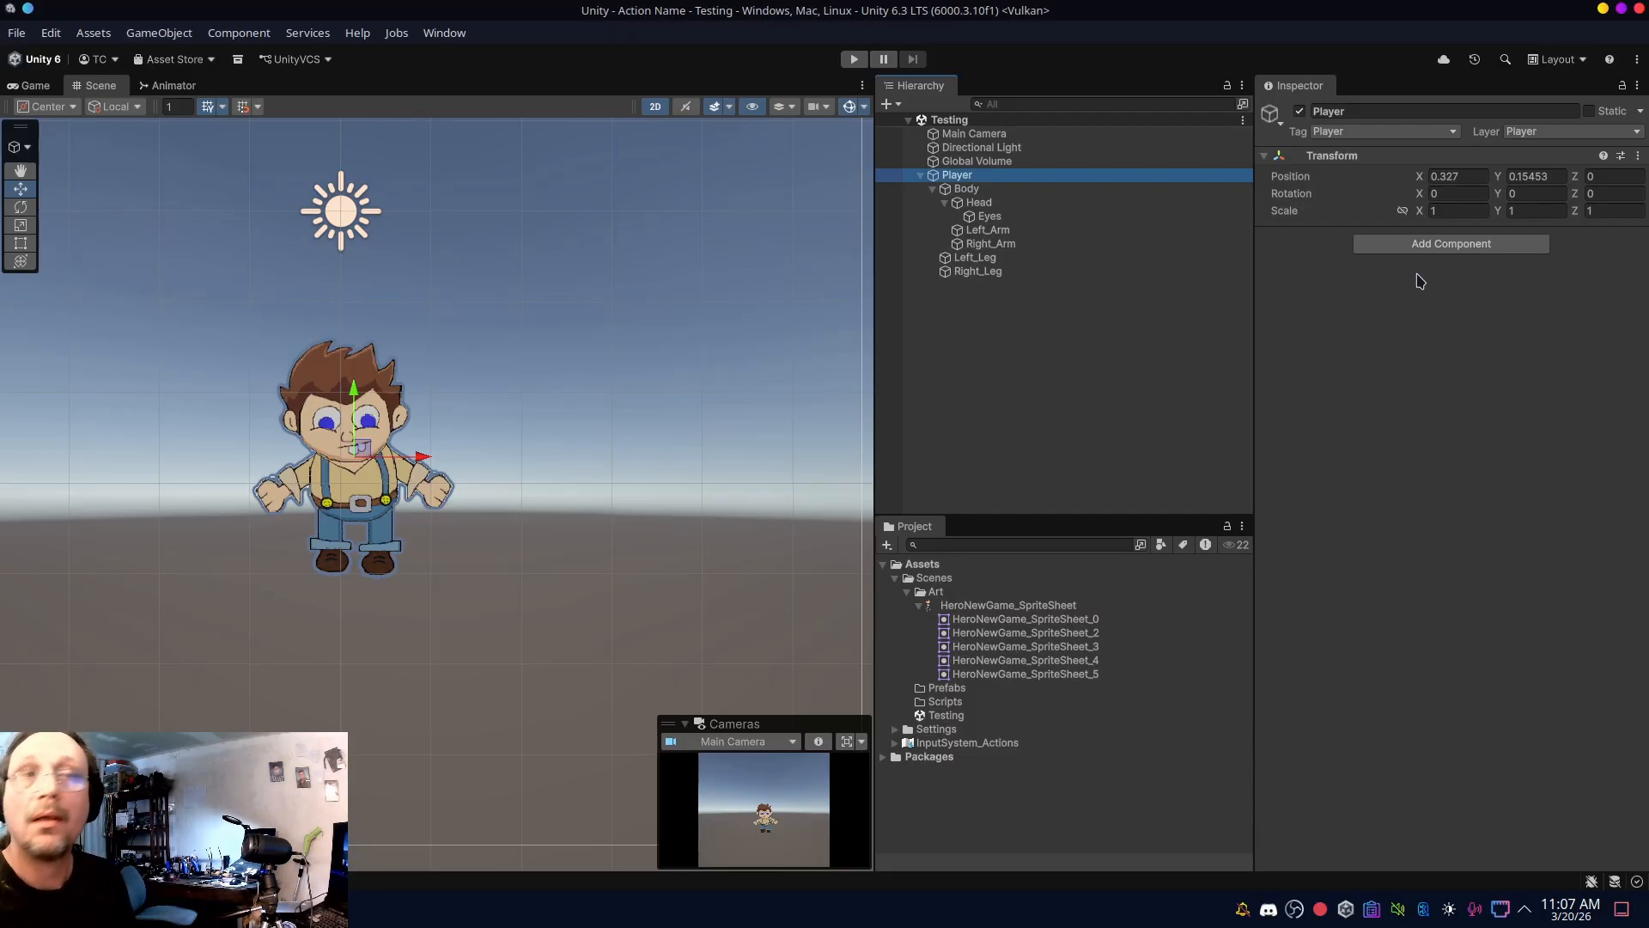
click(1415, 243)
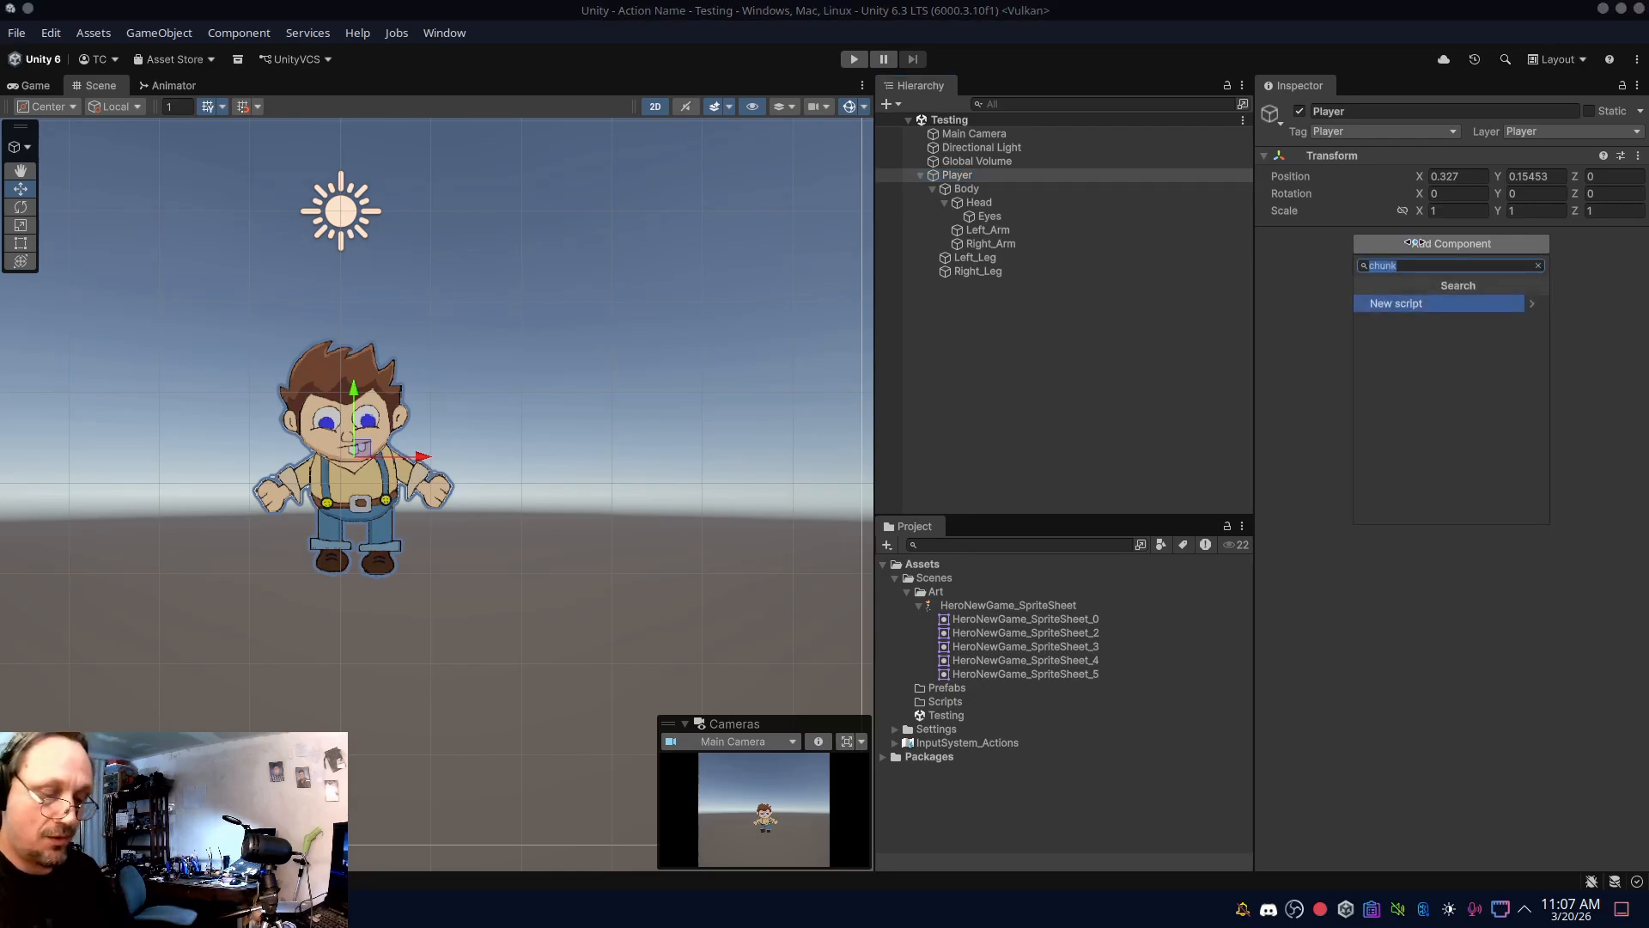
text(ani)
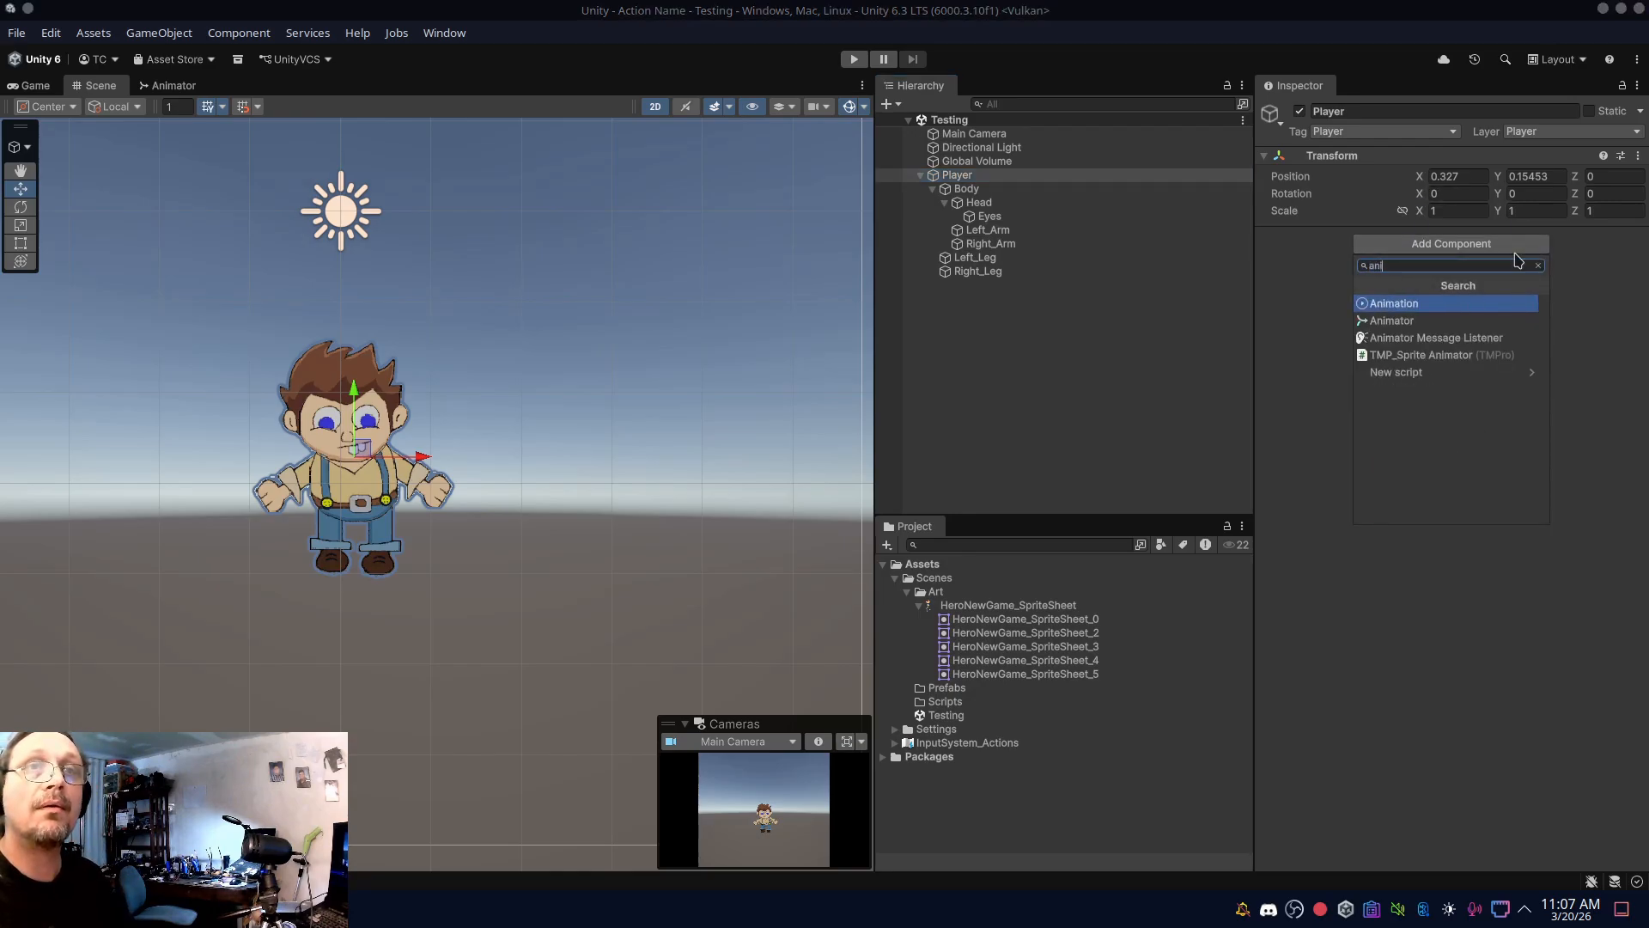
click(1430, 323)
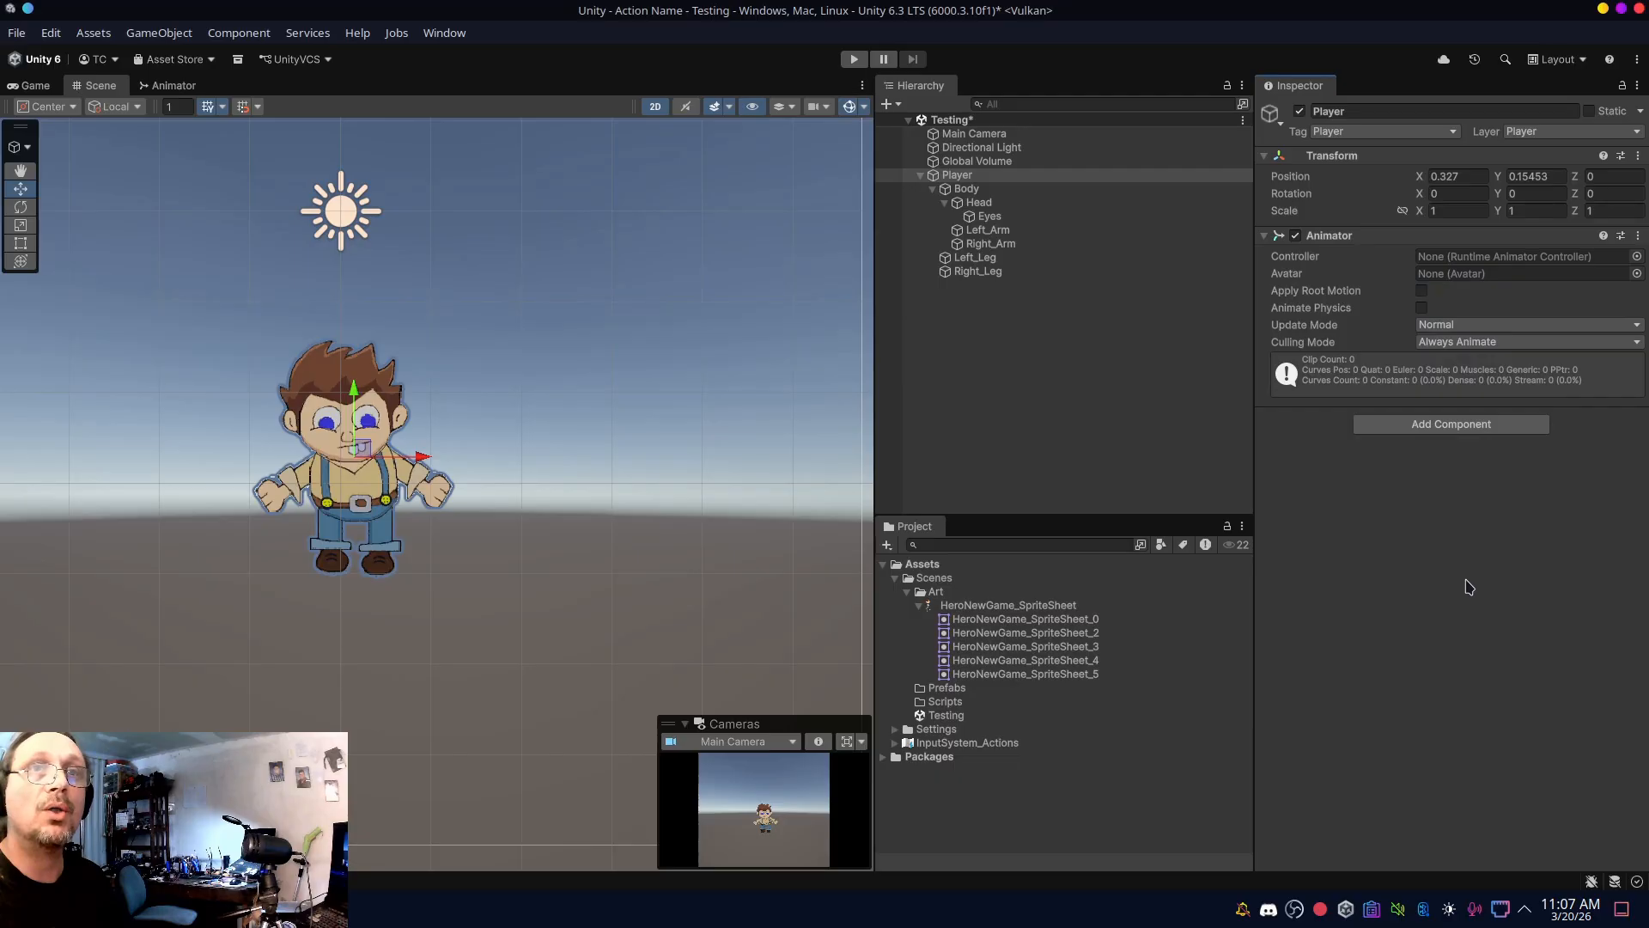
- Collapse Player's children in the hierarchy, and bring up the Animator window and close it
click(921, 177)
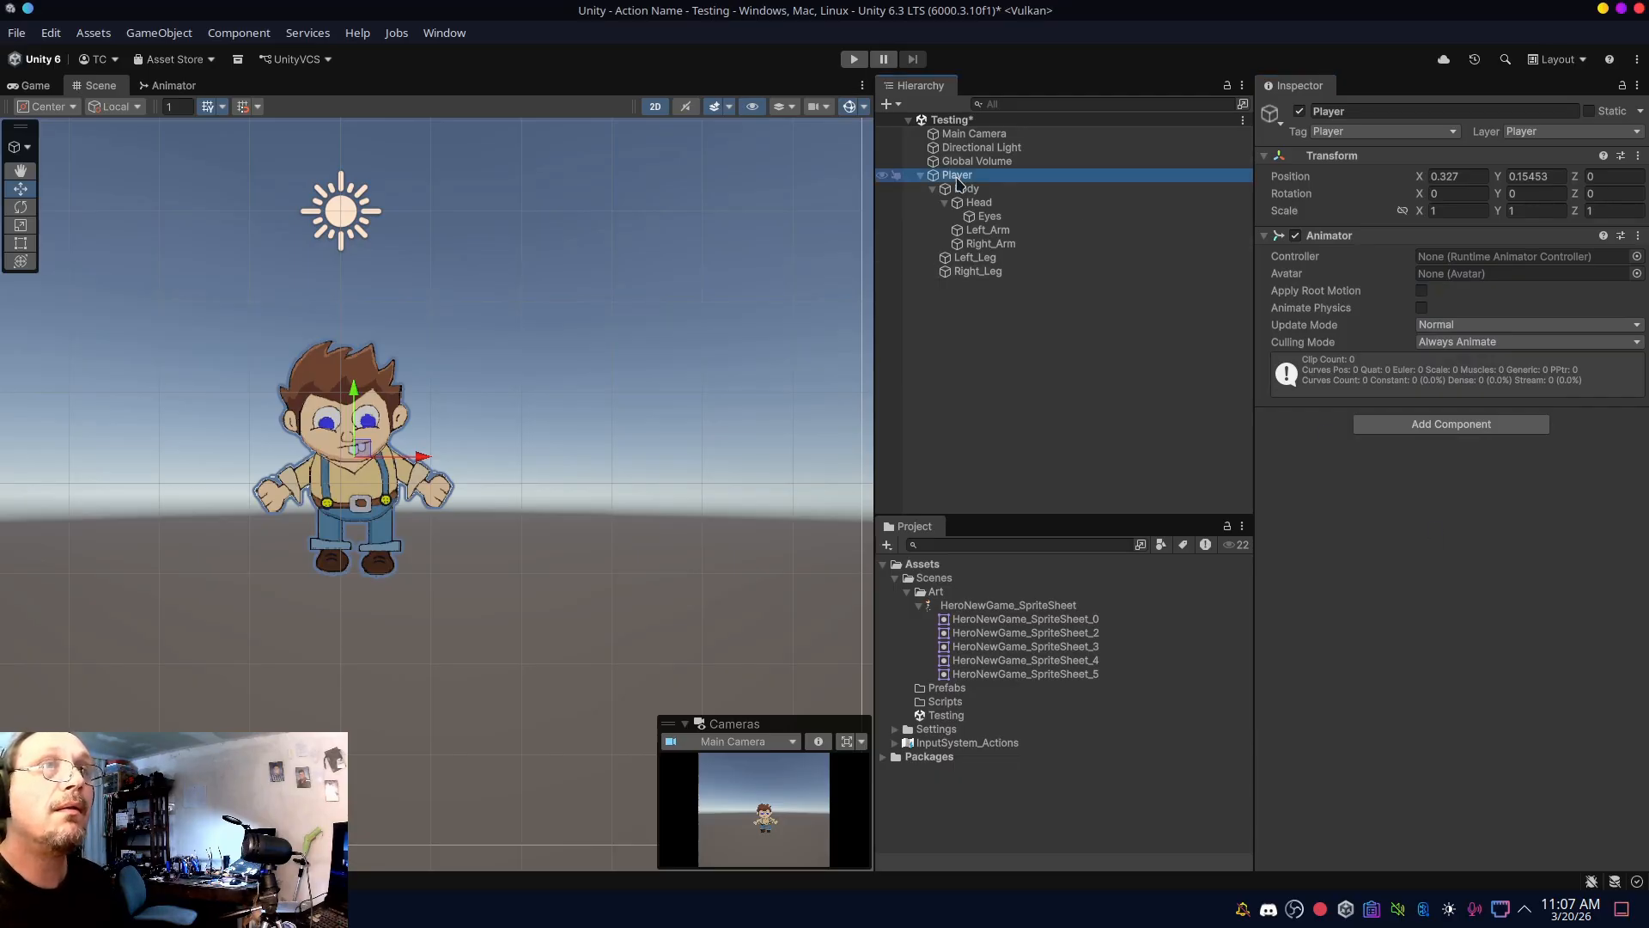
click(919, 176)
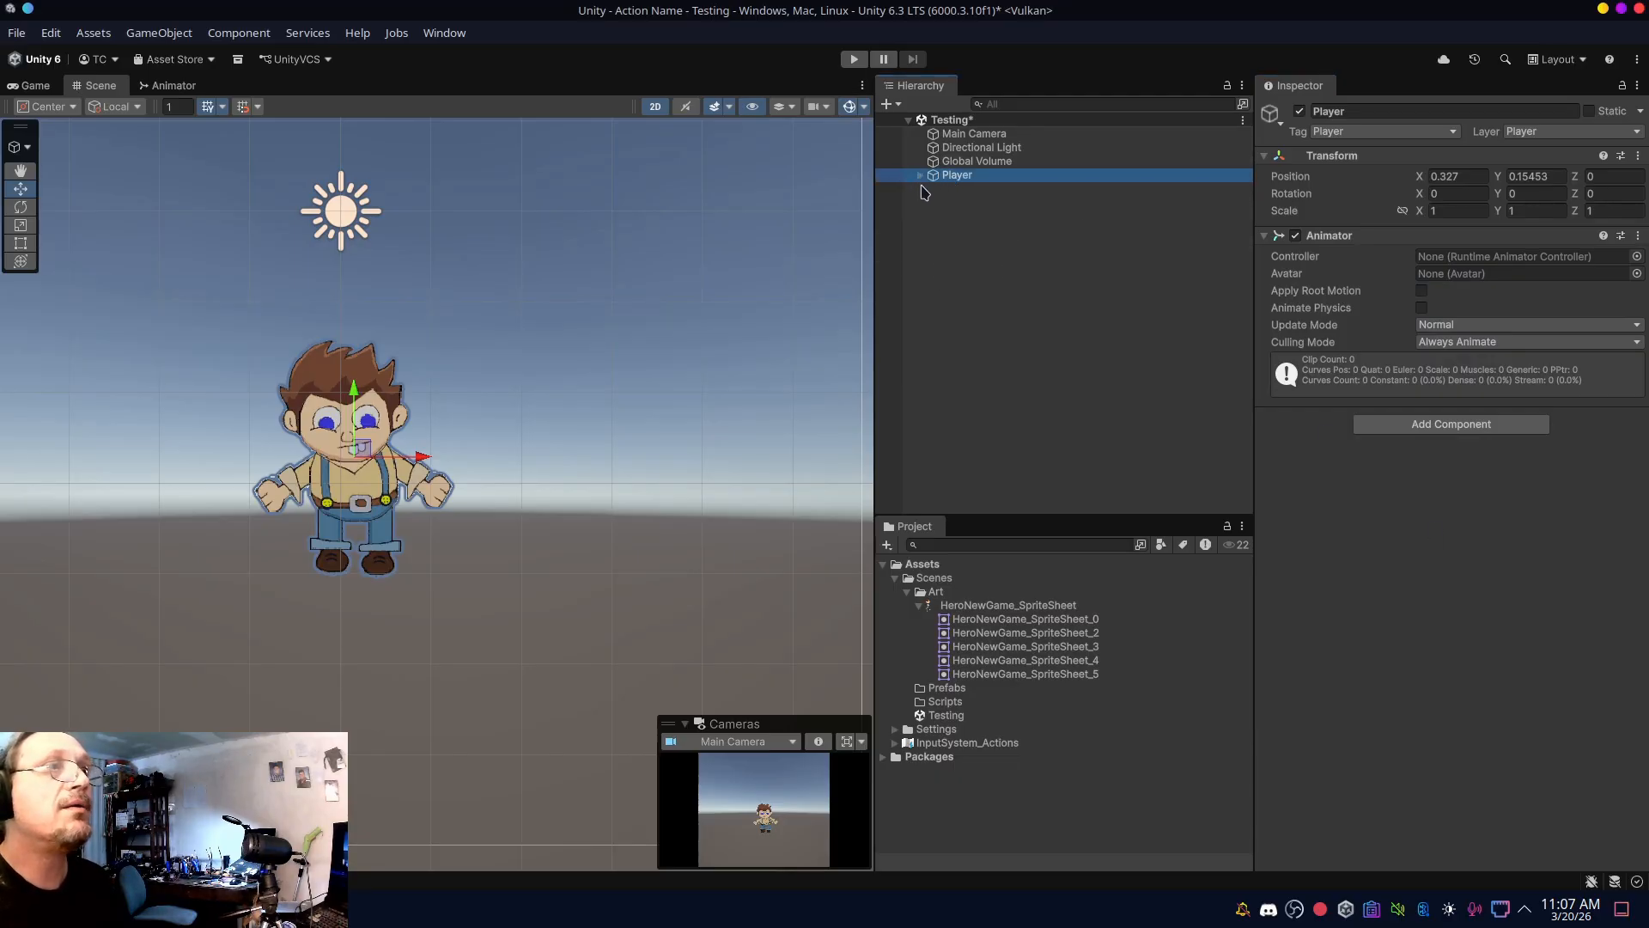
click(447, 33)
mouse_move(533, 239)
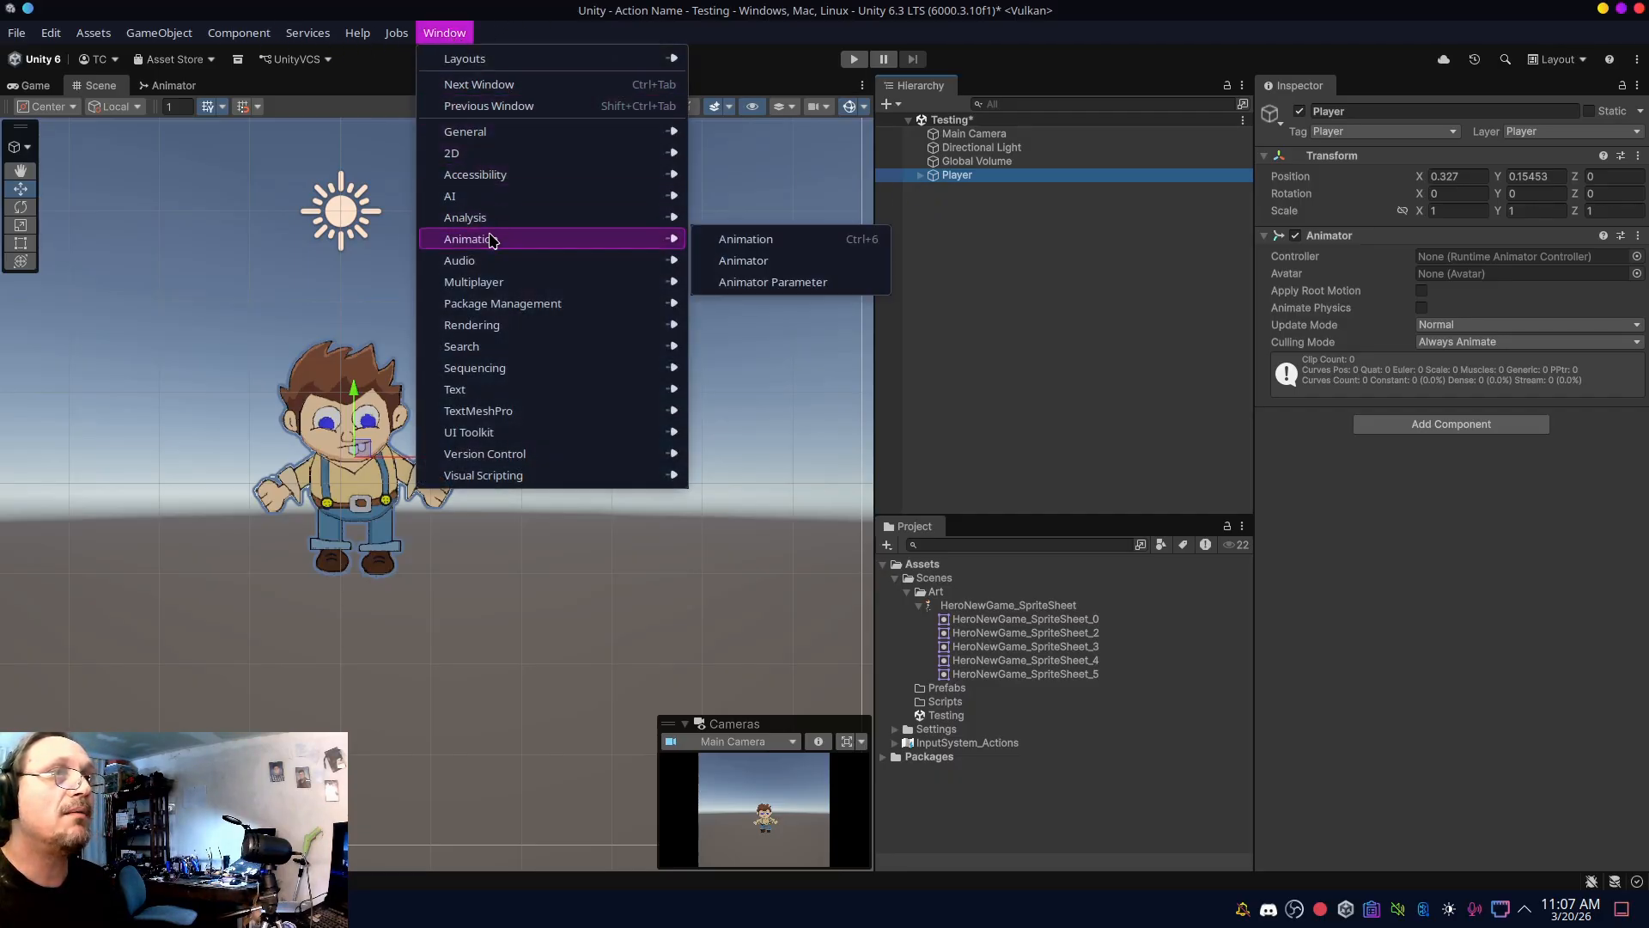
click(734, 261)
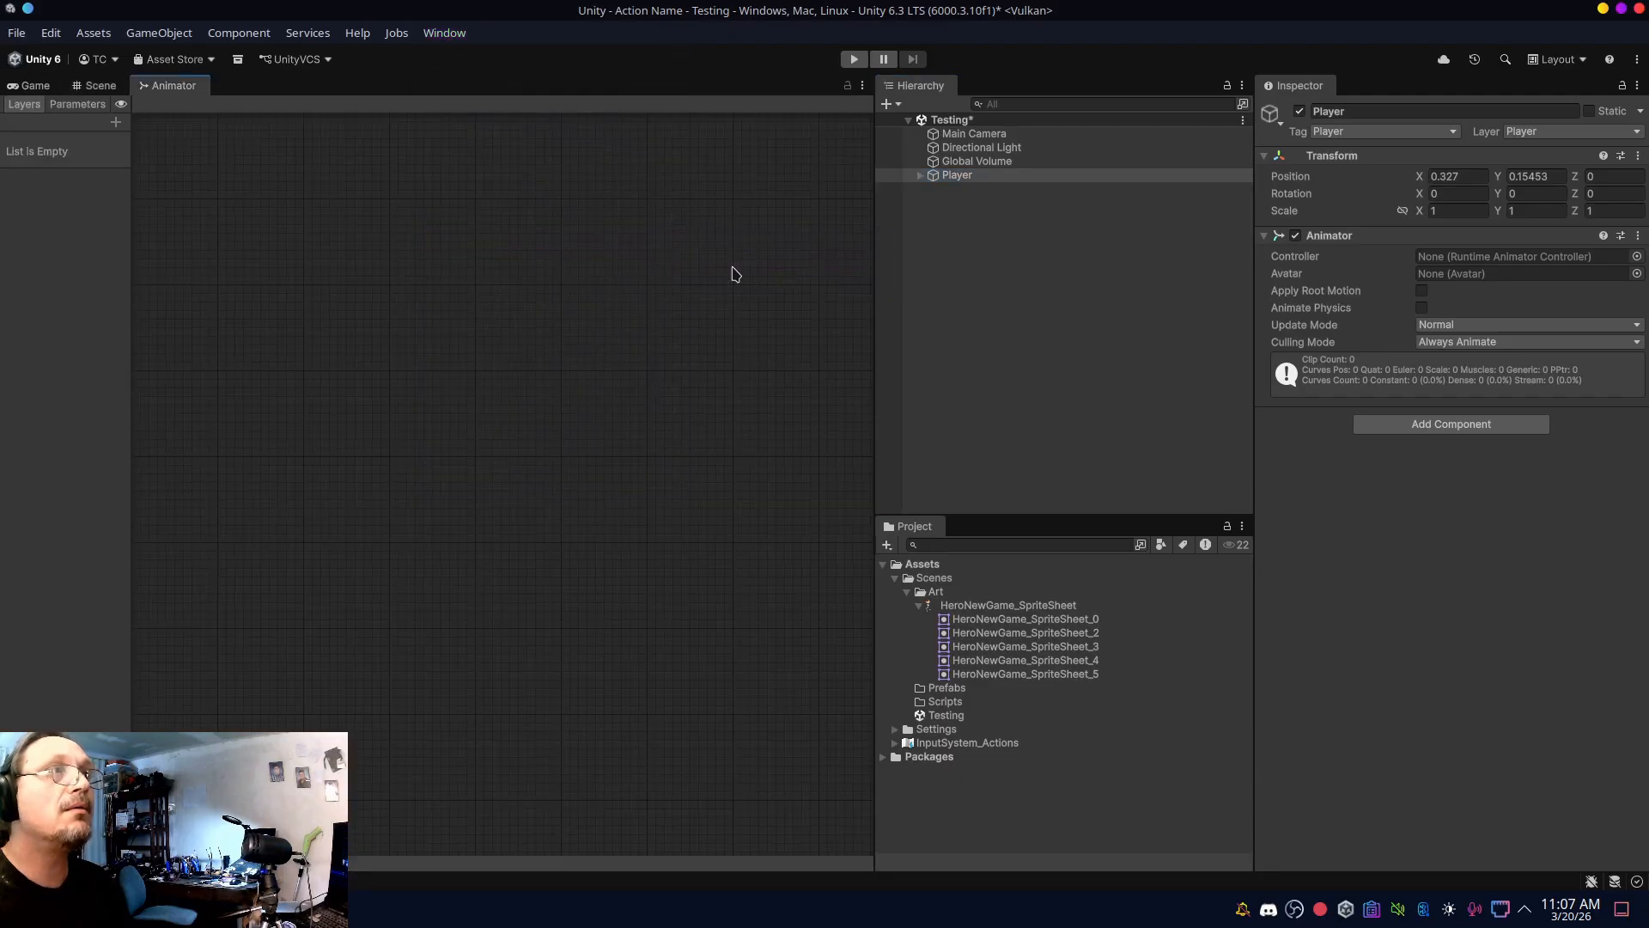
right_click(173, 90)
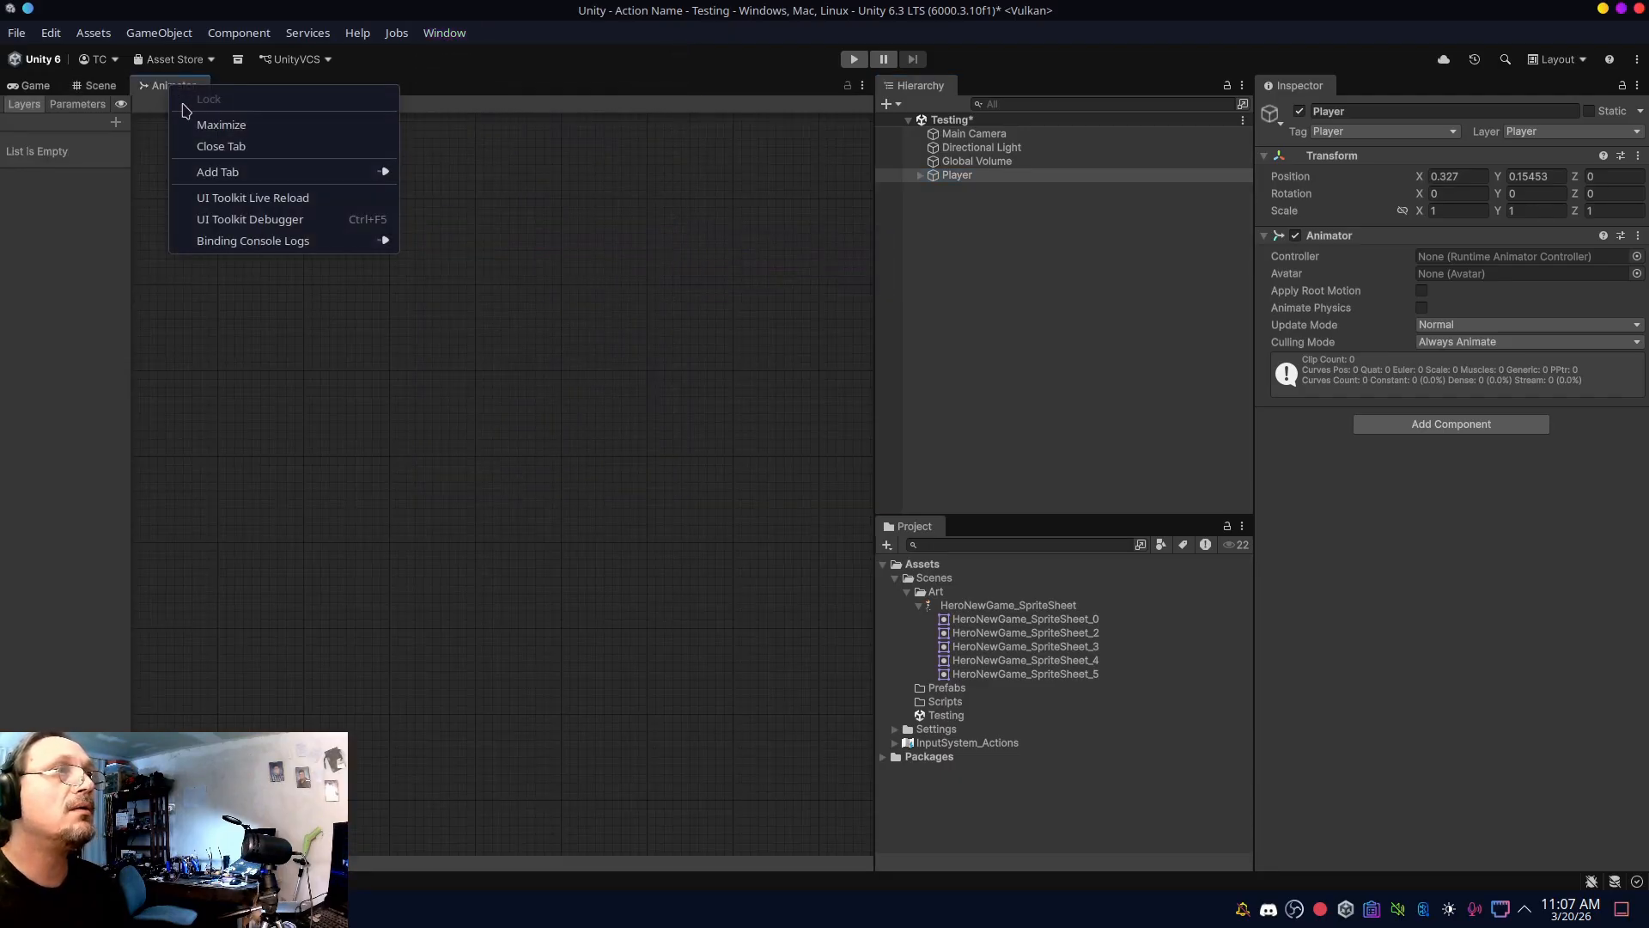
click(225, 147)
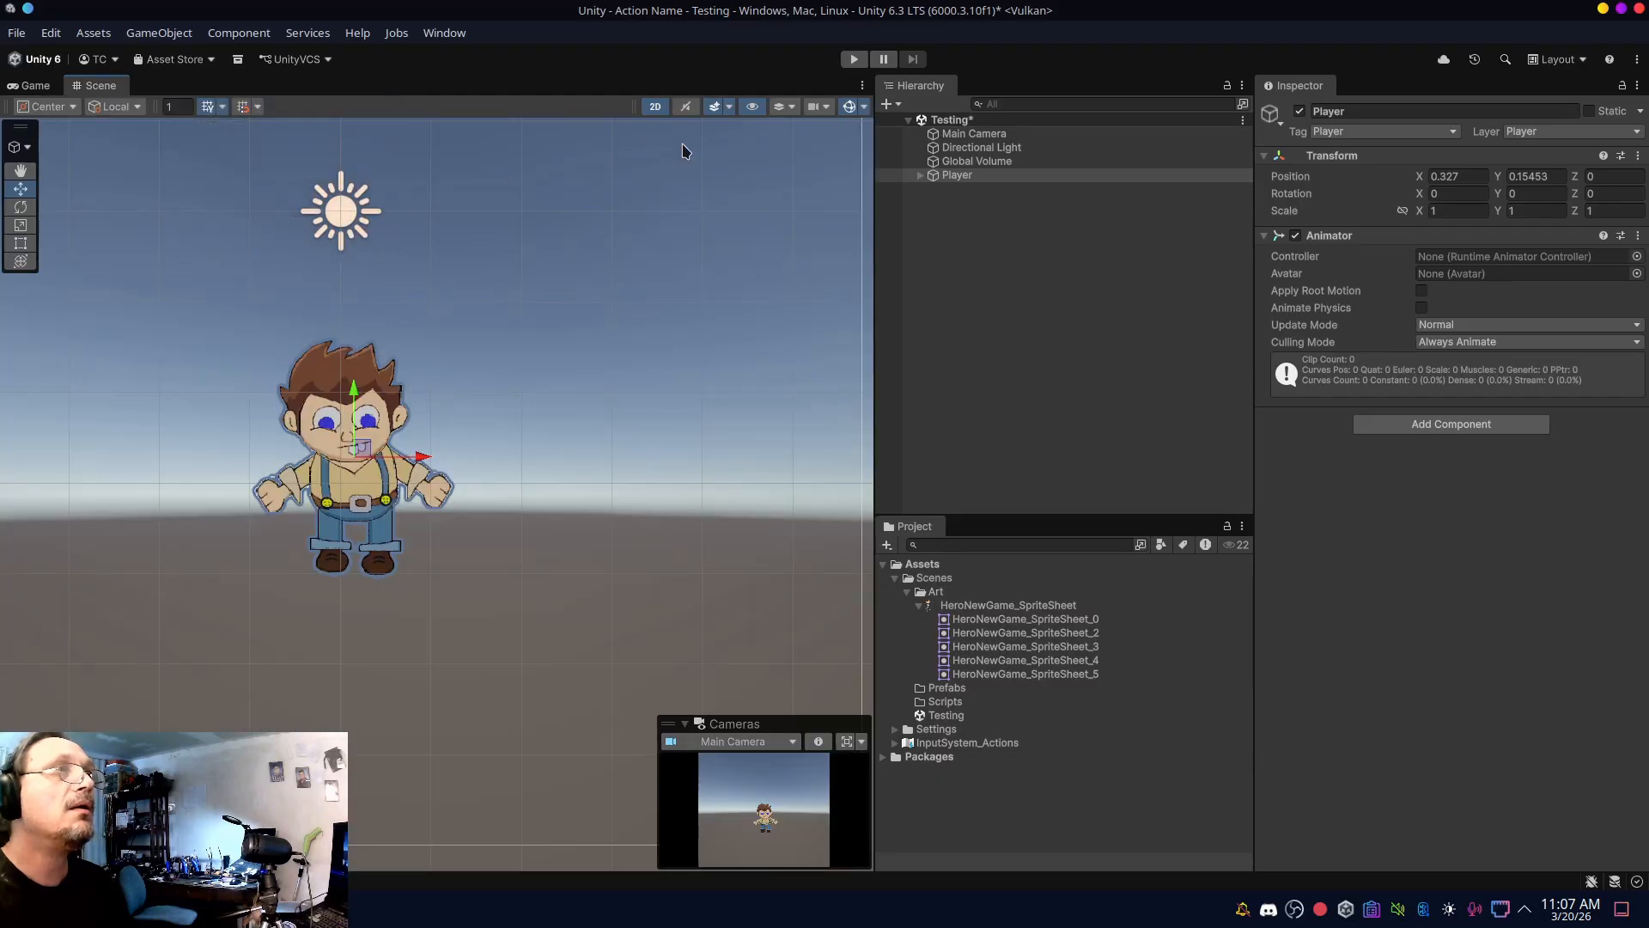
- Open the Animation window for the Player object
click(459, 34)
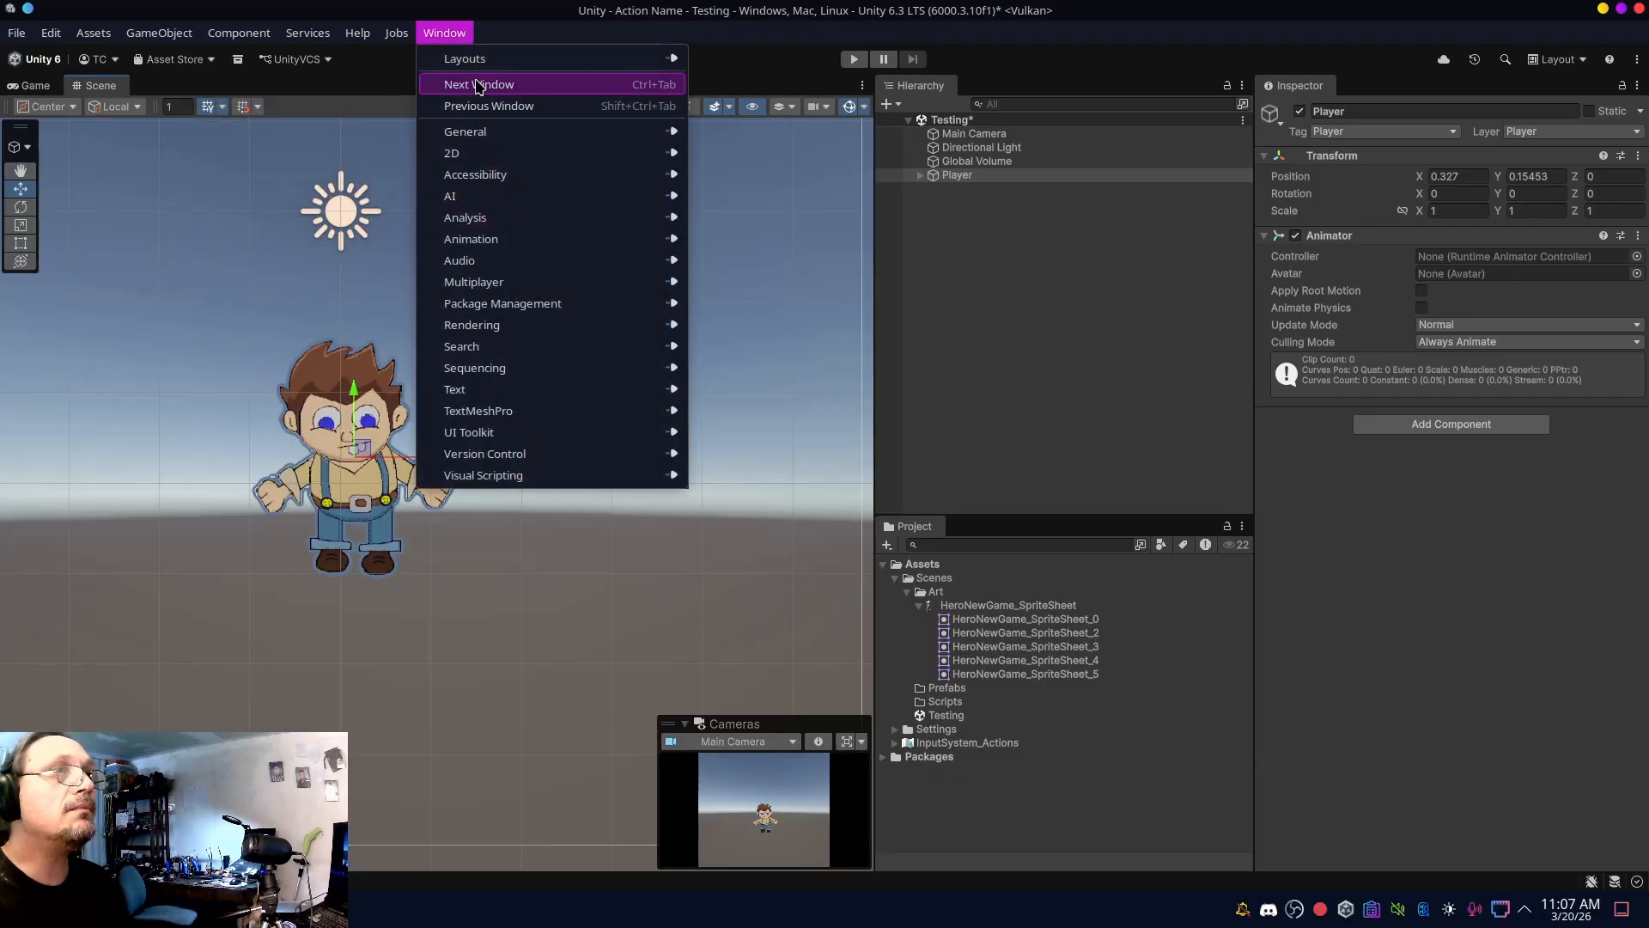
mouse_move(480, 240)
click(792, 241)
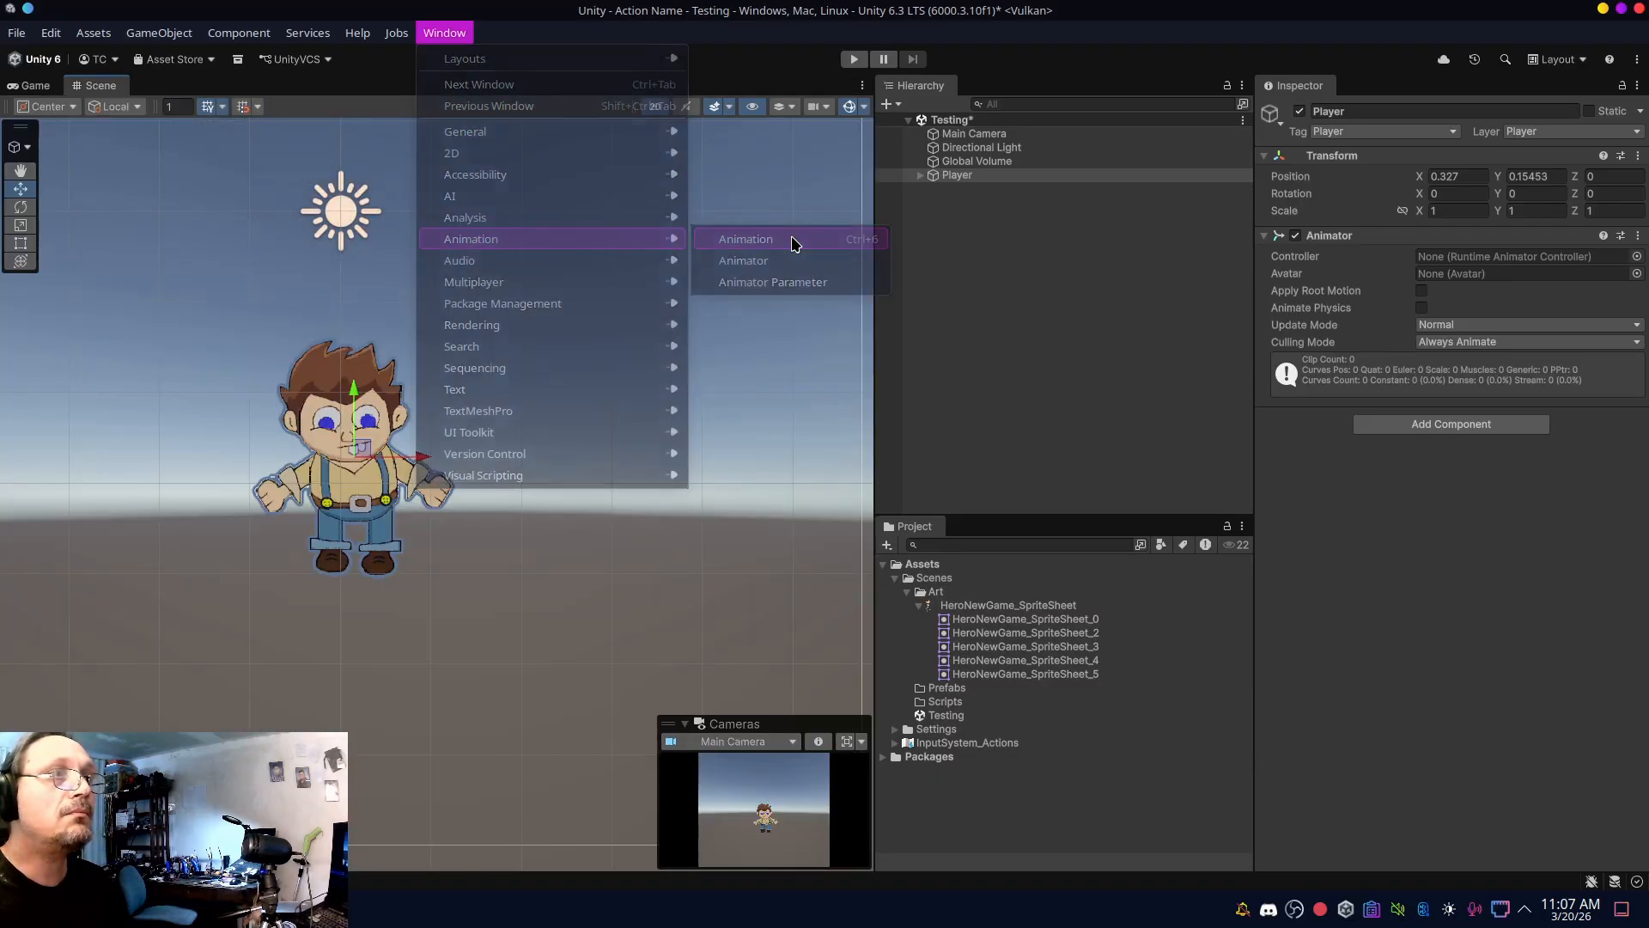
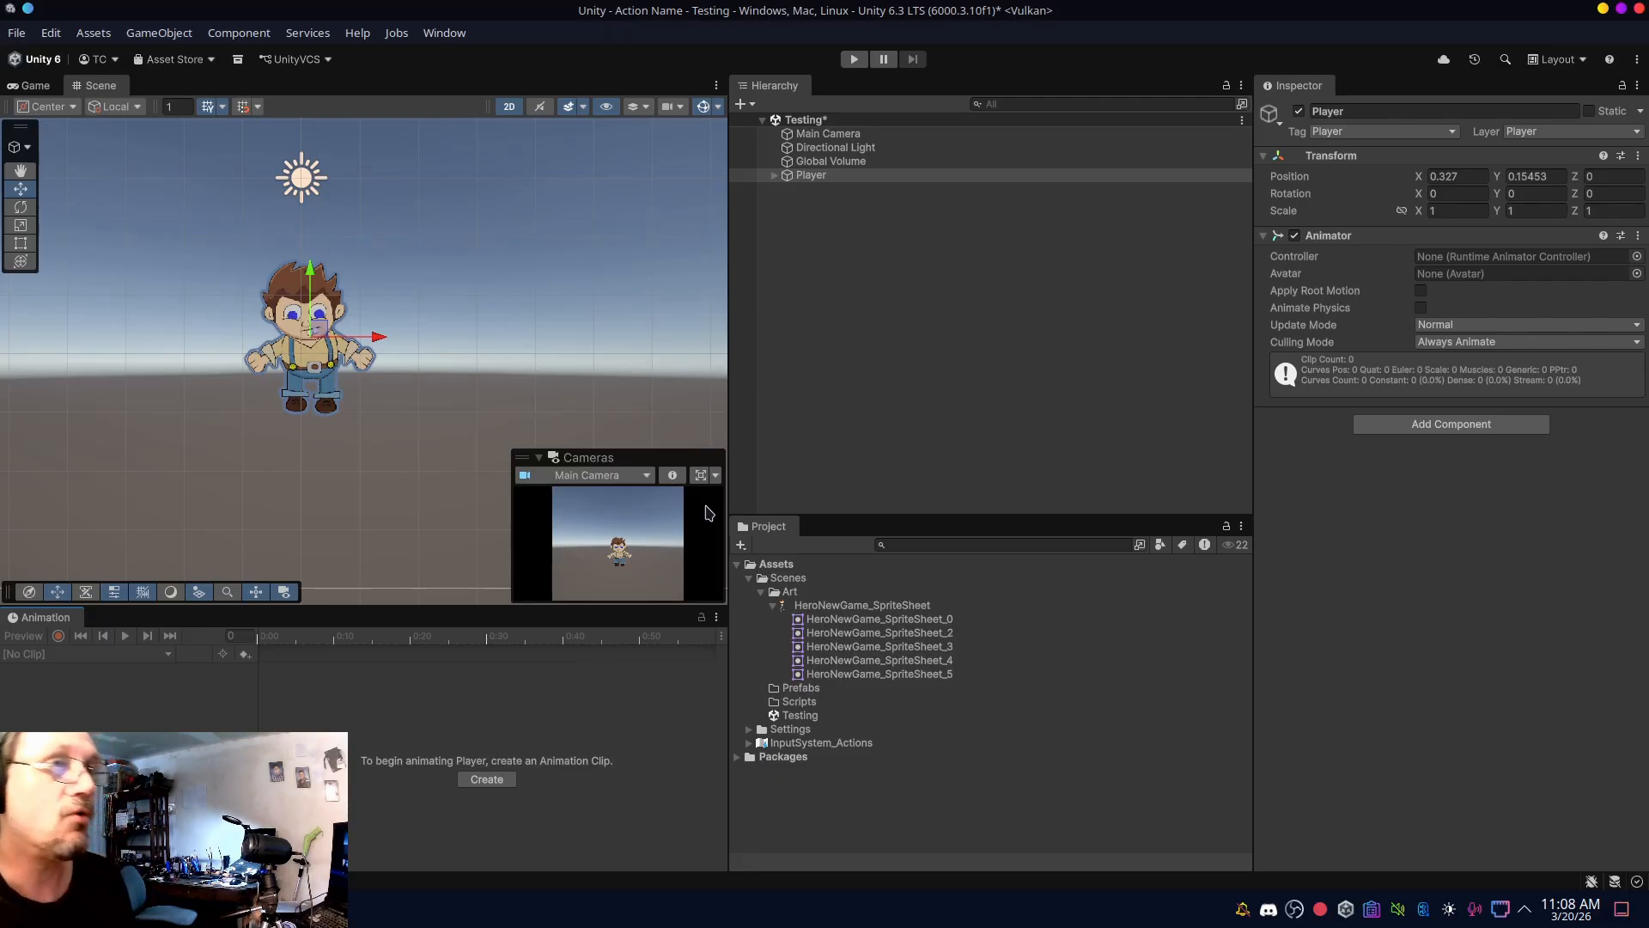
- Make the Animation window beneath the Scene view taller, and widen both by narrowing the Hierarchy and Project area
click(801, 177)
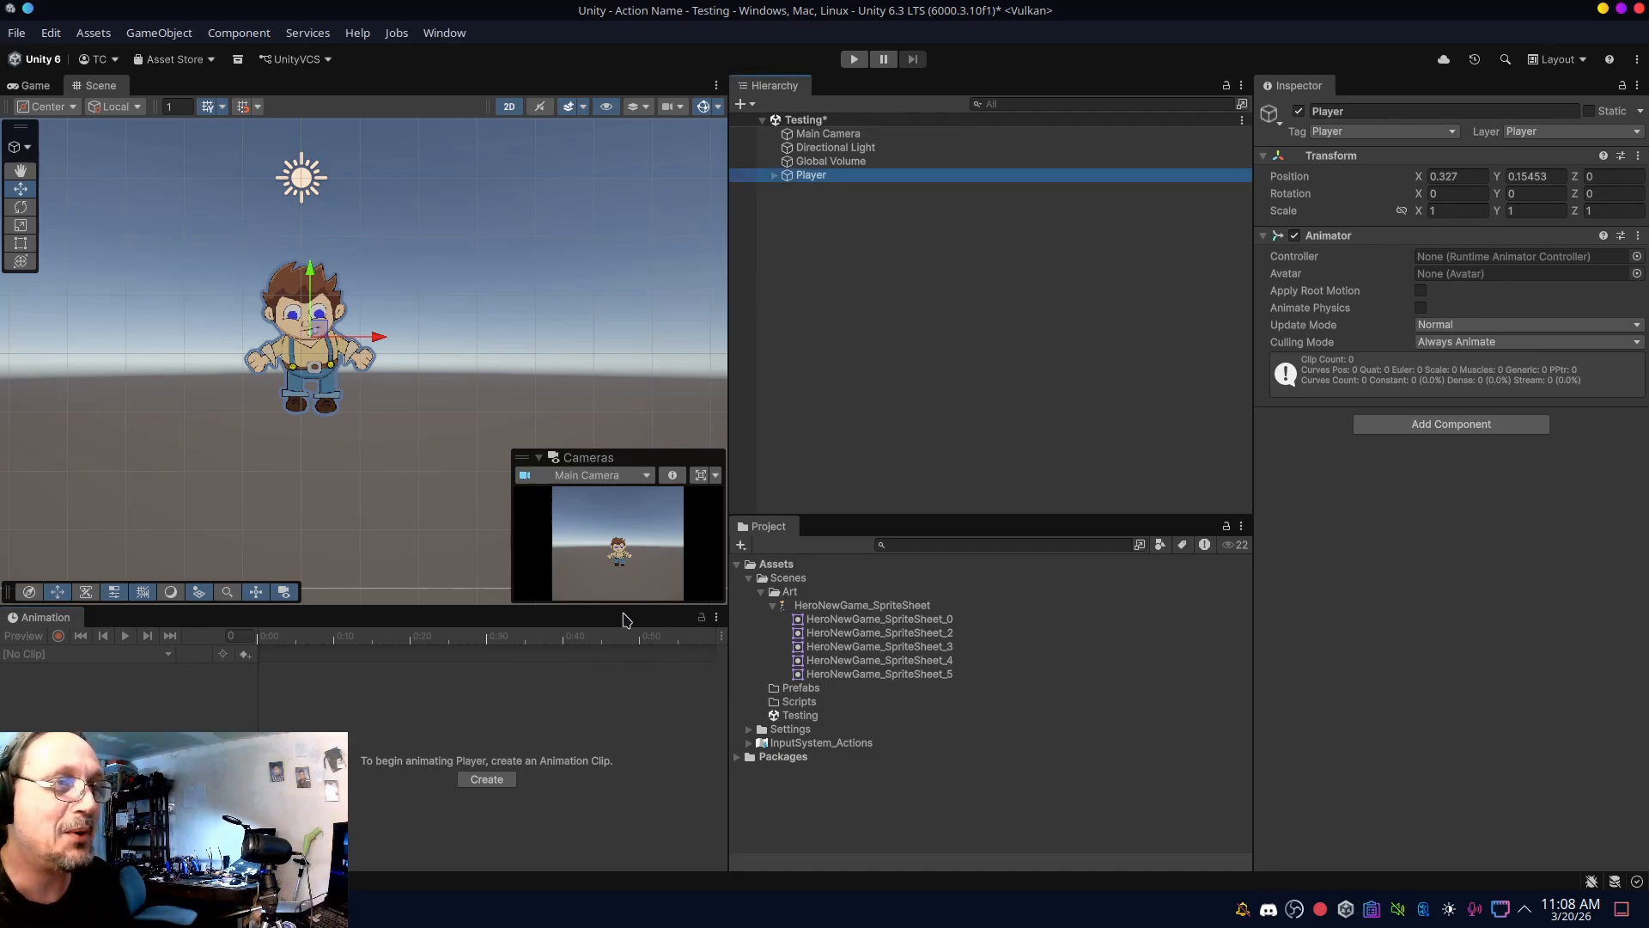
click(467, 602)
drag(468, 601, 464, 515)
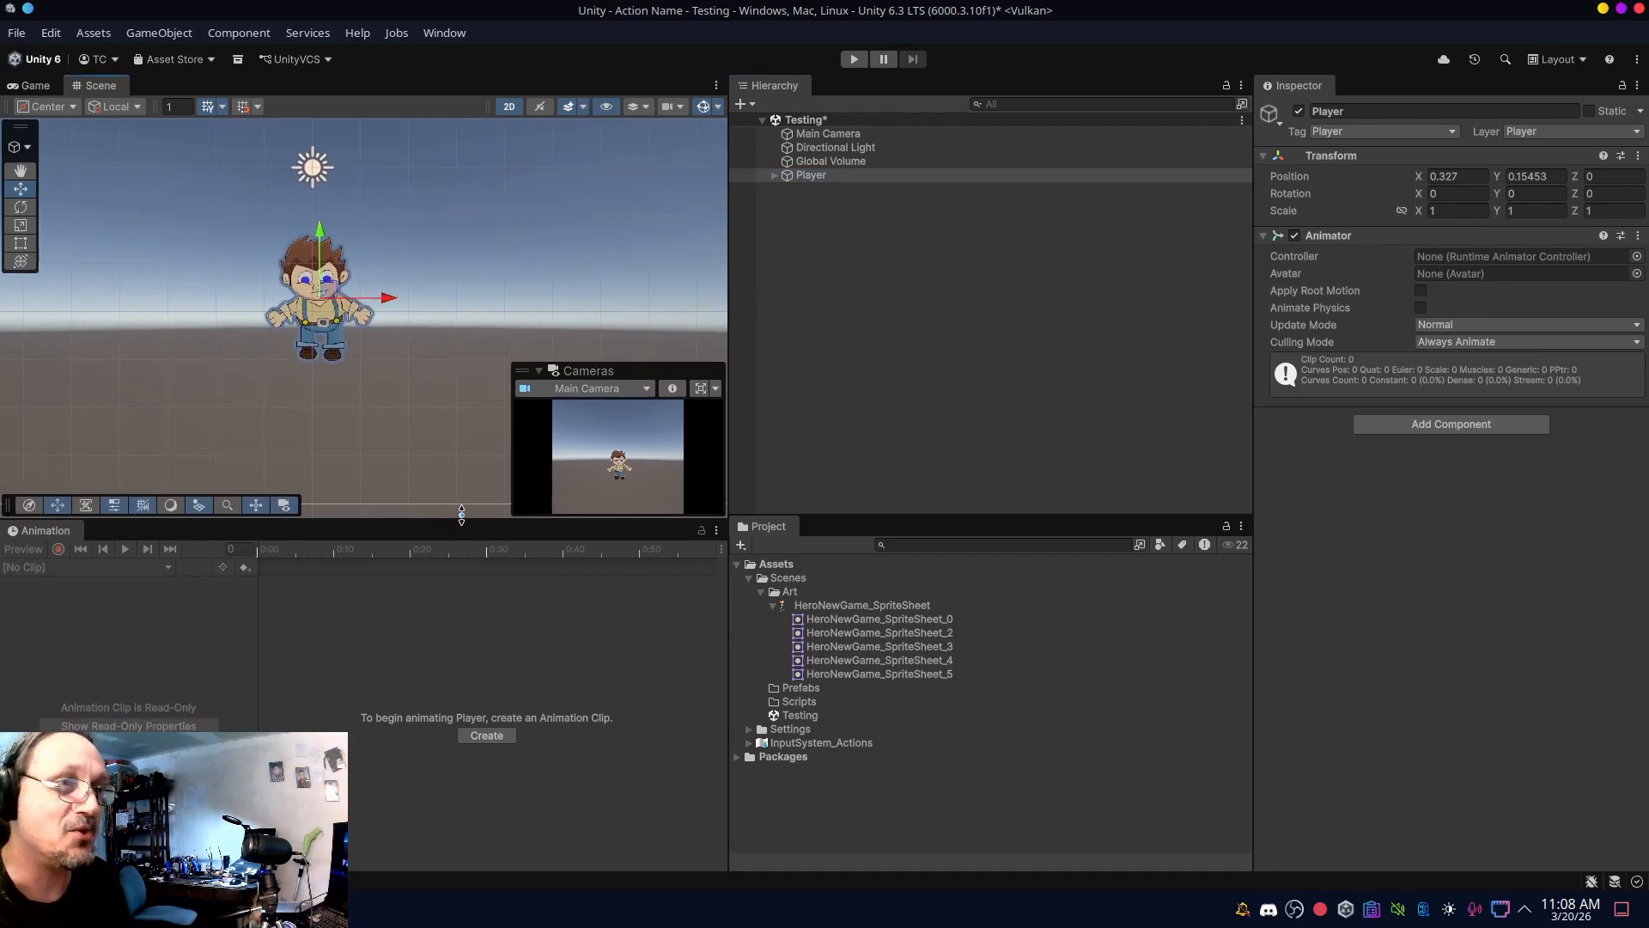
drag(729, 477, 859, 477)
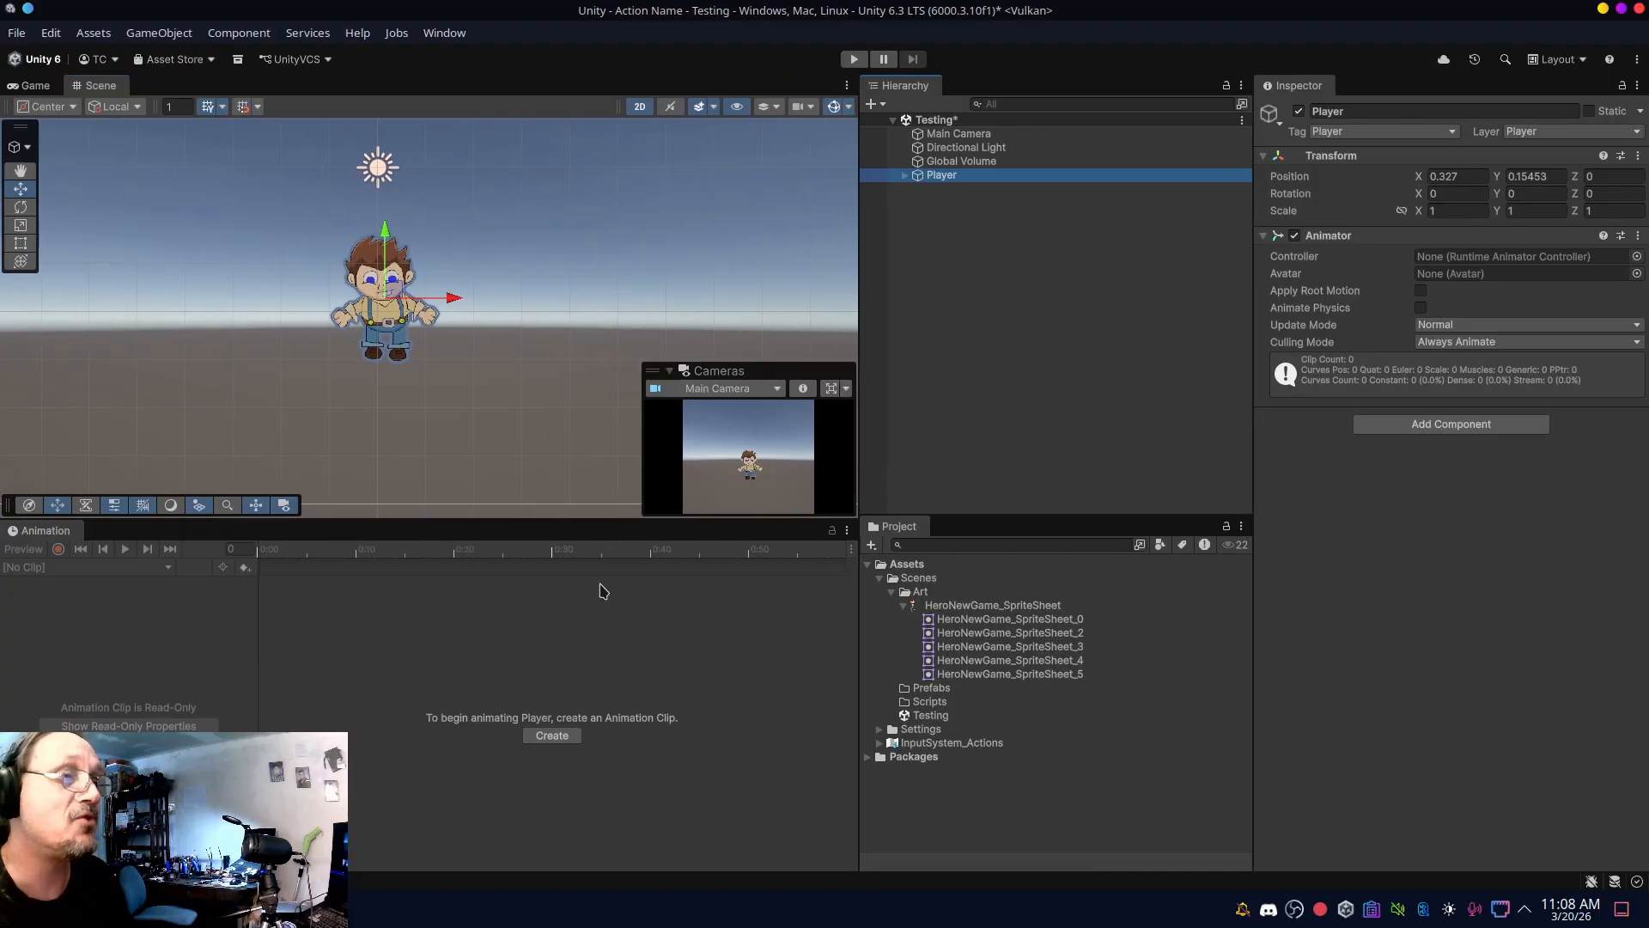
drag(589, 521, 588, 493)
scroll(498, 320, up, 2)
scroll(549, 342, up, 4)
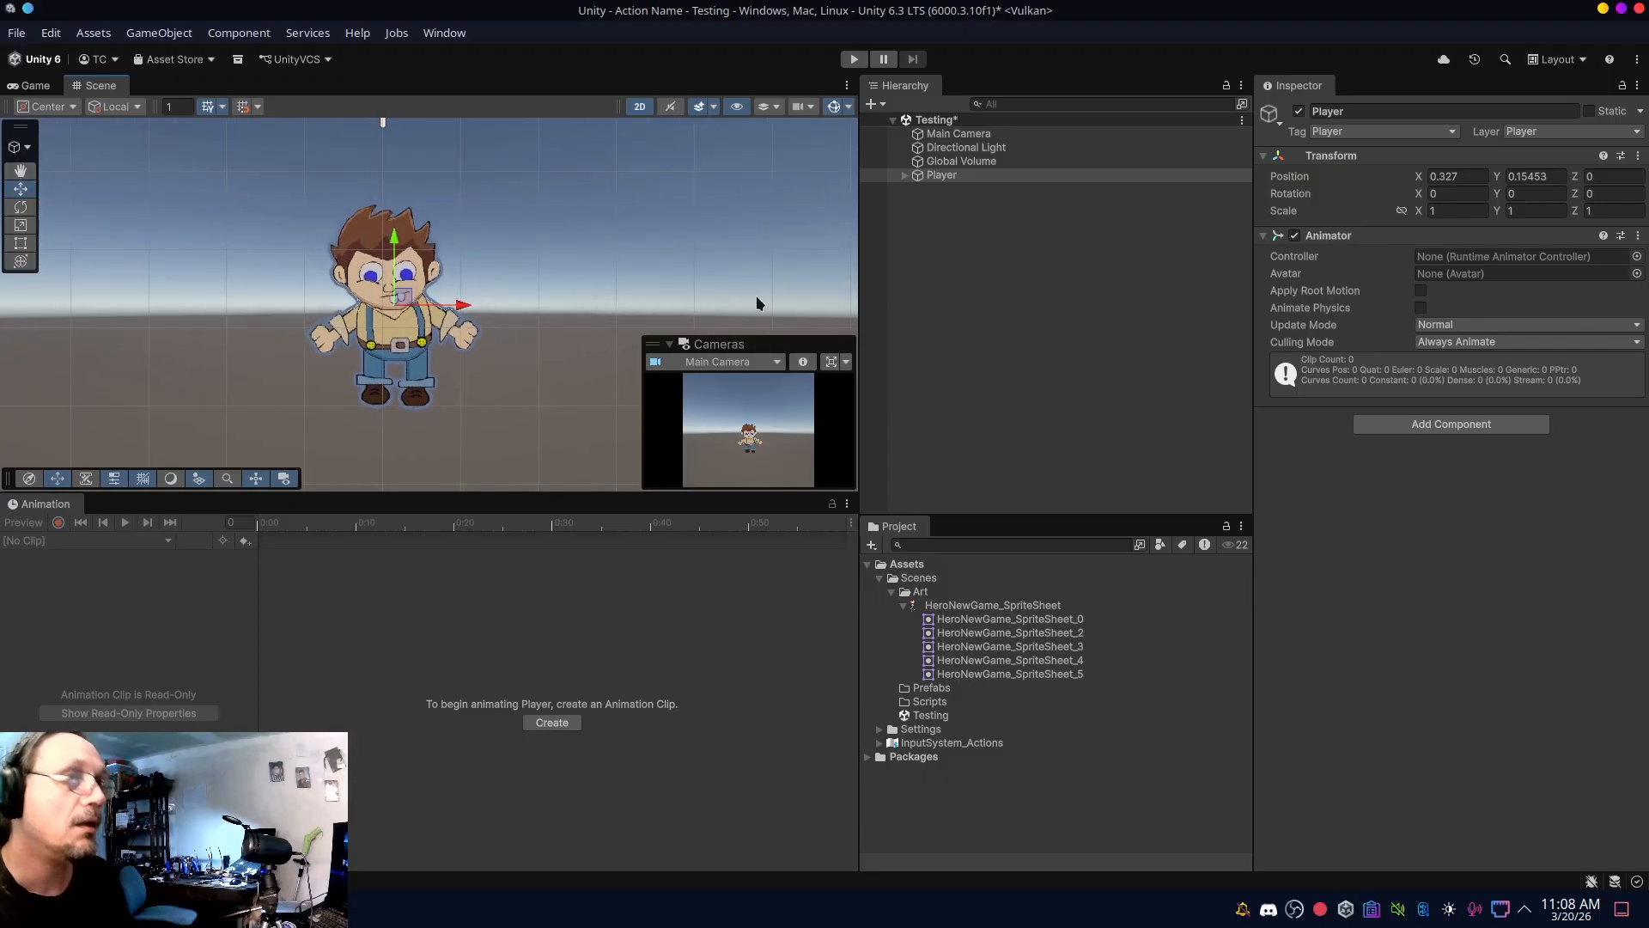
- Create a folder named Animations inside the Scenes folder
click(939, 176)
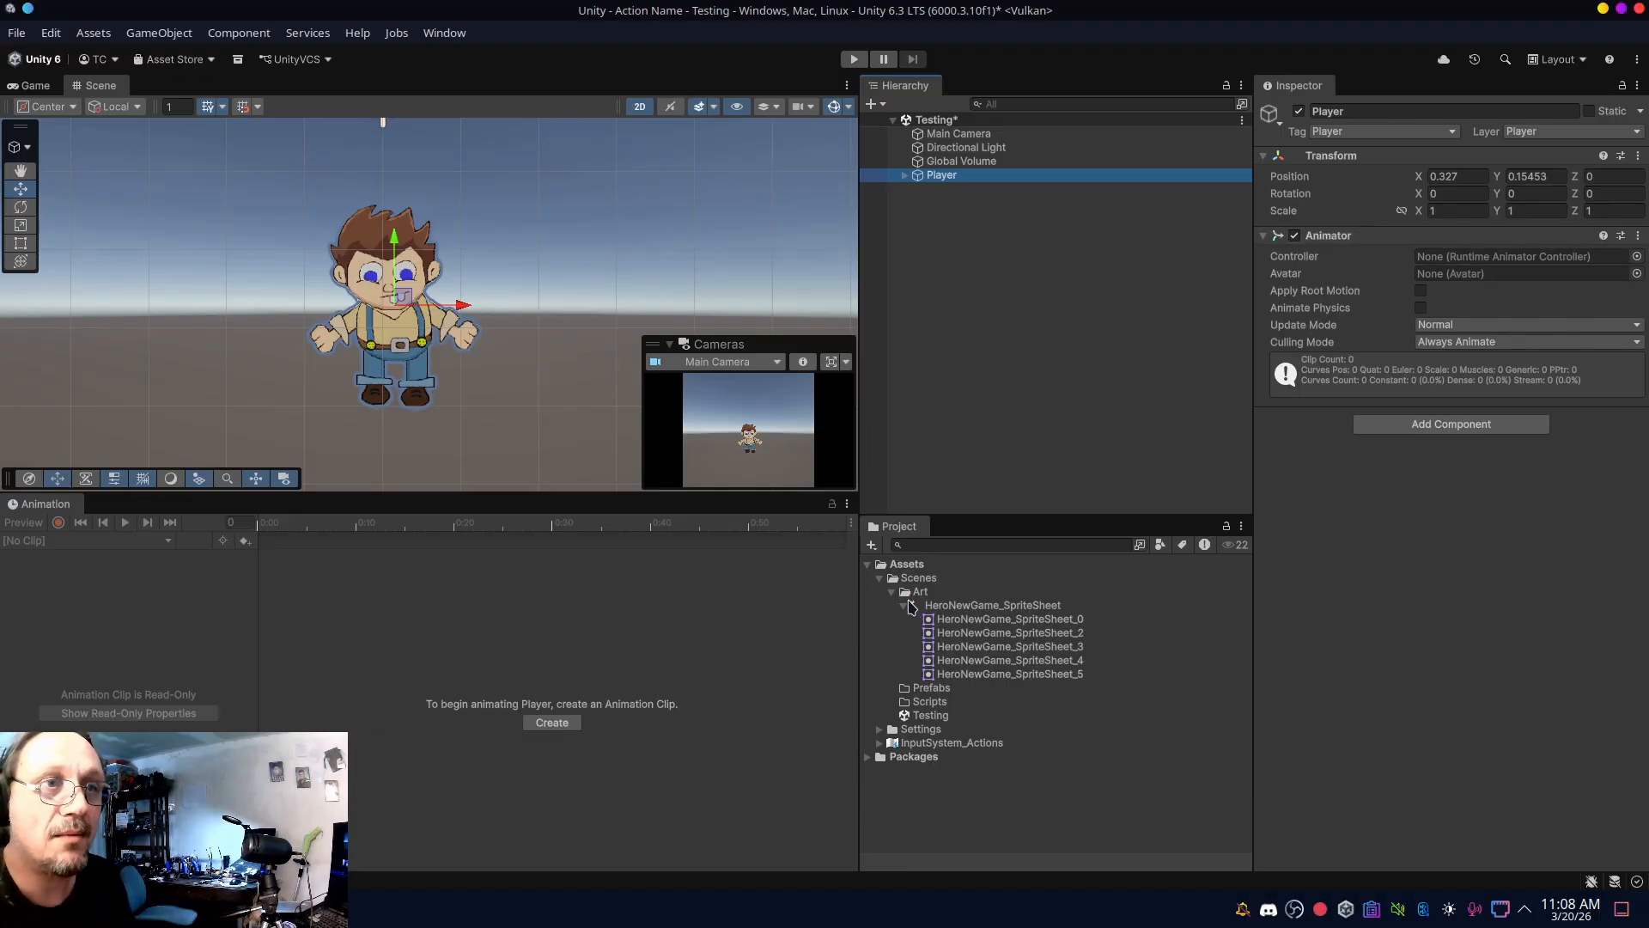
click(911, 580)
right_click(911, 581)
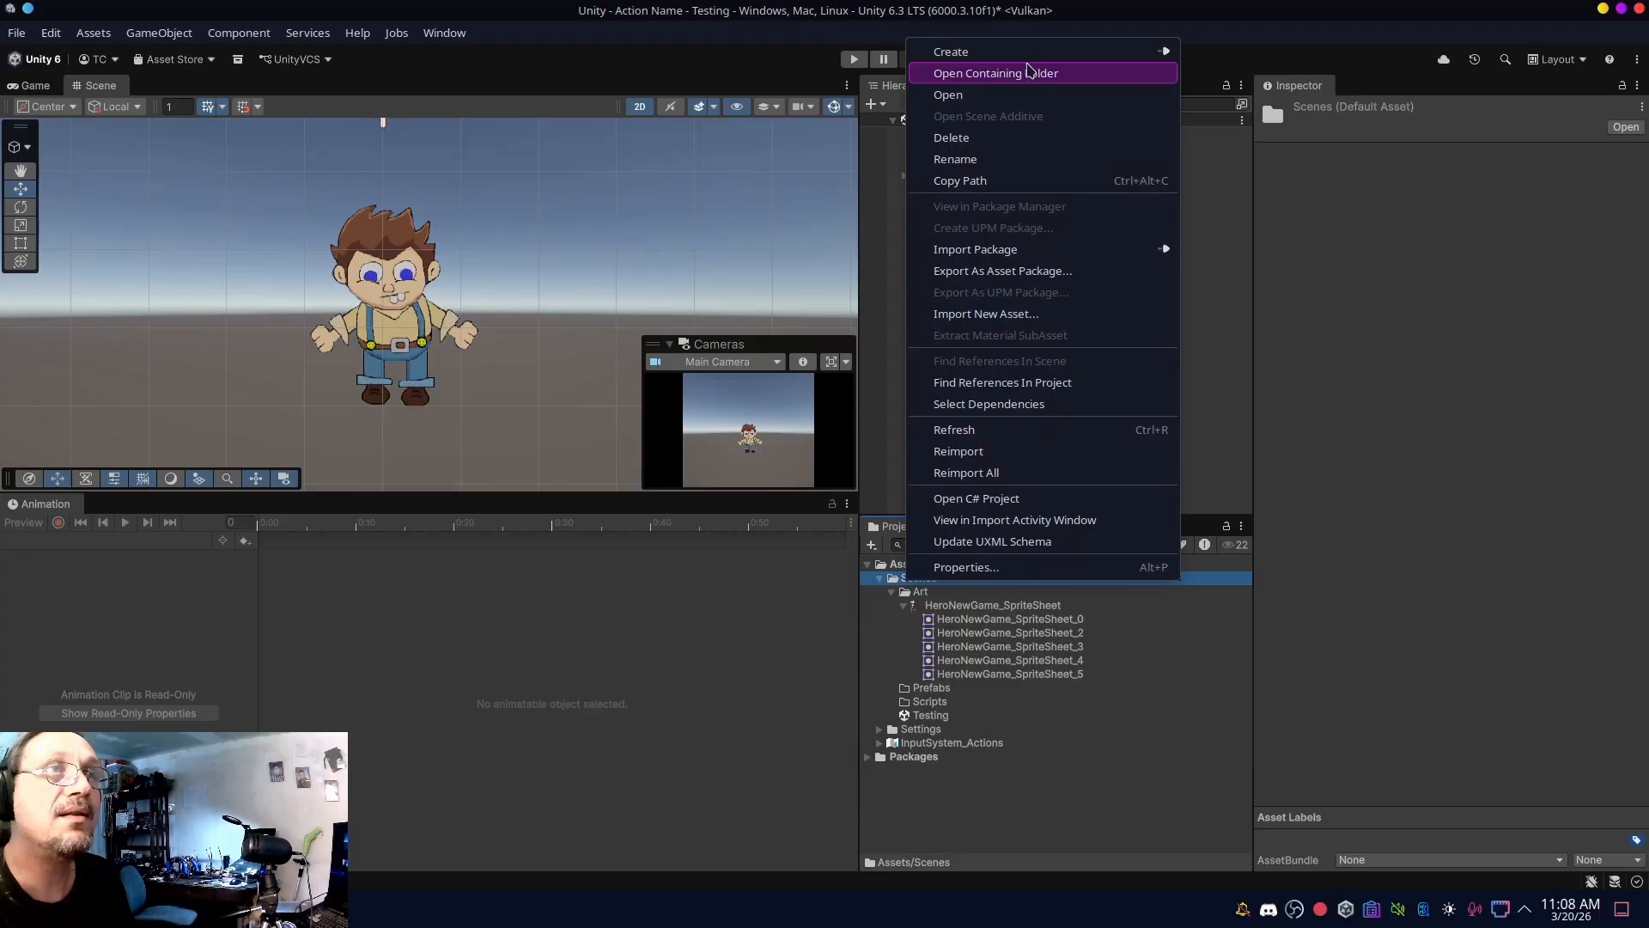
mouse_move(1045, 57)
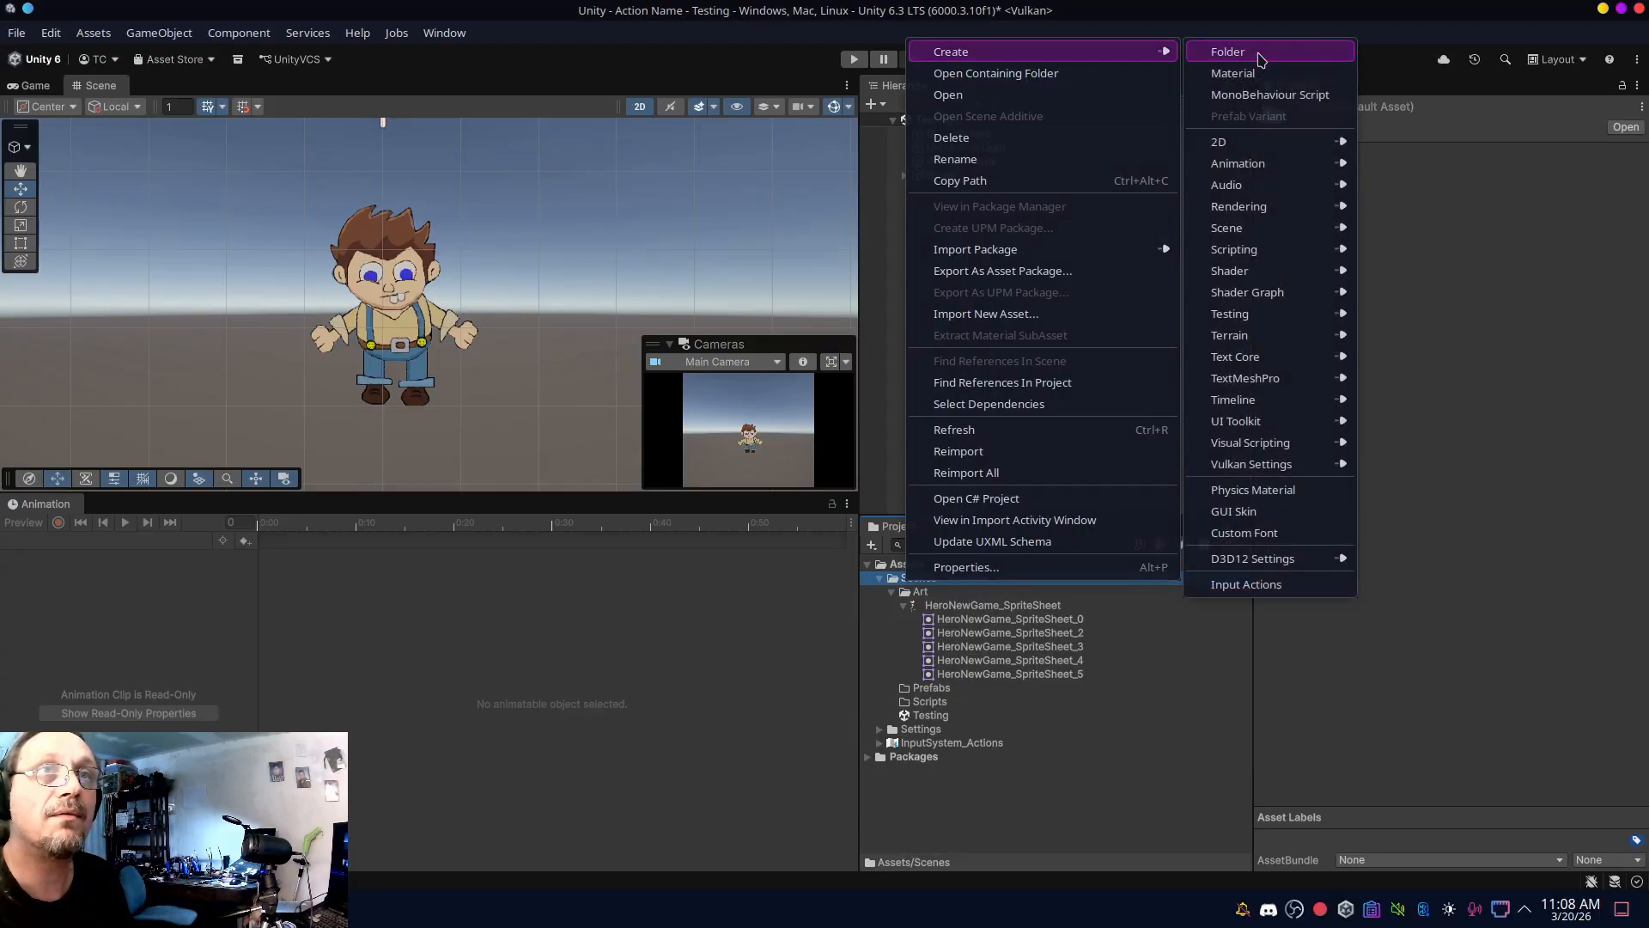
click(1258, 53)
text(Animations)
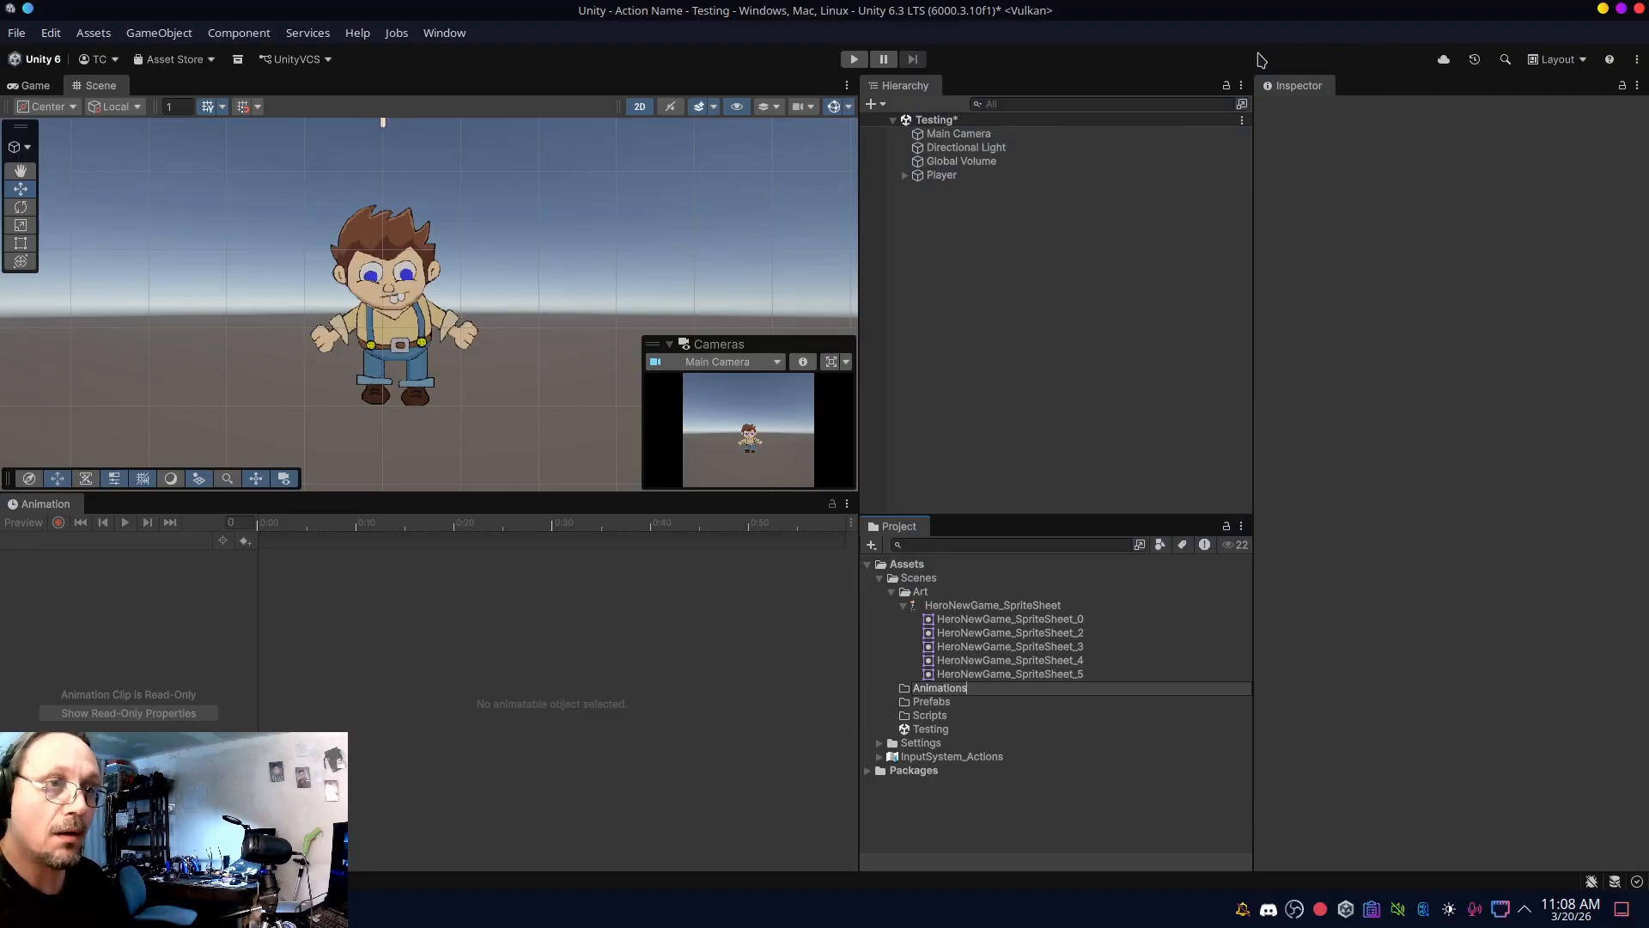
key(Return)
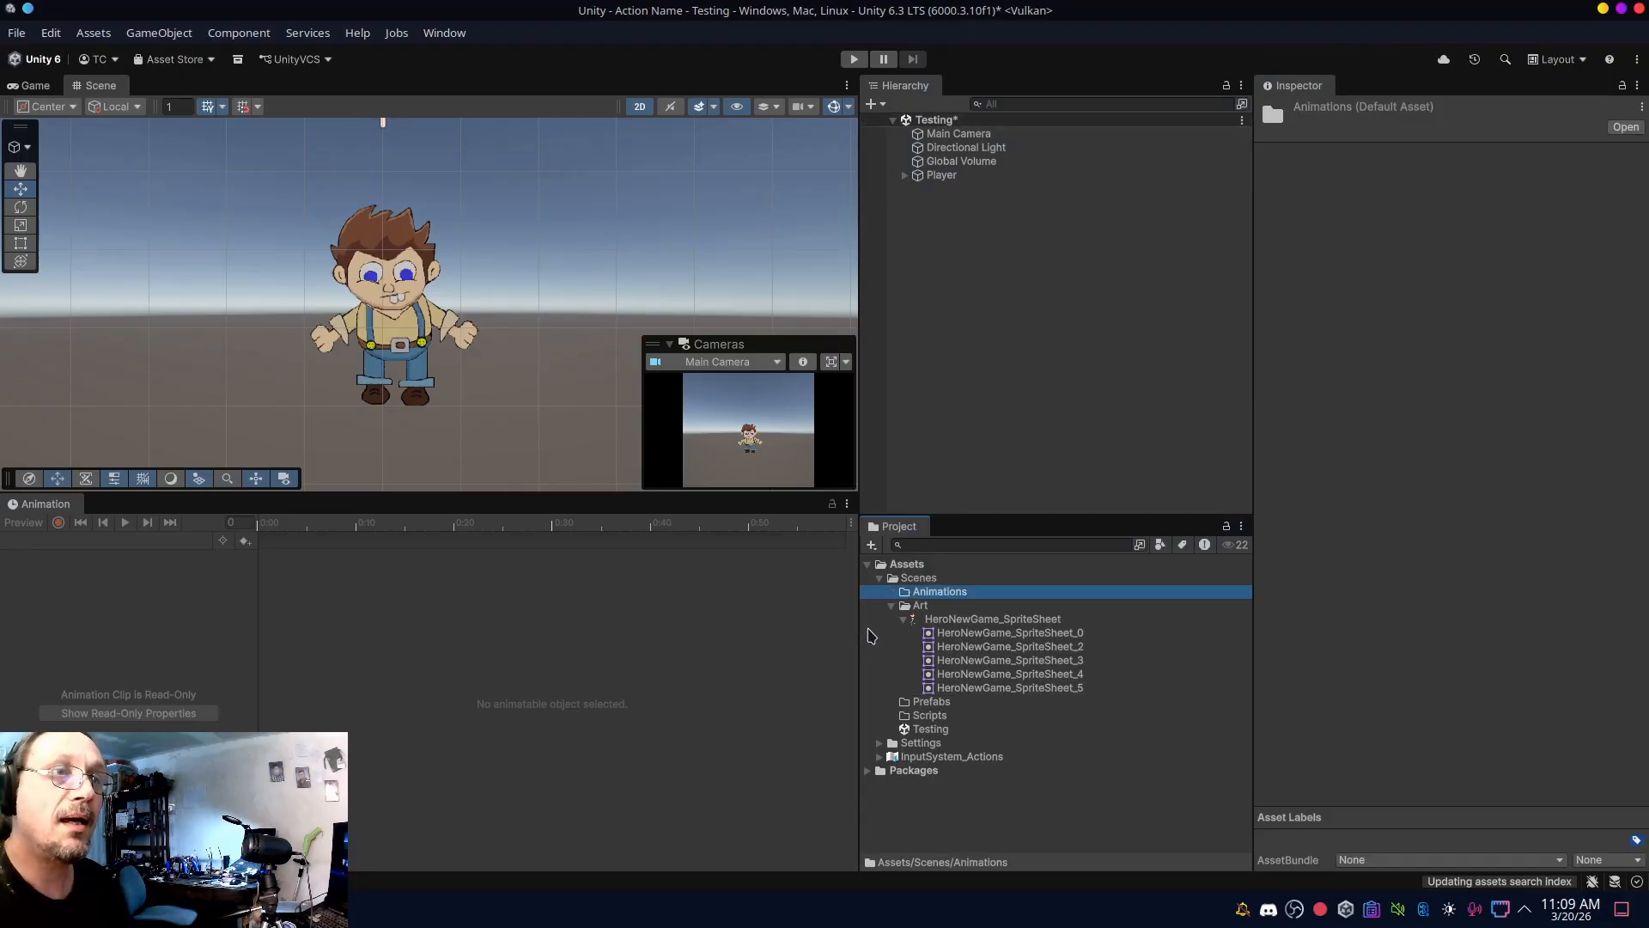
- Create an animator controller named Player_Controller in the Animations folder and assign it to Player's Animator component
right_click(930, 597)
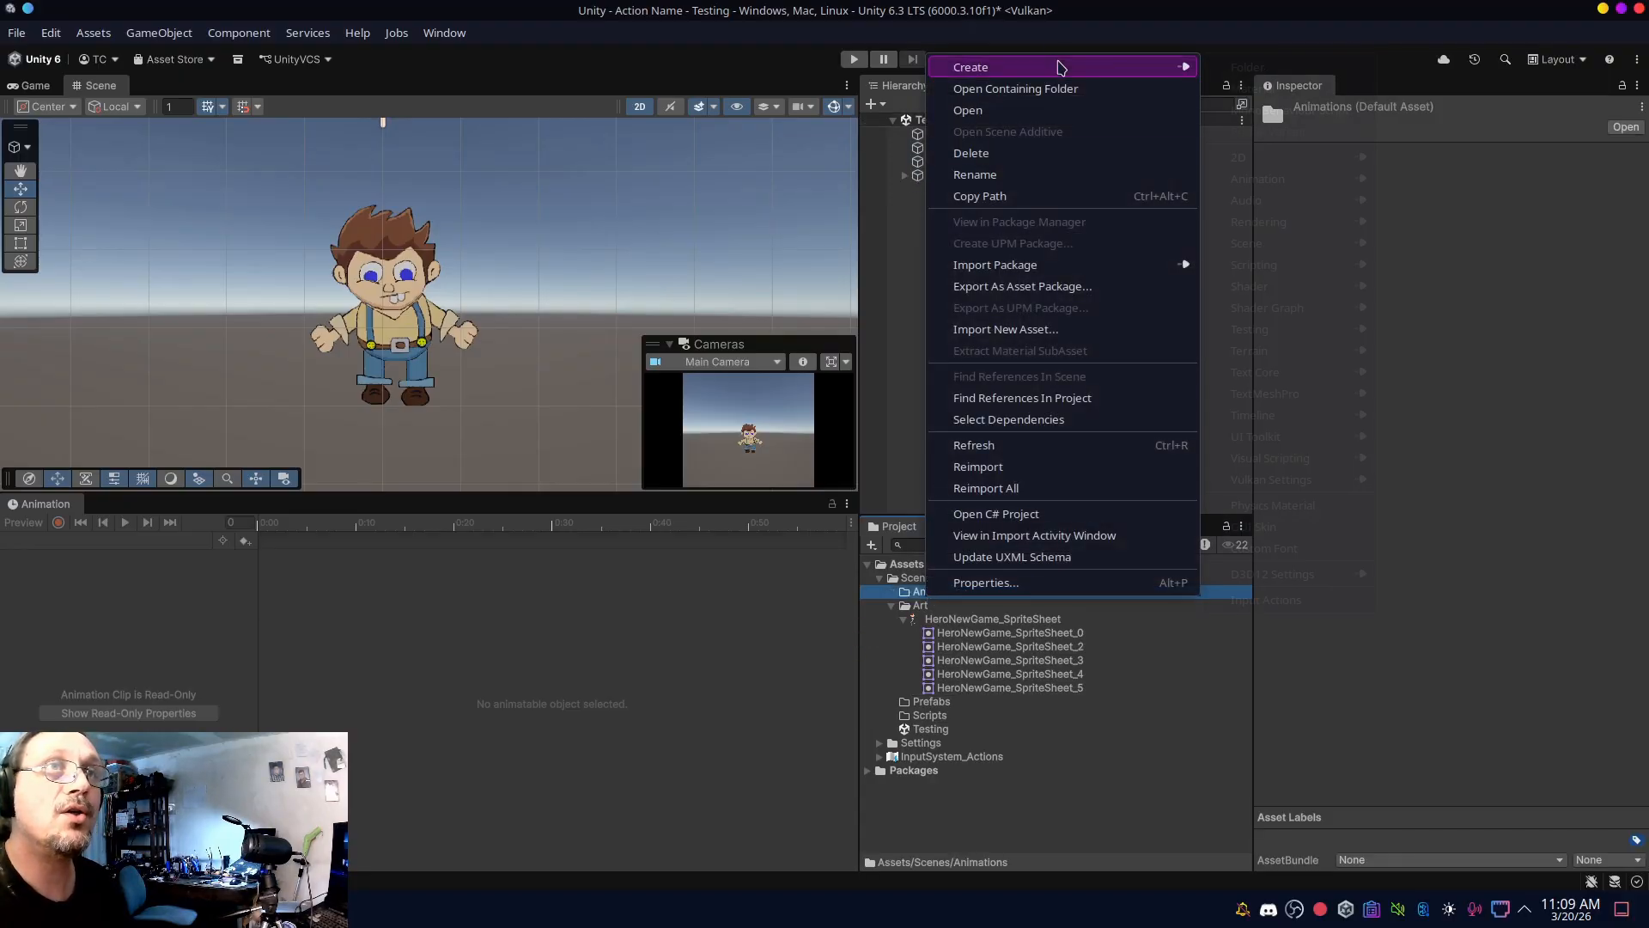
mouse_move(1060, 64)
mouse_move(1312, 180)
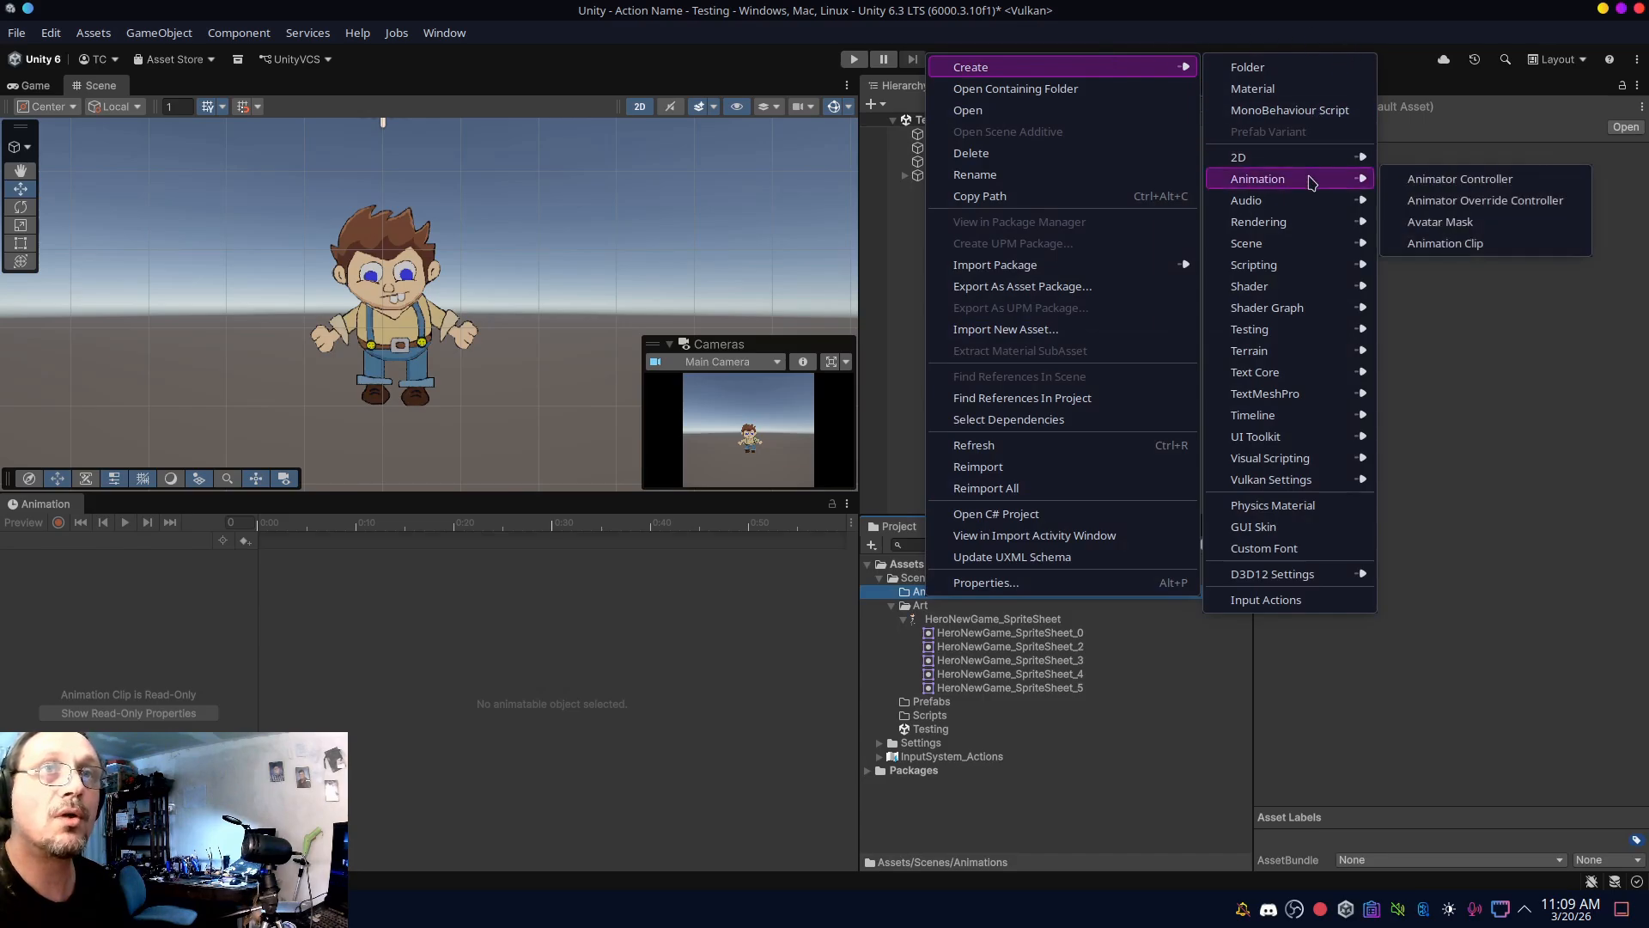
click(1460, 178)
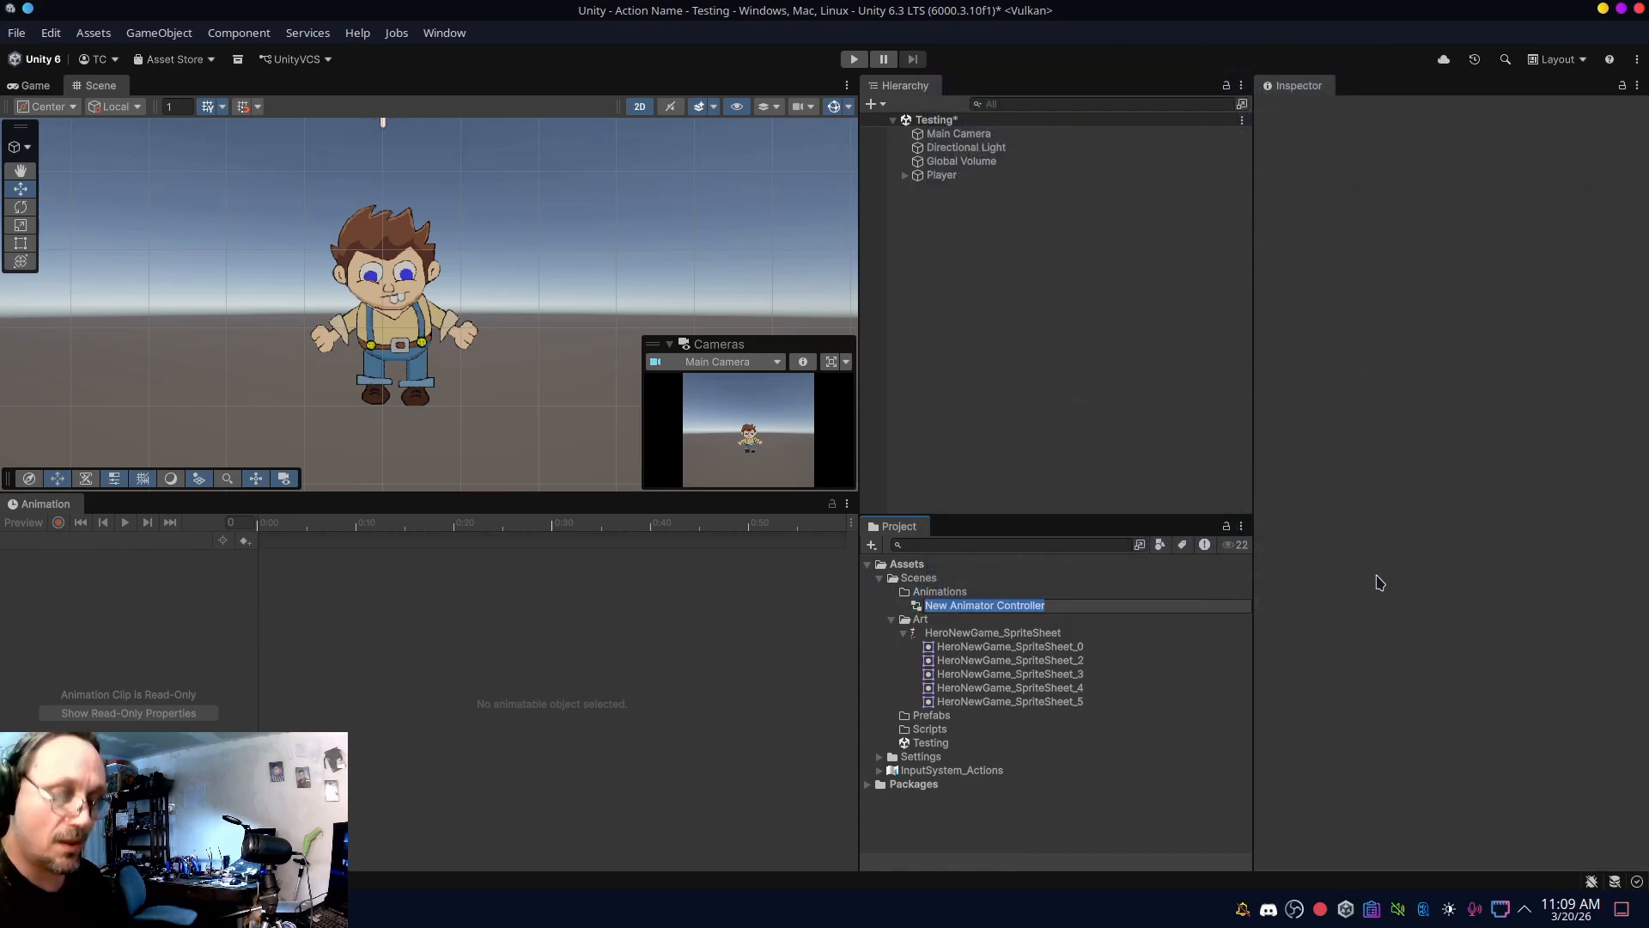
text(Player_)
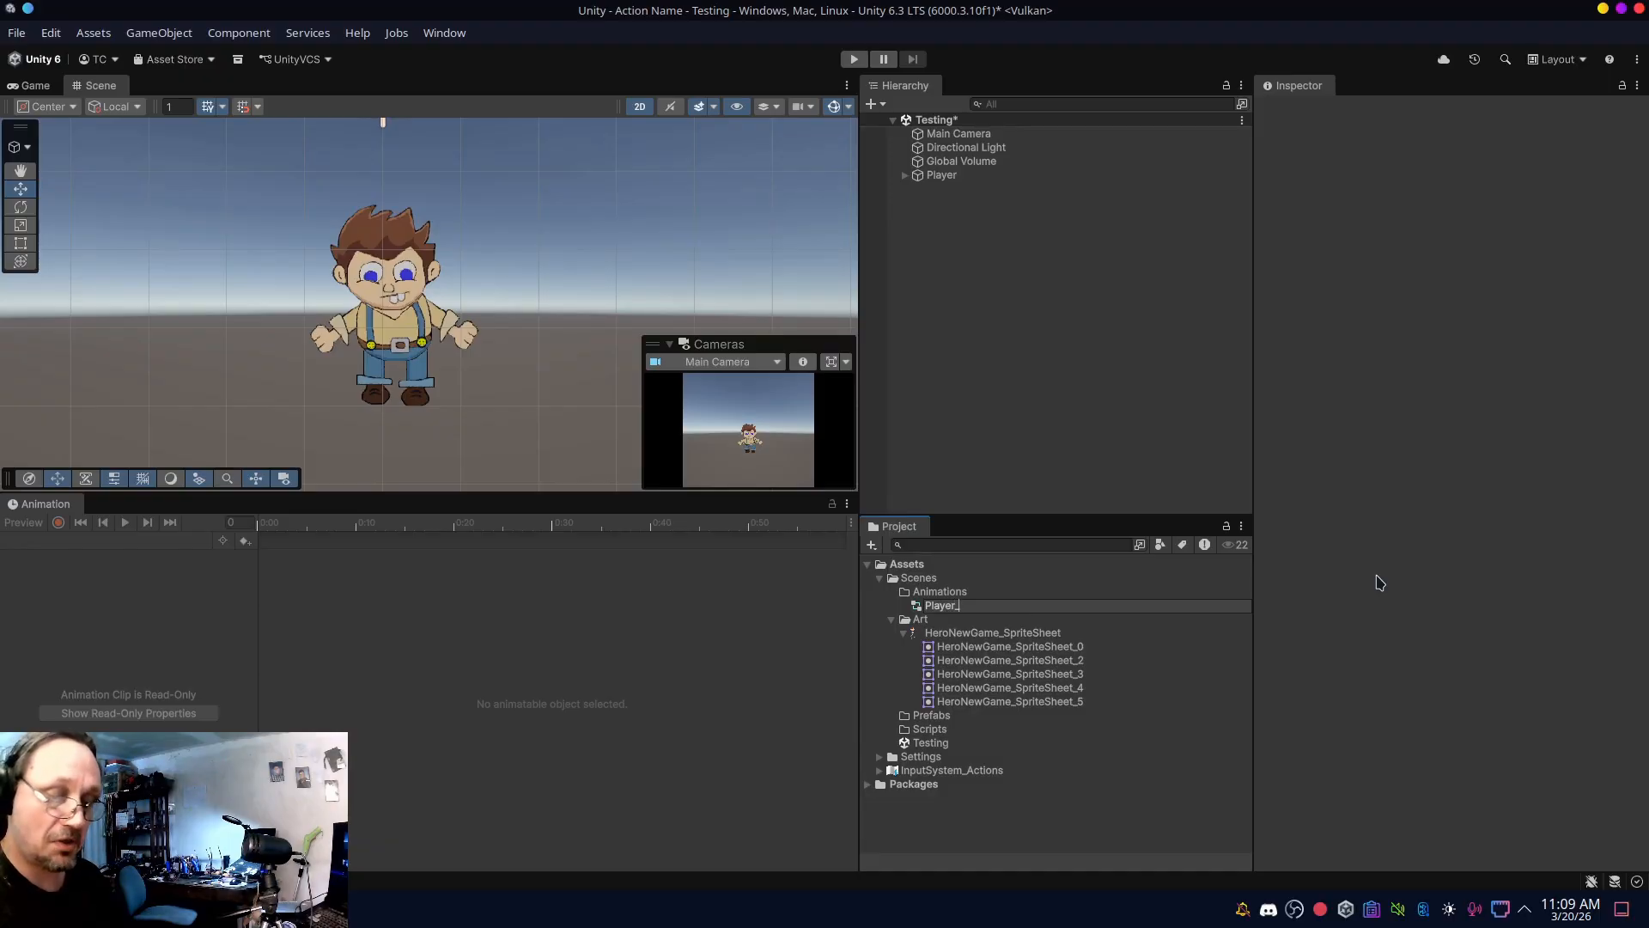
key(Return)
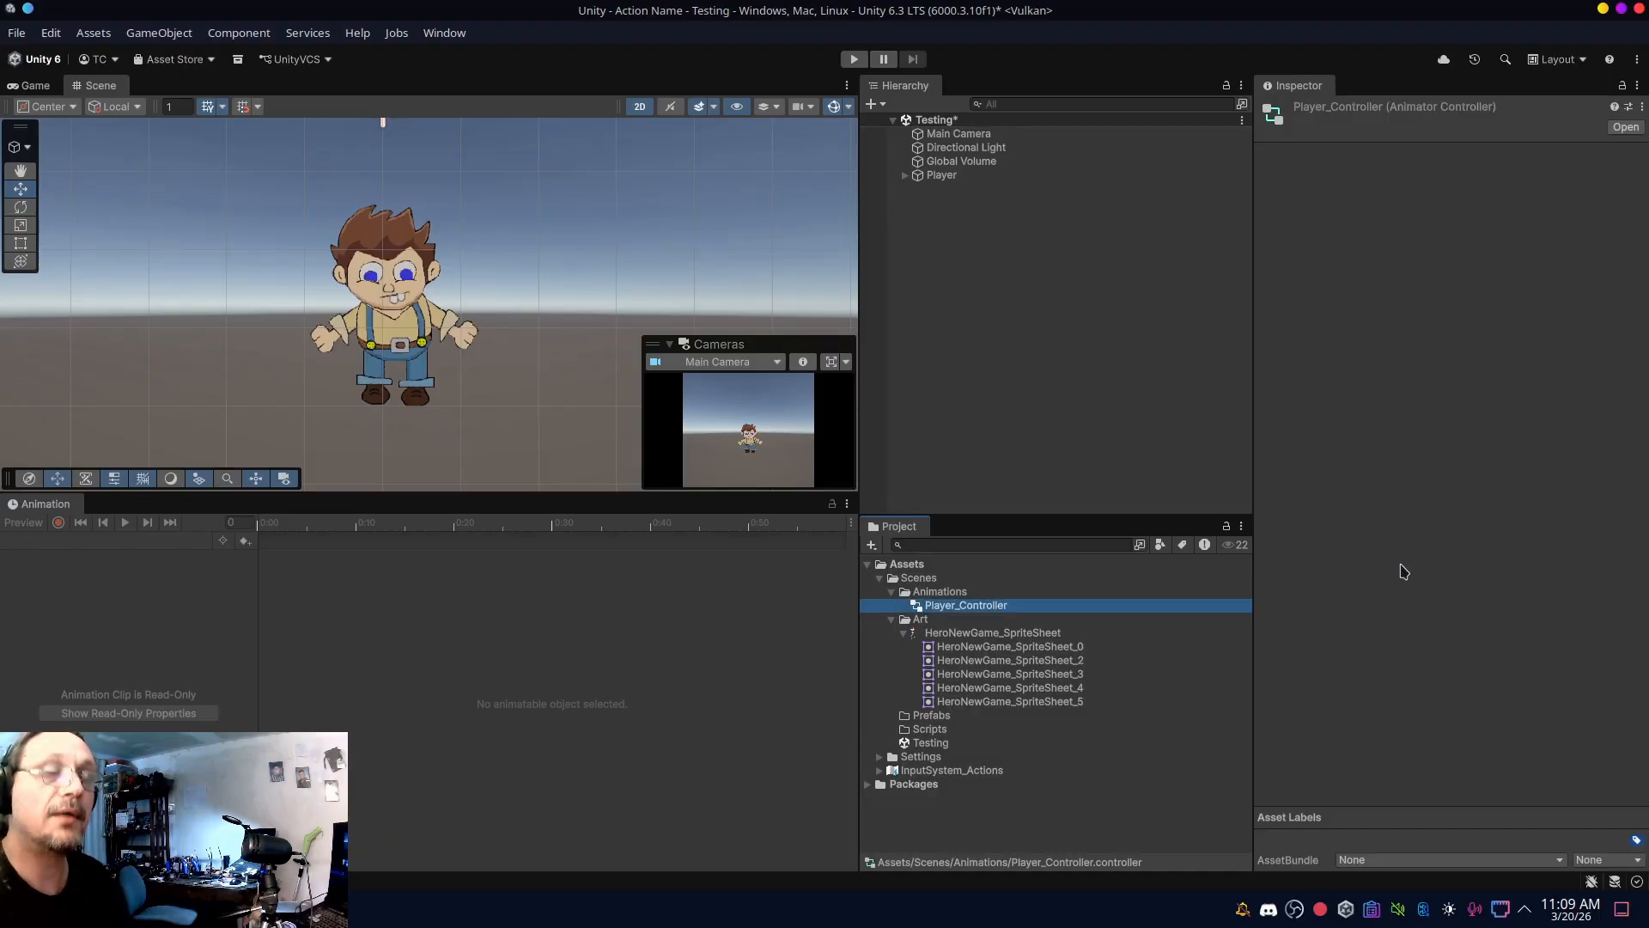
click(940, 175)
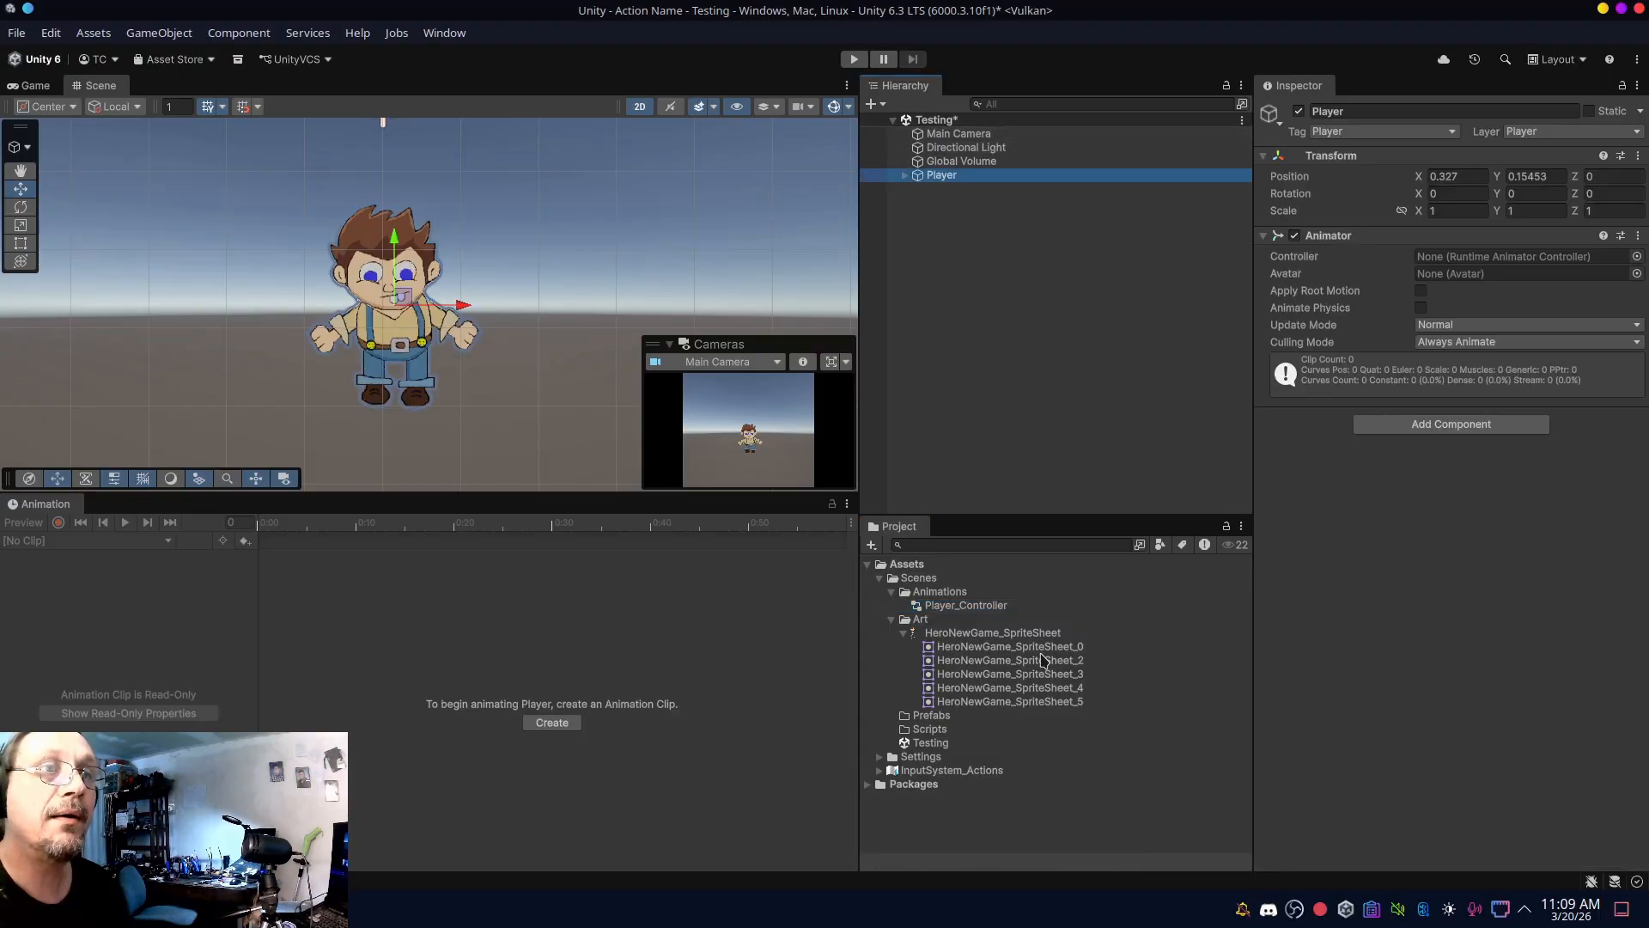
drag(1007, 606, 1460, 256)
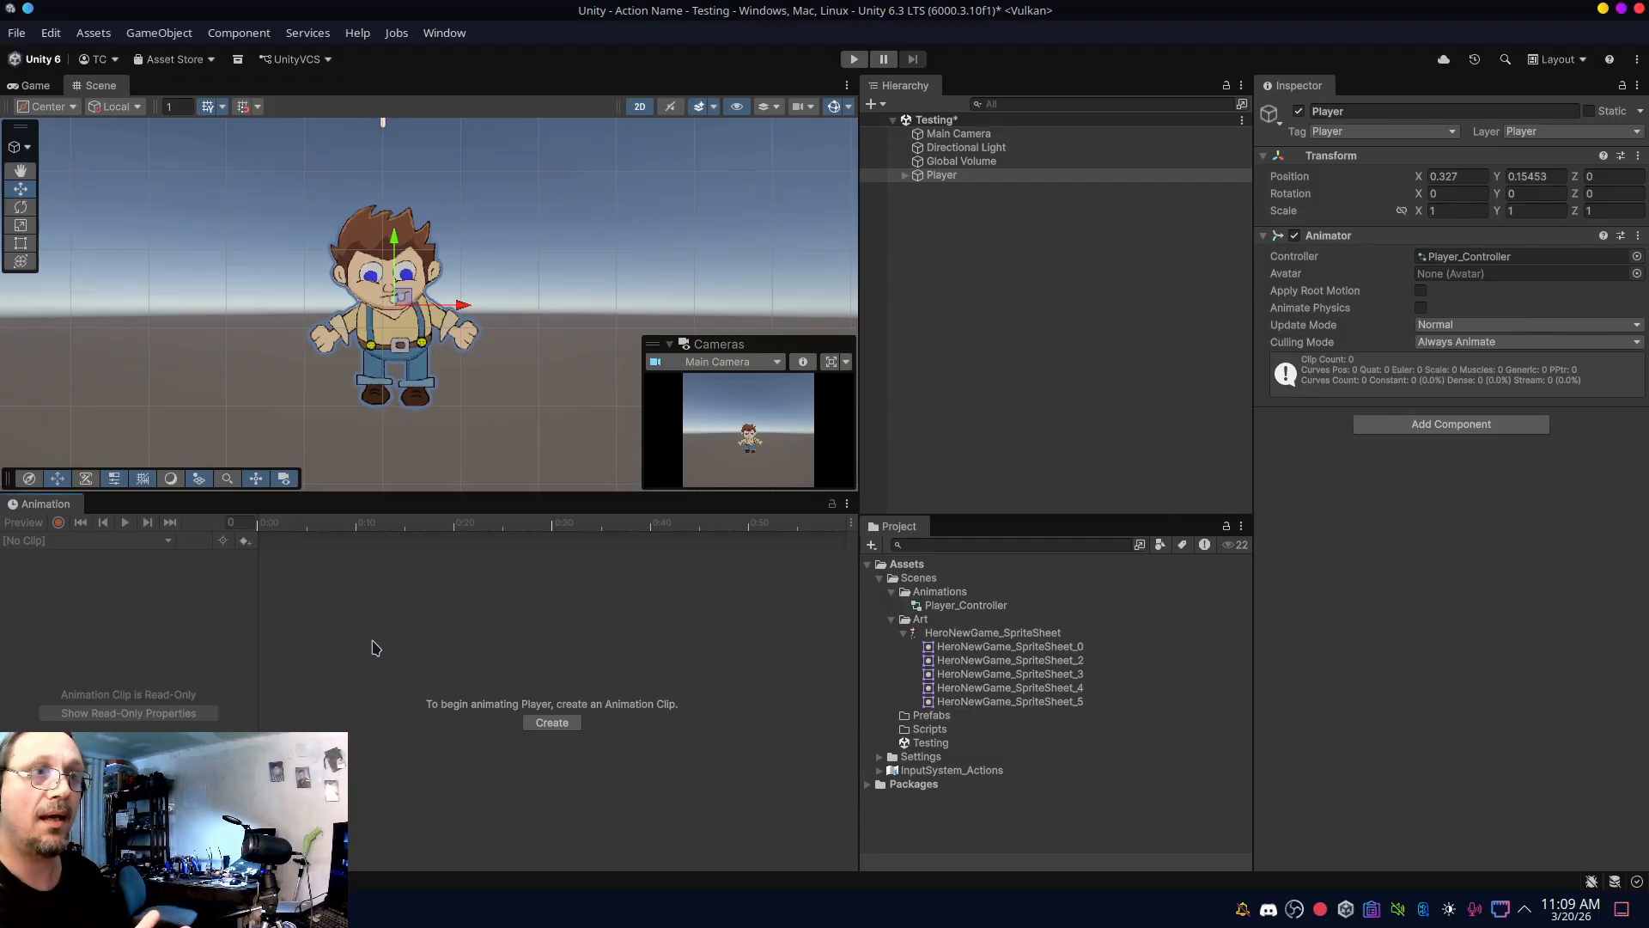
- Create an animation clip for Player named Idle and save it in Assets/Scenes/Animations
click(558, 725)
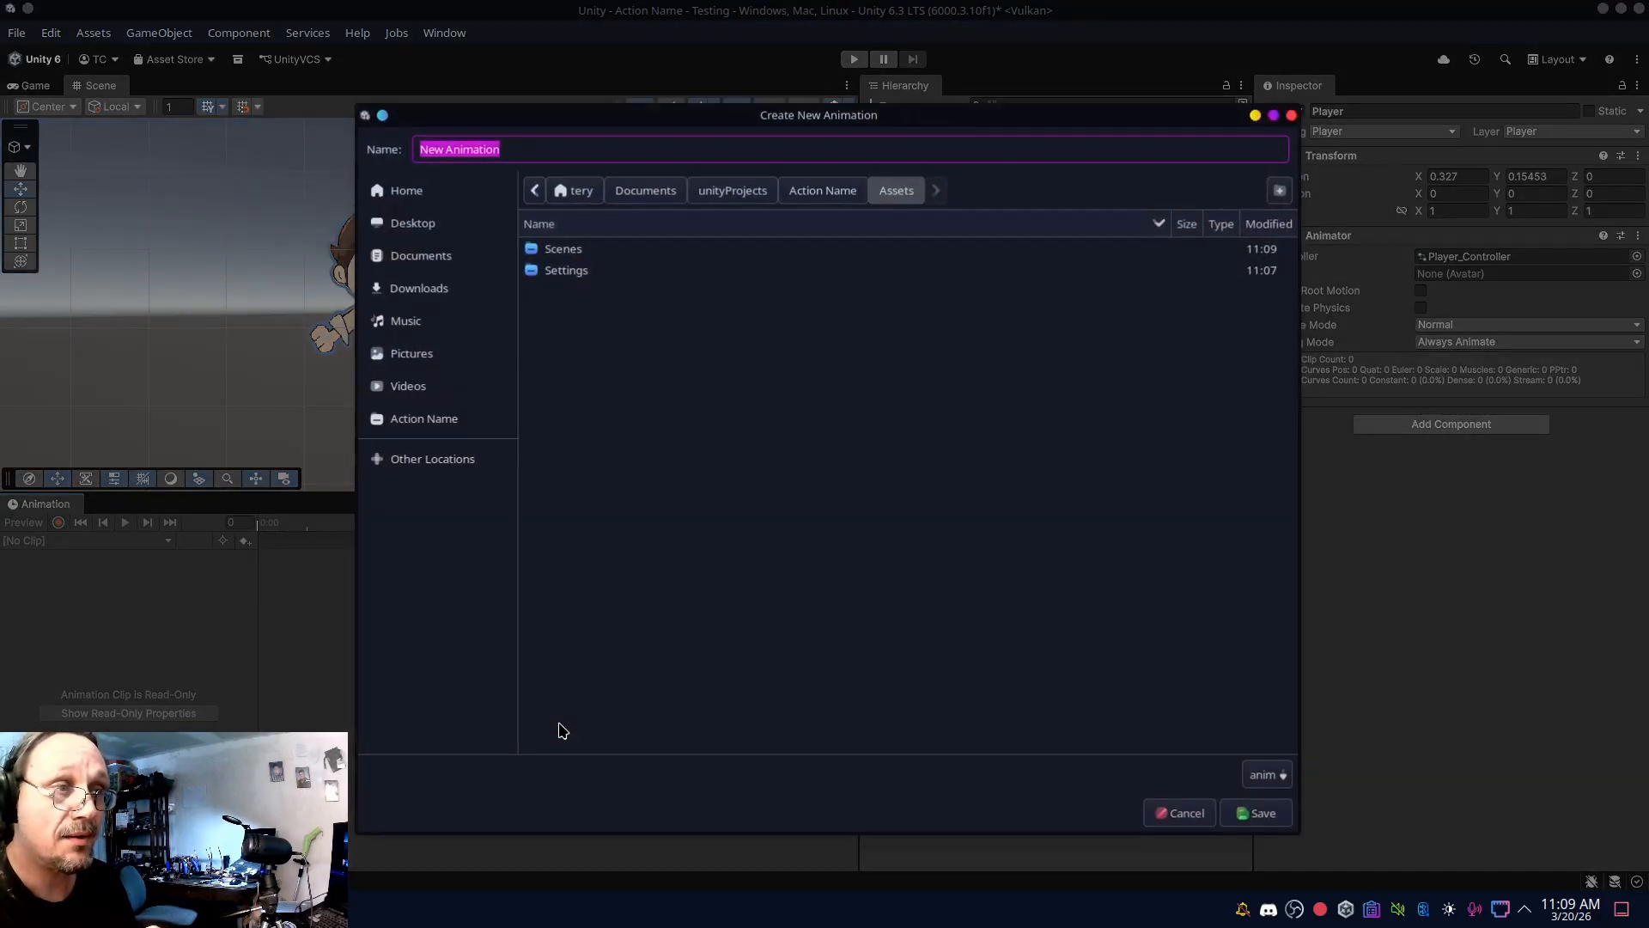
click(574, 271)
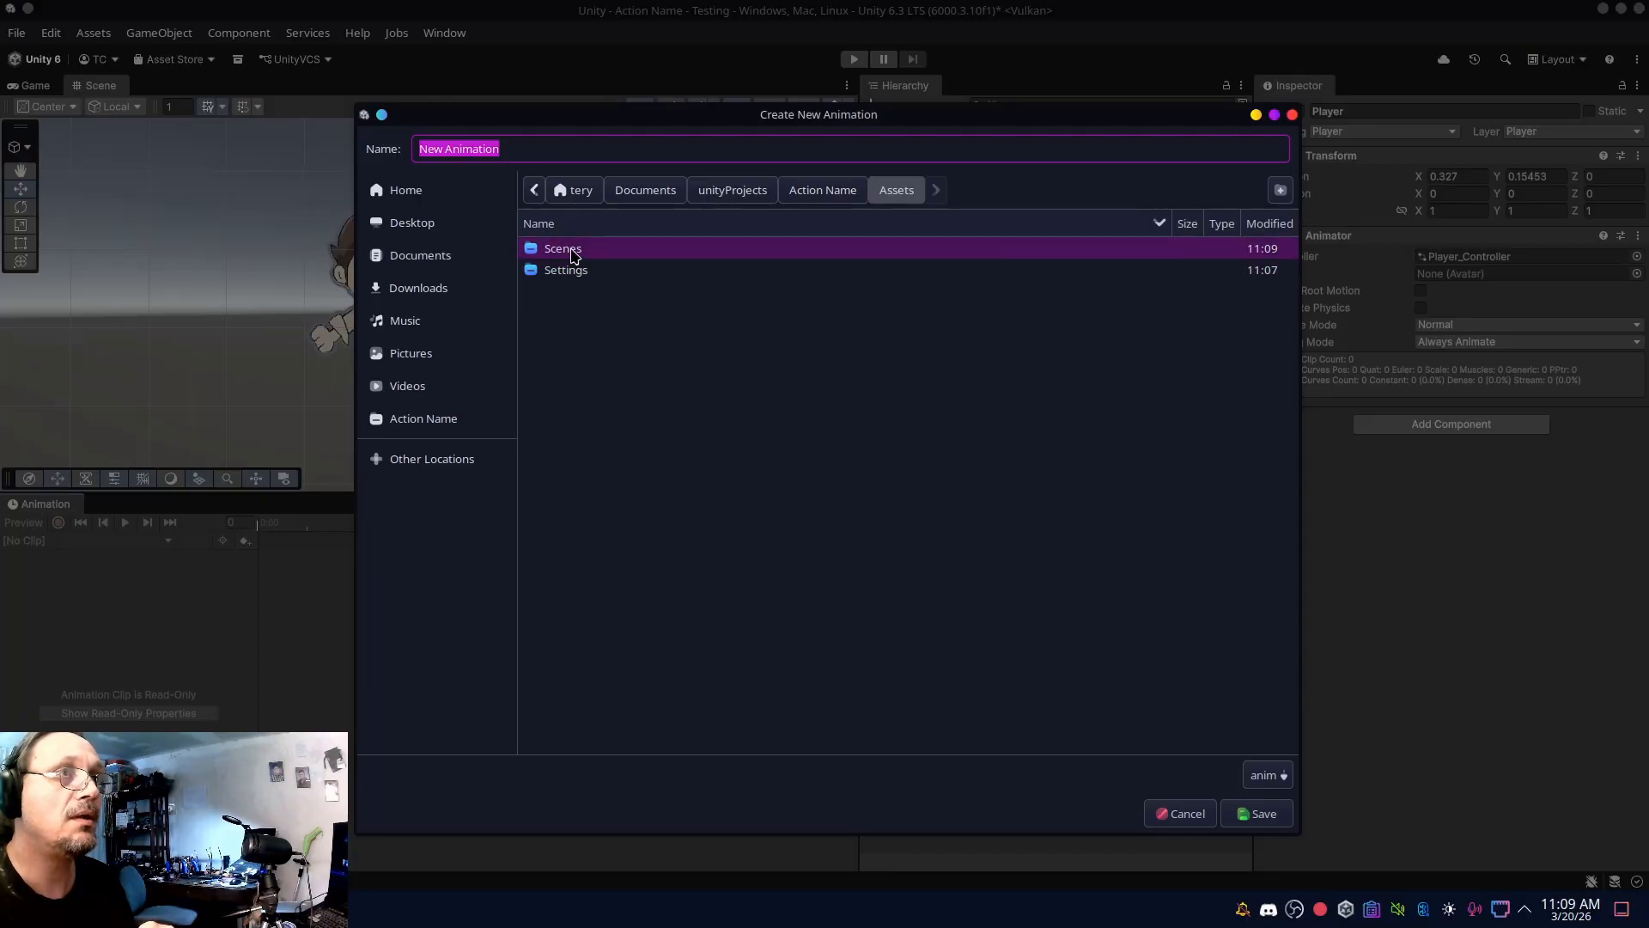
double_click(571, 253)
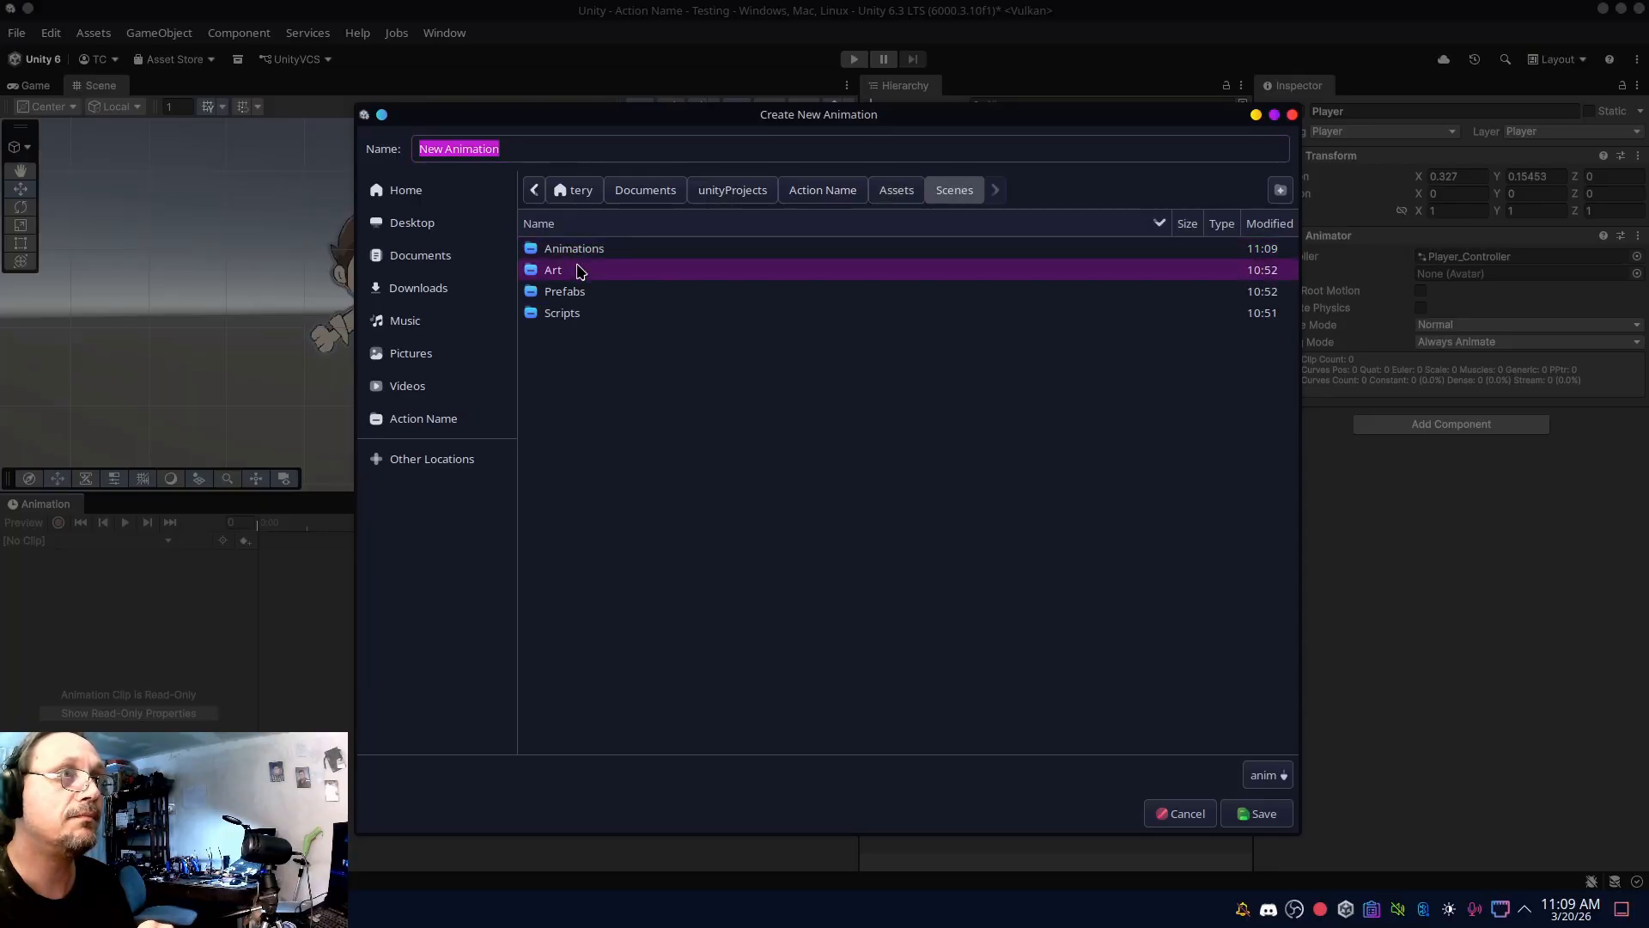
double_click(577, 251)
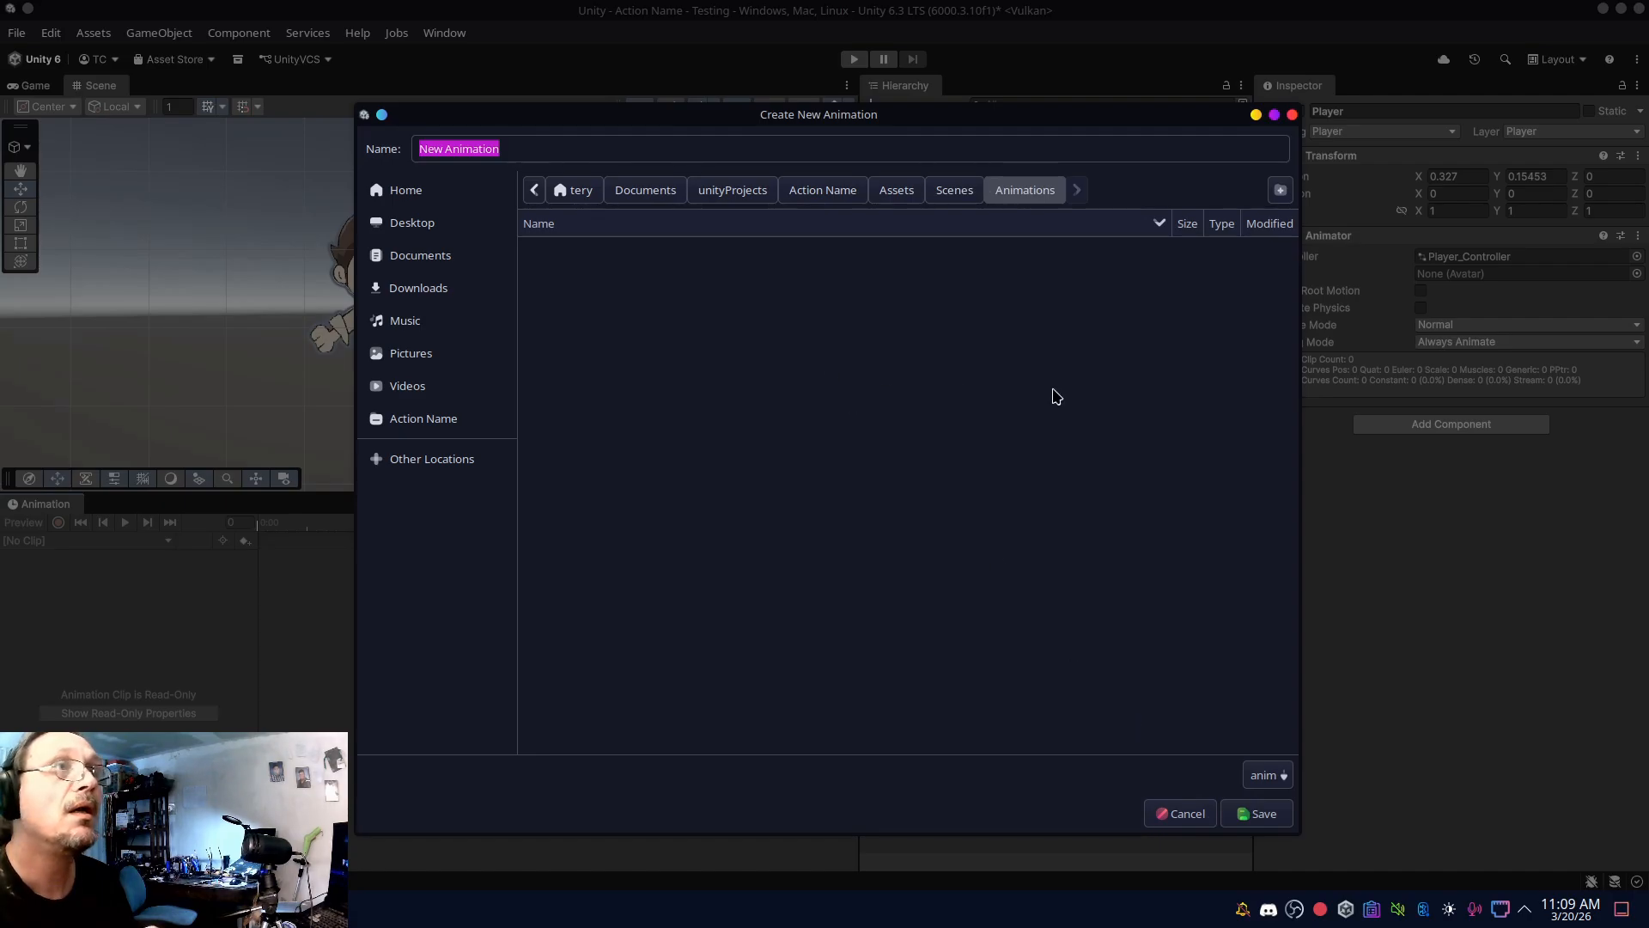
drag(524, 147, 384, 150)
text(Idle)
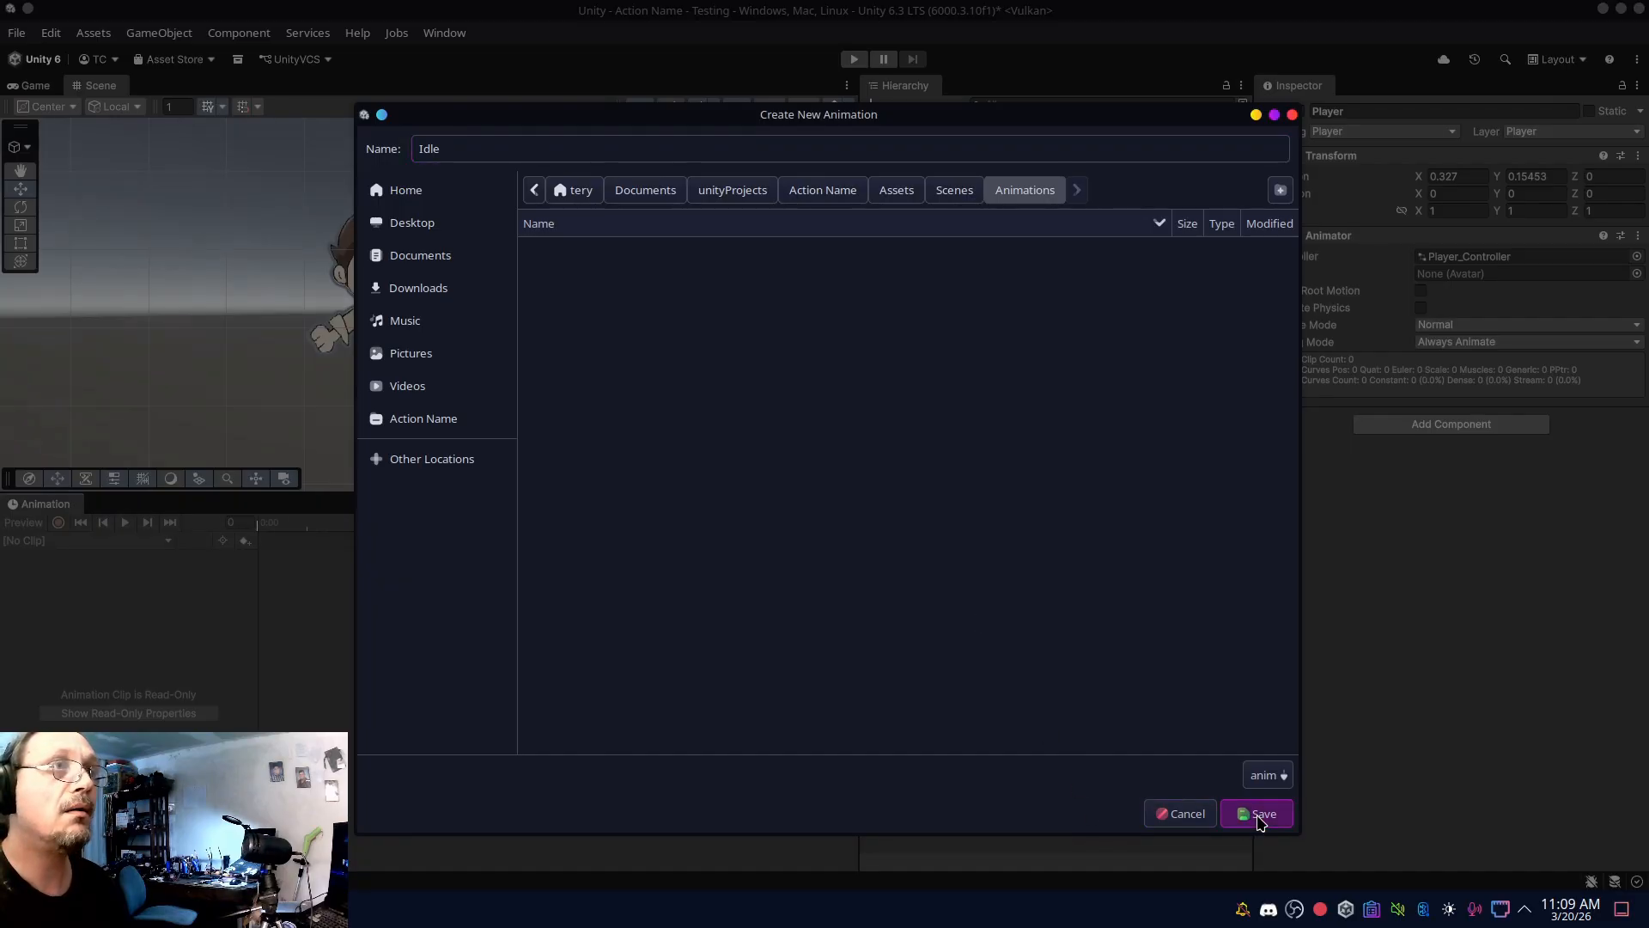
click(1260, 813)
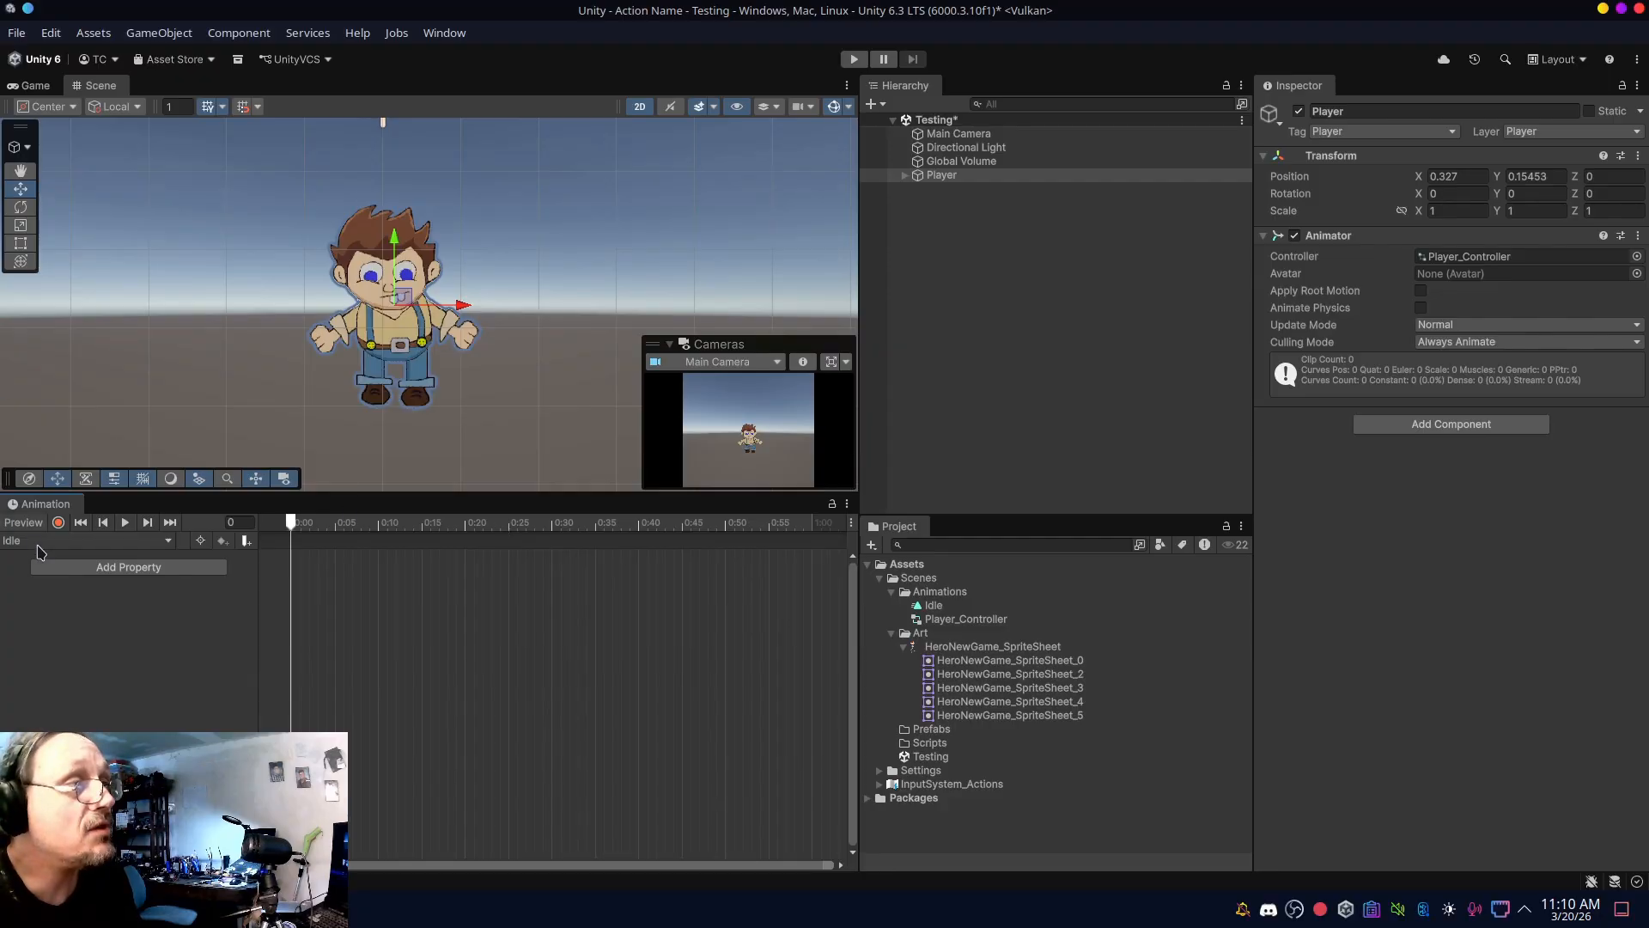
- Turn on keyframe recording for the Idle clip and raise Body to a Y position of about -0.46 at frame 10
click(58, 523)
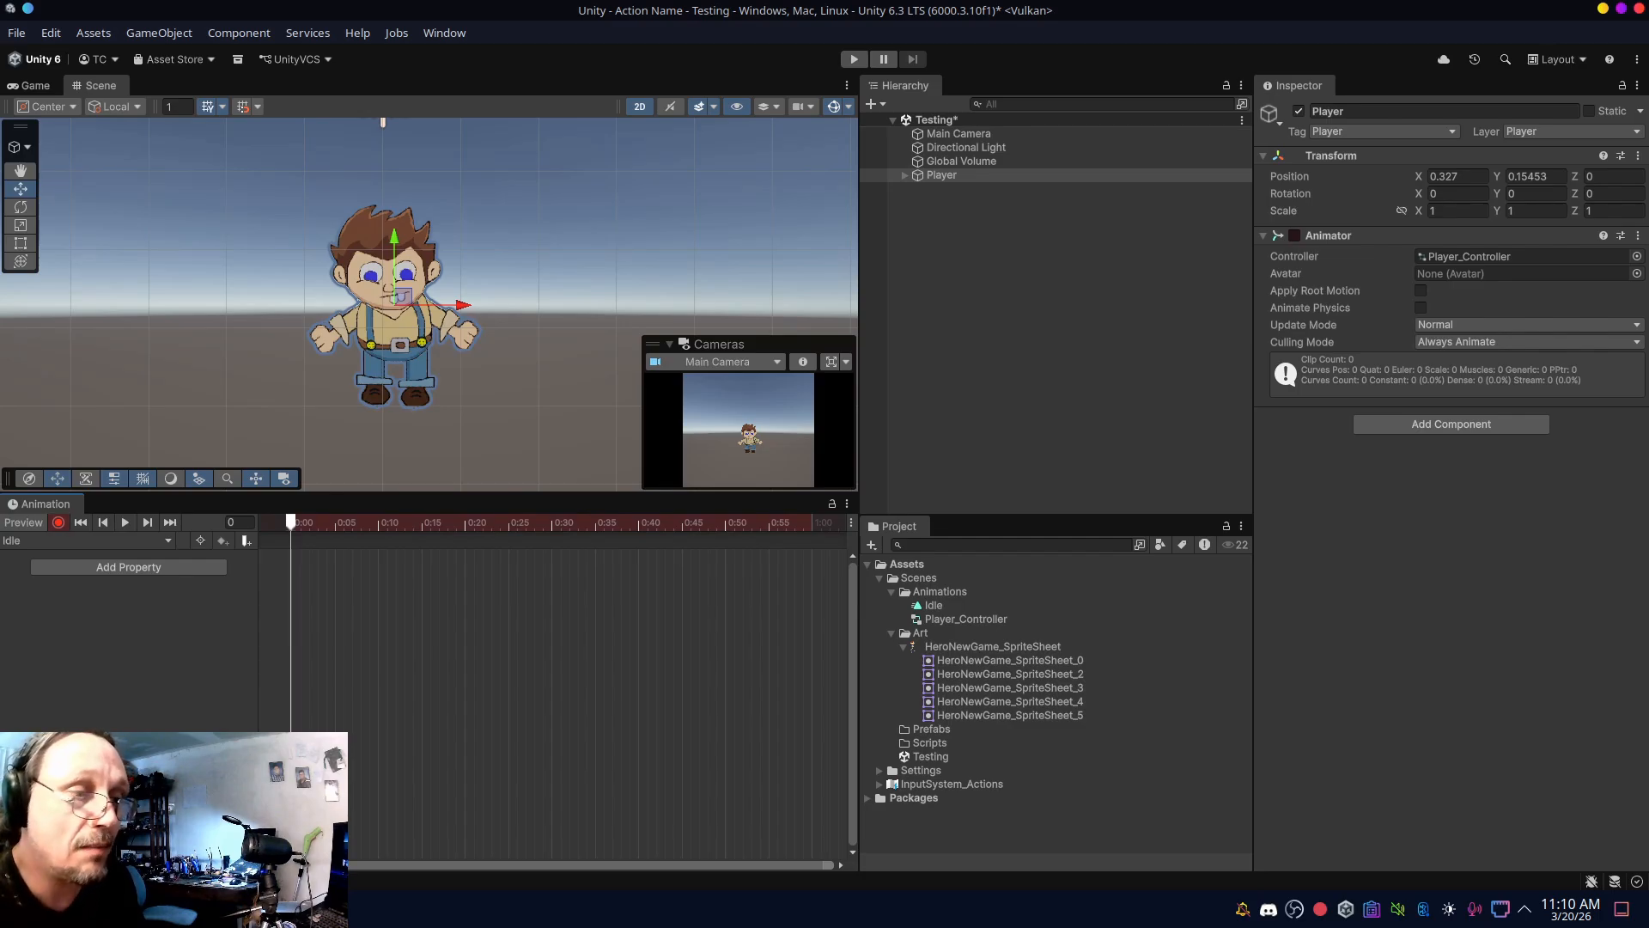
click(378, 524)
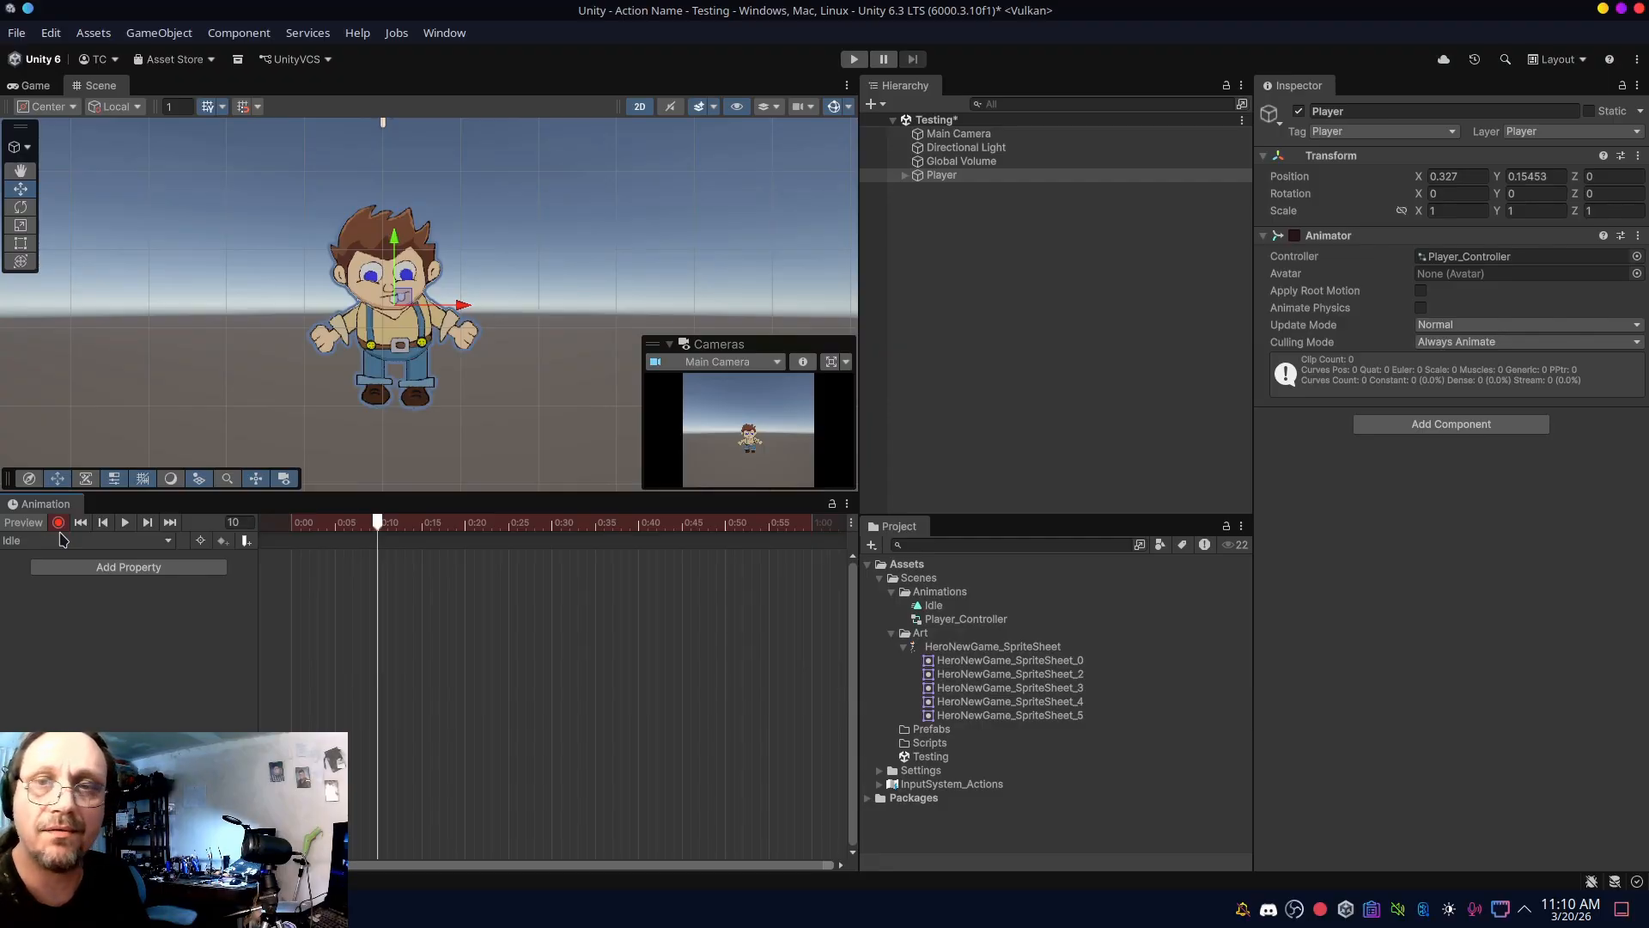
click(913, 176)
click(904, 176)
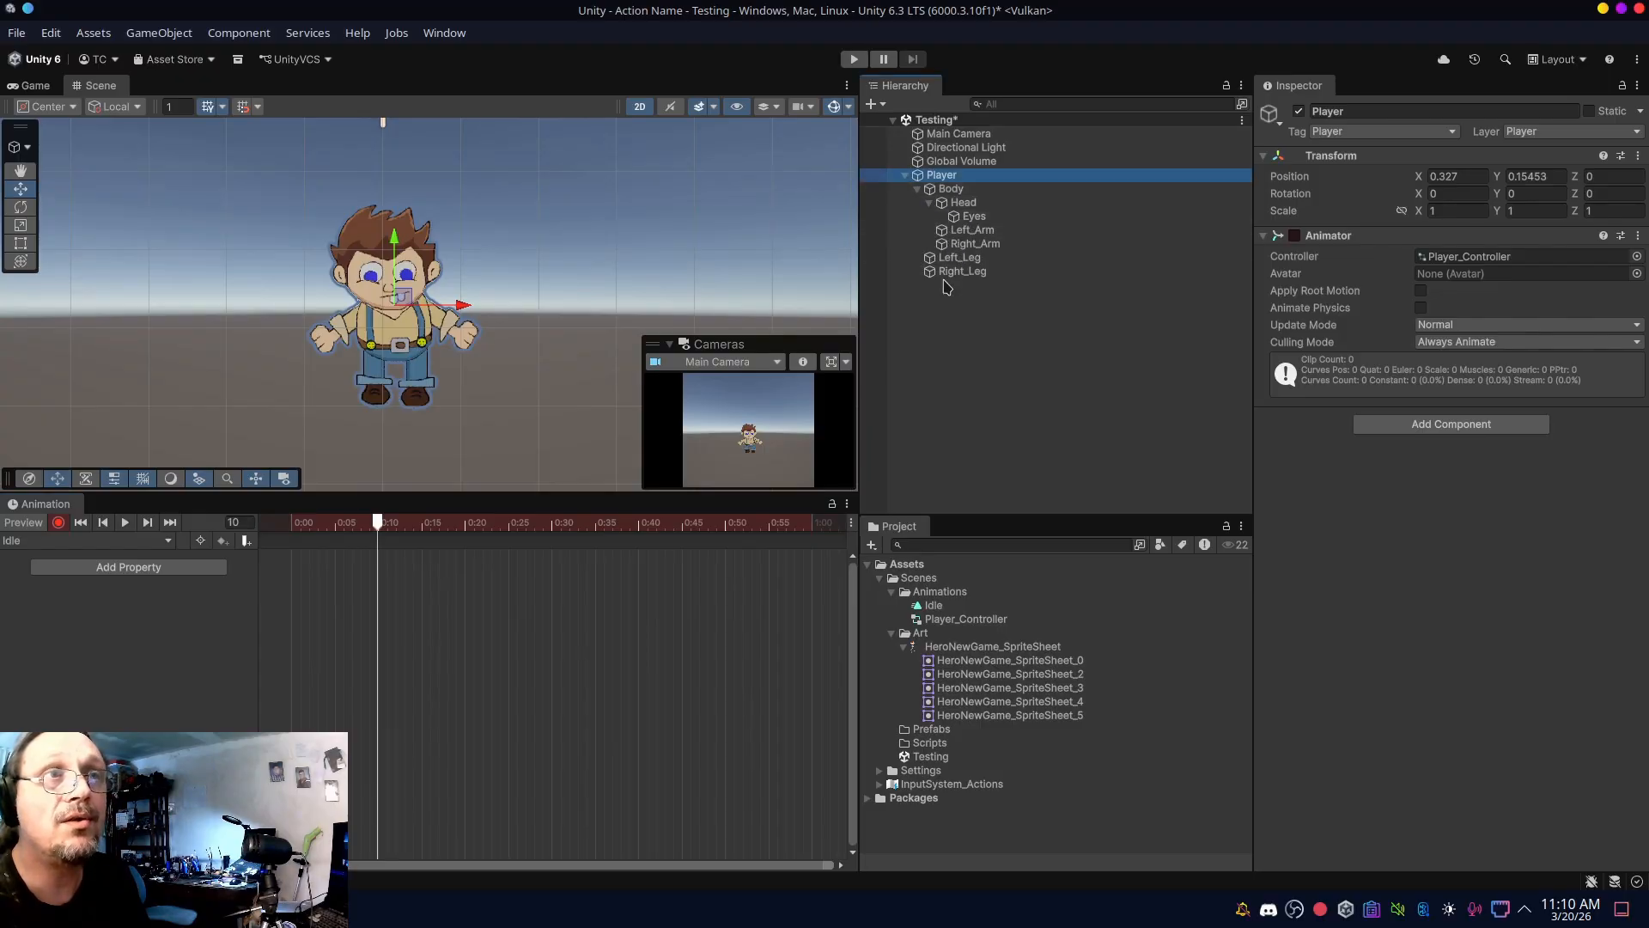
click(936, 189)
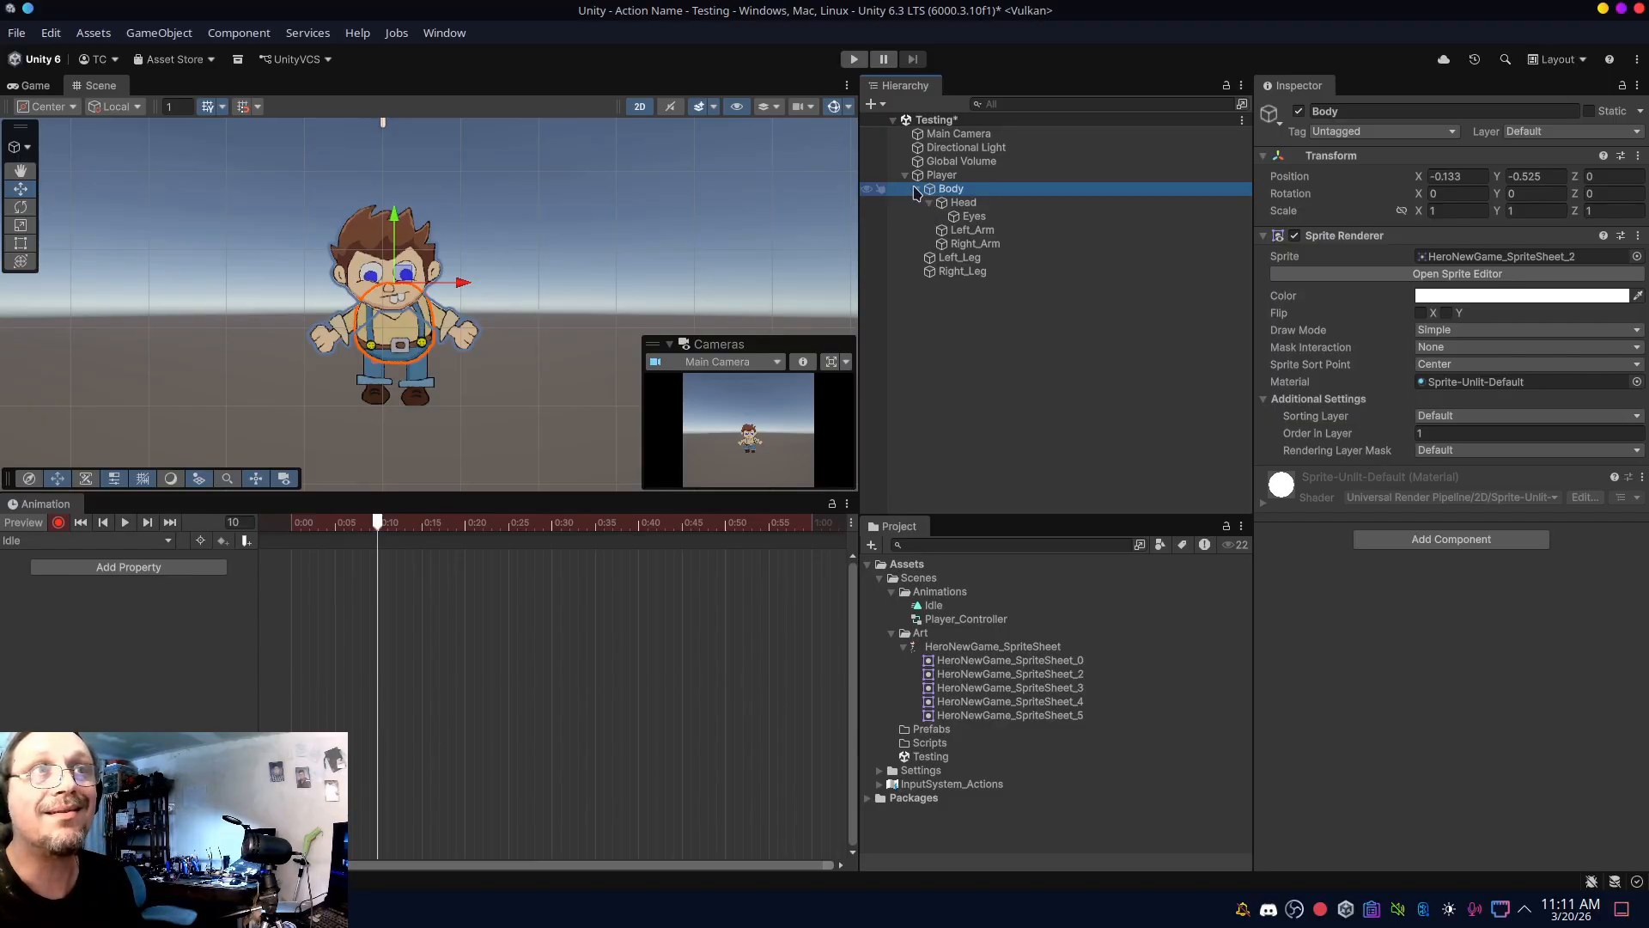
click(917, 190)
click(917, 190)
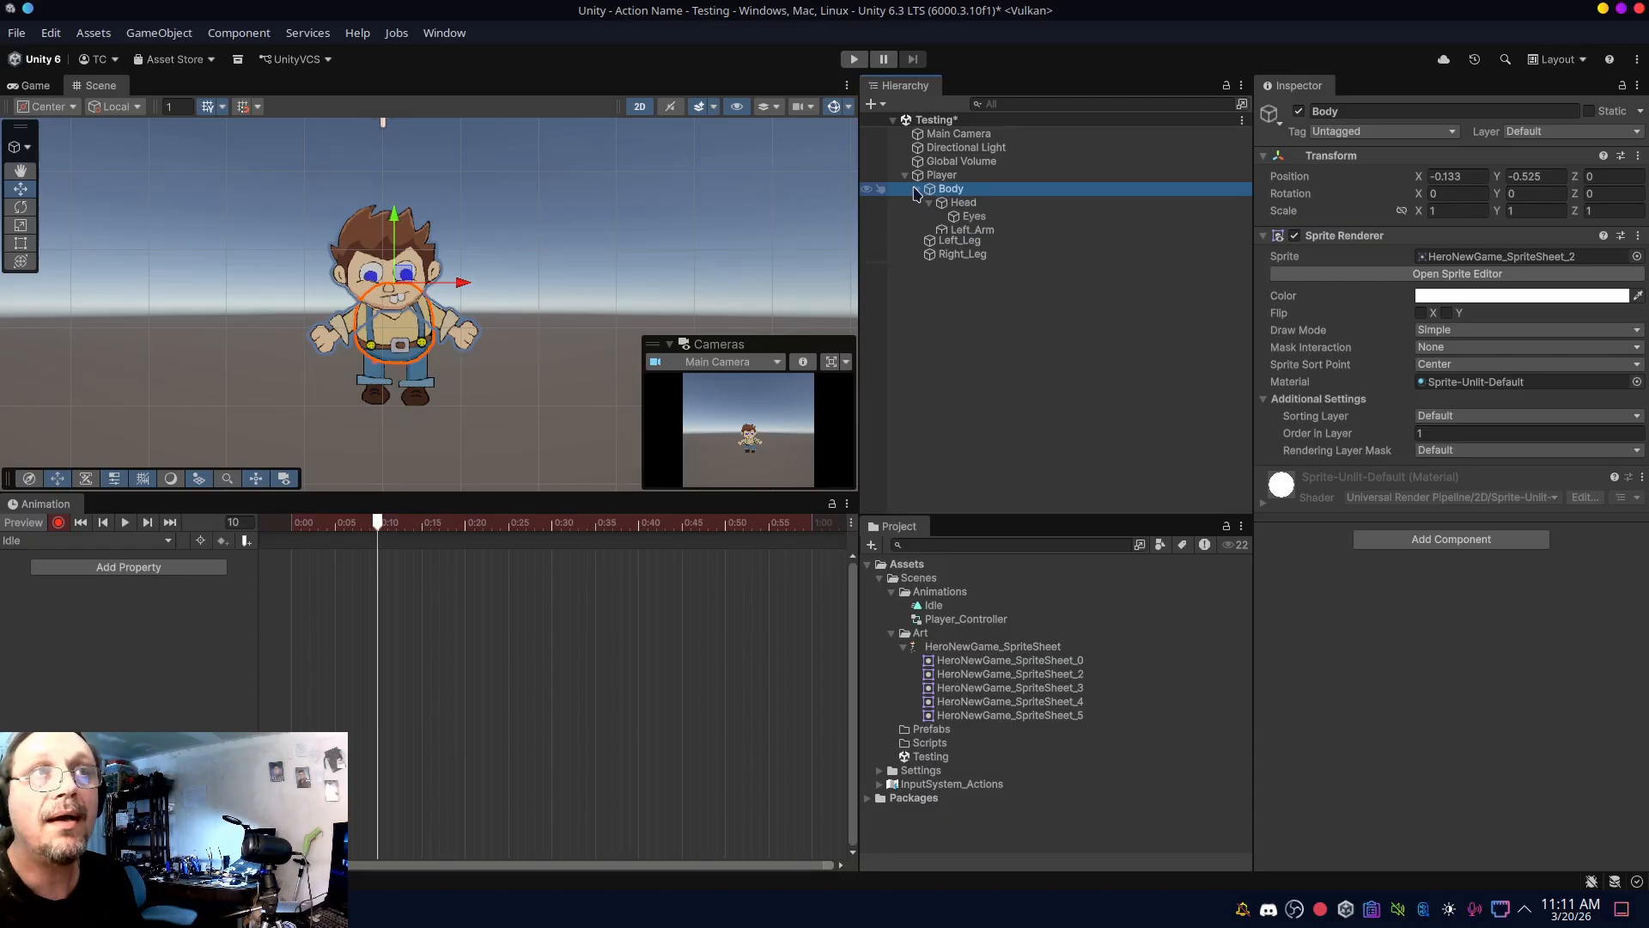
click(930, 203)
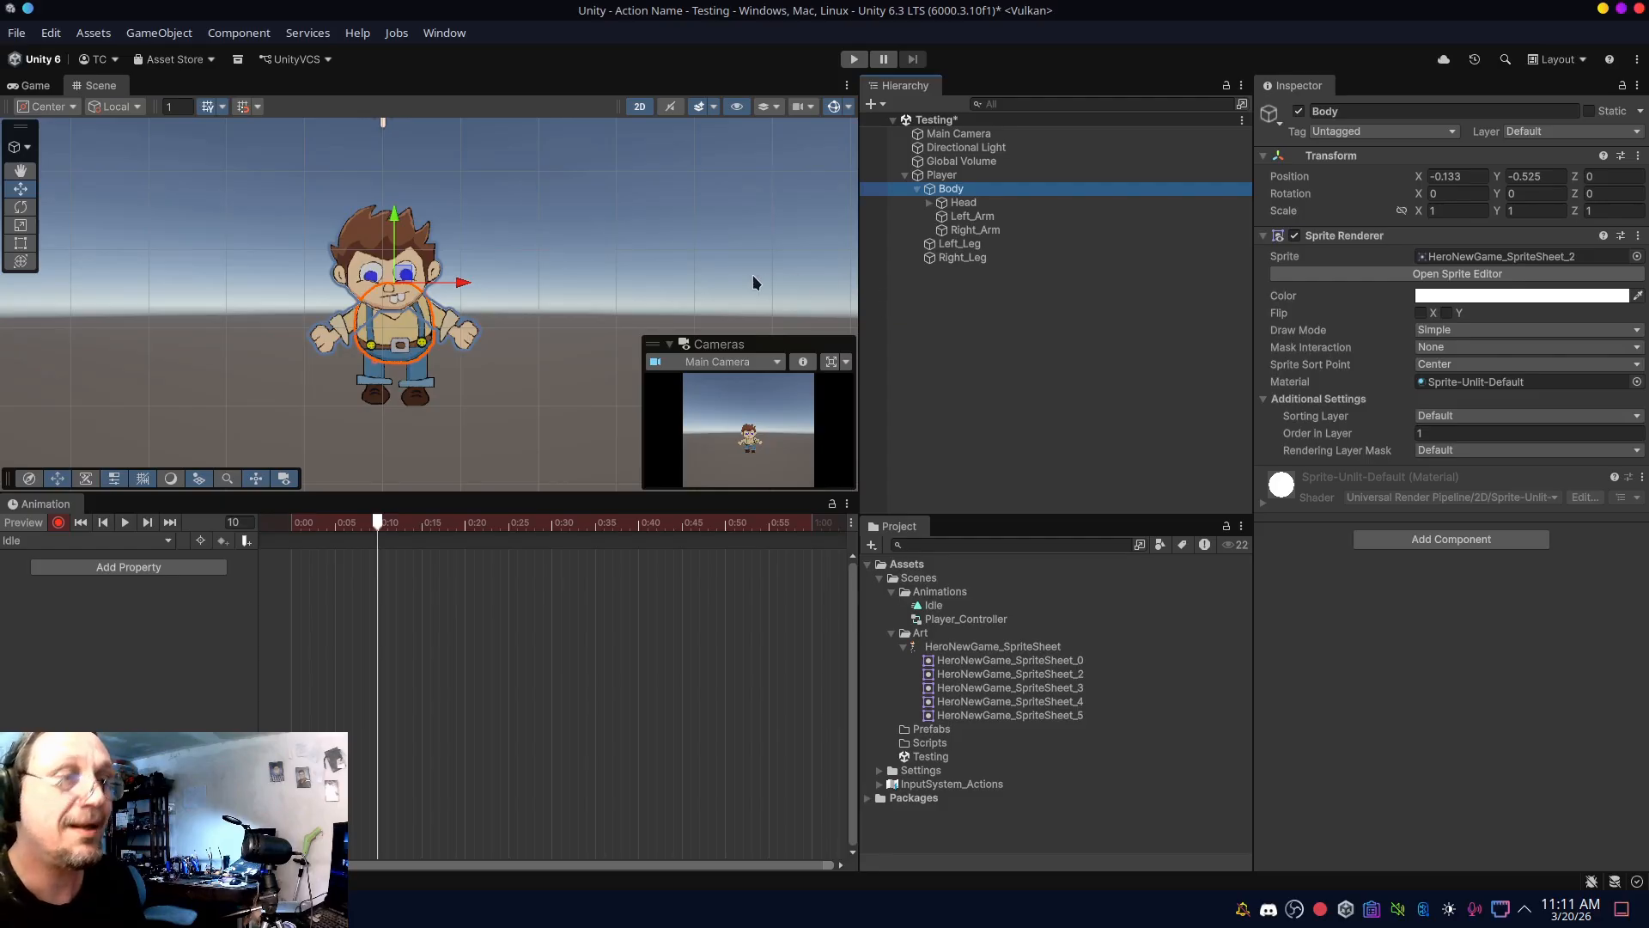
click(395, 219)
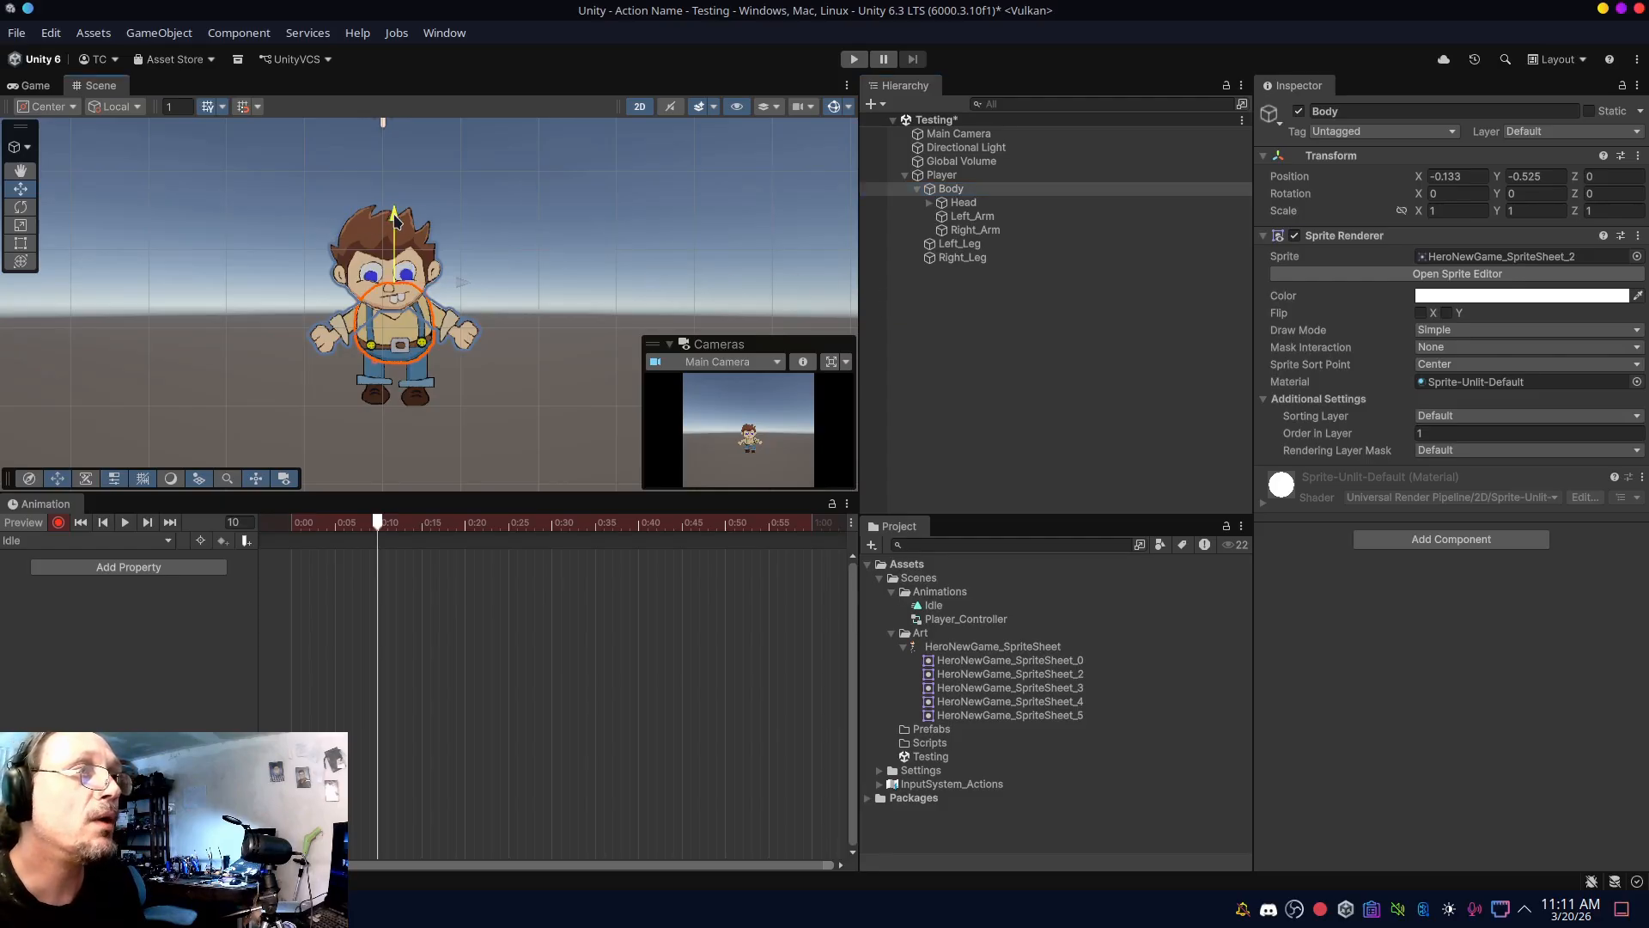
drag(395, 219, 396, 214)
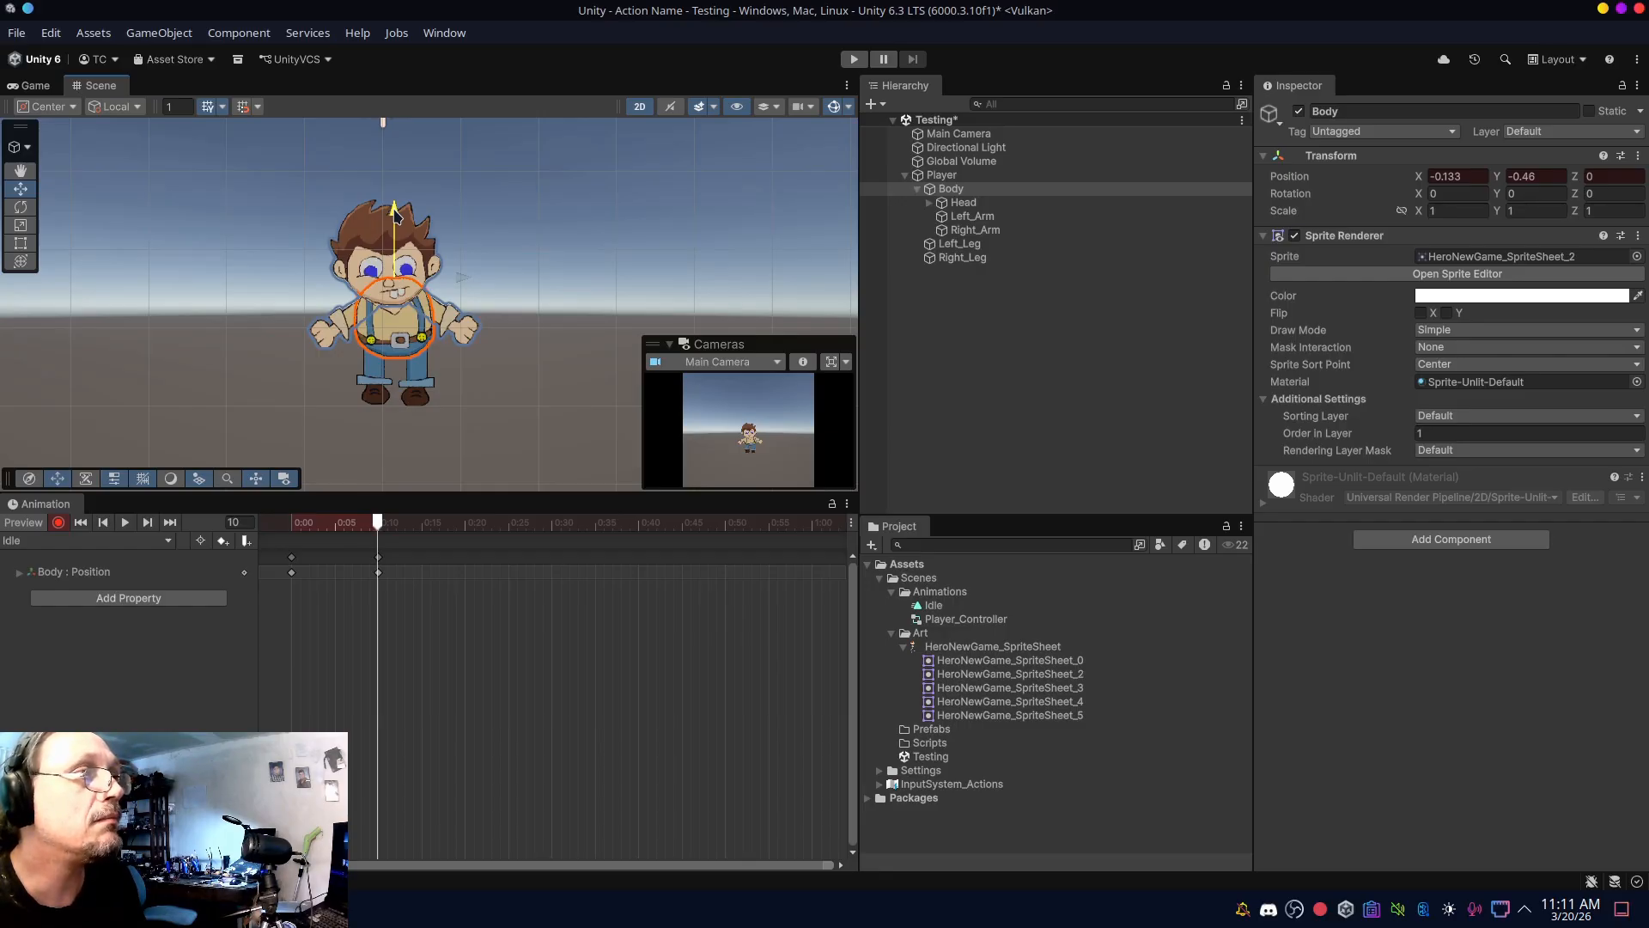
- Copy Body's starting position keyframe to frame 20, and play back the Idle clip to check the motion
click(465, 524)
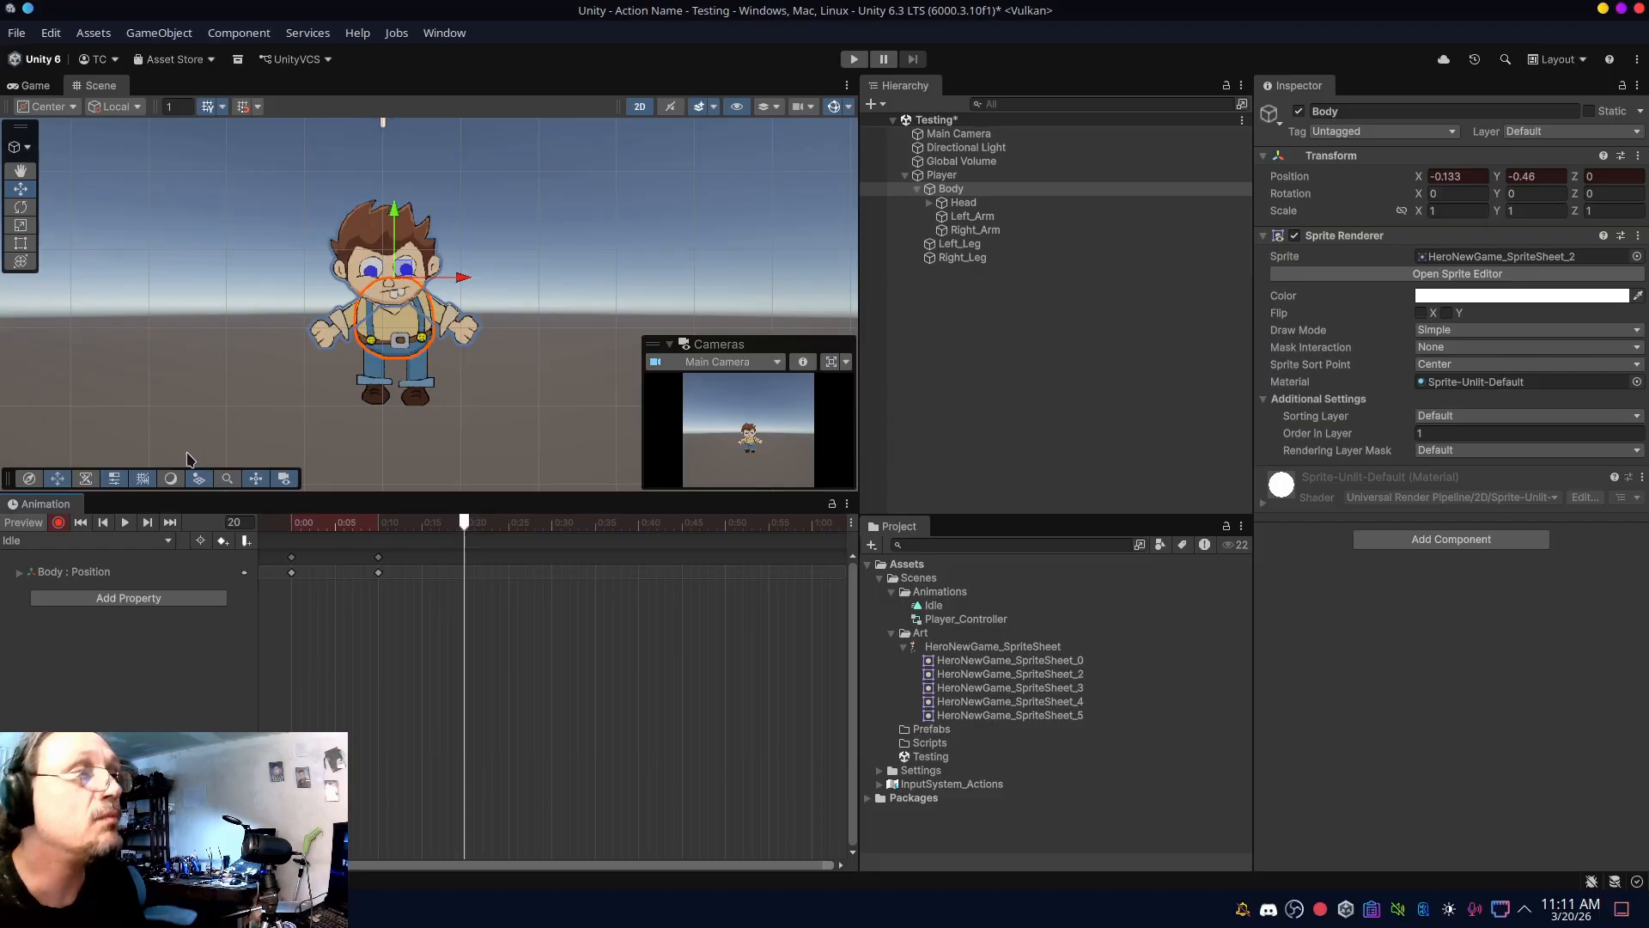
drag(319, 591, 267, 551)
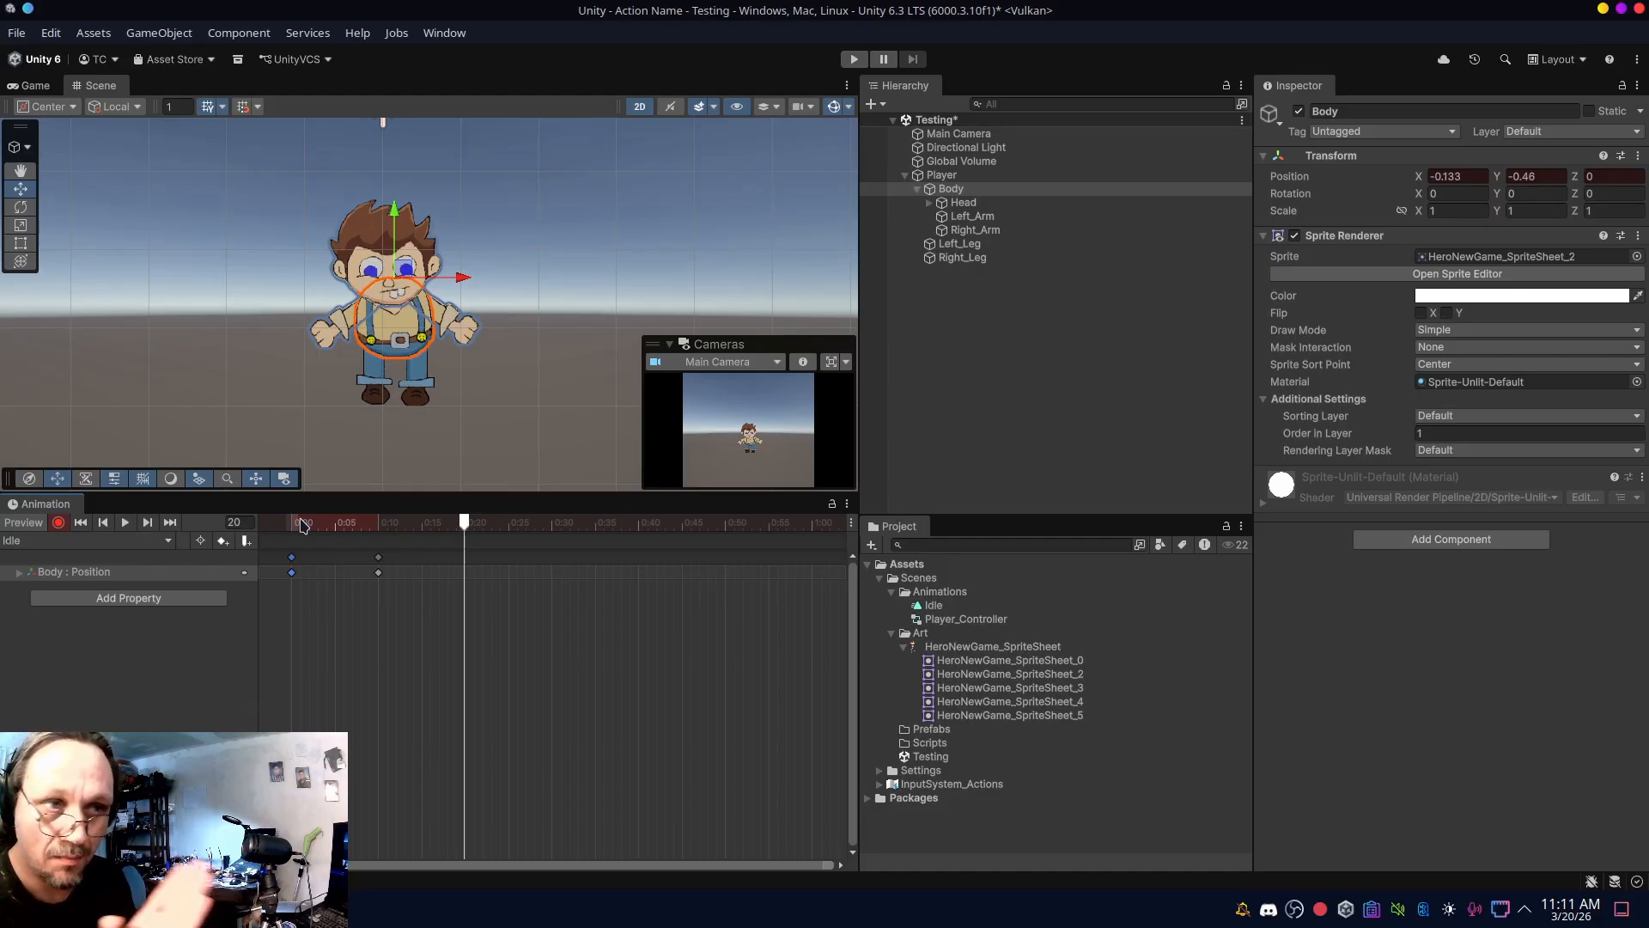
click(126, 523)
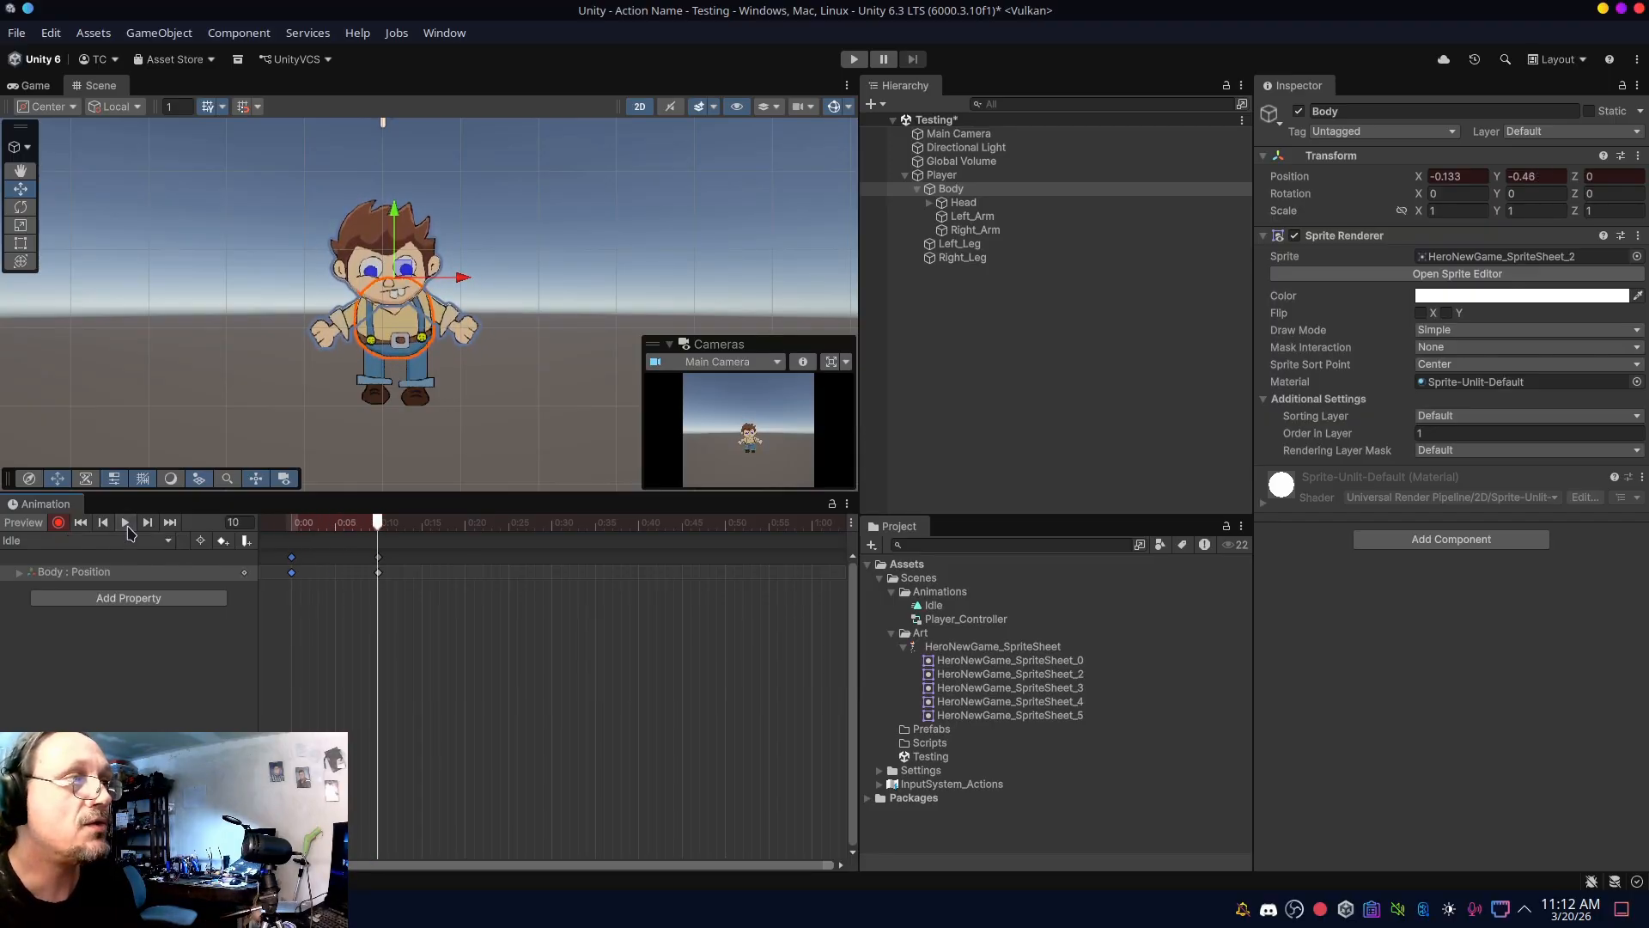
click(126, 524)
drag(318, 595, 263, 544)
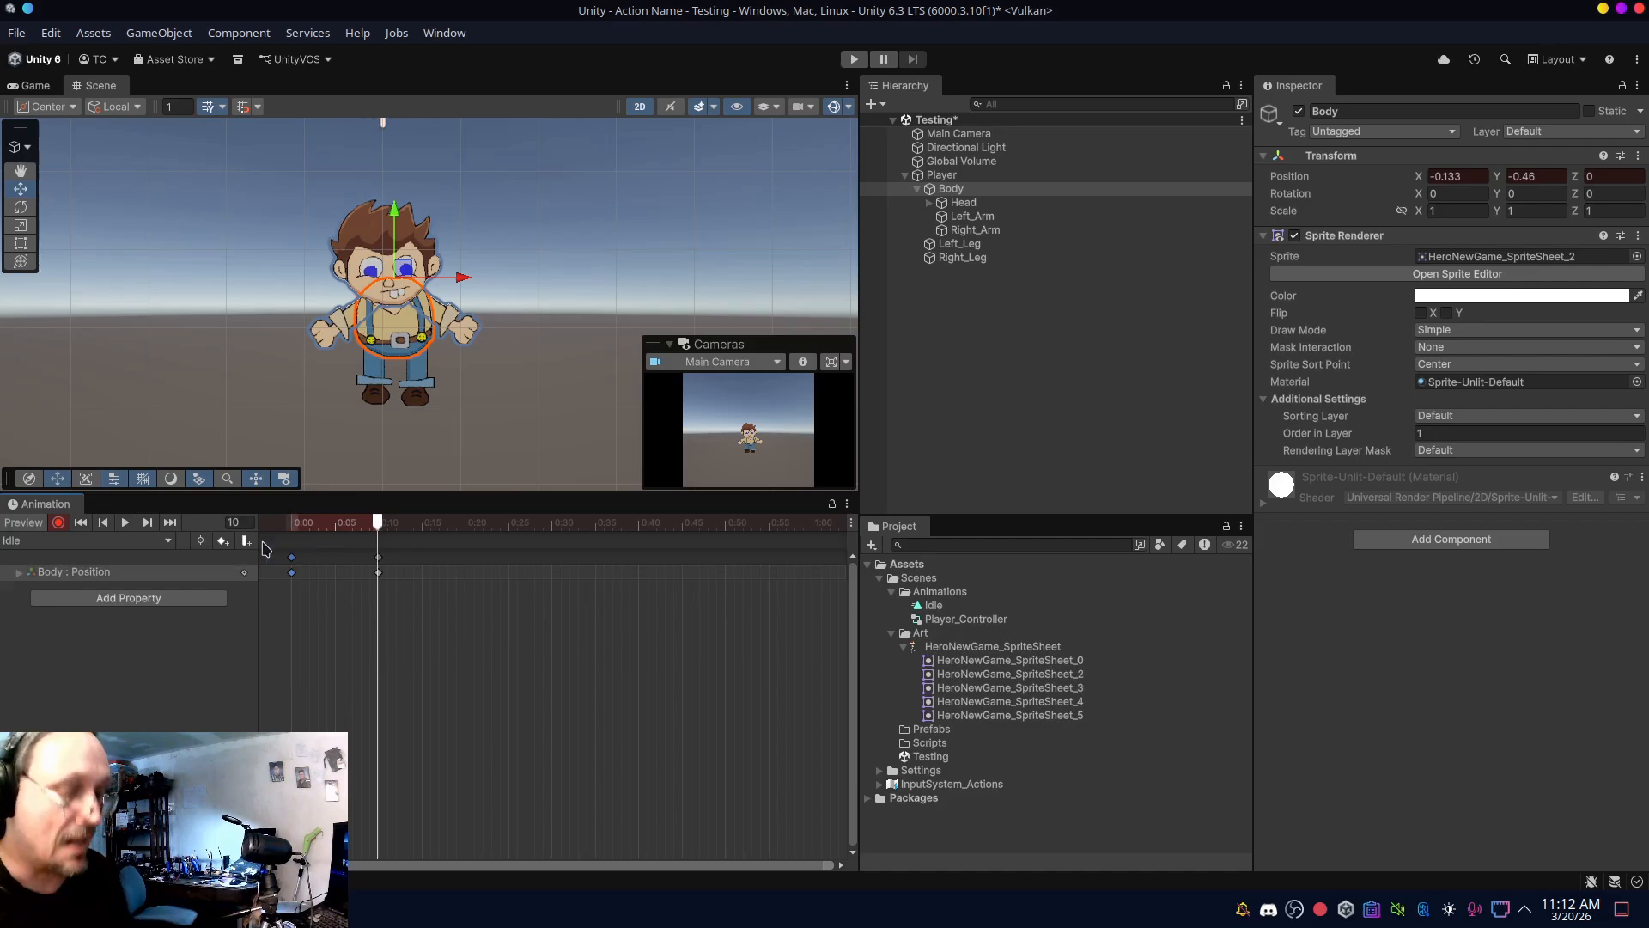
click(464, 526)
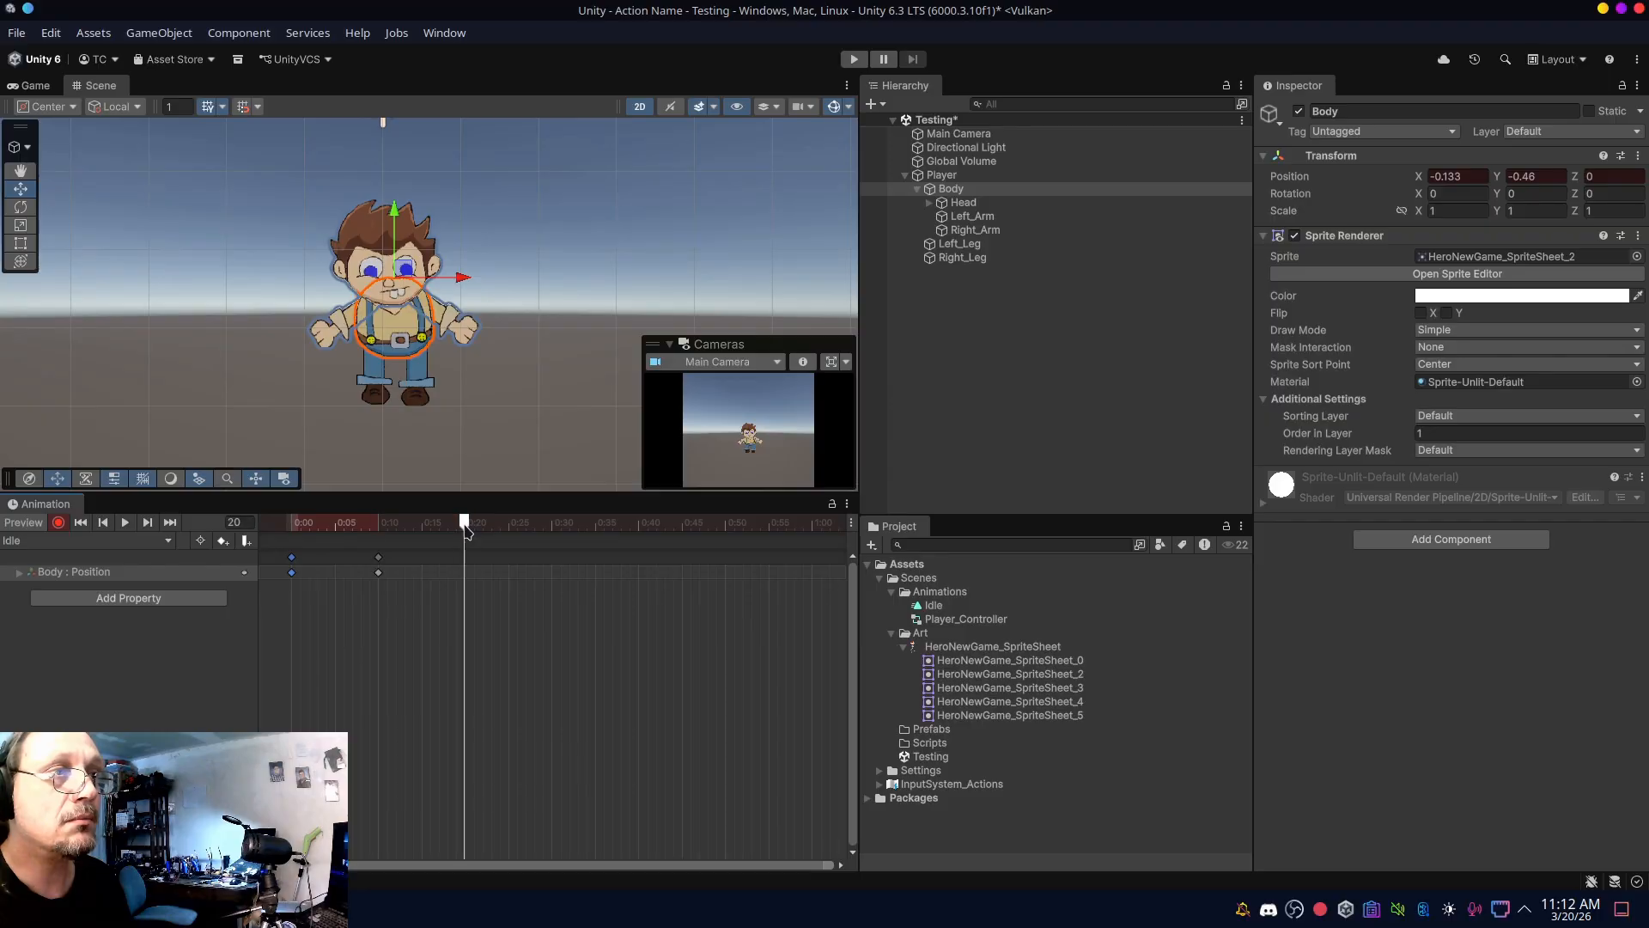
key(ctrl+v)
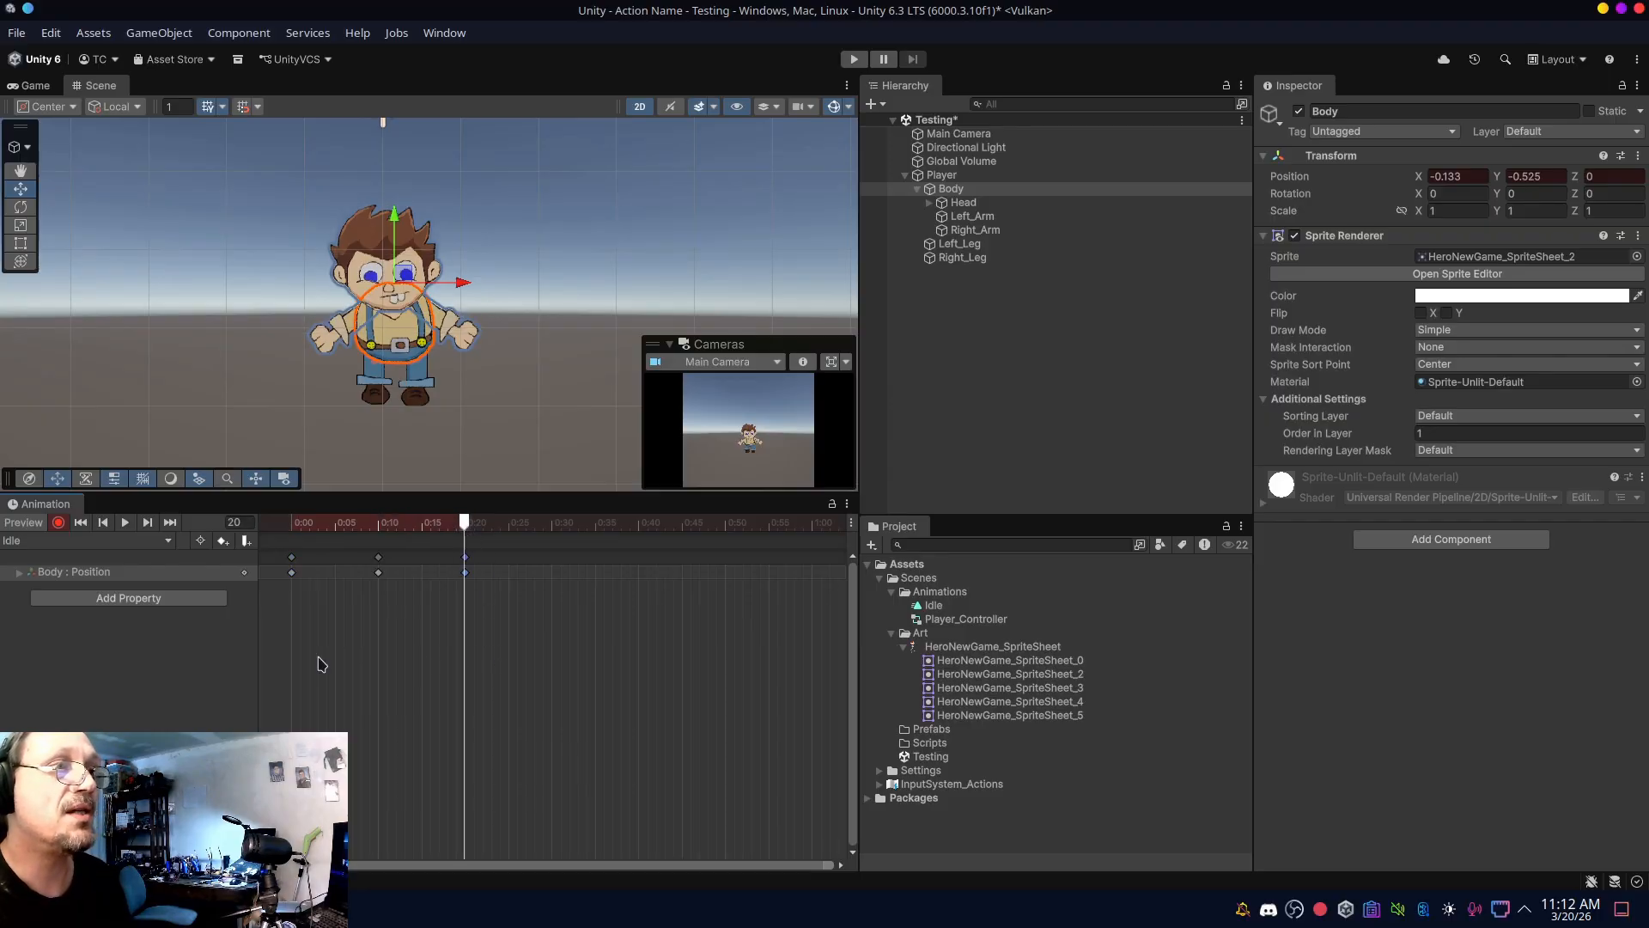
click(127, 523)
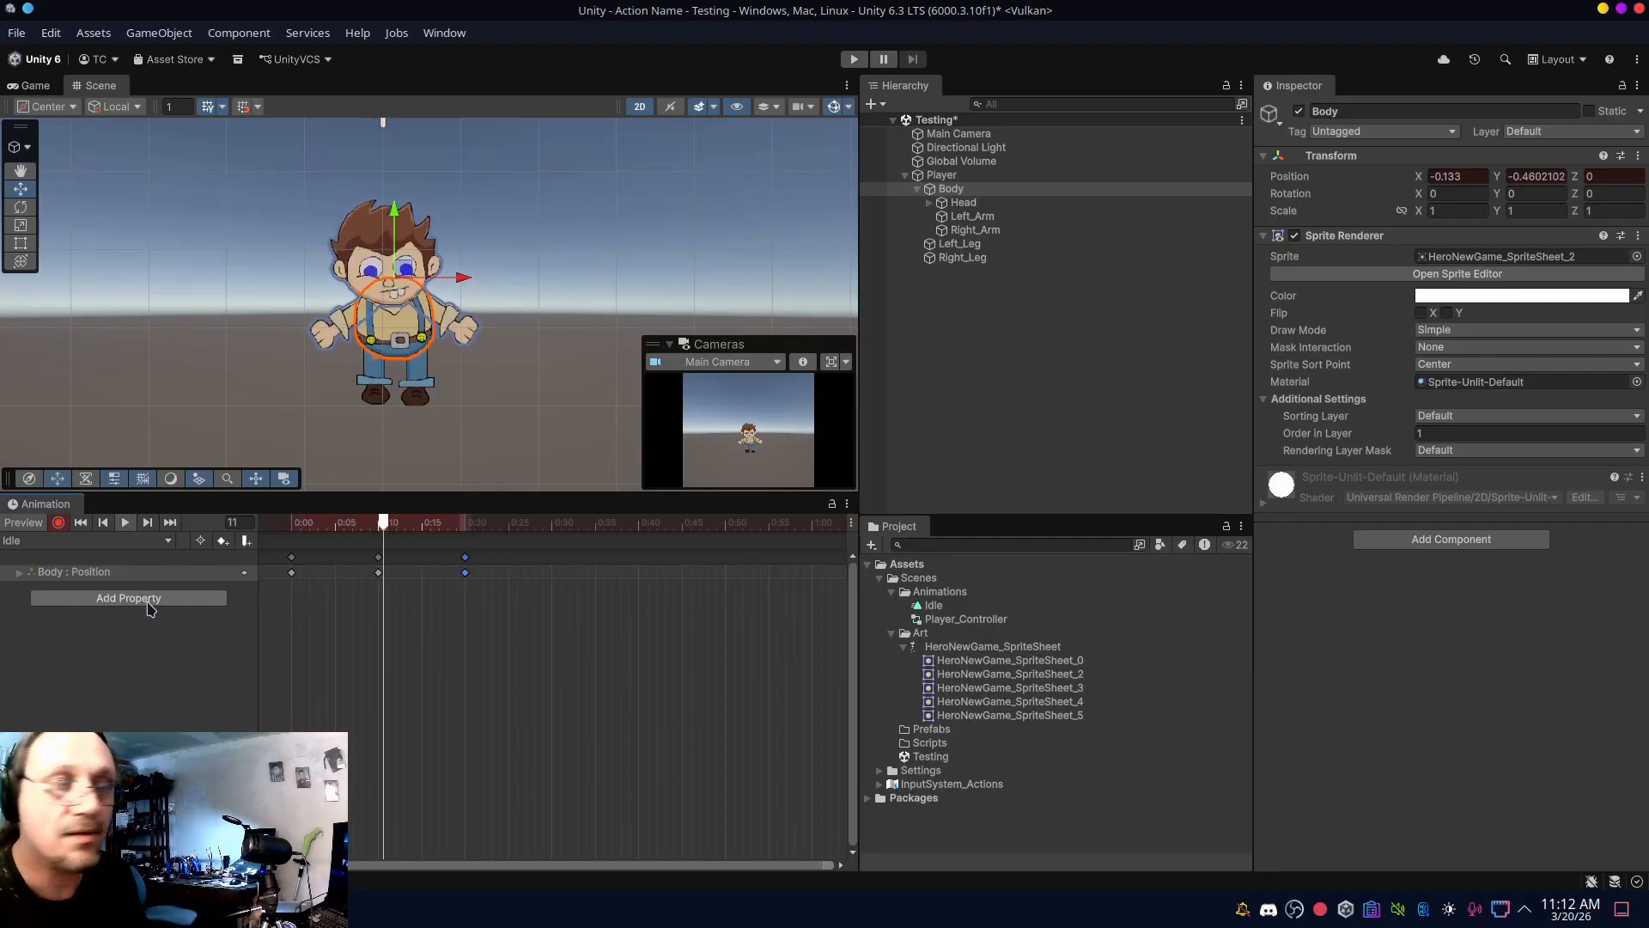
click(126, 522)
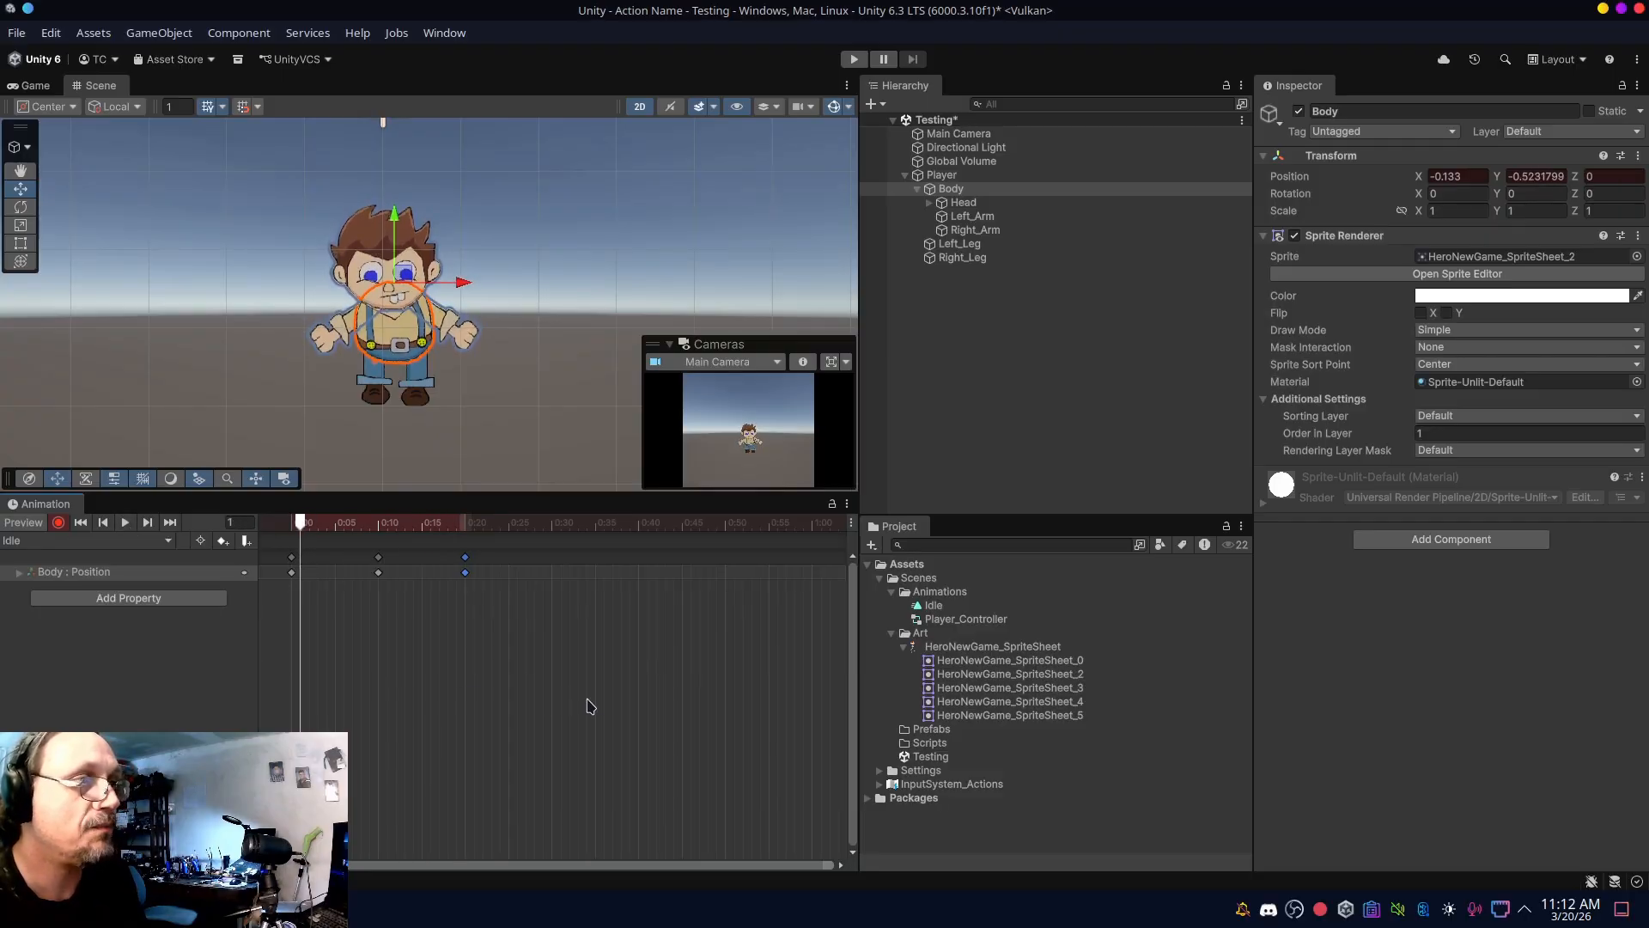
- Keyframe Head's vertical position in the Idle clip, lowering it to Y 0.57 at frame 5 and raising it to Y 0.68 at frame 15
click(293, 534)
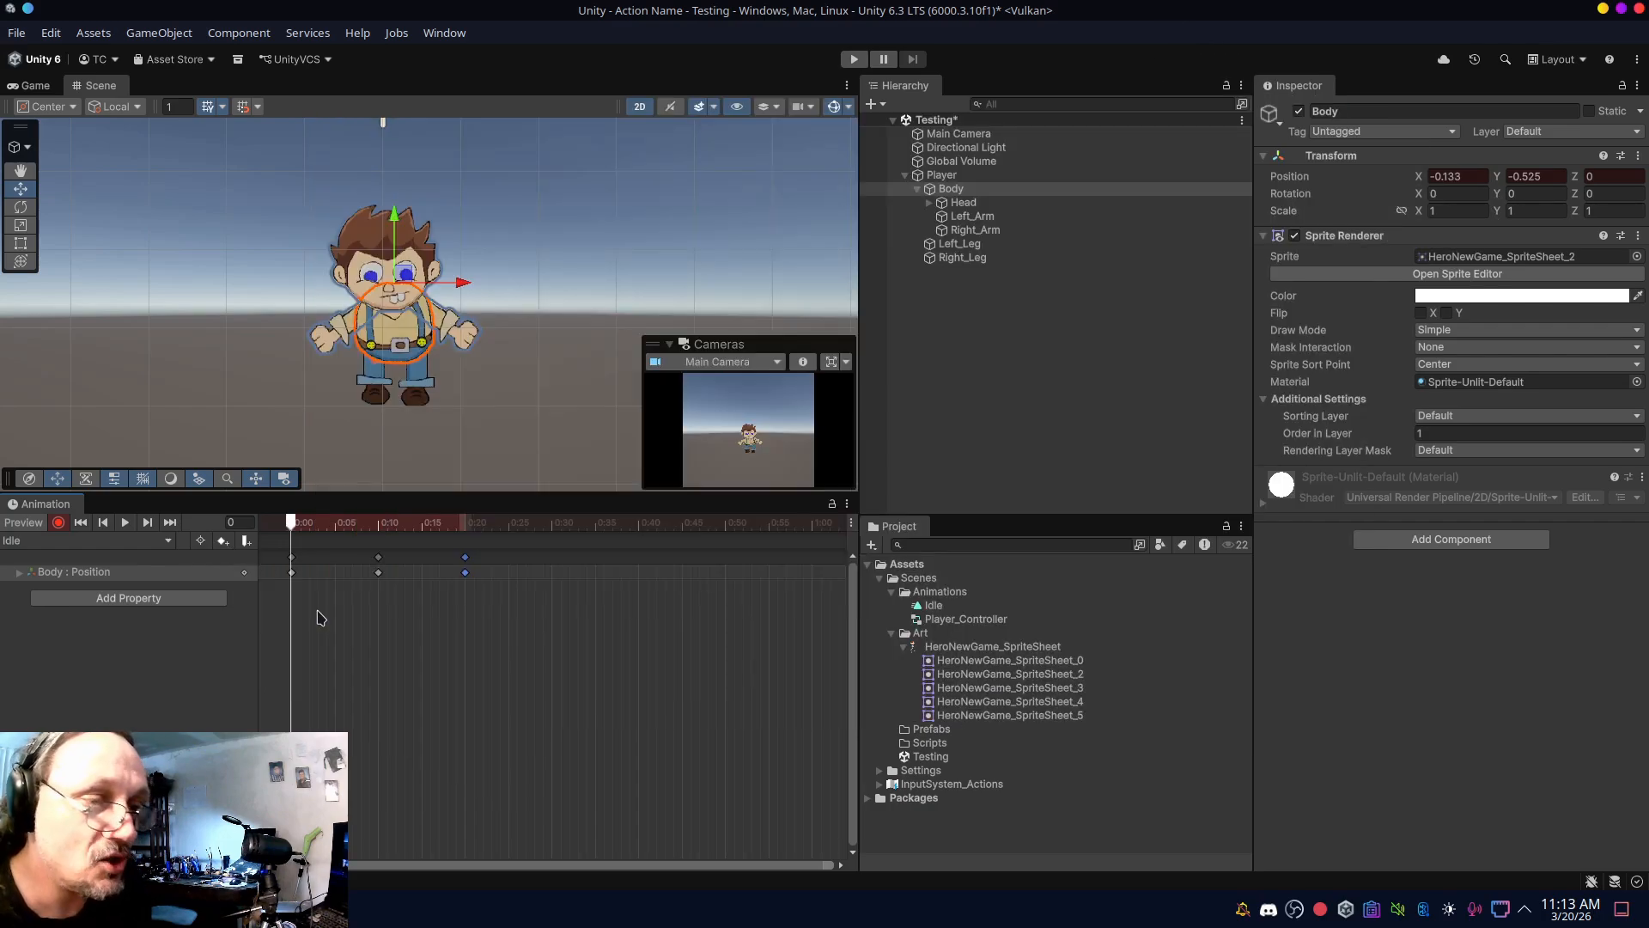
click(335, 526)
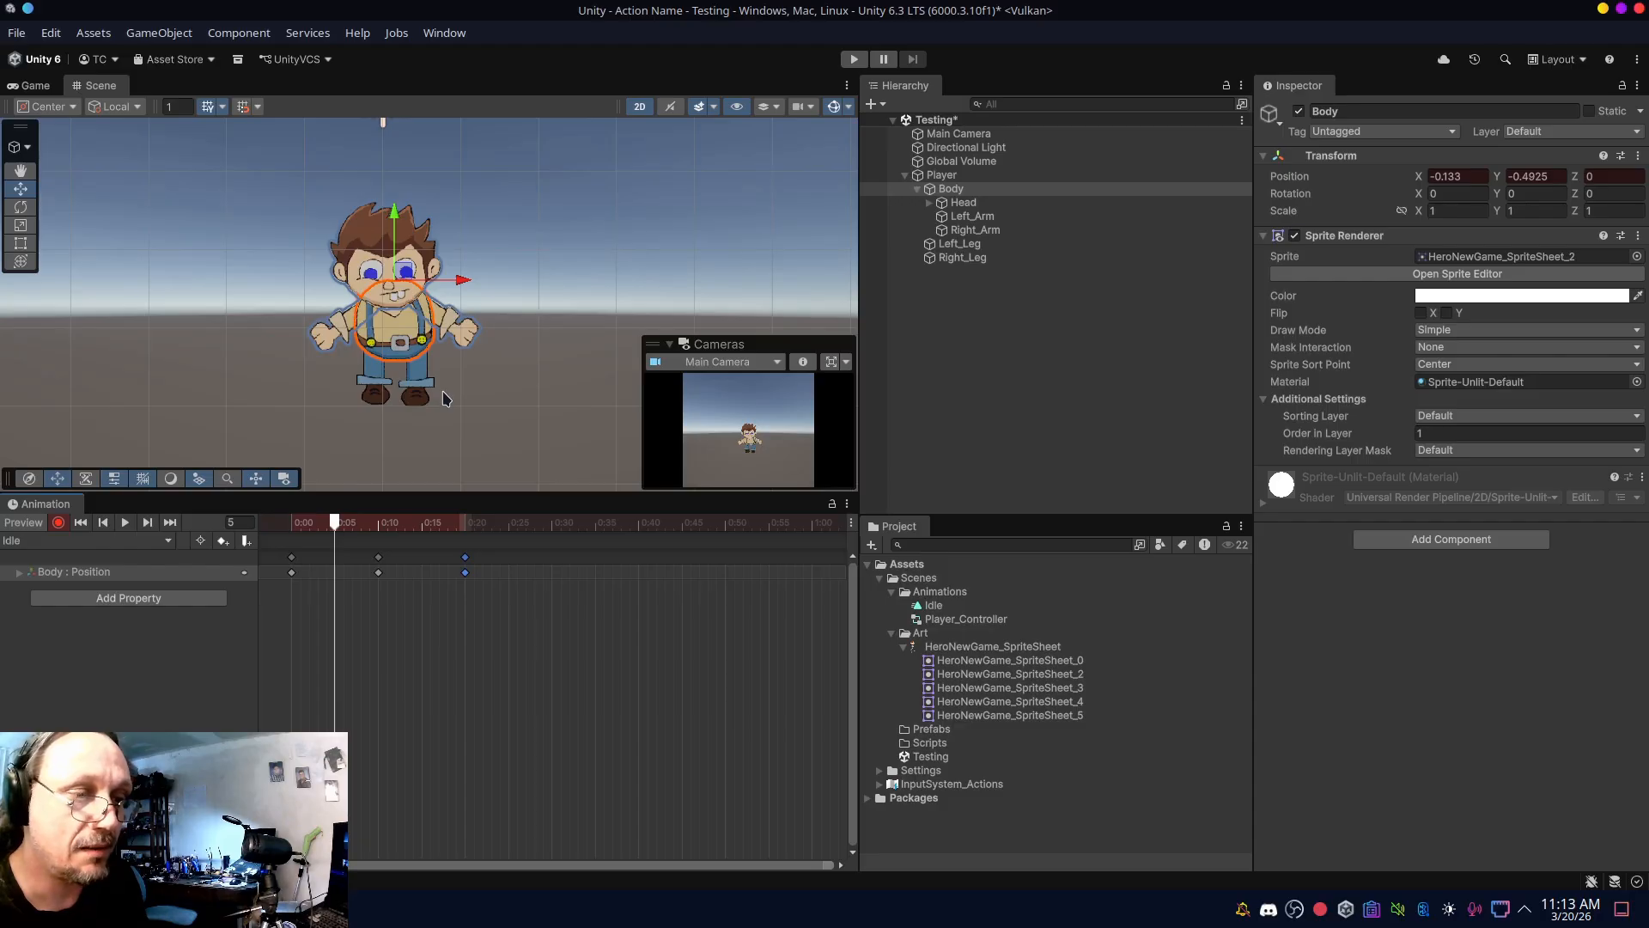
click(984, 203)
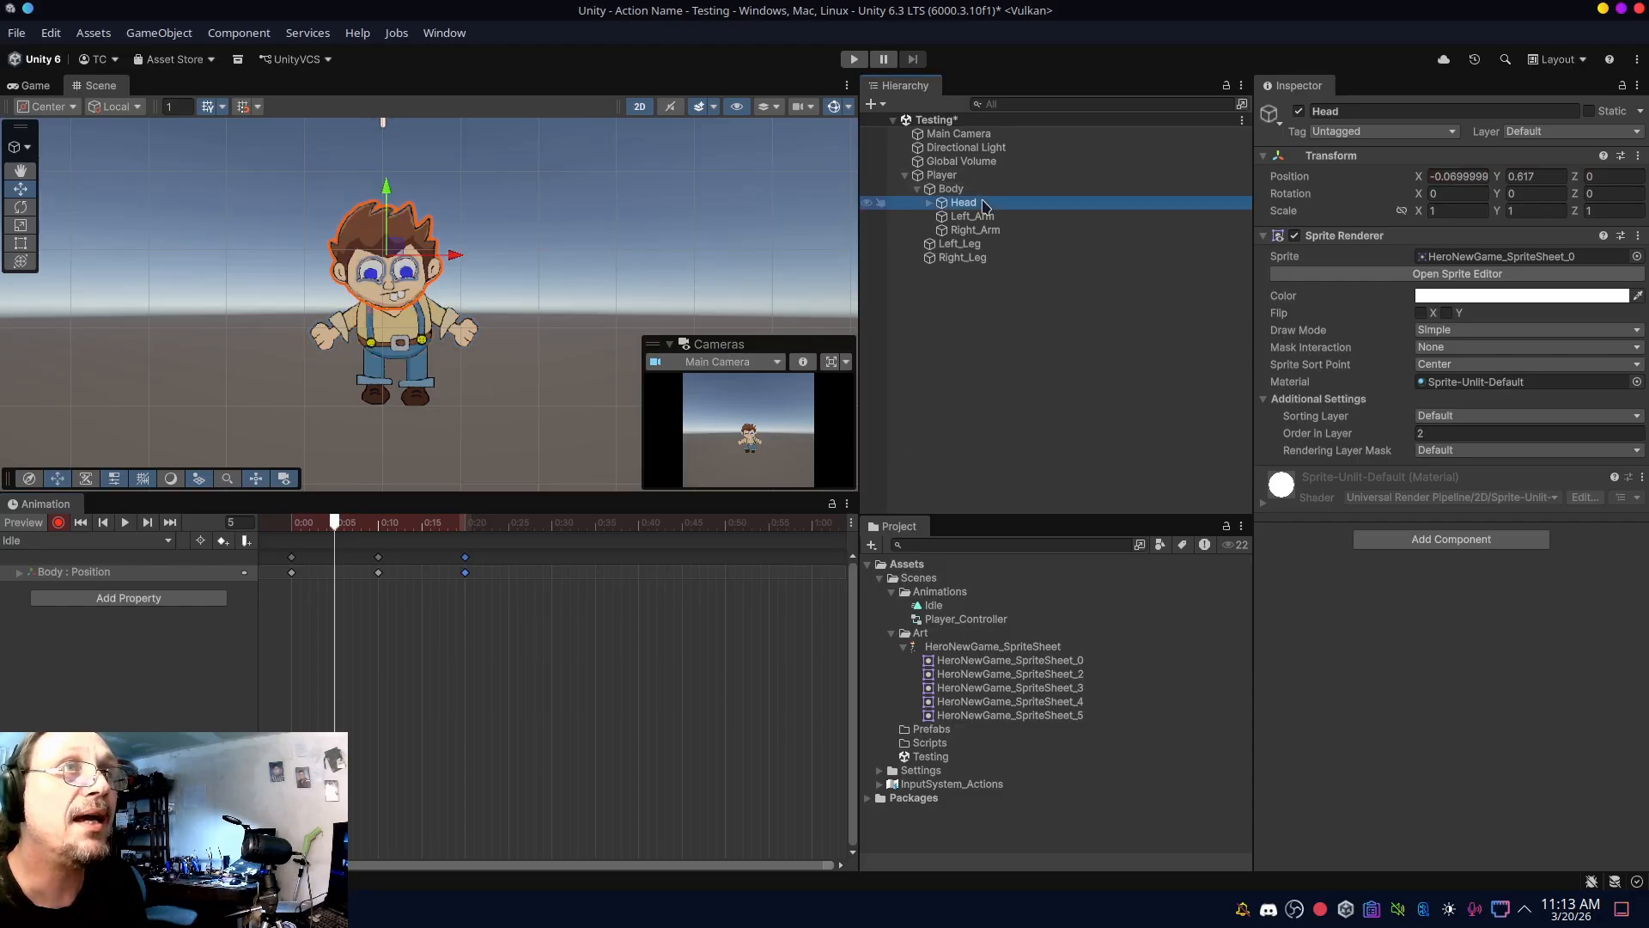
drag(386, 190, 386, 194)
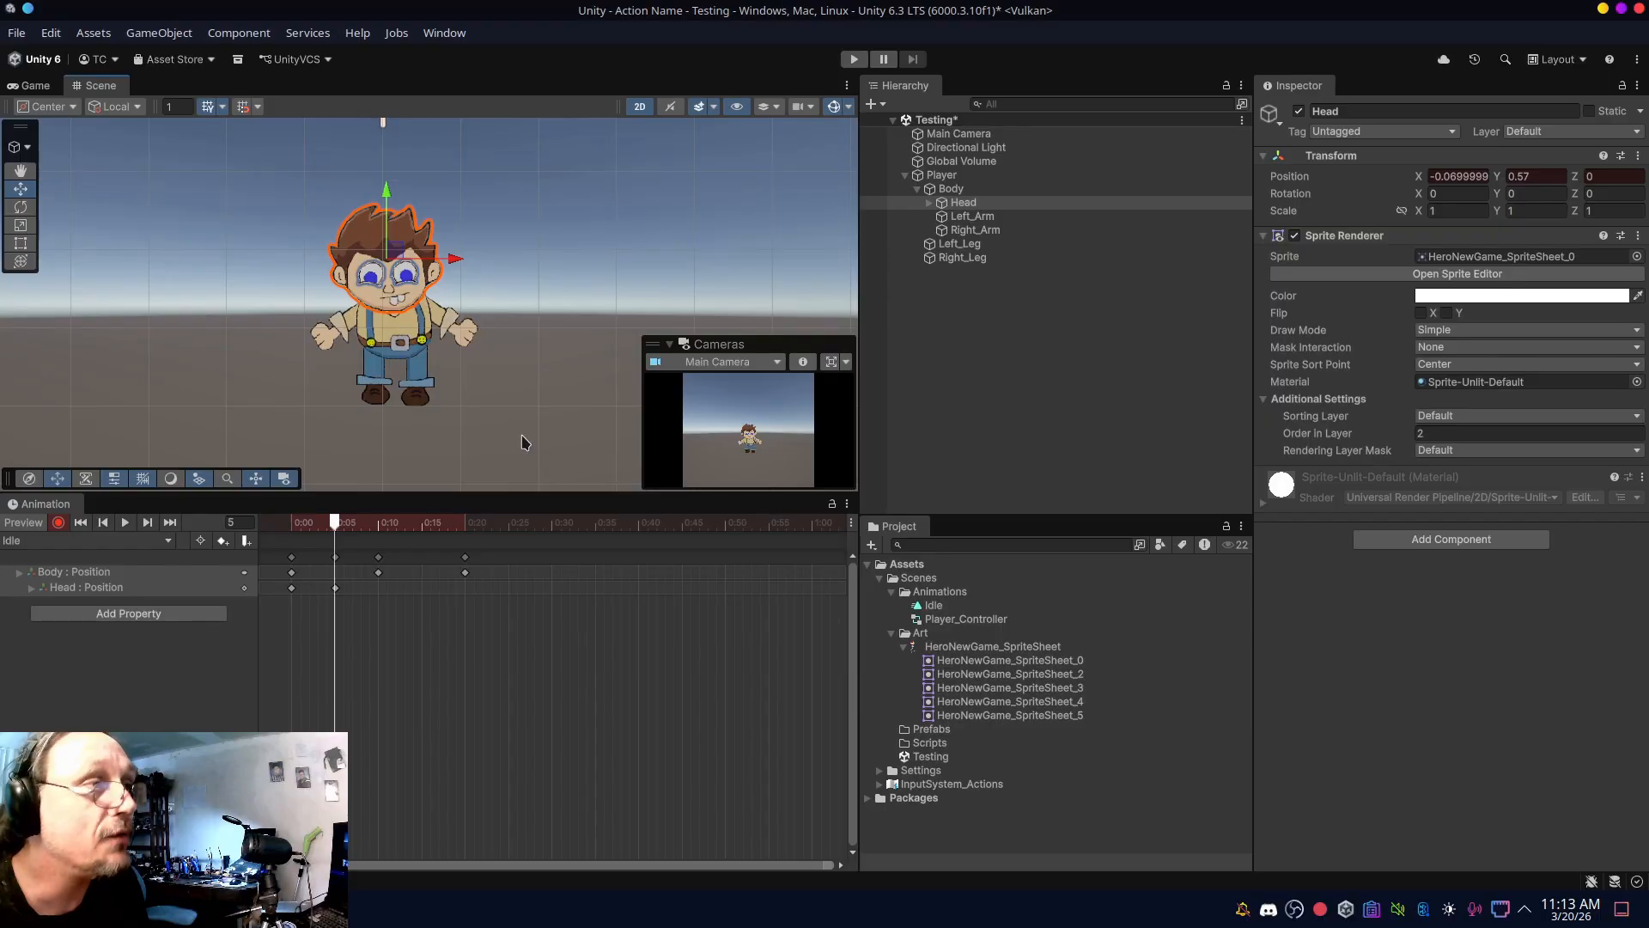
click(422, 526)
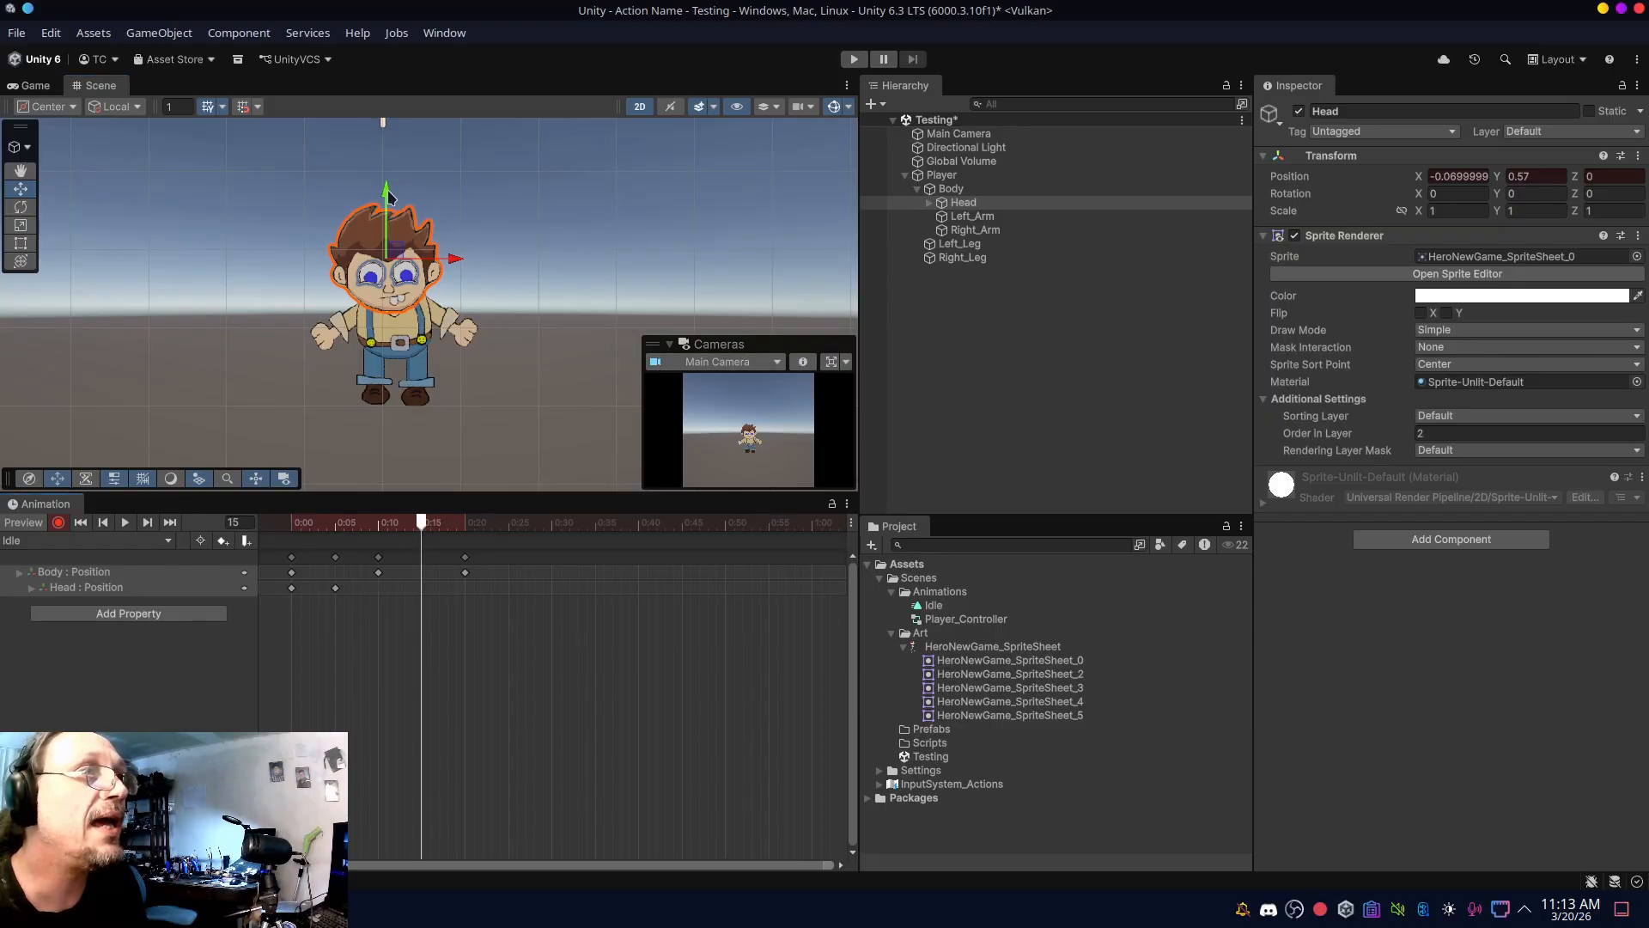
drag(388, 196, 389, 187)
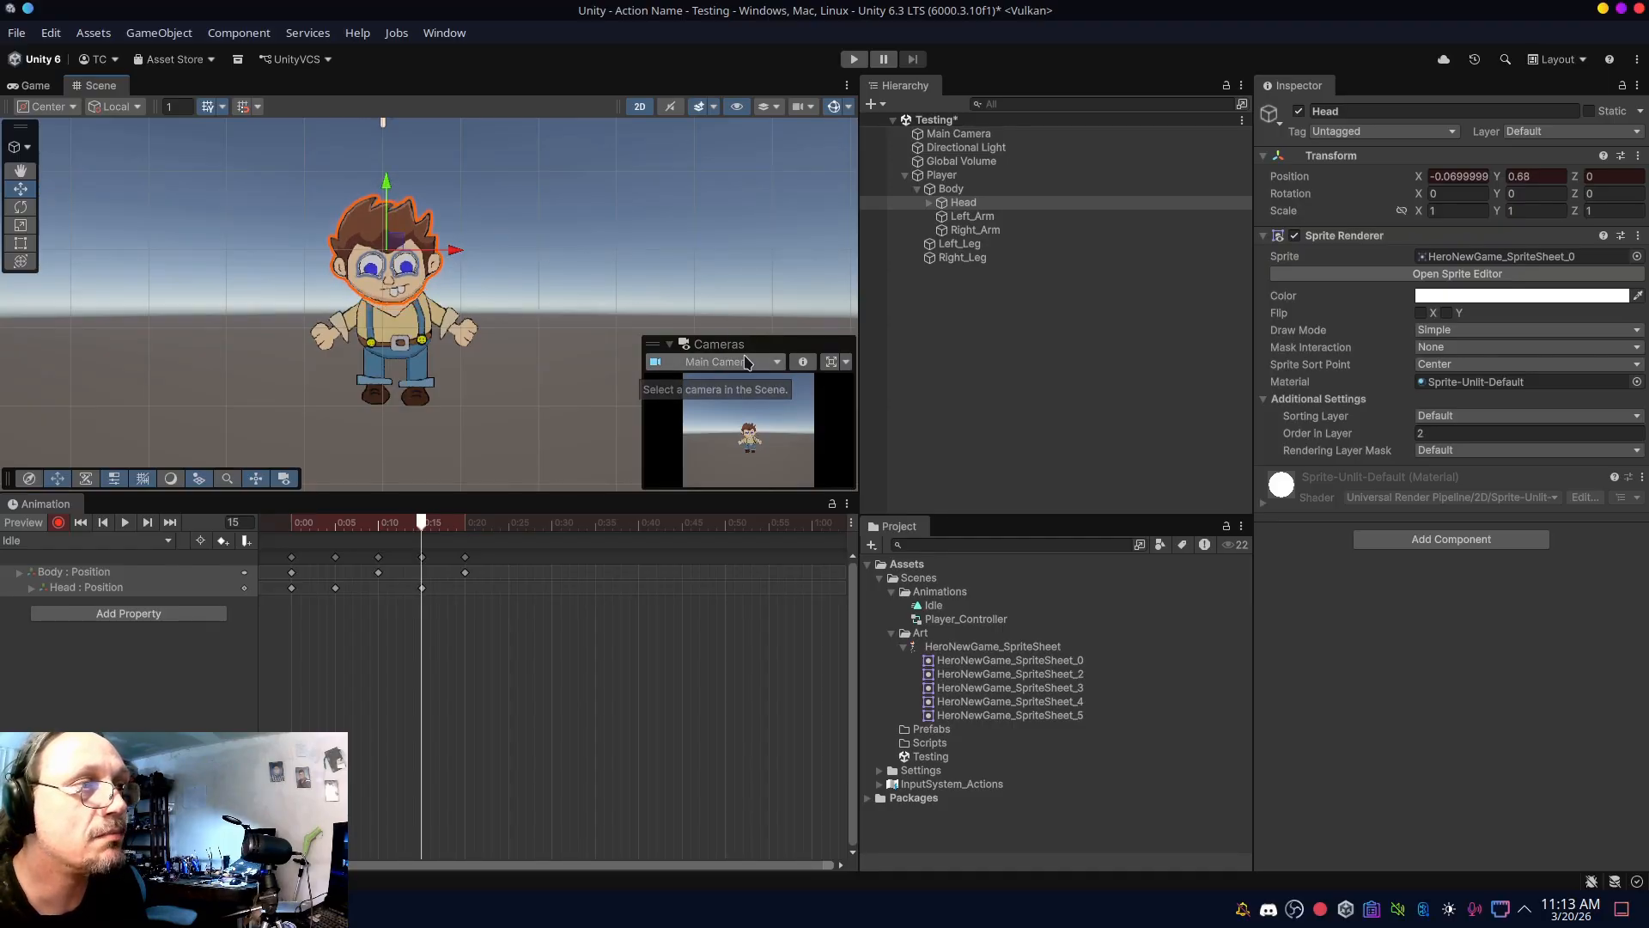
- Copy the Idle clip's starting position keyframes for Body and Head to frame 20, and play back the clip
drag(309, 608, 274, 534)
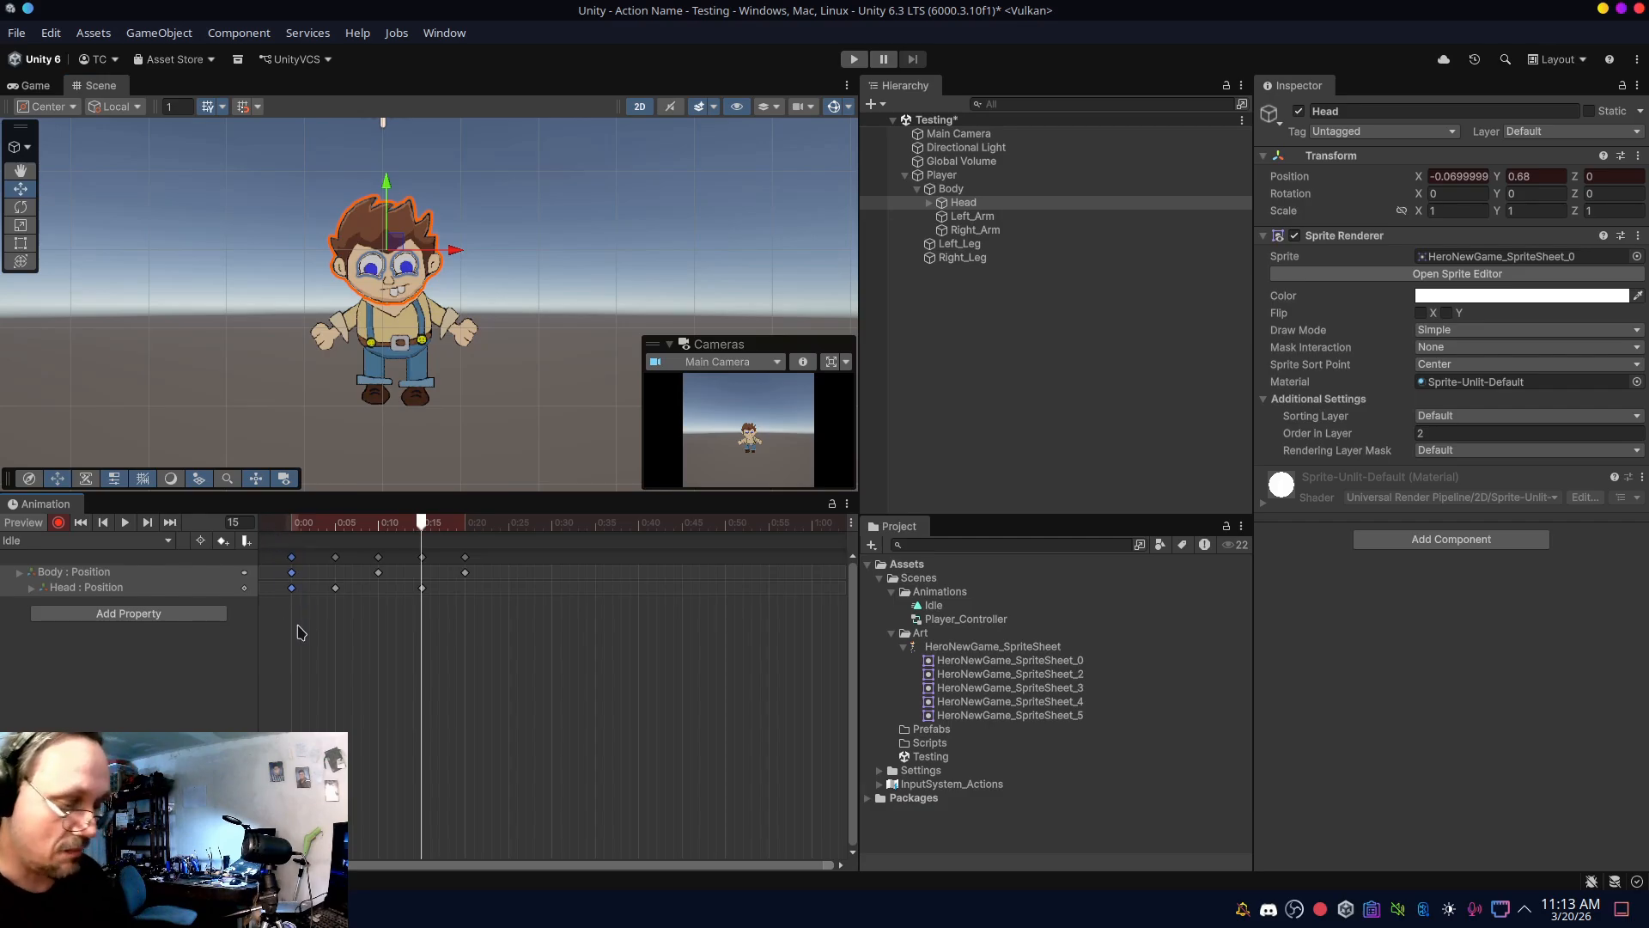
click(466, 525)
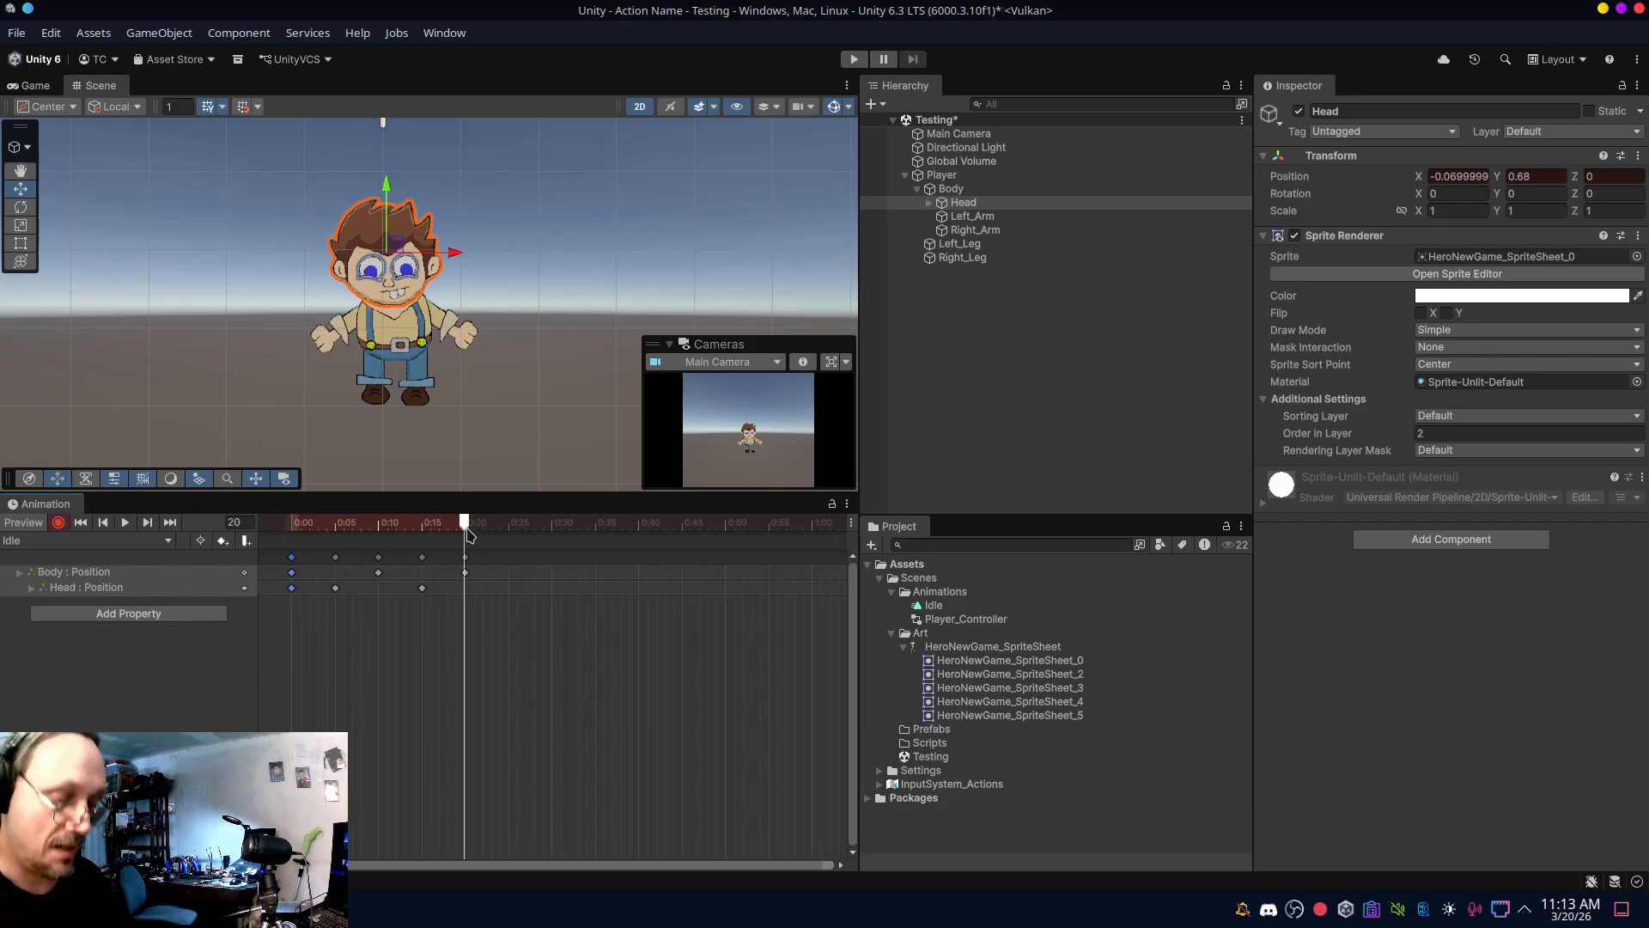
key(ctrl+v)
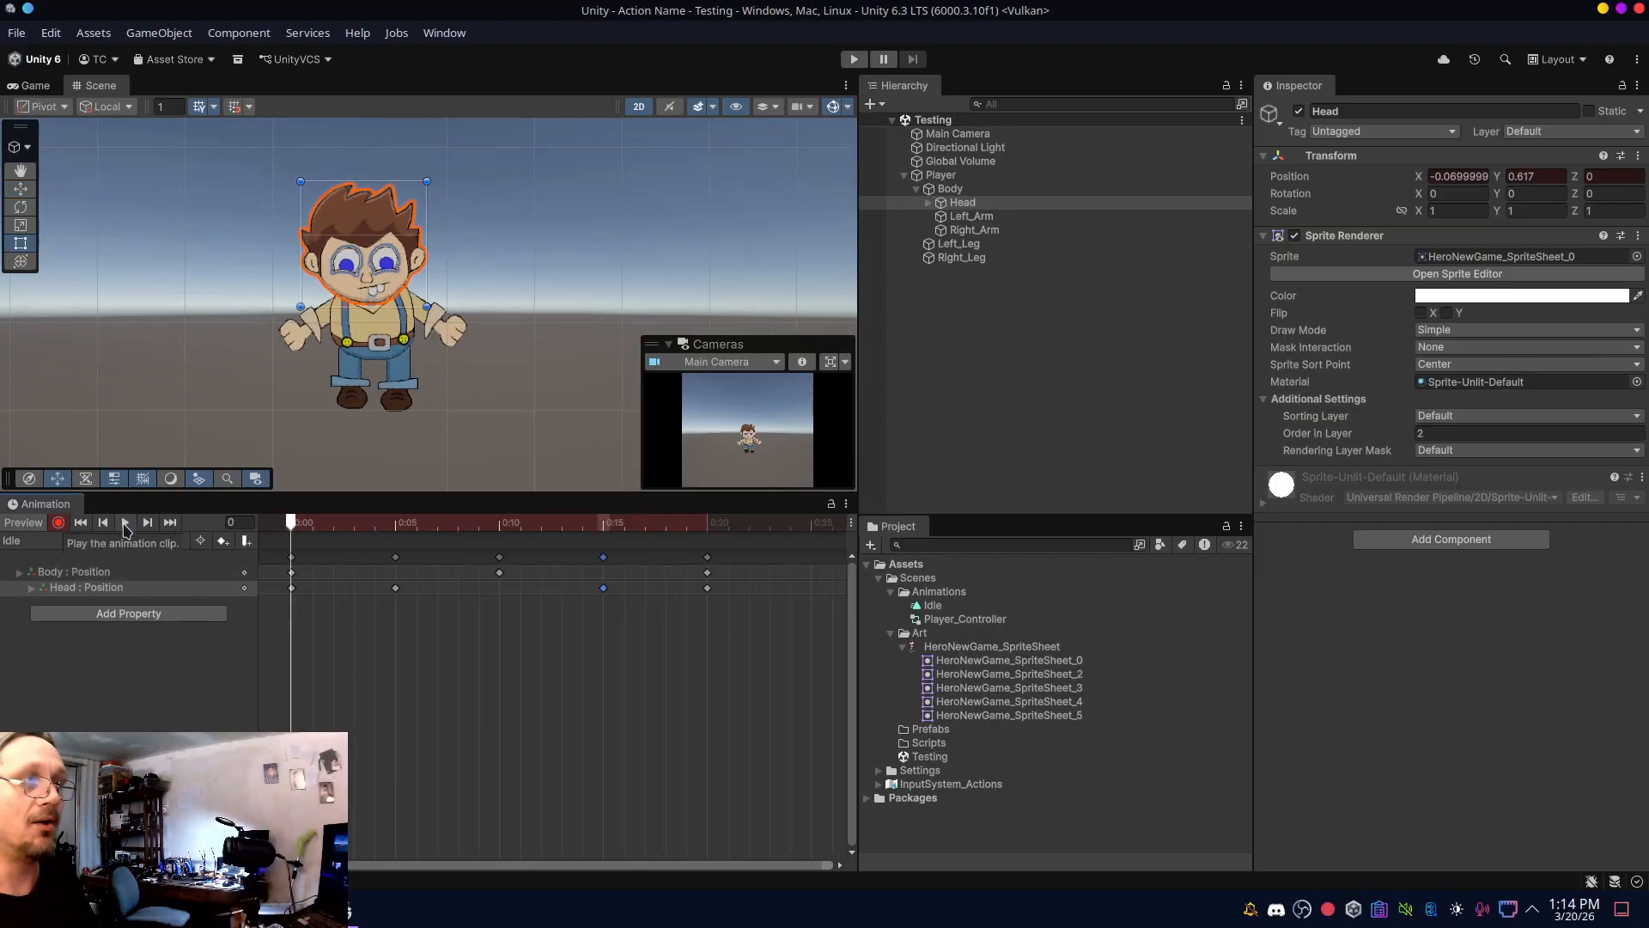
click(125, 522)
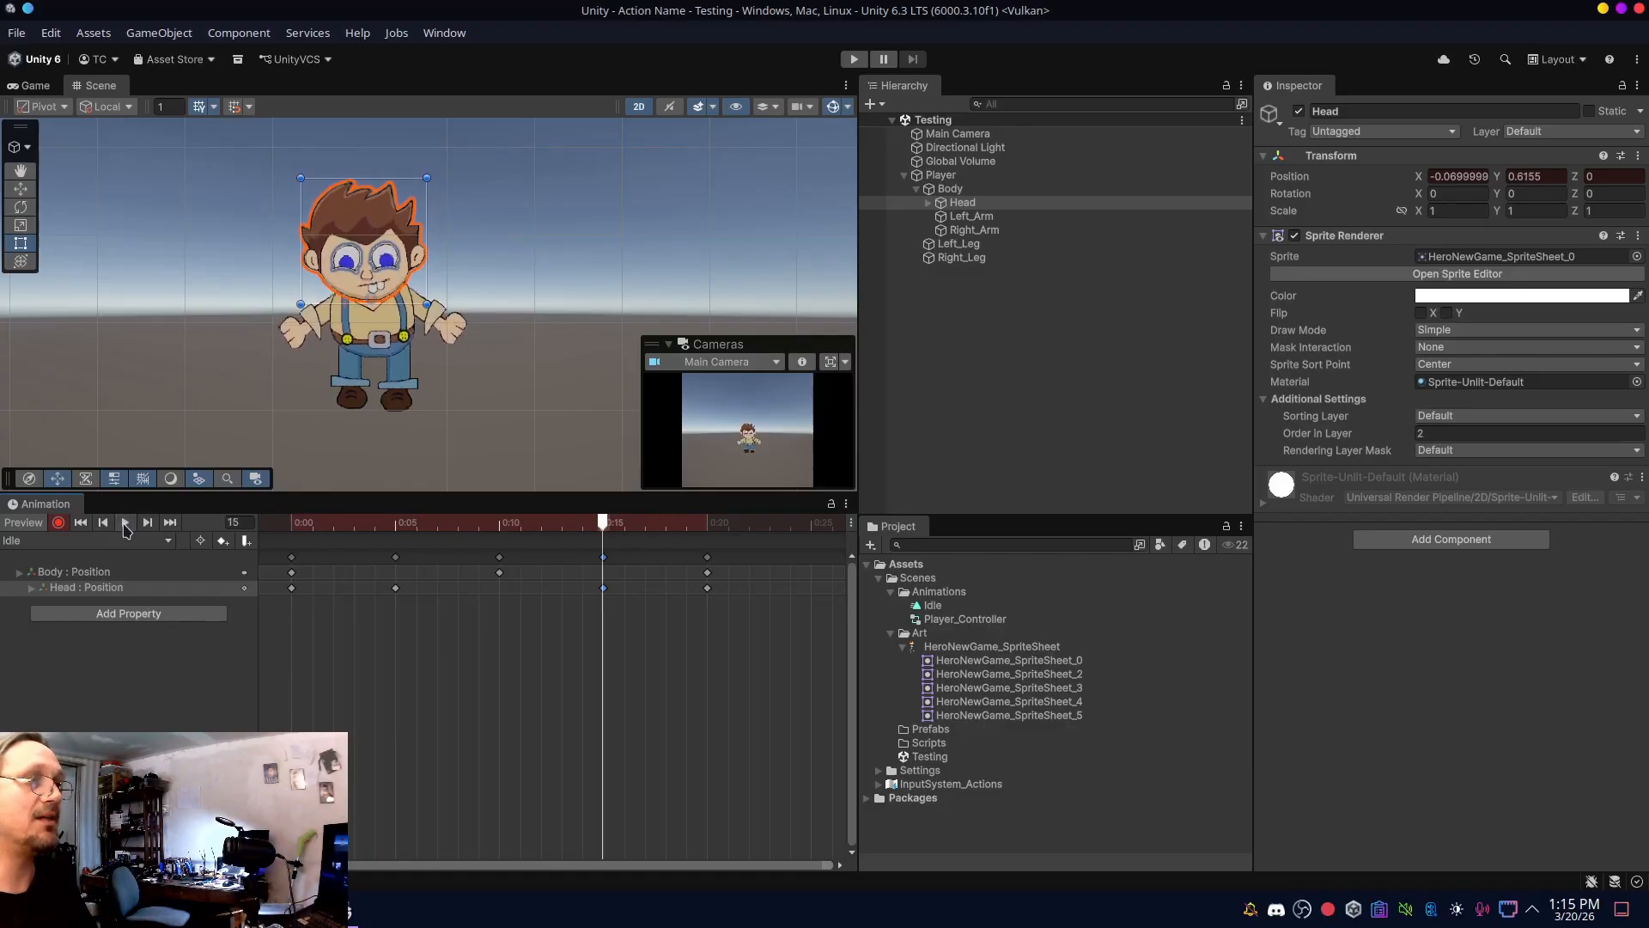
- Keyframe Head's scale in the Idle clip, with X at about 1.04 at frame 5 and Y at about 1.03 at frame 15
click(396, 525)
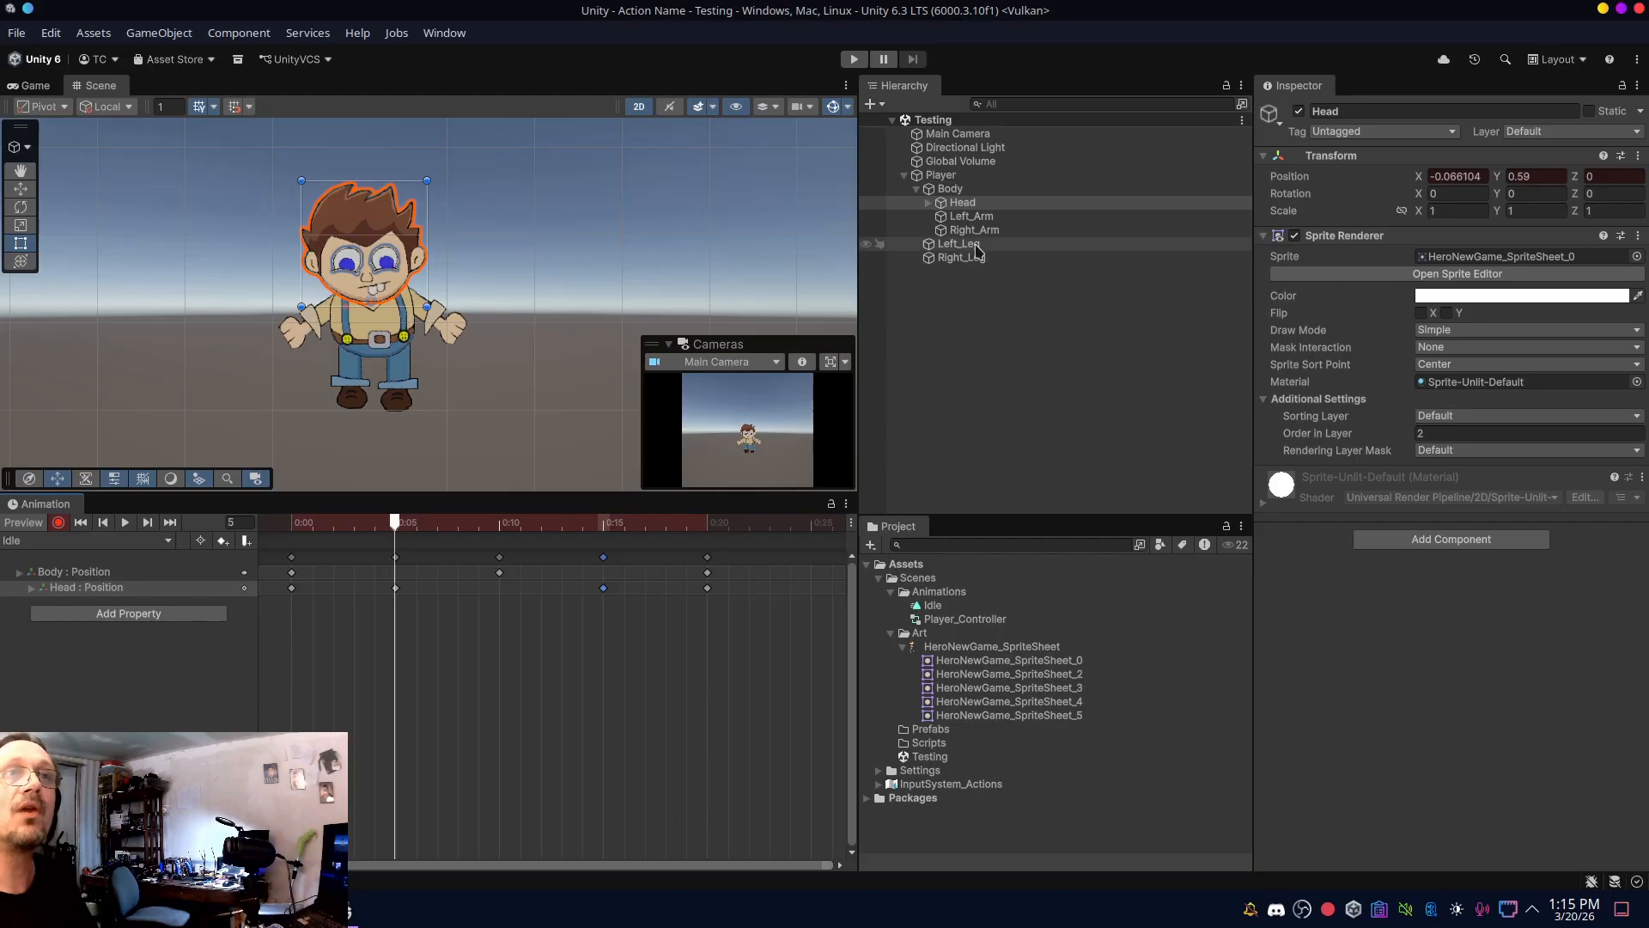
click(964, 204)
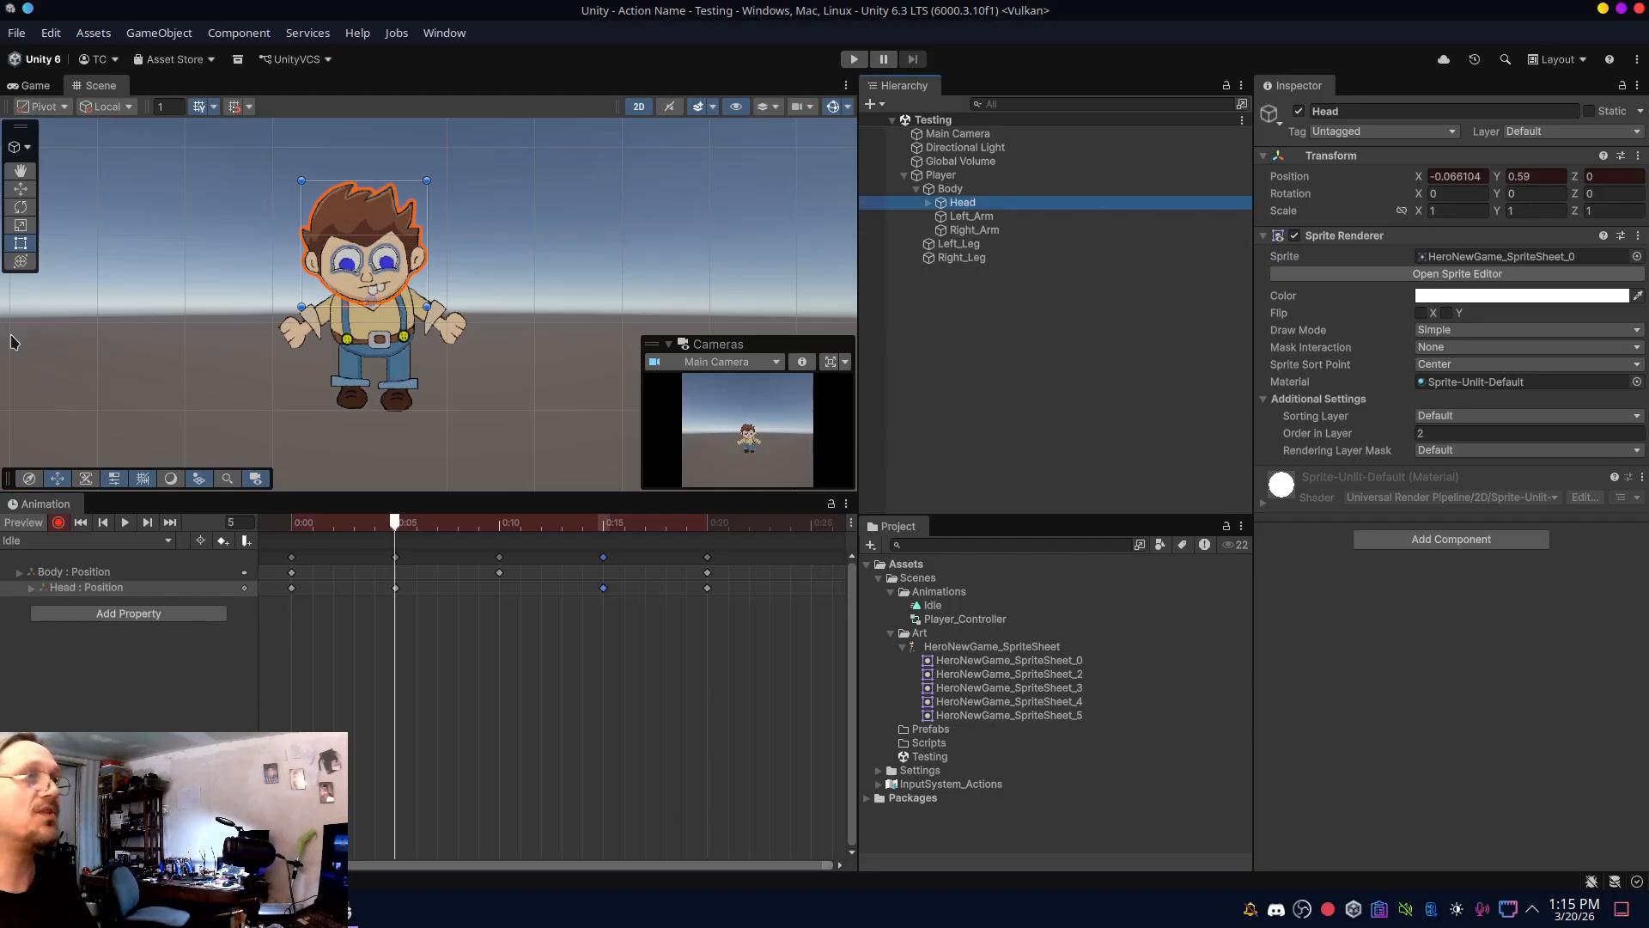
click(21, 225)
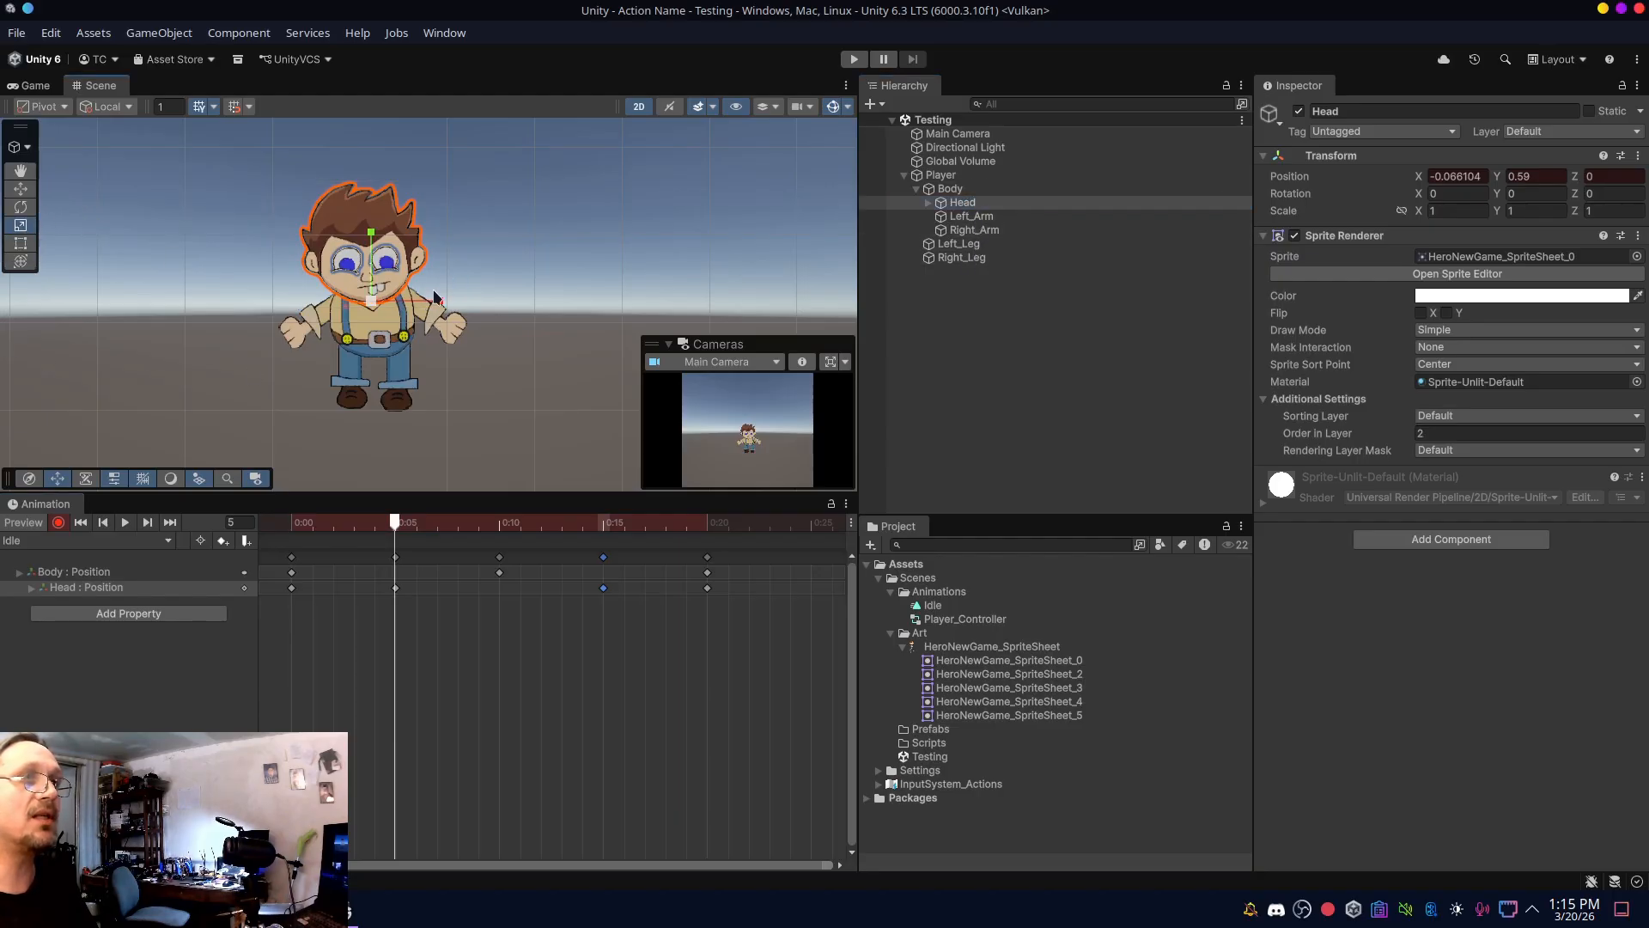
drag(439, 303, 440, 302)
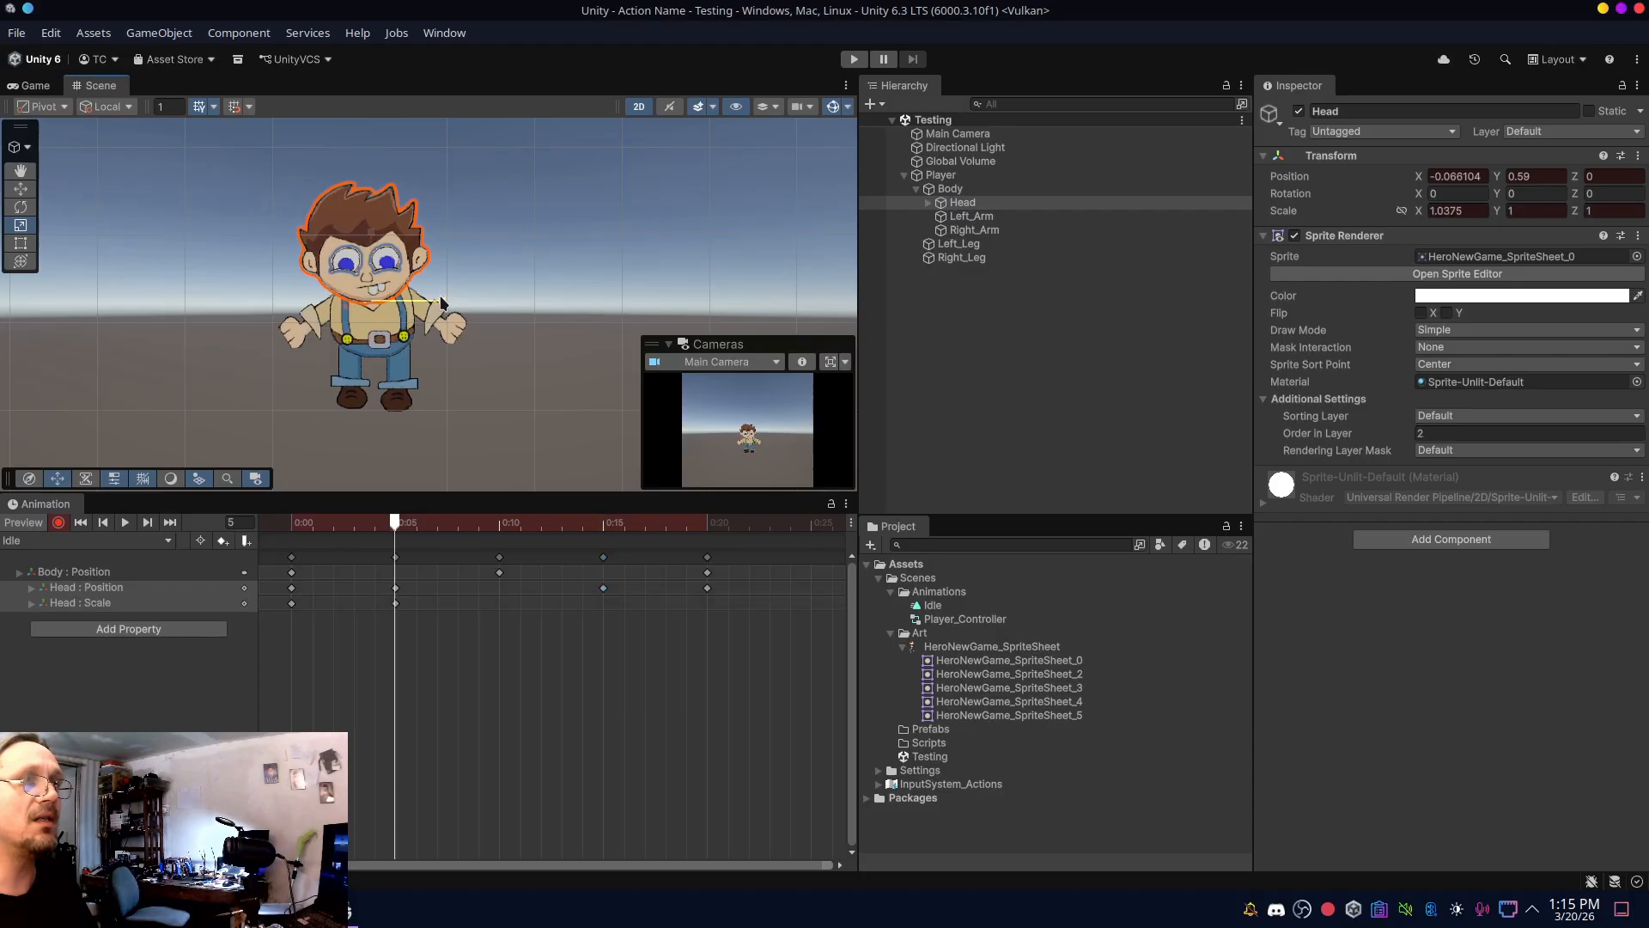
click(604, 526)
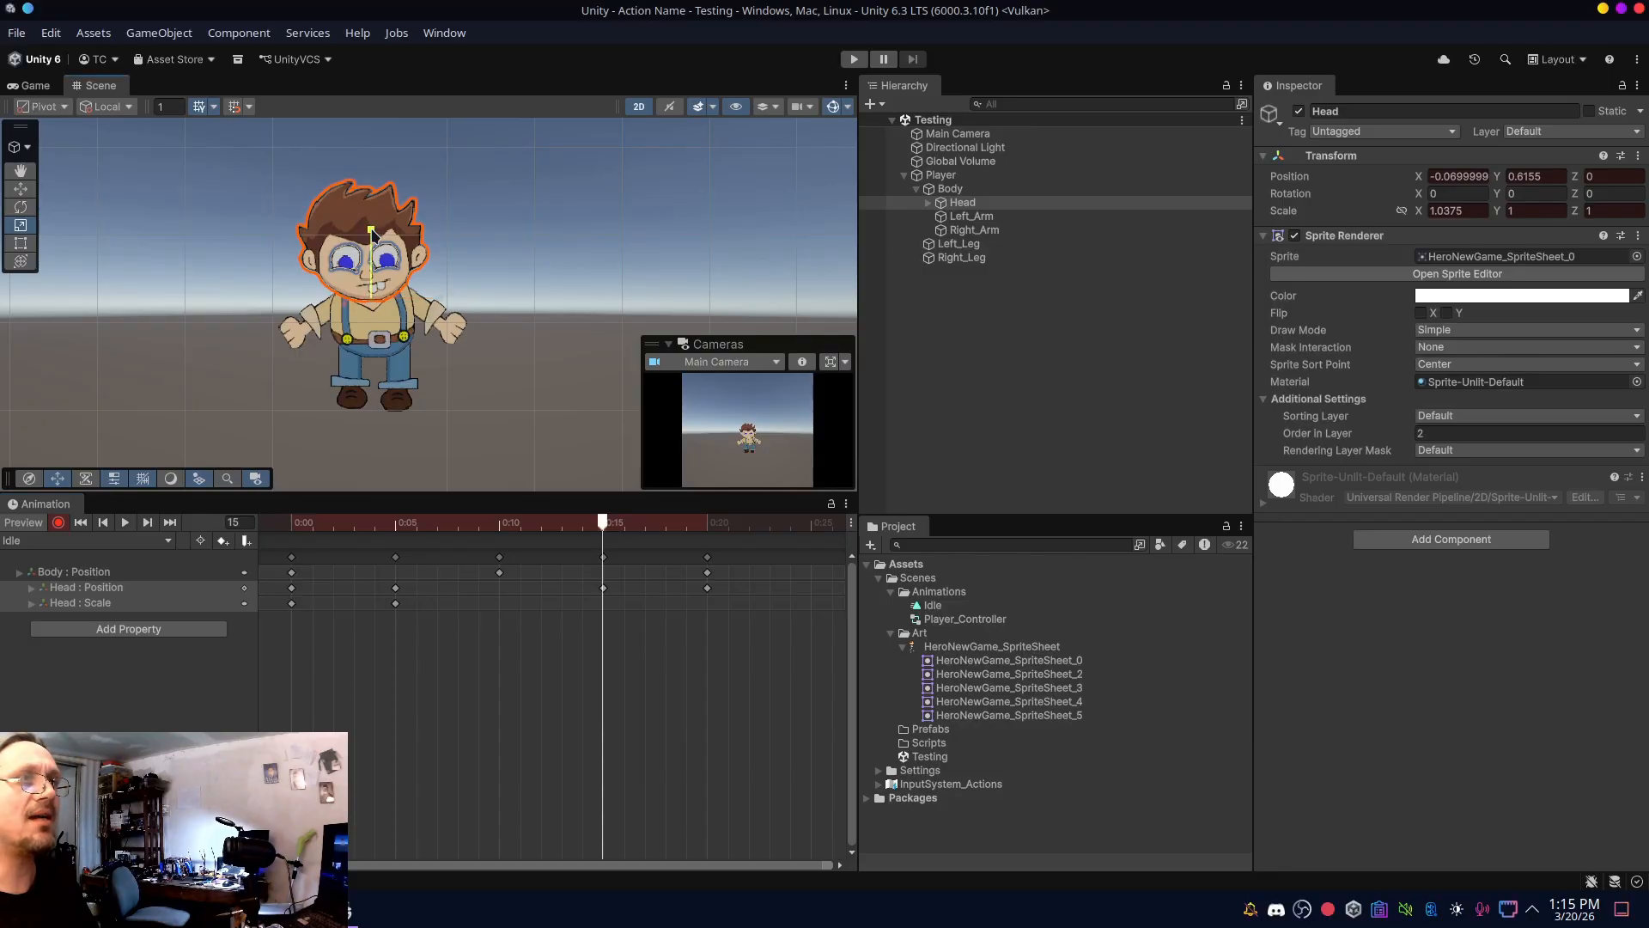
drag(372, 232, 372, 232)
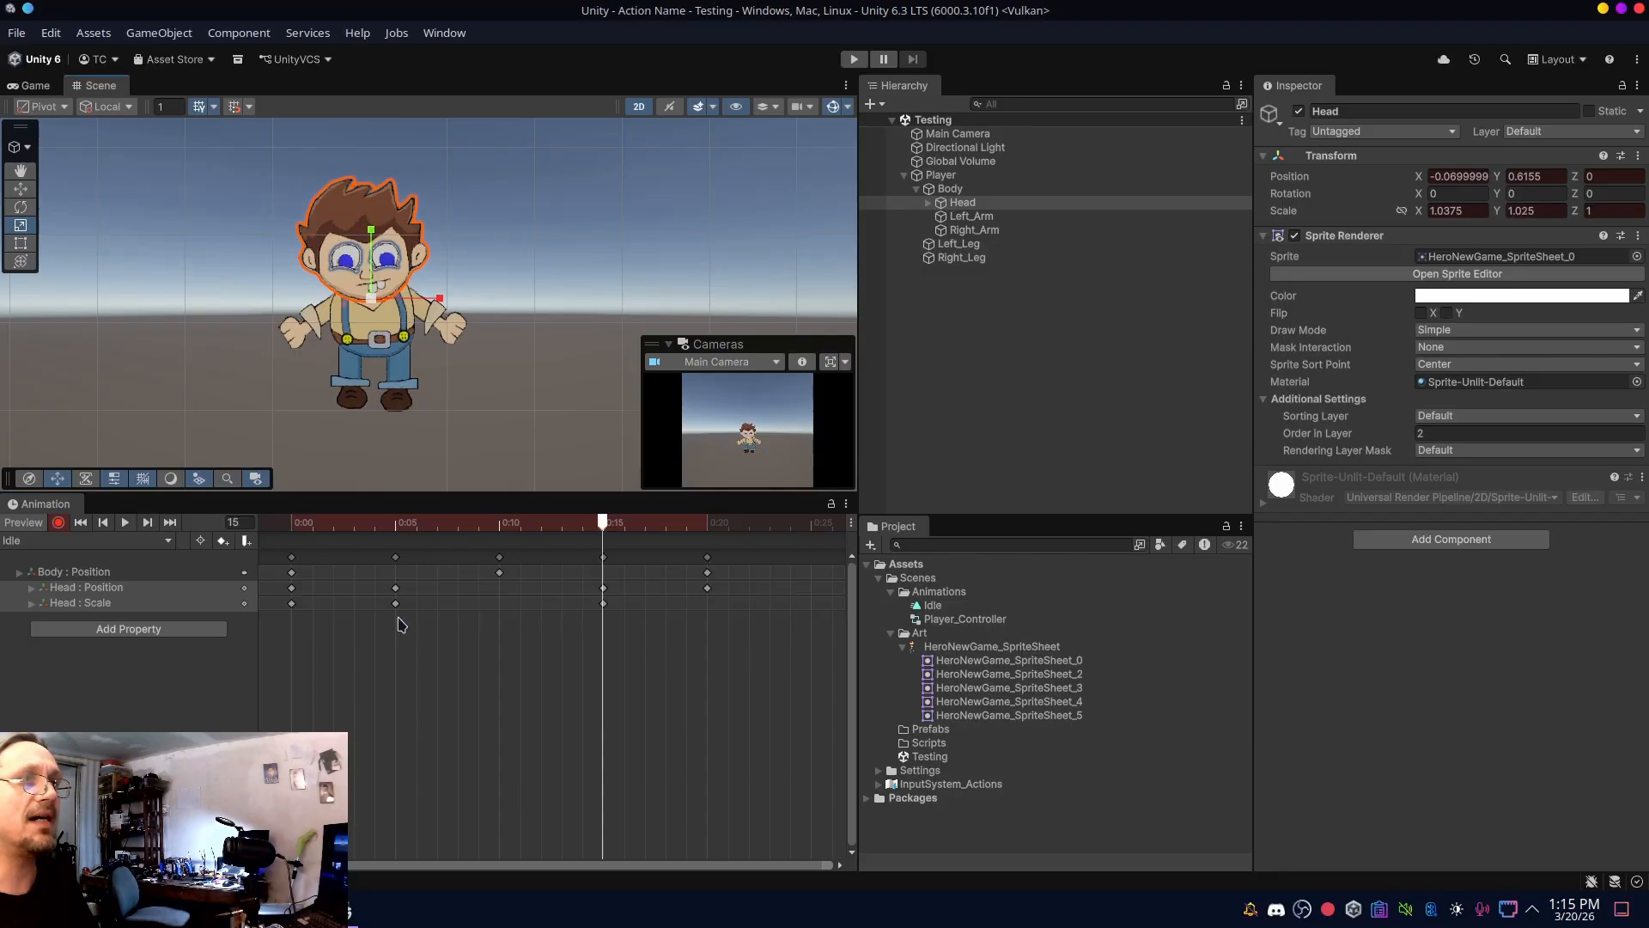
- Copy all starting keyframes, including Head's scale, to frame 20 so the Idle clip loops
drag(316, 622, 275, 549)
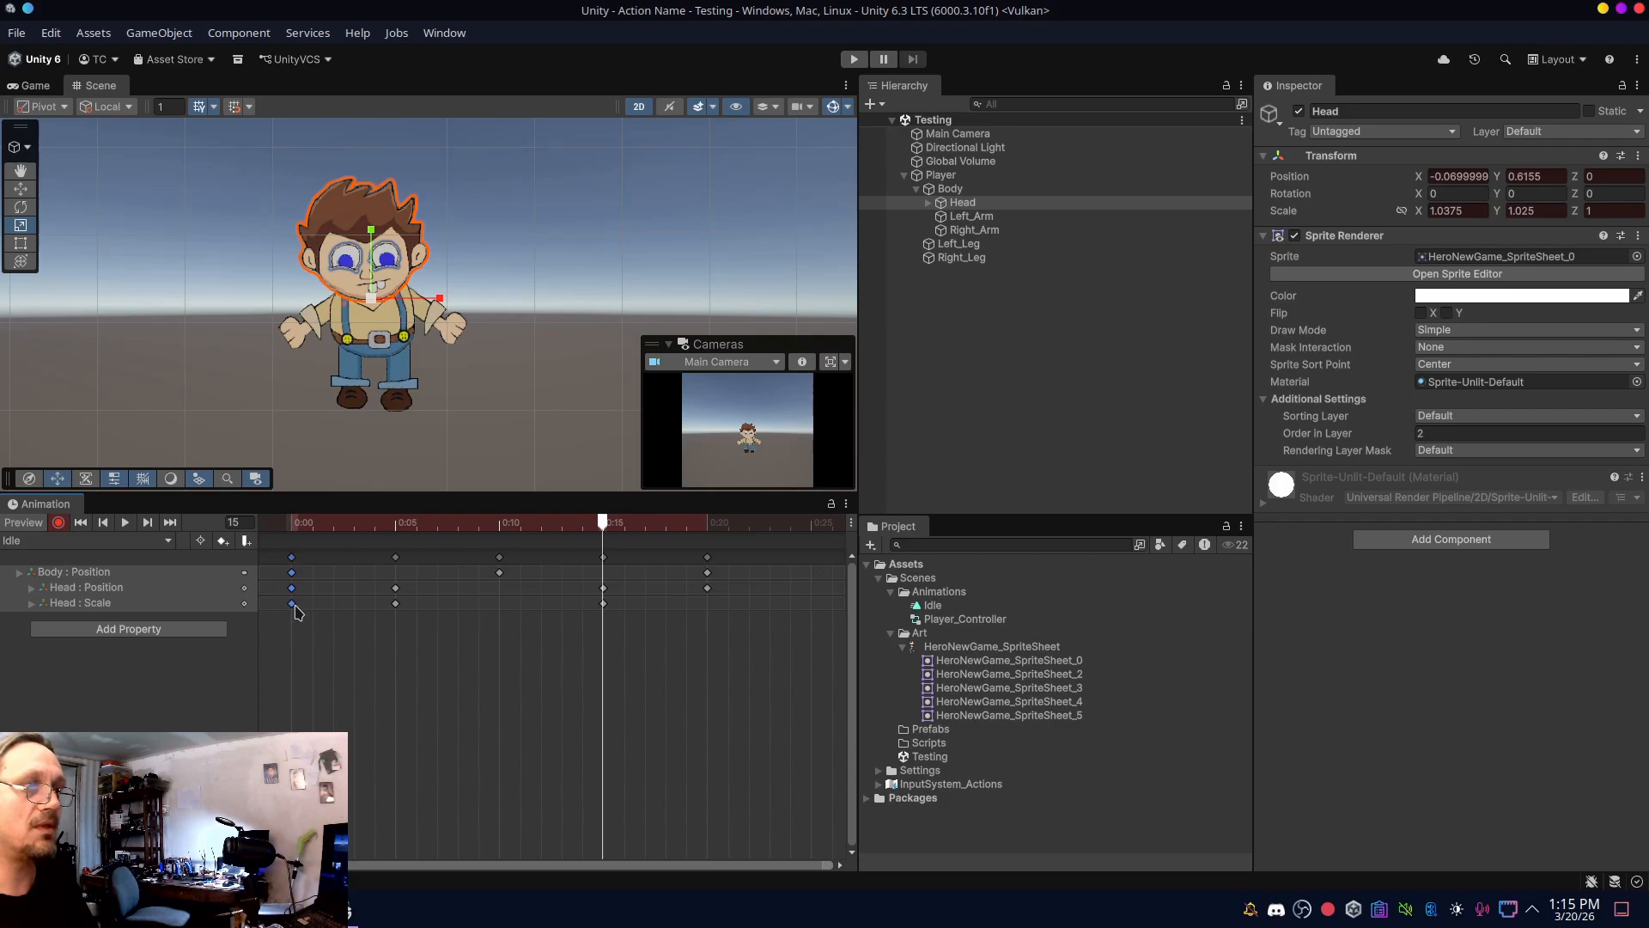
right_click(295, 607)
click(323, 562)
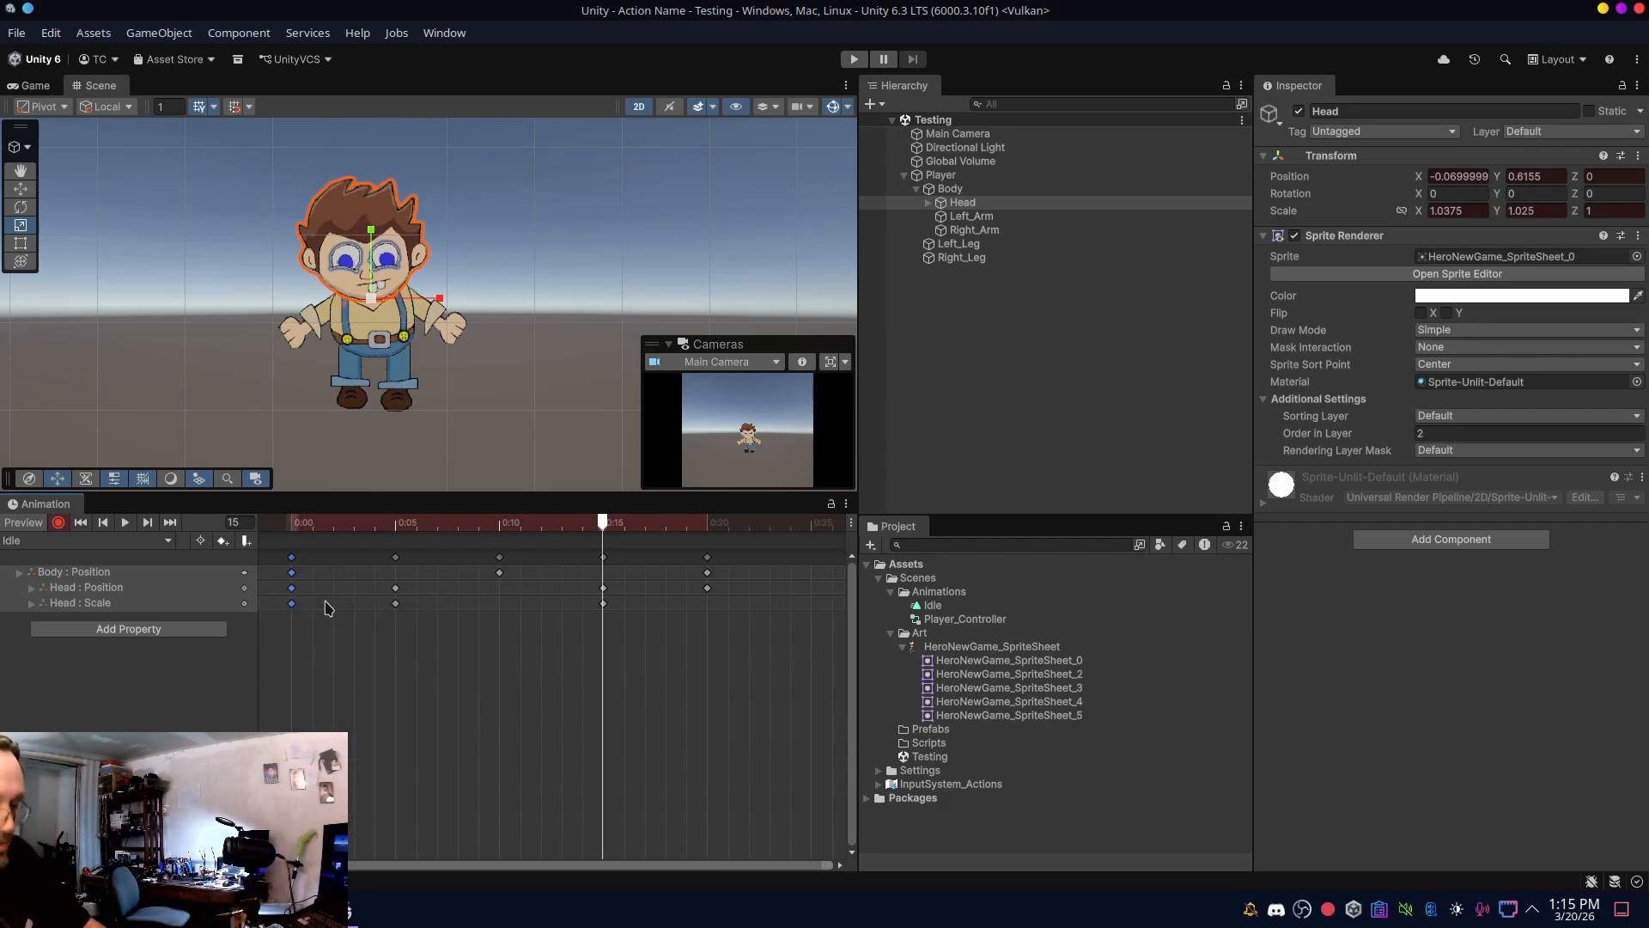
drag(736, 617, 688, 550)
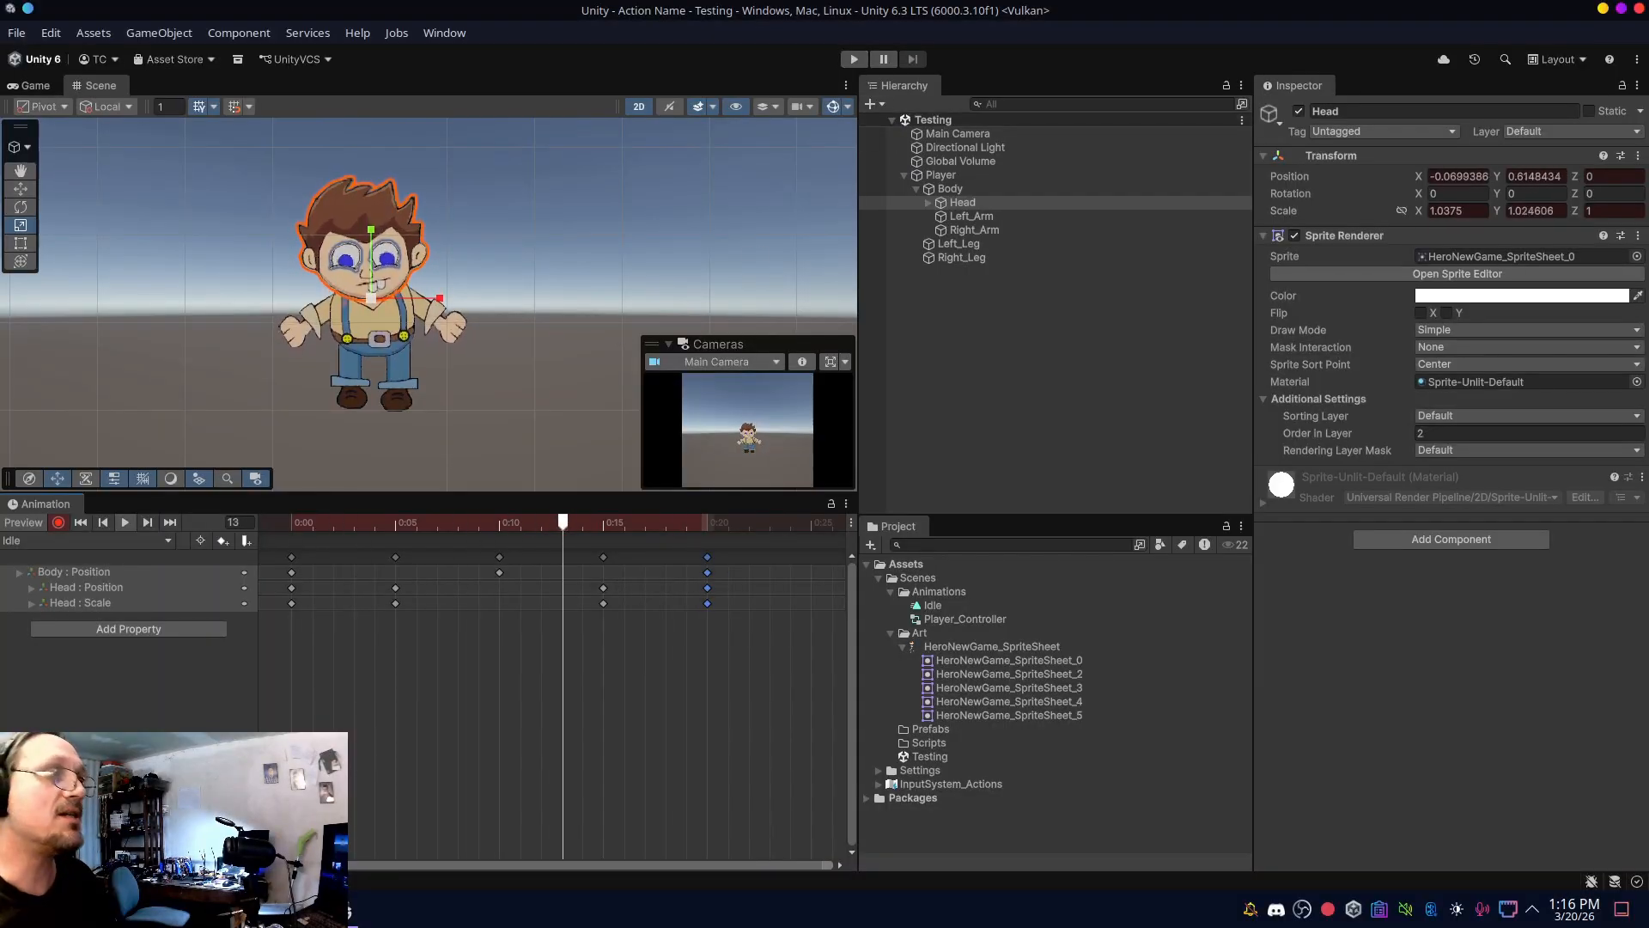
- Set Head's scale to X 1.01 at frame 5 and to X 1.01, Y 1.01 at frame 15, and play back the Idle clip
click(395, 527)
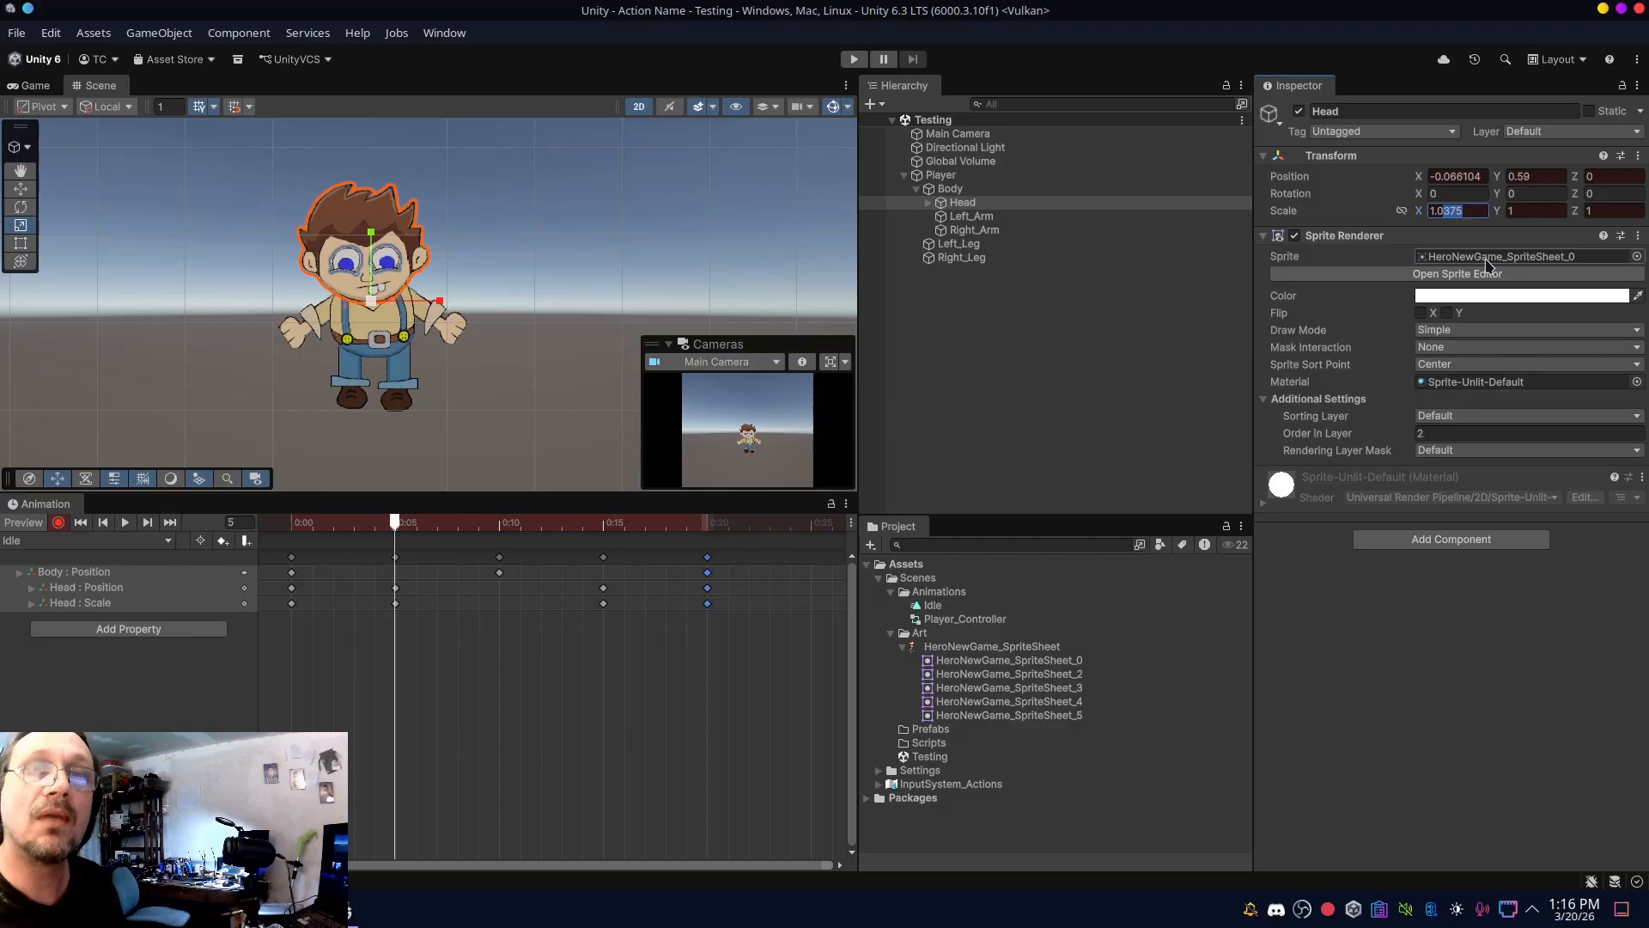
text(1.01)
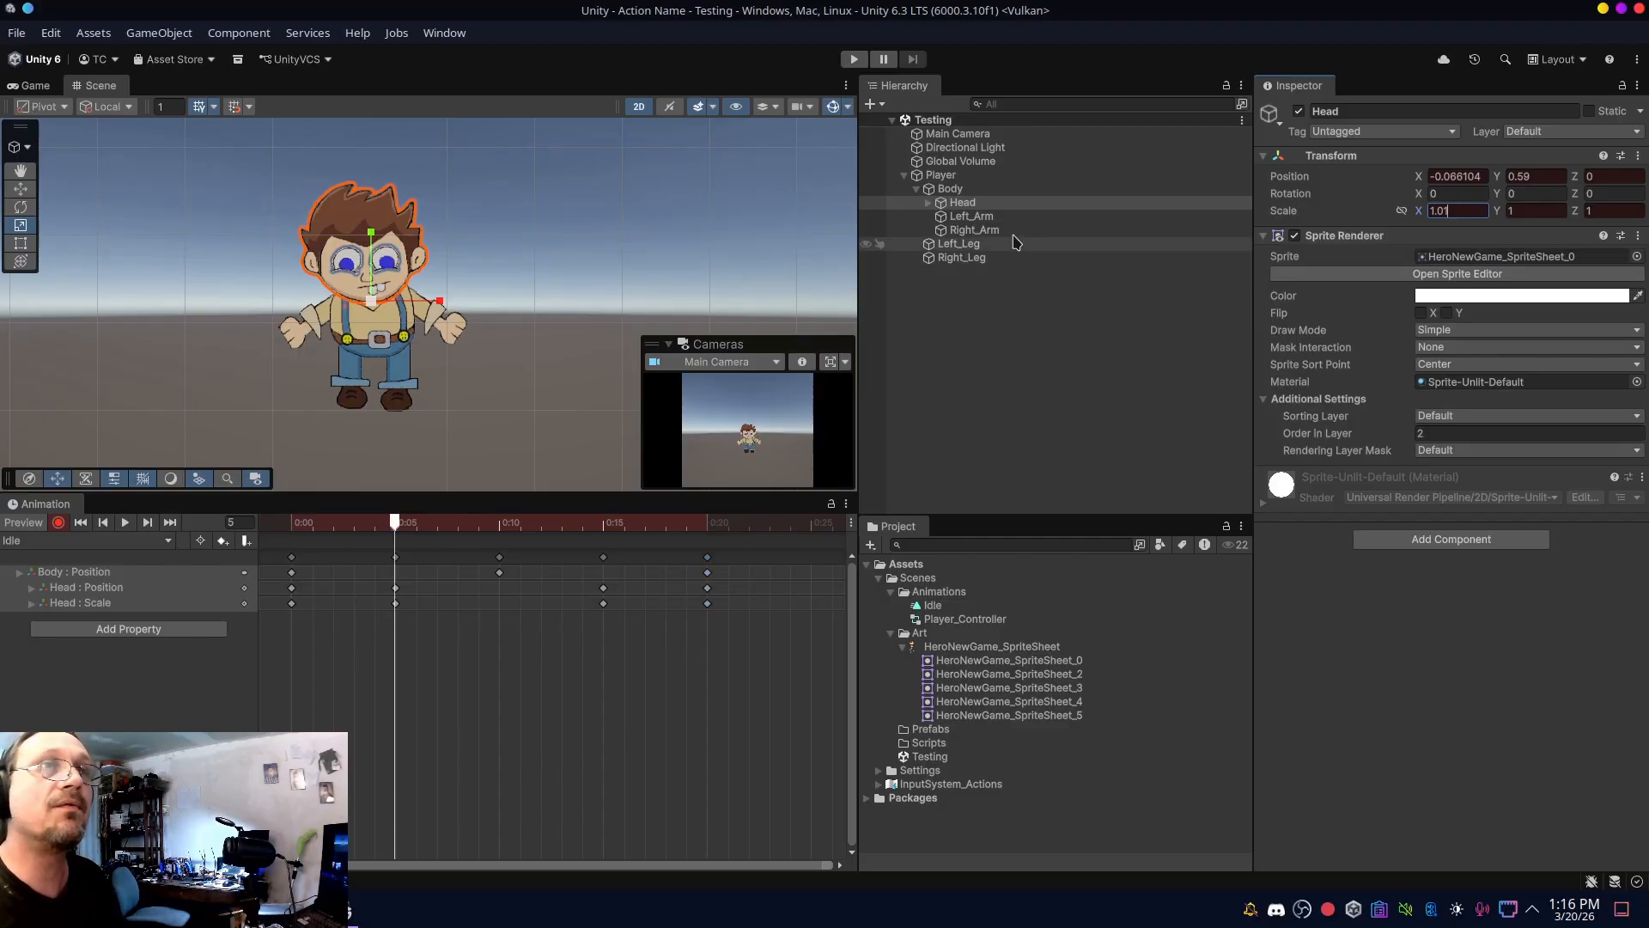
click(606, 527)
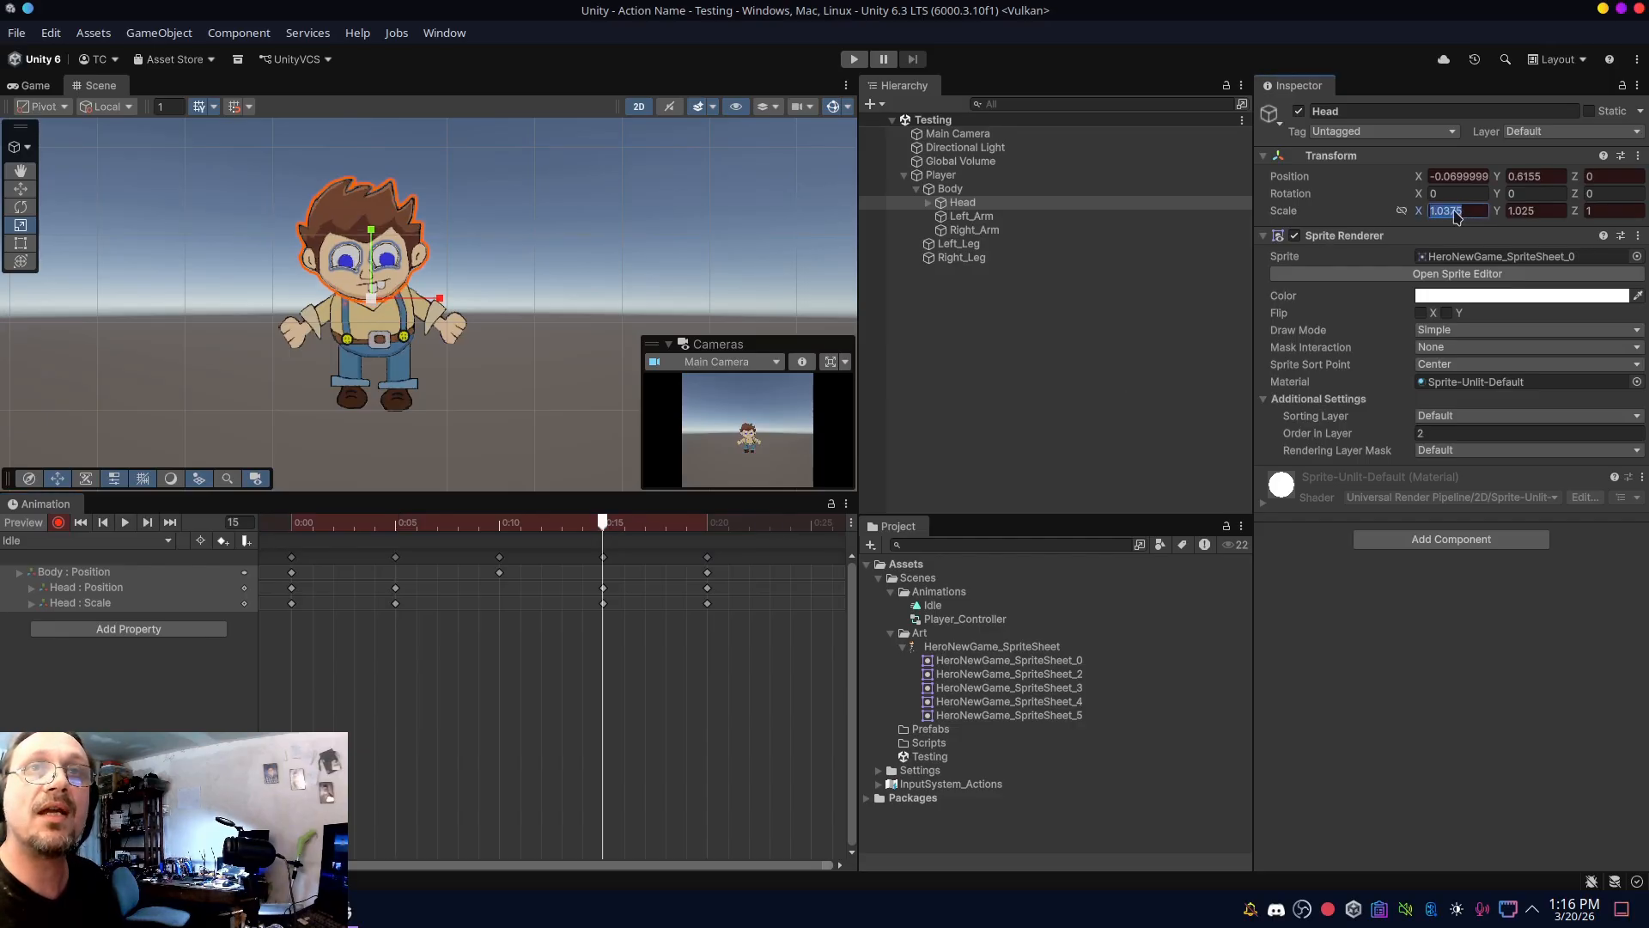
text(1.01)
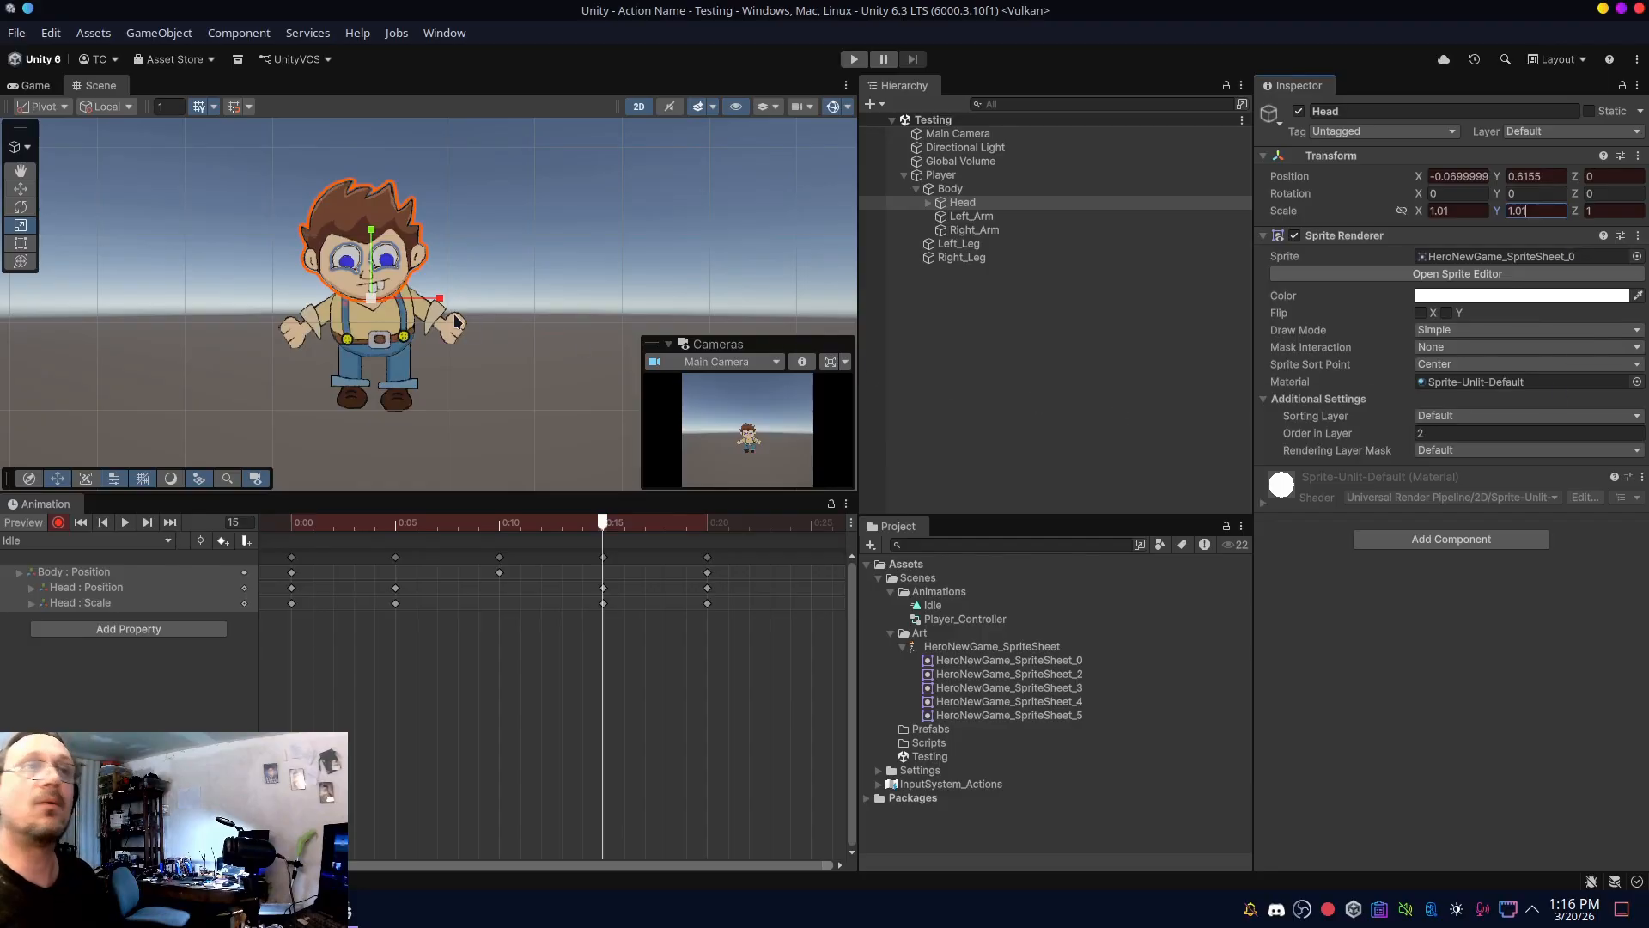
click(126, 522)
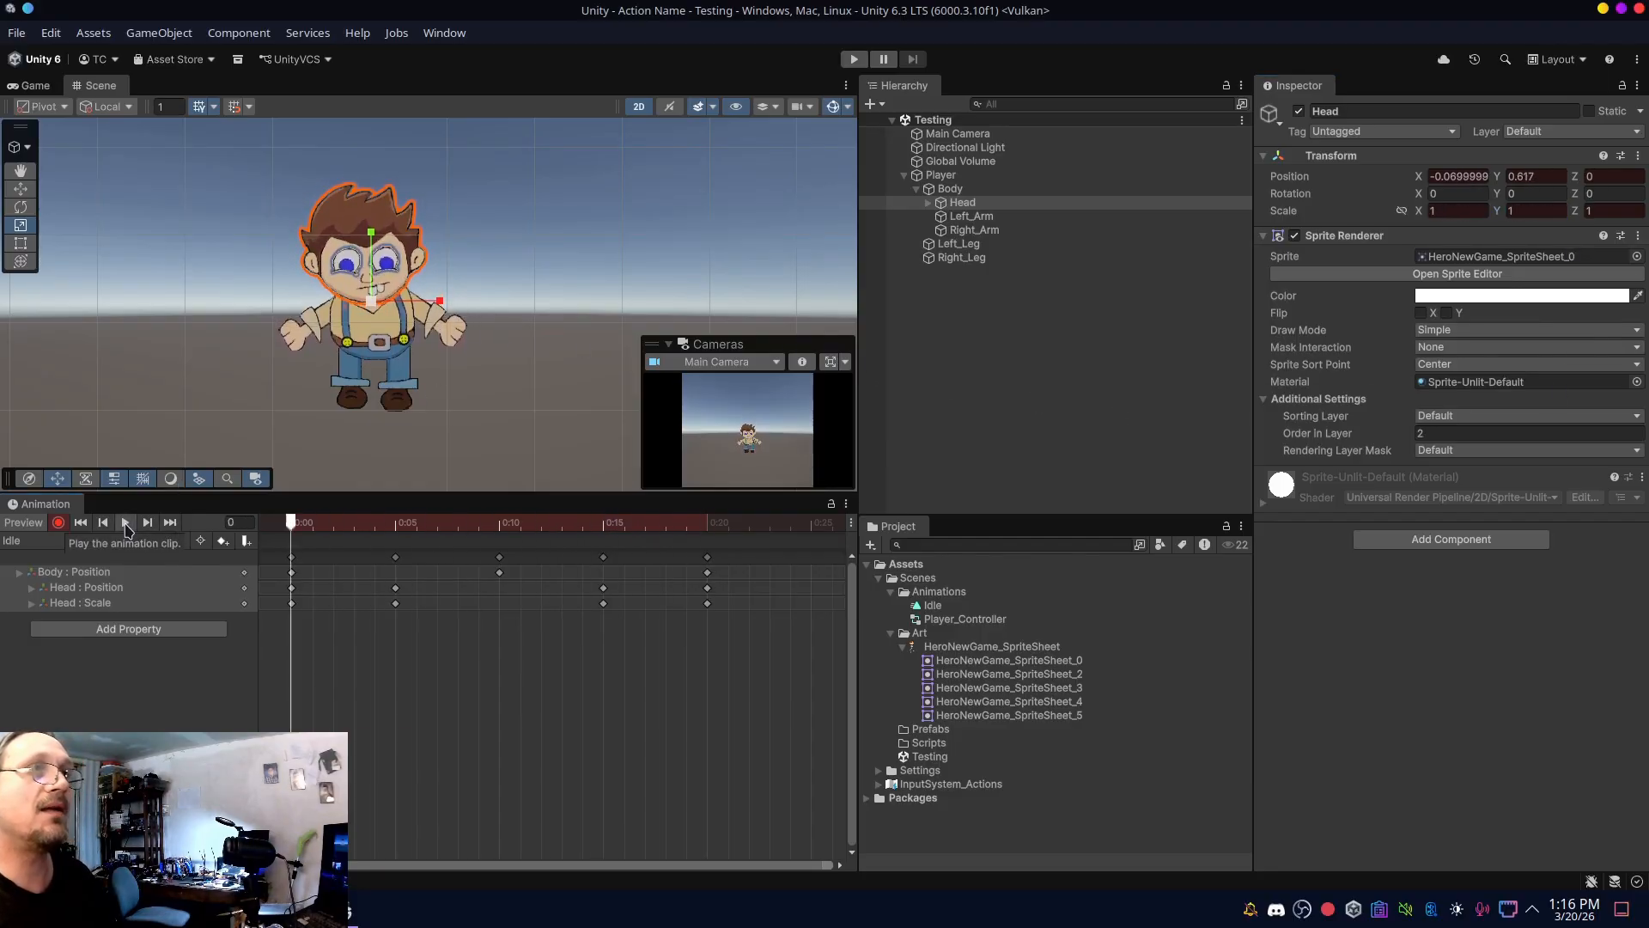
scroll(504, 273, down, 4)
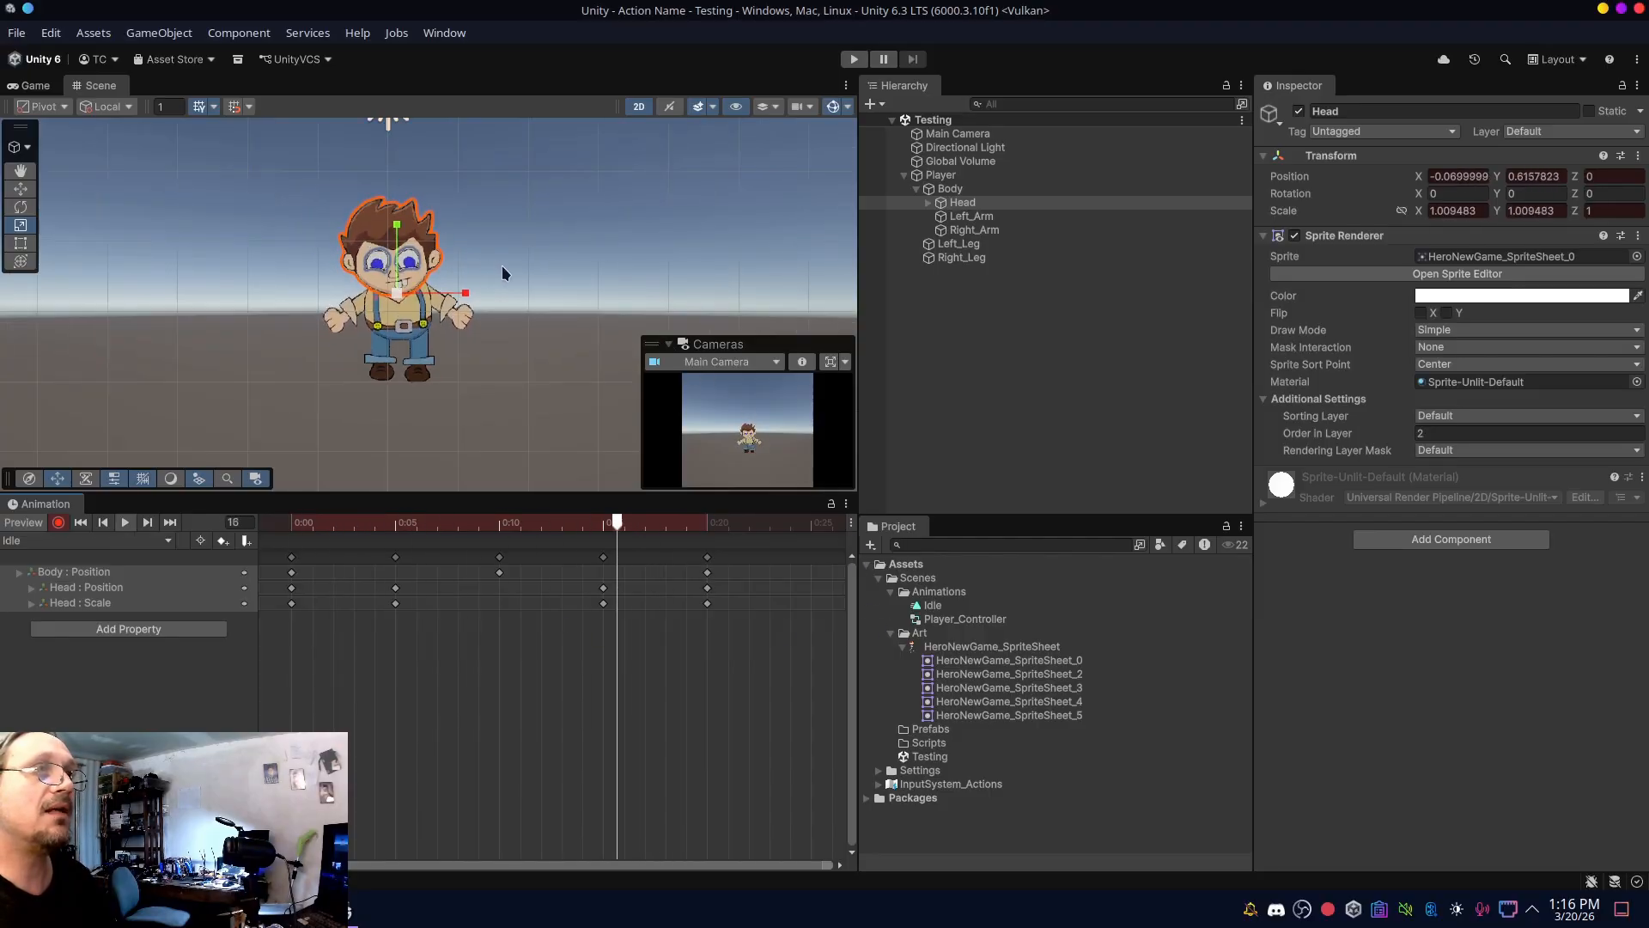
scroll(503, 274, up, 3)
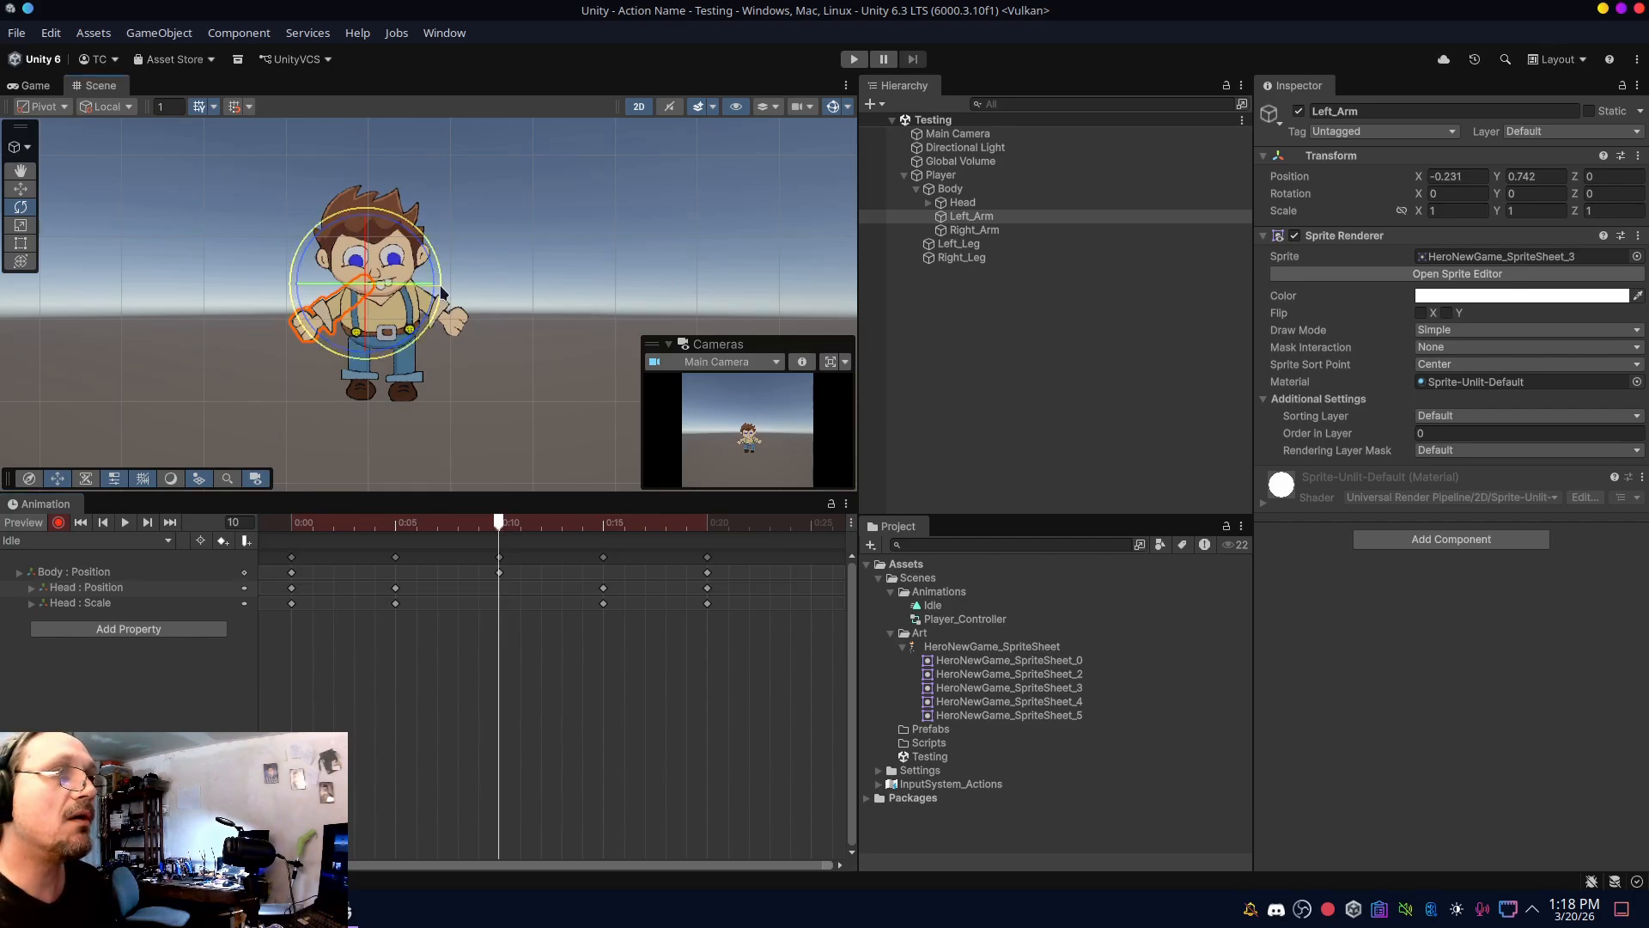
- Keyframe both arms raised at frame 10, rotating Left_Arm to about -13.7 and Right_Arm to about 15.8 around Z
drag(441, 292, 441, 301)
click(866, 230)
drag(325, 310, 337, 345)
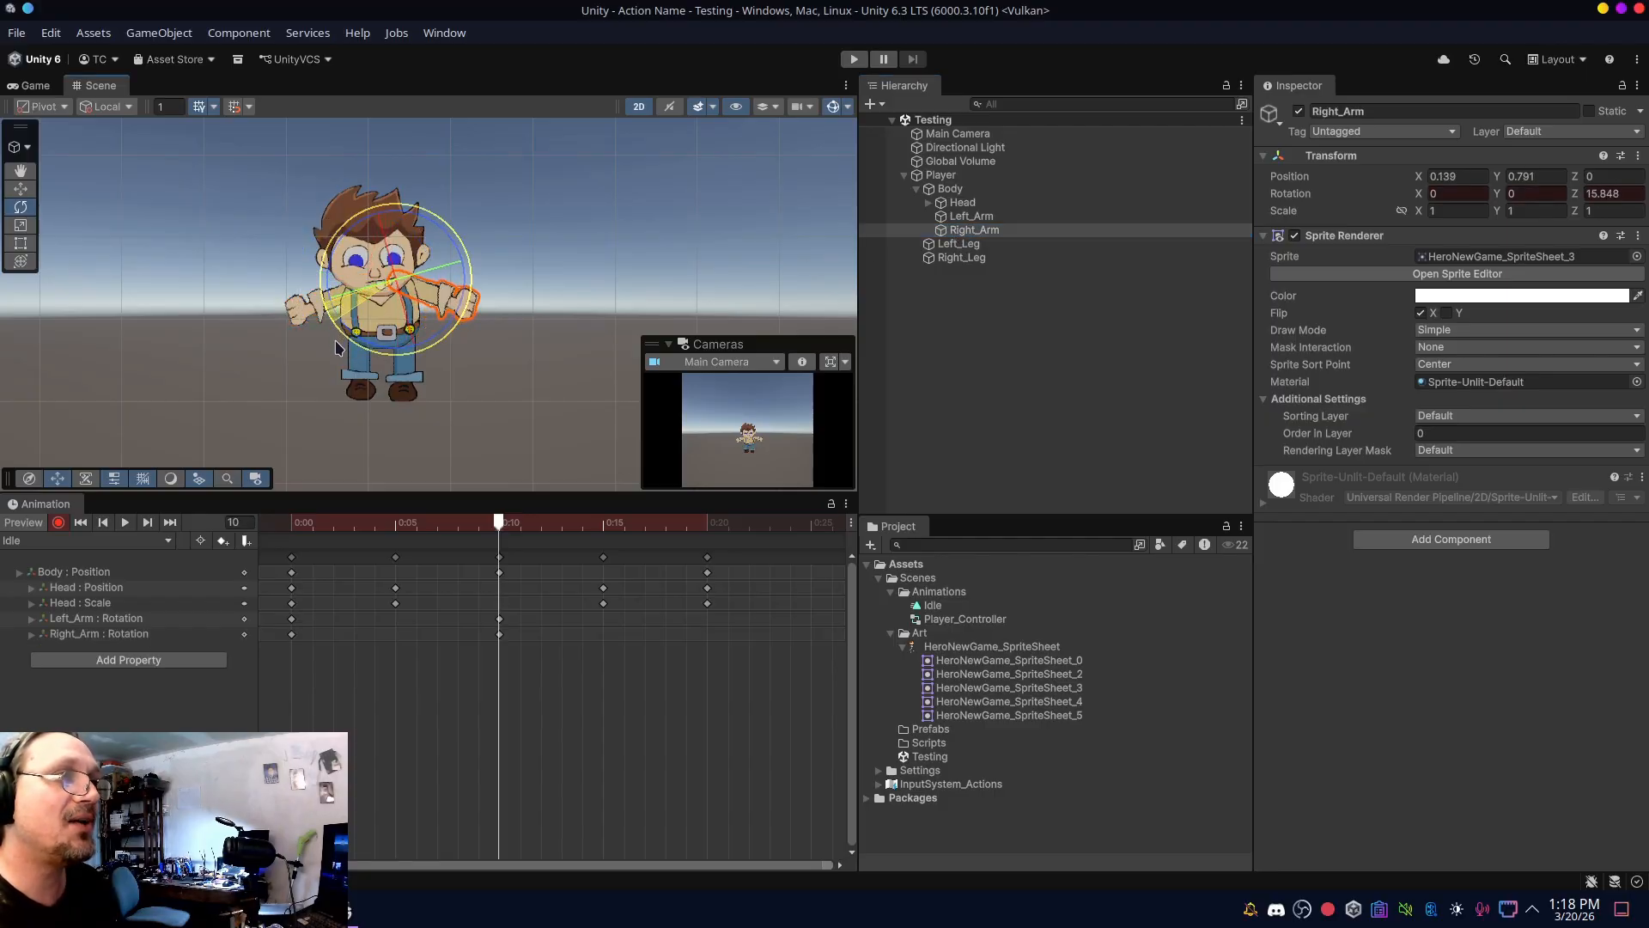
- Copy all starting keyframes, including the arm rotations, to frame 20, and play back the Idle clip
drag(295, 644, 273, 550)
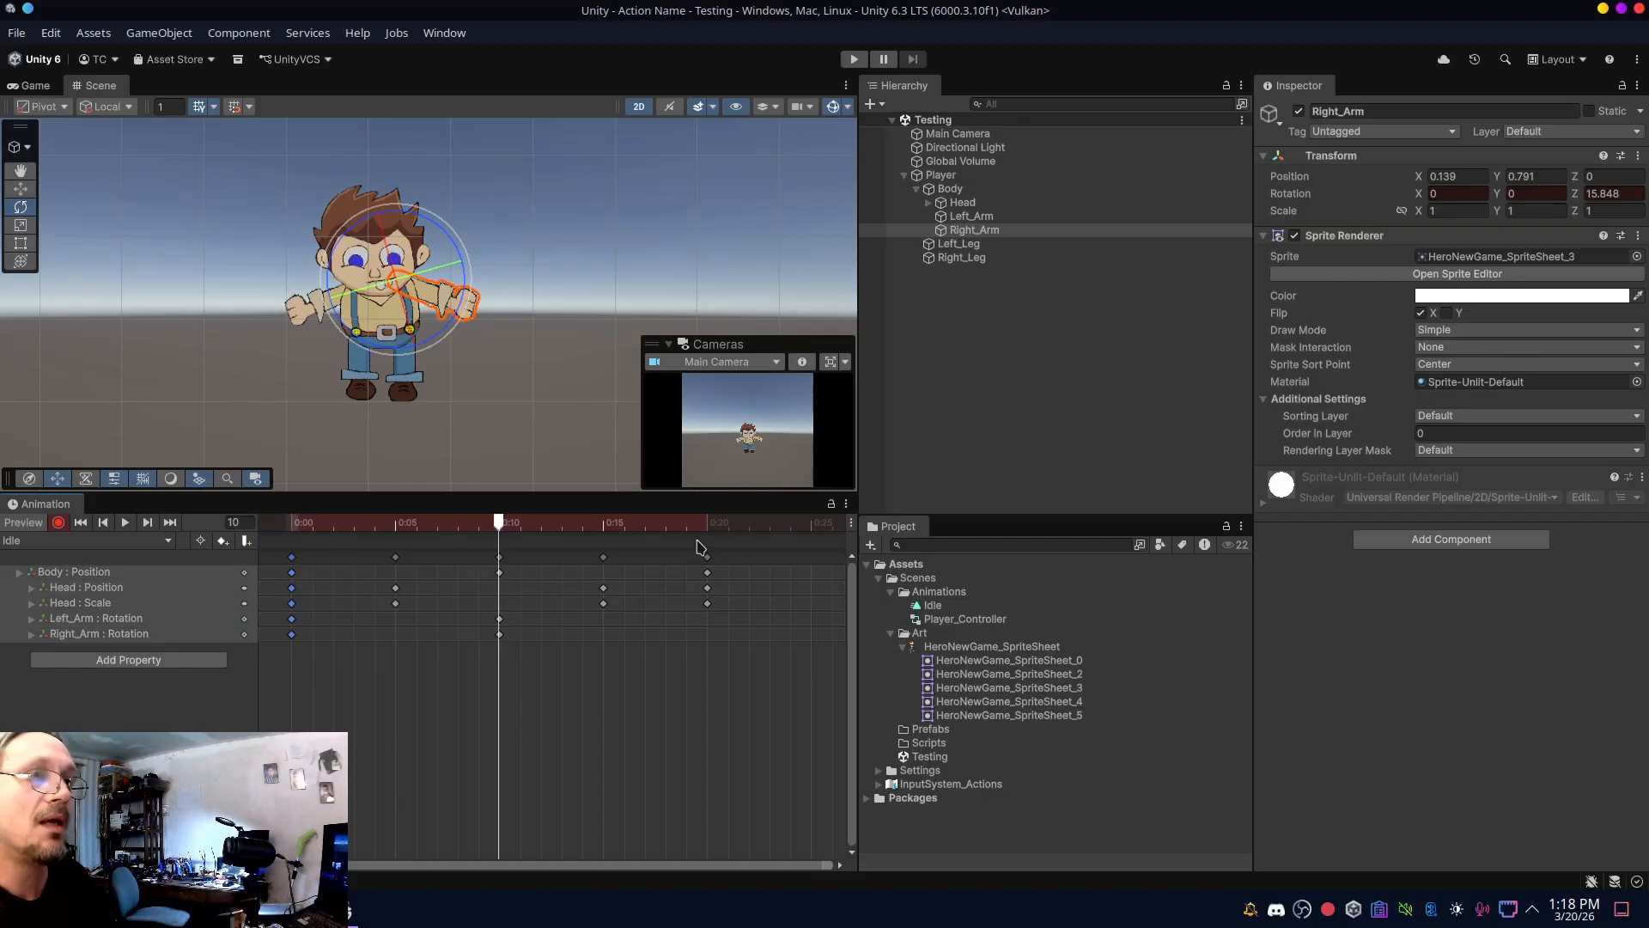
click(707, 524)
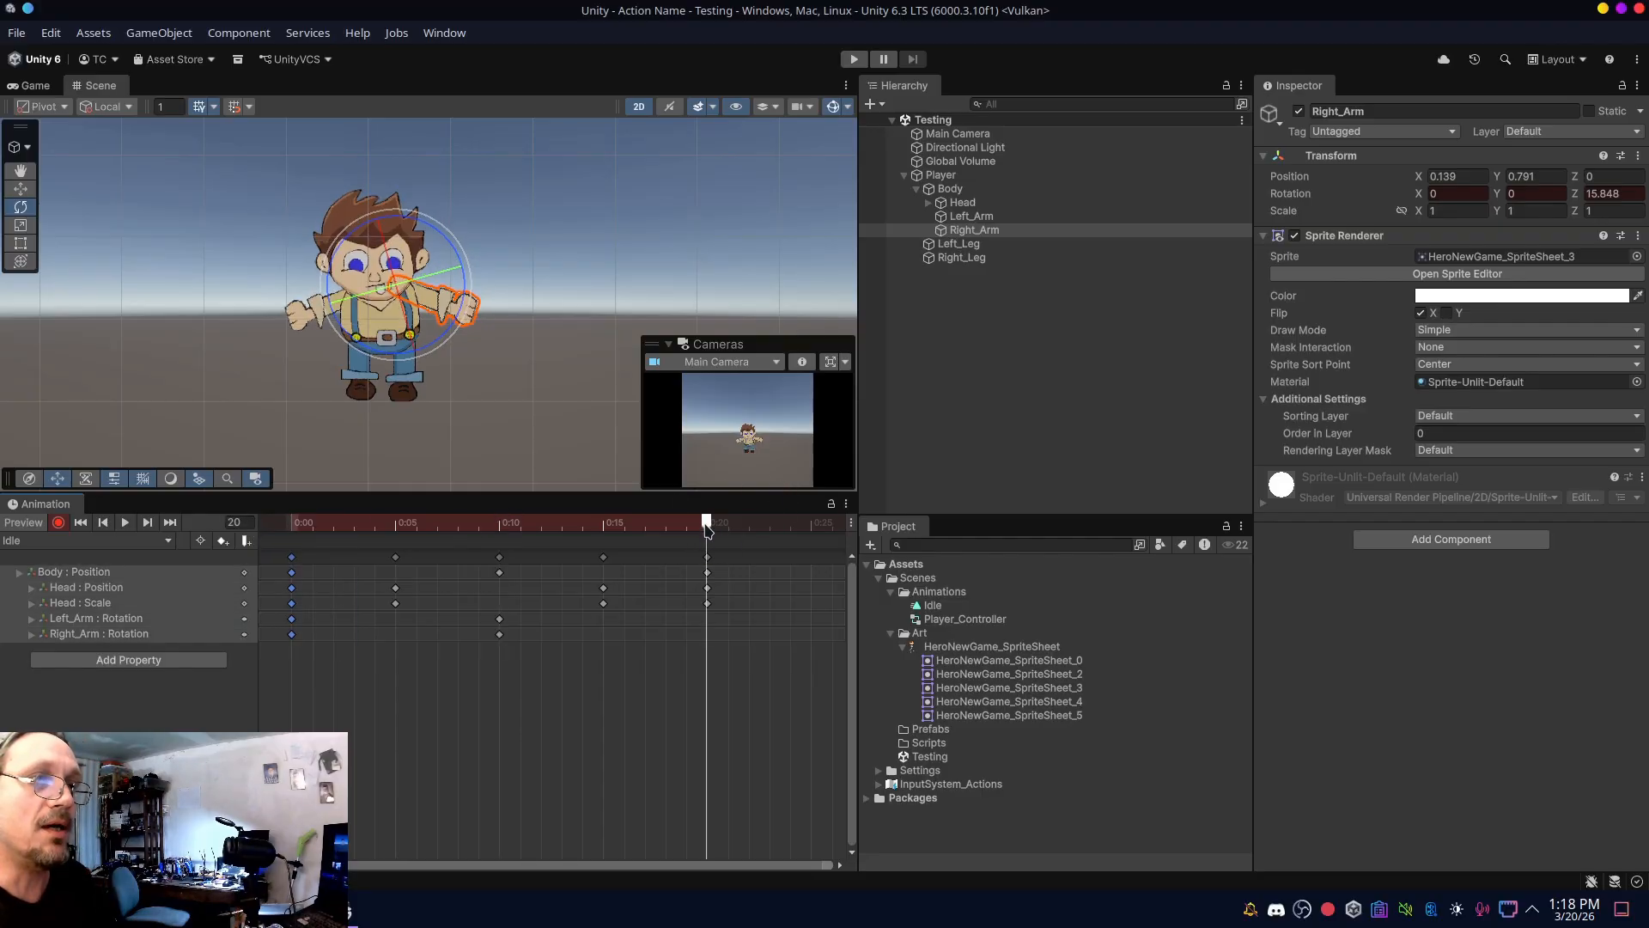
key(ctrl+v)
click(124, 526)
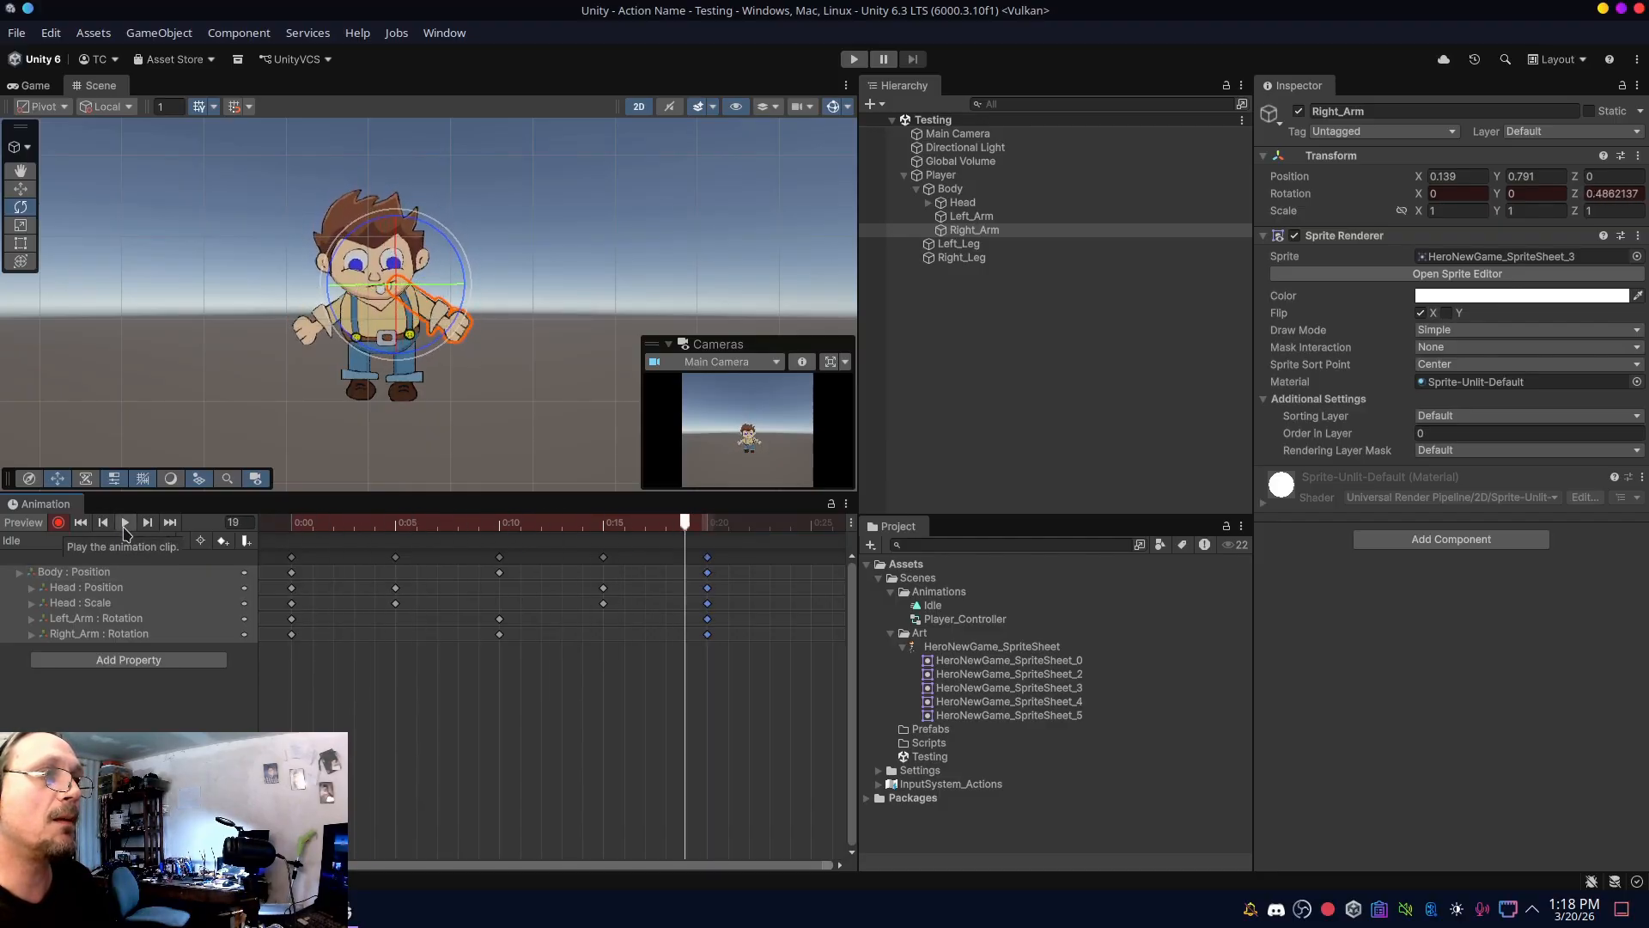
click(124, 524)
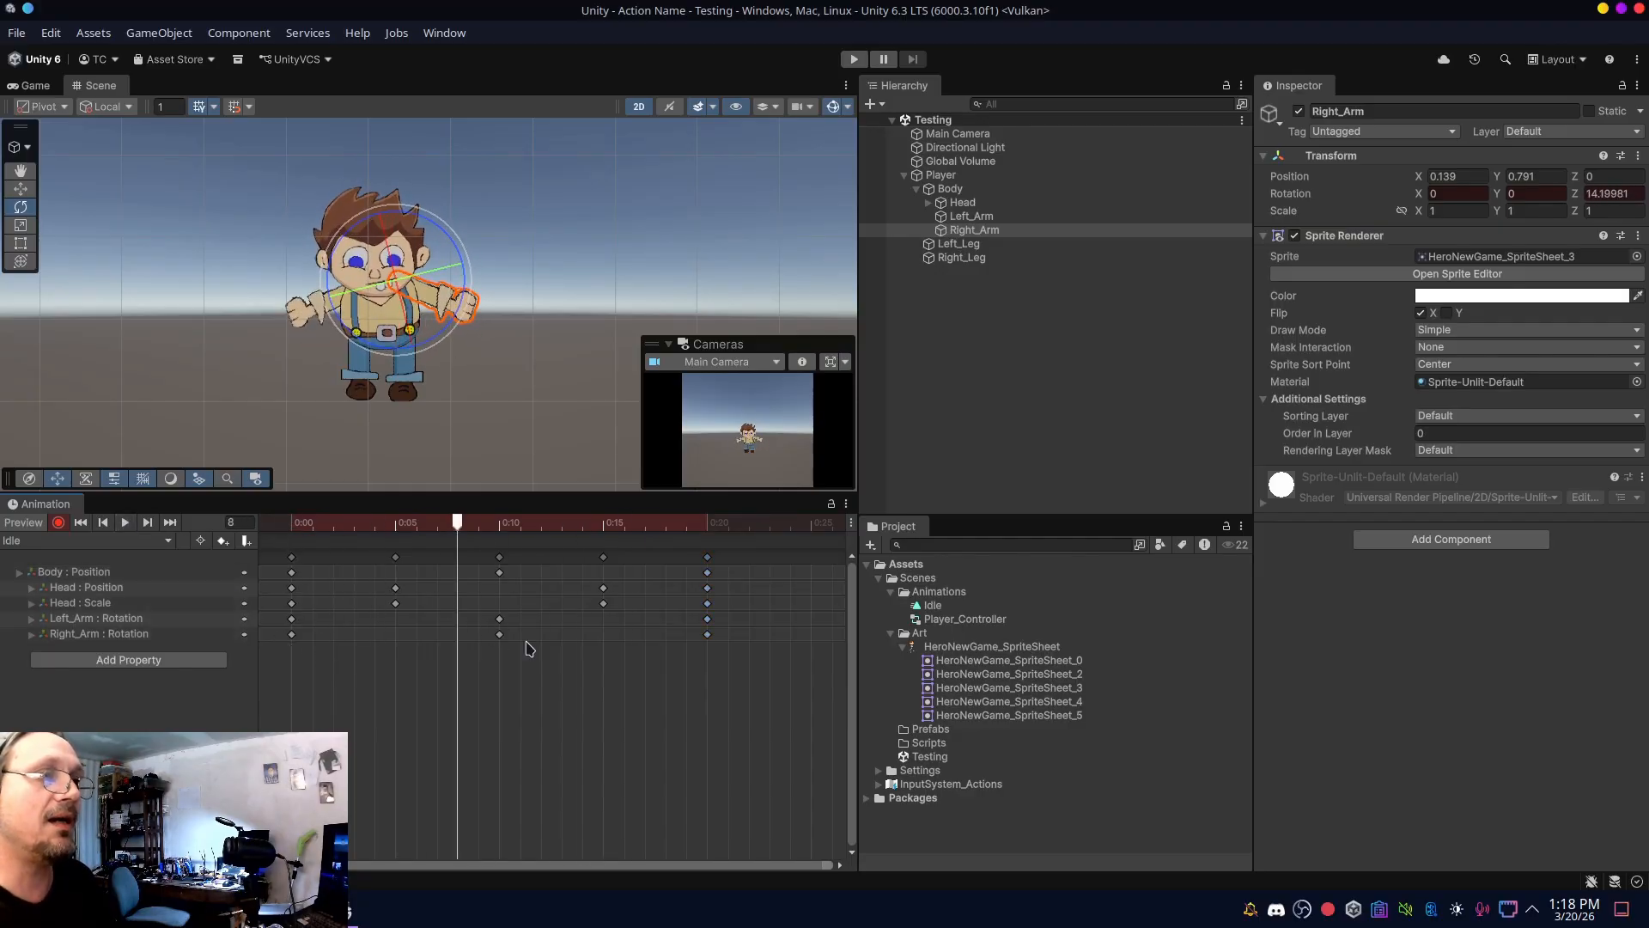
- Try a smaller arm raise at frame 10, with Left_Arm at about -6.7 and Right_Arm lowered to match, and play back the clip
click(500, 526)
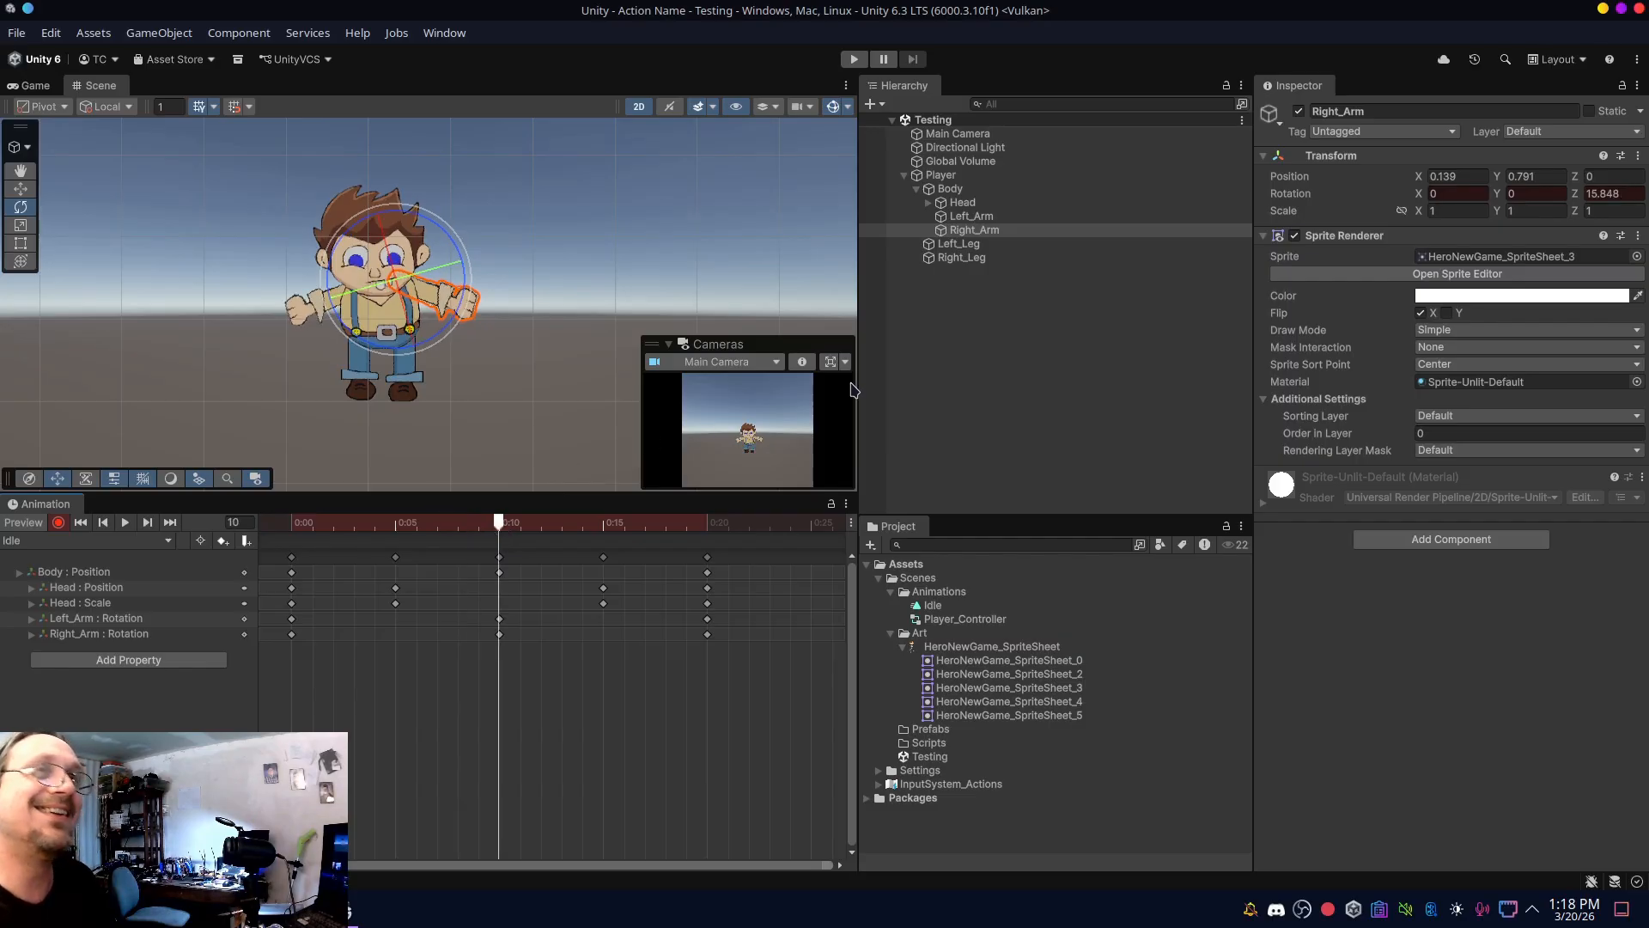
click(972, 216)
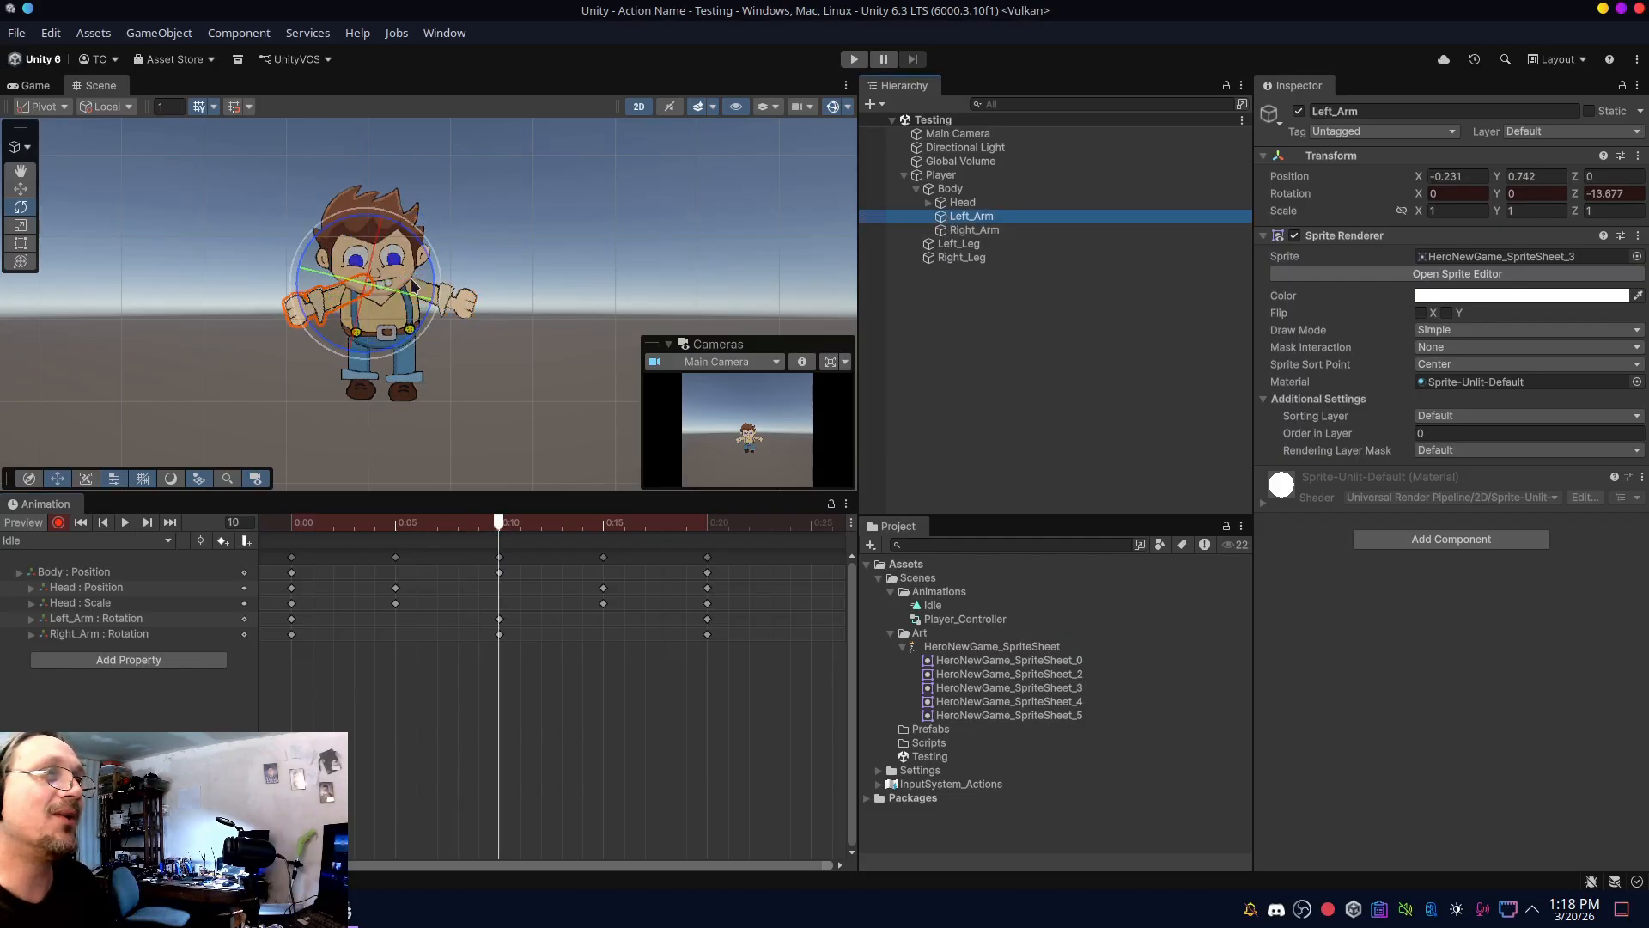
click(292, 316)
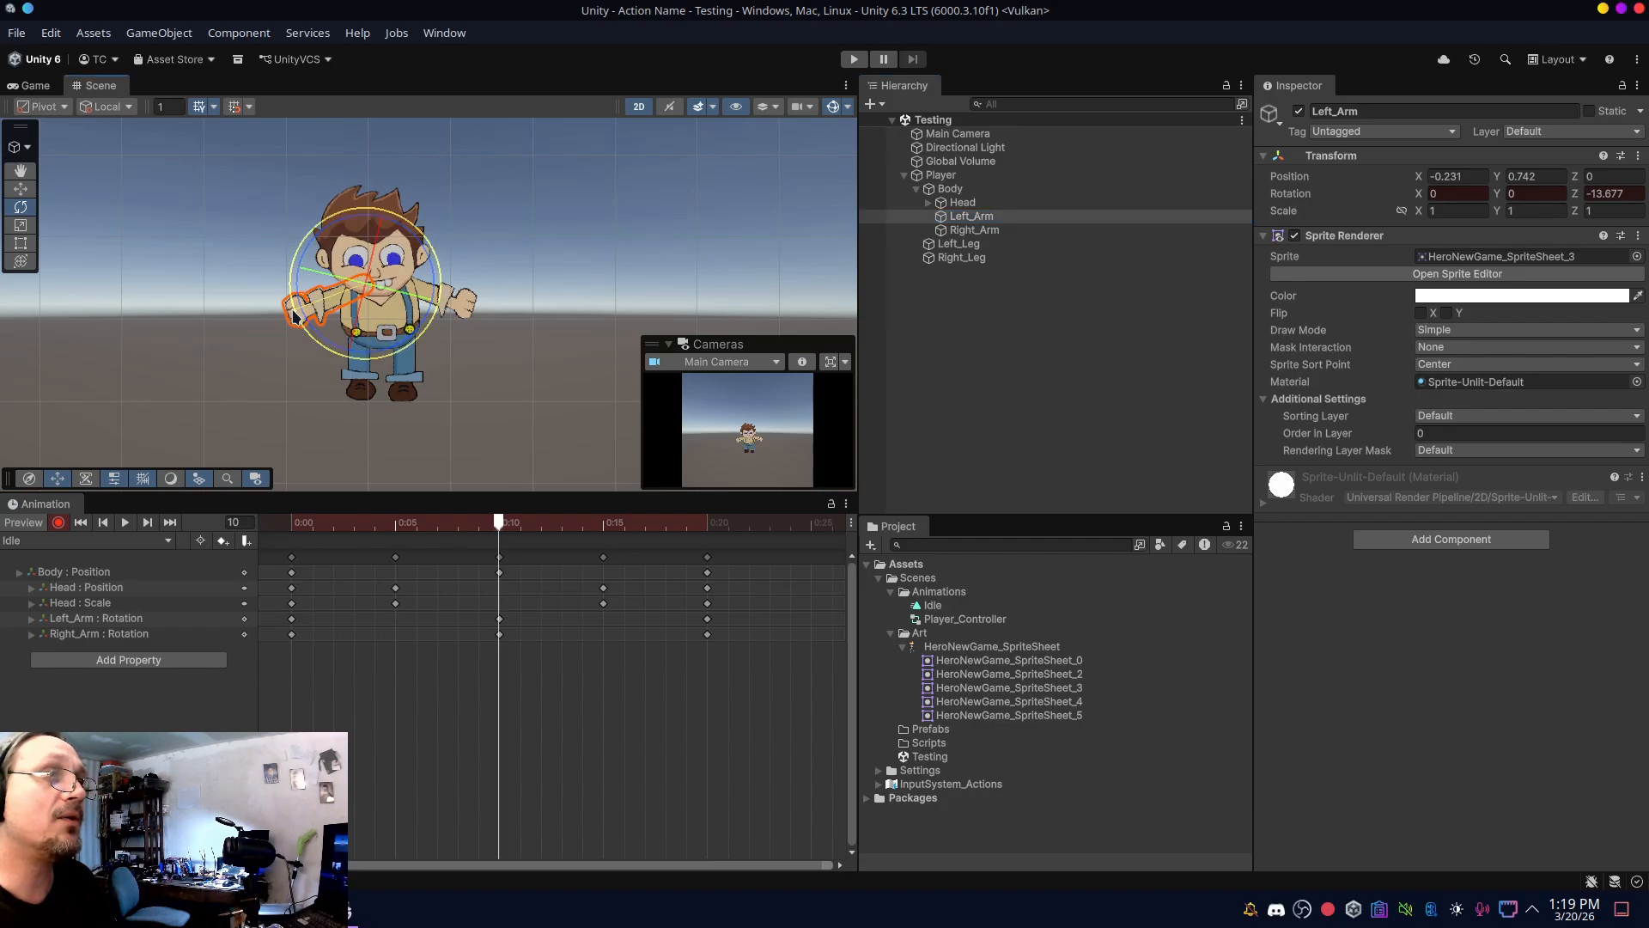
click(979, 230)
drag(471, 298, 471, 311)
click(128, 523)
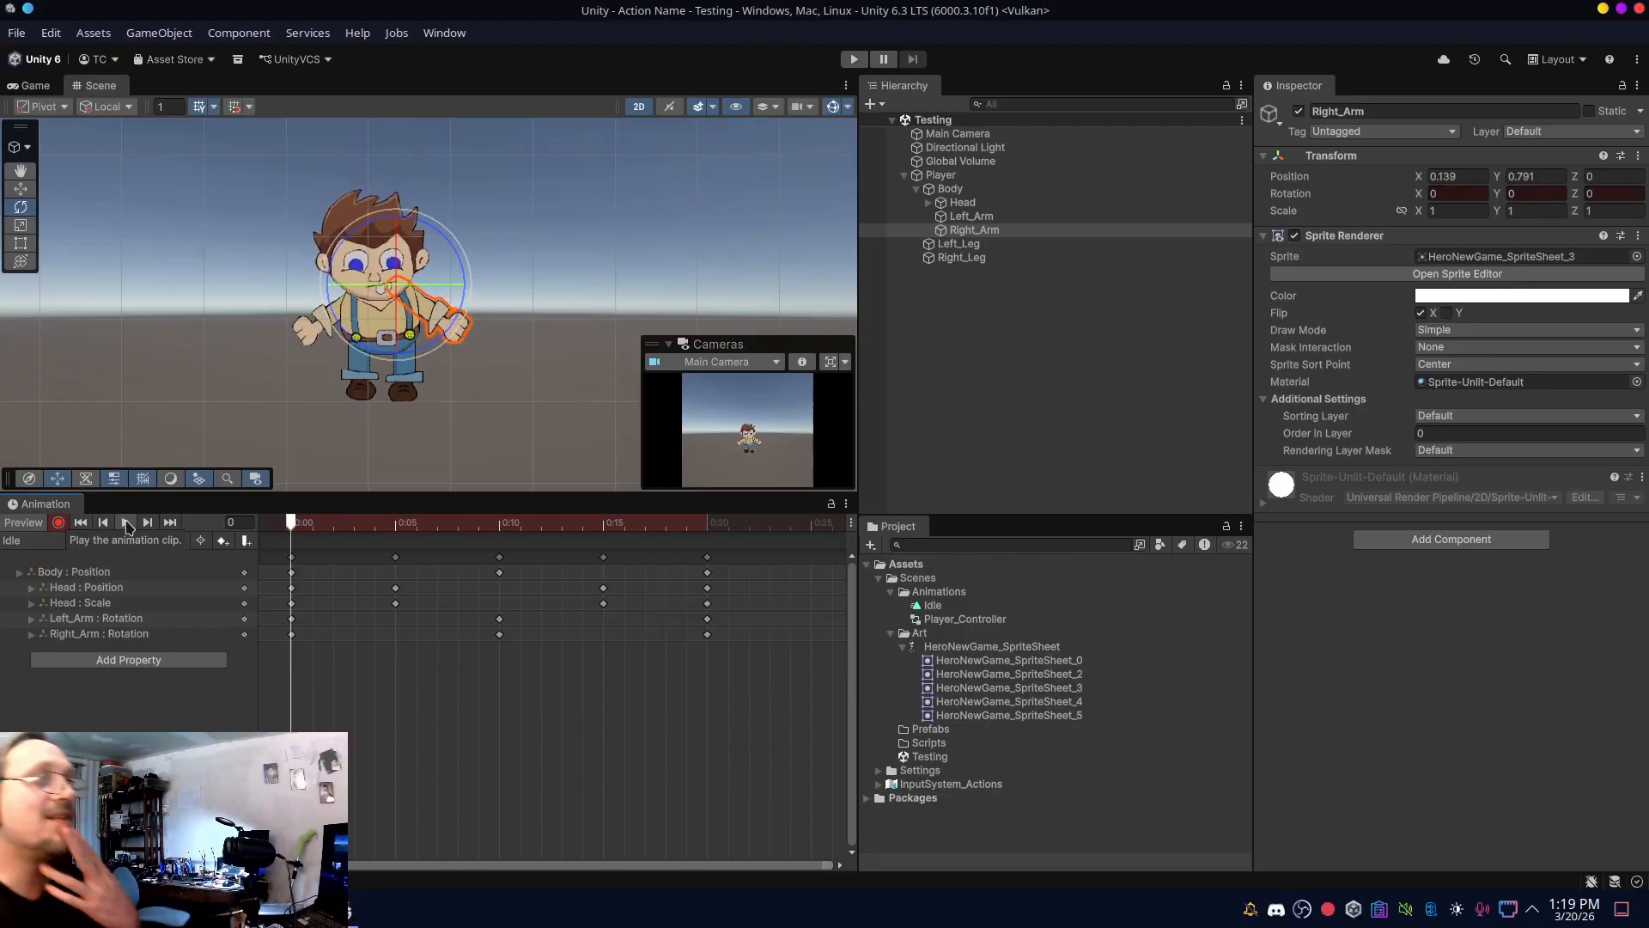
click(126, 525)
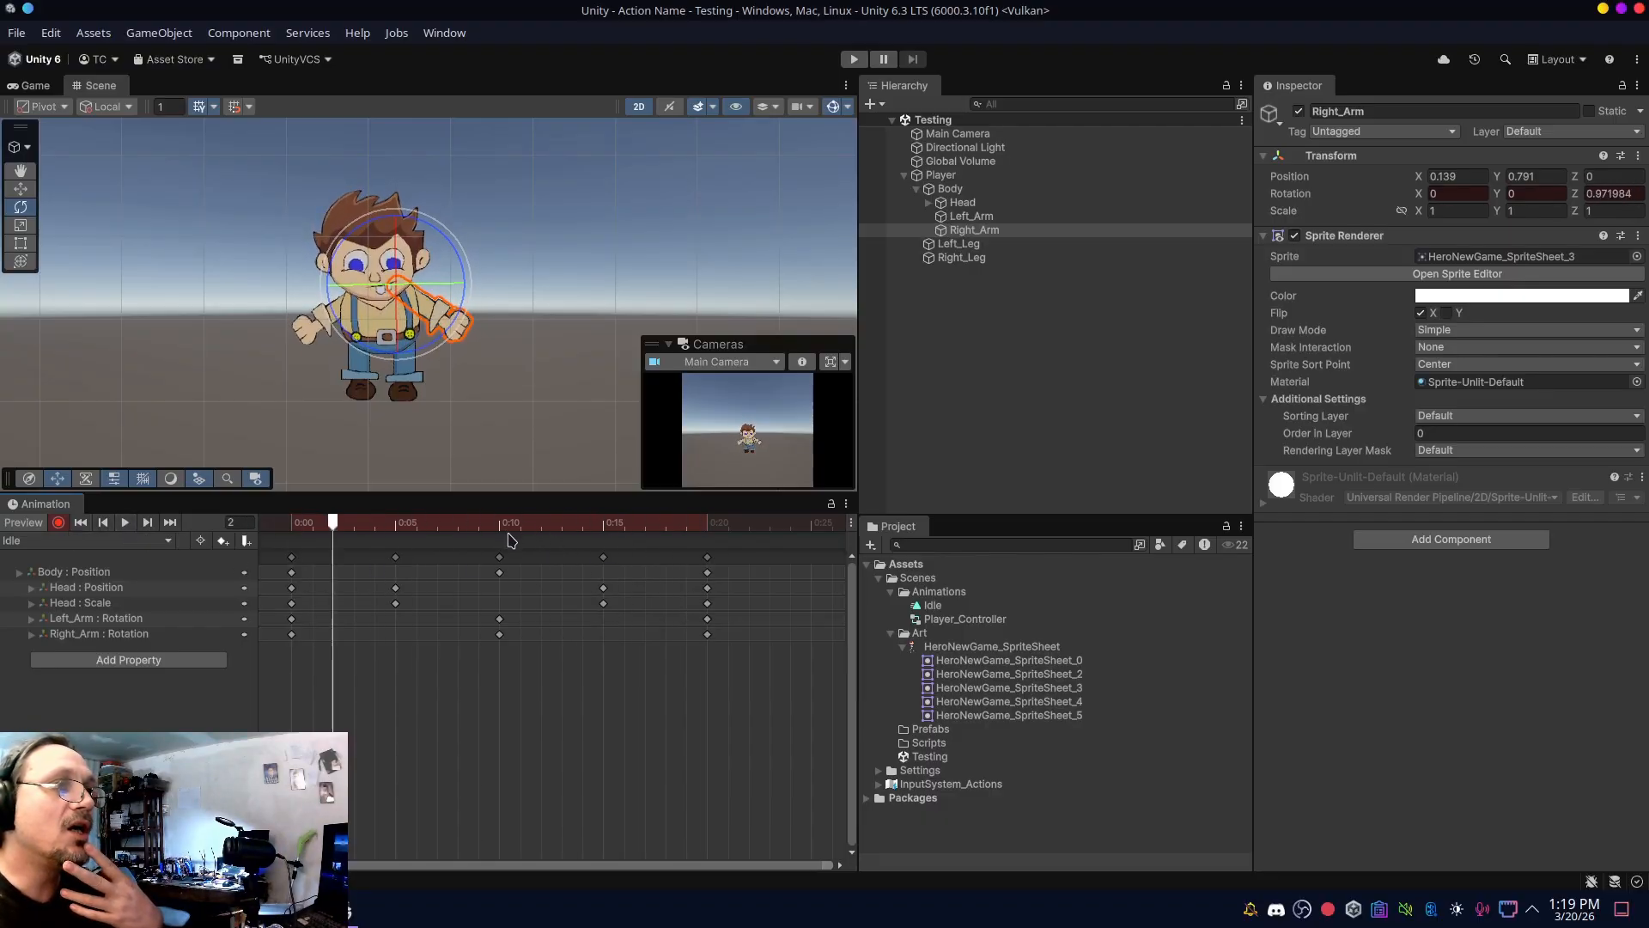
- Set the Z rotation at frame 10 to about 4 for Right_Arm and about -4 for Left_Arm, and play back the clip
click(499, 524)
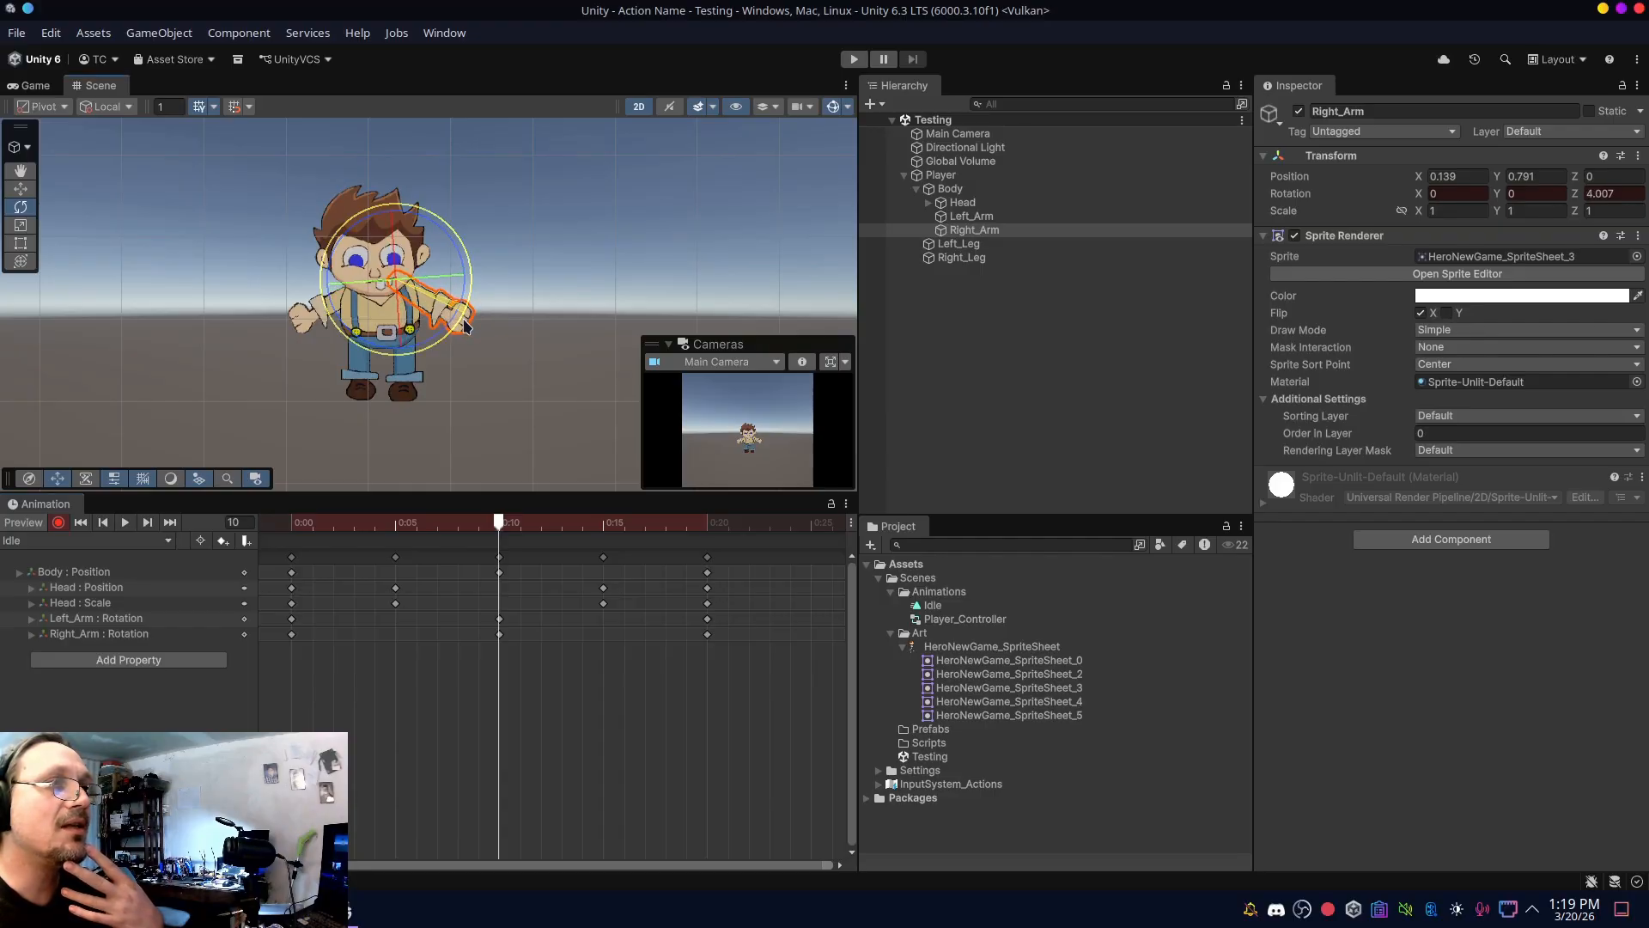
click(959, 220)
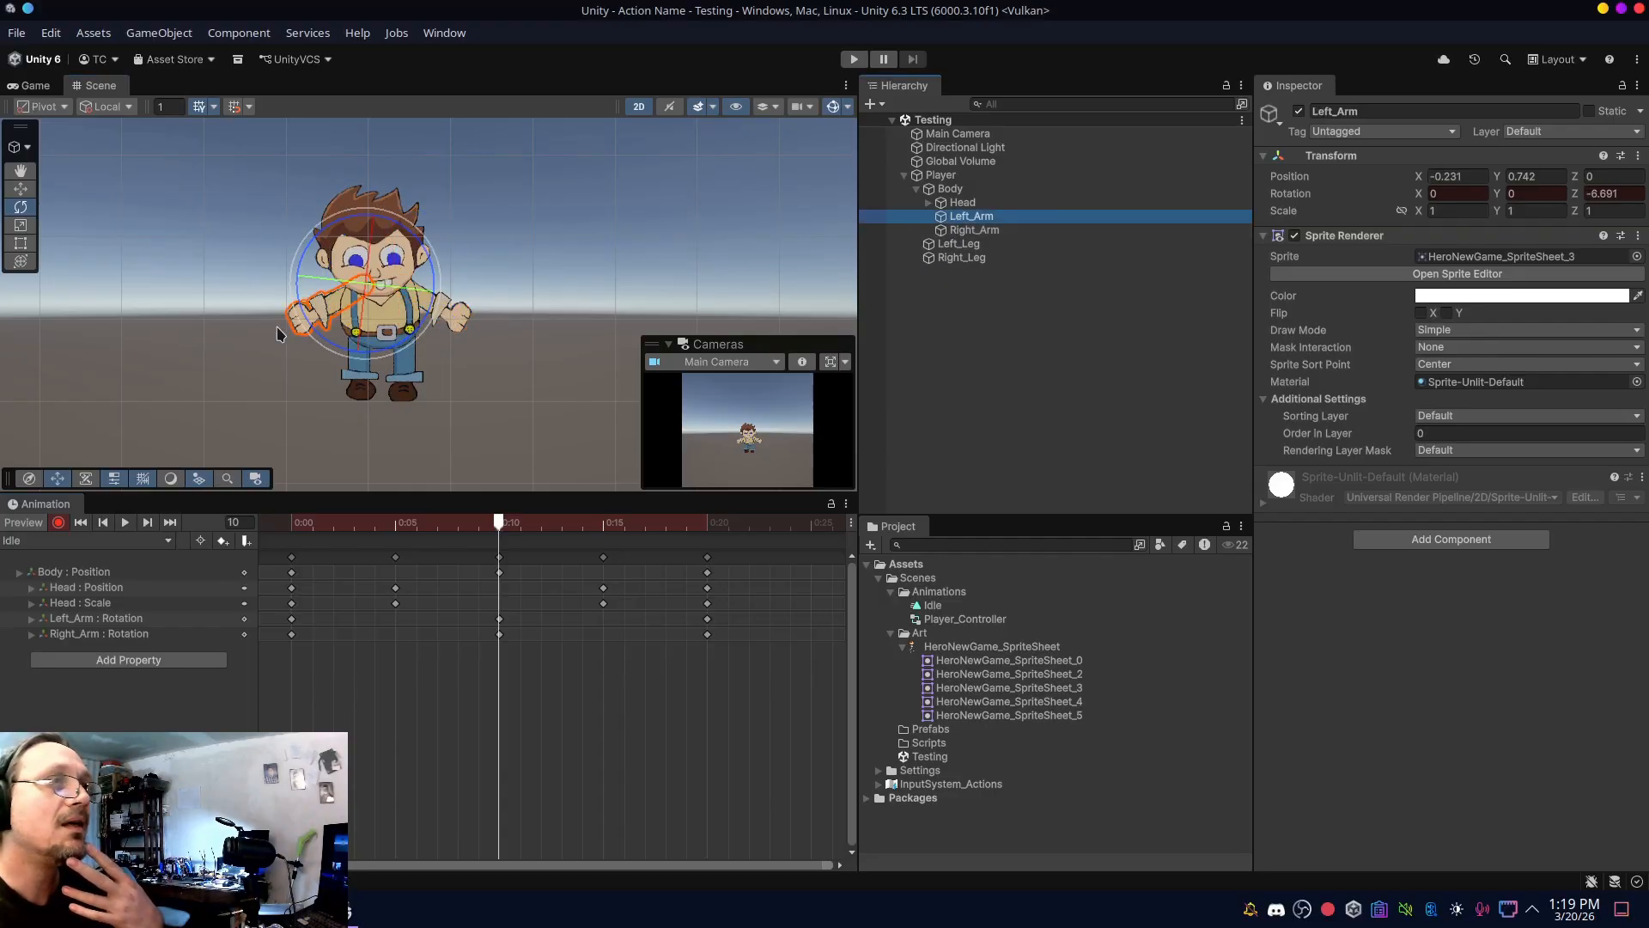
click(300, 335)
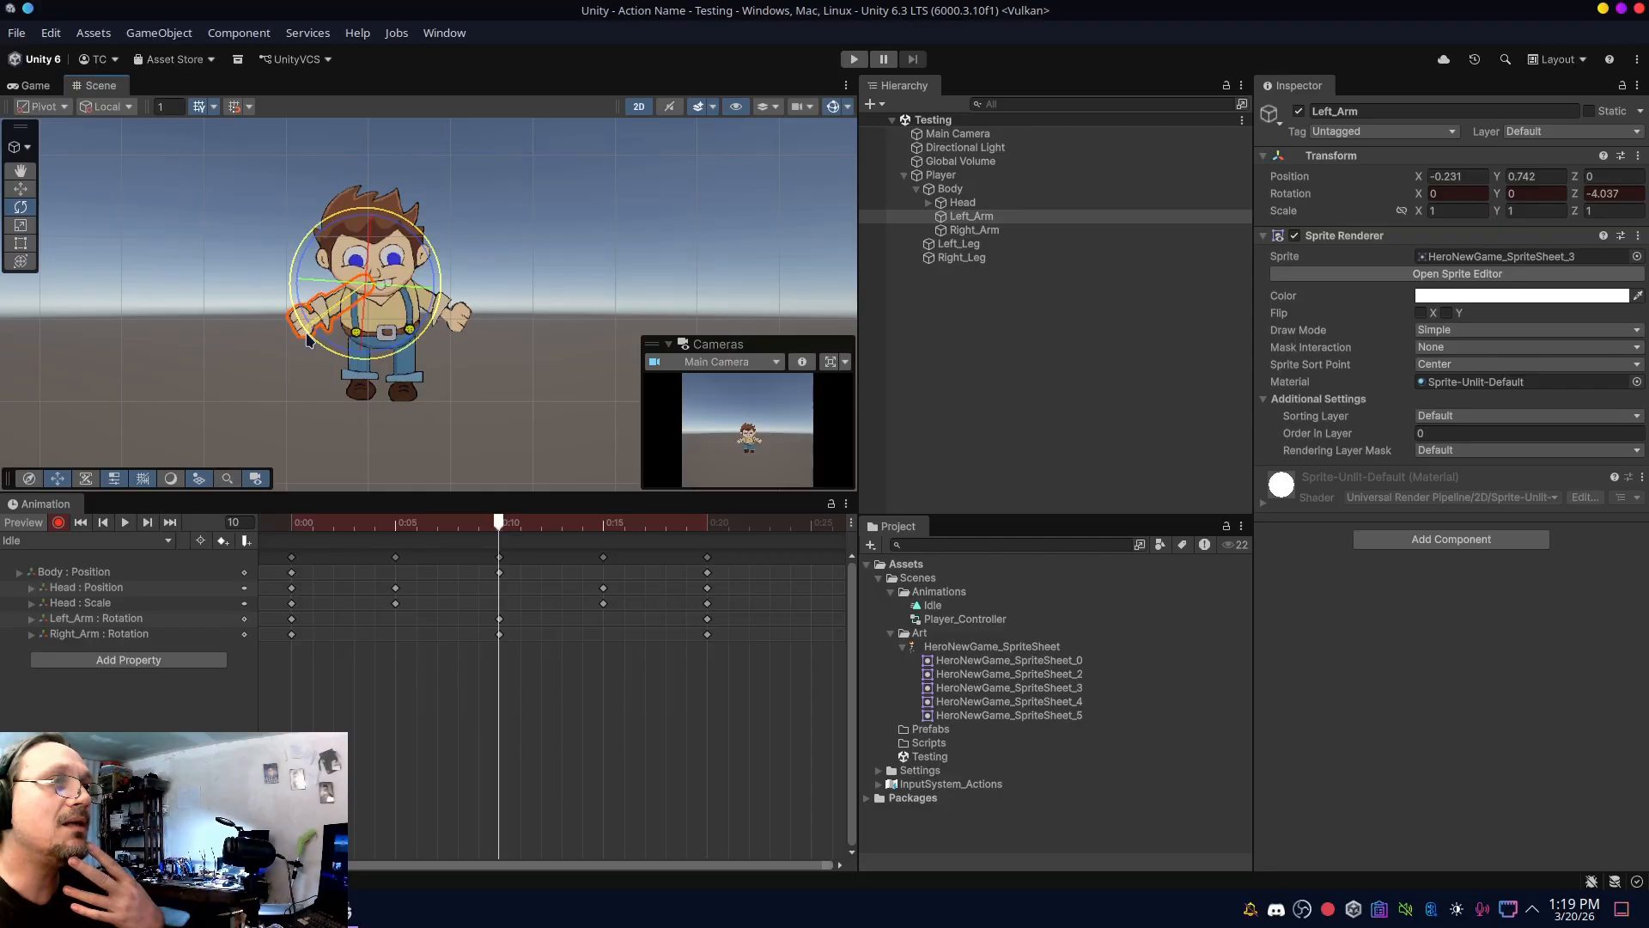
click(125, 523)
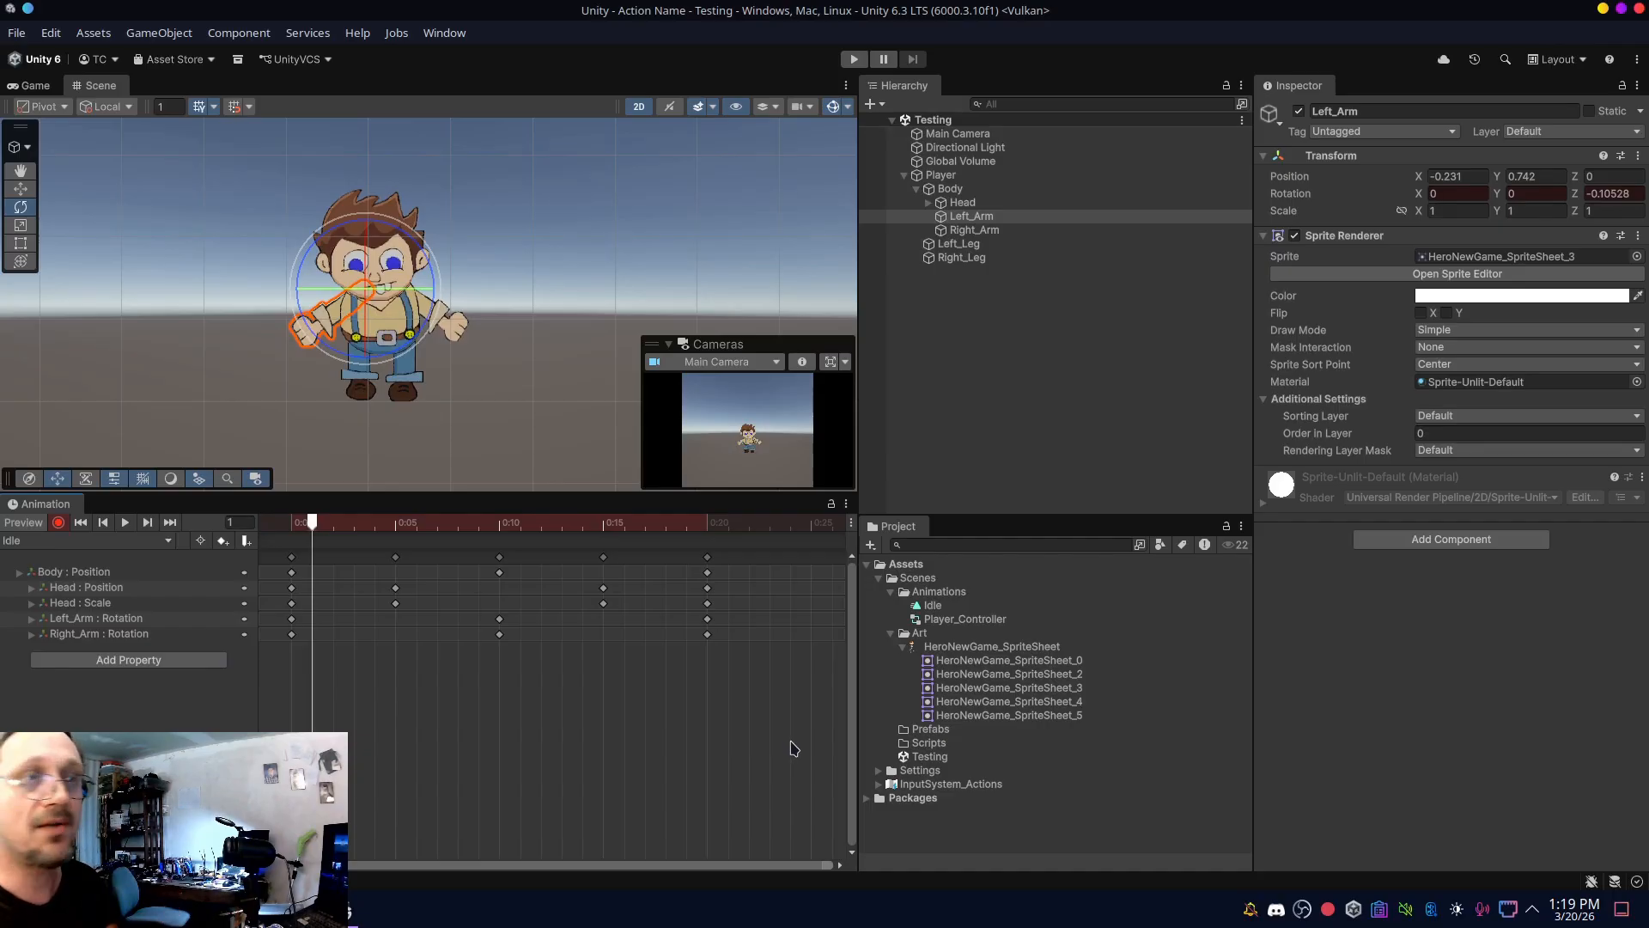
- Stretch all Idle keyframes proportionally so the clip ends at frame 25, and play back the clip
drag(776, 564, 238, 510)
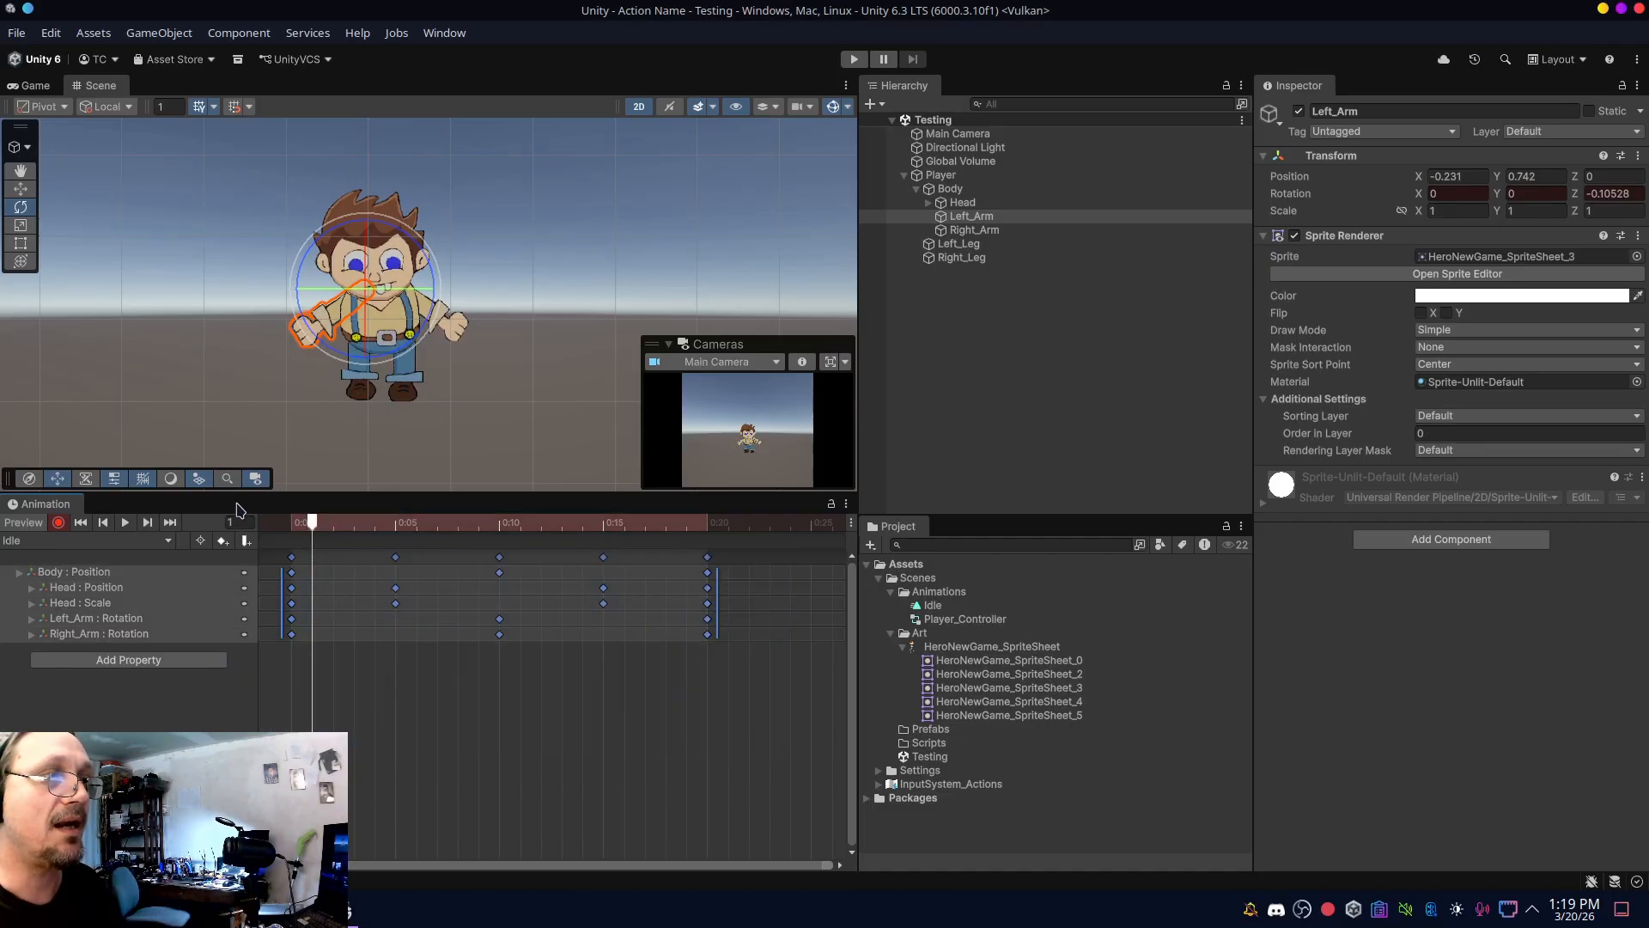
drag(742, 623, 827, 619)
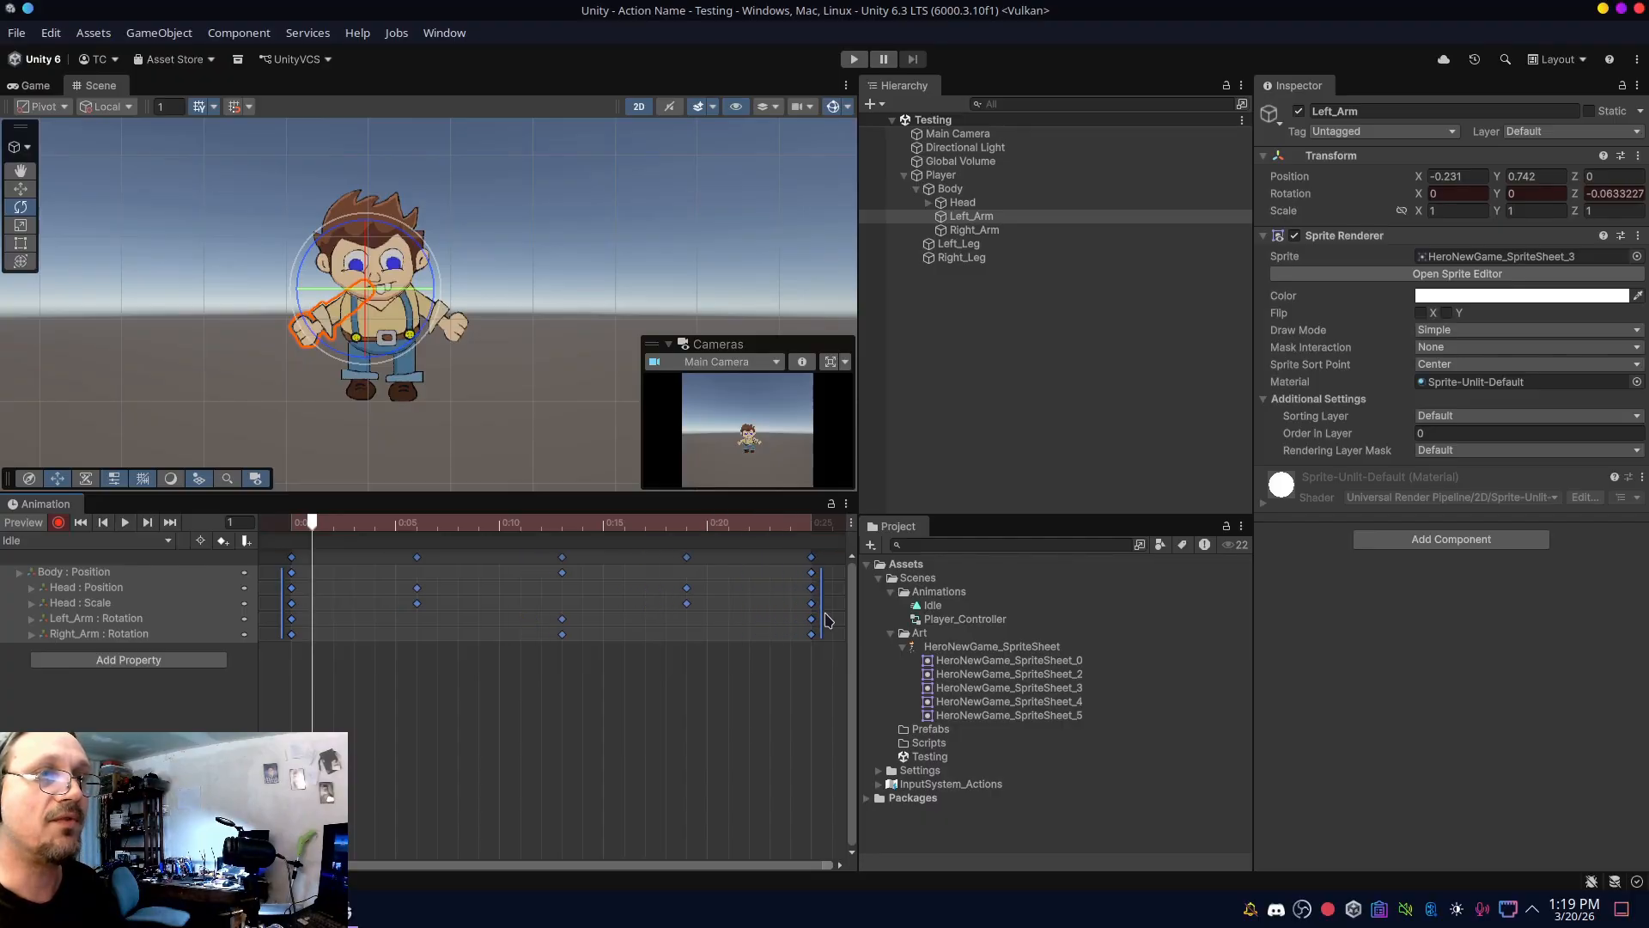
click(125, 523)
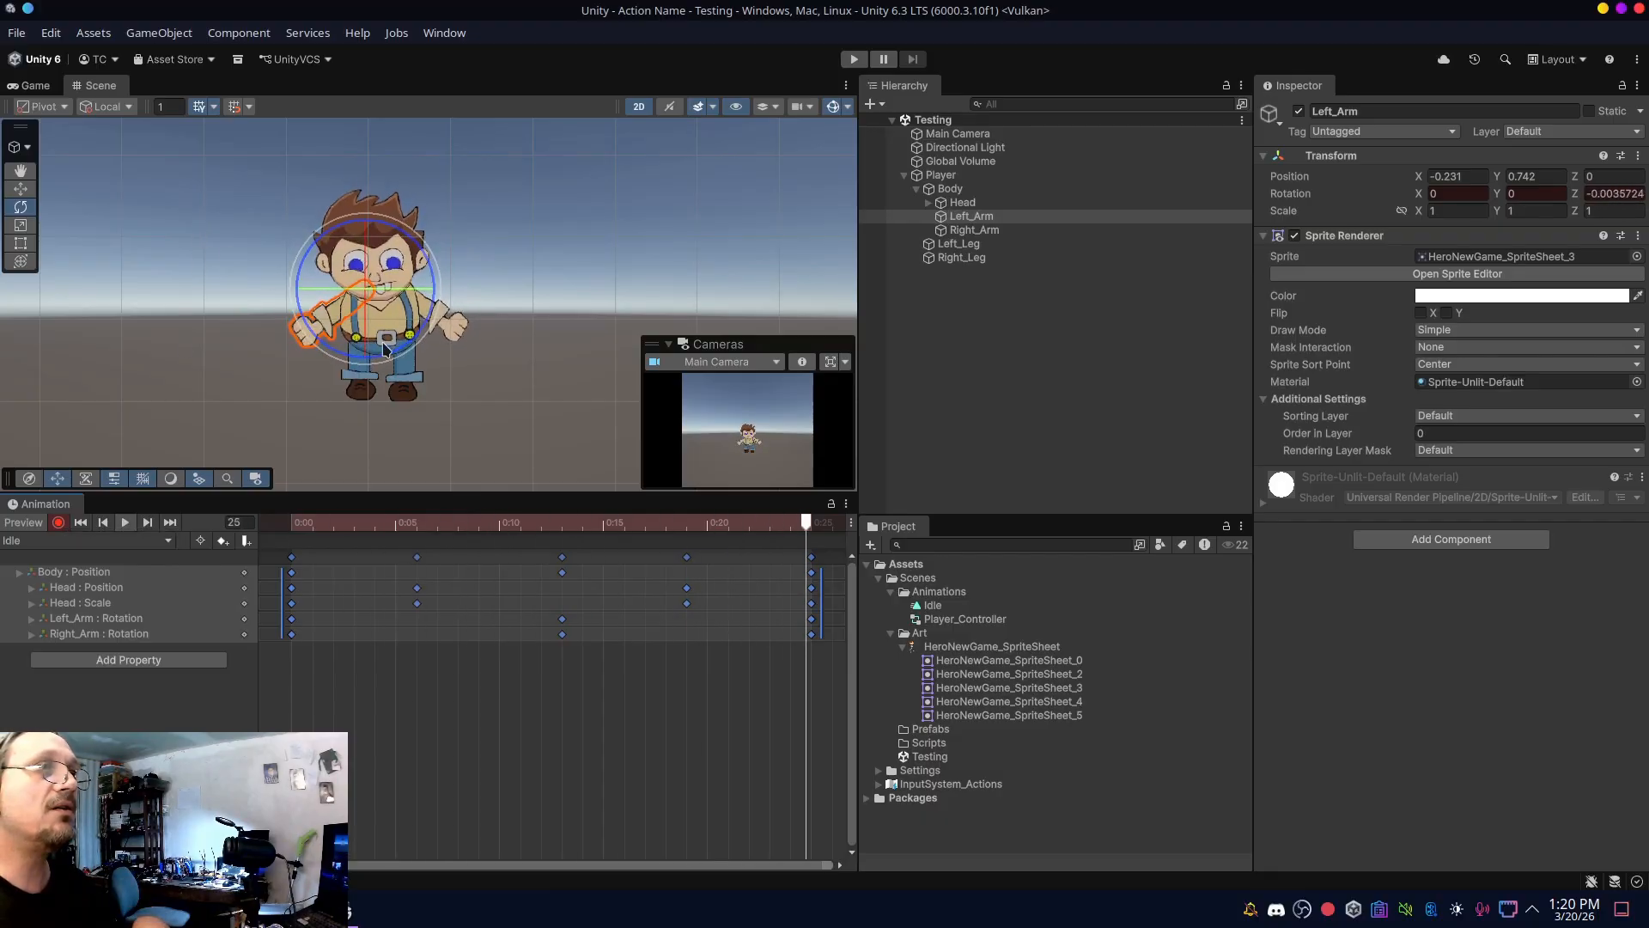
- Create a new animation clip named Run for Player in the Scenes/Animations folder
click(964, 190)
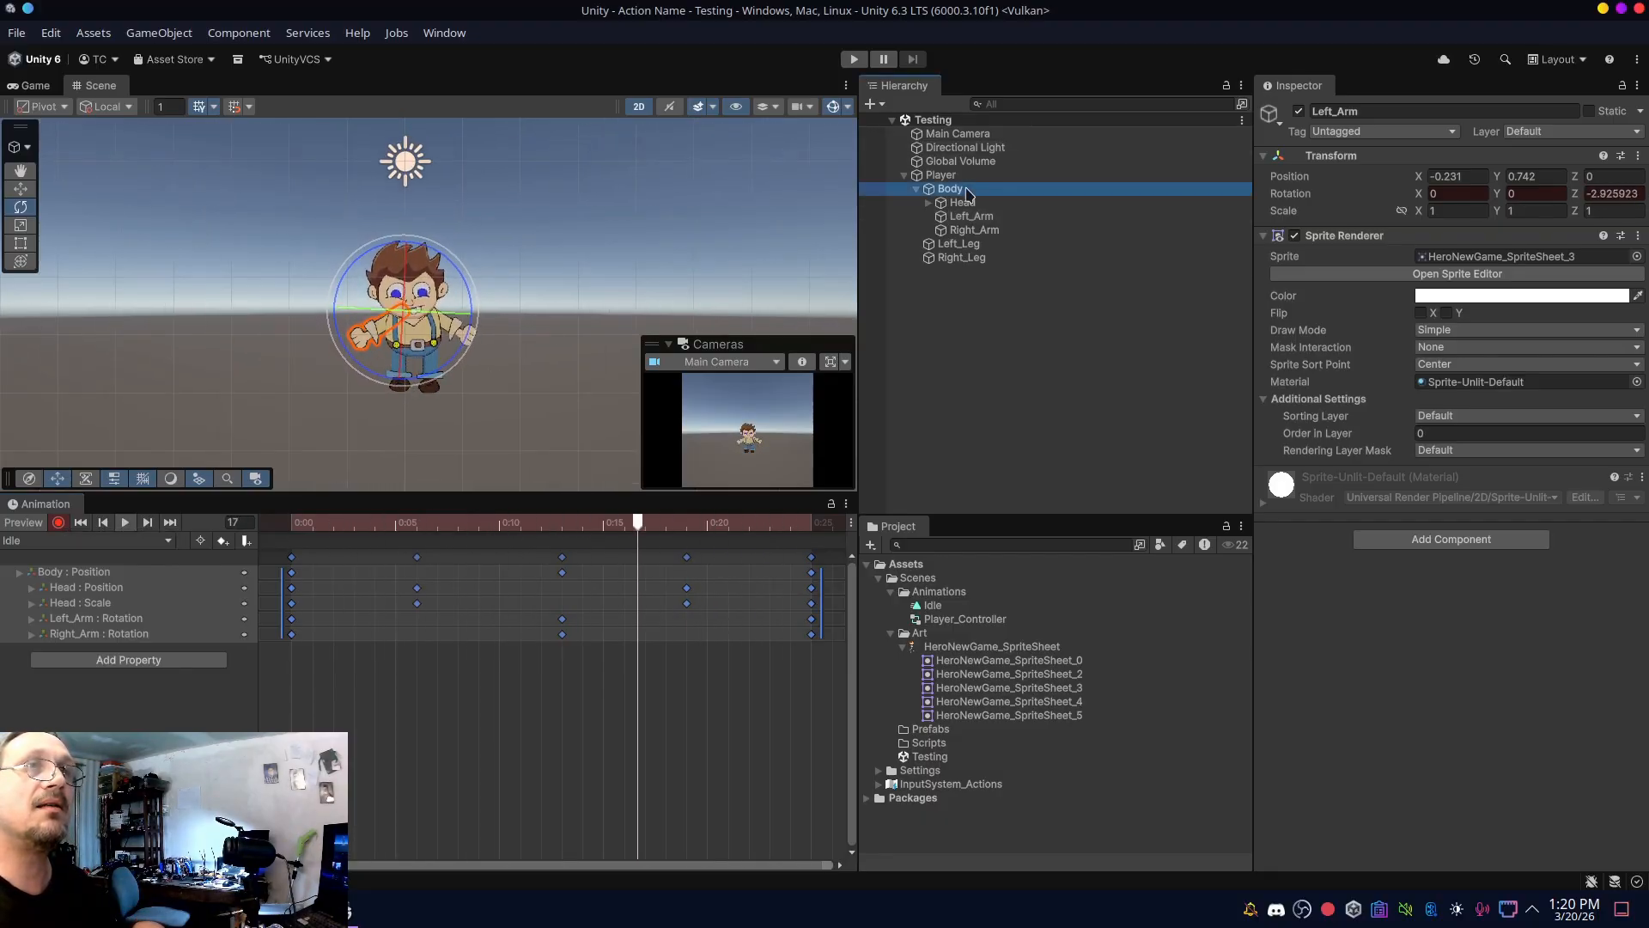
click(968, 177)
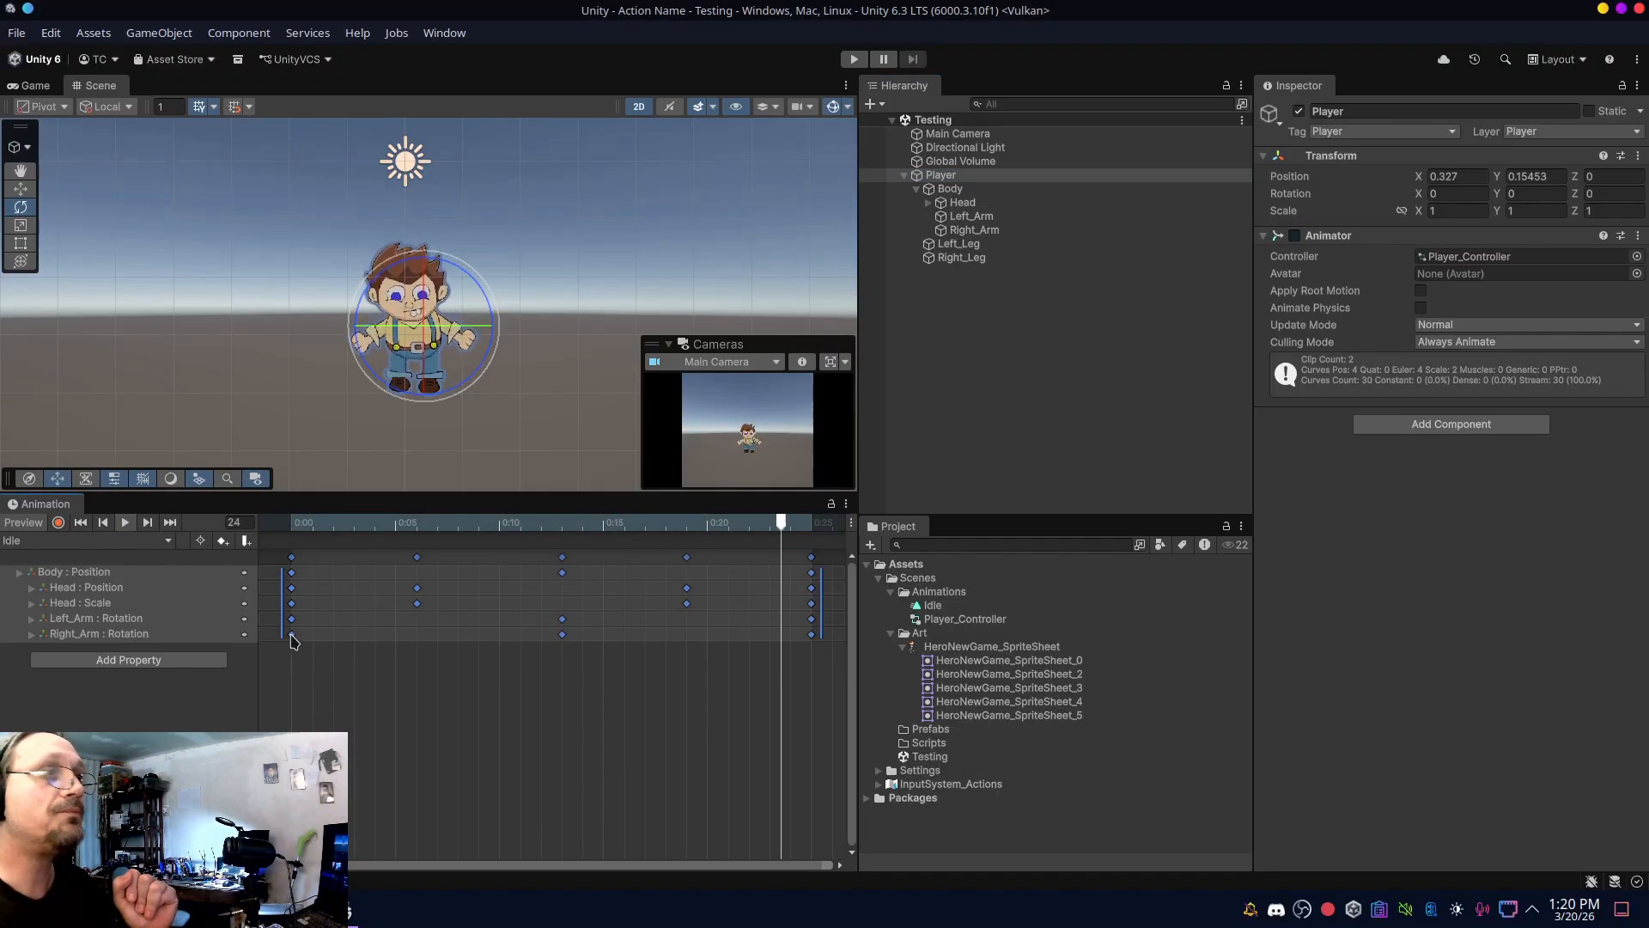
click(167, 541)
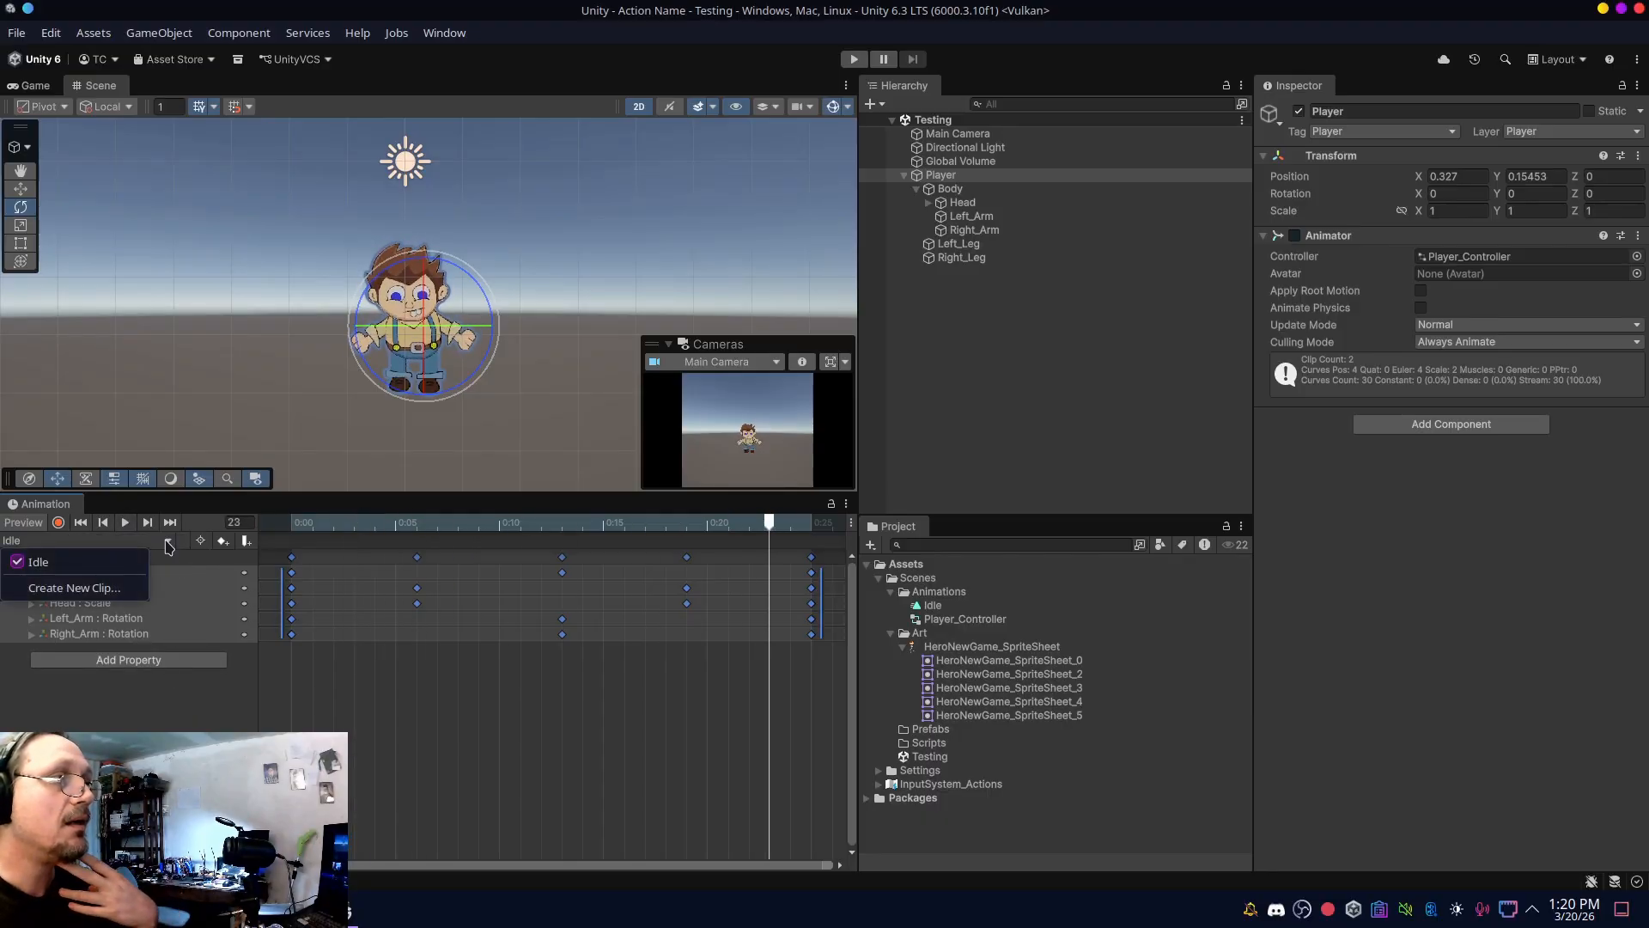
click(92, 589)
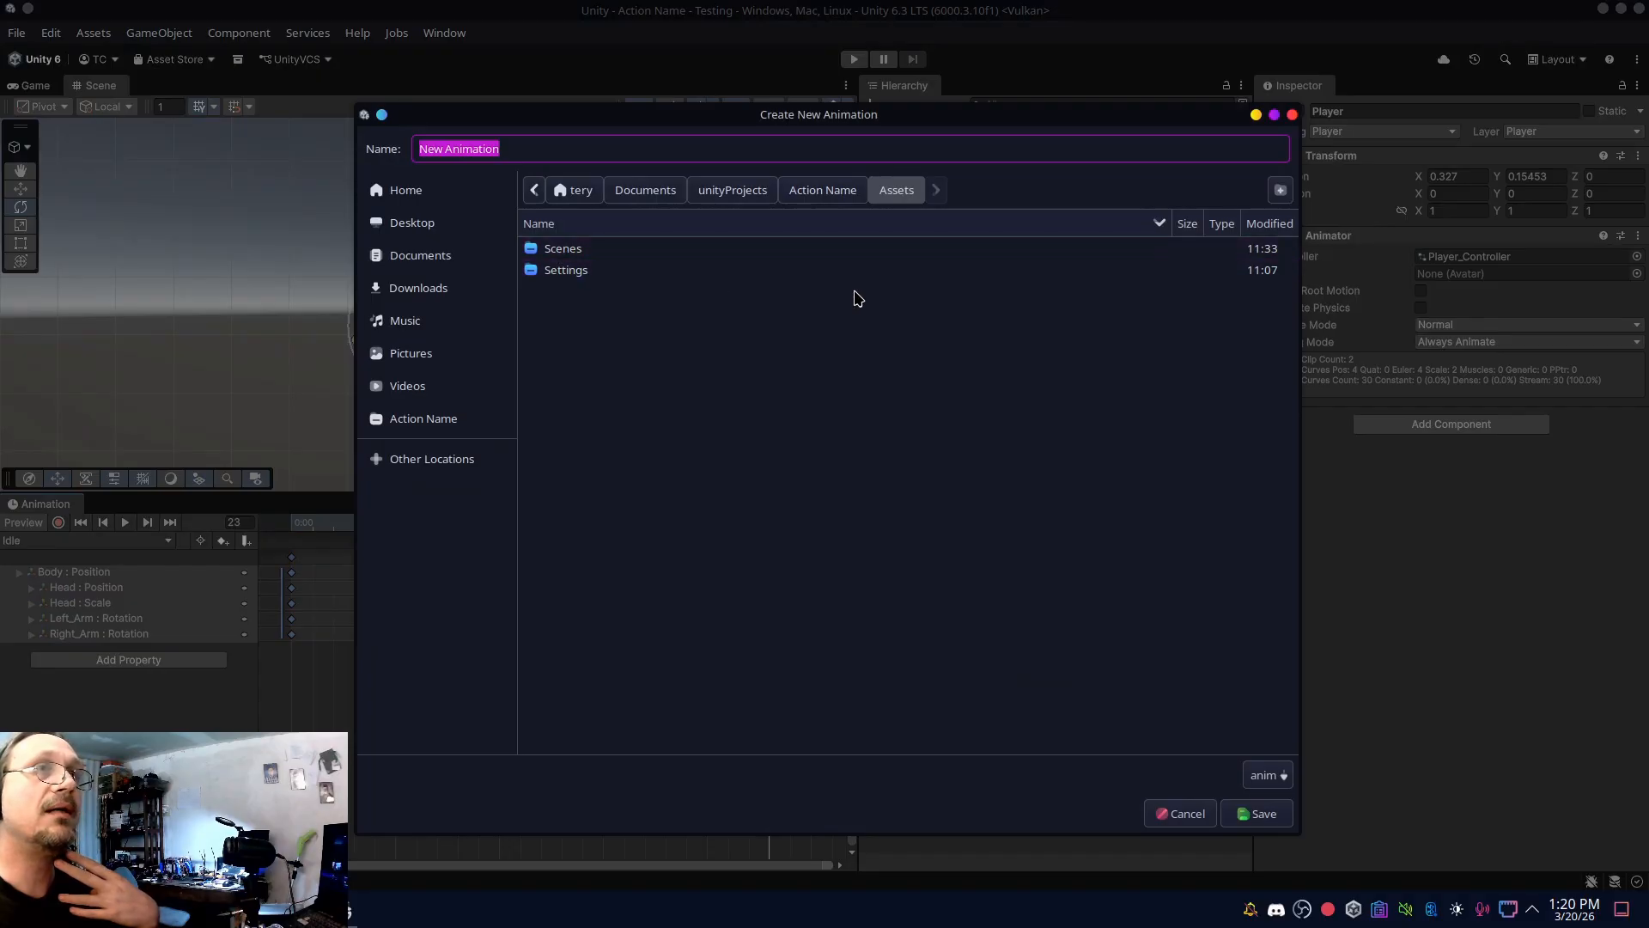
double_click(581, 248)
double_click(592, 248)
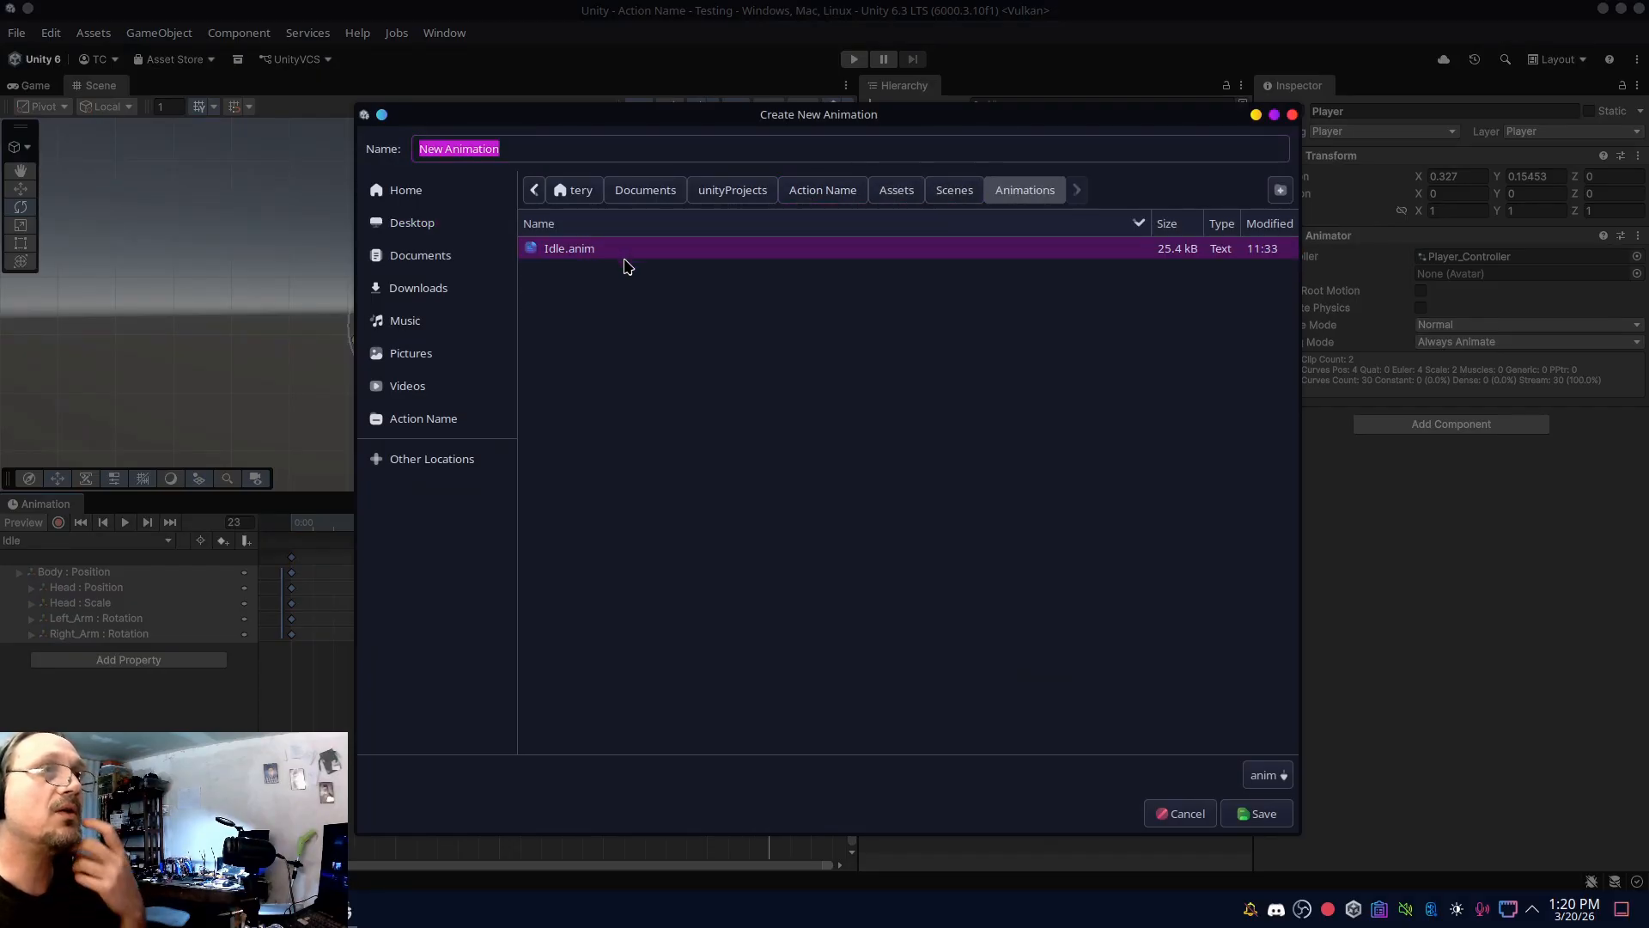
click(516, 149)
drag(517, 149, 372, 148)
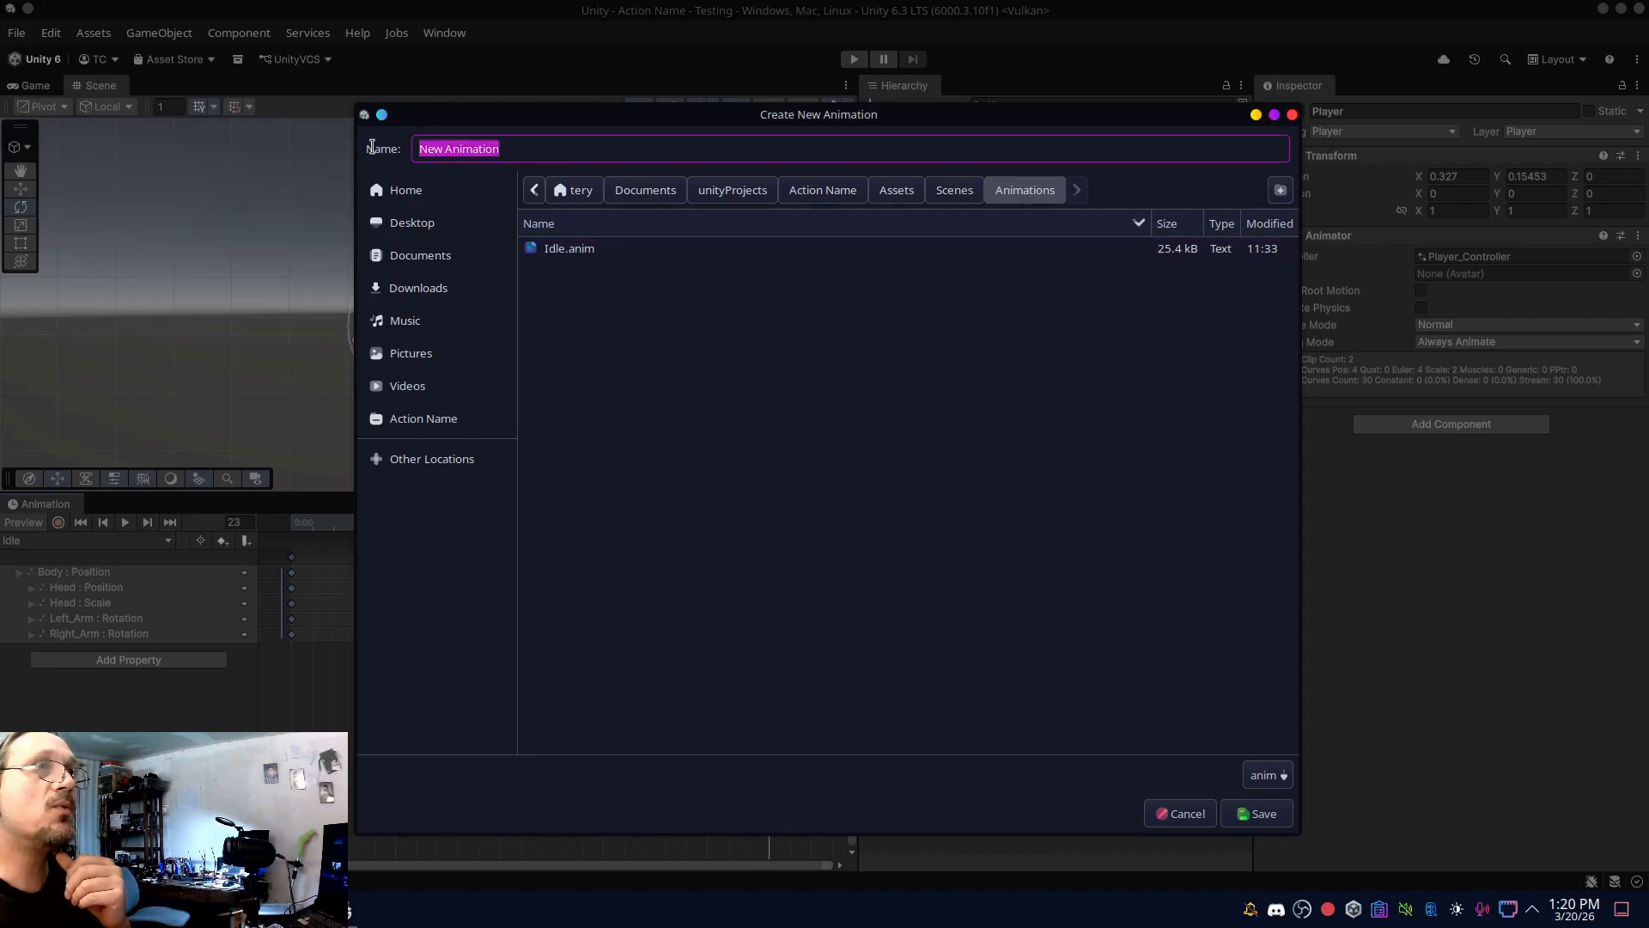
text(Run)
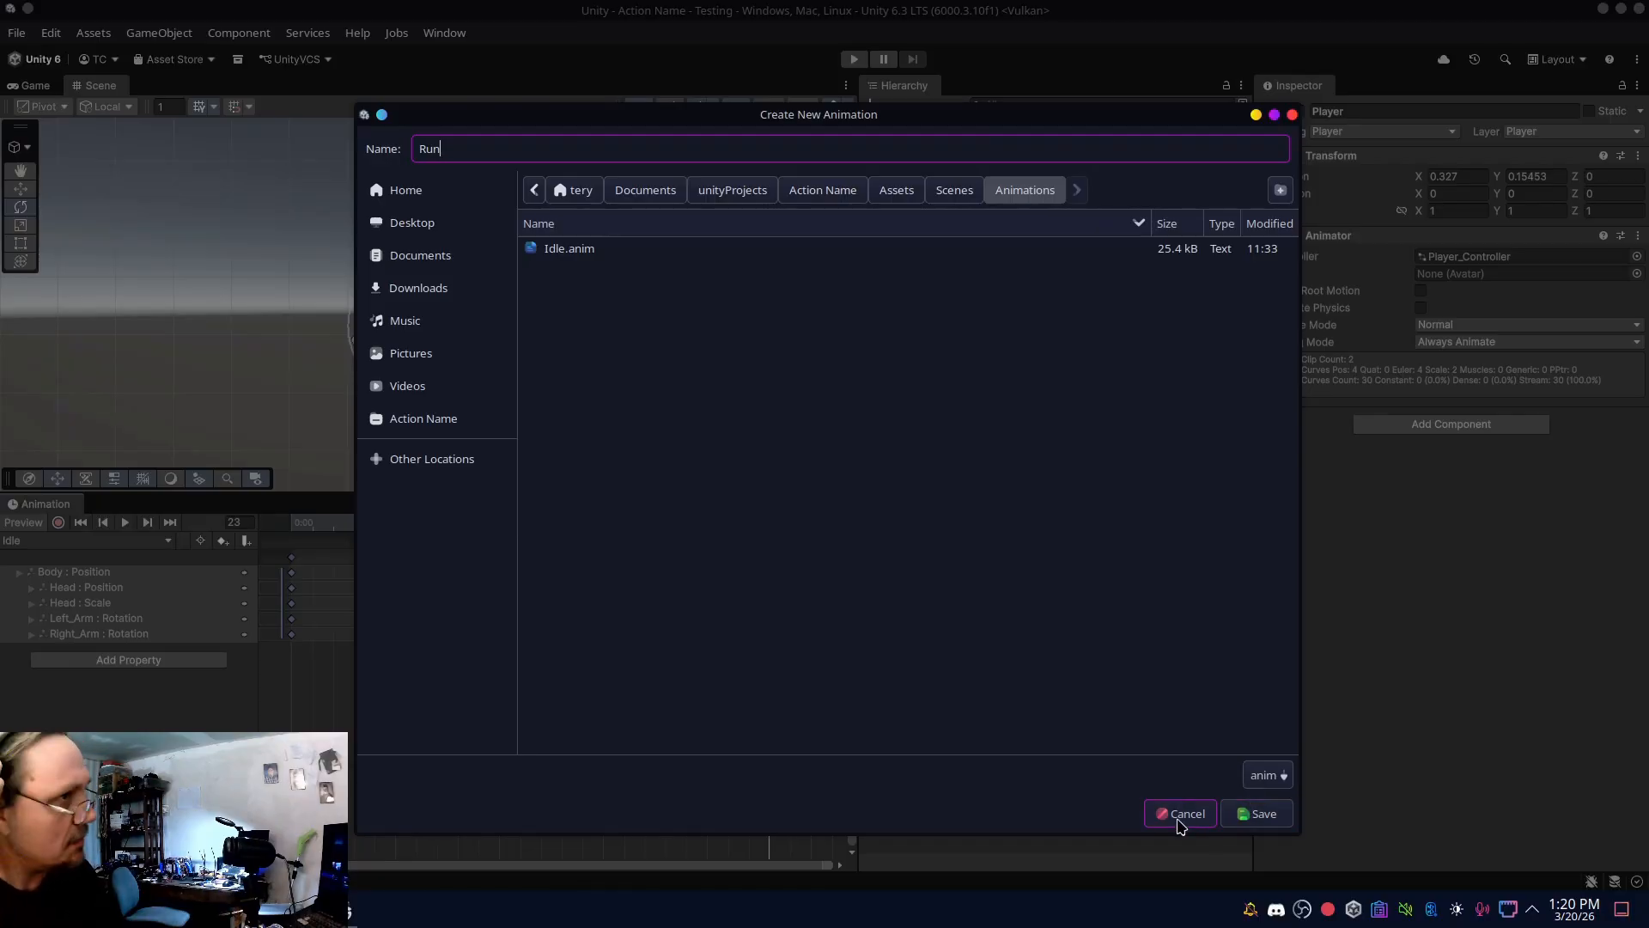
click(1247, 820)
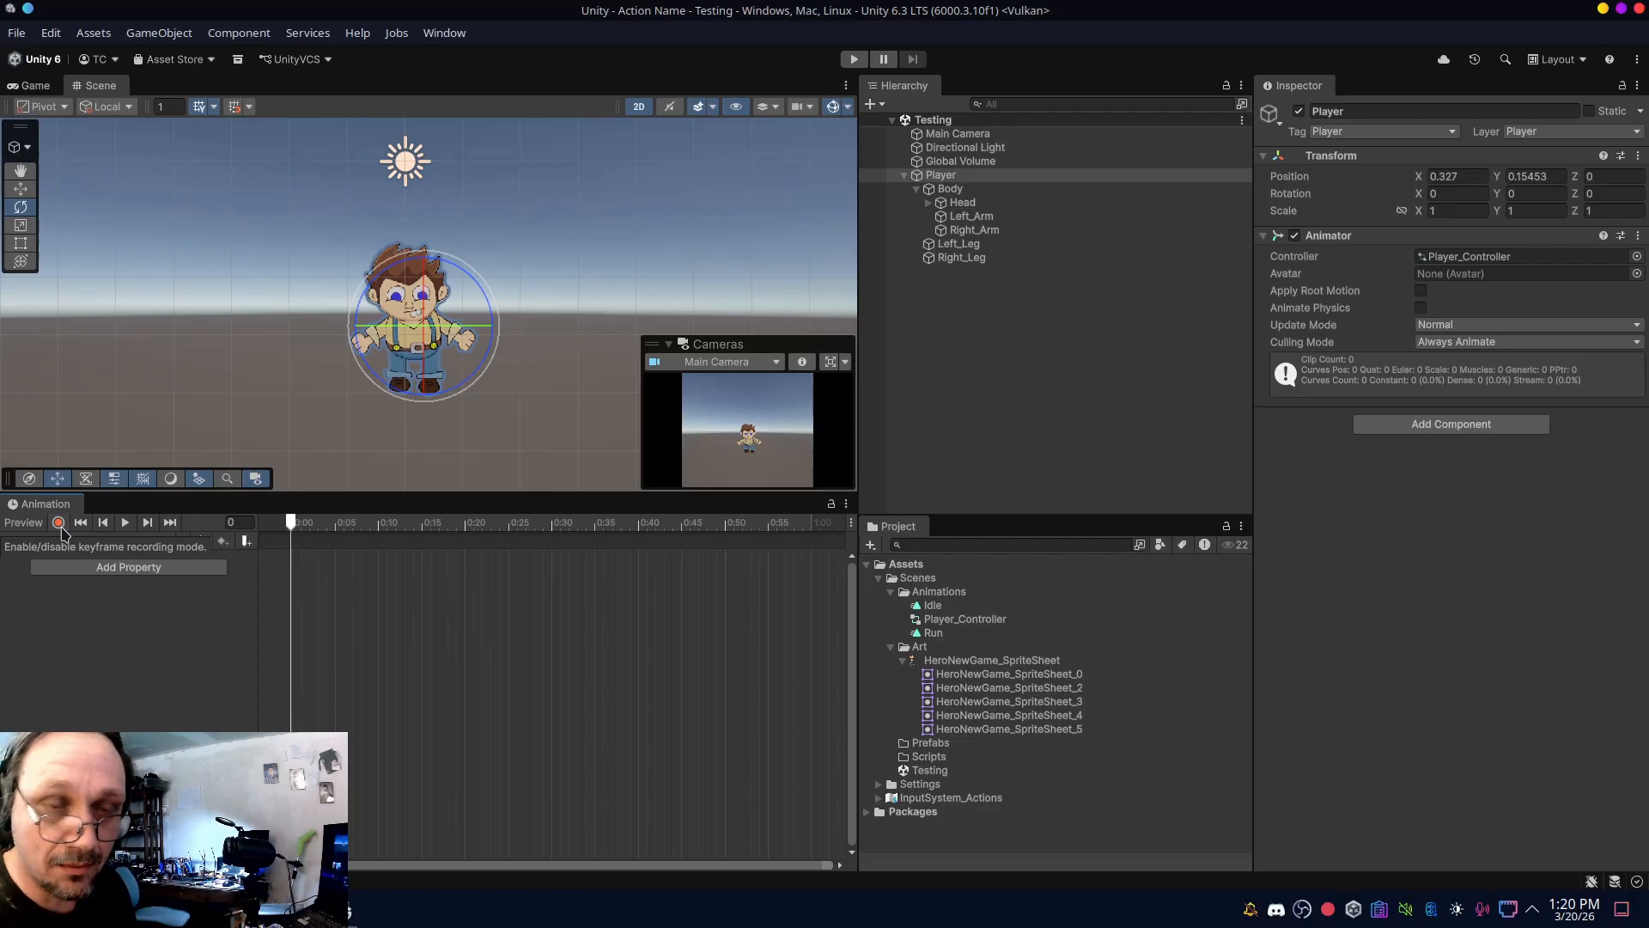
- Start keyframe recording on the Run clip and raise Left_Leg to a Y position of about -0.04 at frame 0
click(58, 523)
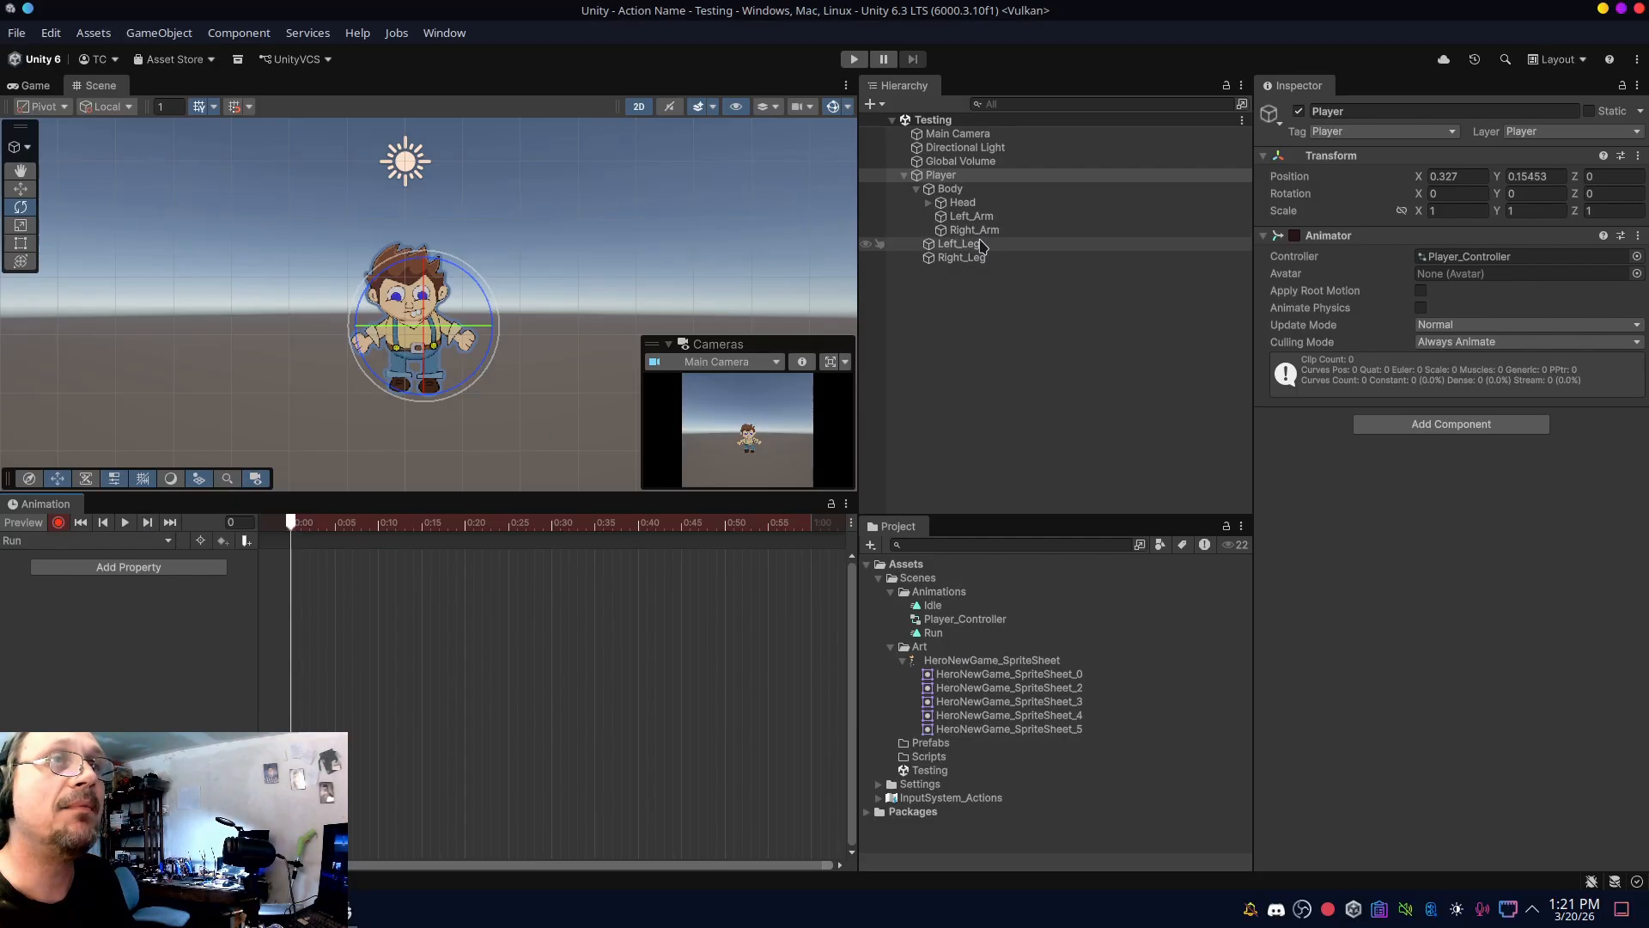
click(941, 249)
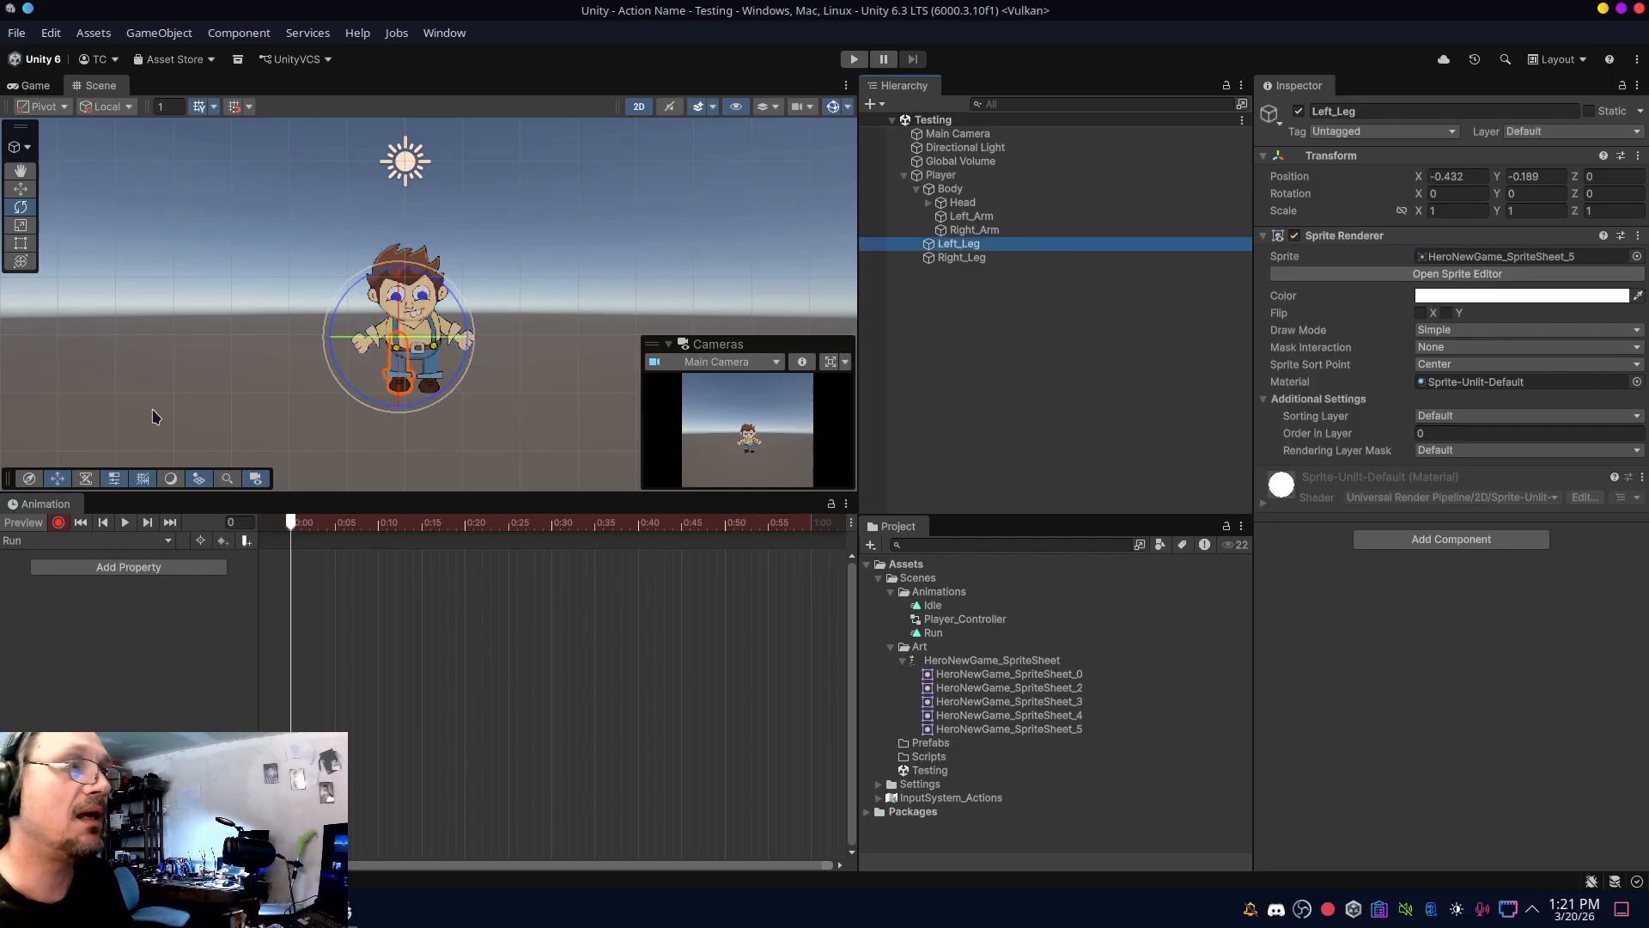
click(23, 190)
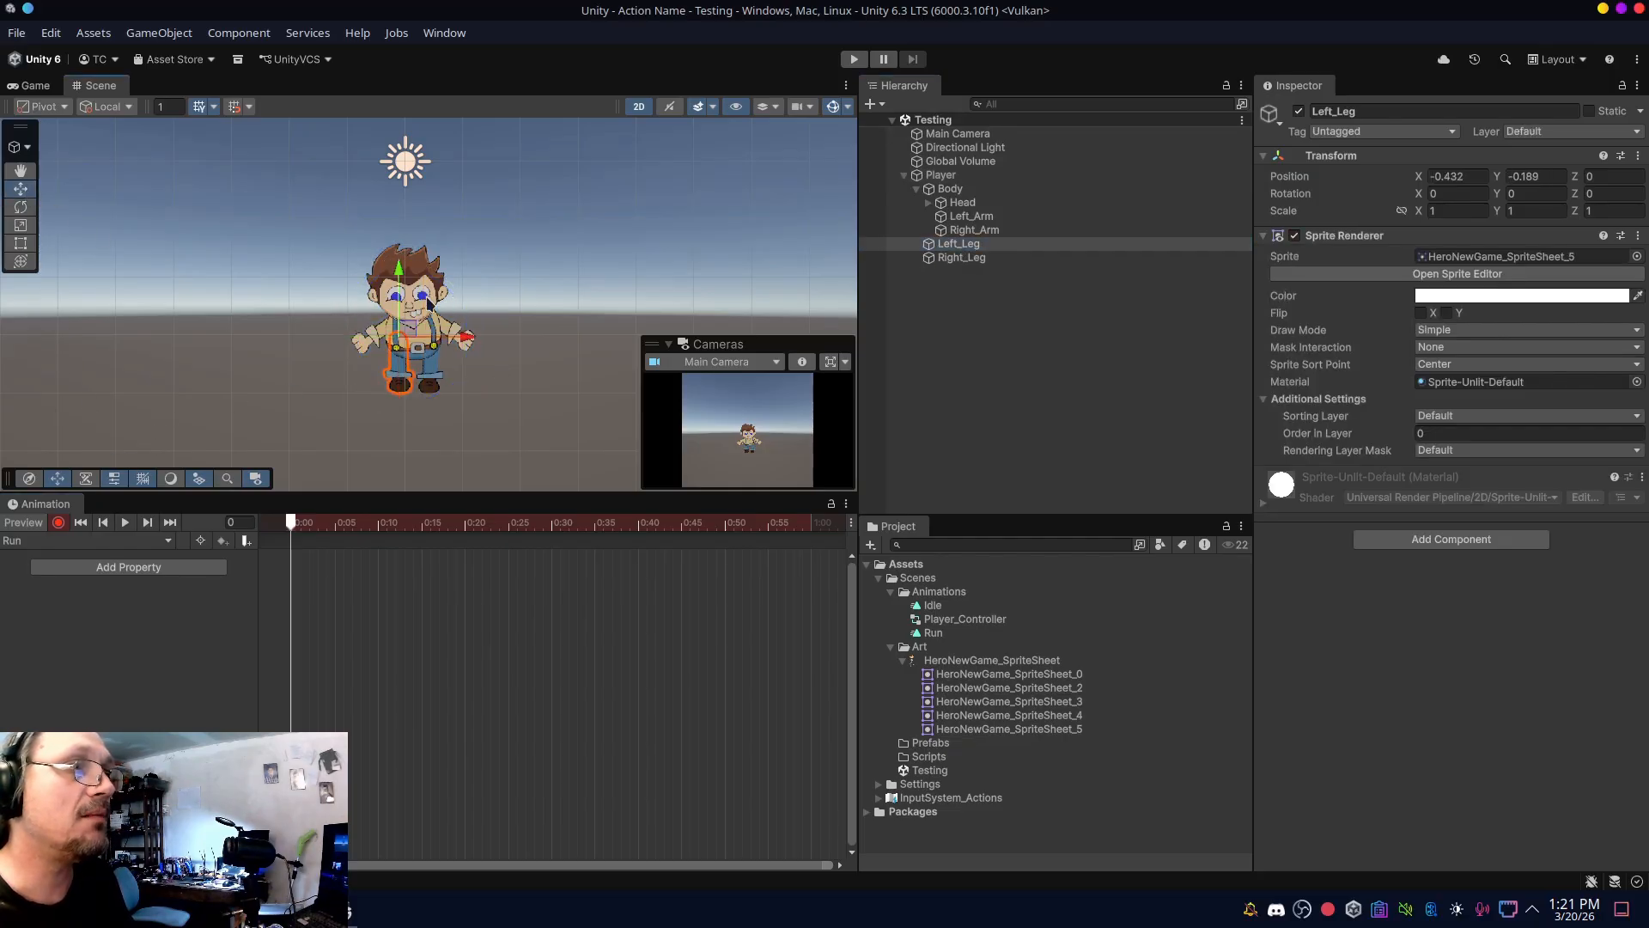
drag(400, 273, 403, 271)
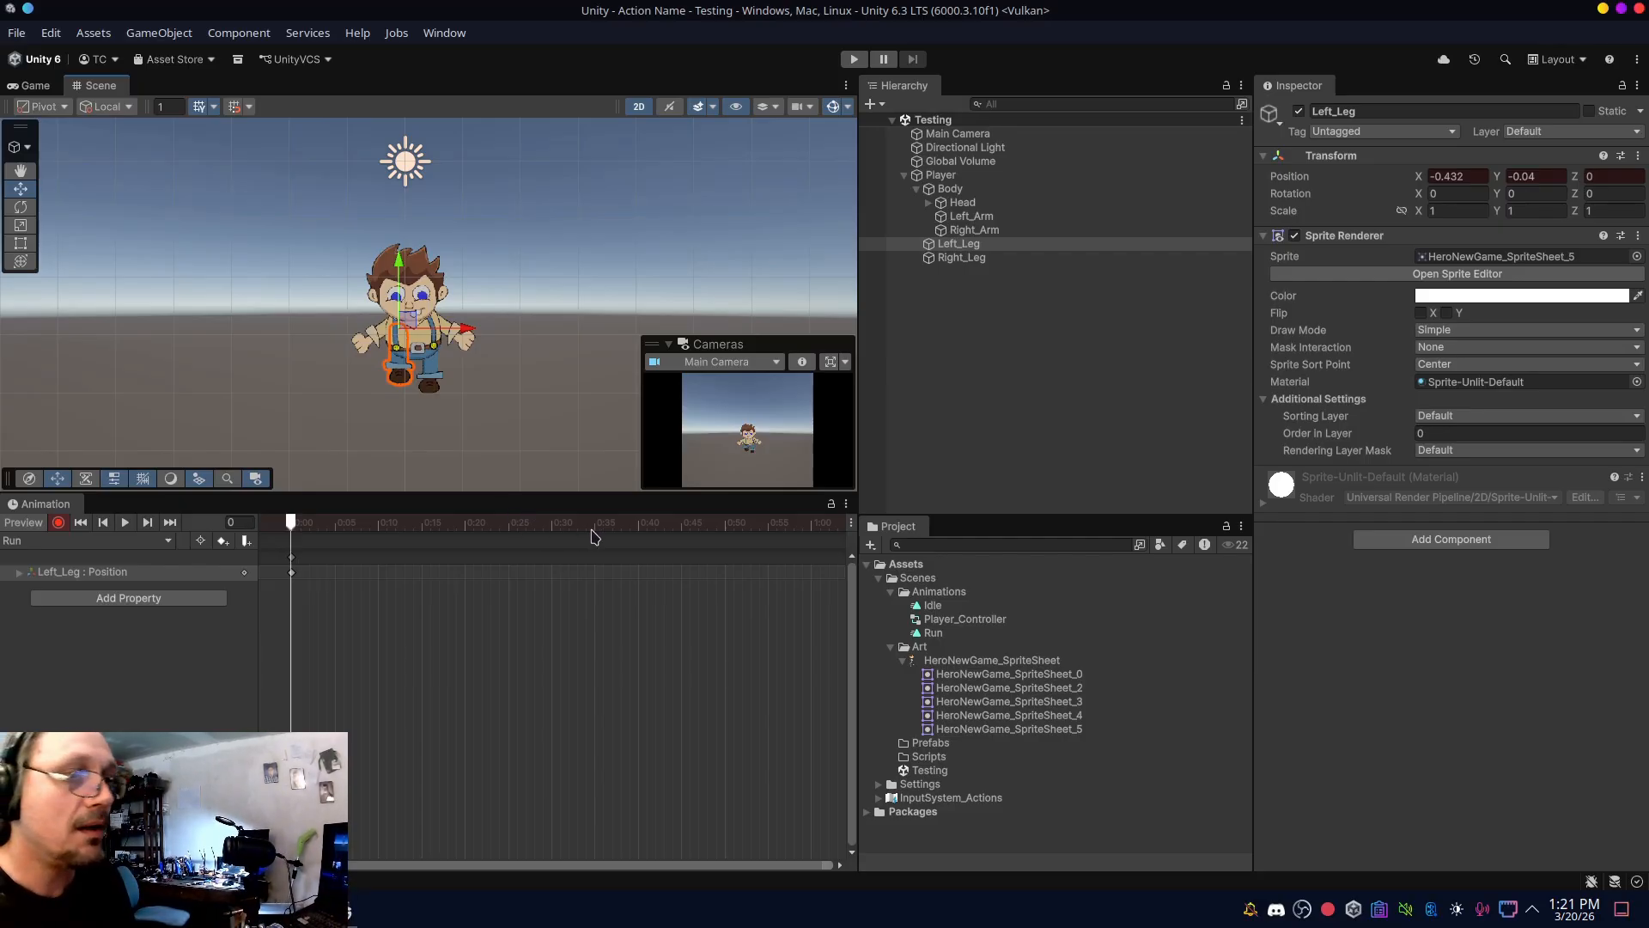
- At frame 10, lower Left_Leg to about Y -0.22 and raise Right_Leg to about Y -0.01
click(378, 525)
drag(396, 263, 400, 273)
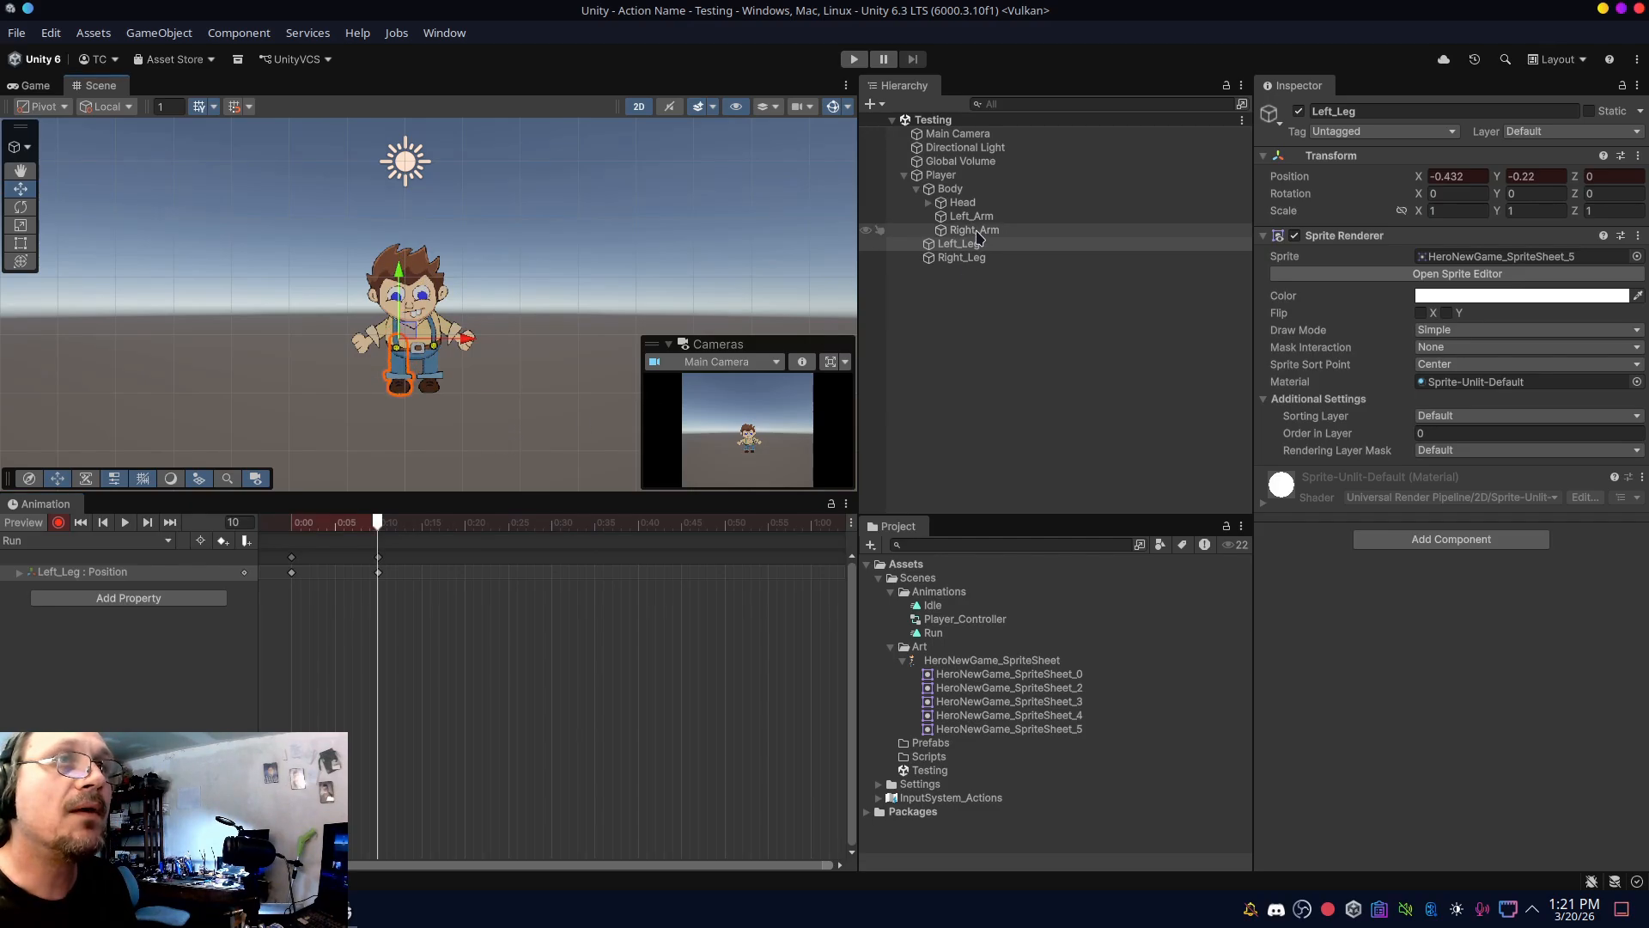
click(960, 258)
drag(432, 278, 432, 262)
- Copy both legs' starting position keyframes to frame 20, and play back the Run clip
drag(318, 610, 266, 536)
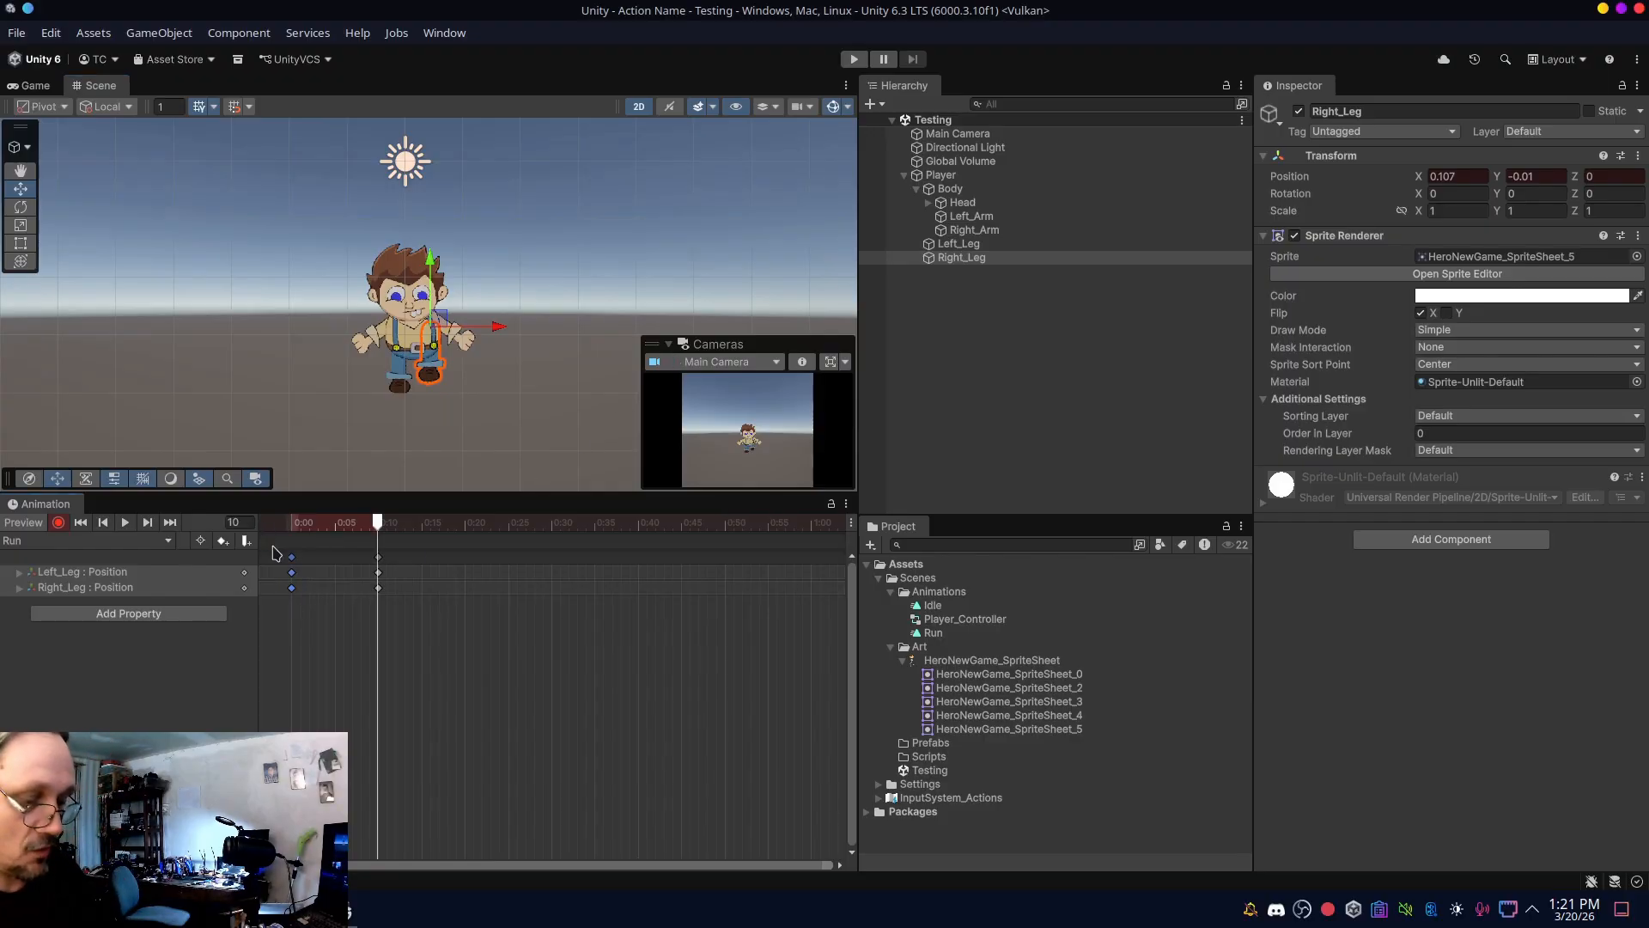
click(464, 526)
key(ctrl+v)
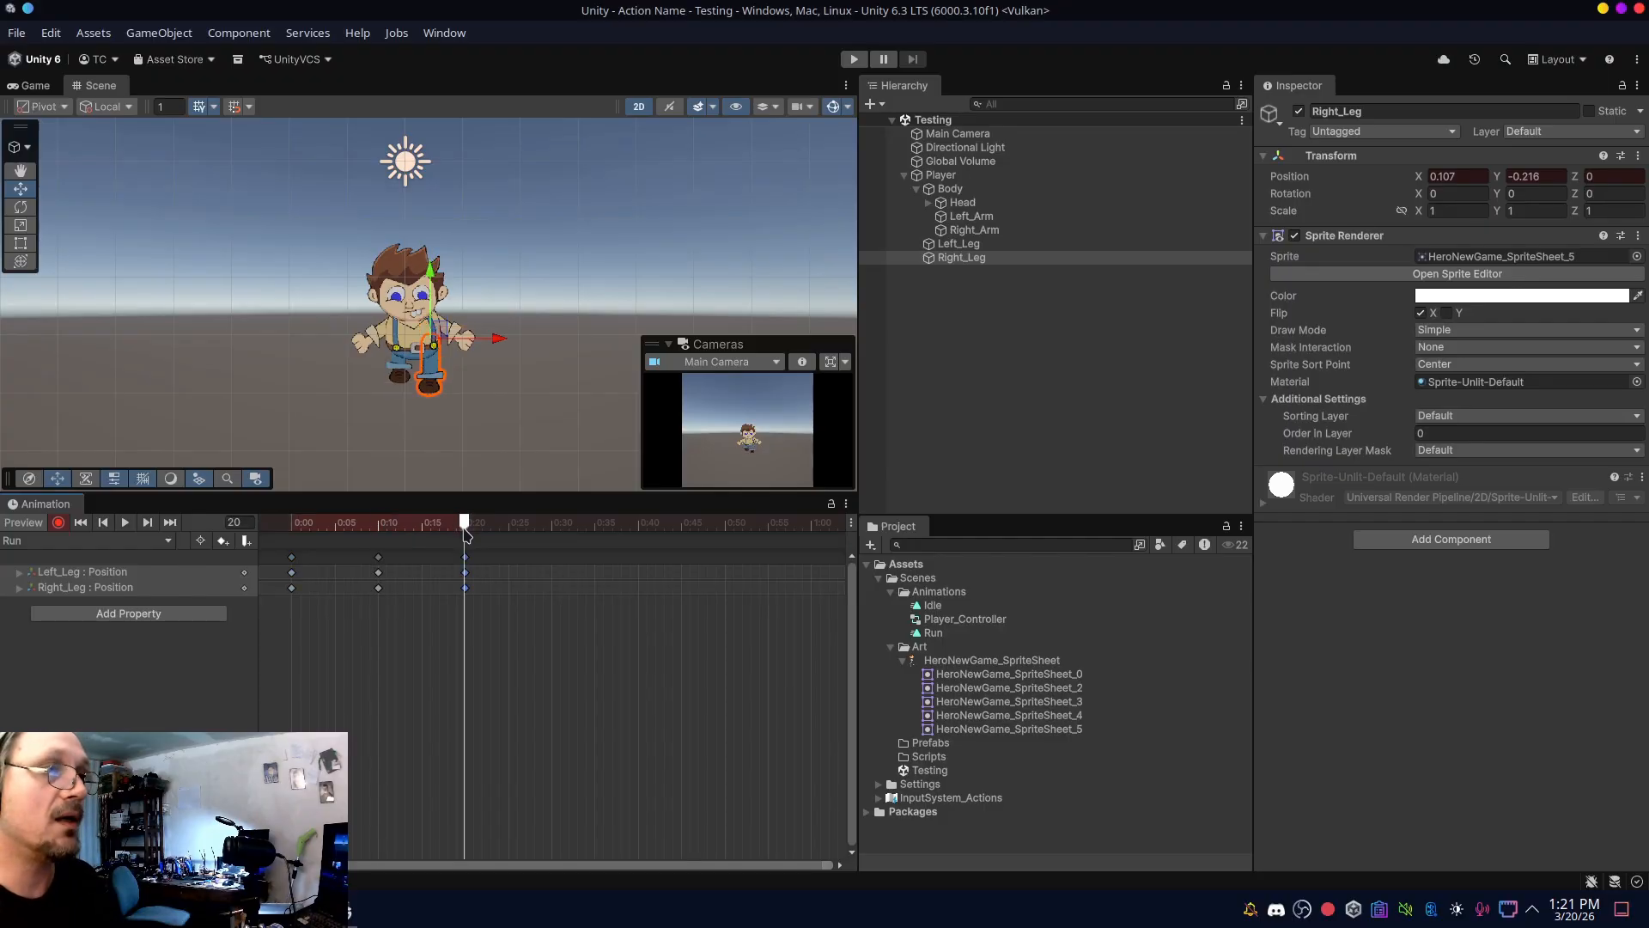
click(126, 524)
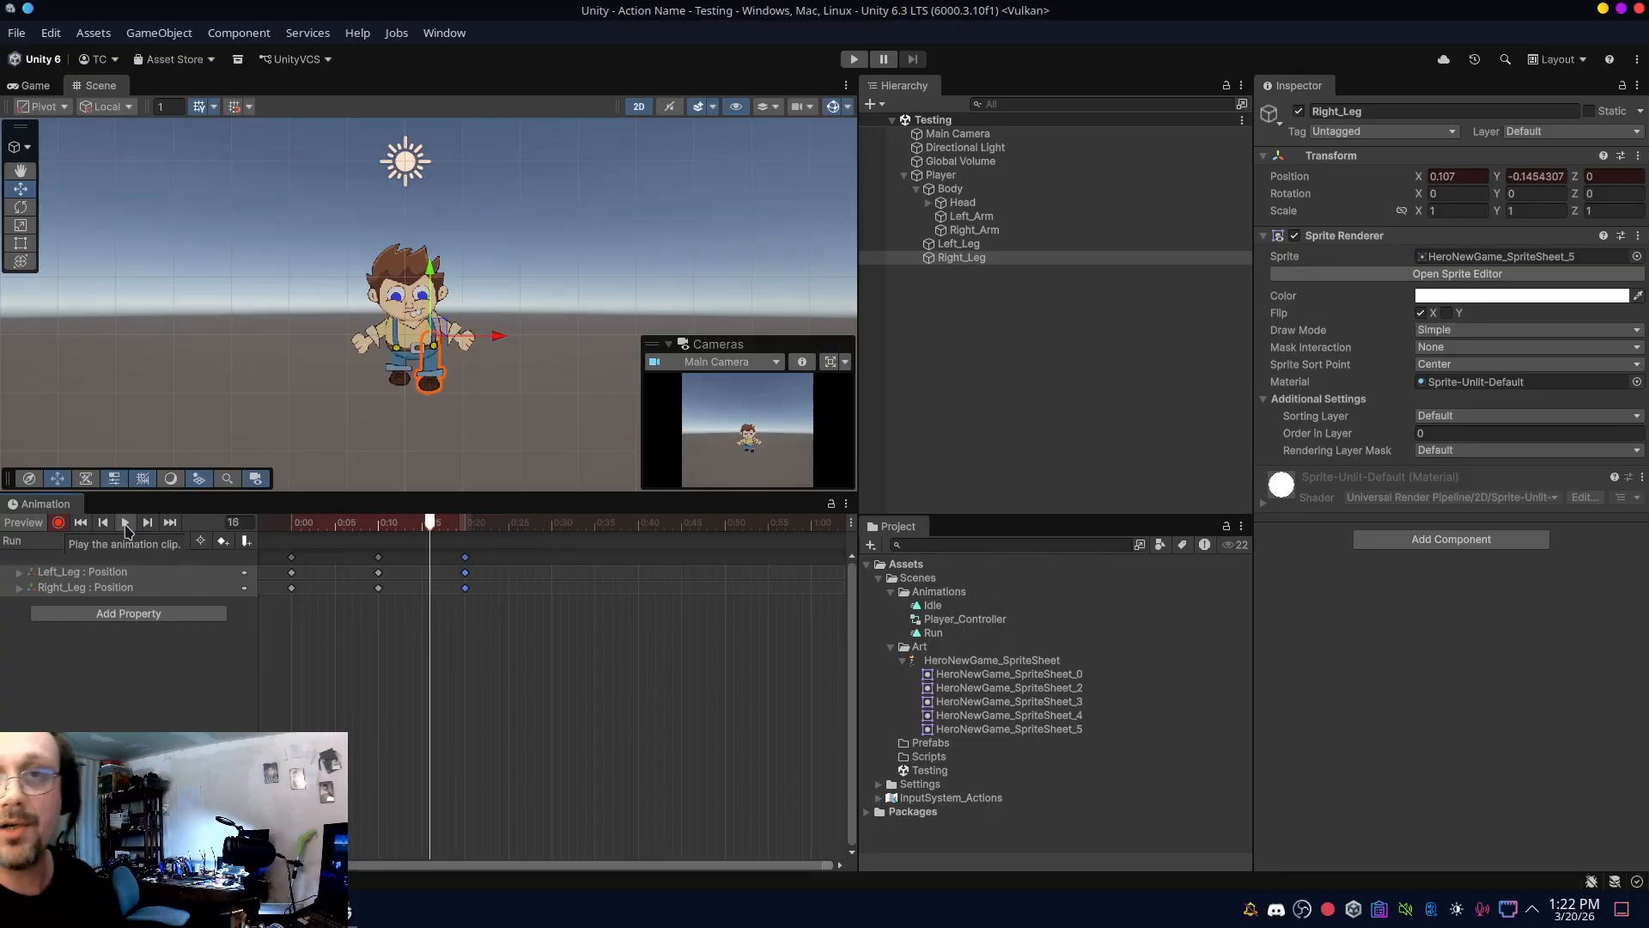
- Scrub through the leg motion and copy Right_Leg's starting position keyframe to frame 8
click(319, 523)
drag(326, 523, 424, 484)
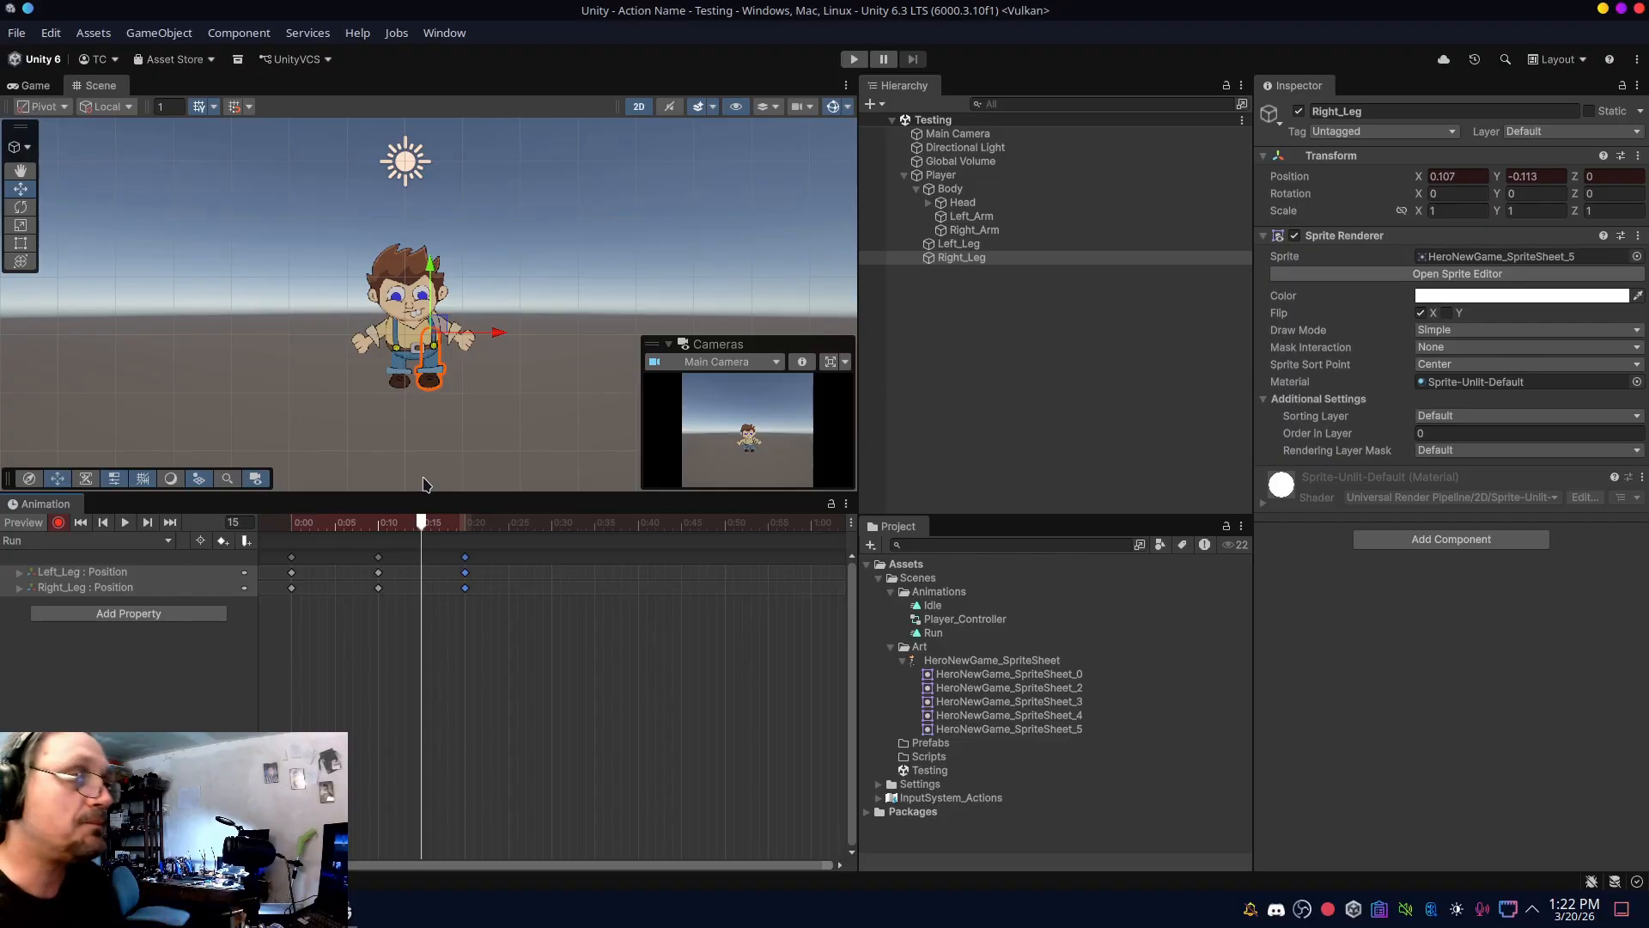
click(335, 524)
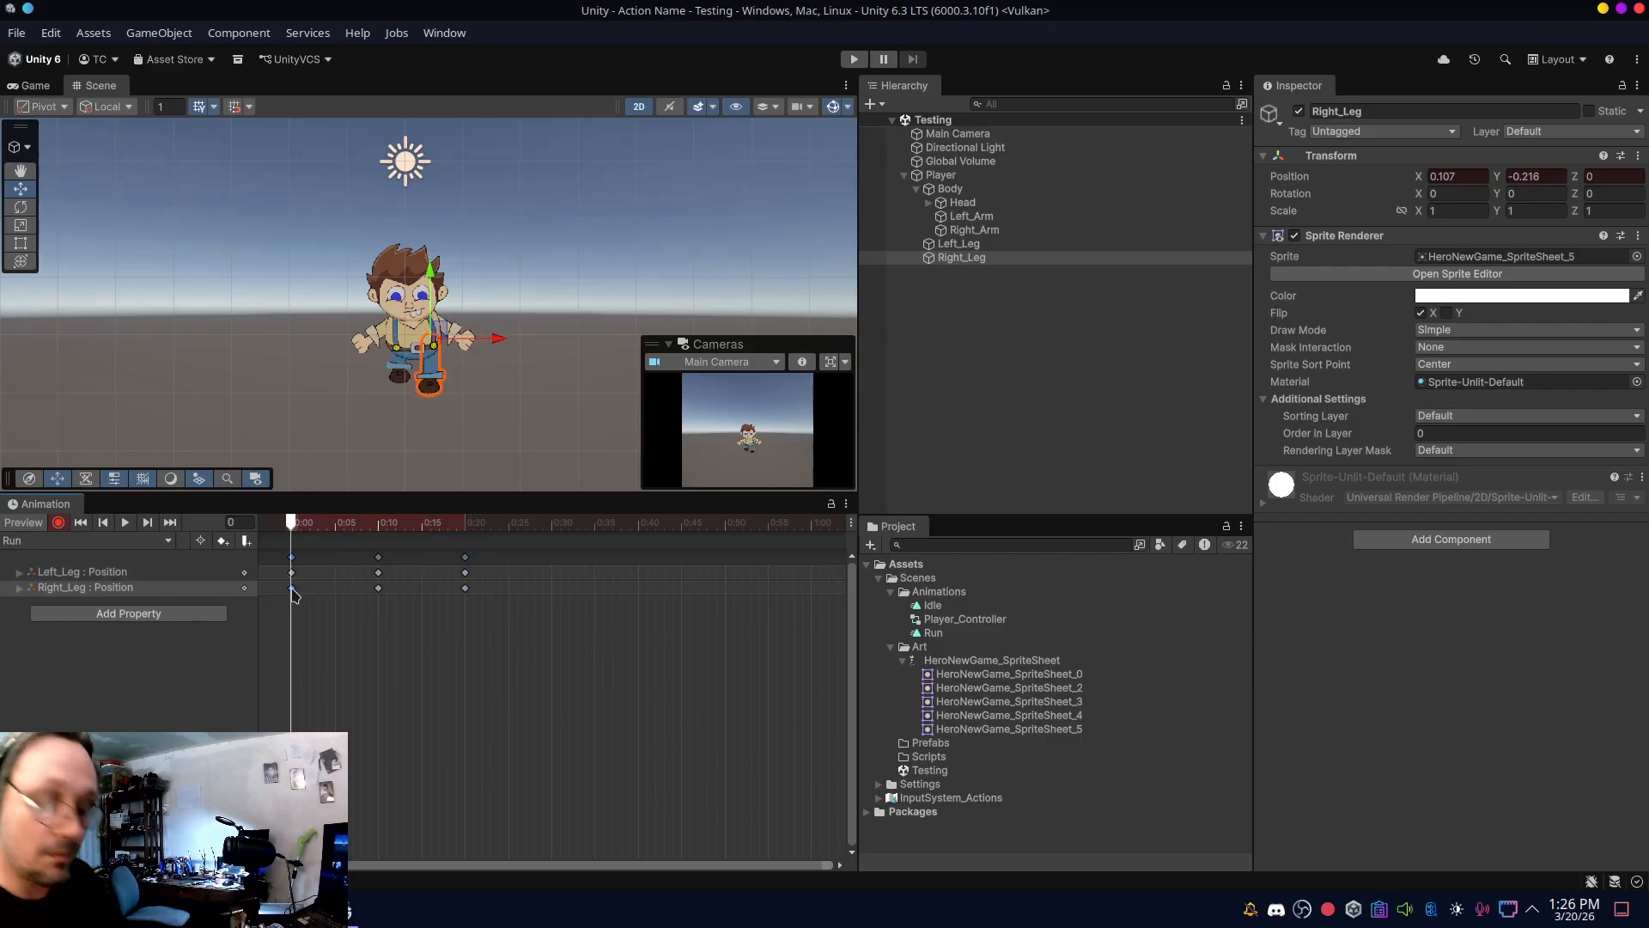
click(361, 534)
key(ctrl+v)
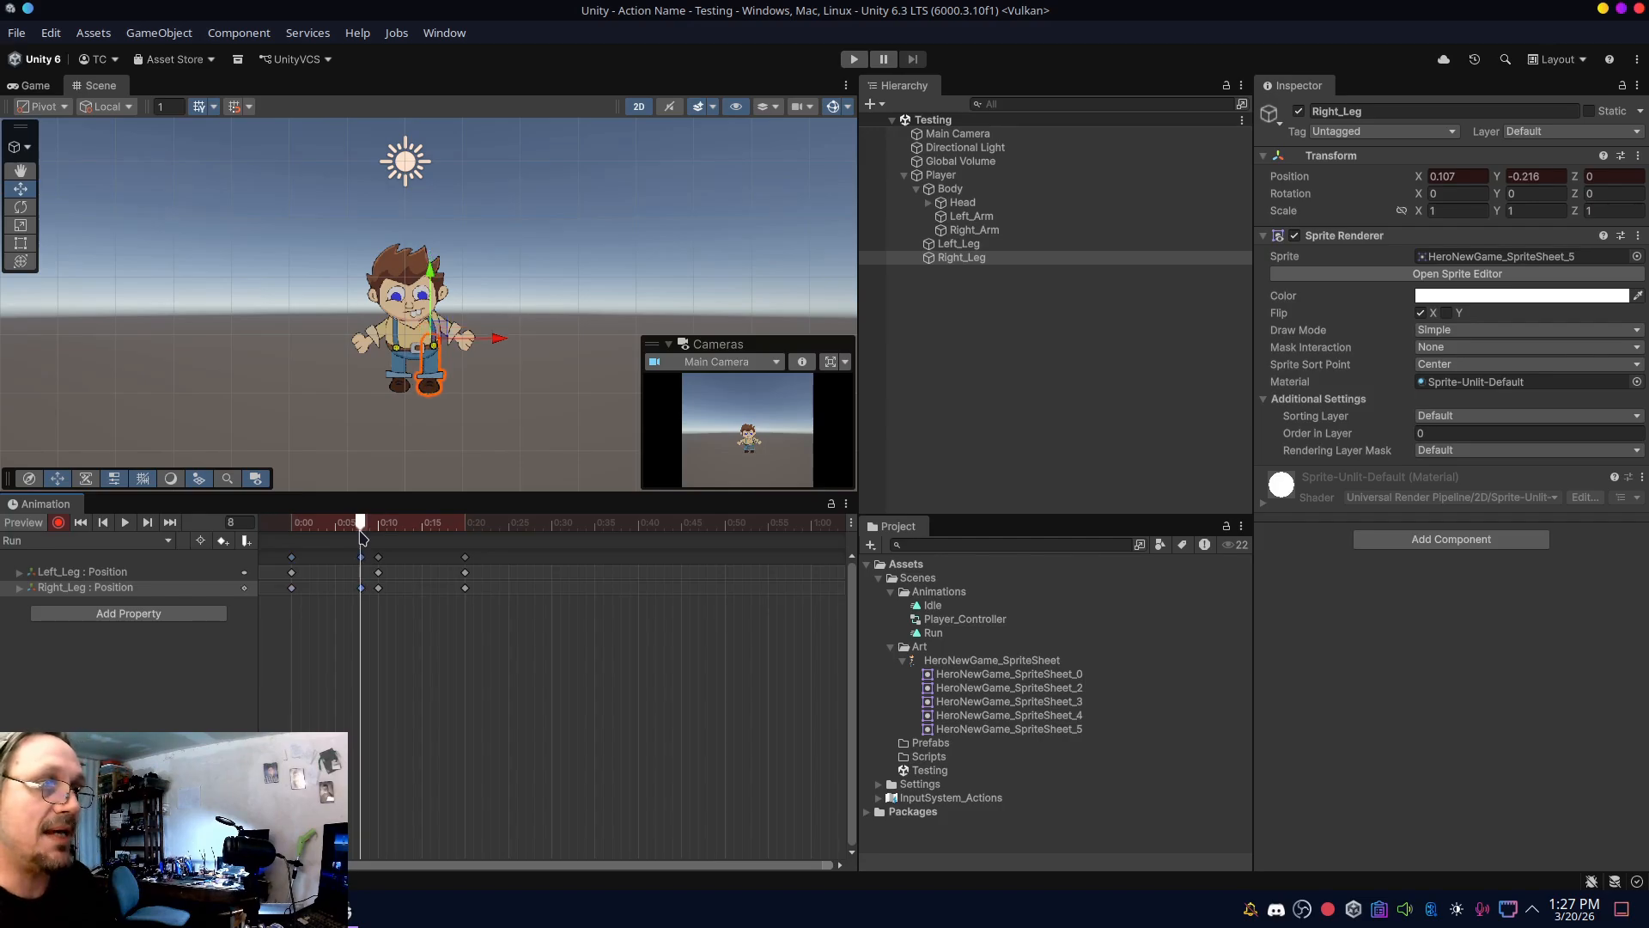
- Copy Left_Leg's frame 10 position keyframe to frame 18, and scrub back to the clip's start
click(379, 573)
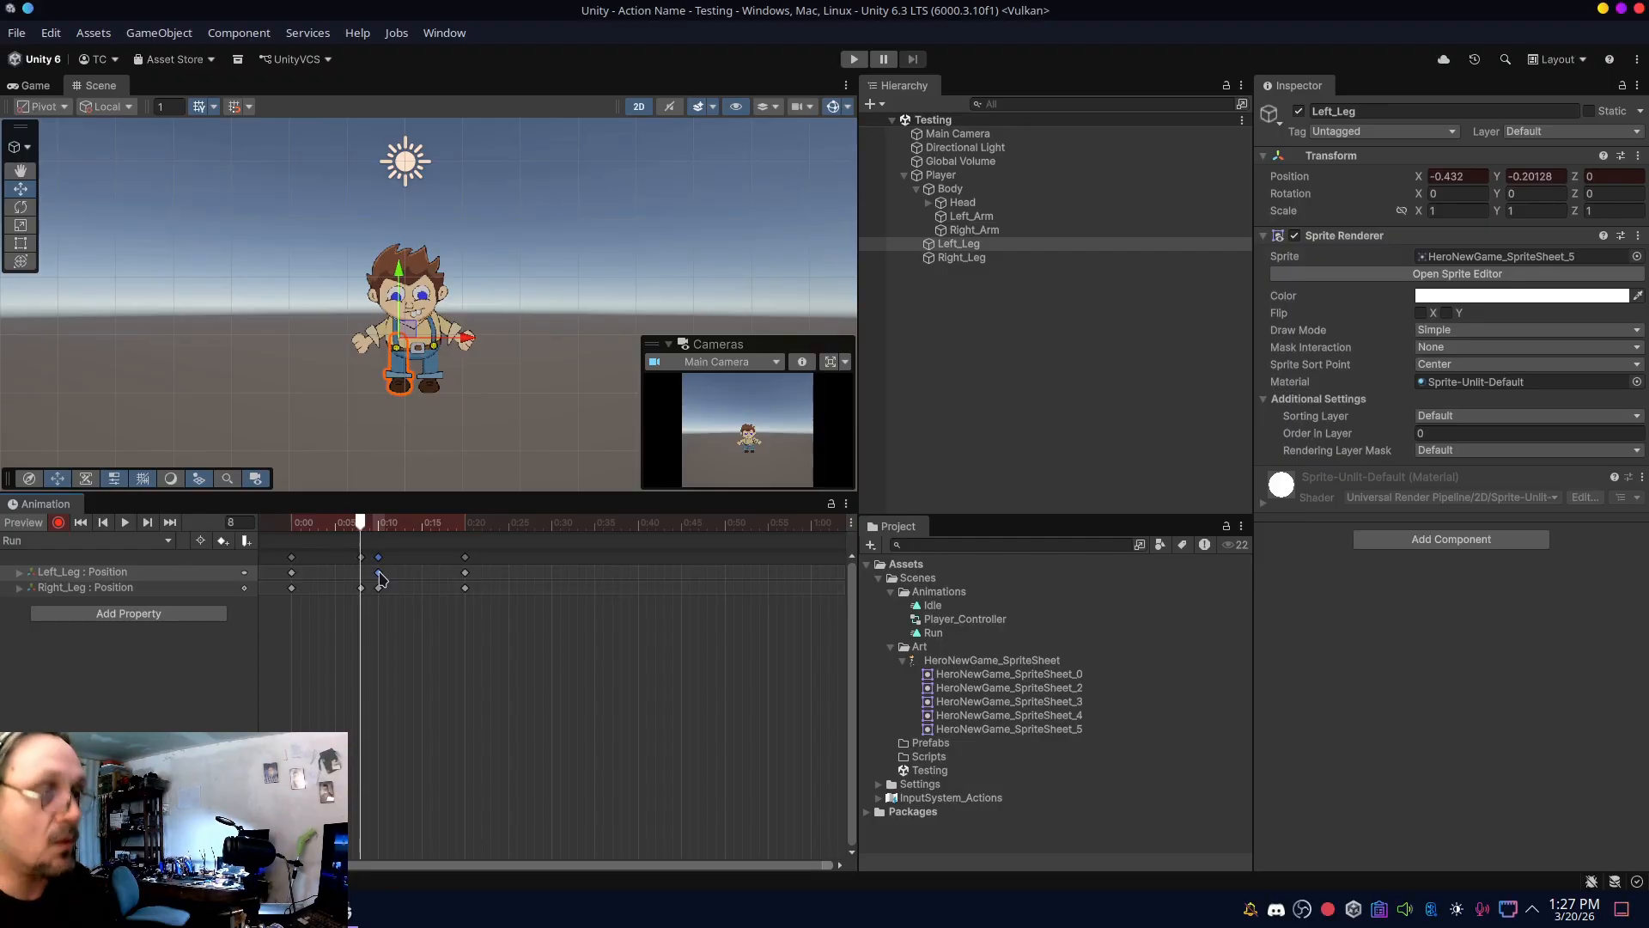
click(447, 528)
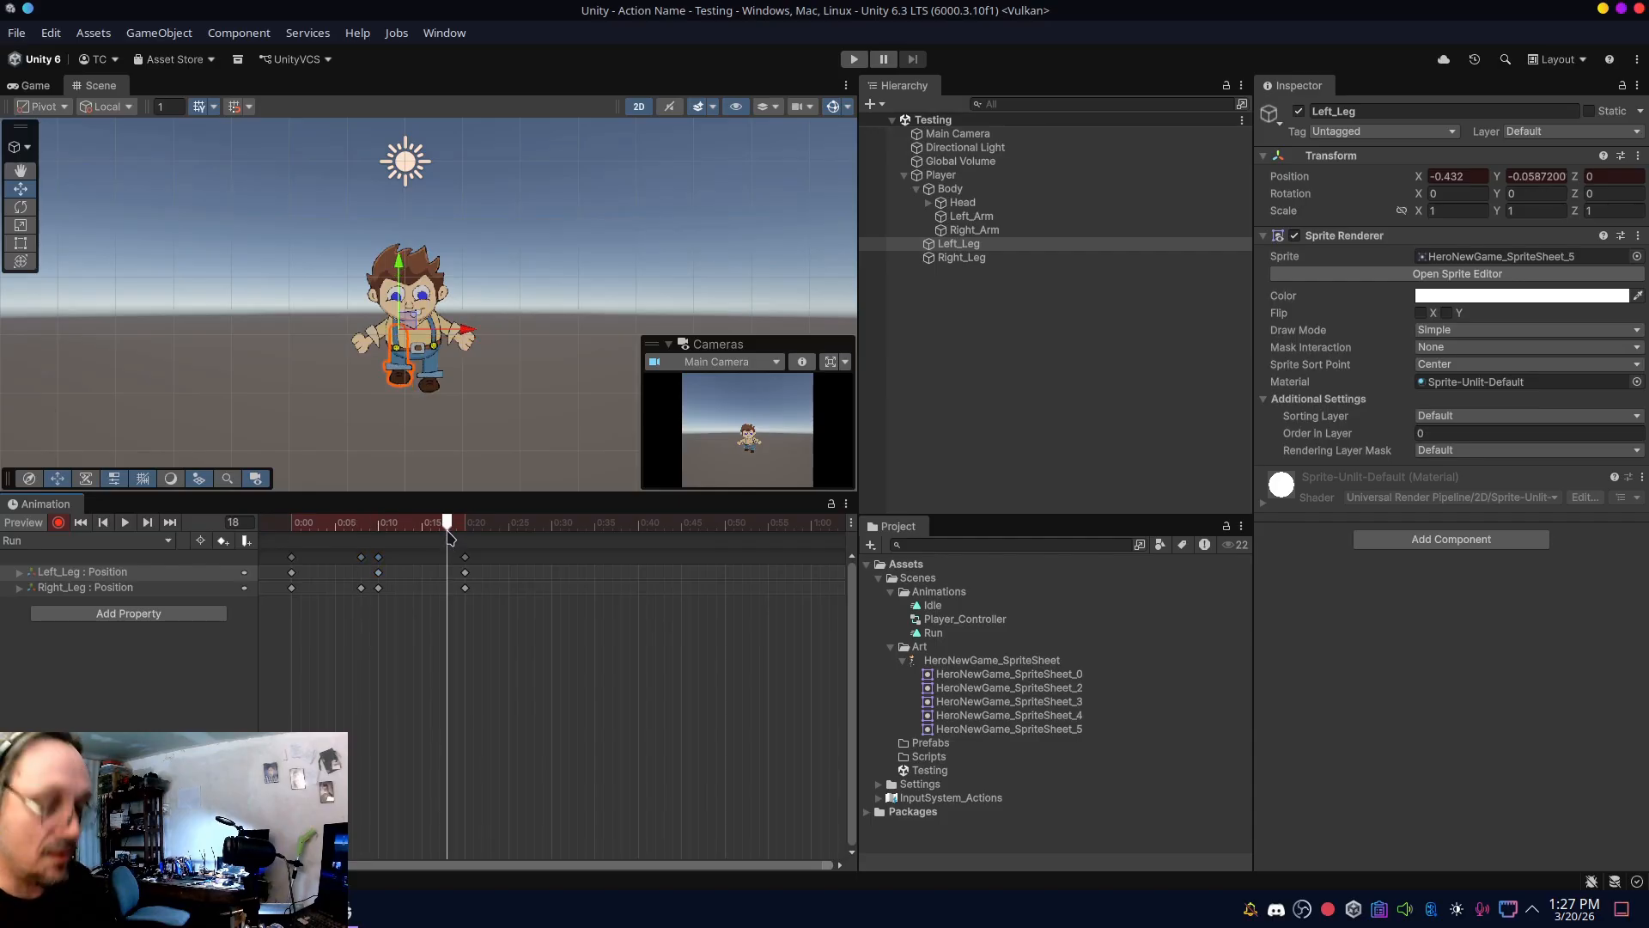
drag(447, 525, 276, 505)
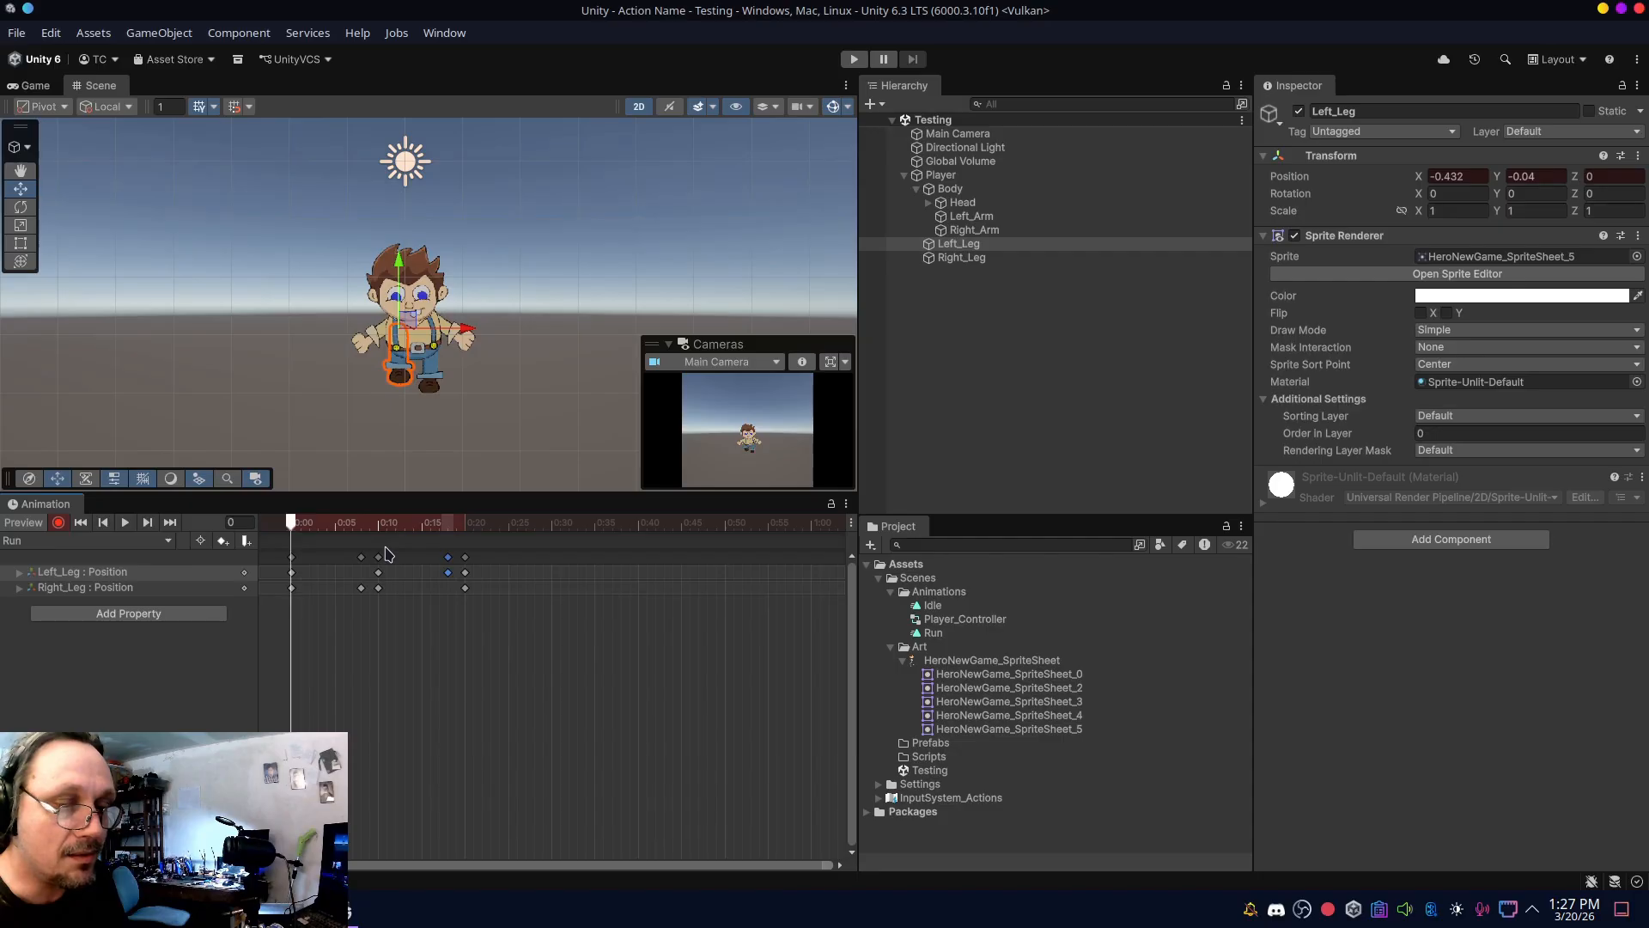
- Keyframe the Head slightly widened at frame 5, with its X scale set to 1.01
click(337, 524)
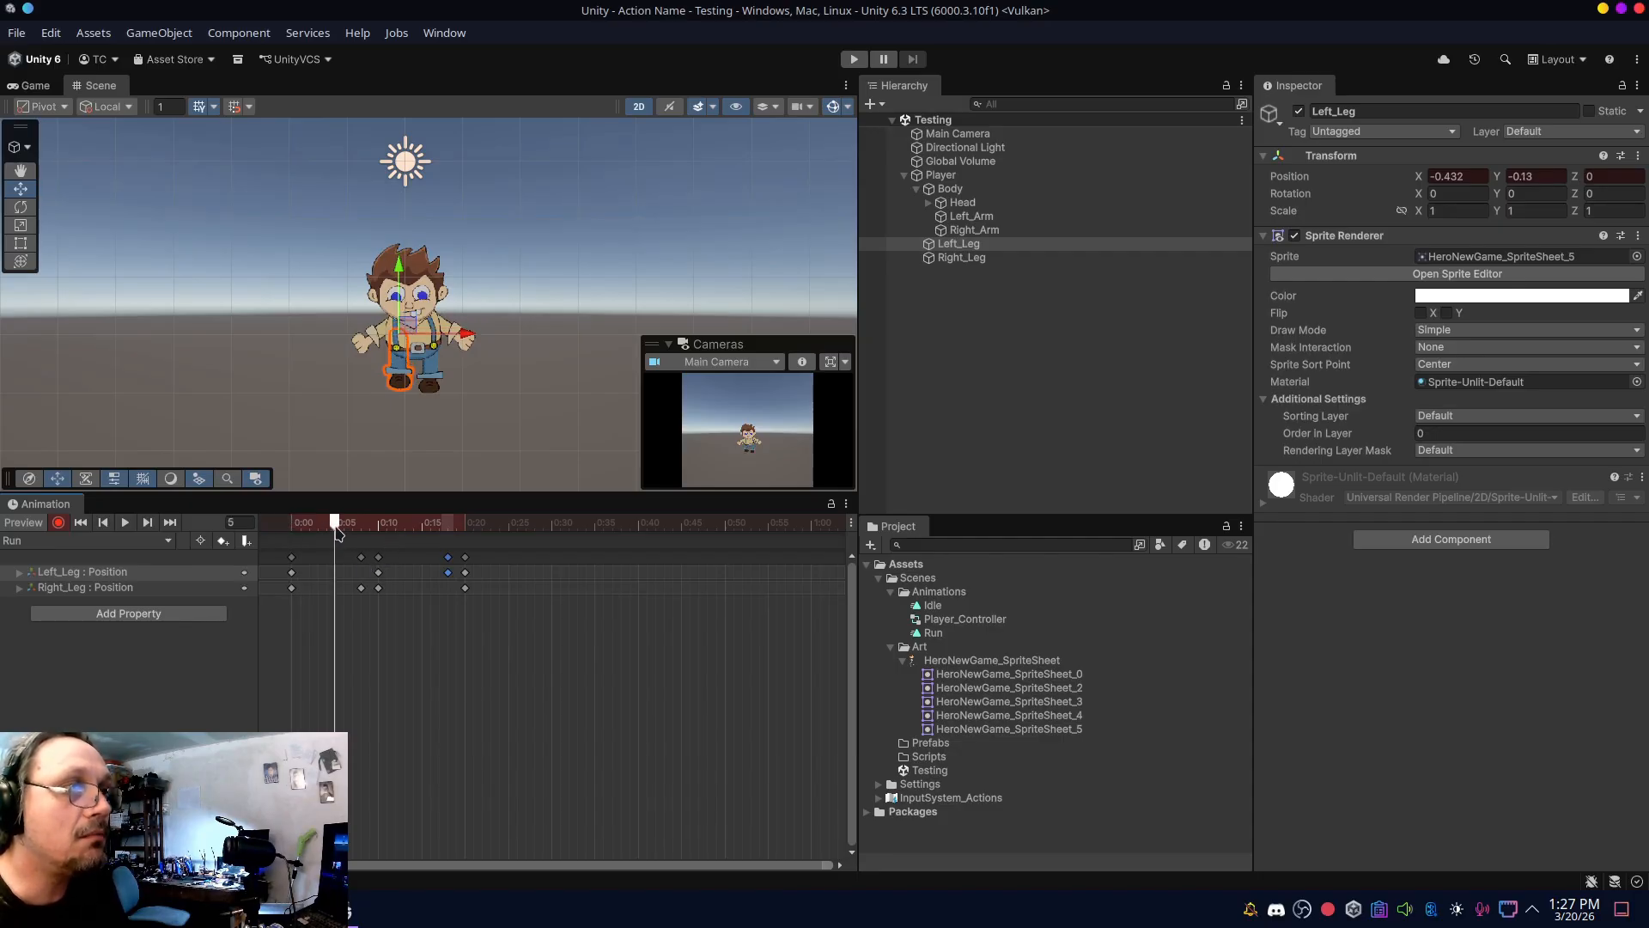
click(966, 202)
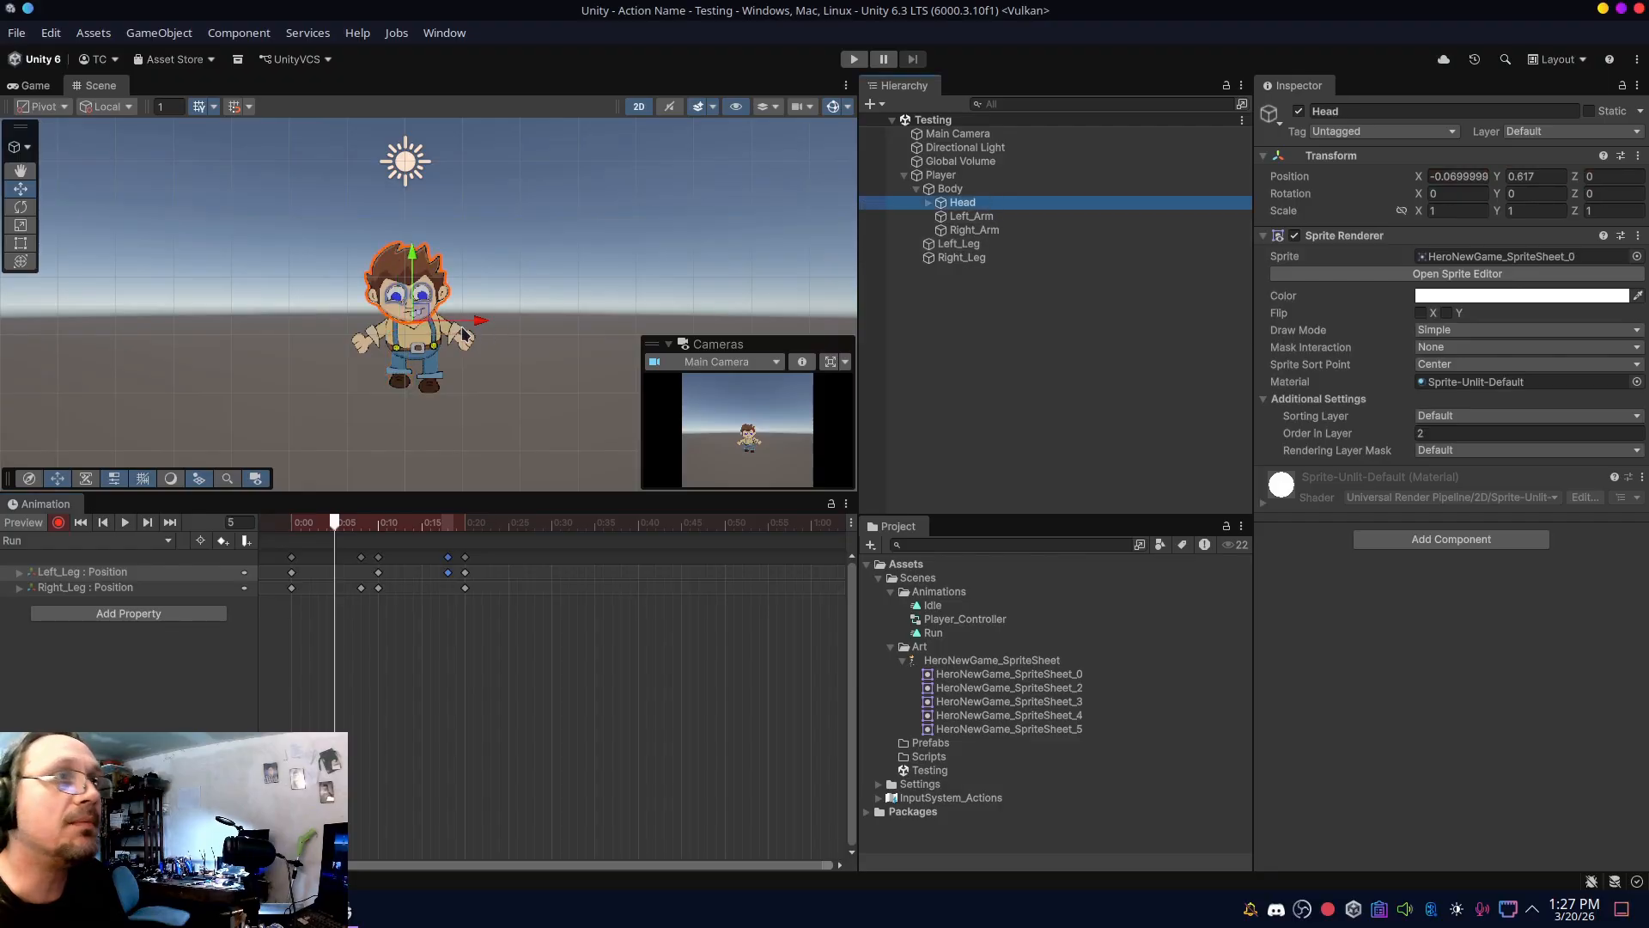
click(21, 243)
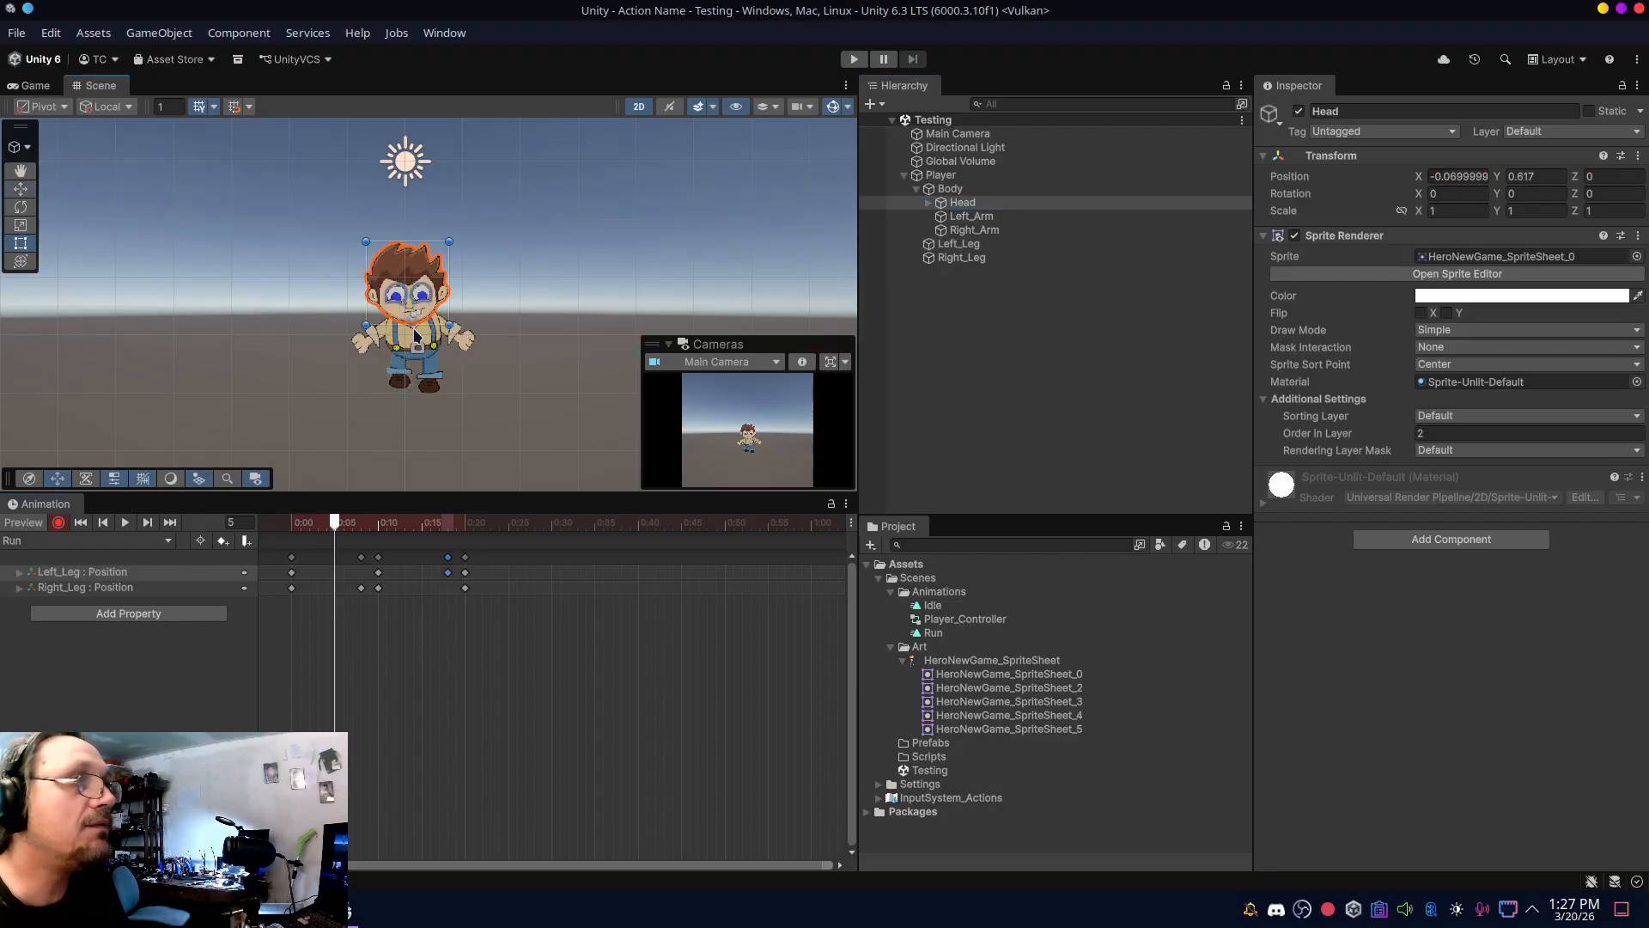
click(20, 225)
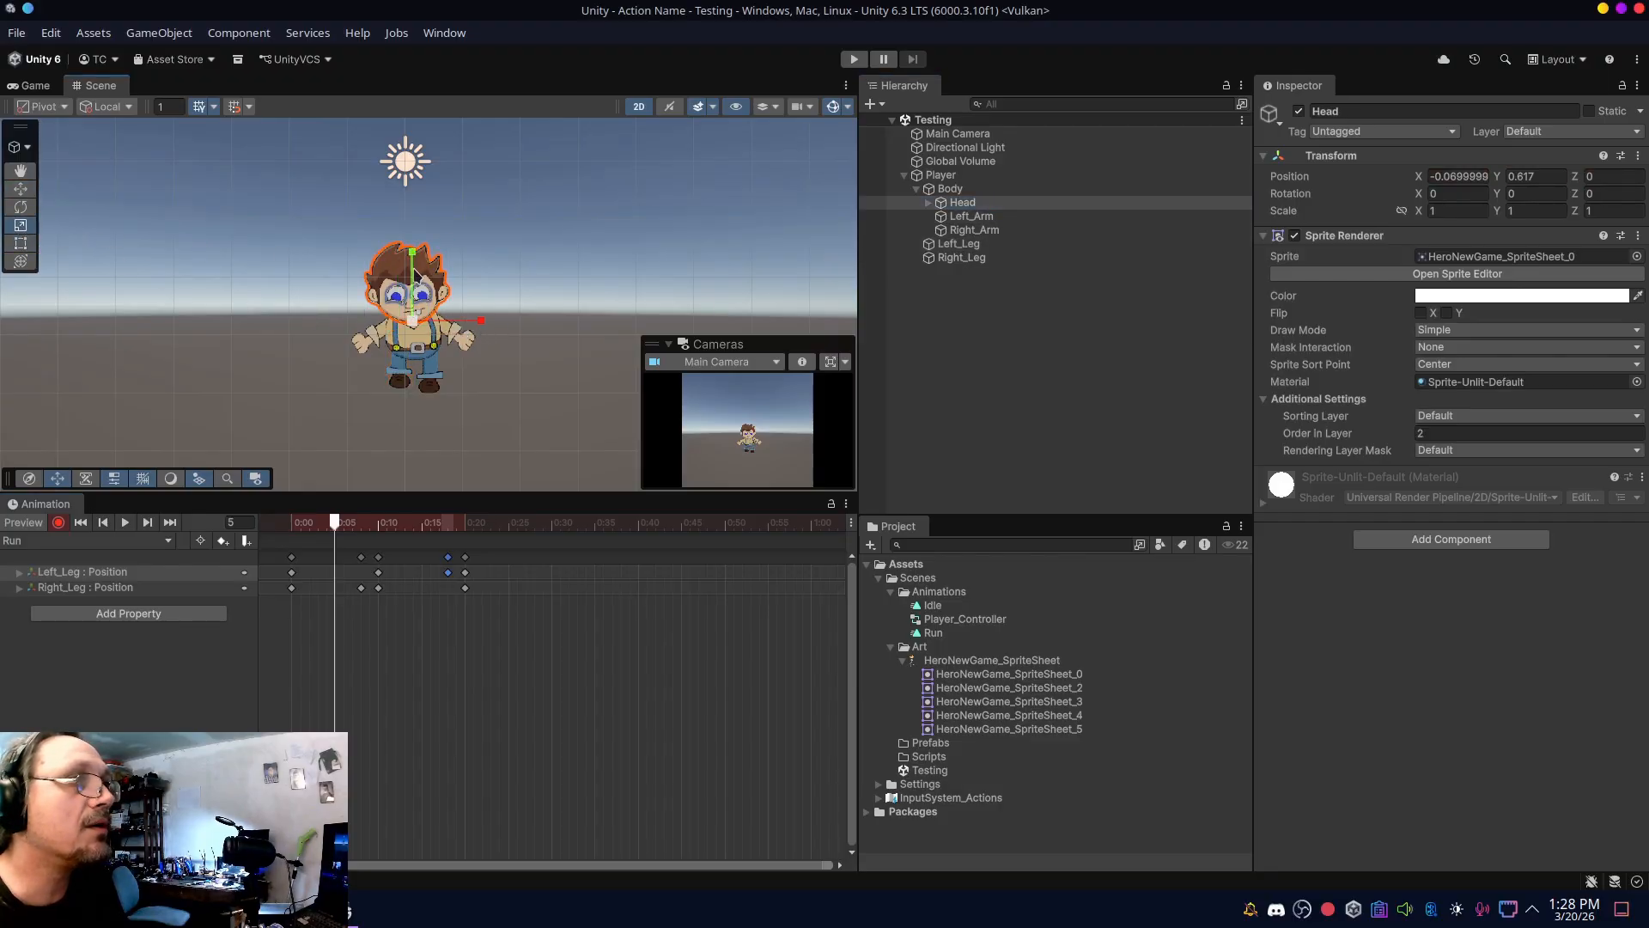
drag(481, 321, 483, 323)
click(1461, 210)
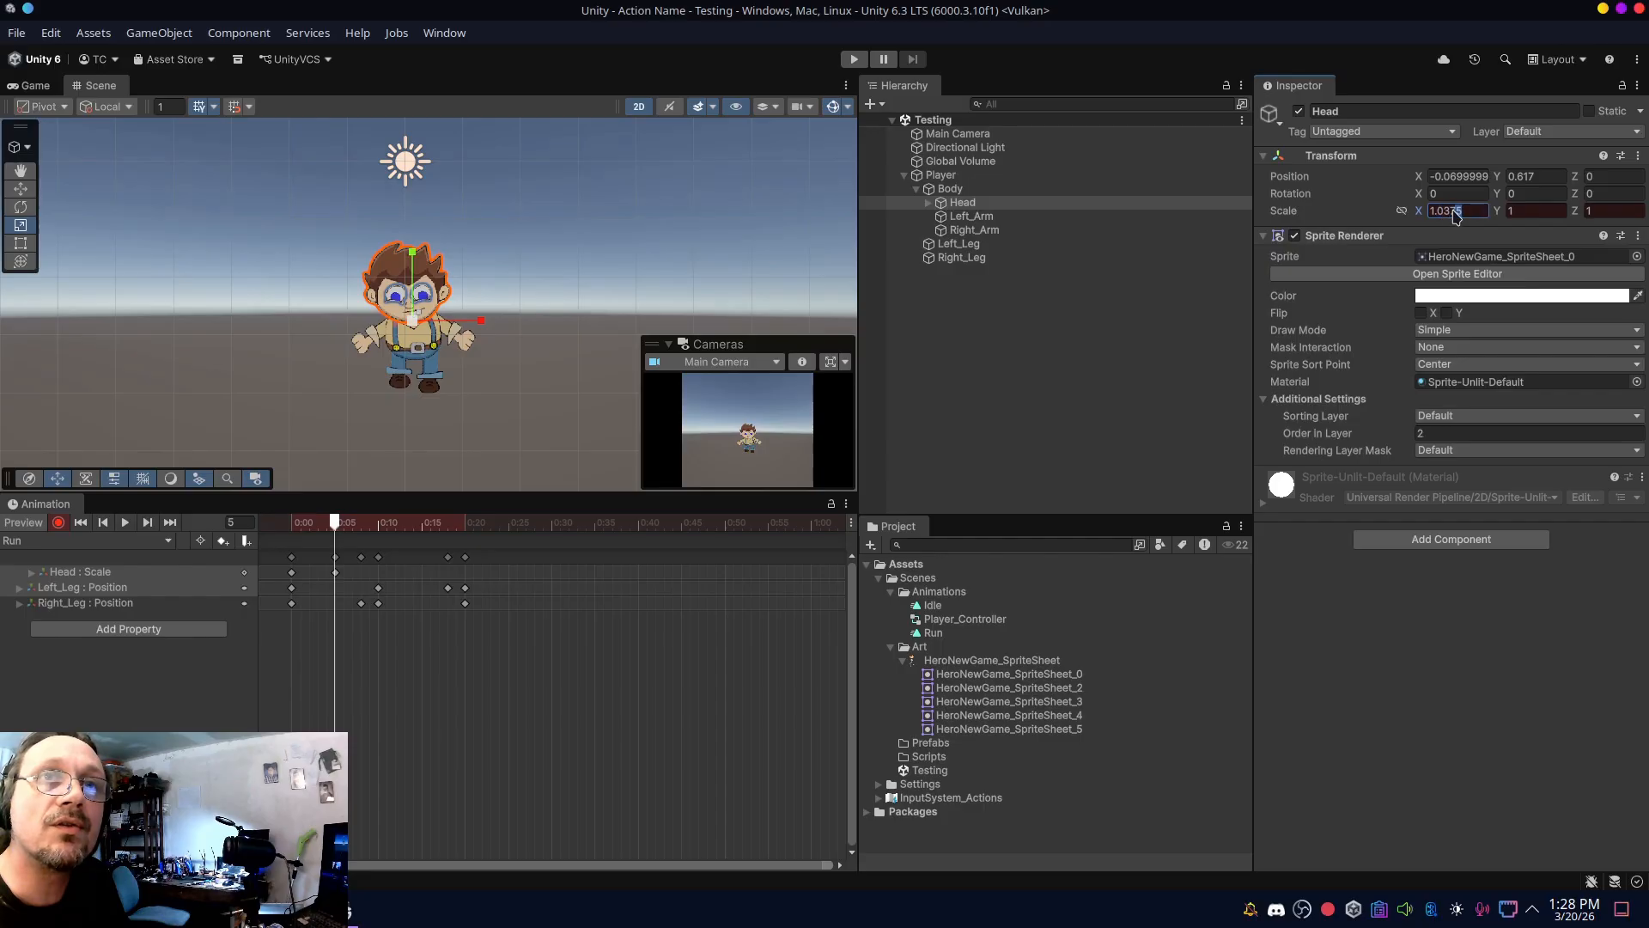
text(1.01)
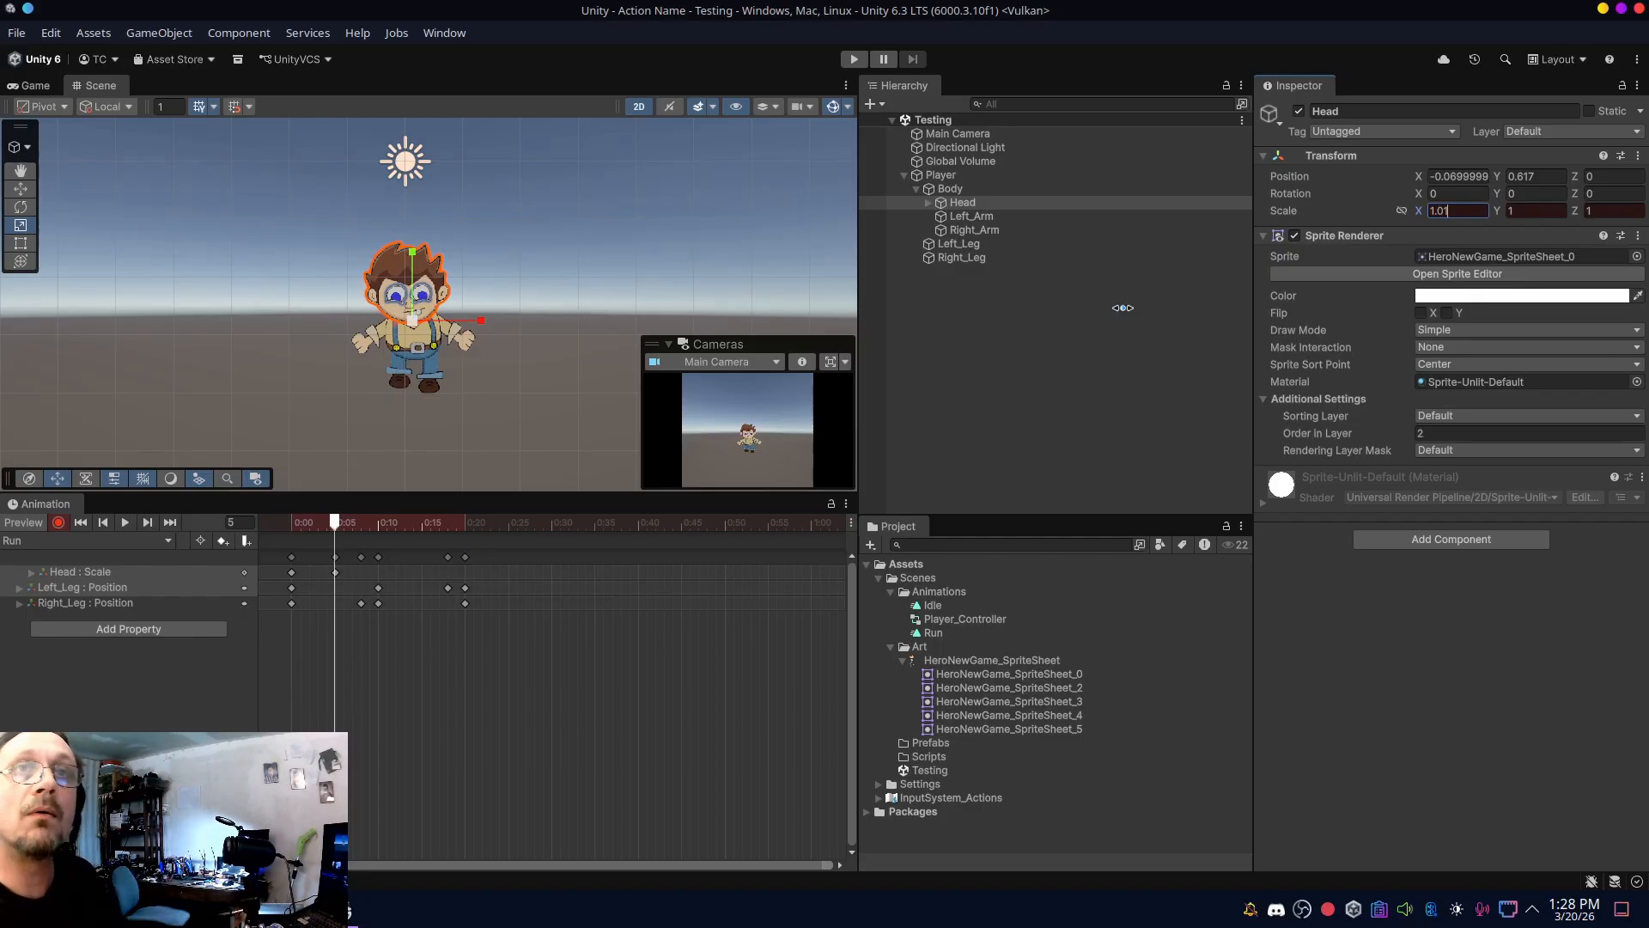
- Keyframe the Head slightly narrowed at frame 15, with an X scale of about 0.997
click(422, 523)
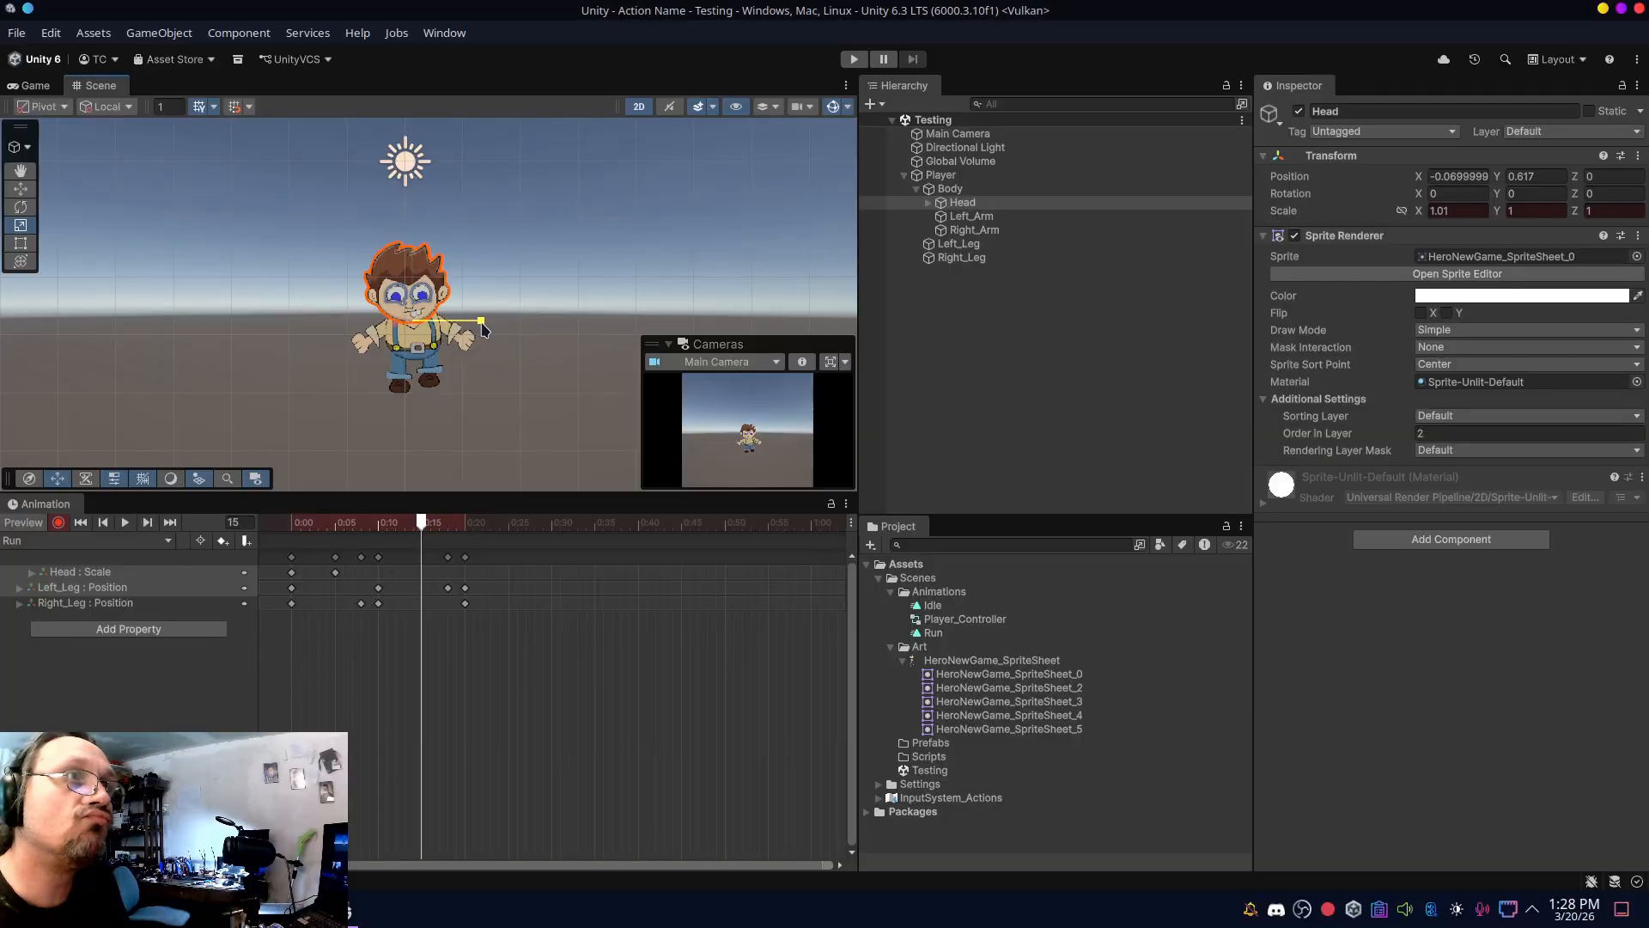
drag(484, 328, 482, 329)
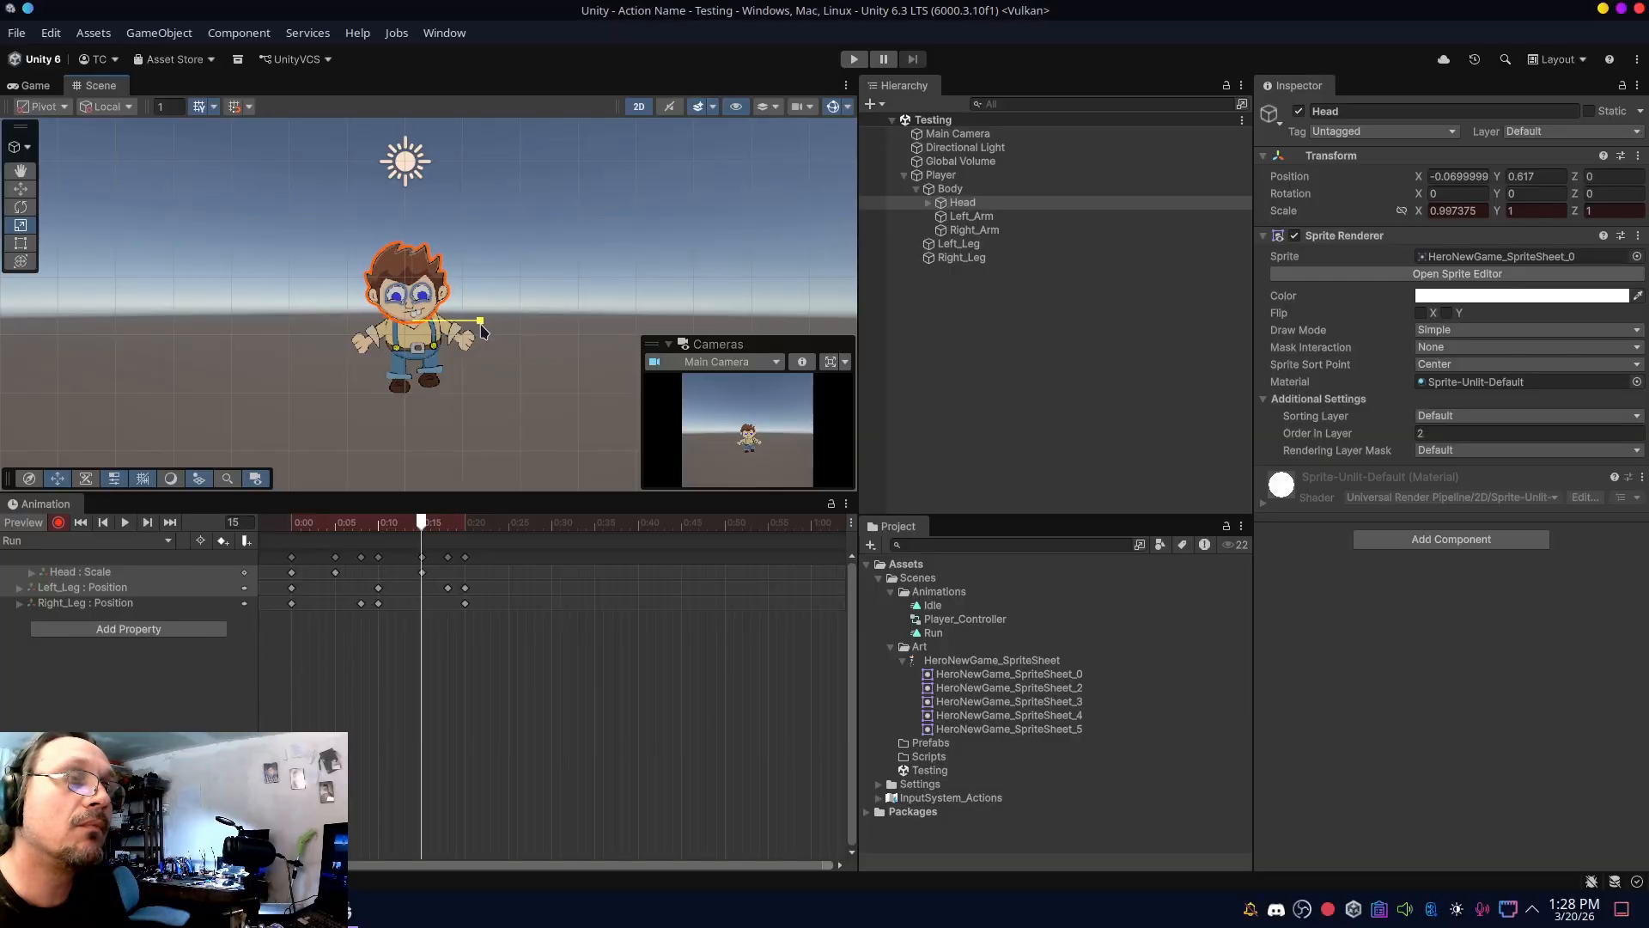
click(1470, 215)
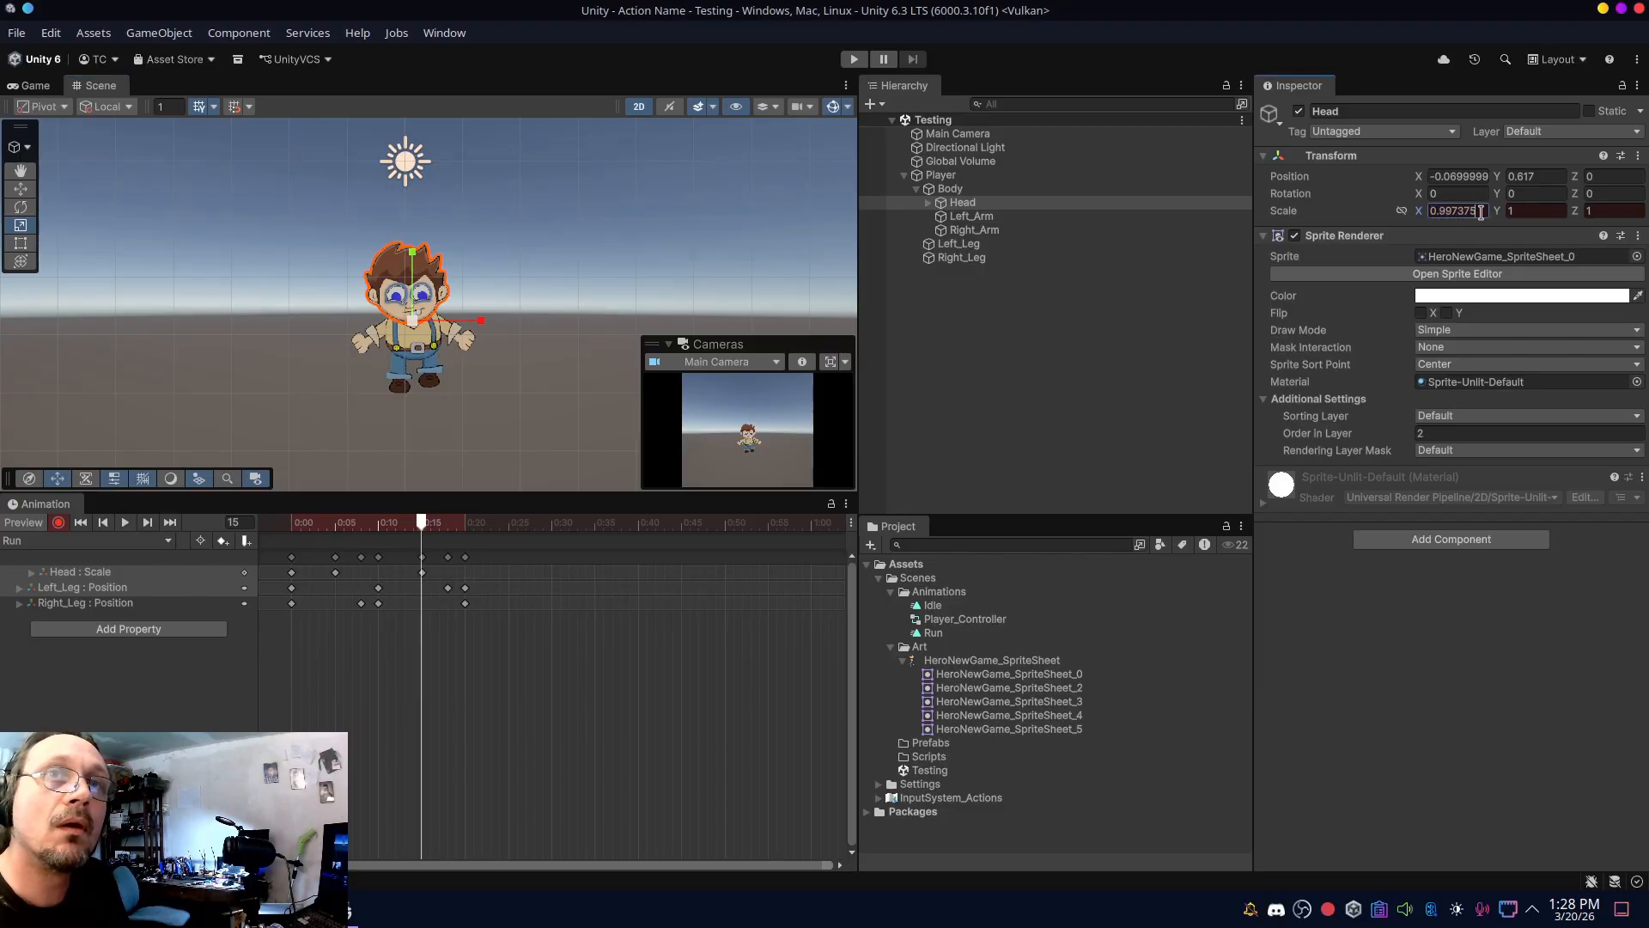
- Copy the Run clip's frame 0 keyframes to frame 20 to close the loop, and play the clip
drag(308, 632, 273, 539)
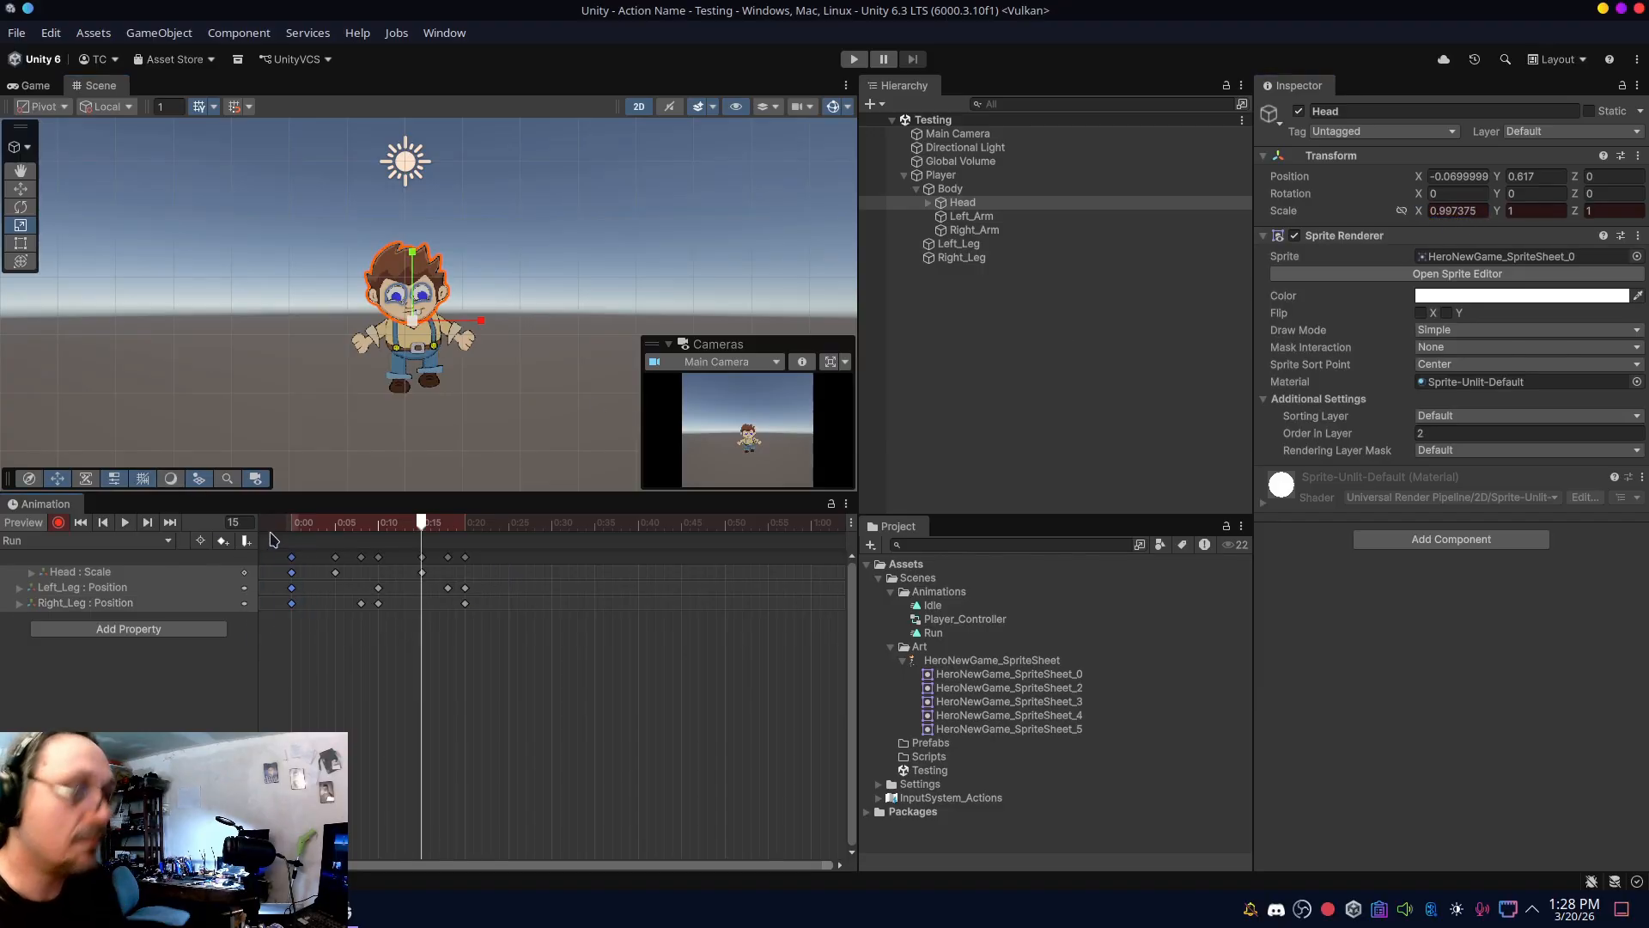
click(465, 523)
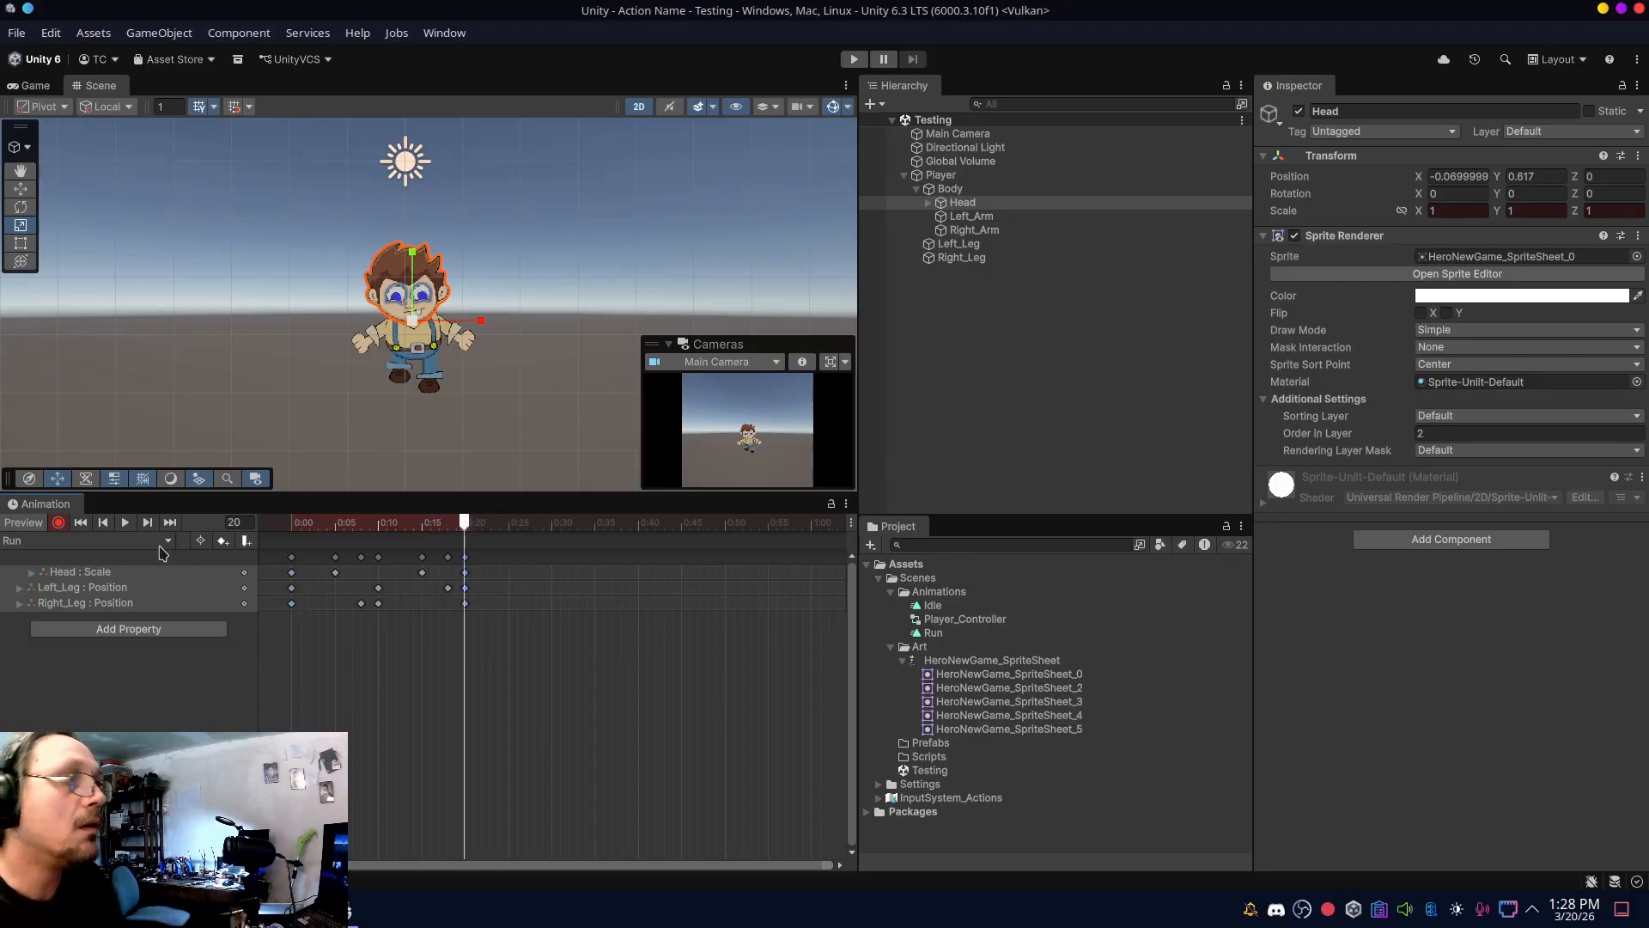
click(125, 523)
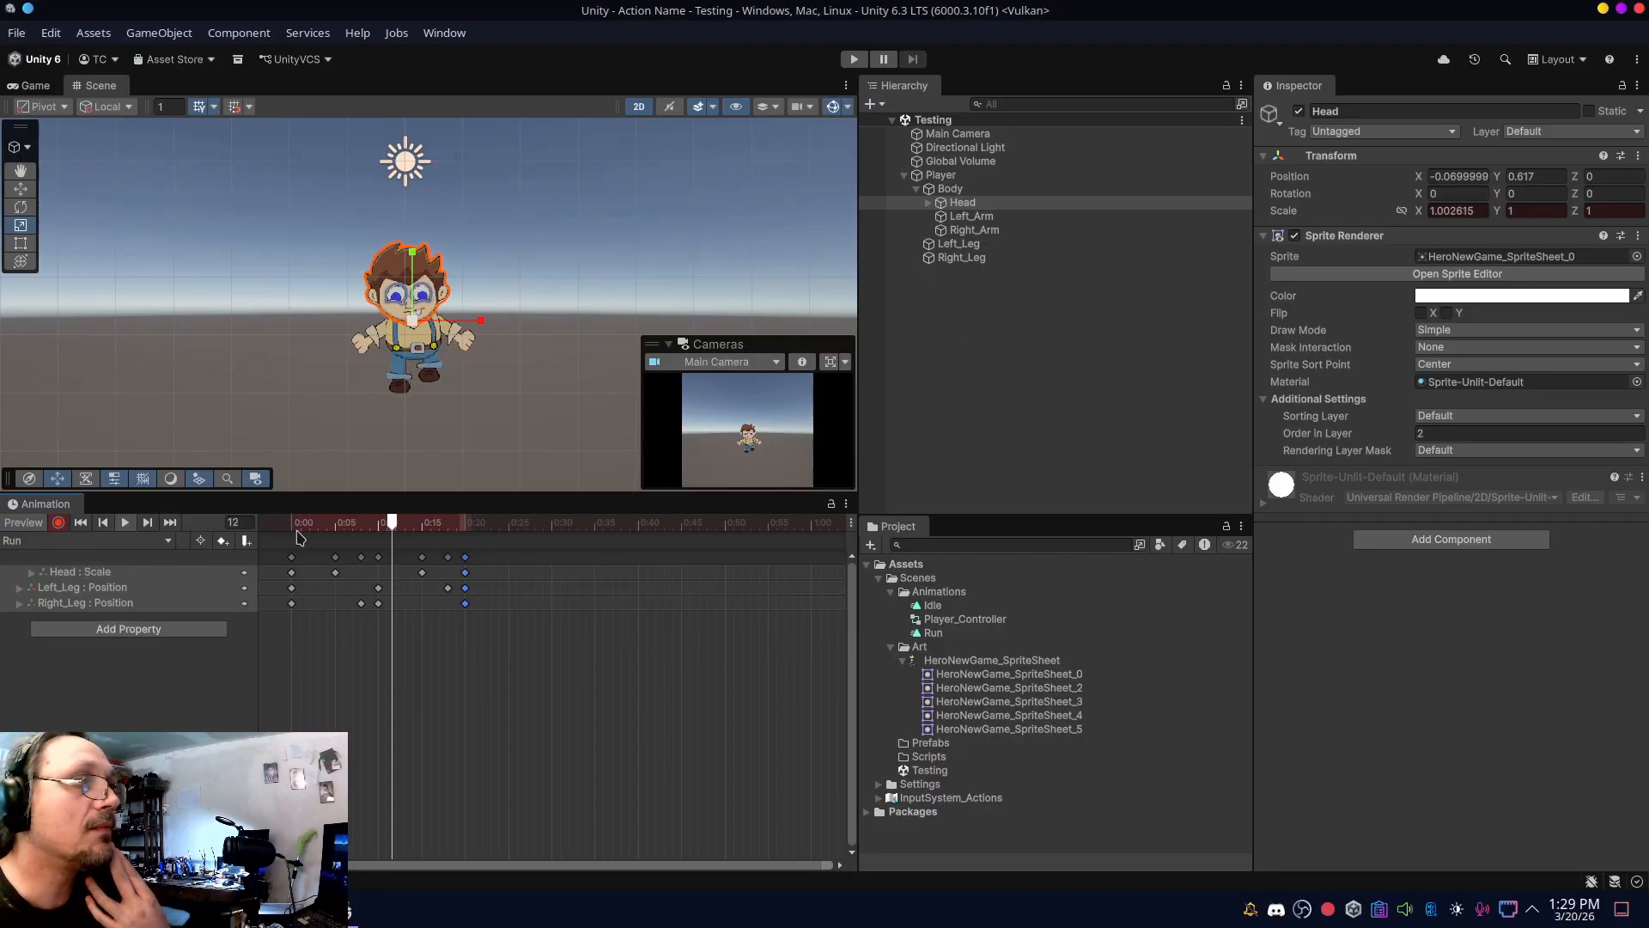
- Keyframe the Body slightly lowered at frame 5, with a Y position of about -0.57
click(335, 524)
click(980, 190)
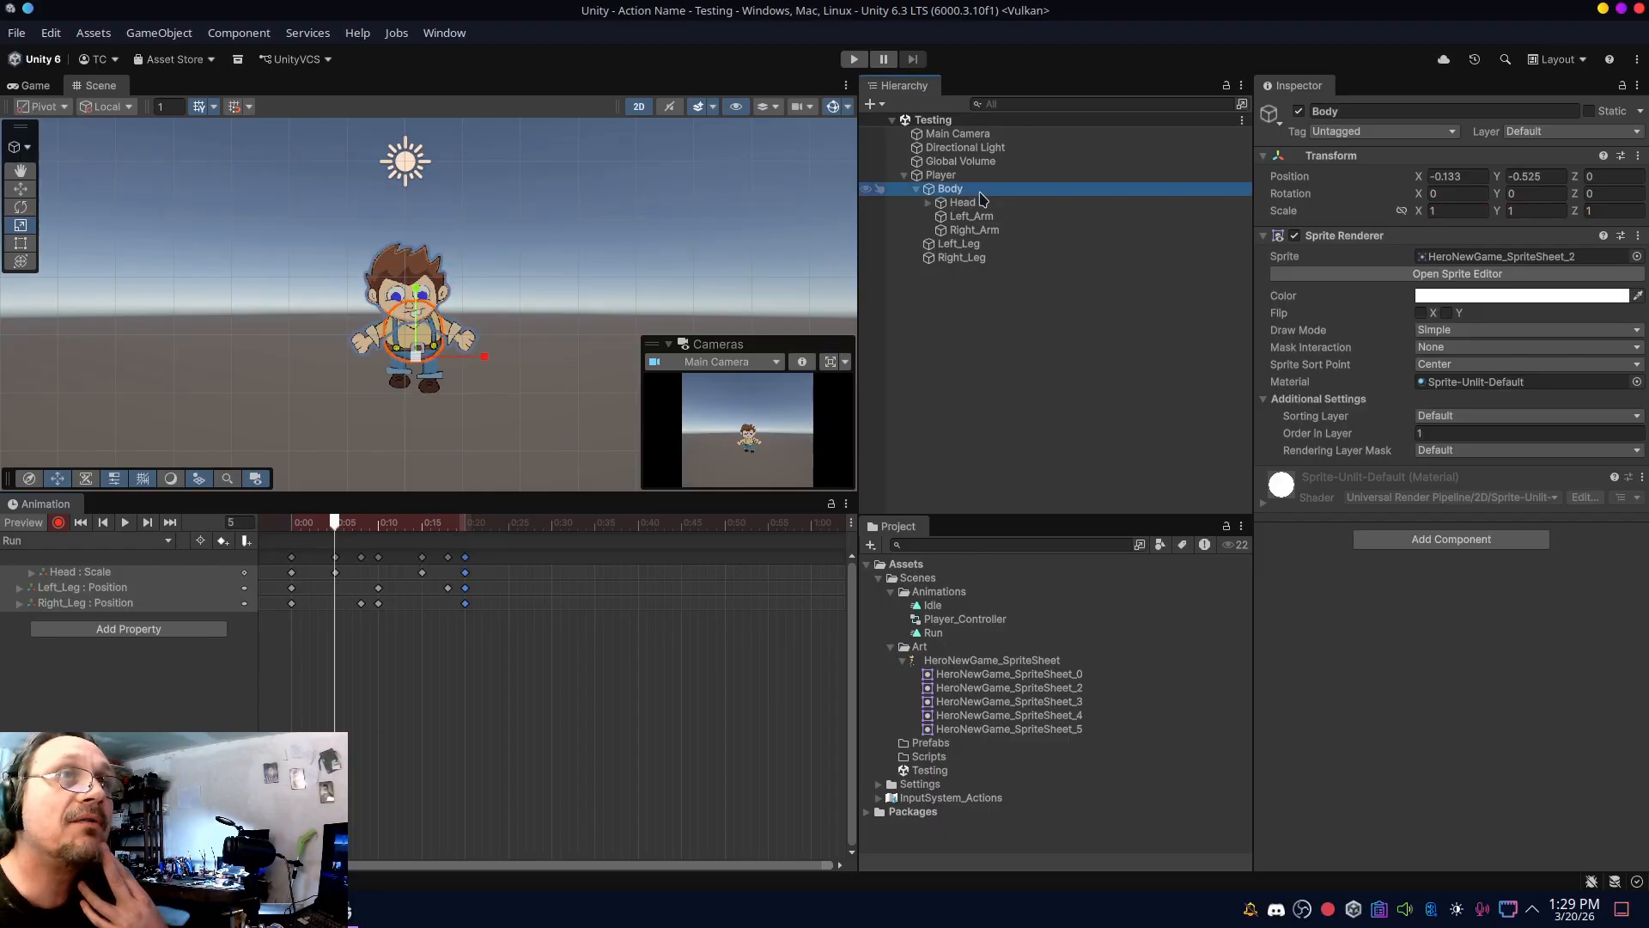
click(19, 190)
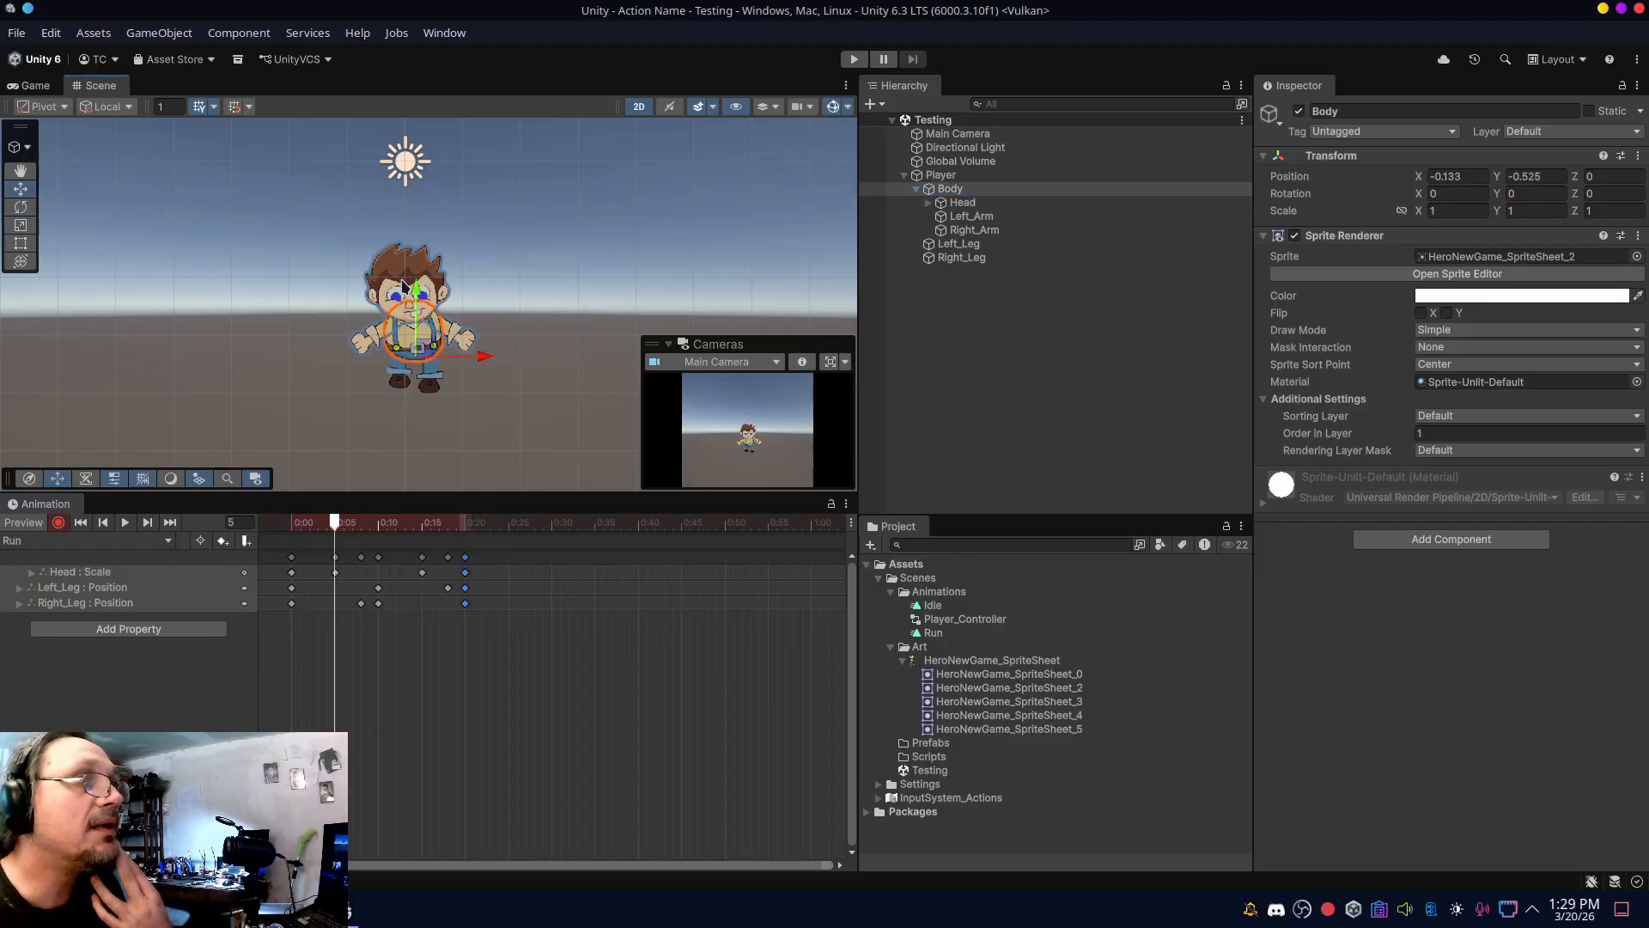
drag(415, 292, 414, 293)
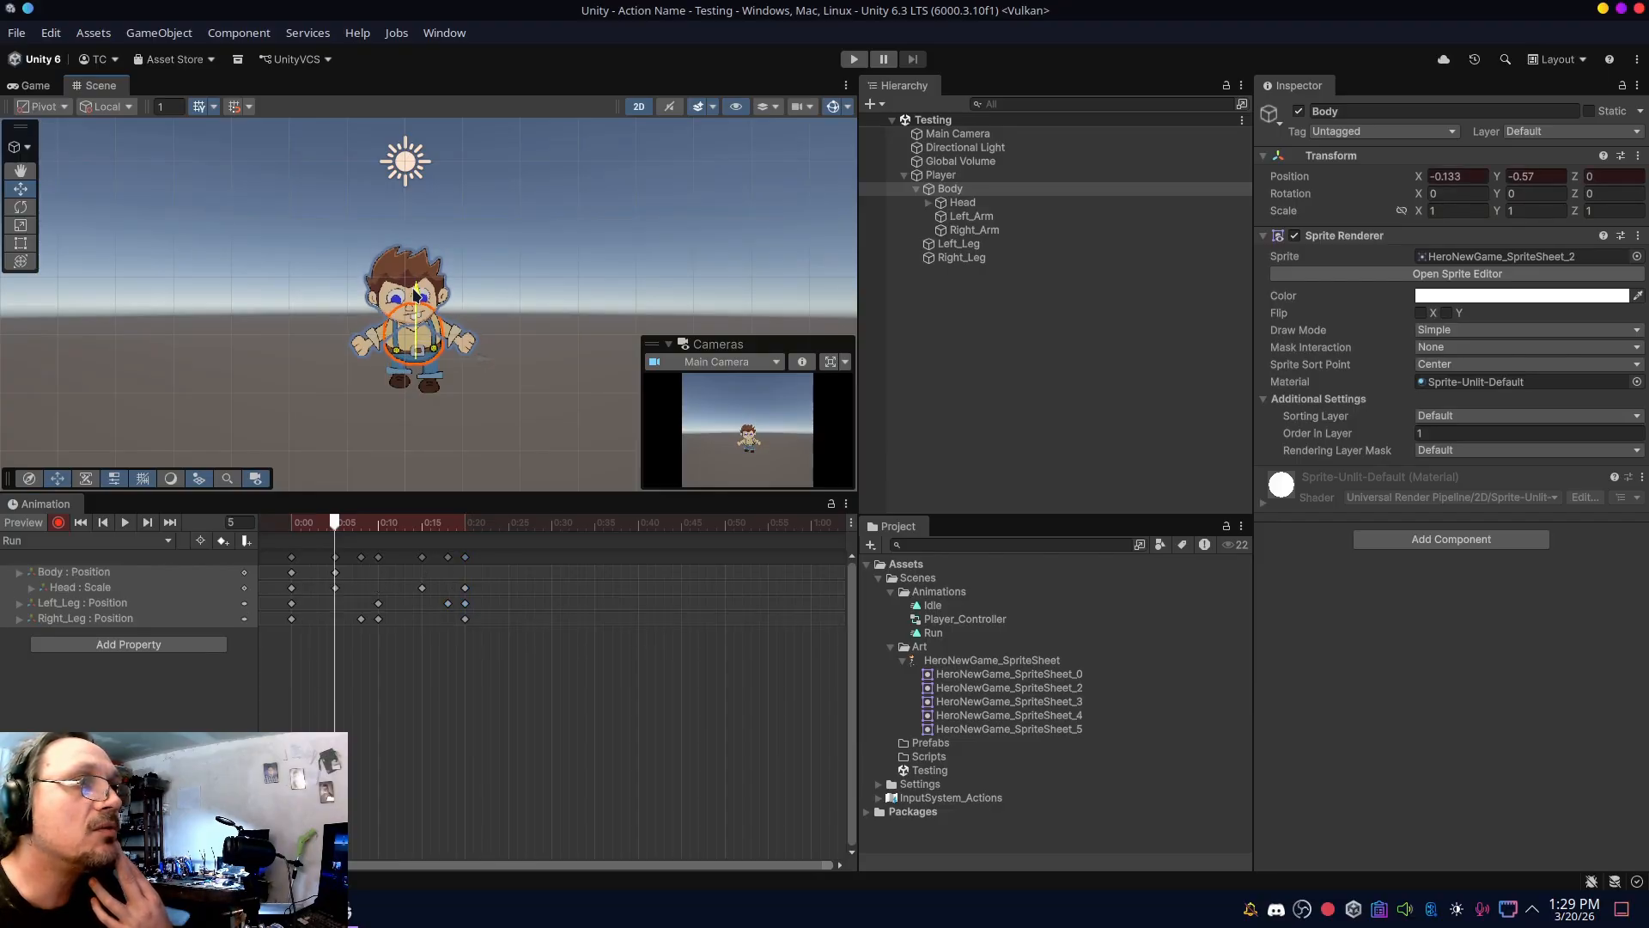
- Keyframe the Body raised to about Y -0.53 at frame 10 and lowered to about -0.59 at frame 15
click(381, 524)
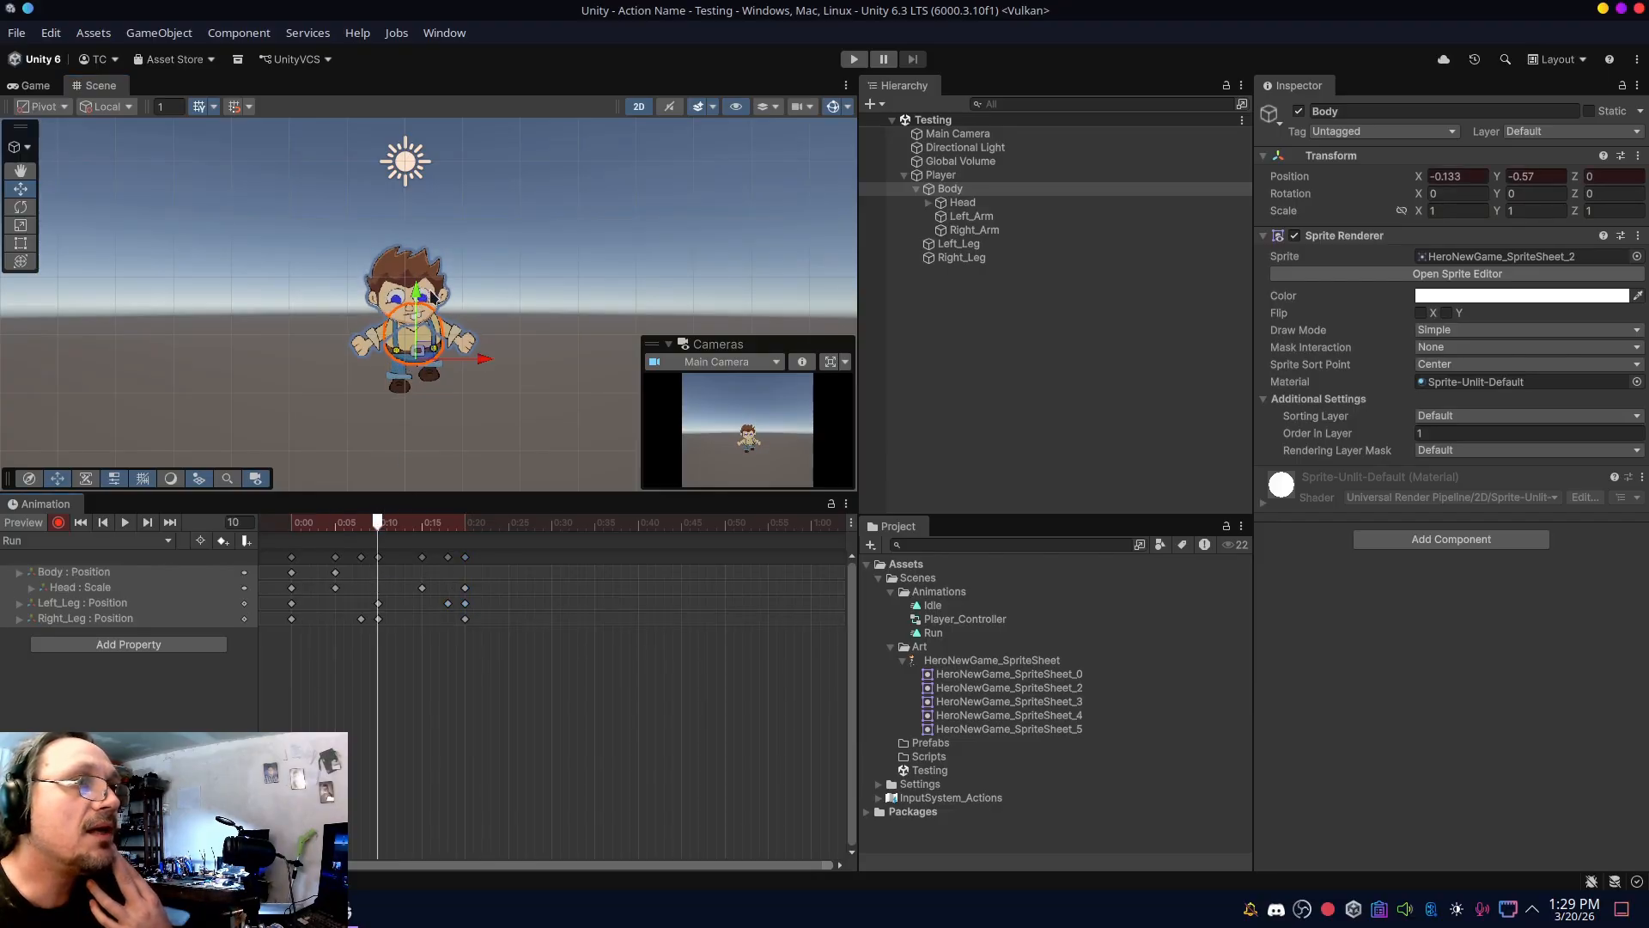
drag(415, 291, 415, 289)
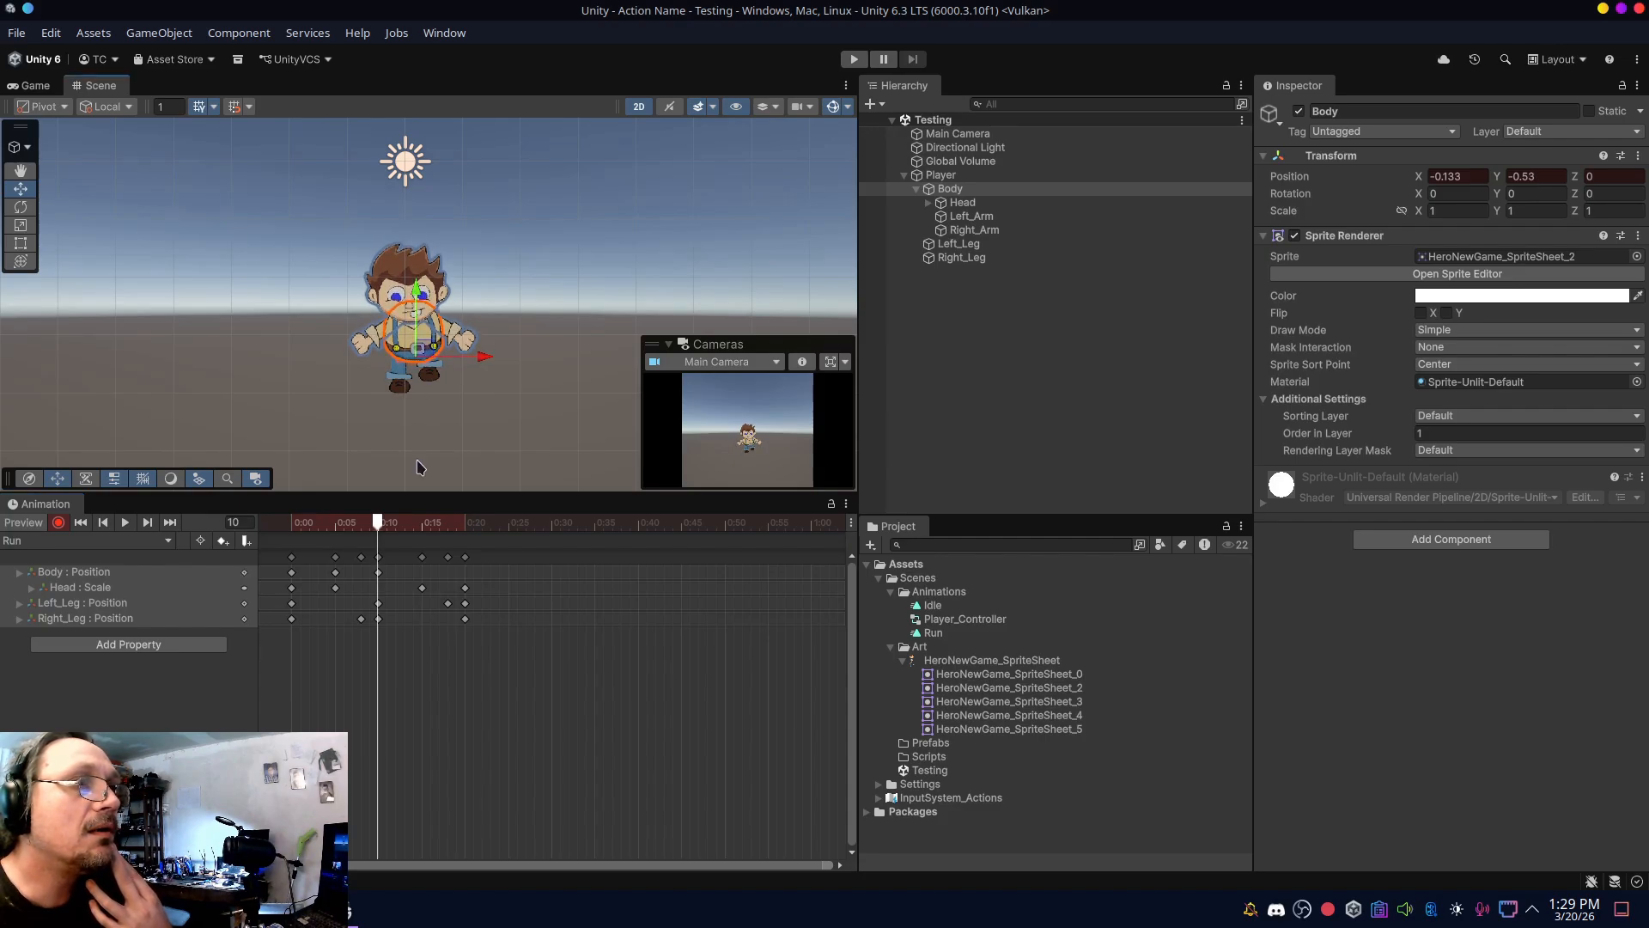
click(421, 525)
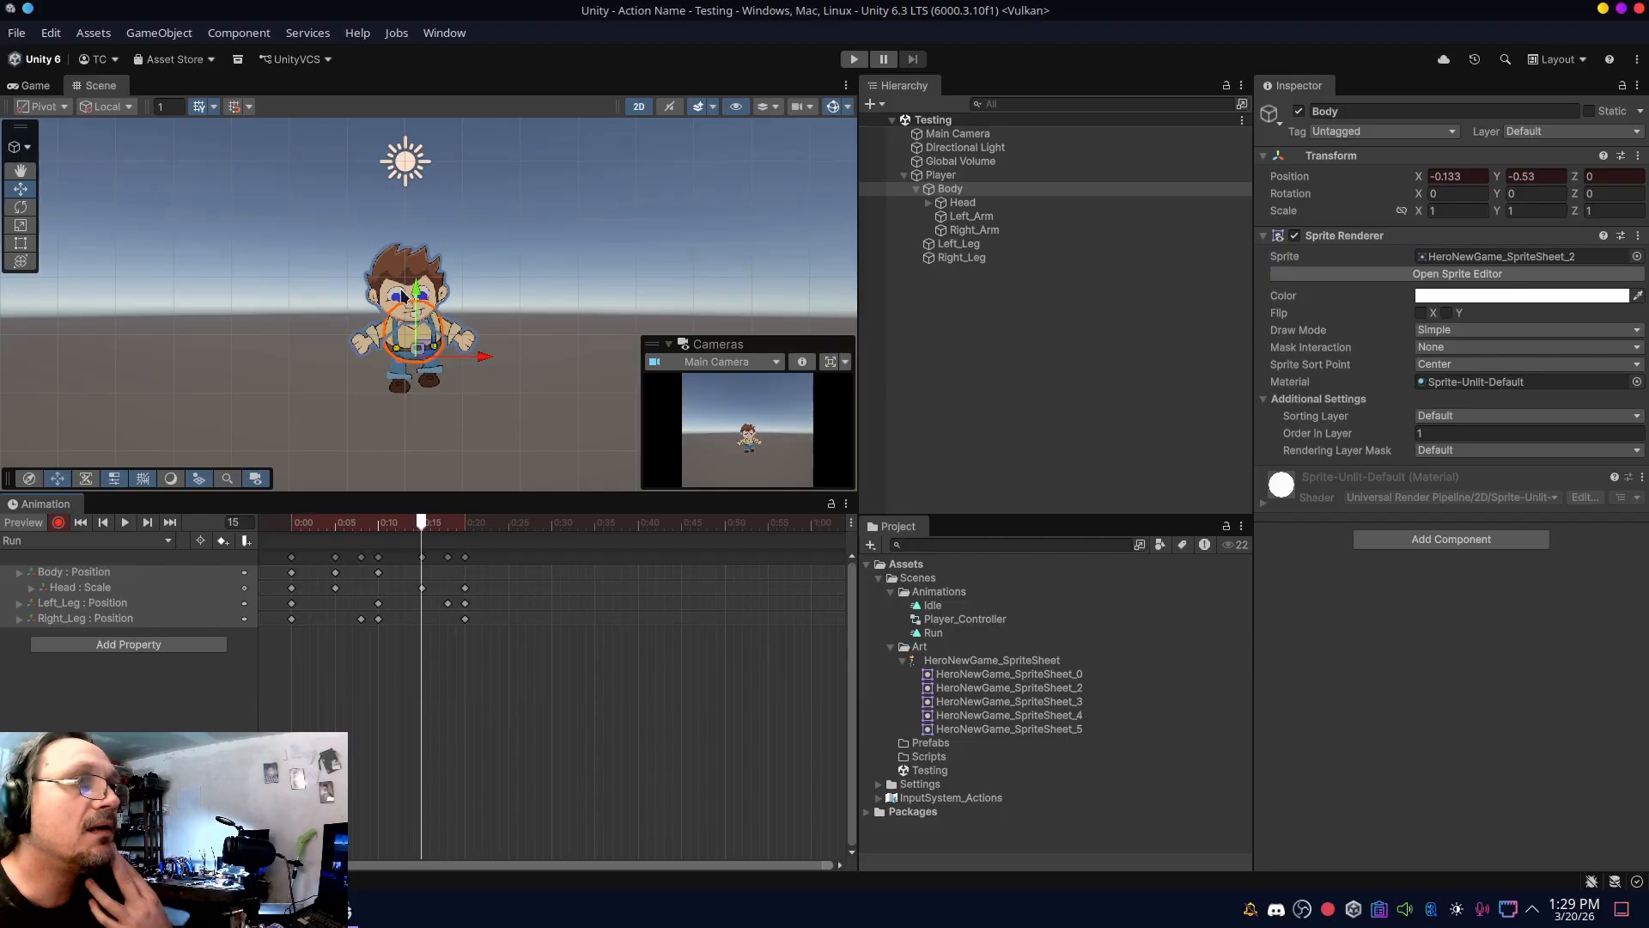
drag(415, 291, 416, 294)
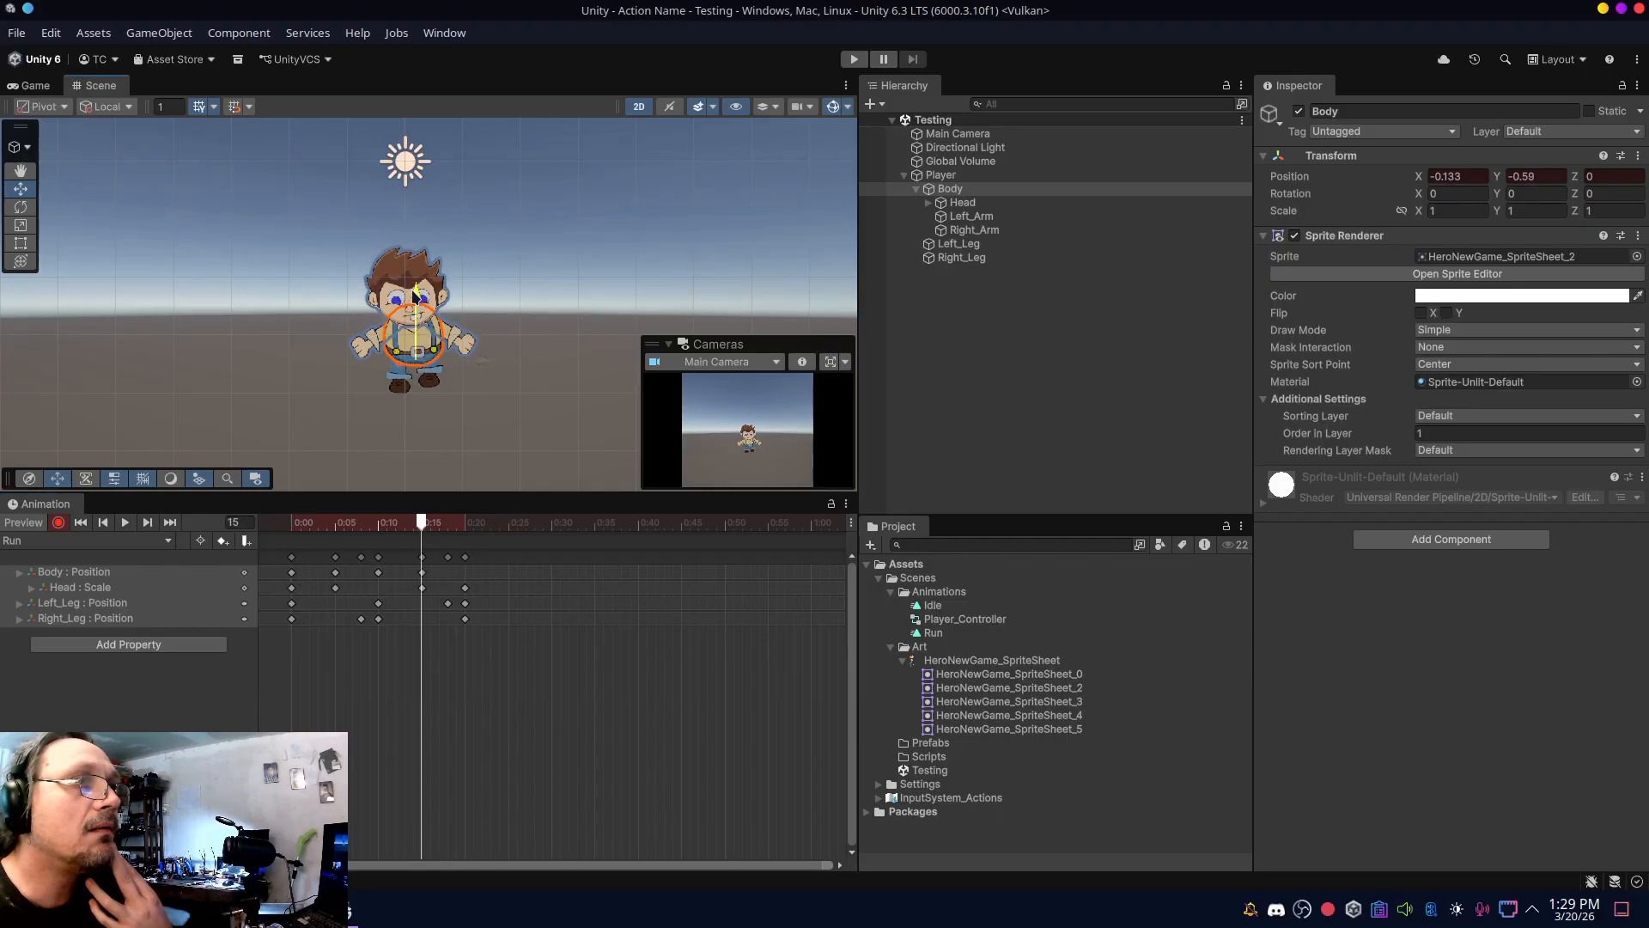
- Copy all starting keyframes, including the Body position, to frame 20 and preview the Run clip
drag(300, 650, 279, 550)
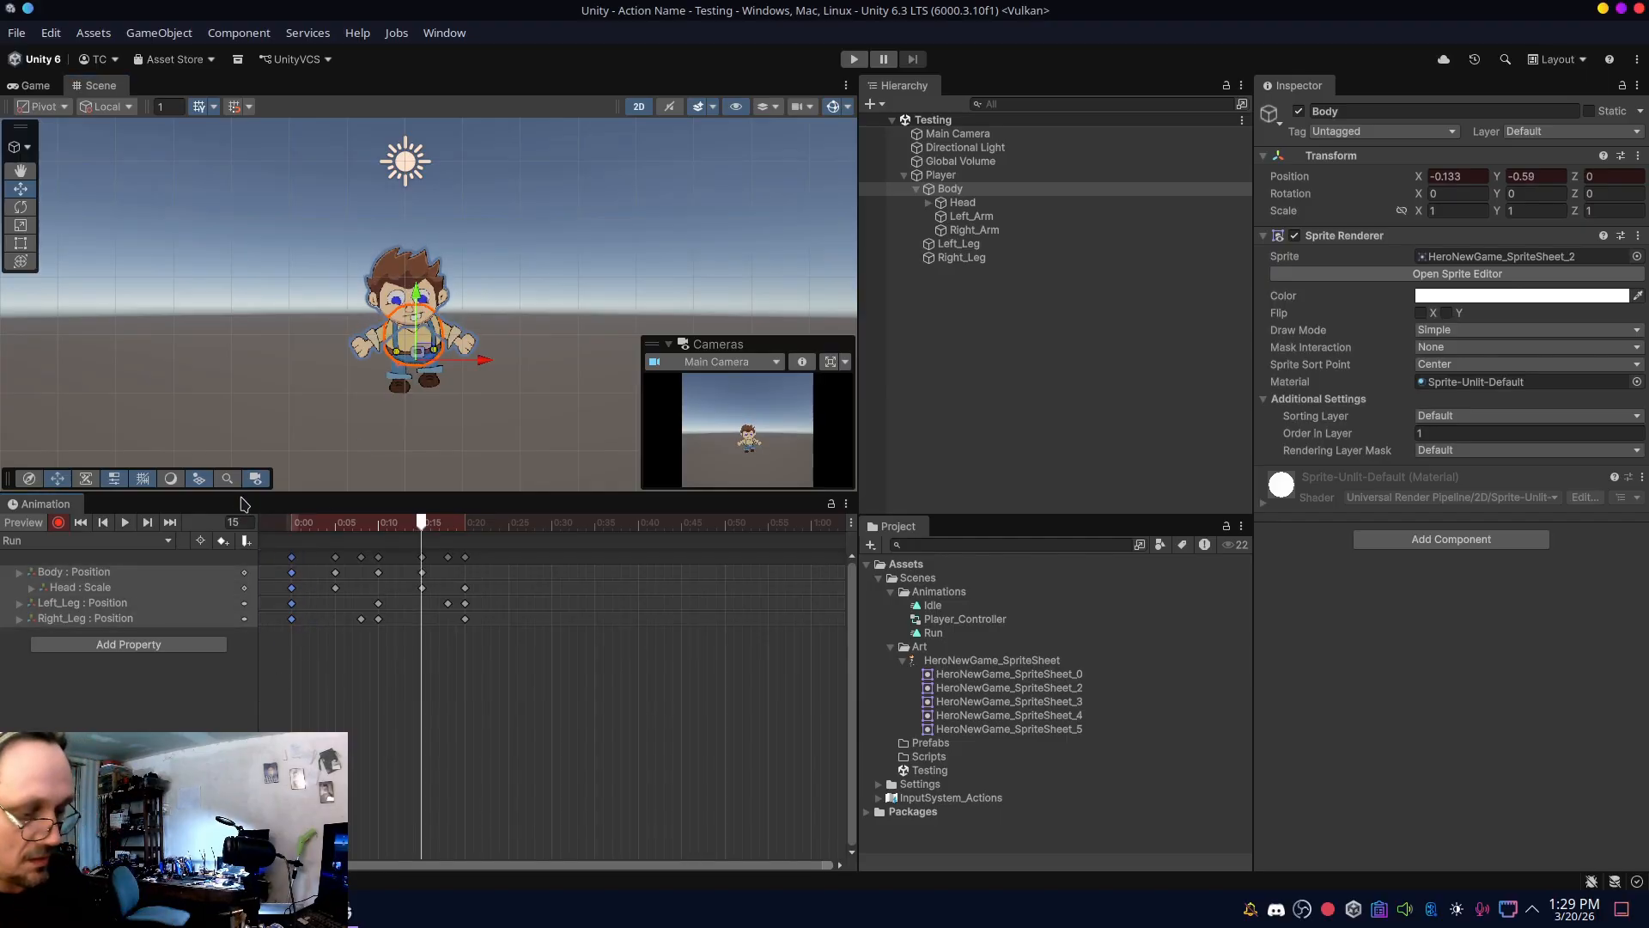
click(468, 525)
key(ctrl+v)
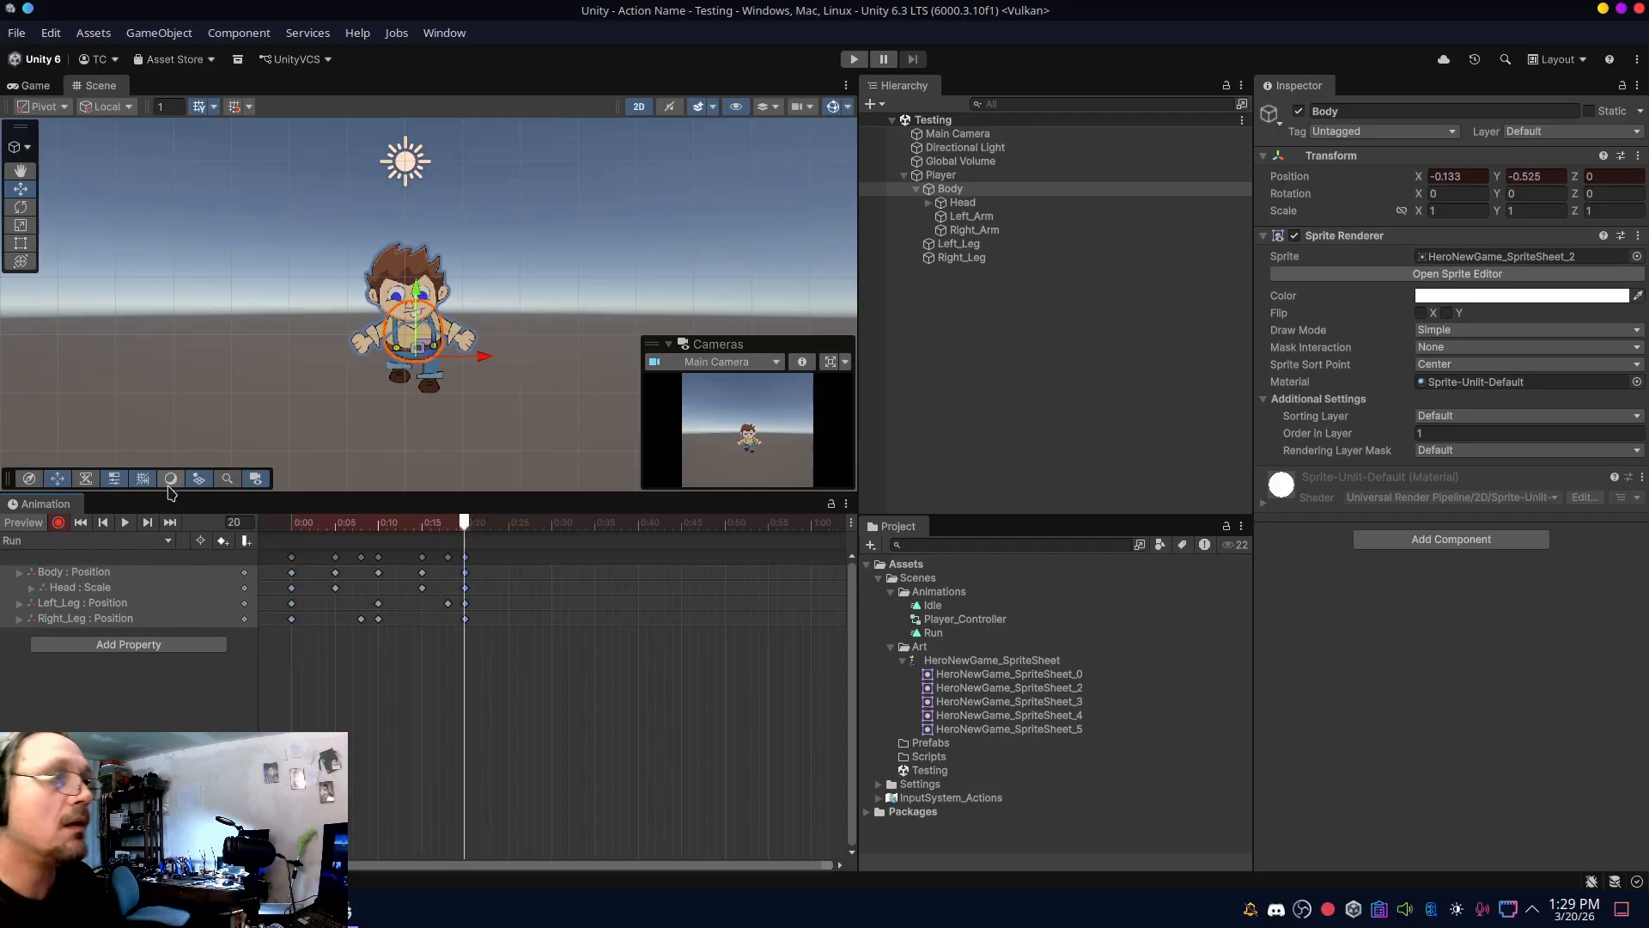
click(124, 524)
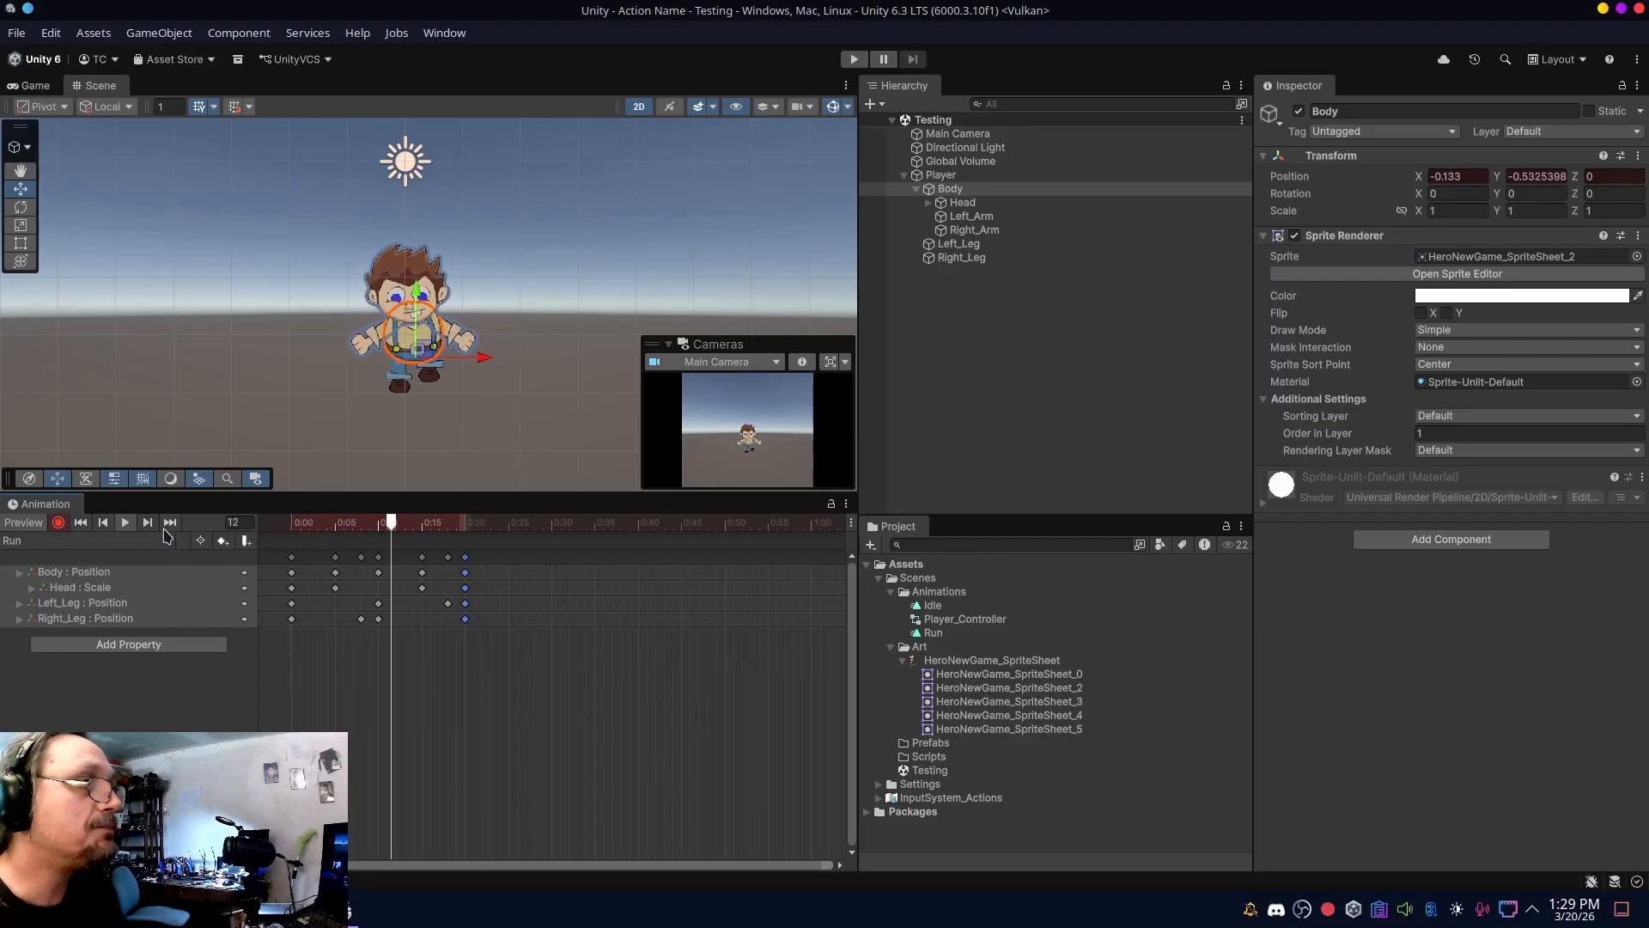
click(123, 523)
- Keyframe a Body tilt with a Z rotation of about 1.8 at frame 0 and about -8.8 at frame 10
click(292, 526)
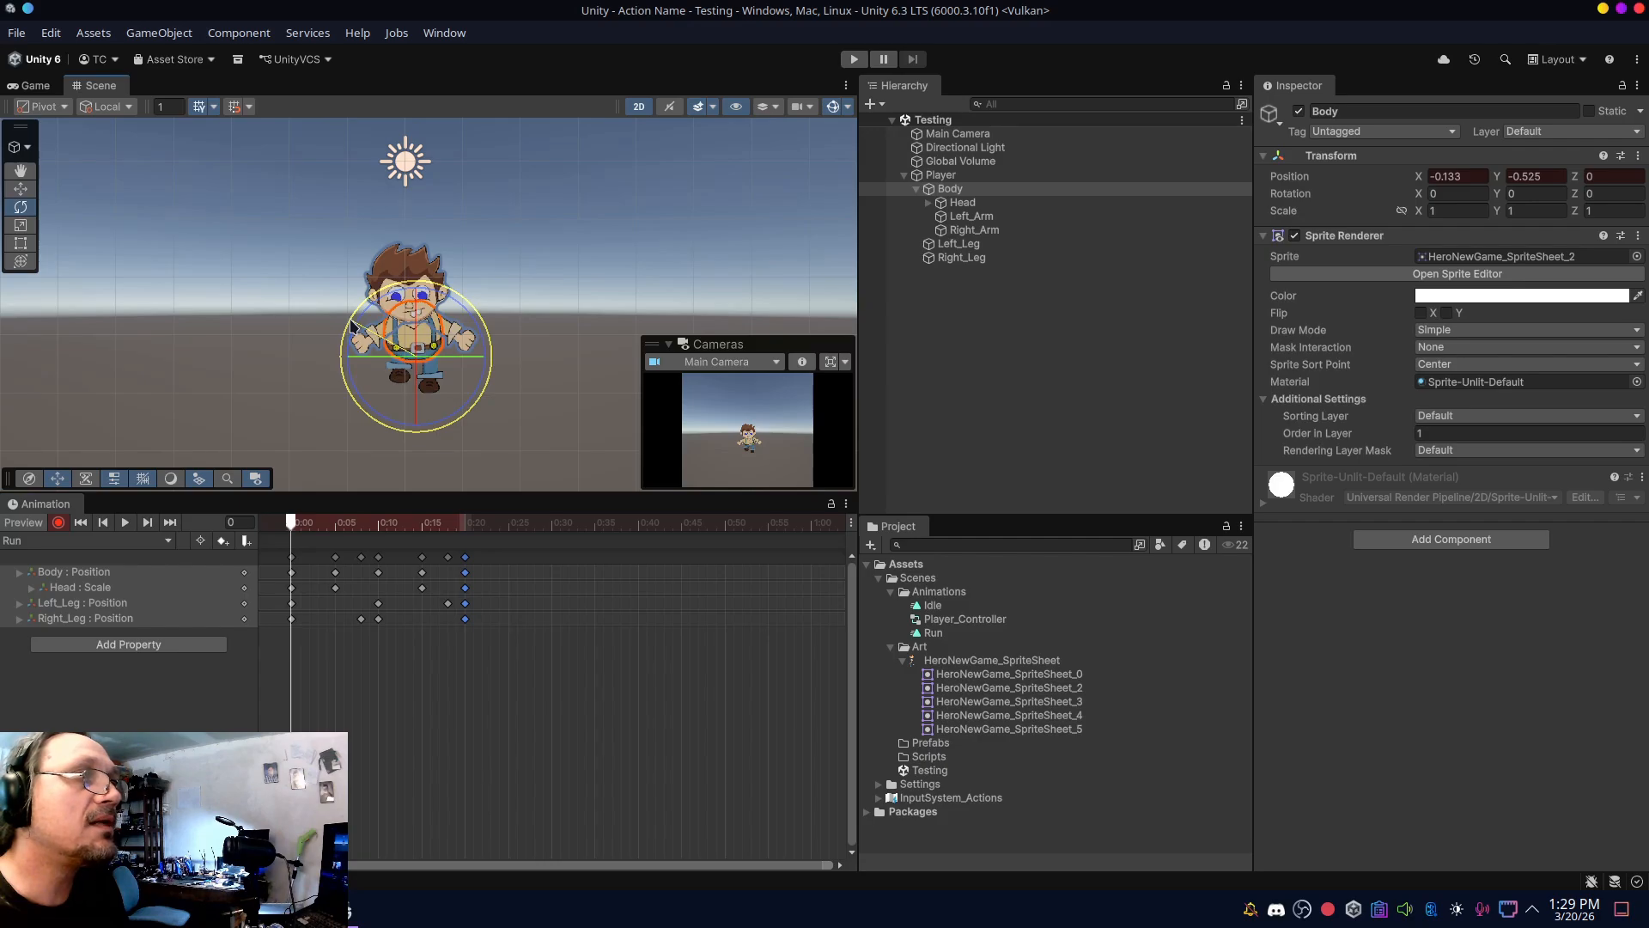
drag(353, 326, 353, 327)
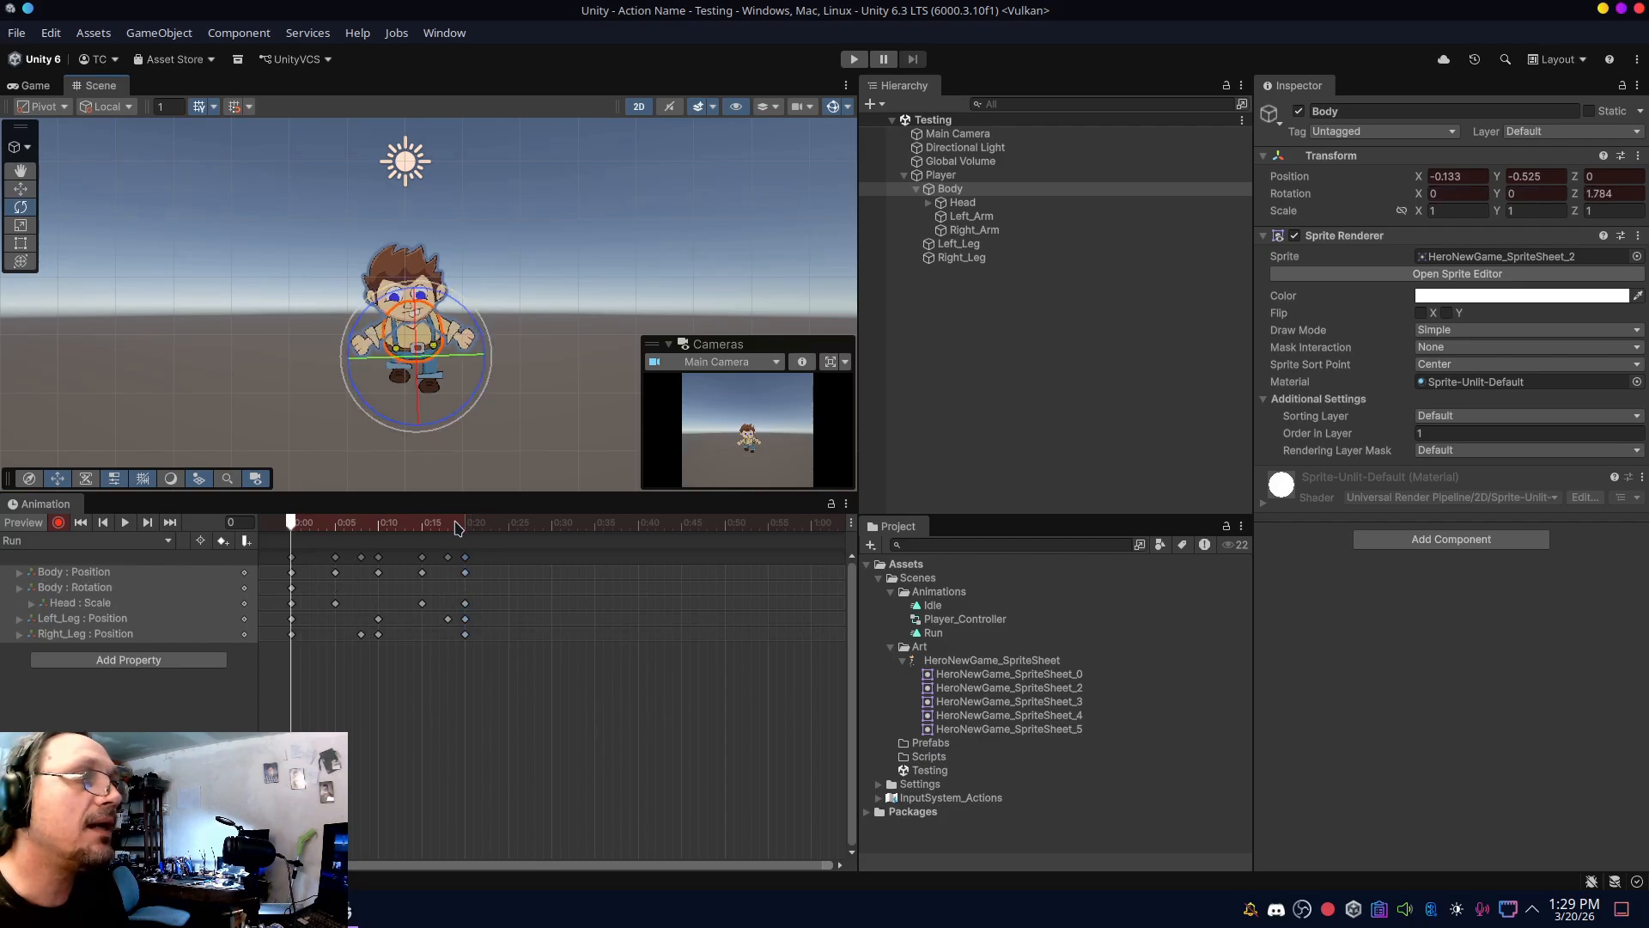
click(378, 525)
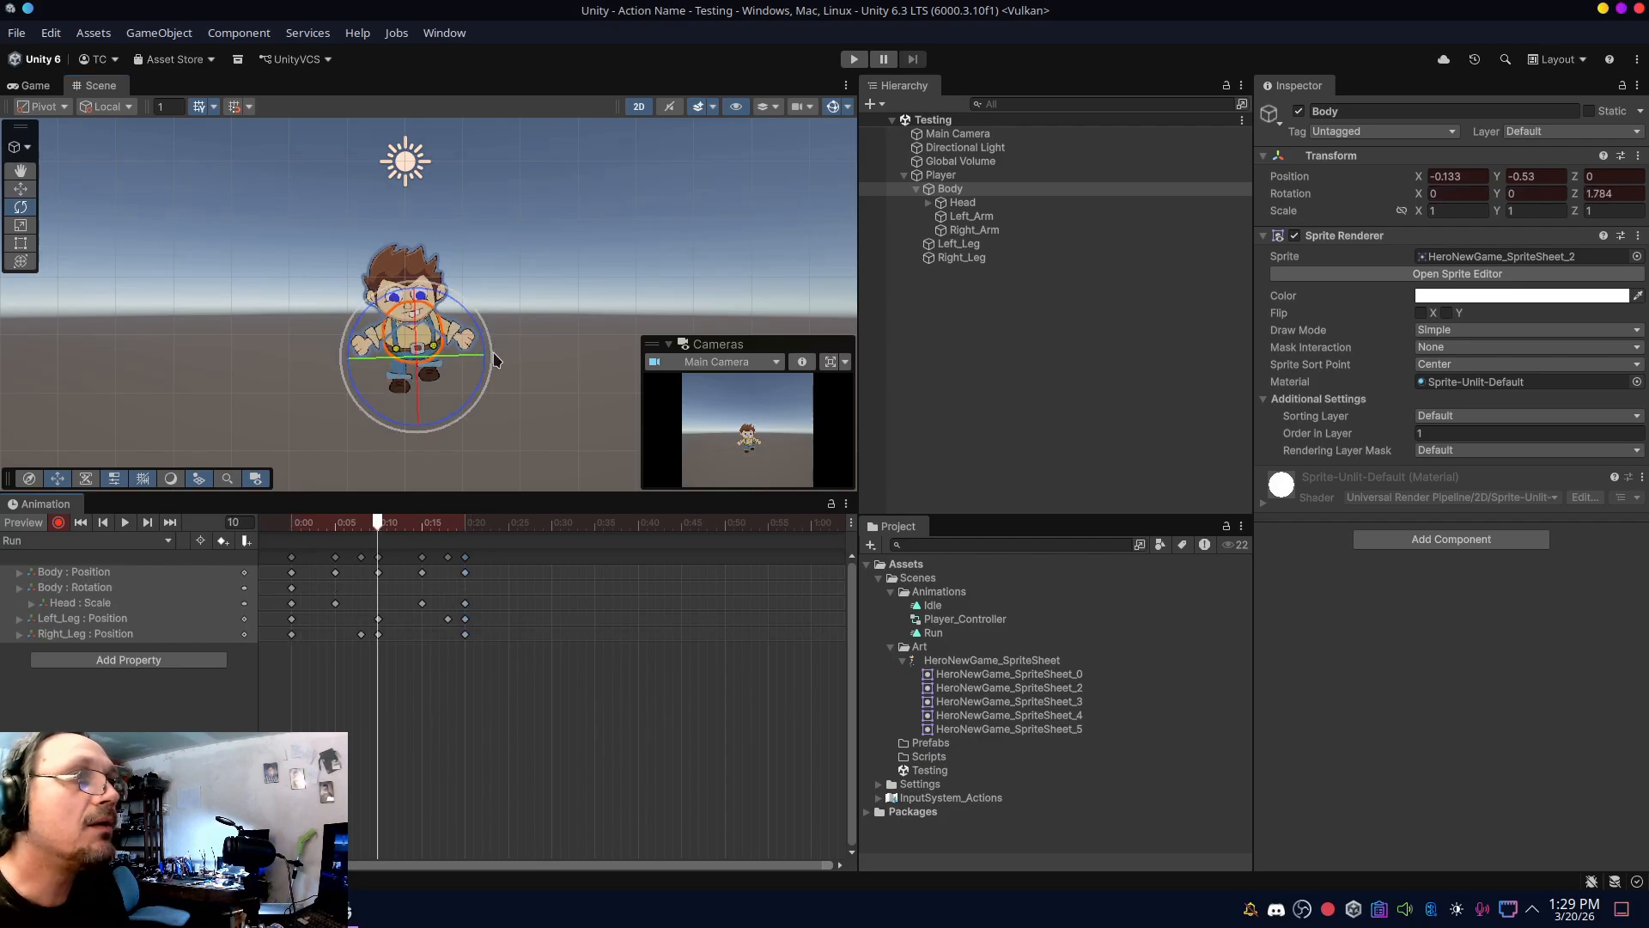
drag(495, 363, 495, 391)
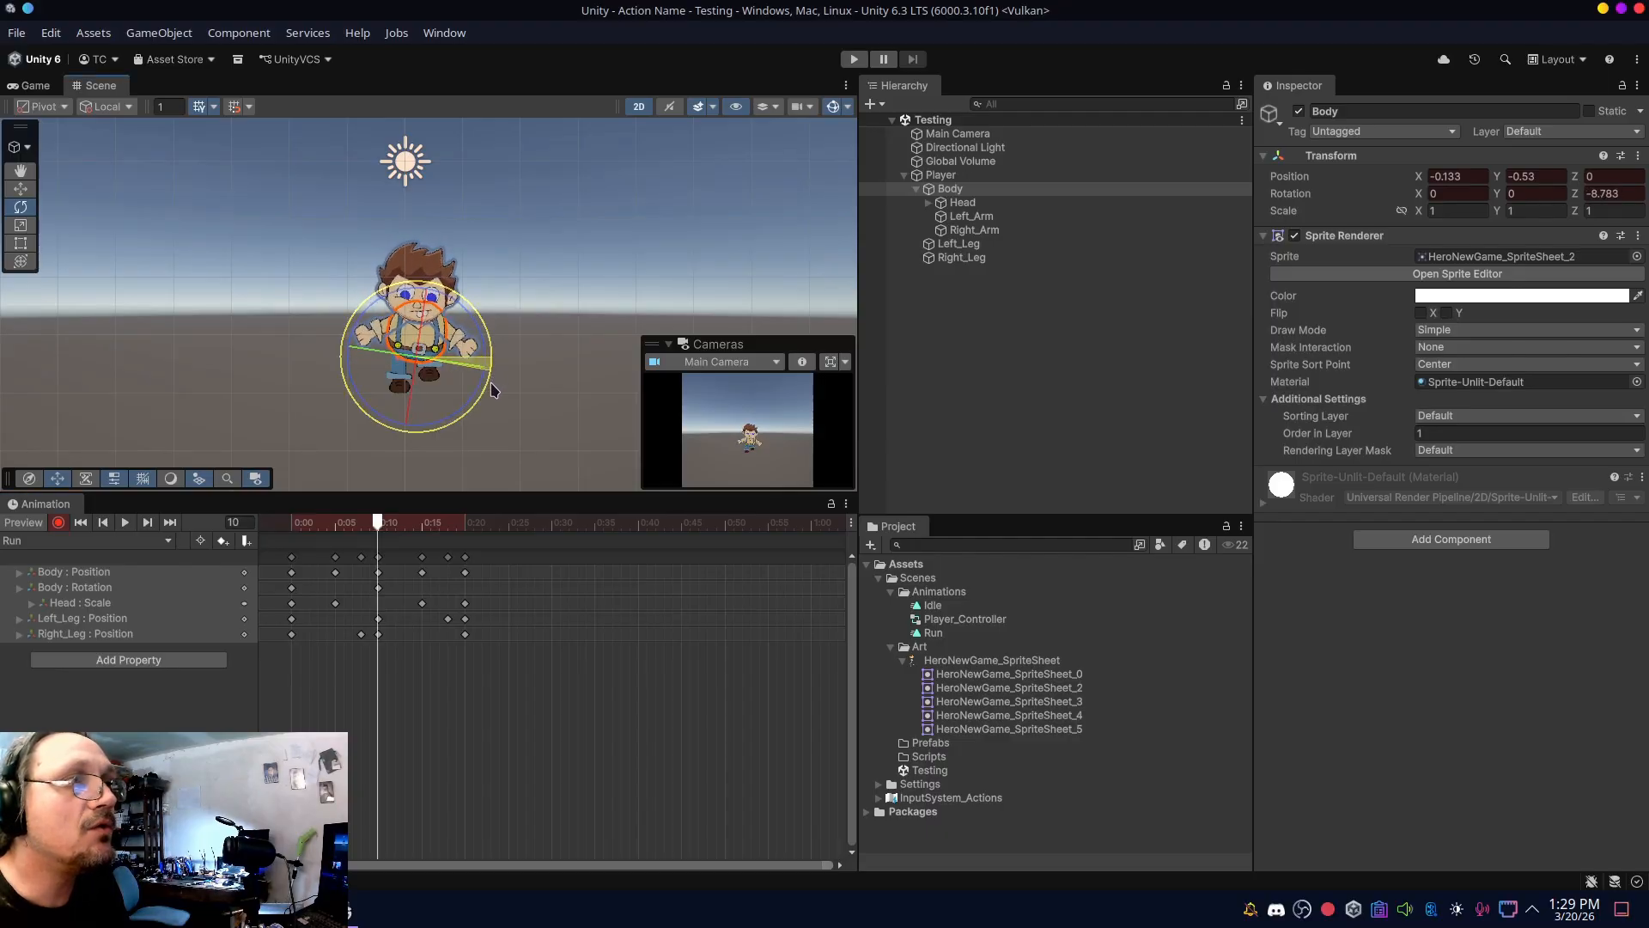
- Copy the frame 0 keyframes with the Body rotation to frame 20 and play back the tilt
drag(301, 654, 258, 548)
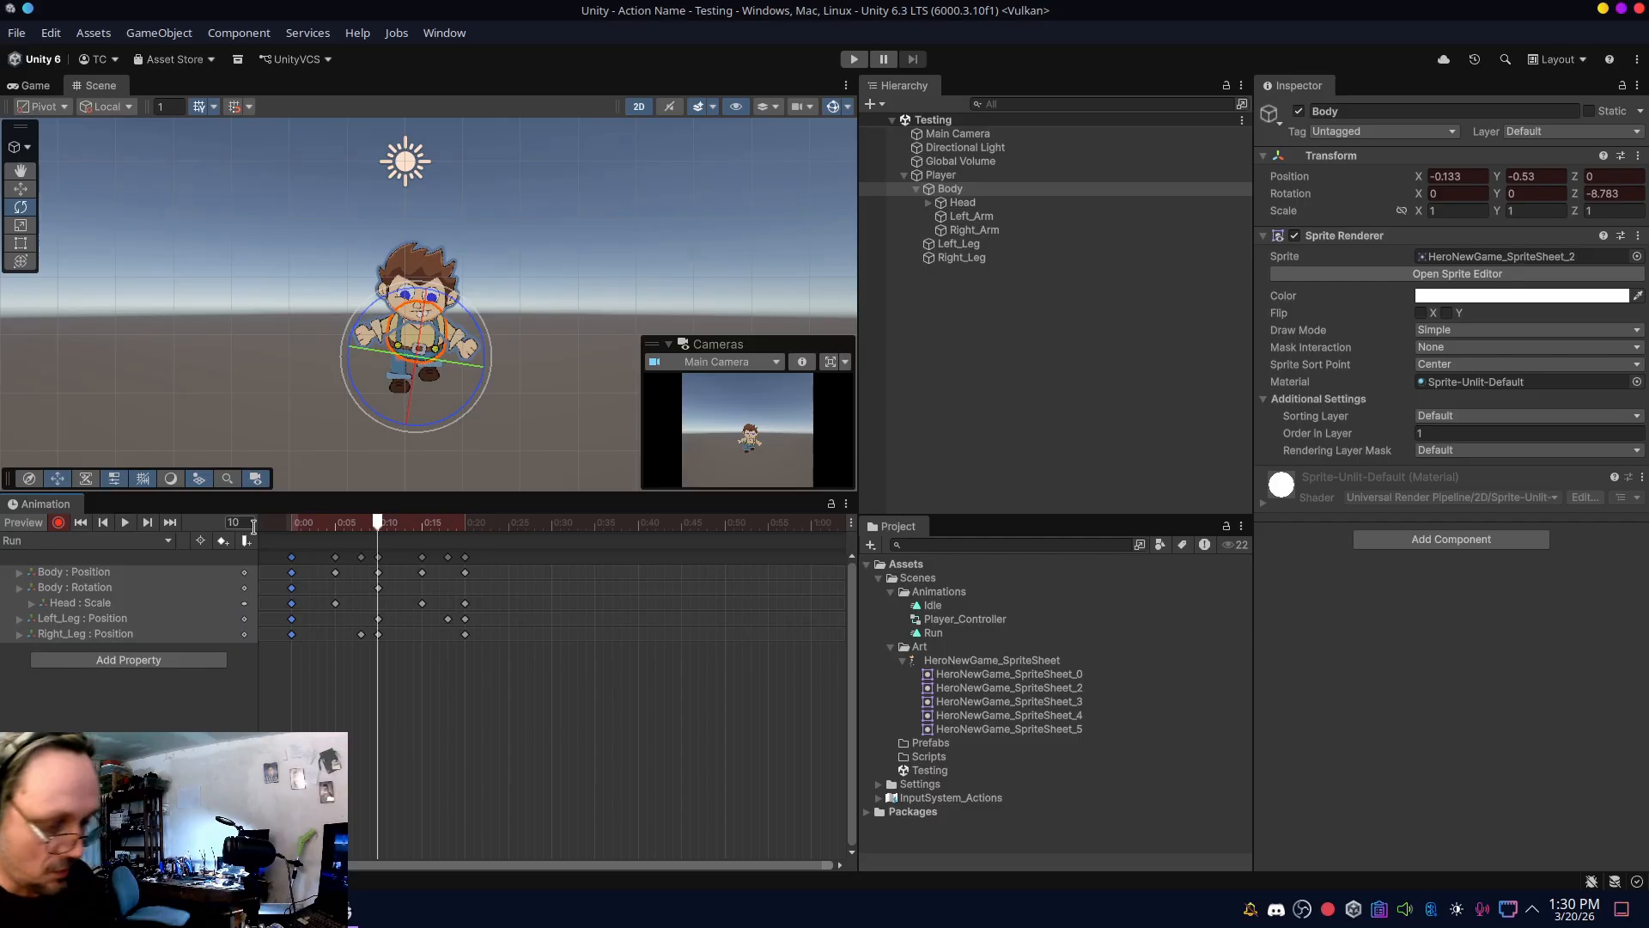
click(466, 525)
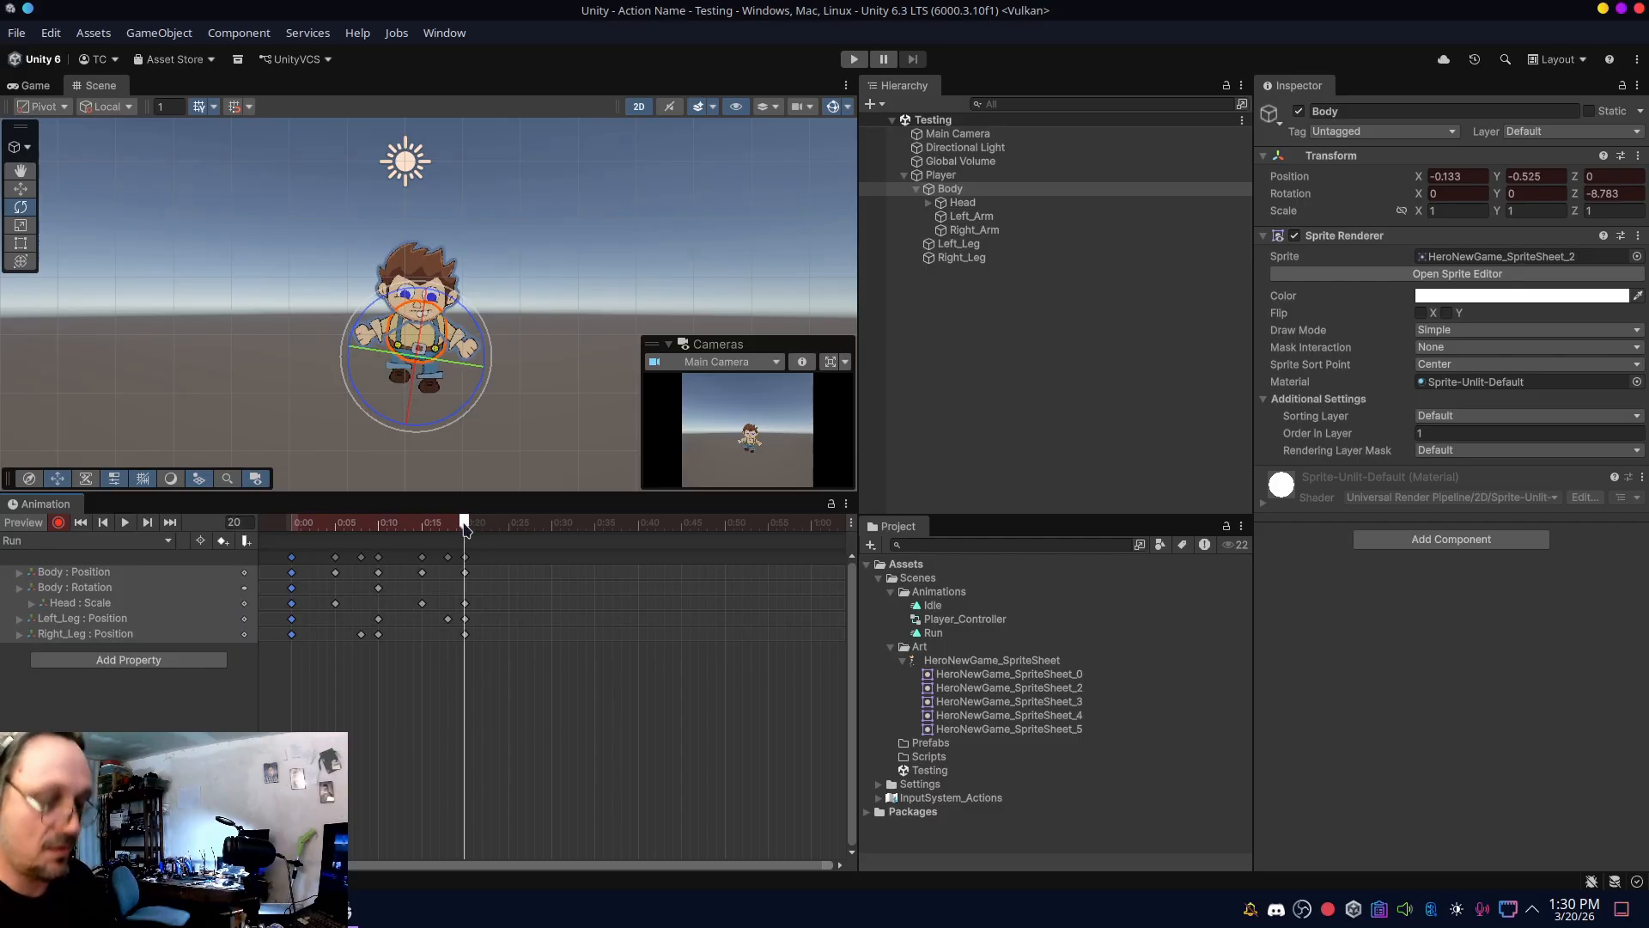
click(127, 524)
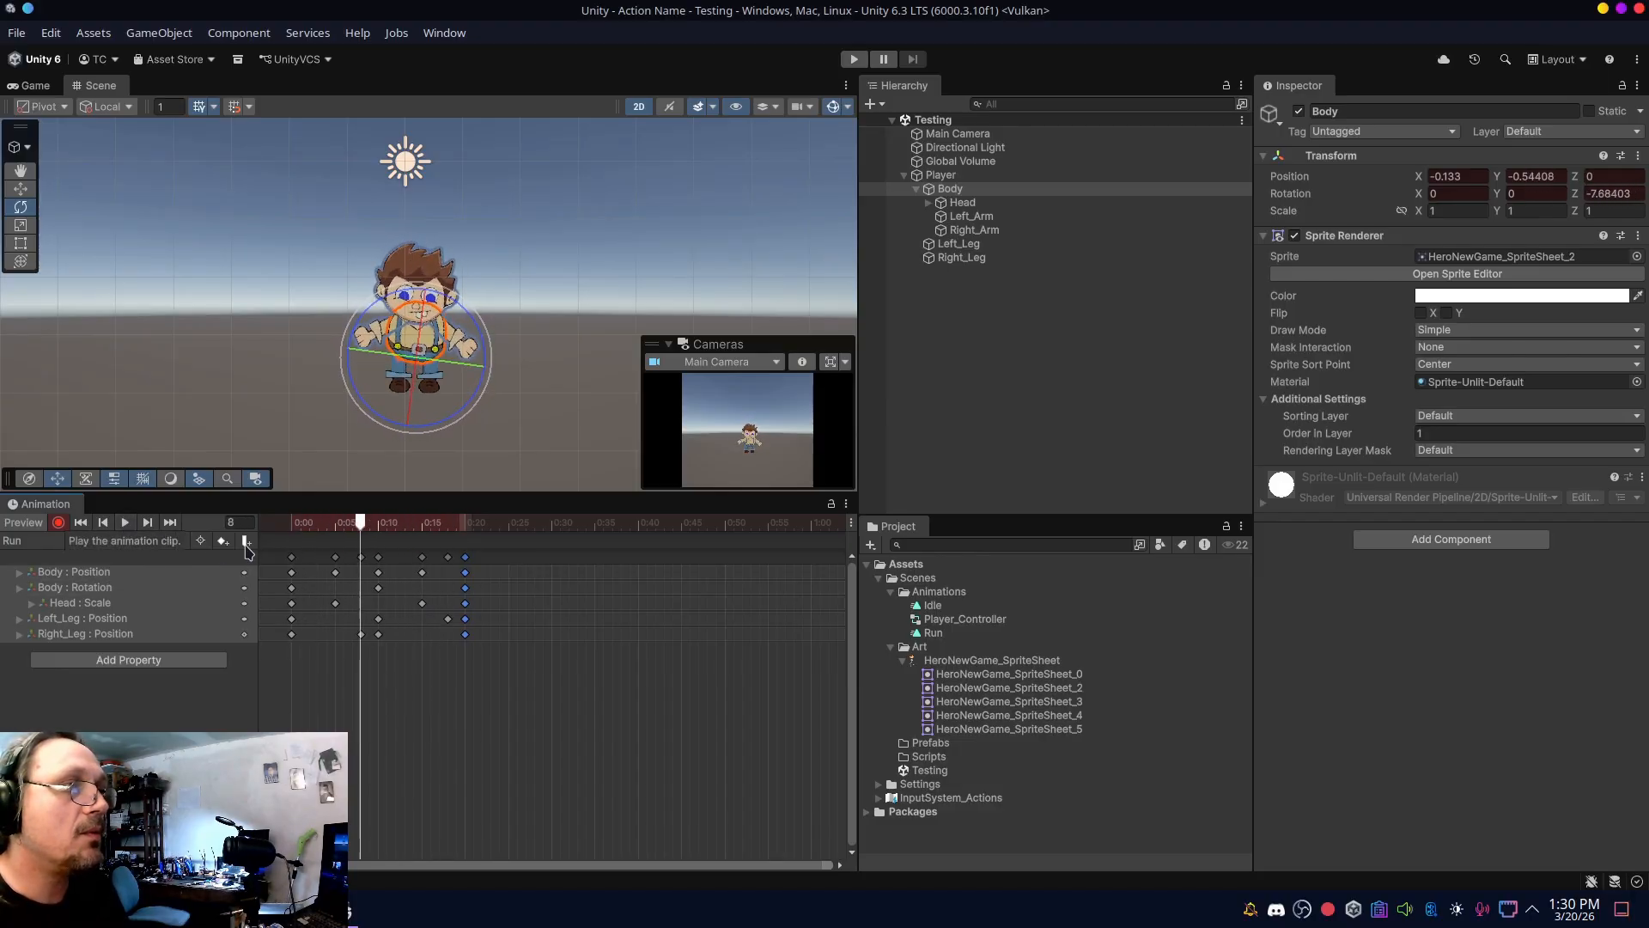
- Keyframe Left_Arm's rotation at frame 0 and at about Z 1.6 on frame 10, and rotate Right_Arm to about Z 5.9 on frame 10
click(293, 527)
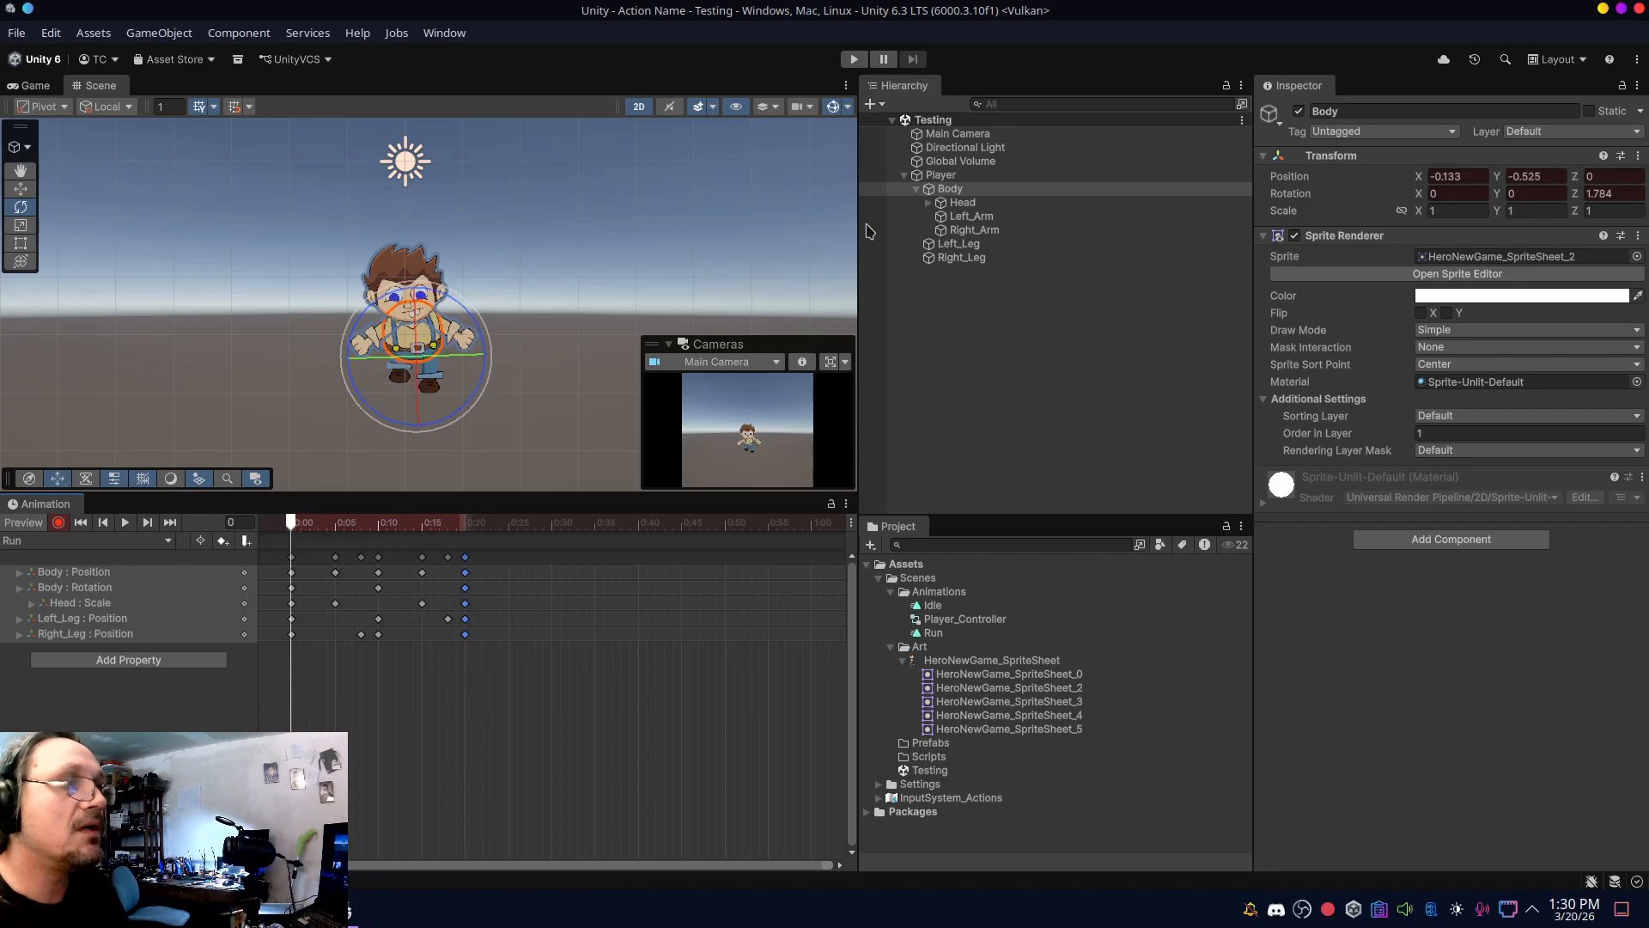
click(980, 218)
drag(475, 320, 478, 333)
click(378, 525)
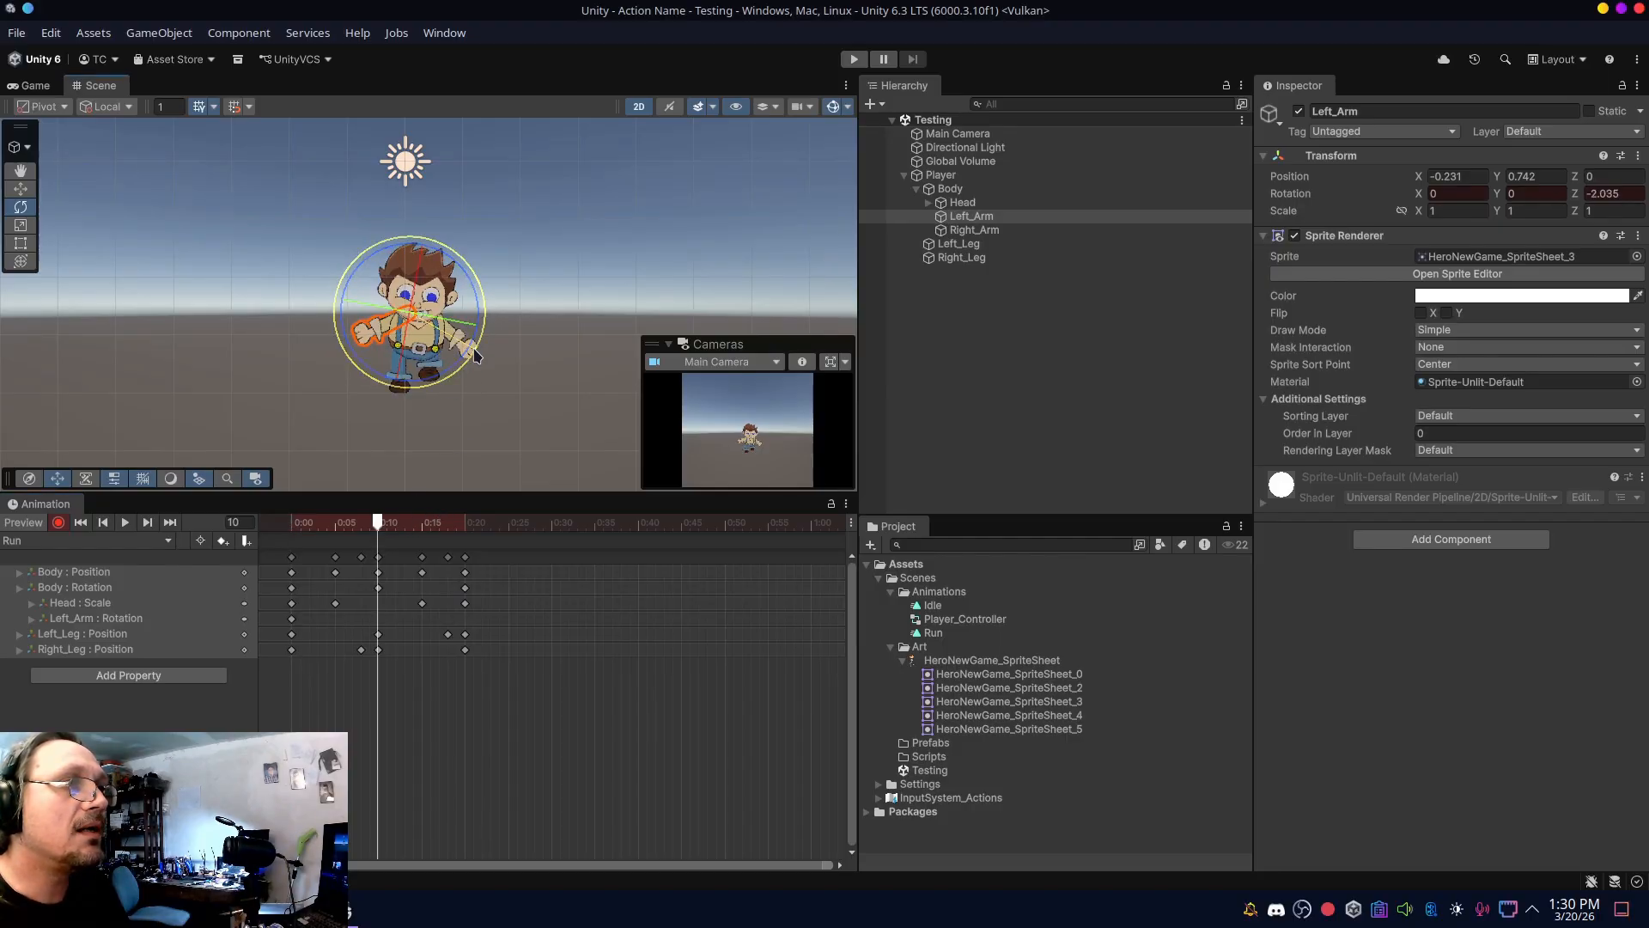
drag(477, 342, 479, 339)
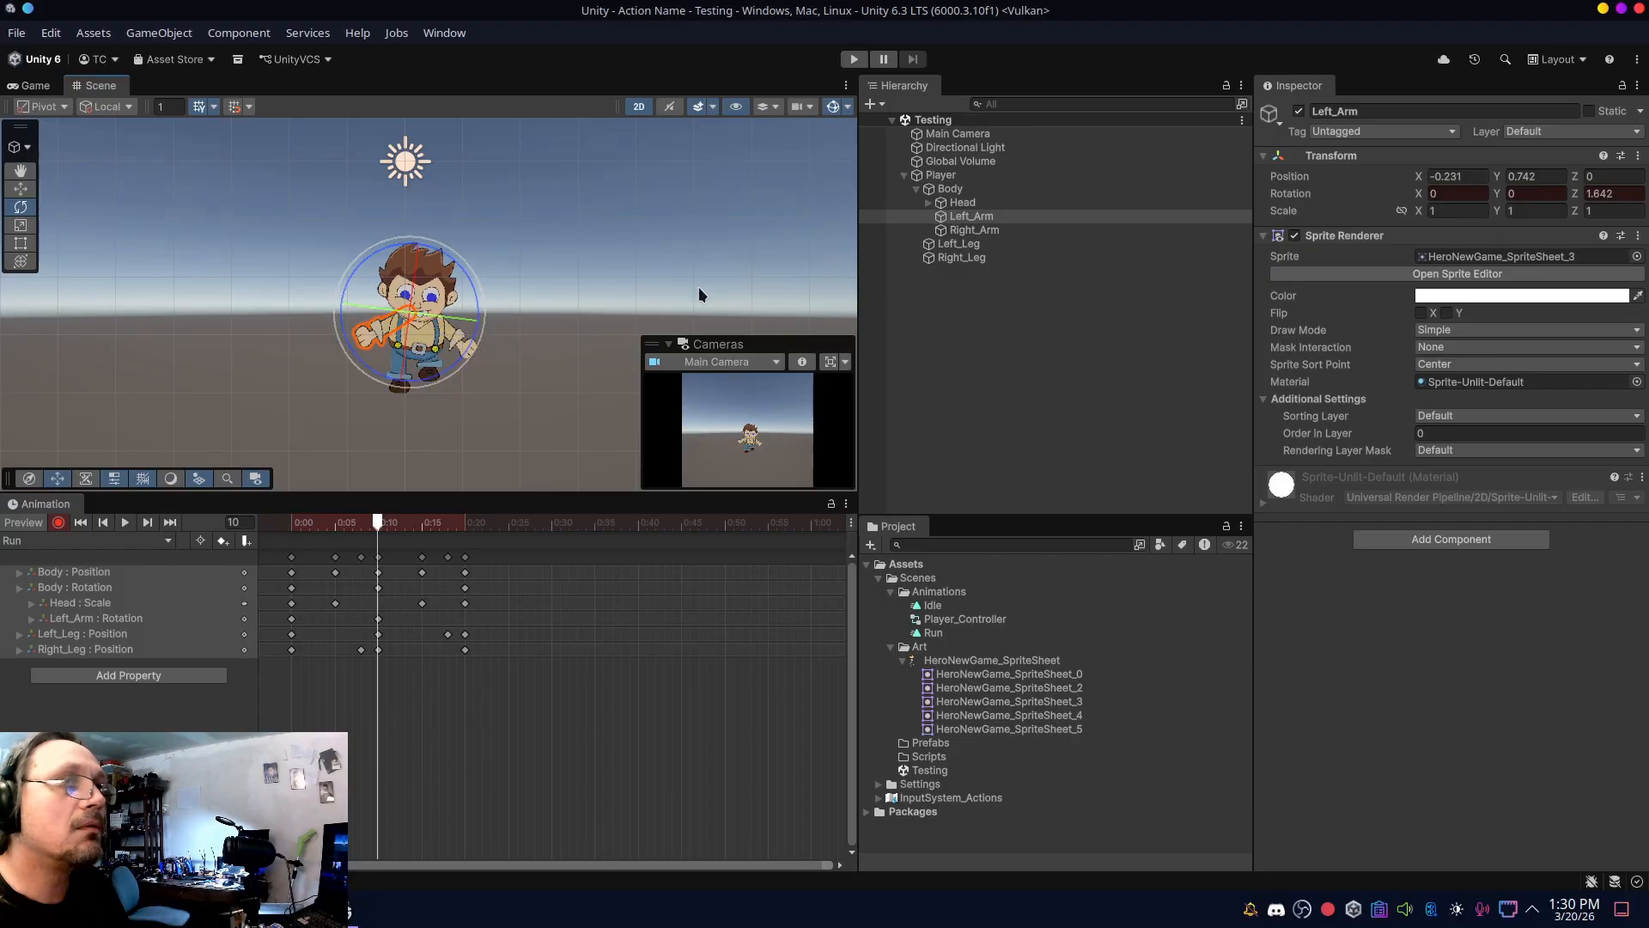
click(974, 230)
drag(507, 341, 507, 327)
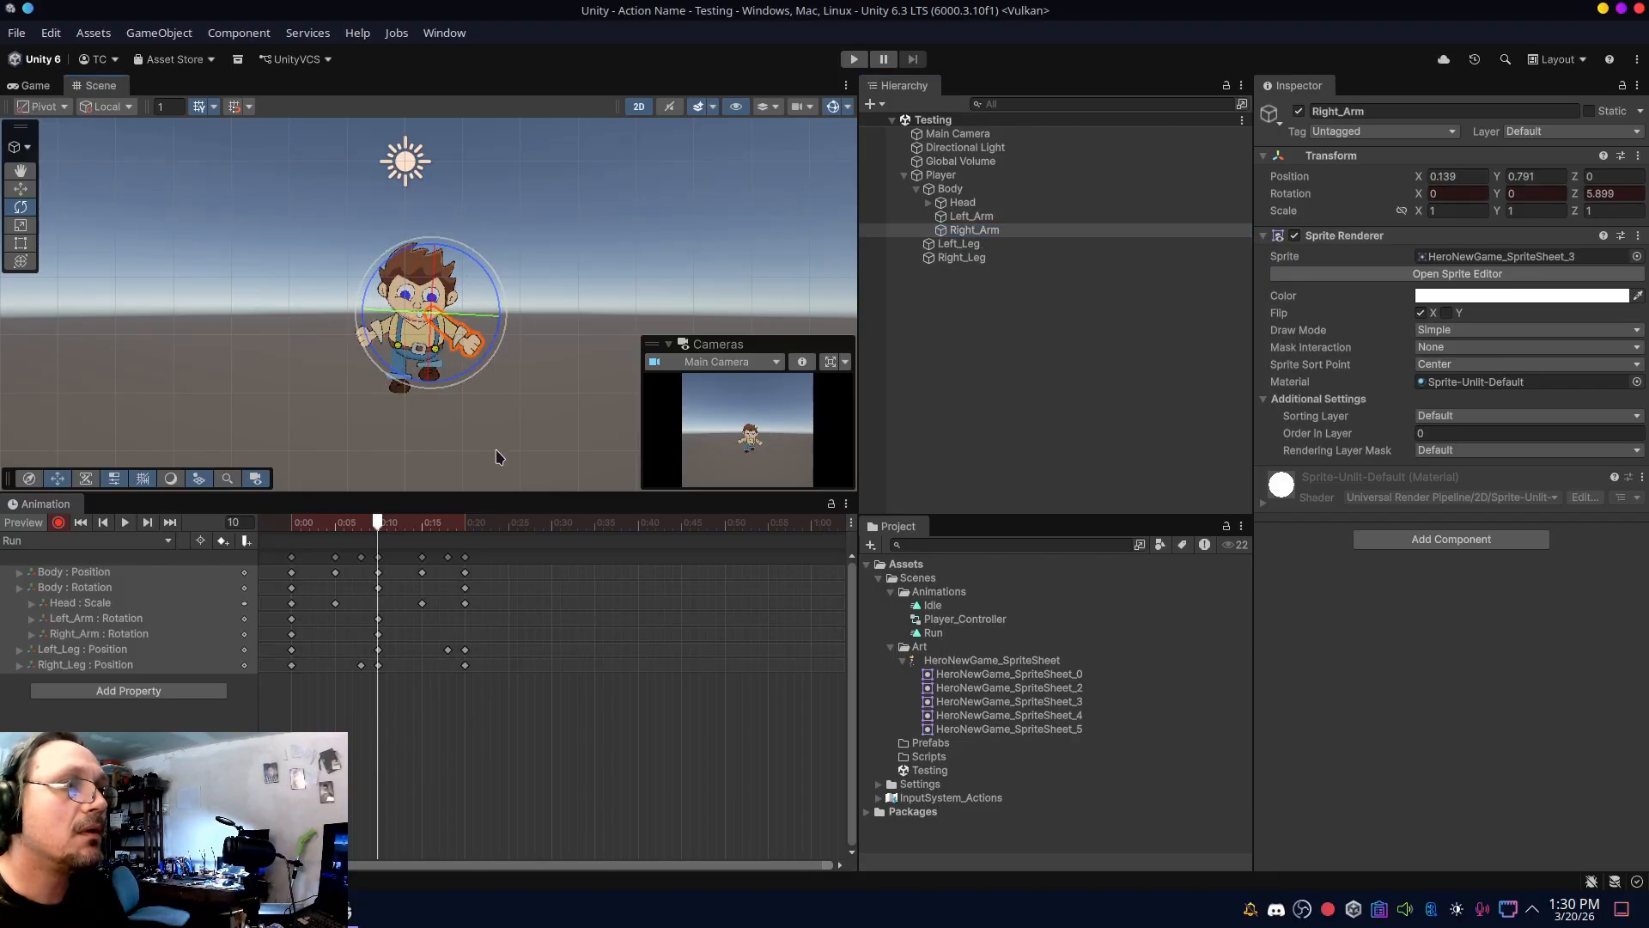
- Copy the starting keyframes with both arm rotations to frame 20, and preview the clip with Player selected
drag(297, 693, 275, 539)
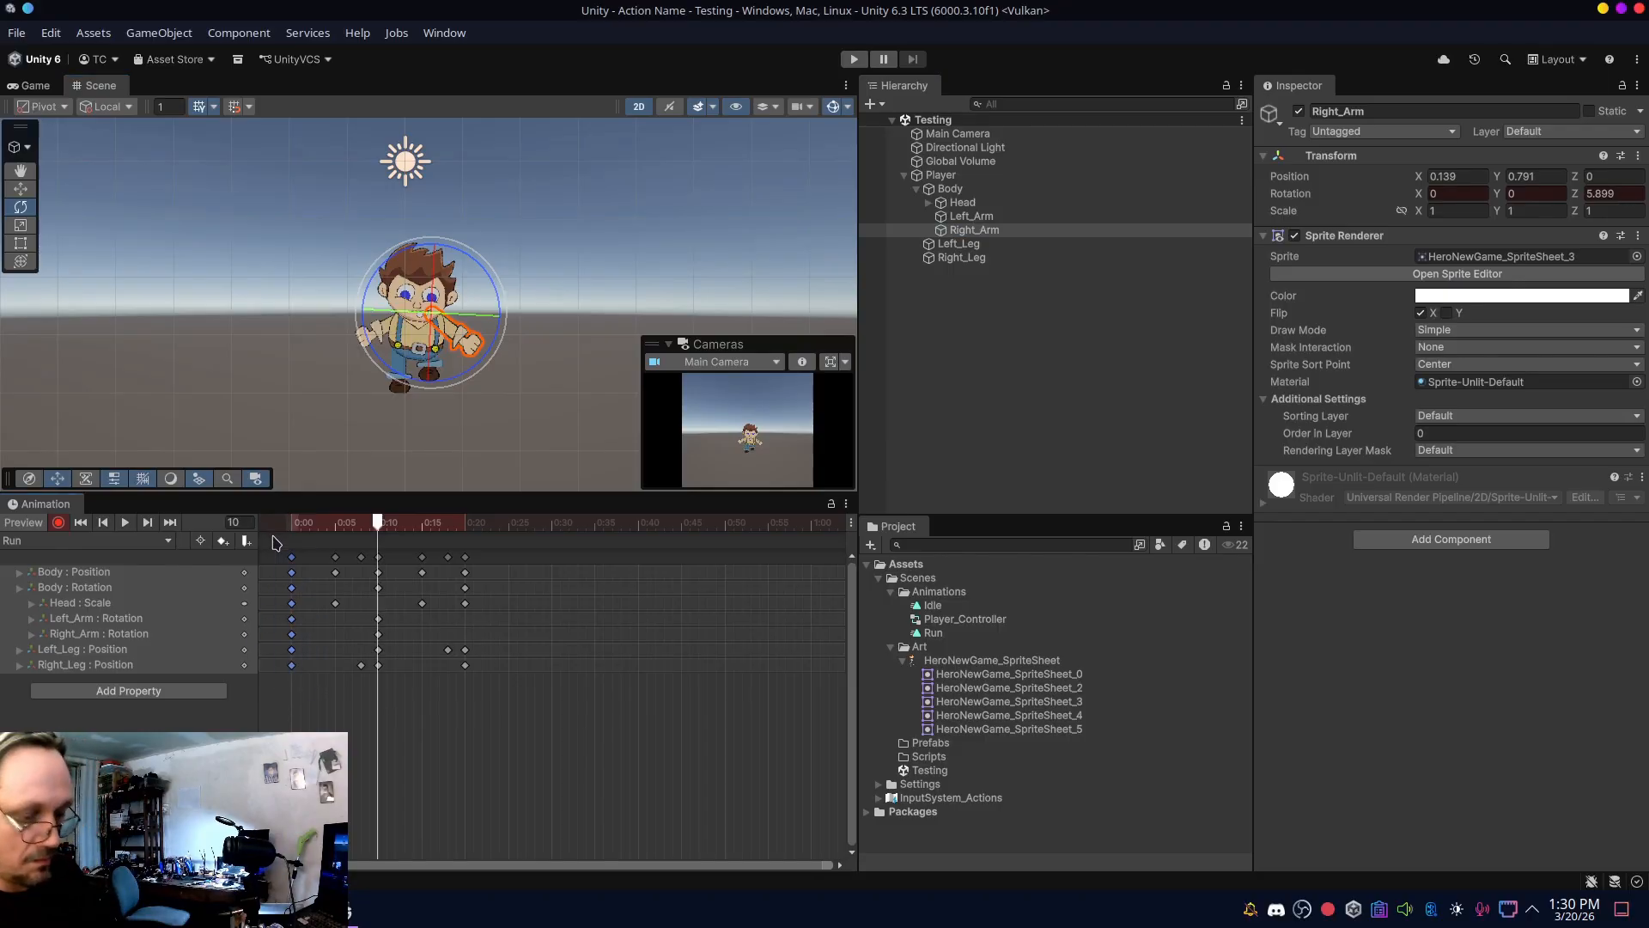
click(463, 524)
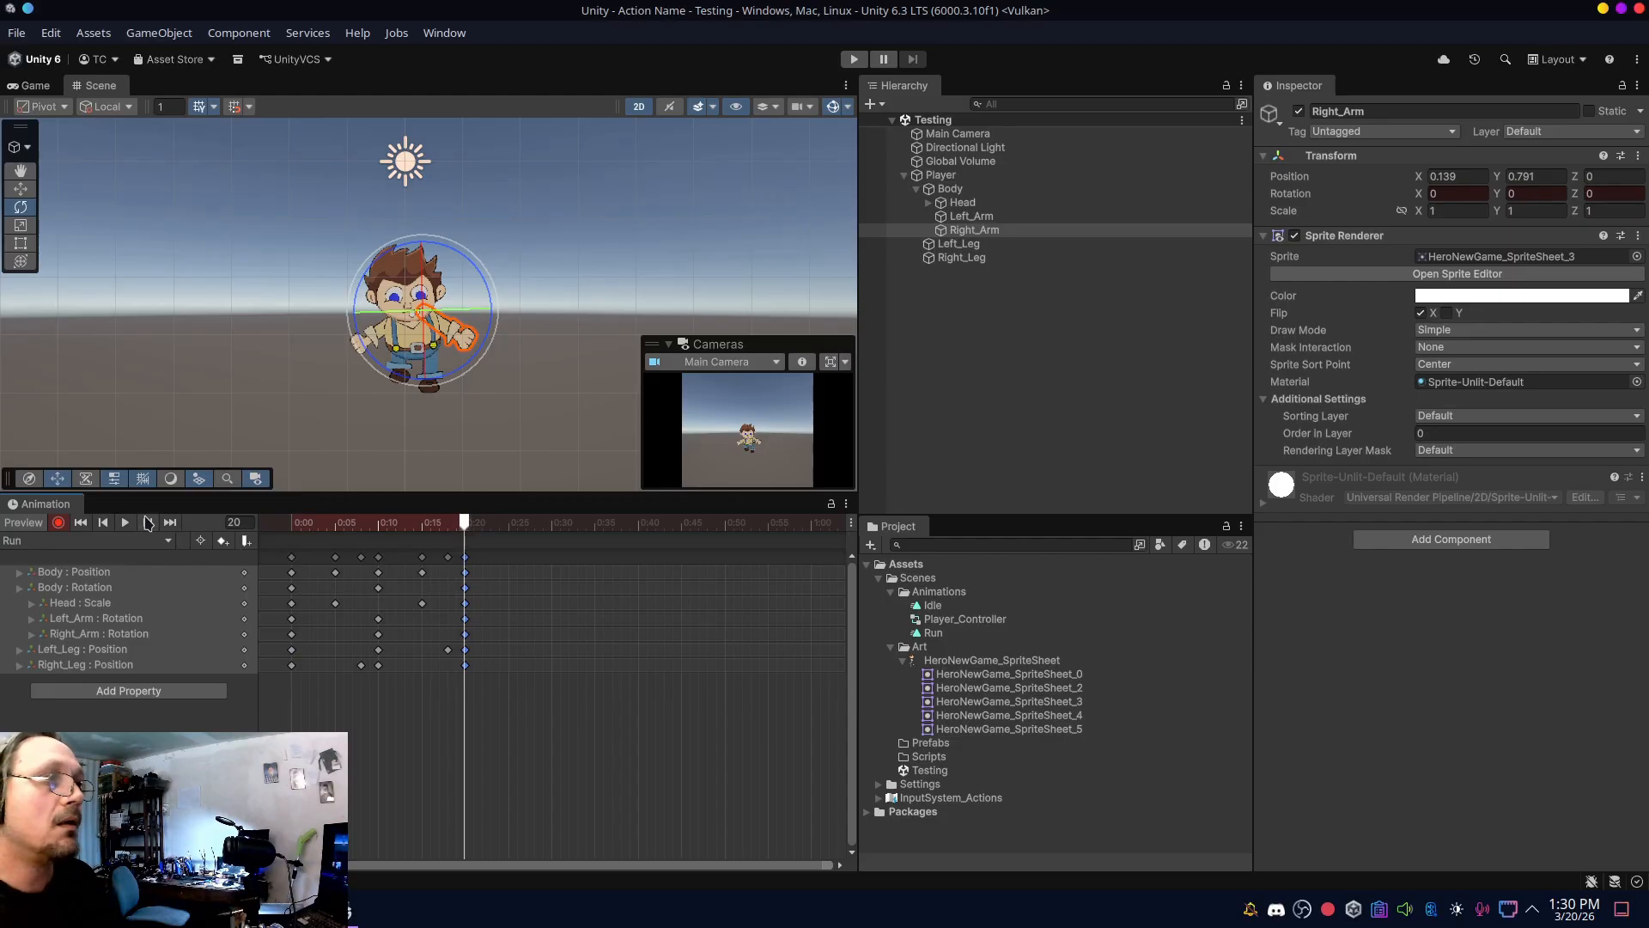
click(125, 524)
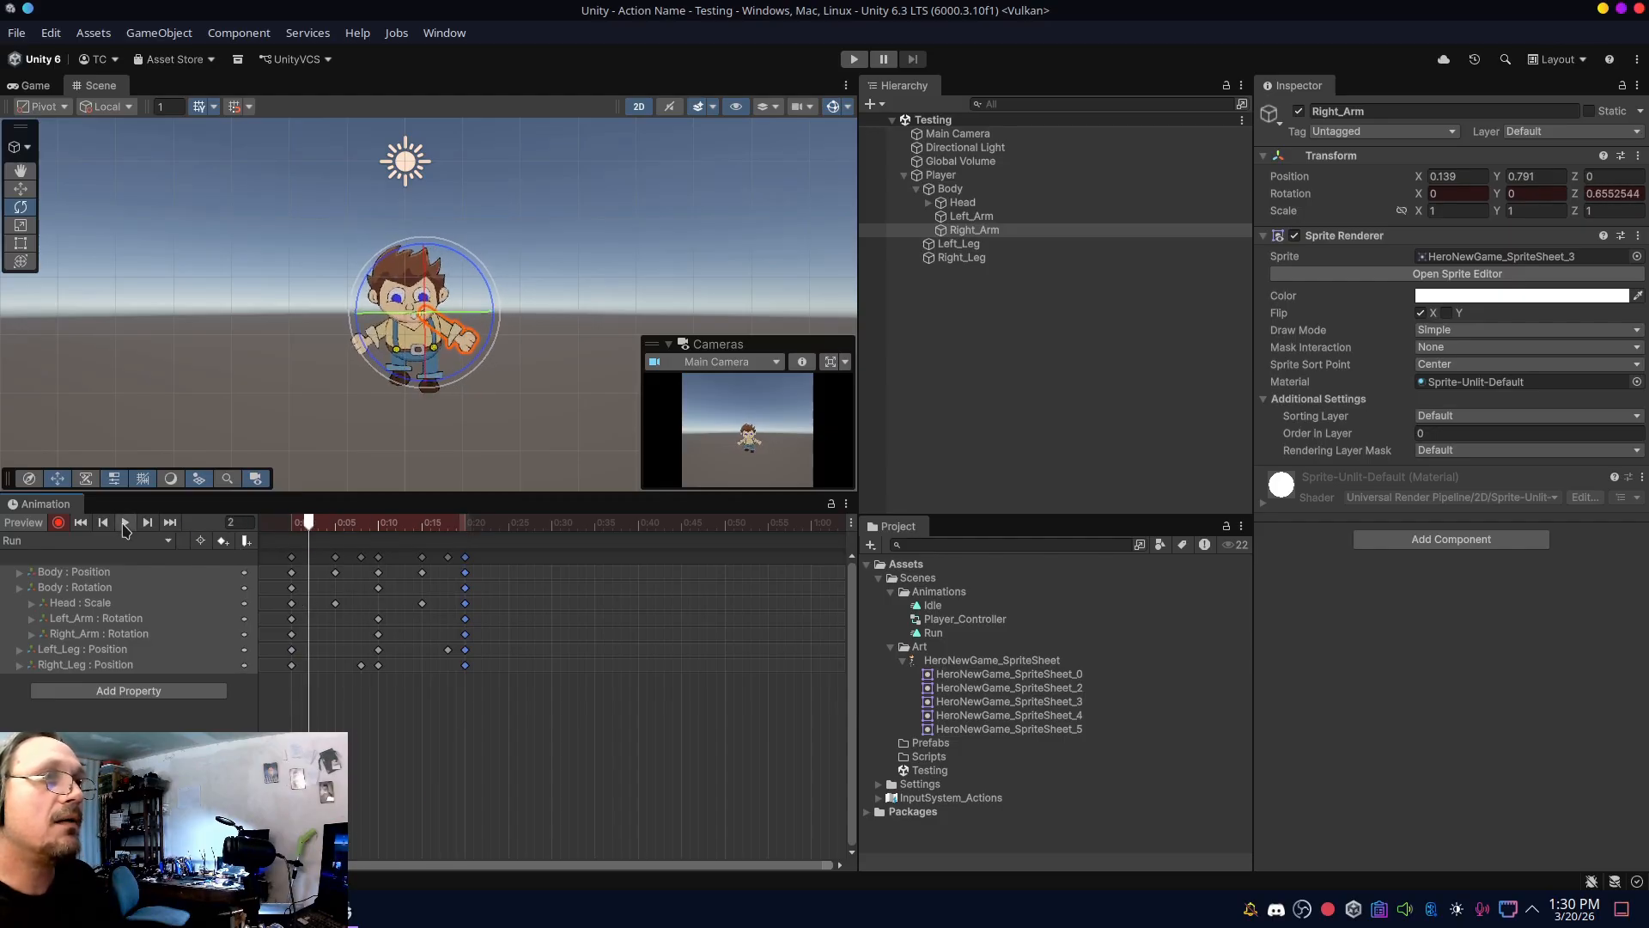
click(962, 180)
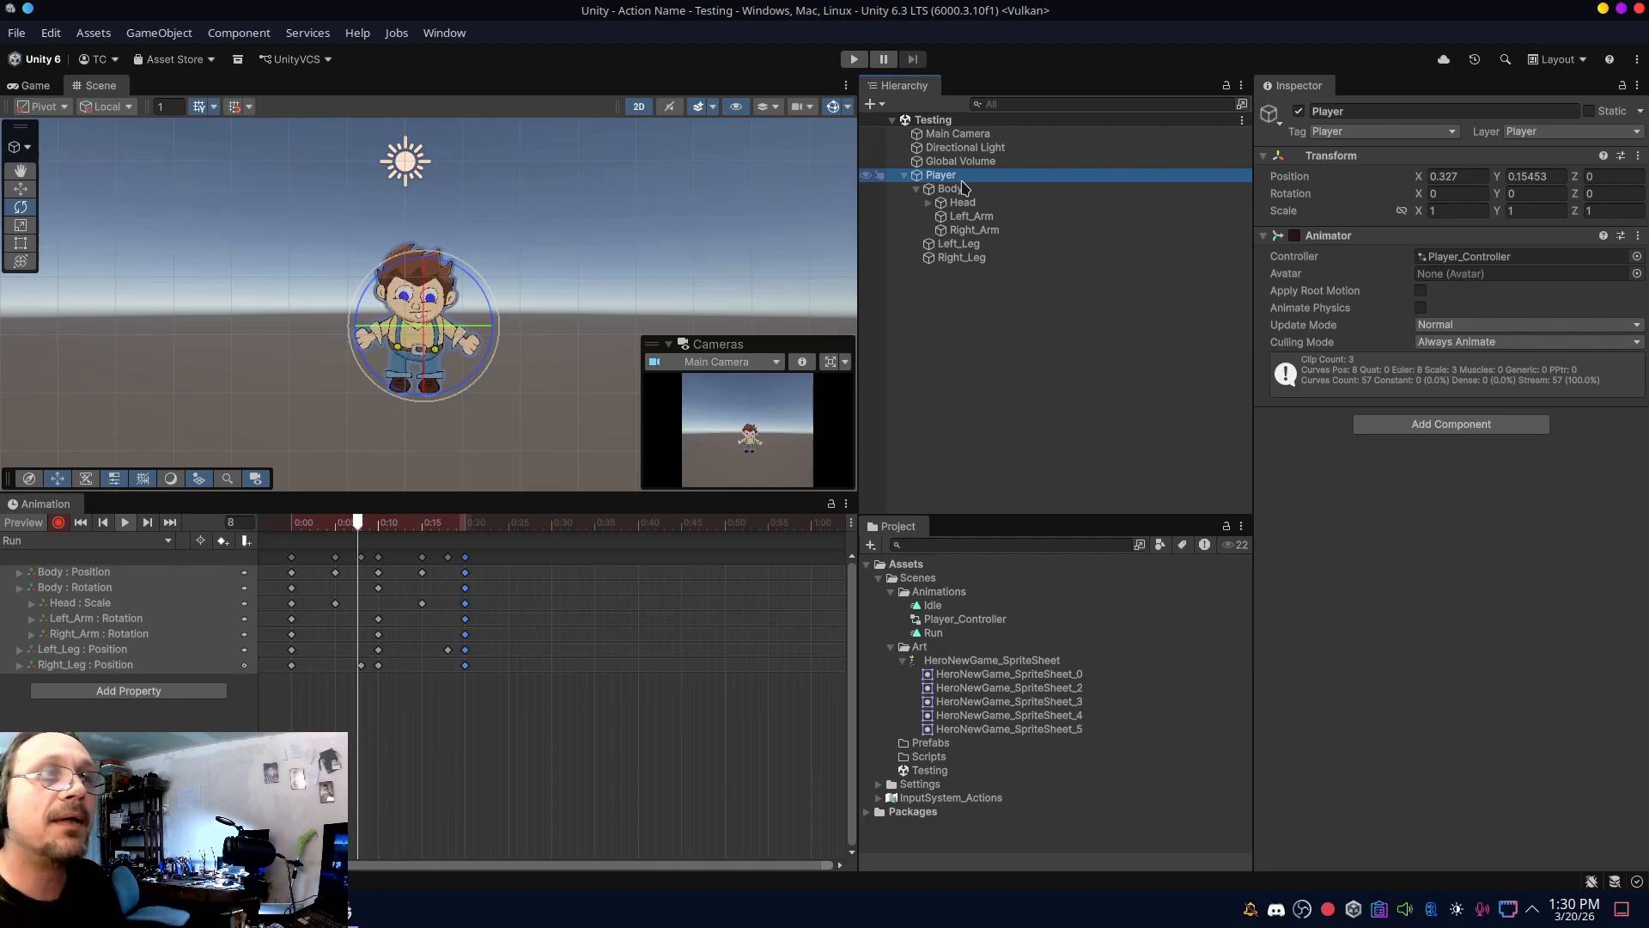
click(124, 522)
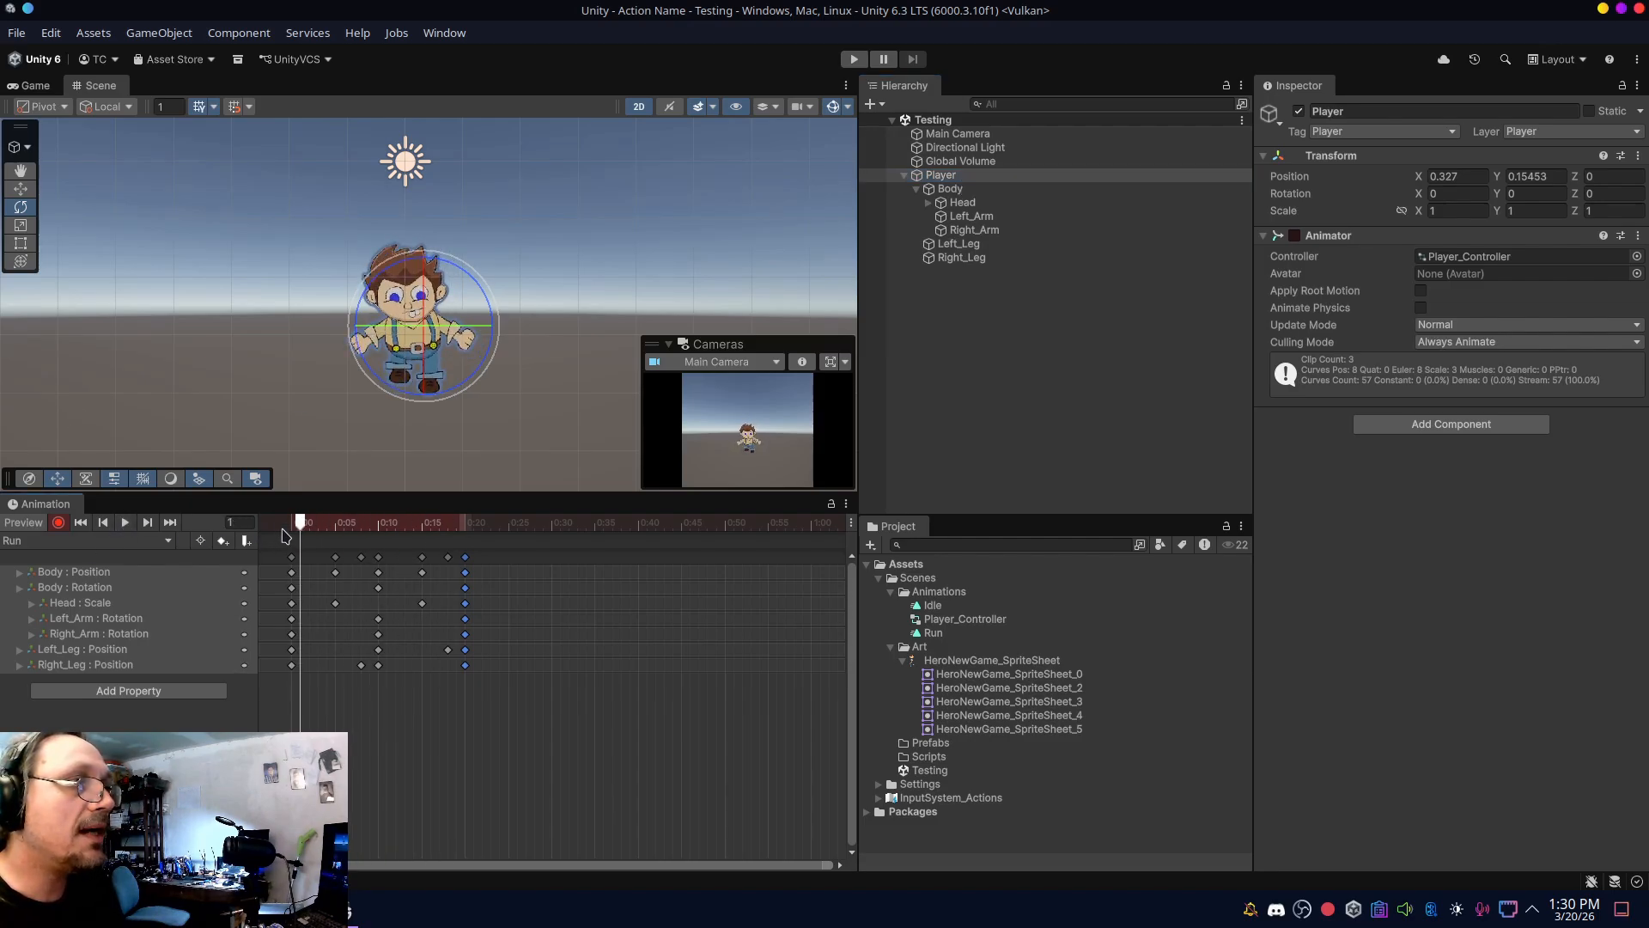
- Widen the arm swing by rotating Left_Arm further at frame 0 and to about Z 4.5 at frame 10, and Right_Arm to about Z 11.6 there
click(292, 523)
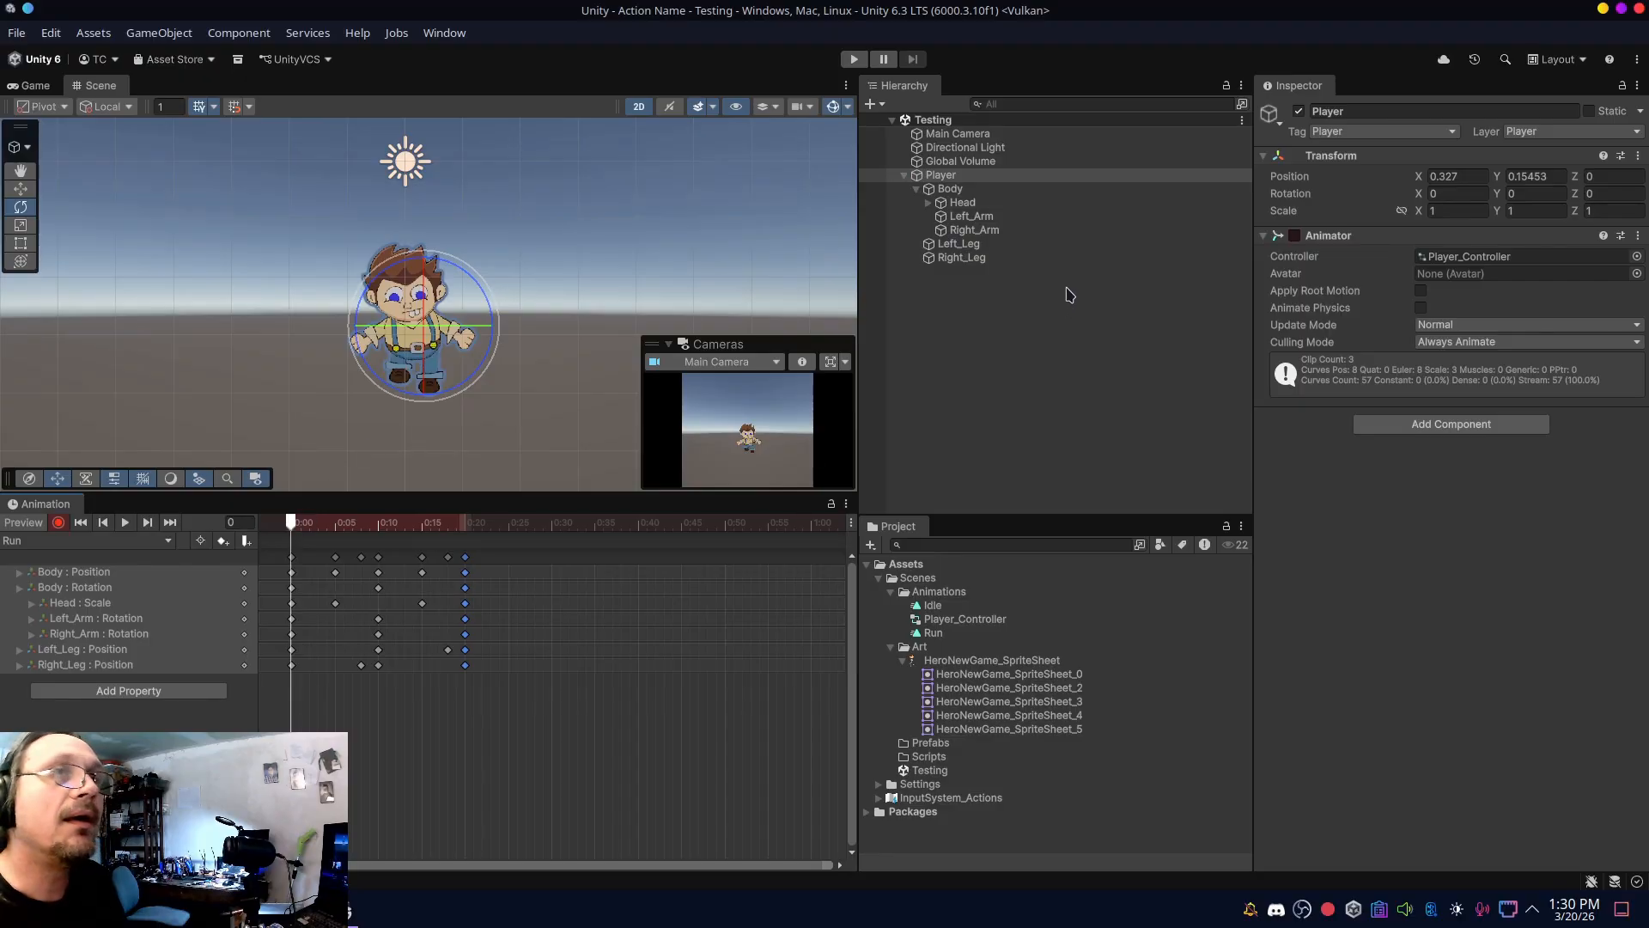
click(966, 217)
drag(472, 338, 472, 338)
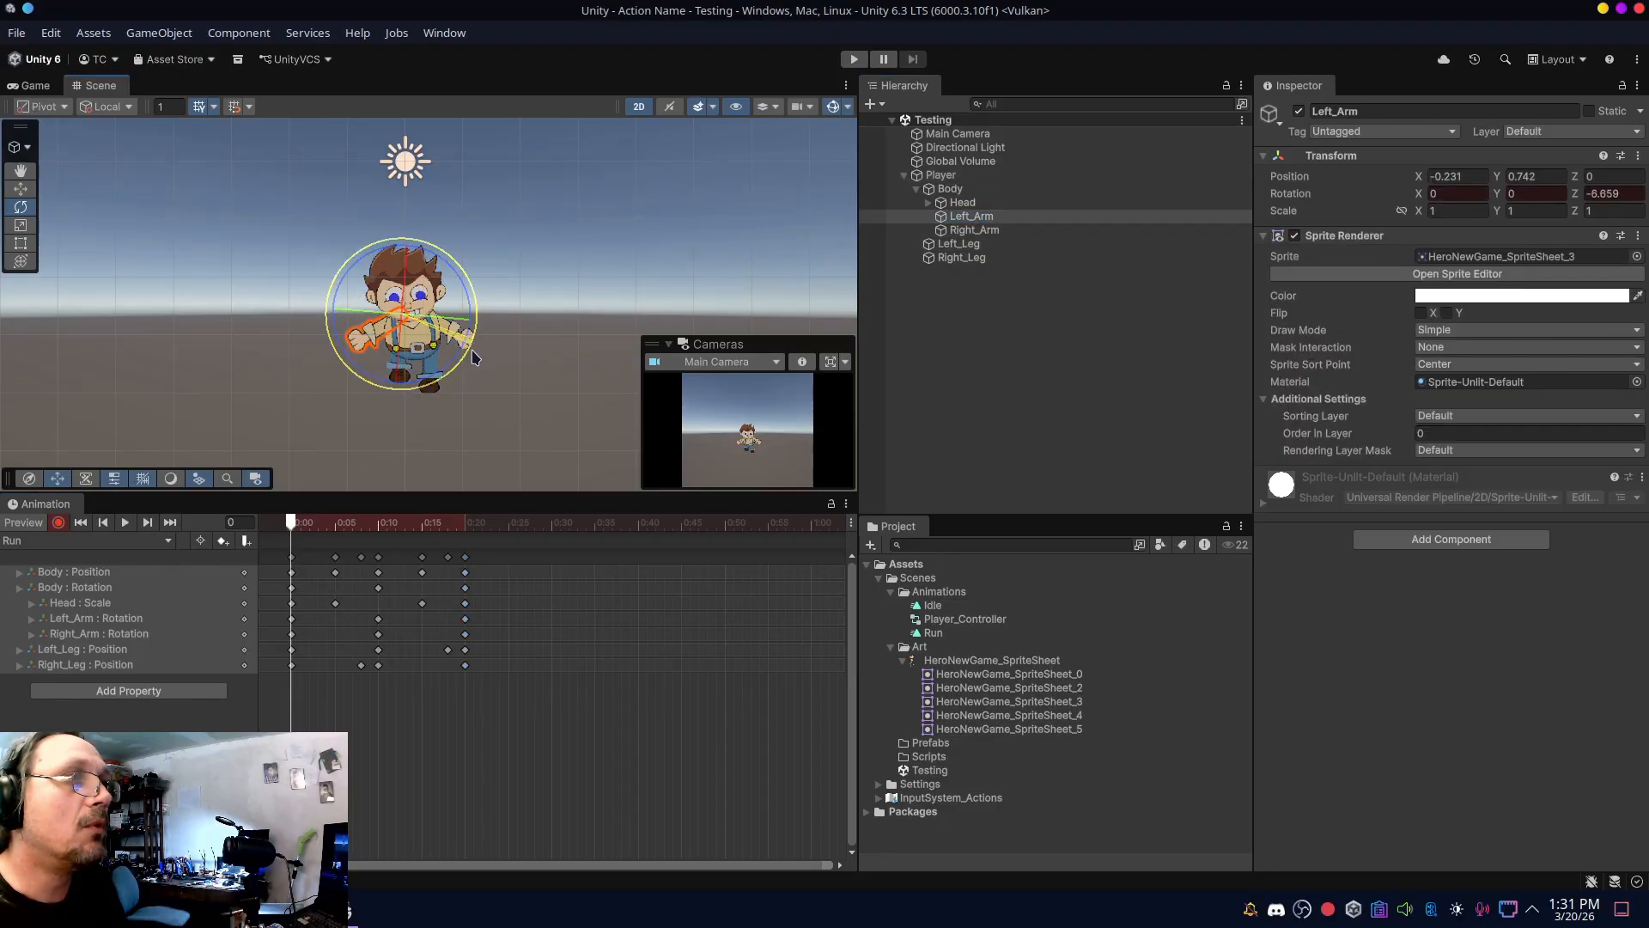
drag(471, 362, 473, 364)
click(380, 524)
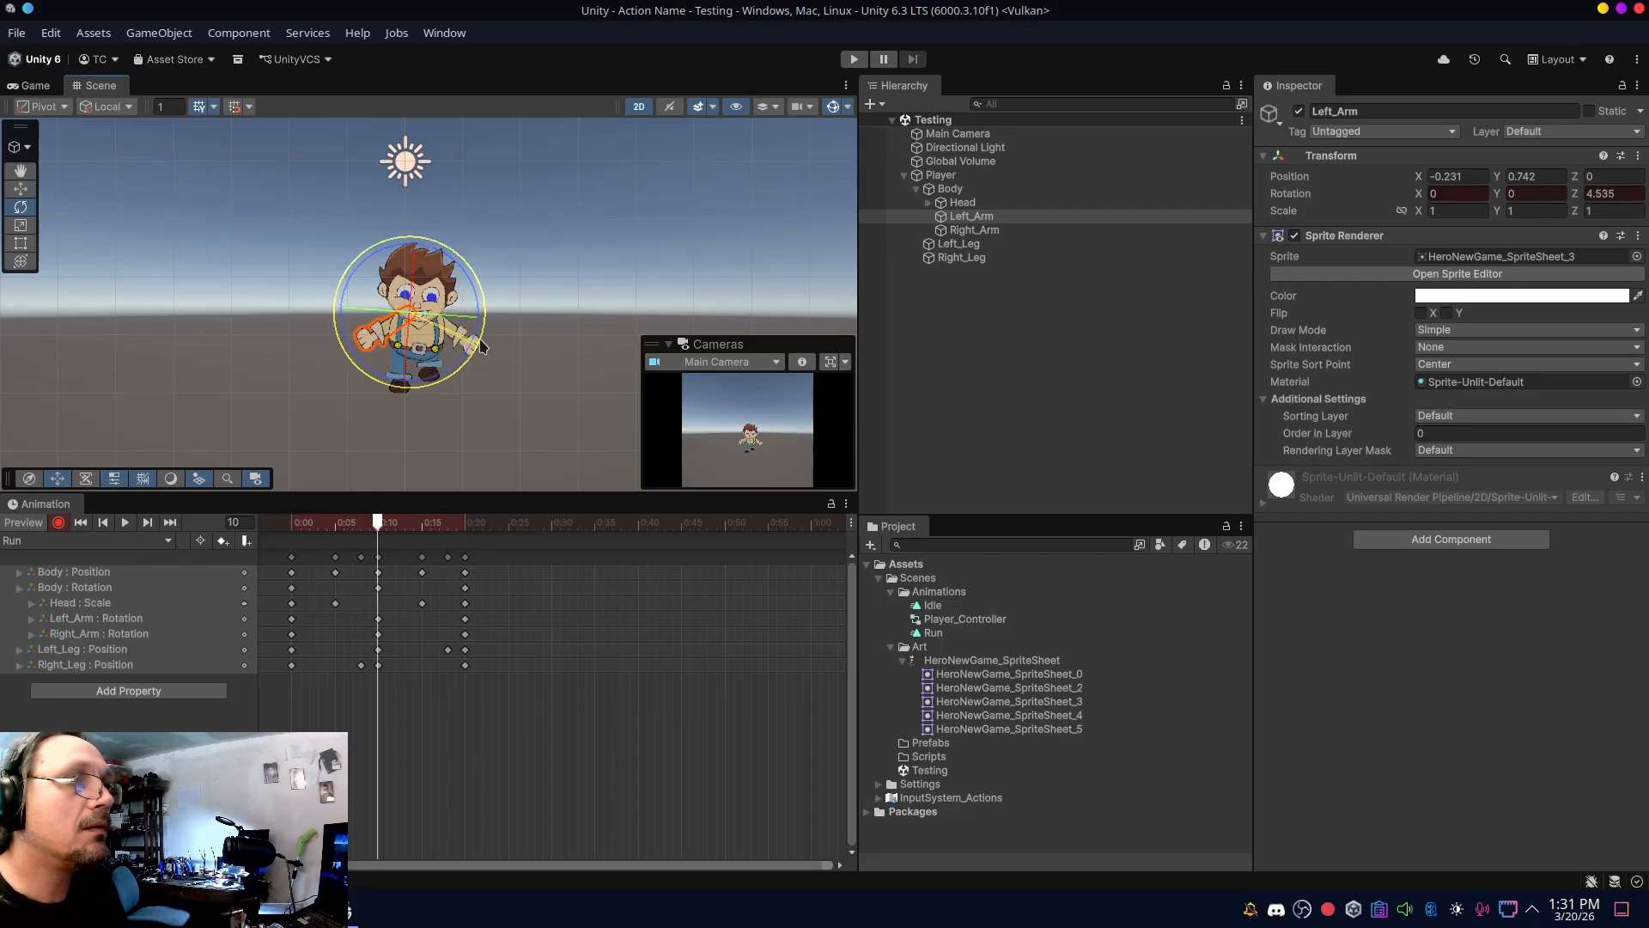
click(992, 232)
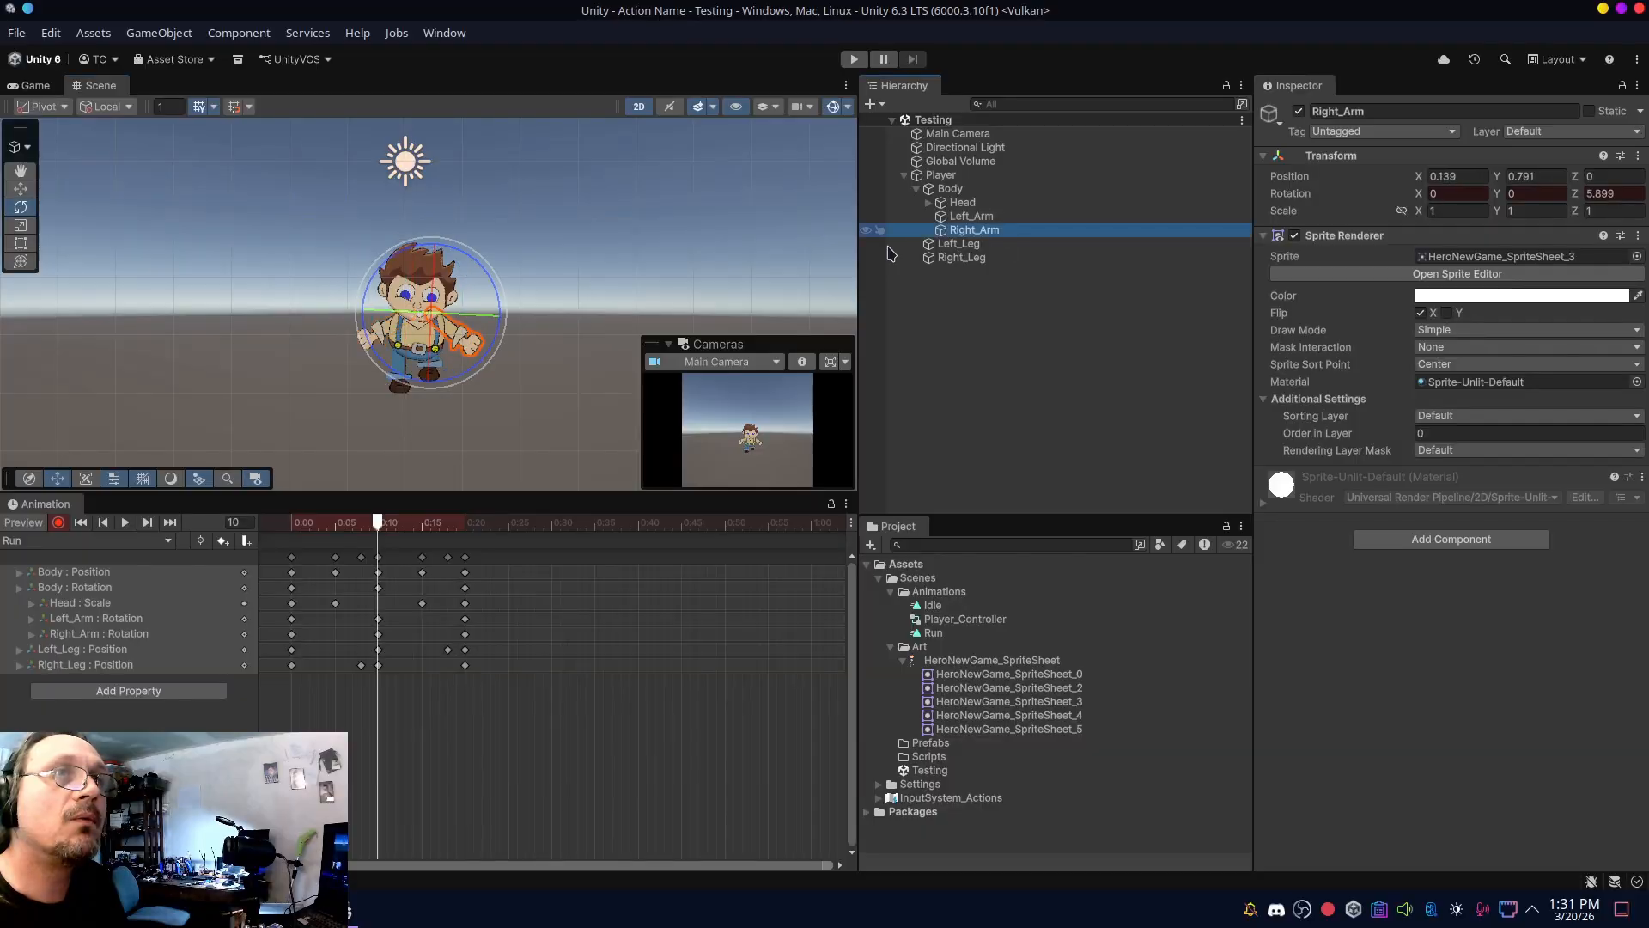
drag(507, 327, 508, 340)
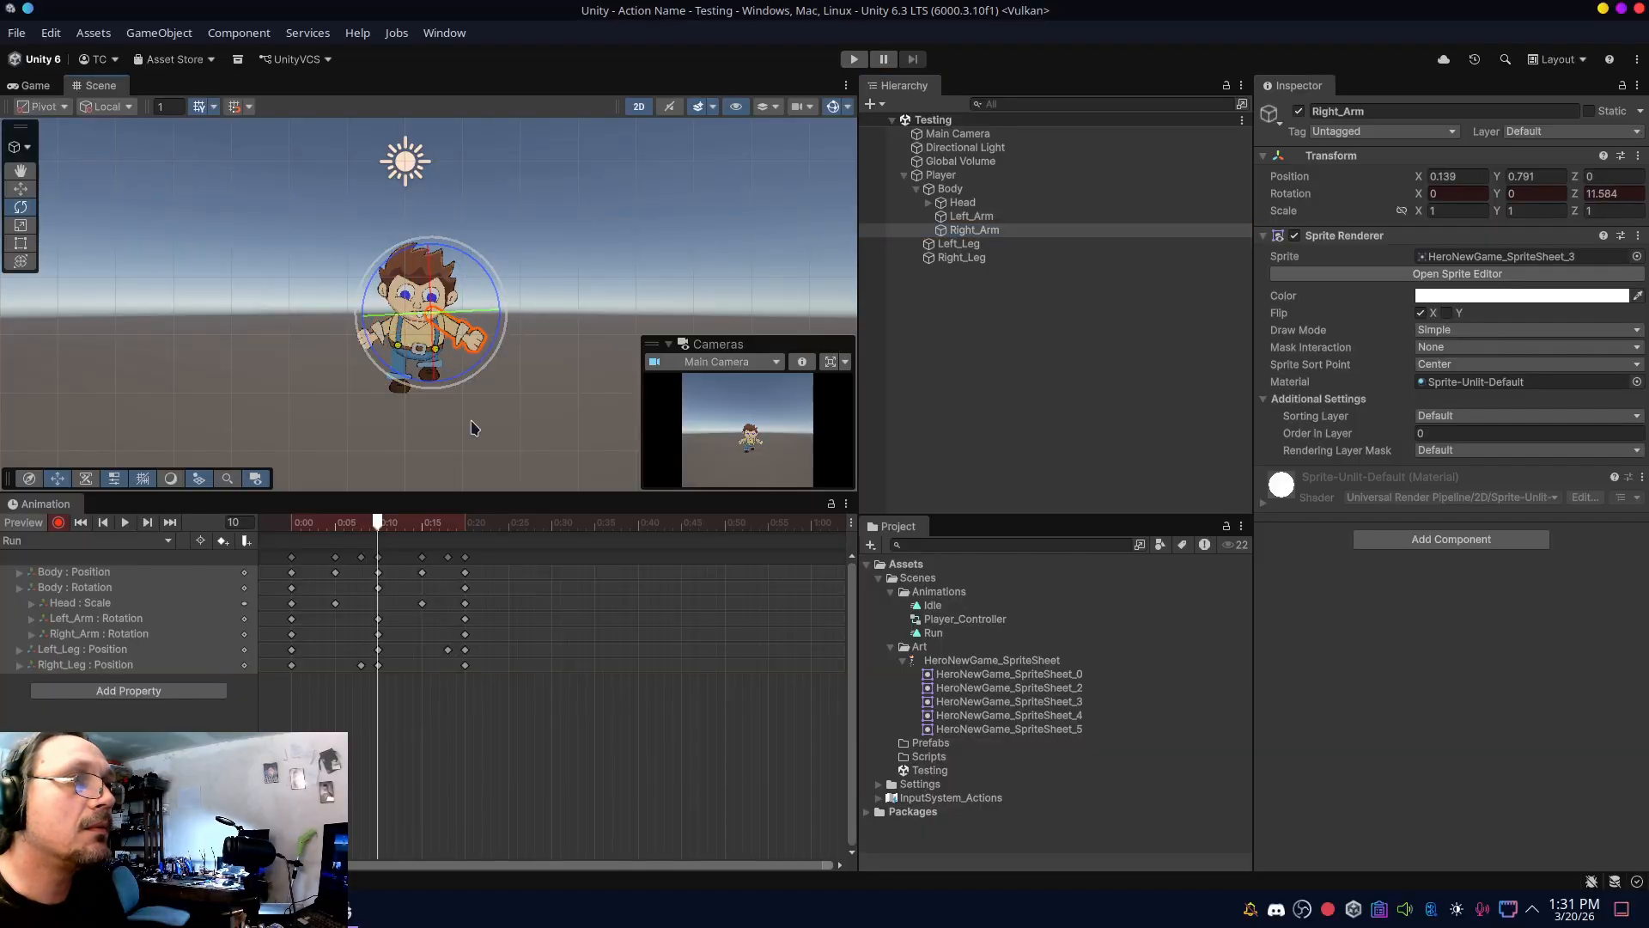
- Replace the frame 20 keyframes with copies of the adjusted frame 0 ones, and play the Run clip with Player selected
drag(311, 675, 269, 539)
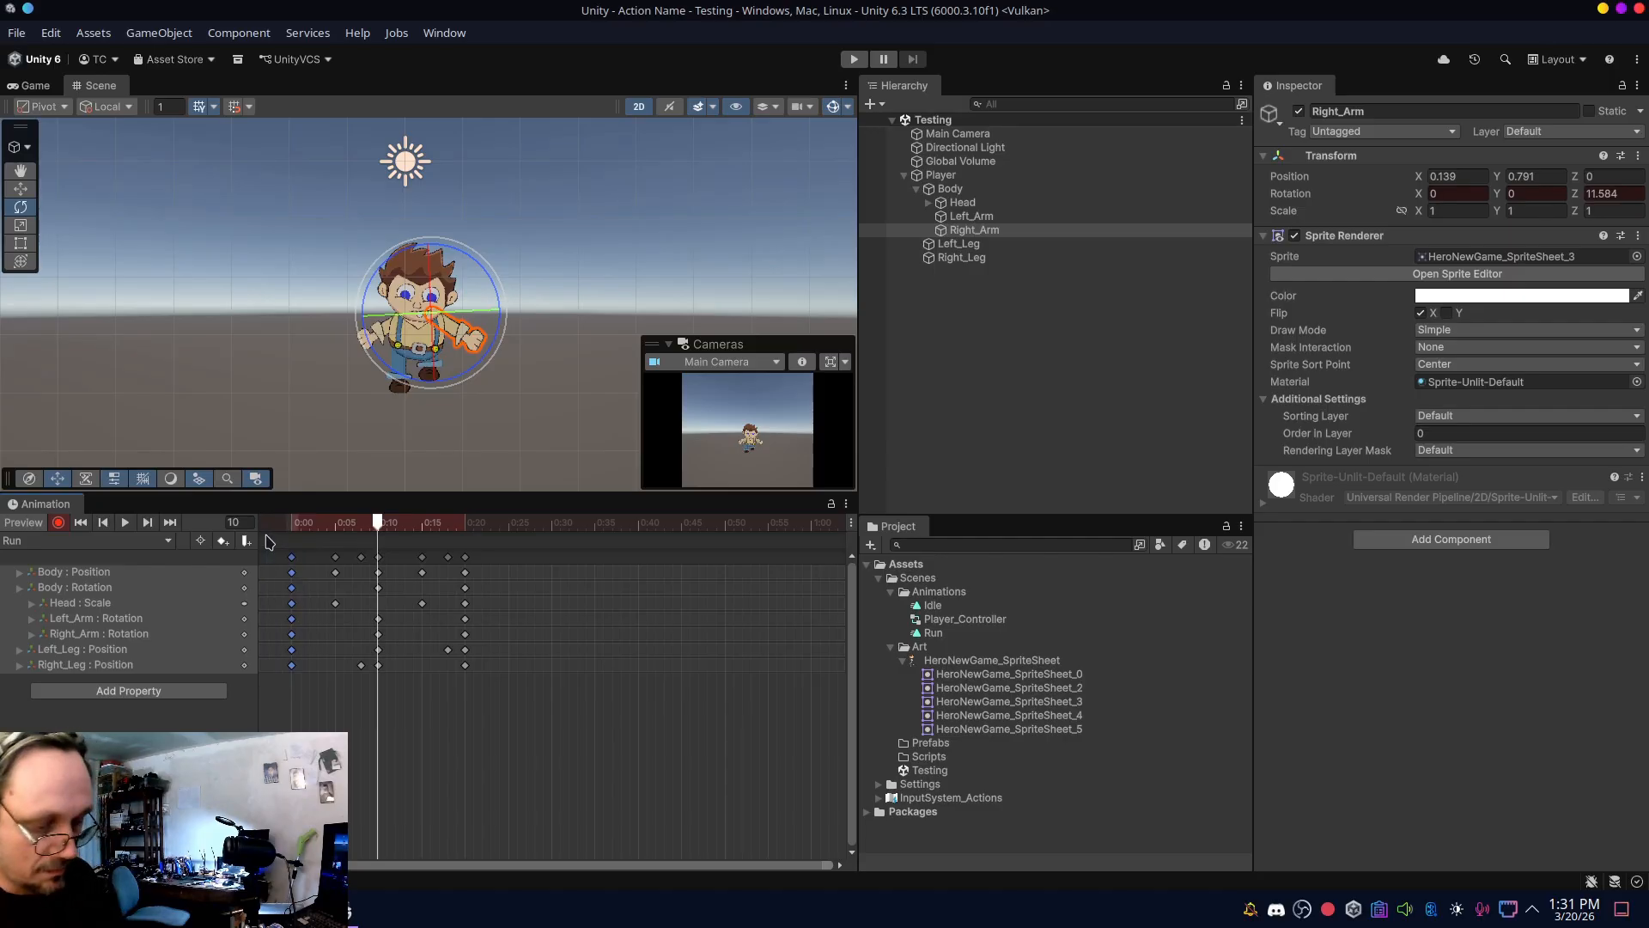
click(464, 523)
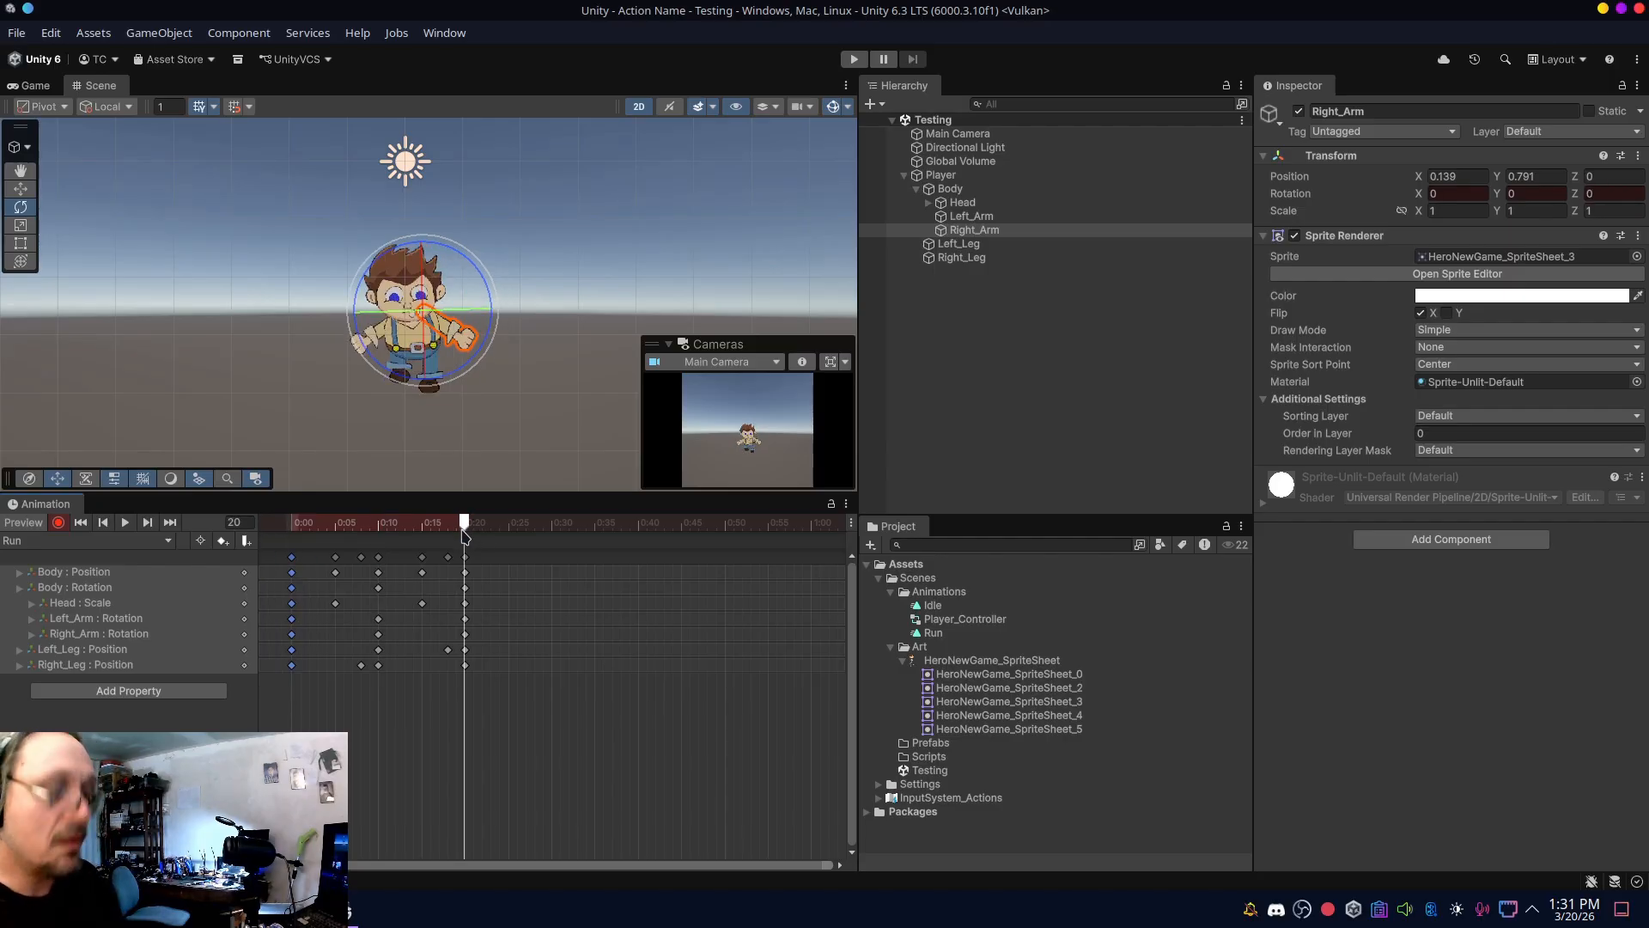
click(125, 523)
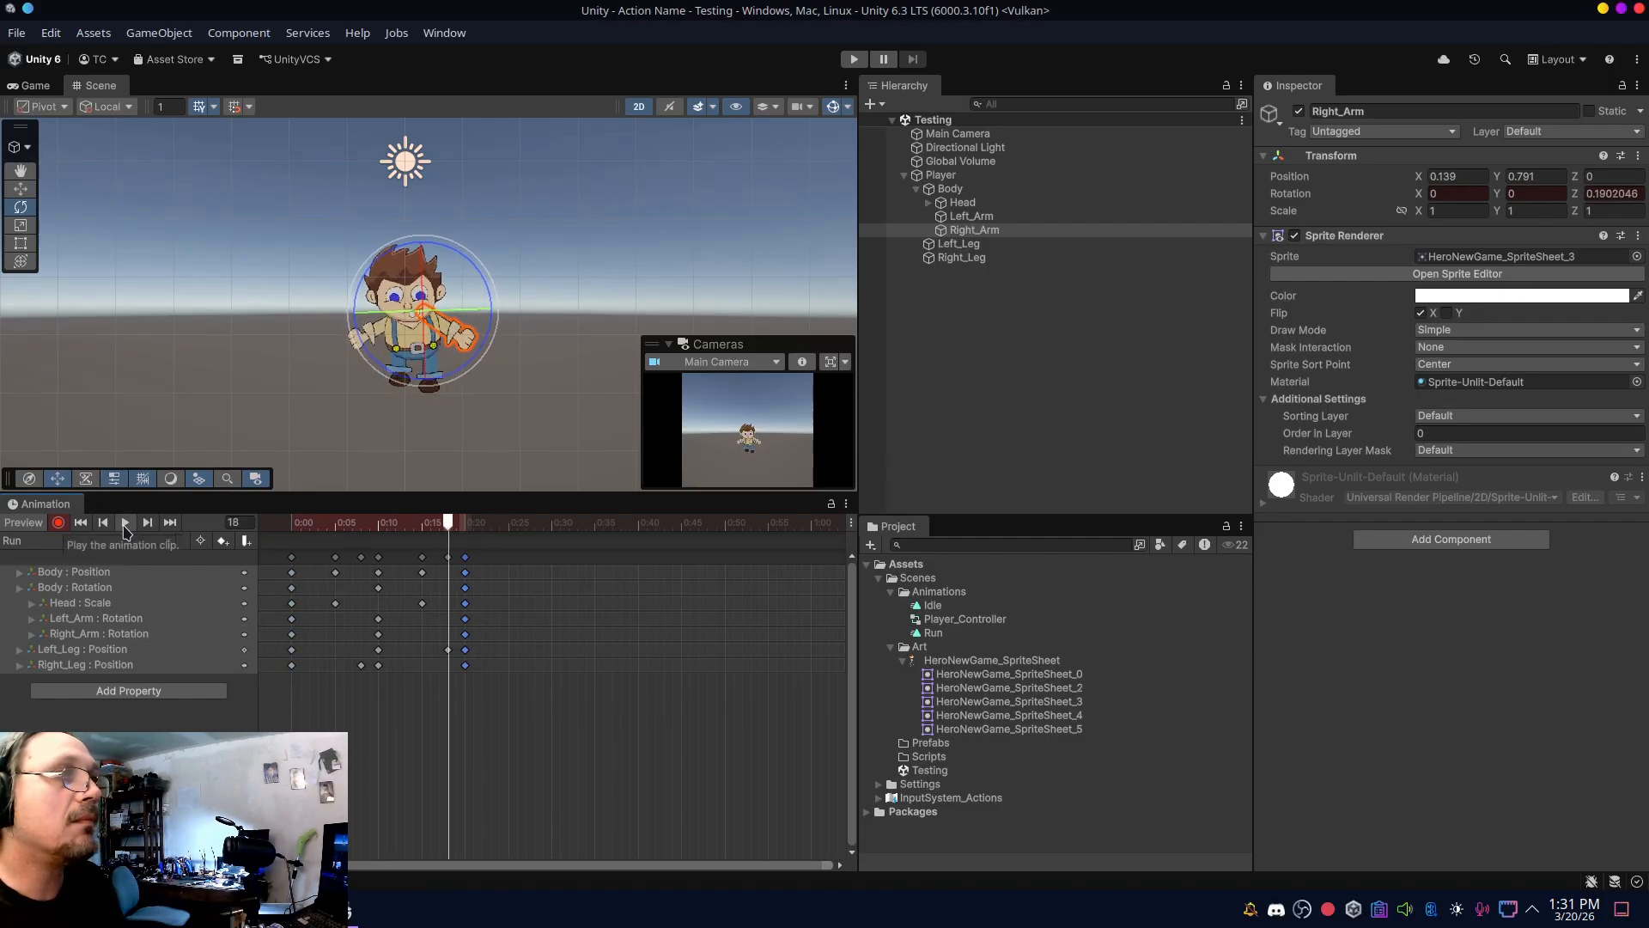
click(945, 177)
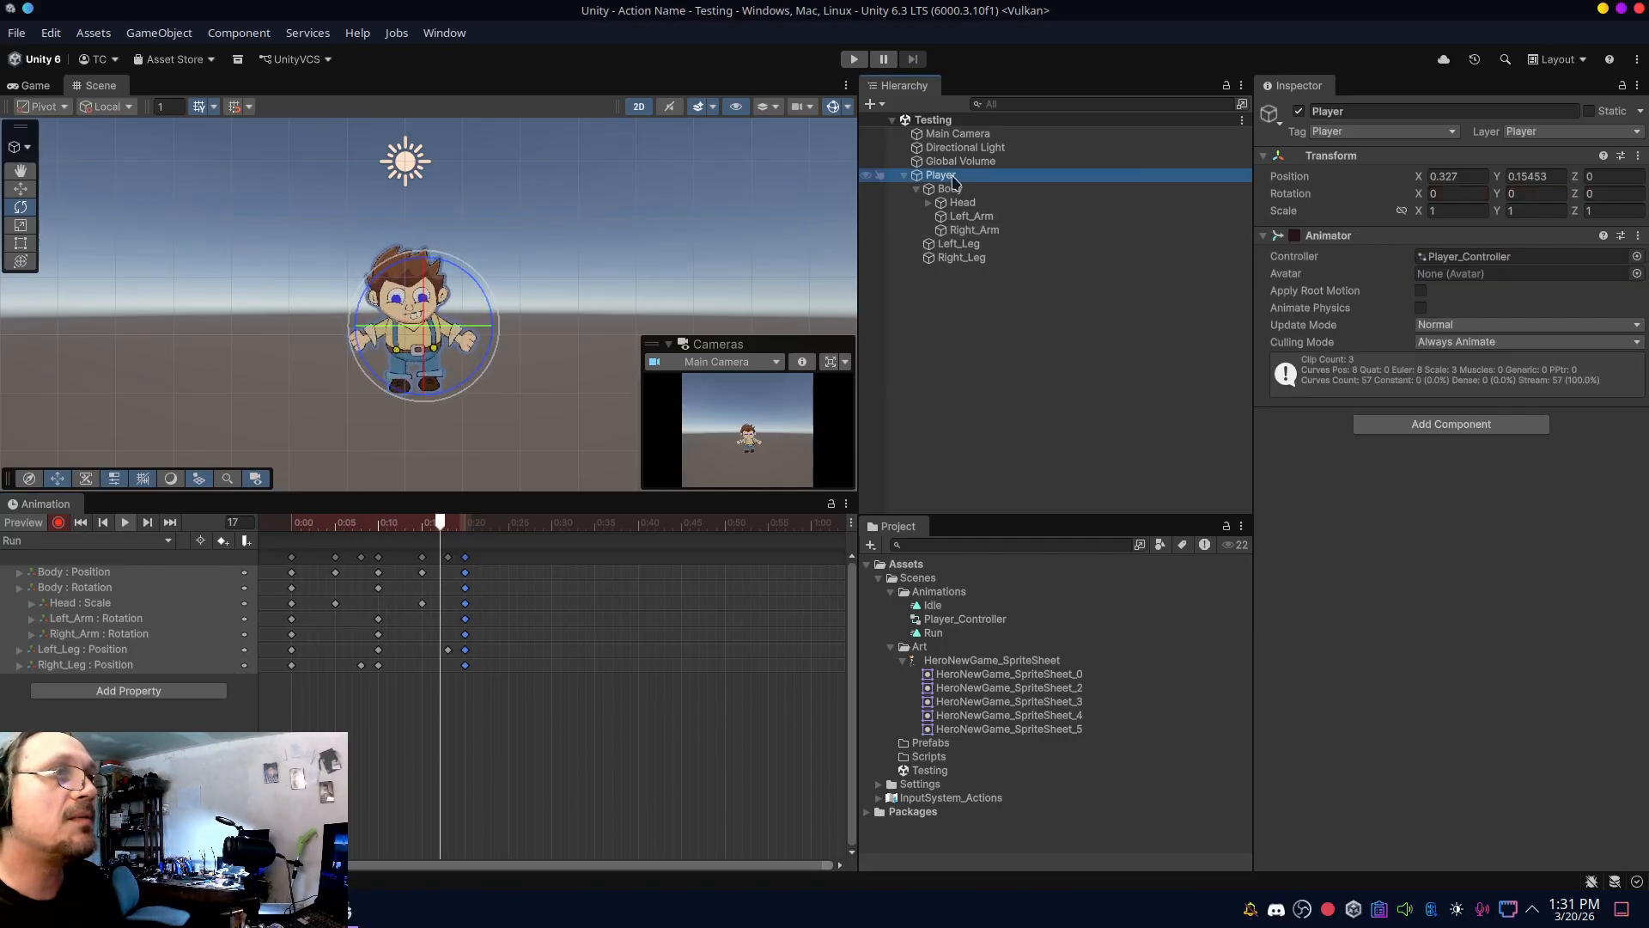